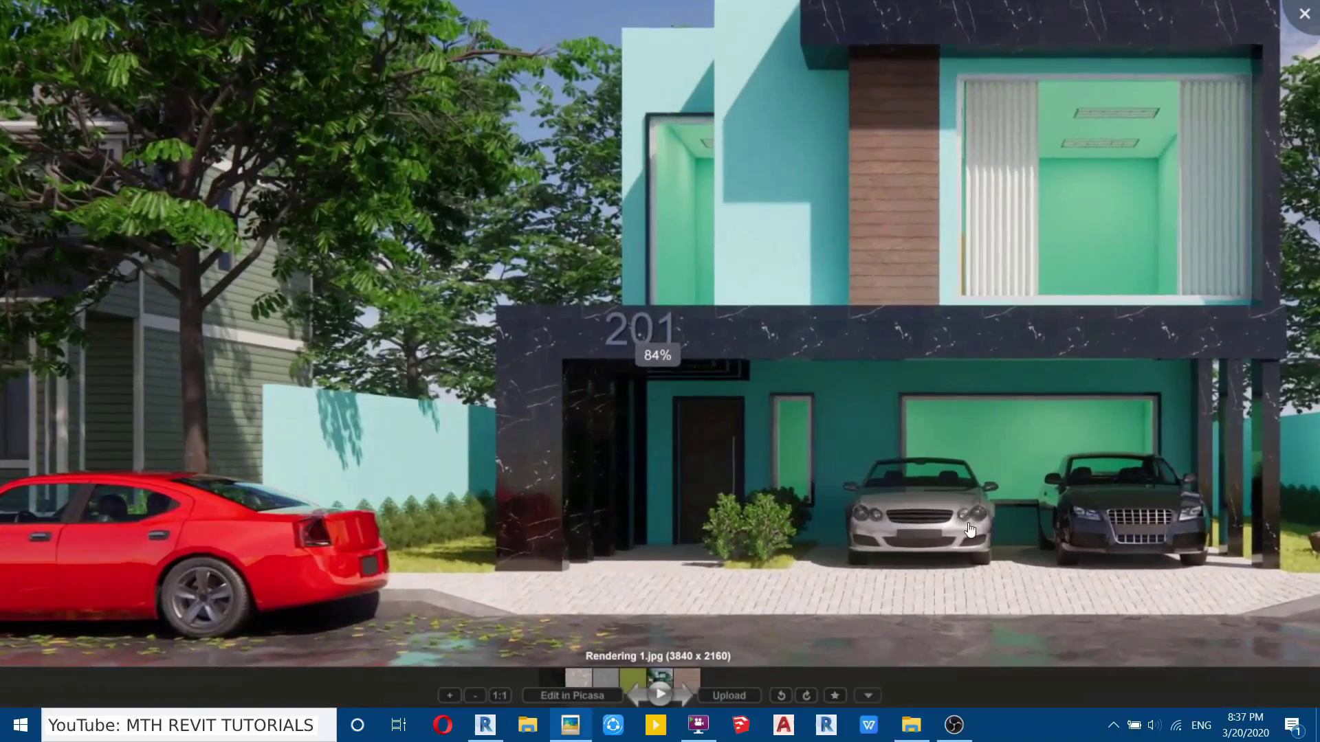
Look over the house facade, carport and neighbouring building in the Rendering 1.jpg reference image.
left_click_drag(970, 529, 853, 490)
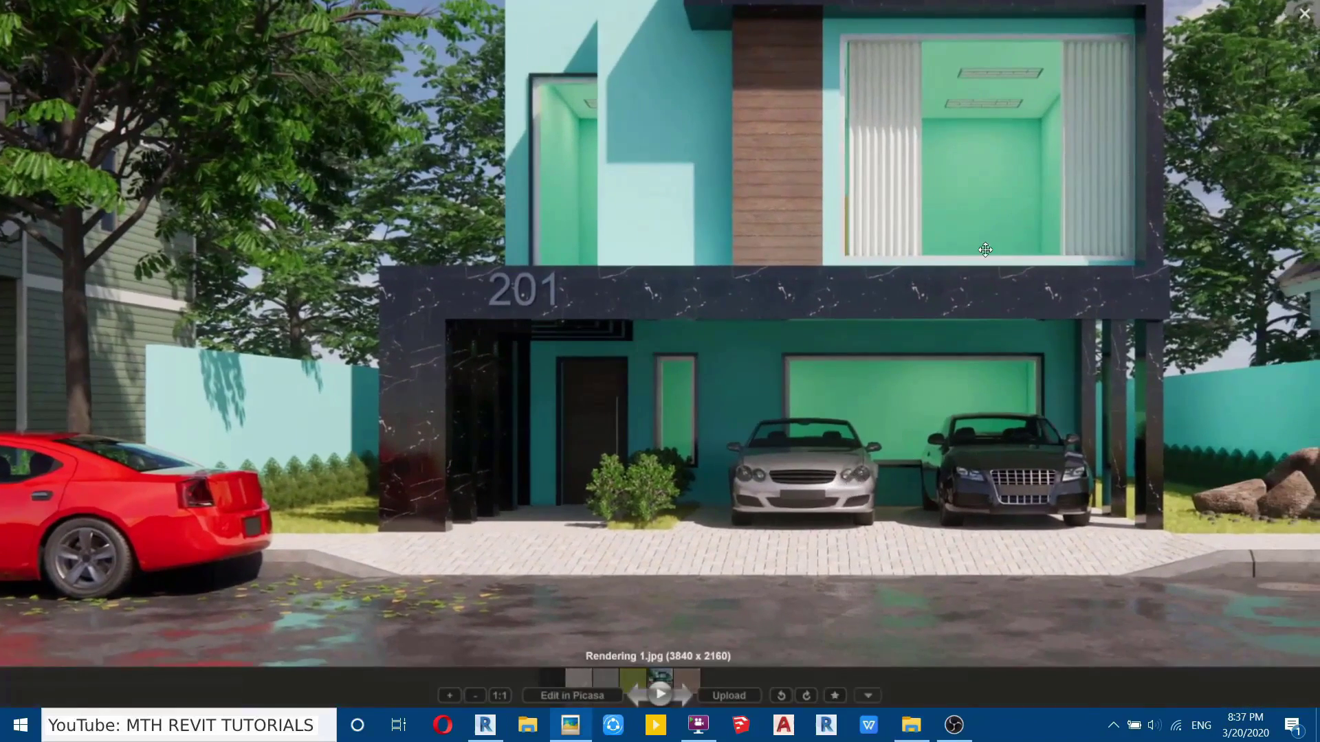
left_click_drag(1159, 231, 779, 240)
left_click_drag(976, 245, 706, 262)
scroll(1054, 502, "down", 5)
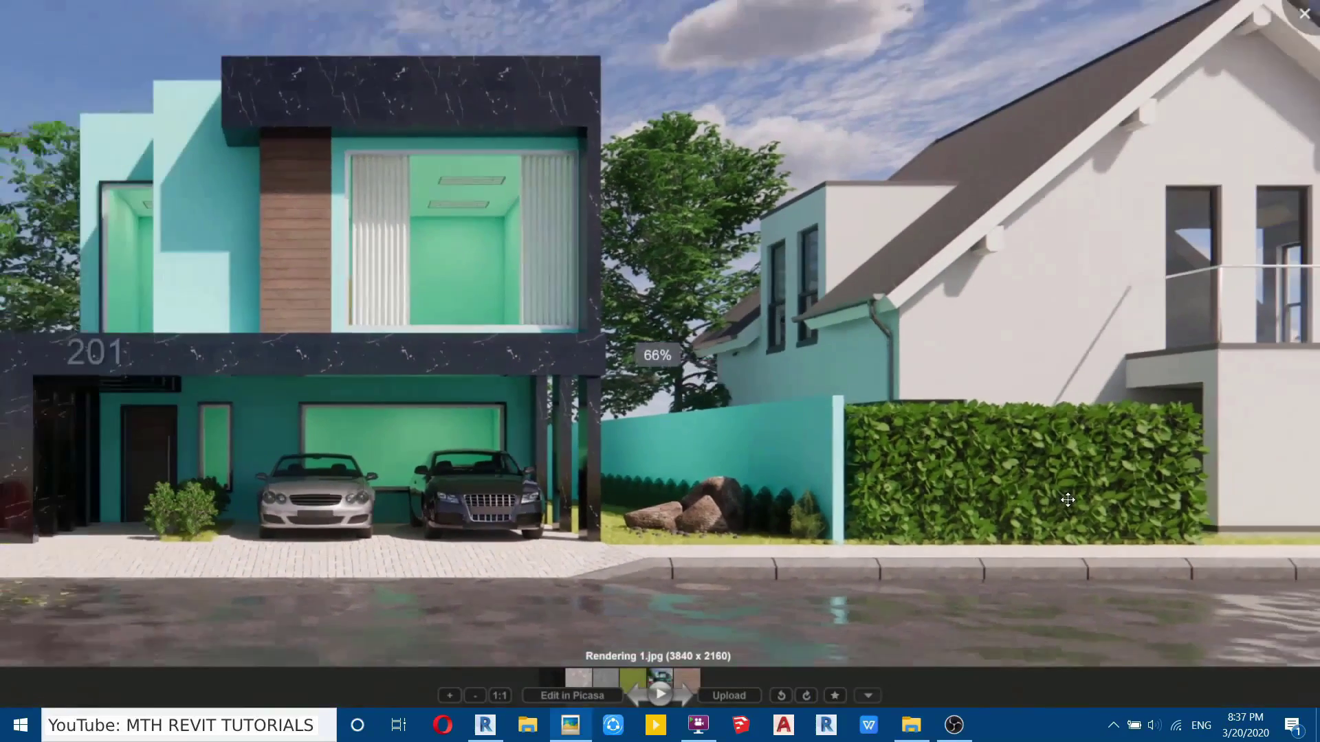
scroll(787, 353, "down", 2)
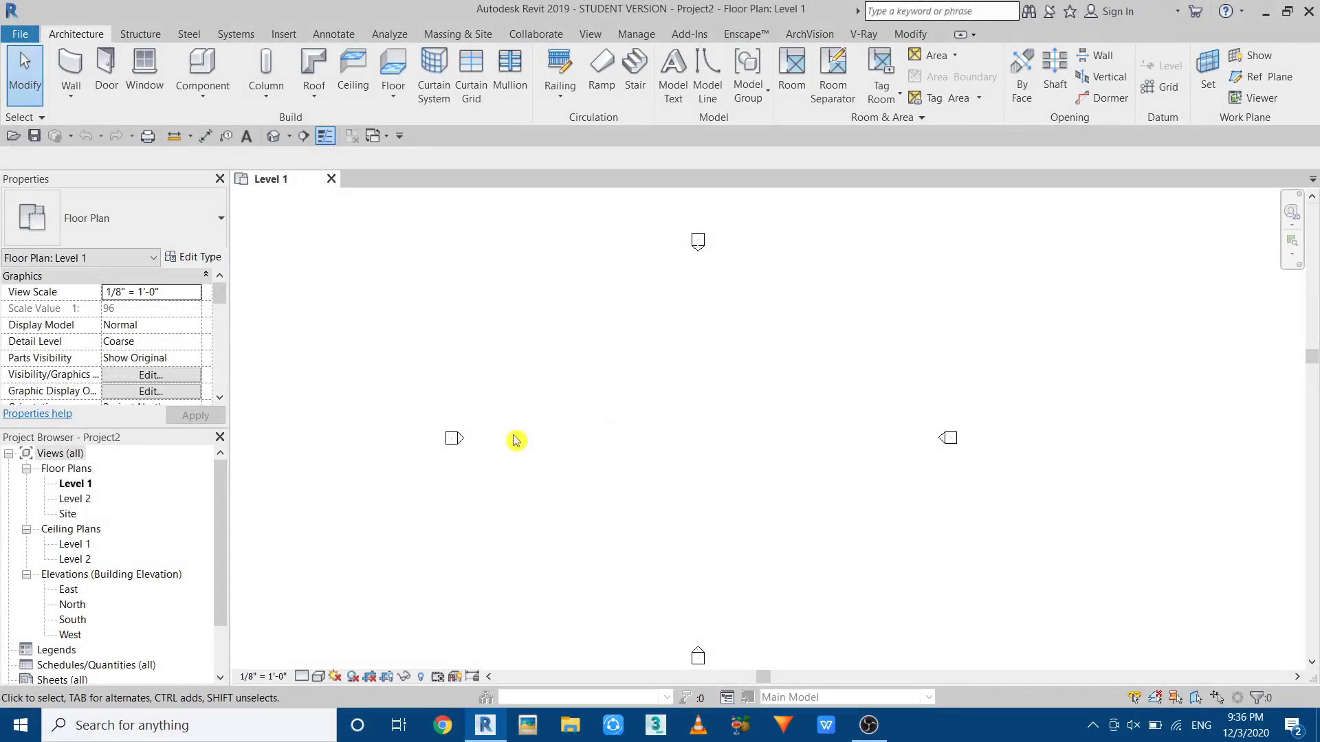
In the South elevation, add a level 13' above Level 2, spanning the full length of the existing levels.
double_click(72, 619)
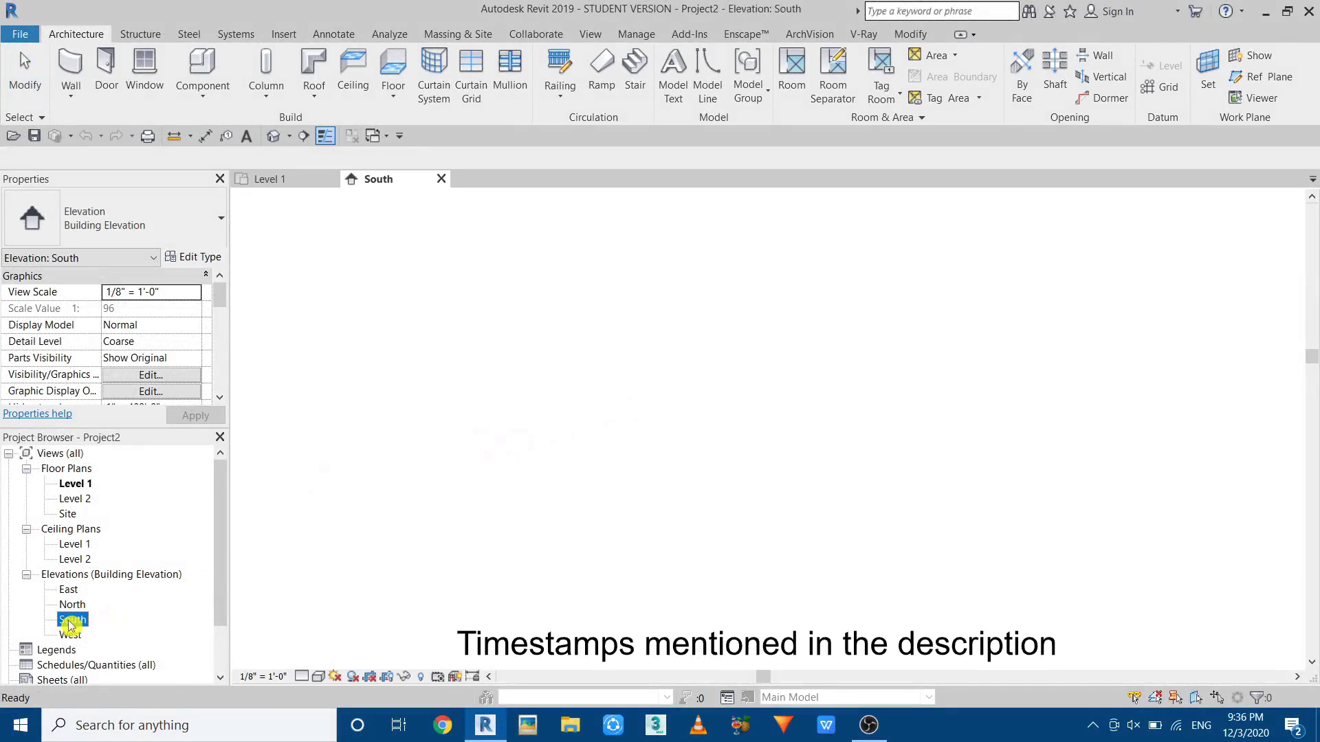
middle_click_drag(413, 508, 448, 571)
middle_click_drag(407, 444, 430, 455)
left_click_drag(567, 445, 472, 537)
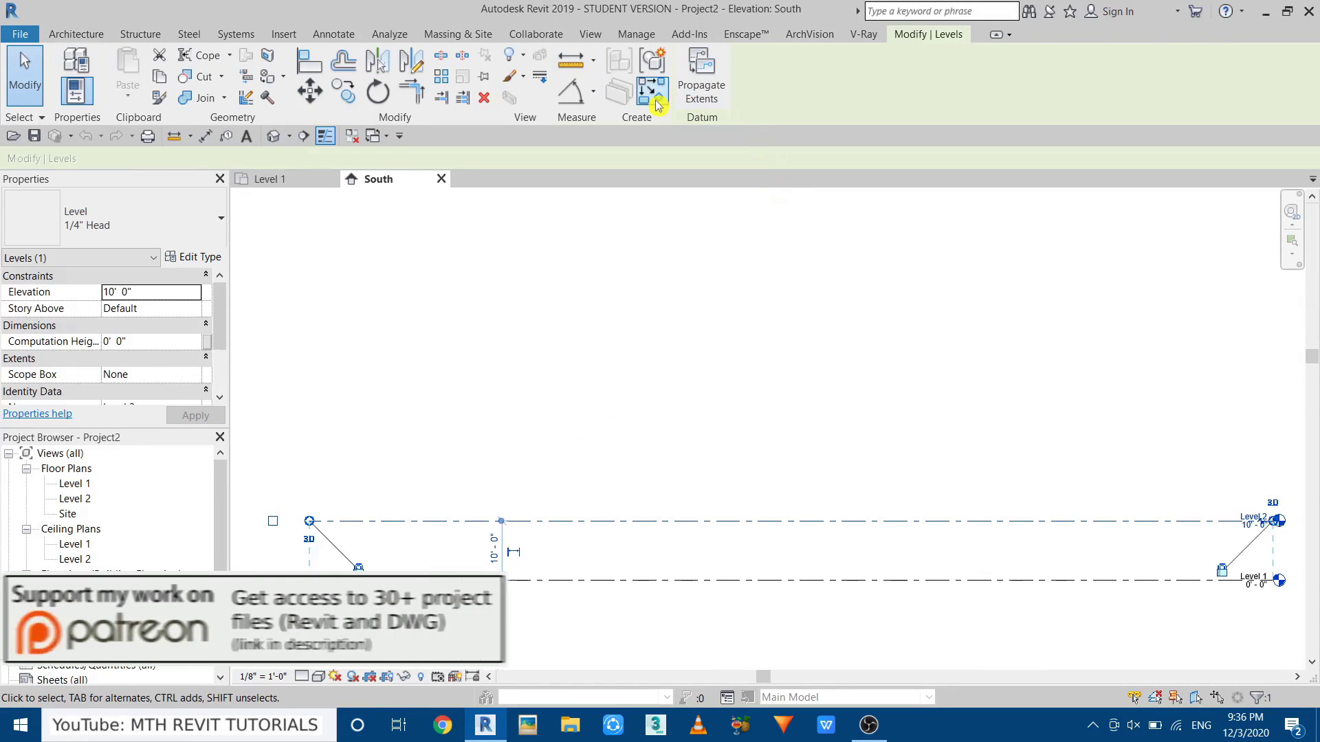
left_click(633, 103)
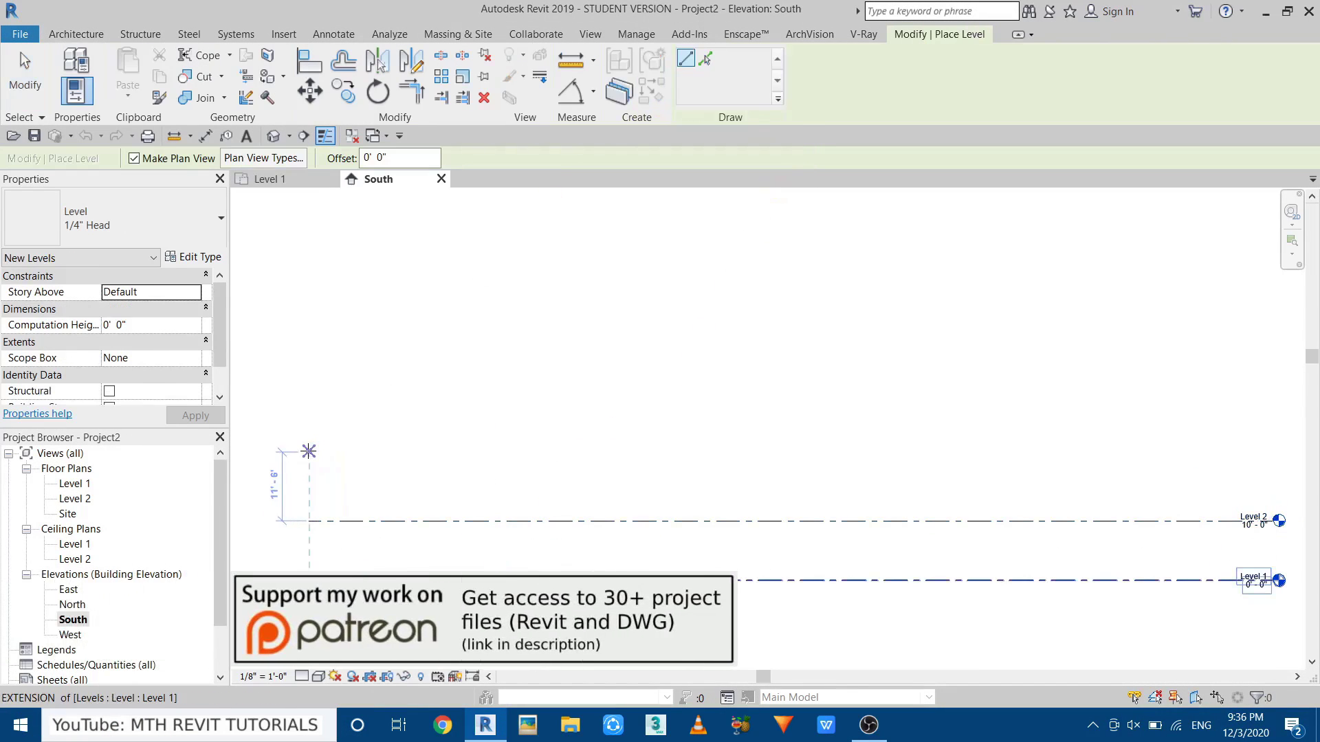
type("13")
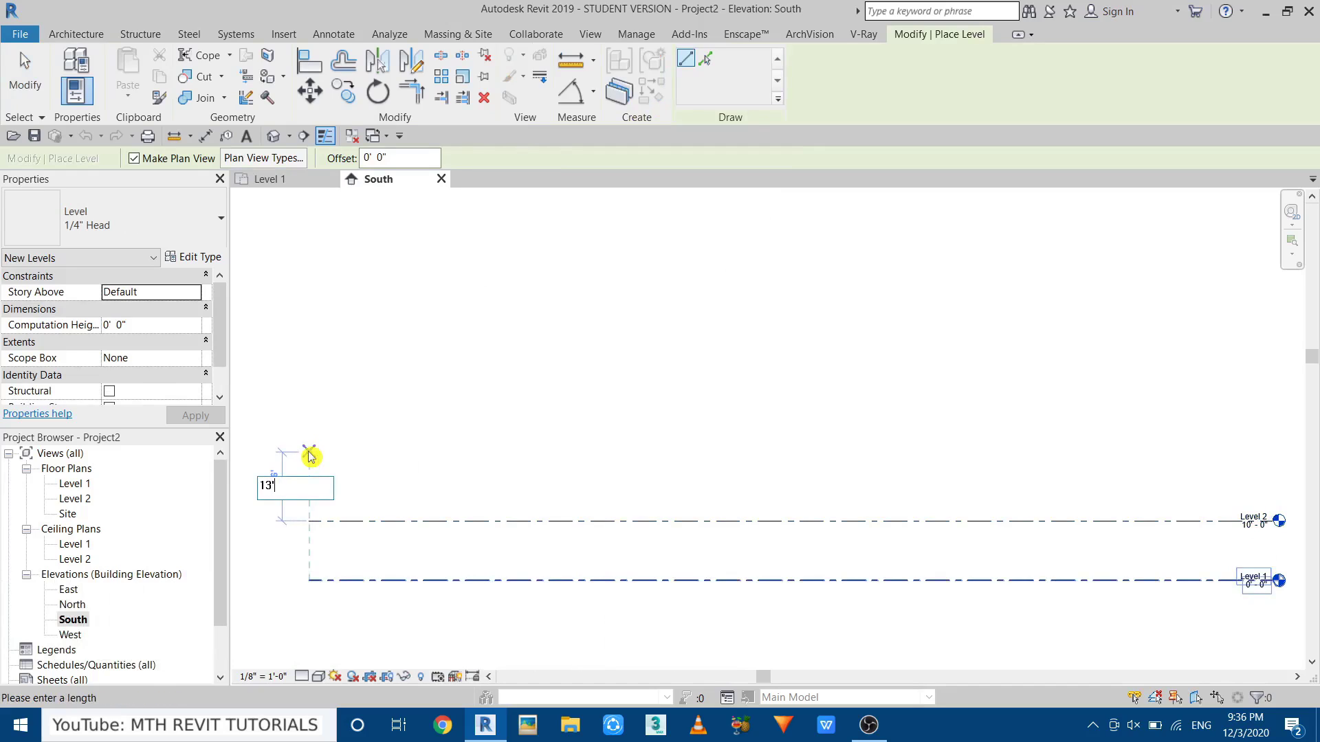
type("'")
key("Return")
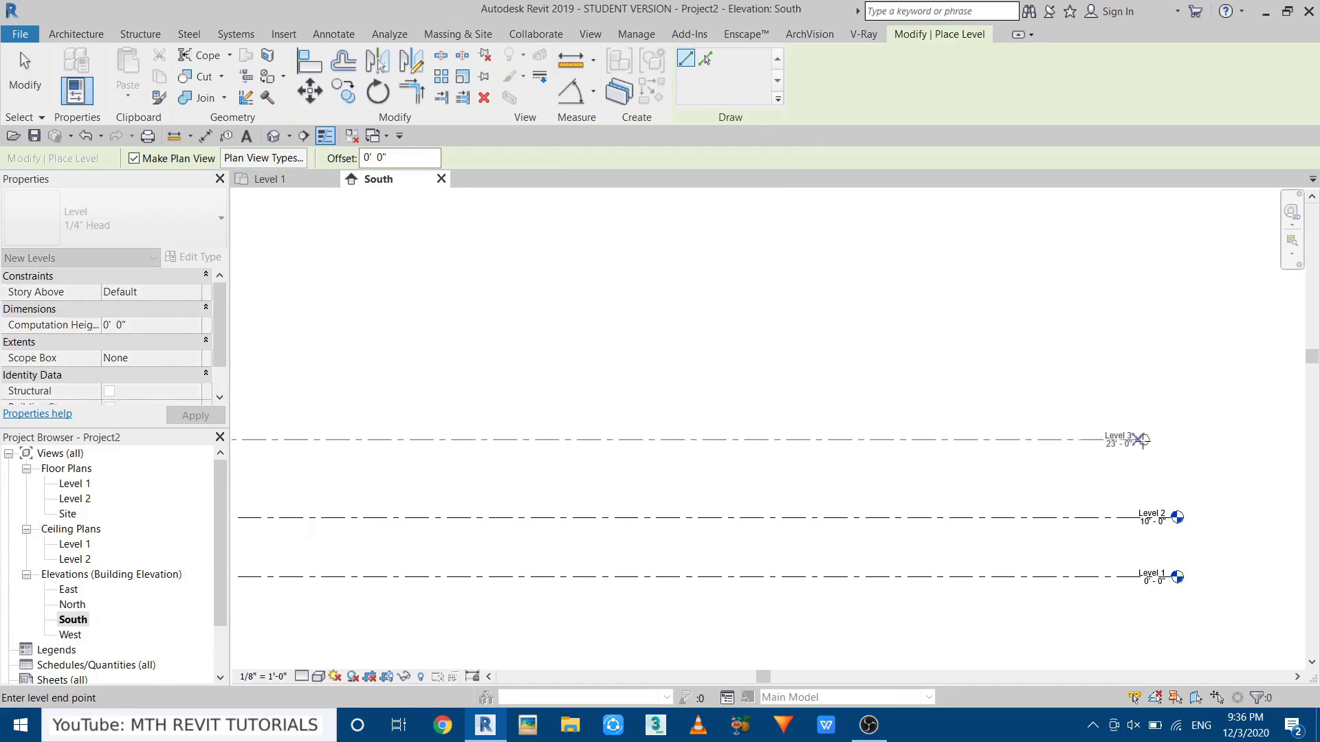
left_click(1177, 449)
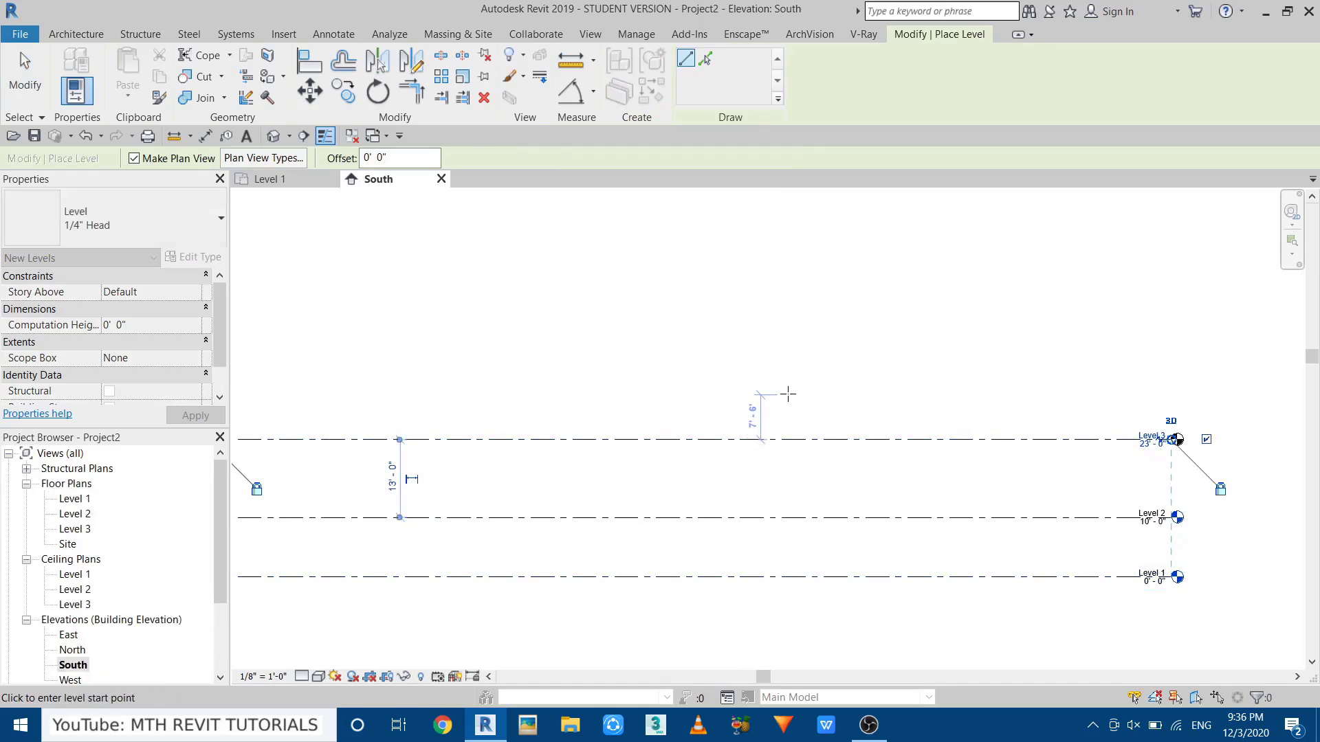
scroll(781, 421, "down", 2)
key("Escape")
key("Escape")
middle_click_drag(474, 307, 543, 335)
In the Level 1 floor plan, set up a Generic - 8" wall with an unconnected top and a height of 10'.
left_click(268, 181)
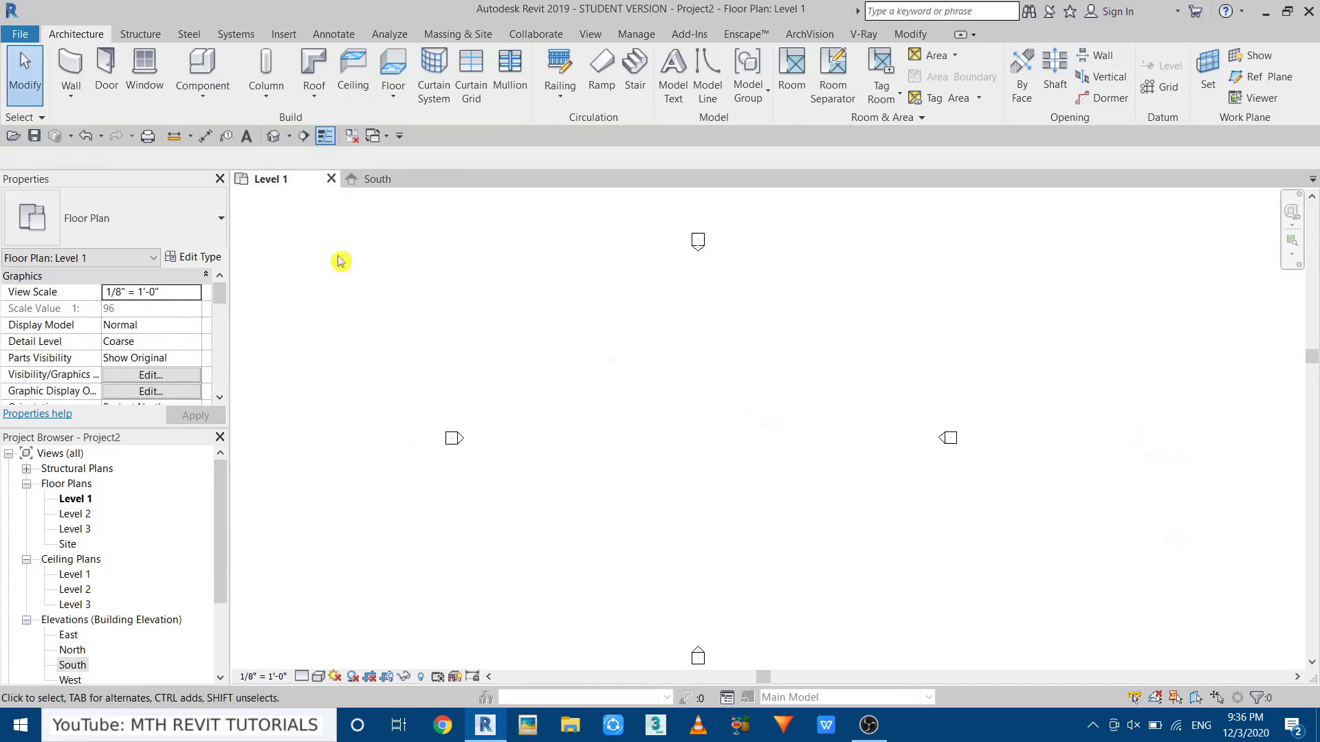
scroll(662, 377, "down", 1)
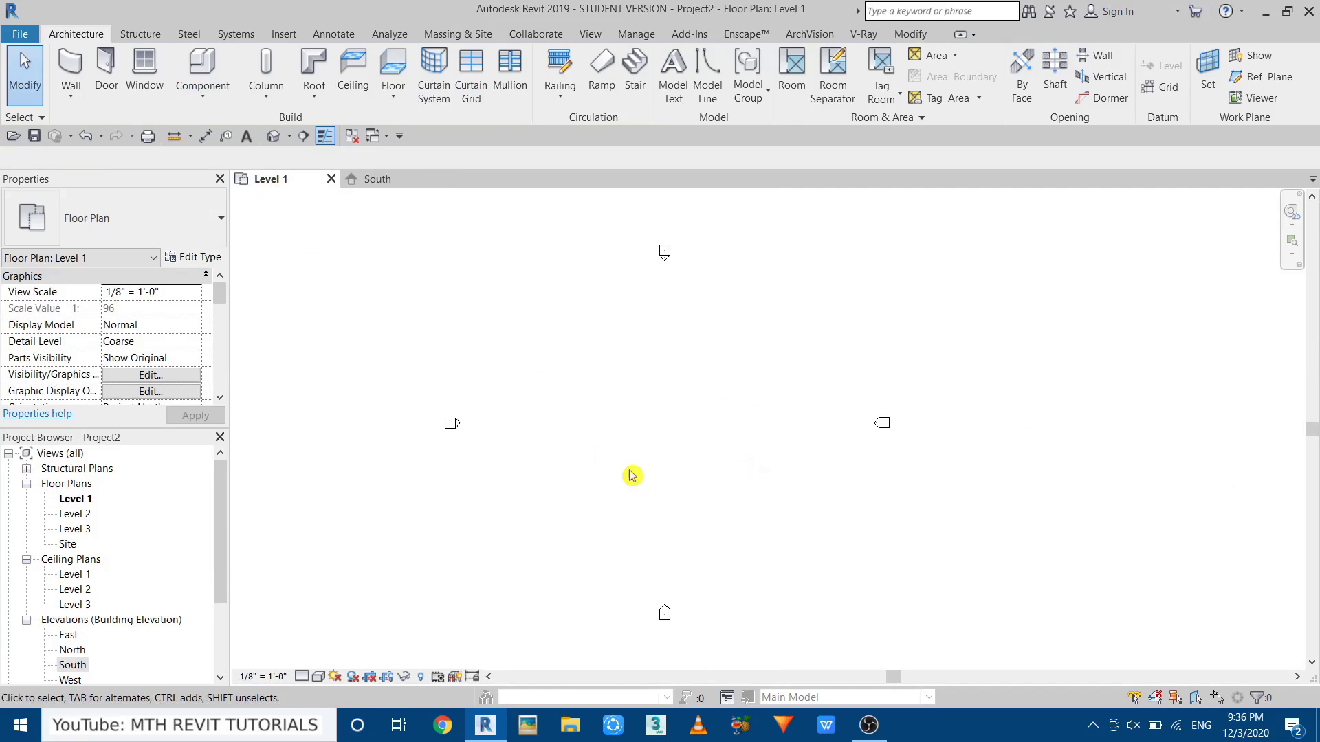
left_click(74, 72)
left_click(174, 206)
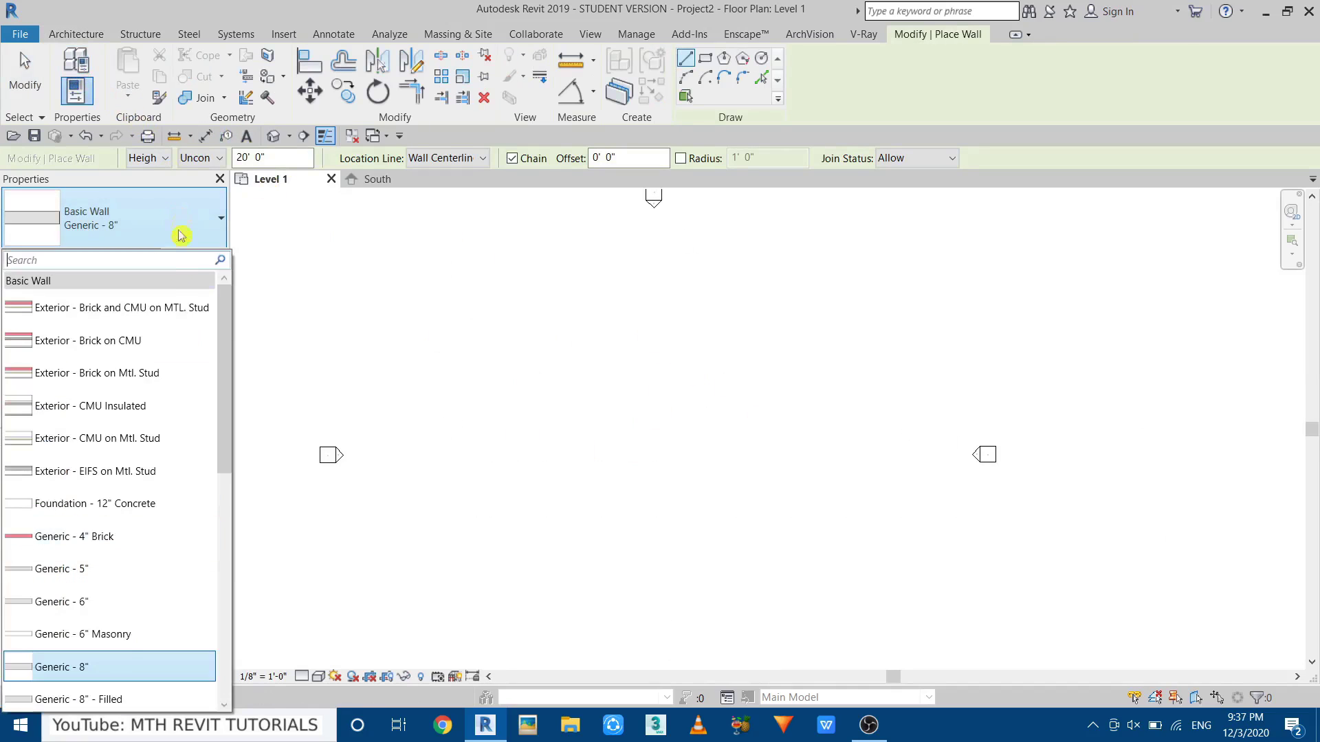
left_click(84, 673)
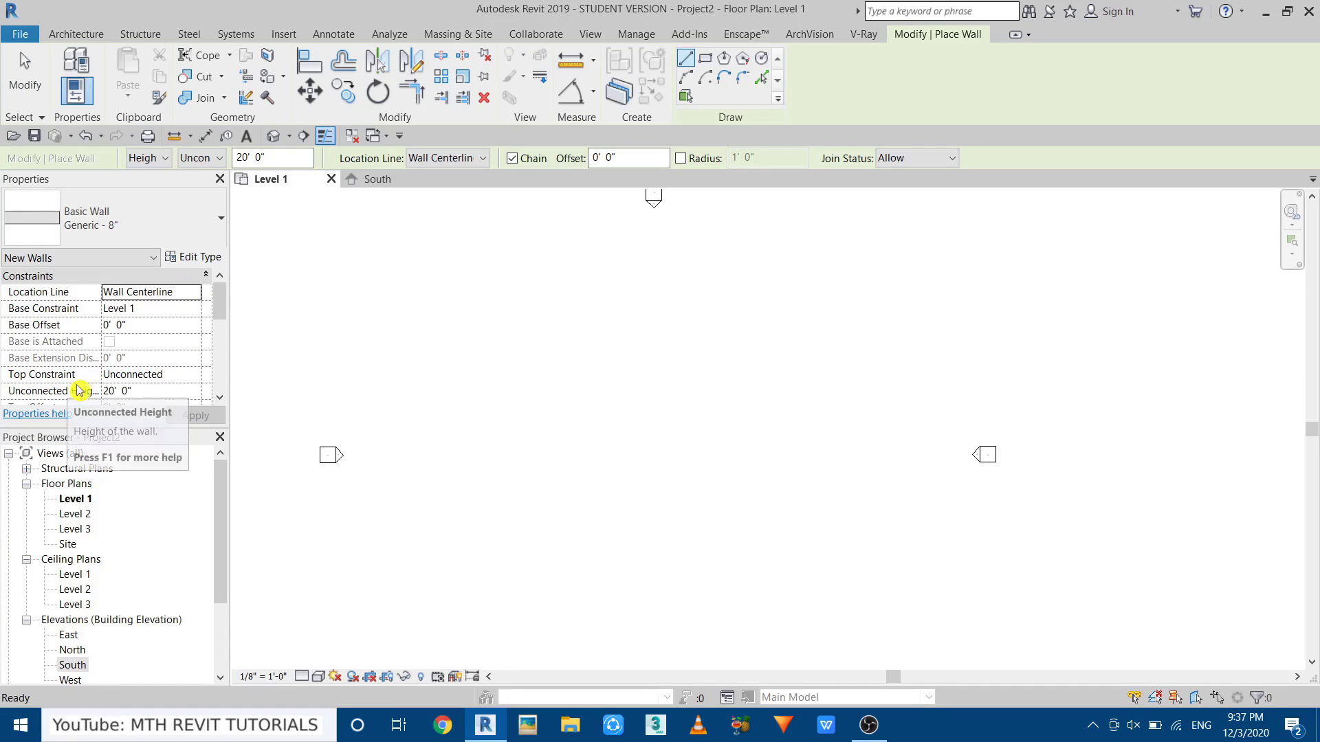
scroll(133, 385, "down", 2)
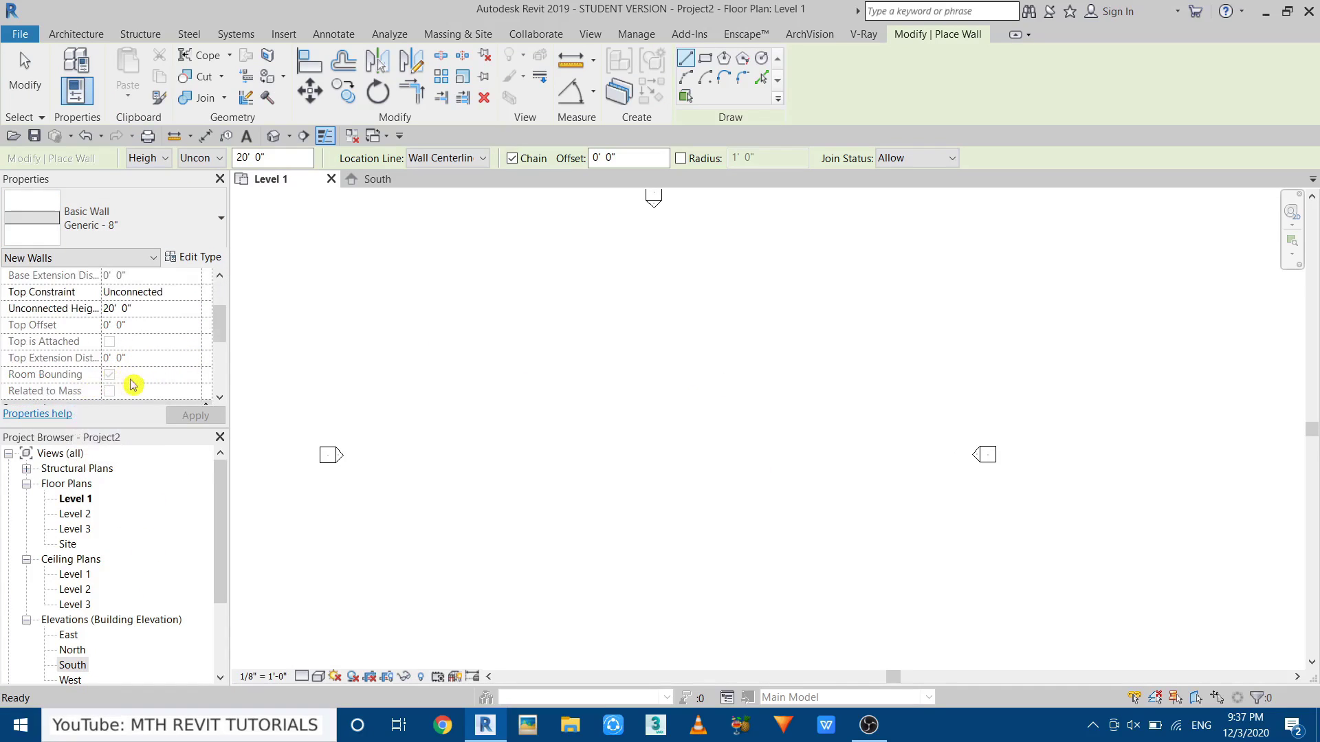
left_click(190, 292)
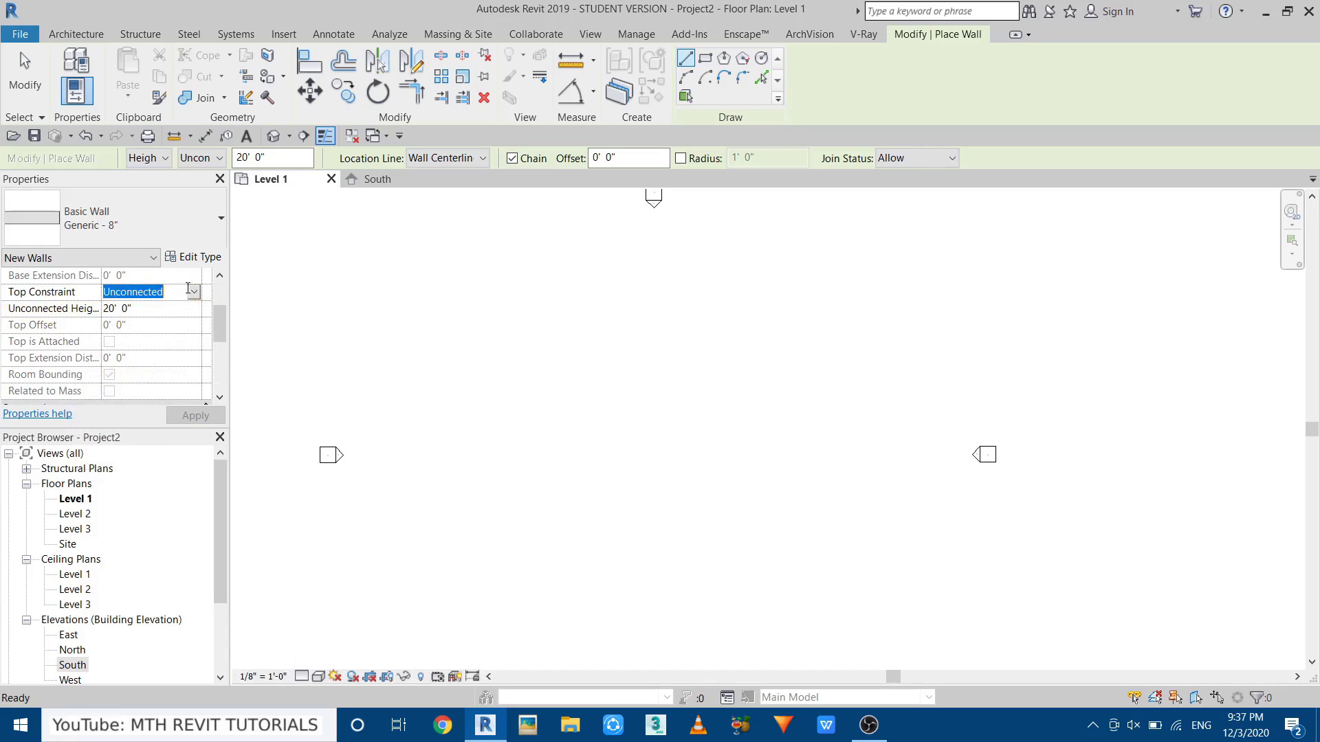
left_click(196, 294)
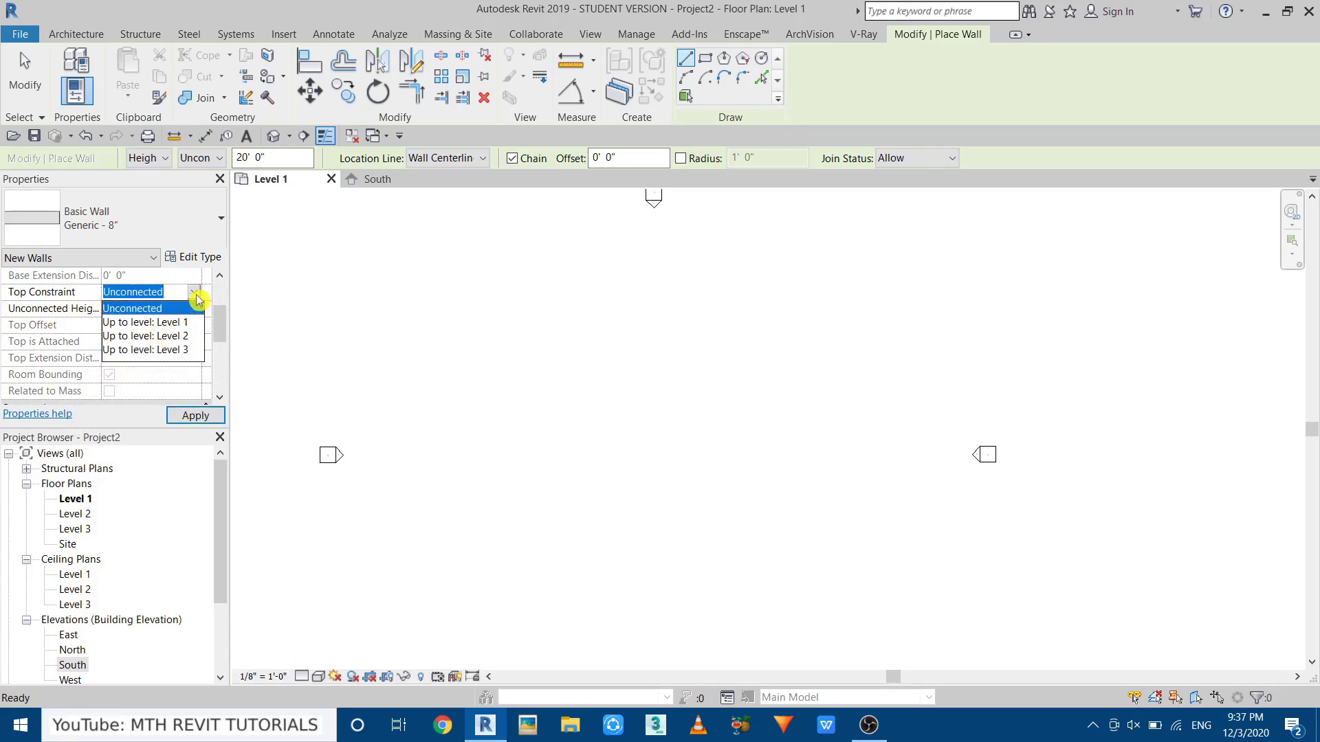
left_click(131, 308)
left_click(152, 311)
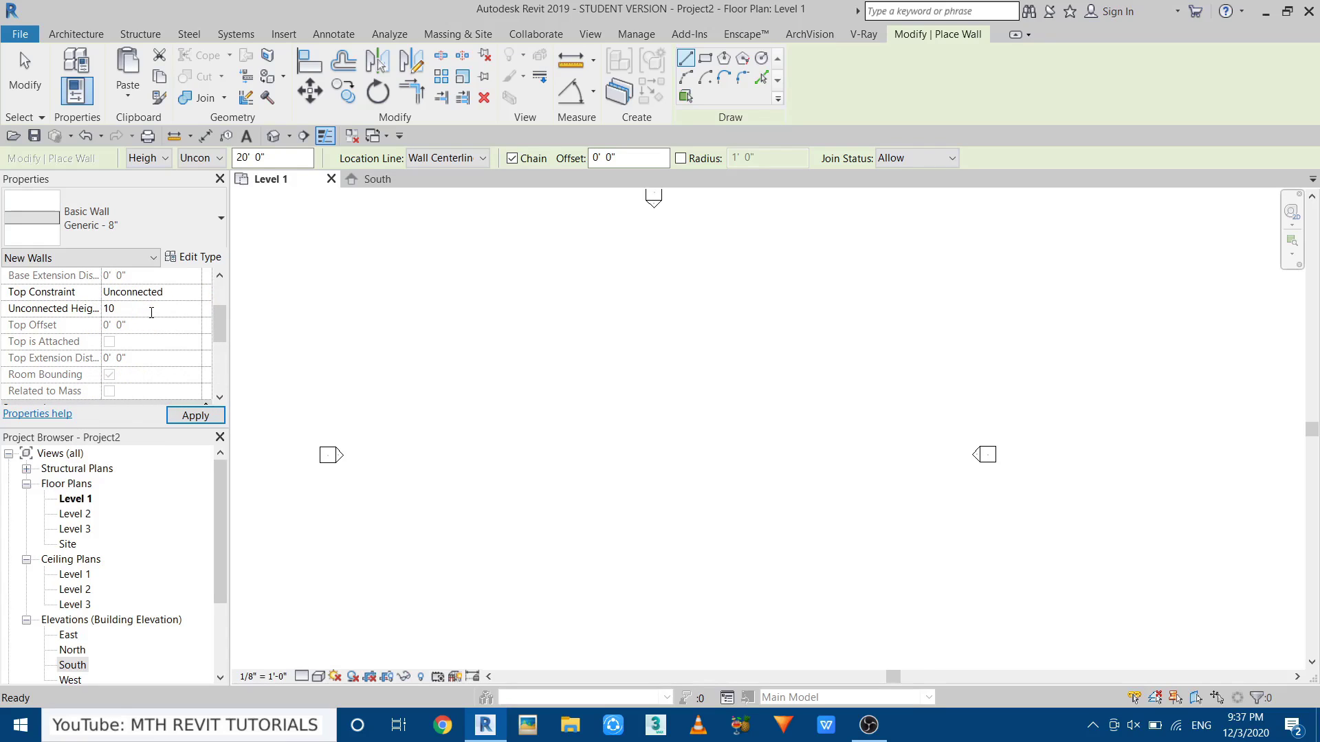
Draw a closed rectangle of walls about 37'-6" by 18'-6" between the elevation markers.
left_click(704, 58)
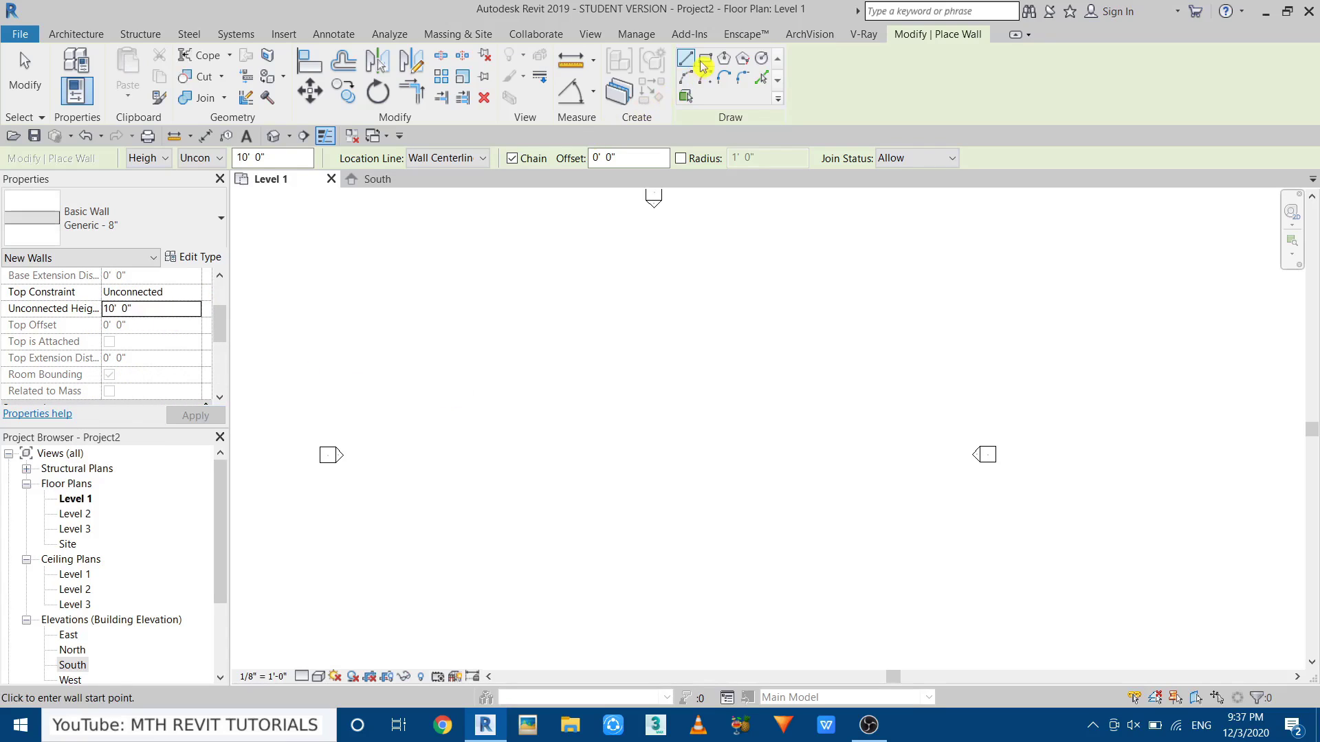
left_click(563, 380)
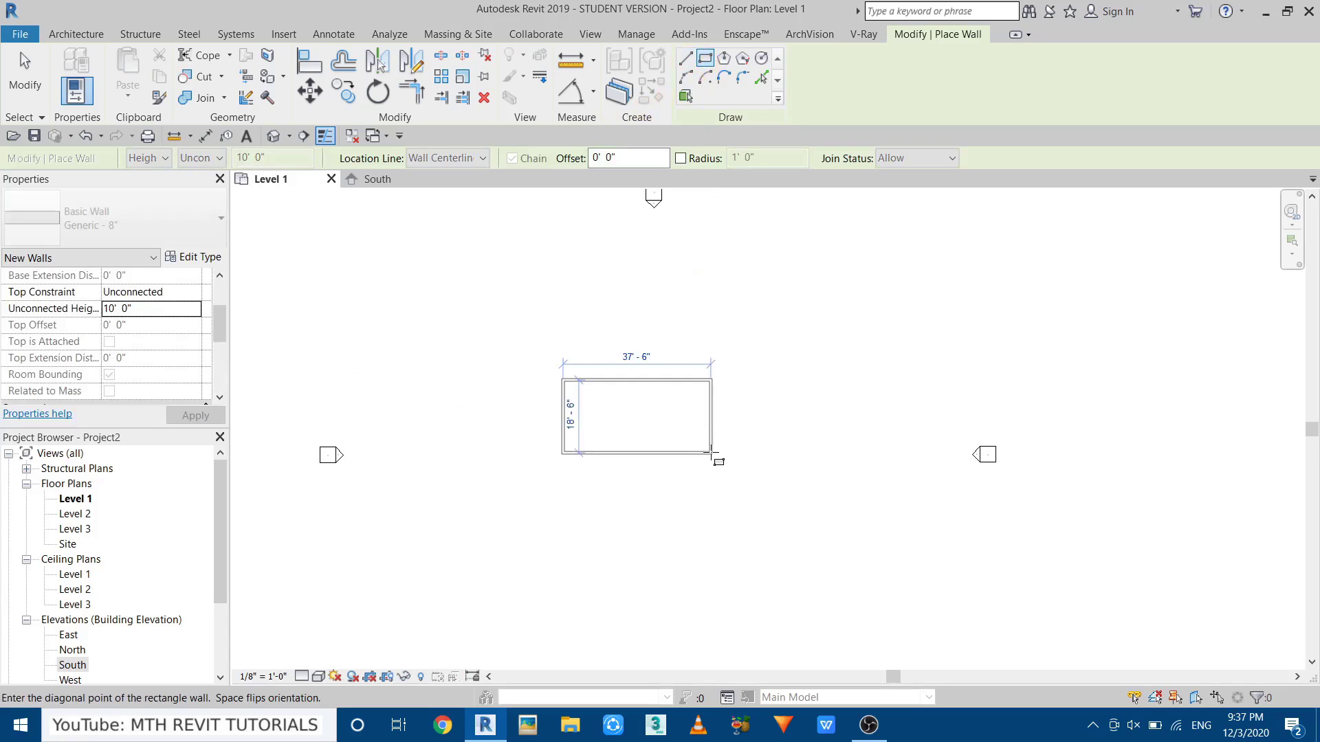
left_click(711, 452)
right_click(767, 360)
left_click(797, 372)
Set the wall rectangle's width to 27' by repositioning its east wall.
scroll(710, 415, "up", 2)
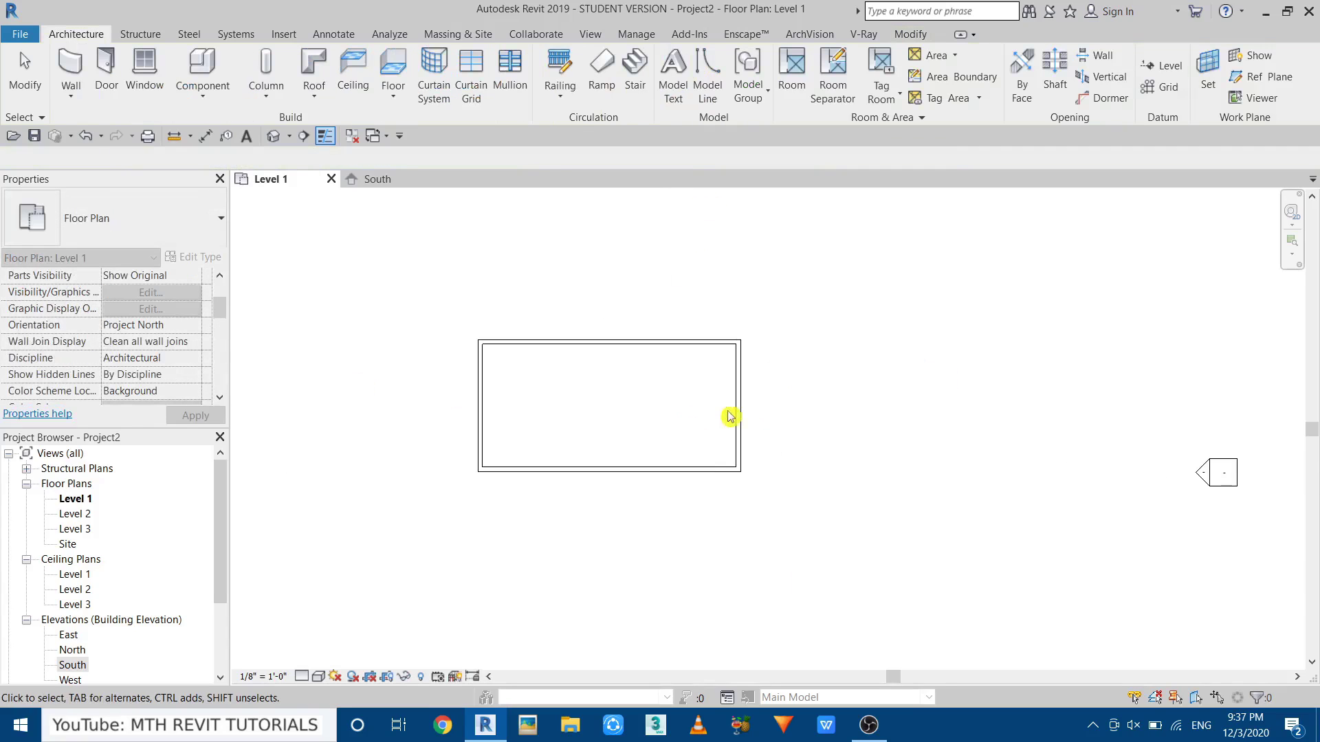
left_click(739, 387)
left_click(596, 528)
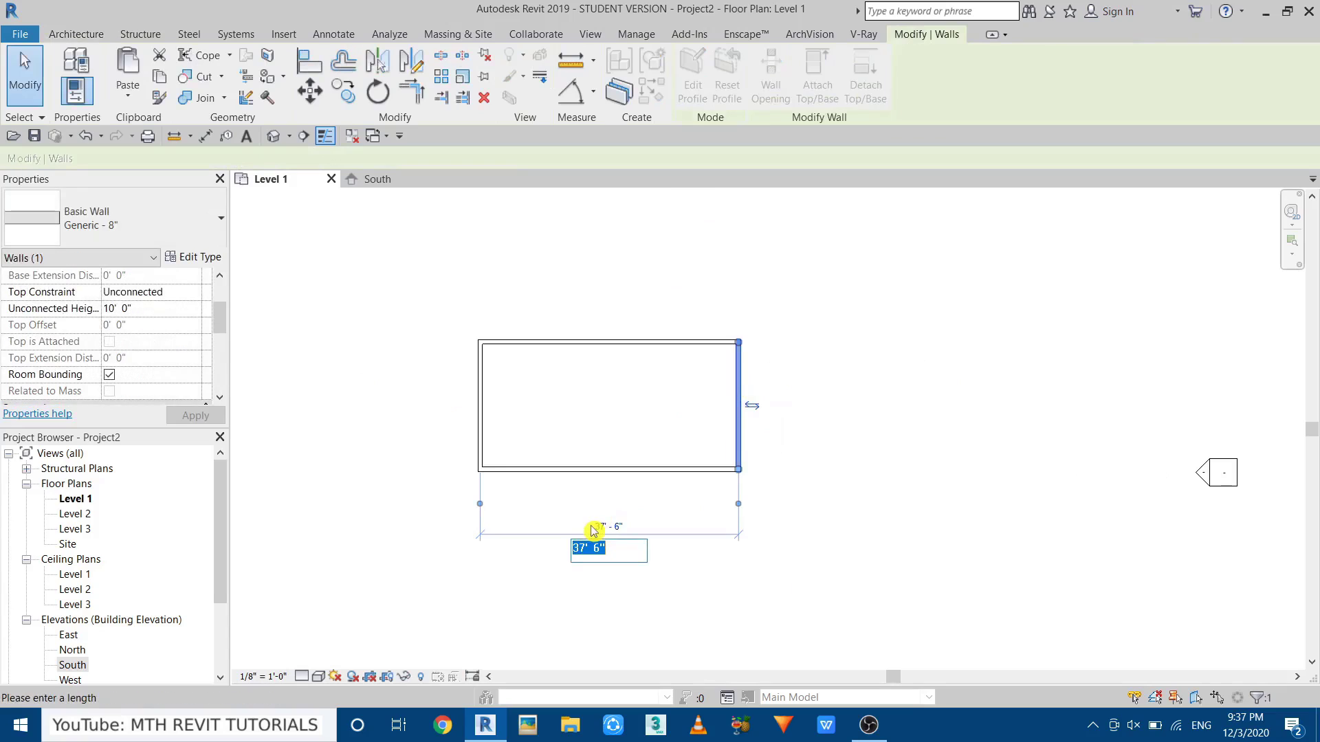
type("27'")
key("Return")
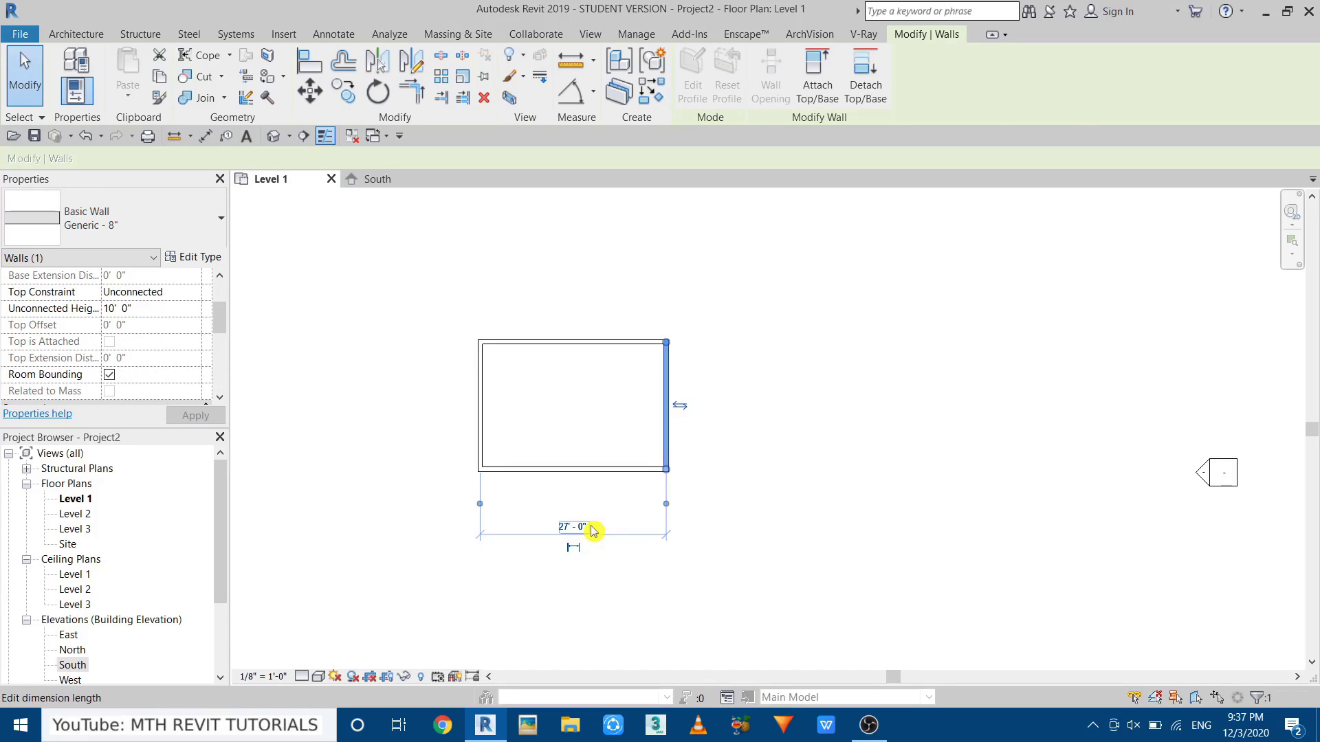
Set the wall rectangle's depth to 16' by repositioning its north wall.
left_click(549, 315)
left_click(551, 344)
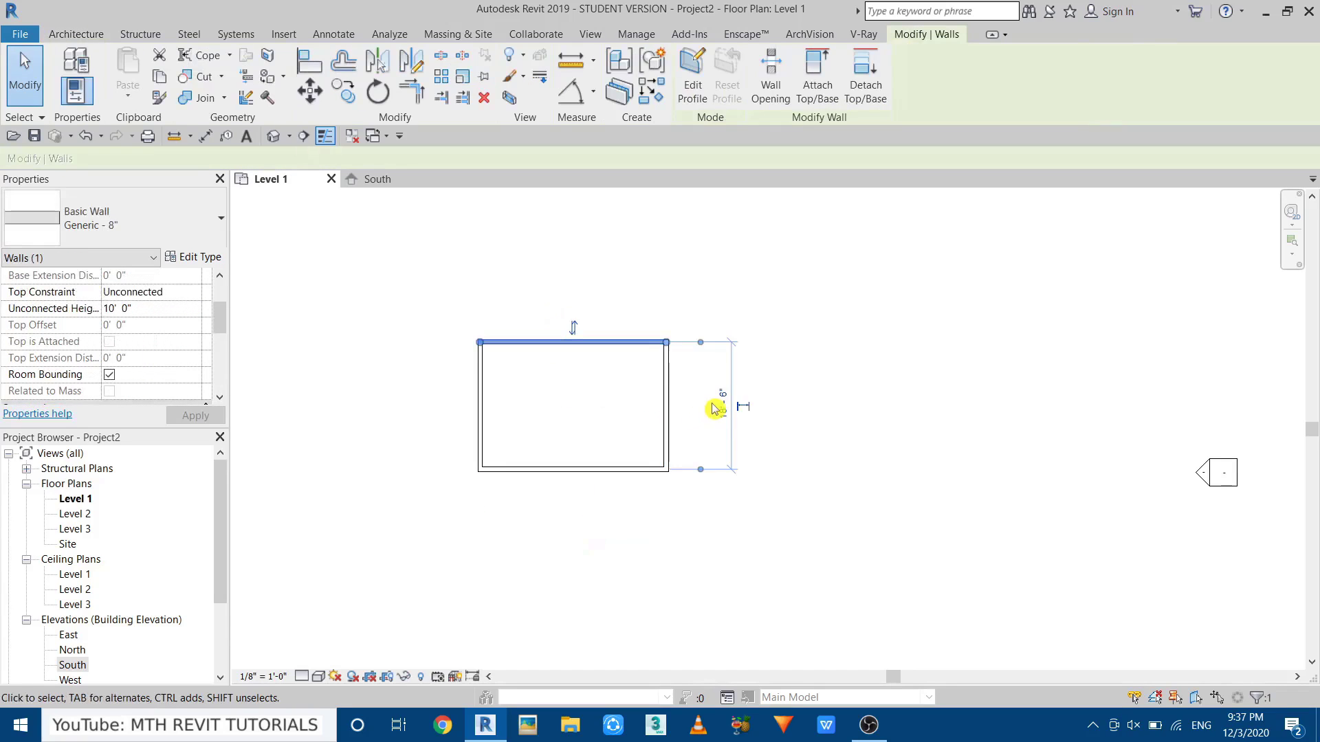
left_click(725, 403)
type("16'")
key("Return")
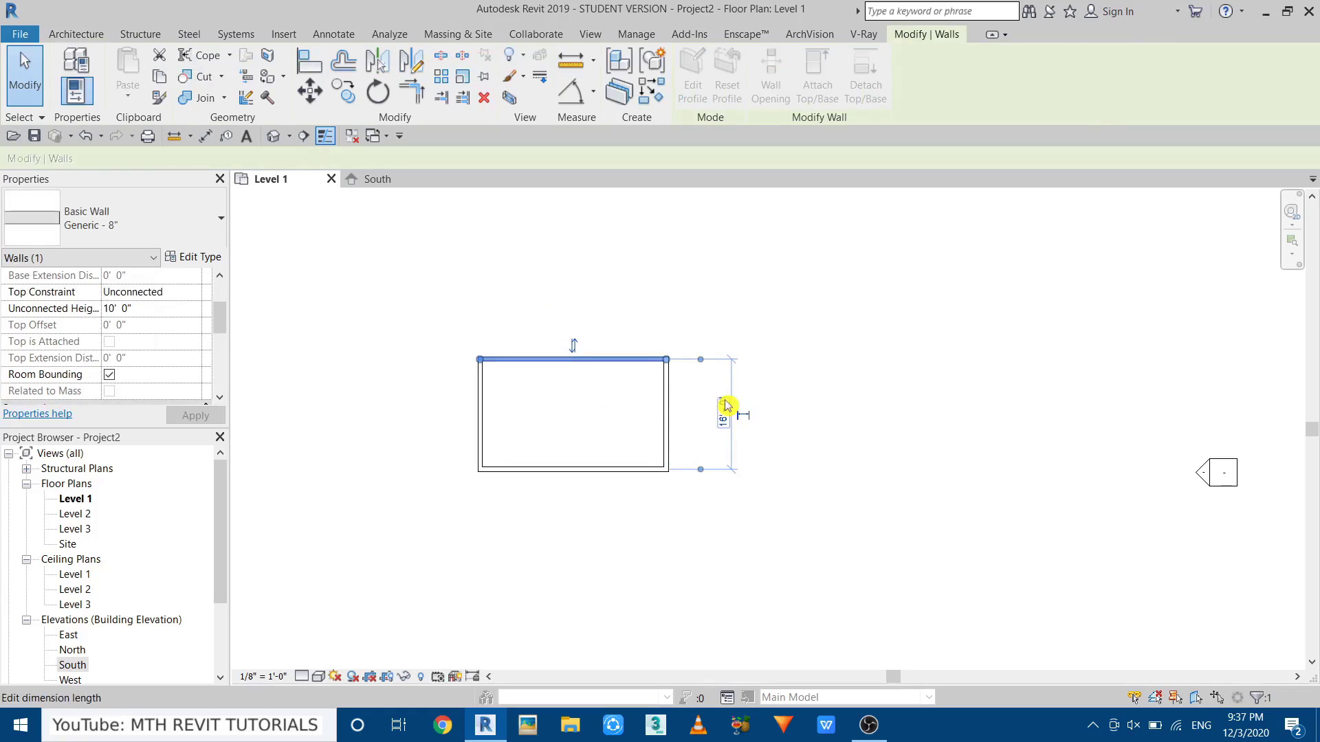
key("Escape")
Move all four walls together a short distance east, toward the middle of the elevation markers.
scroll(720, 418, "down", 3)
middle_click_drag(716, 422, 637, 436)
left_click_drag(469, 341, 715, 517)
scroll(573, 406, "up", 2)
left_click_drag(570, 394, 594, 397)
left_click(690, 385)
scroll(615, 426, "up", 2)
middle_click_drag(613, 416, 652, 397)
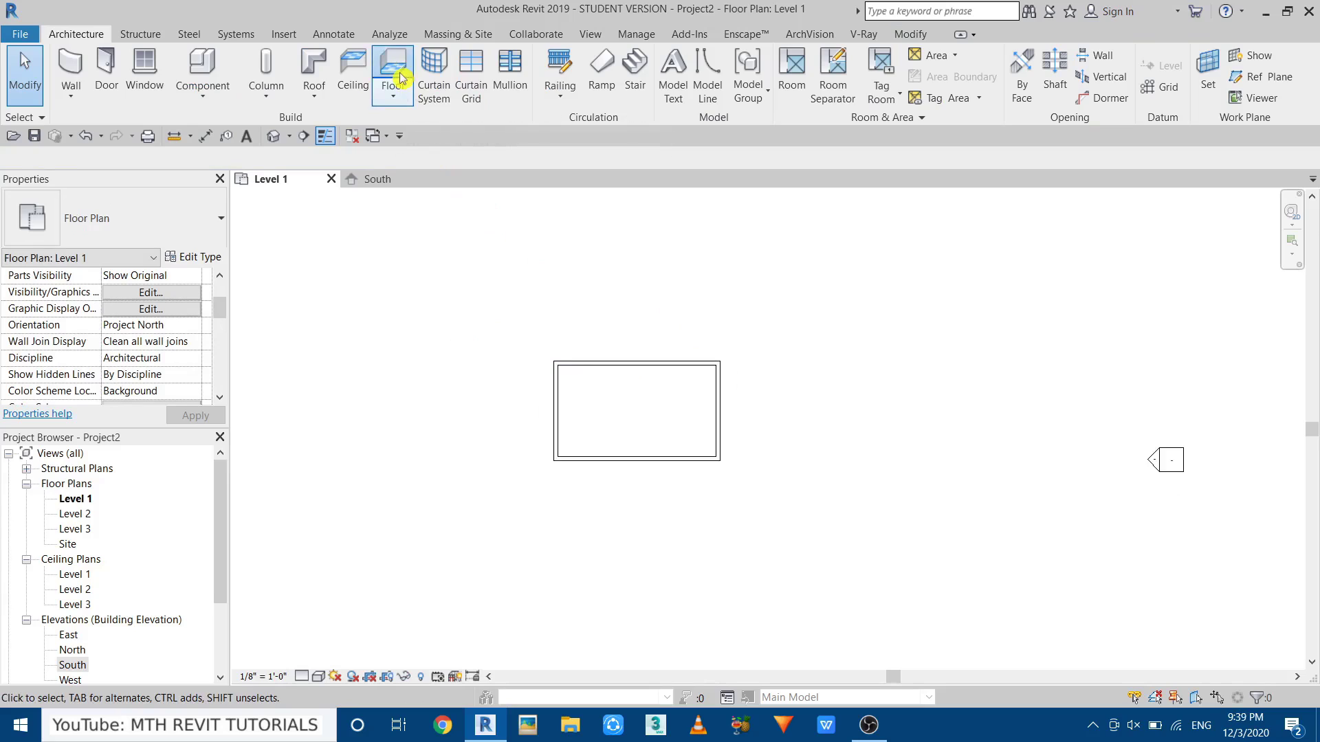
Start a floor and duplicate its type as Generic - 6" with a 6" thick structure layer.
left_click(401, 77)
left_click(196, 258)
left_click(718, 249)
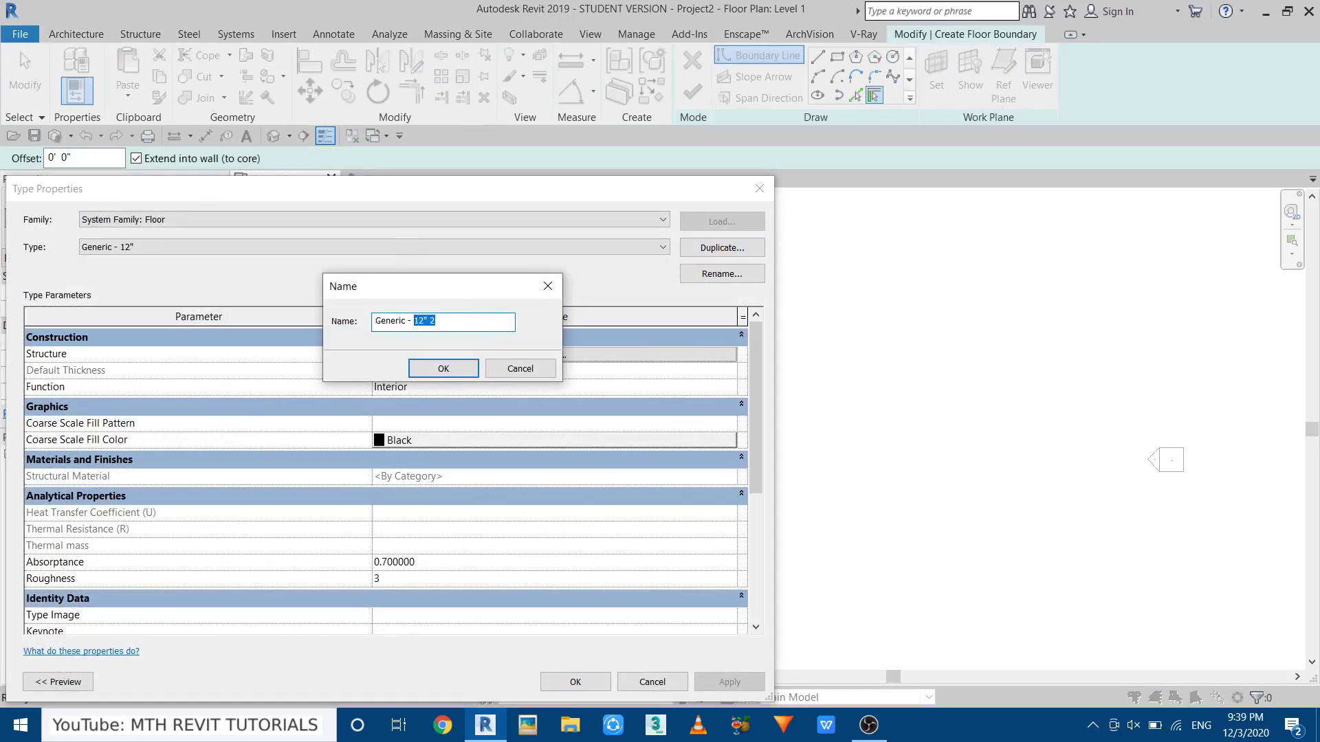
left_click(432, 368)
left_click(418, 355)
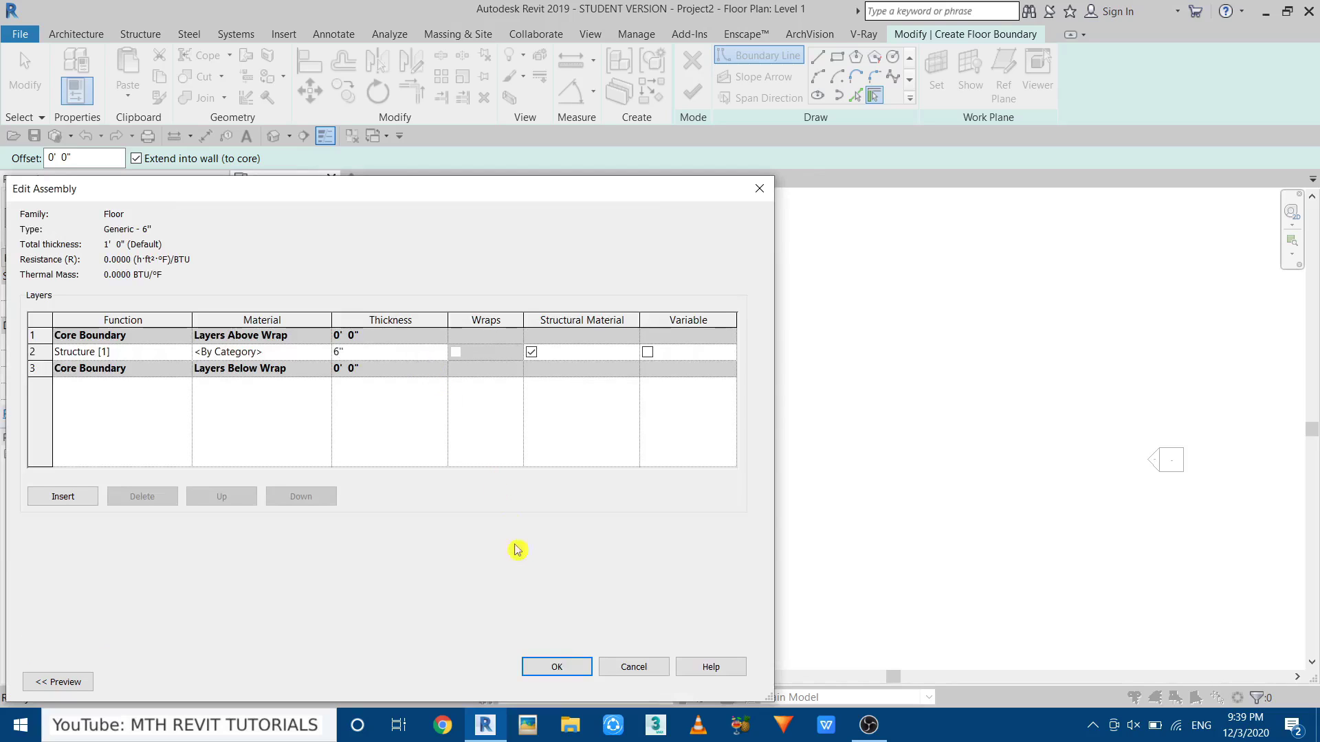
left_click(557, 666)
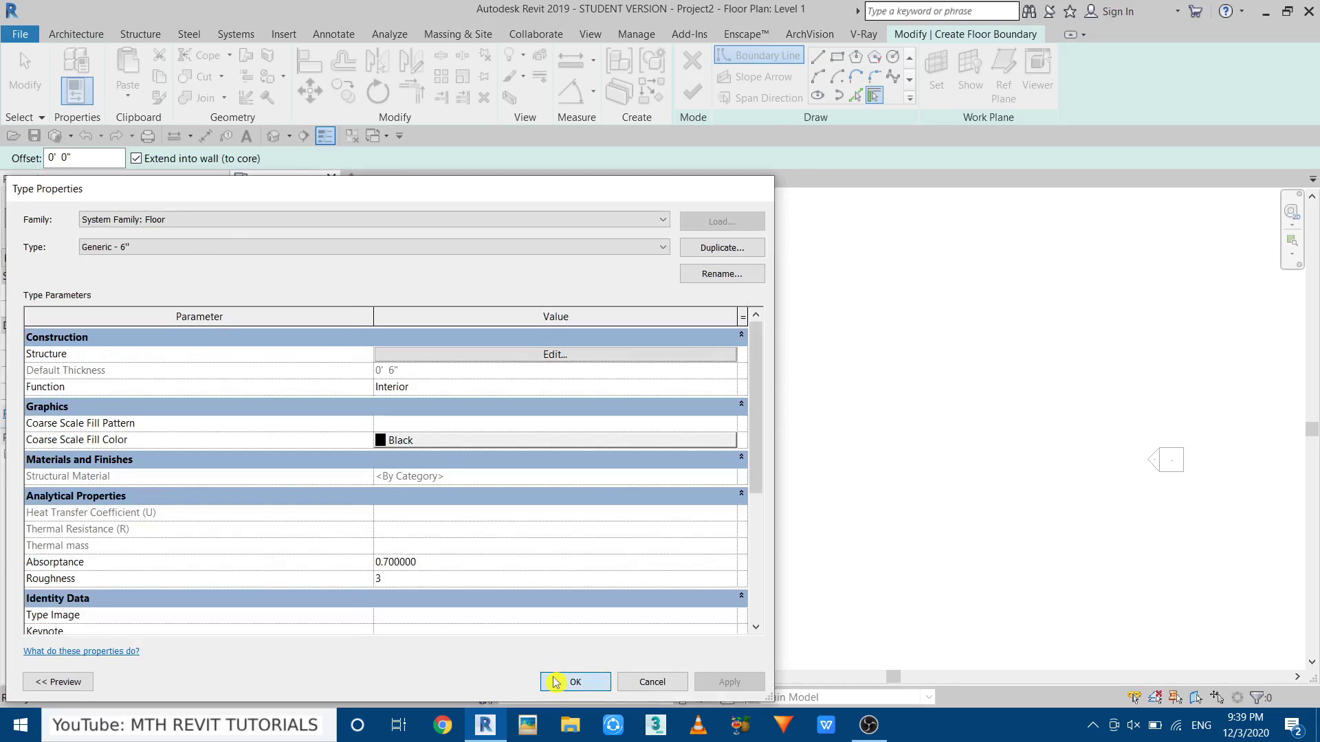
left_click(555, 672)
Sketch a rectangular floor boundary along the outer faces of the four walls.
left_click(837, 56)
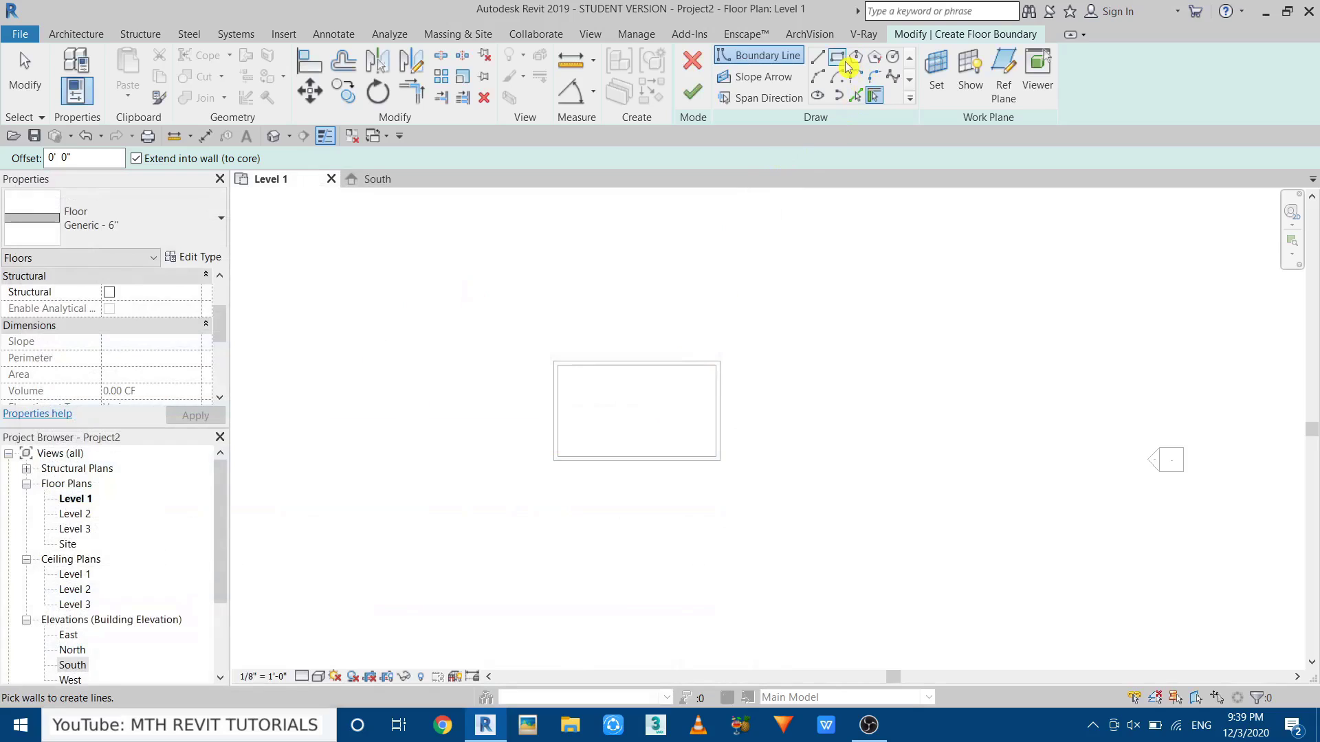
scroll(741, 368, "up", 1)
left_click(710, 361)
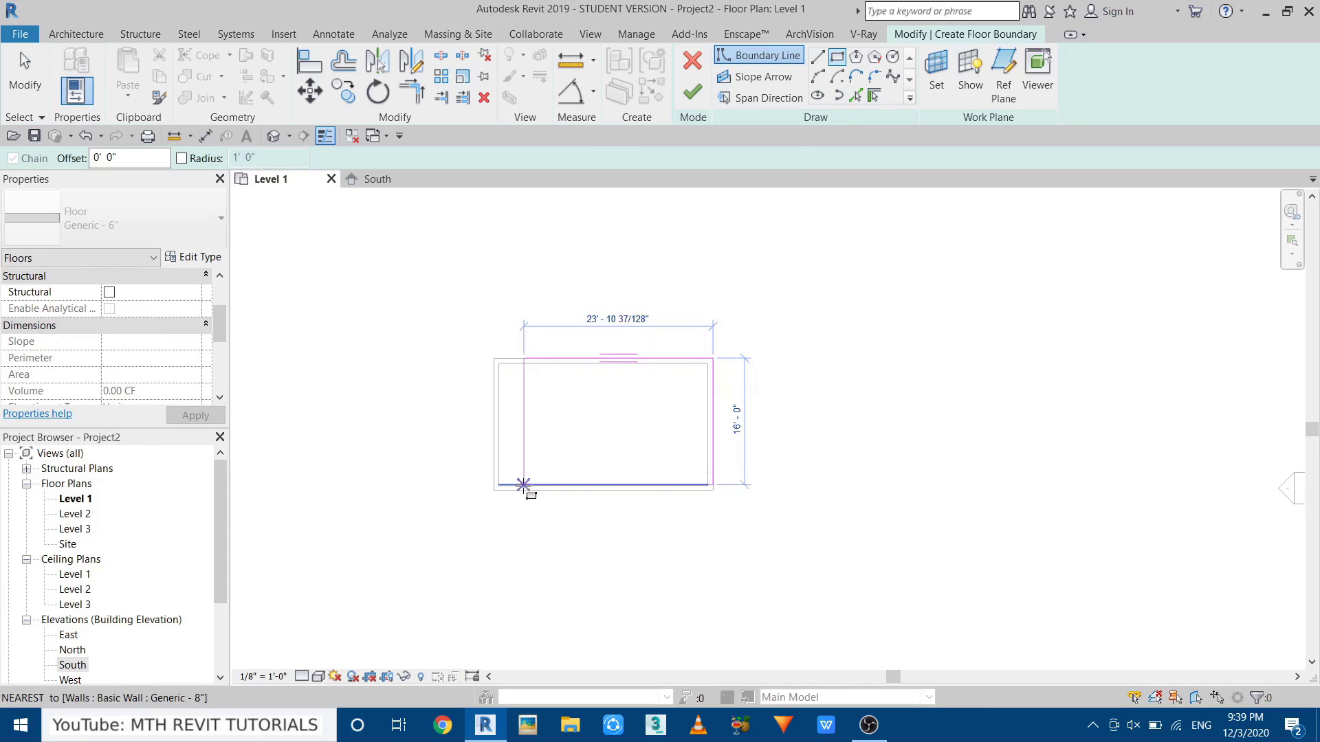
left_click(495, 491)
left_click(495, 491)
right_click(428, 363)
left_click(449, 373)
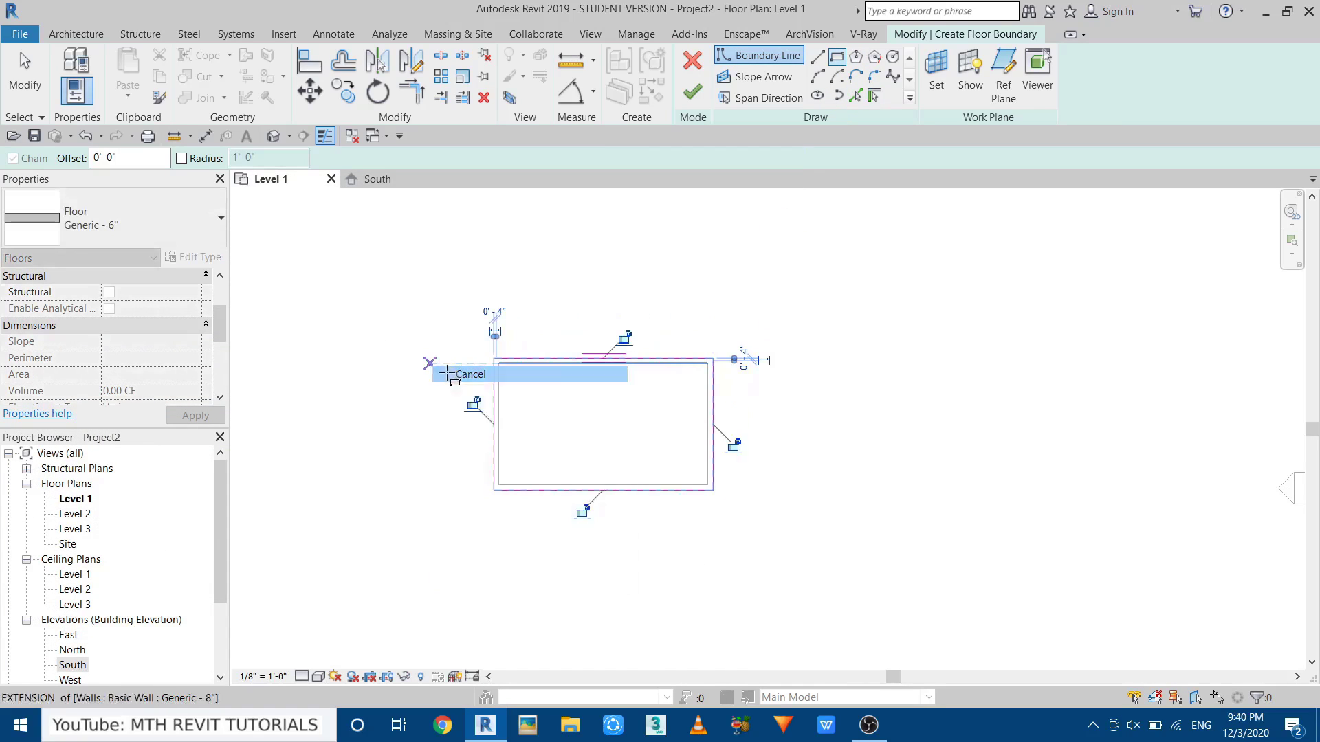
right_click(446, 372)
left_click(469, 385)
Offset the floor boundary's west line outward to 3' from the west wall.
left_click(497, 403)
scroll(493, 319, "up", 1)
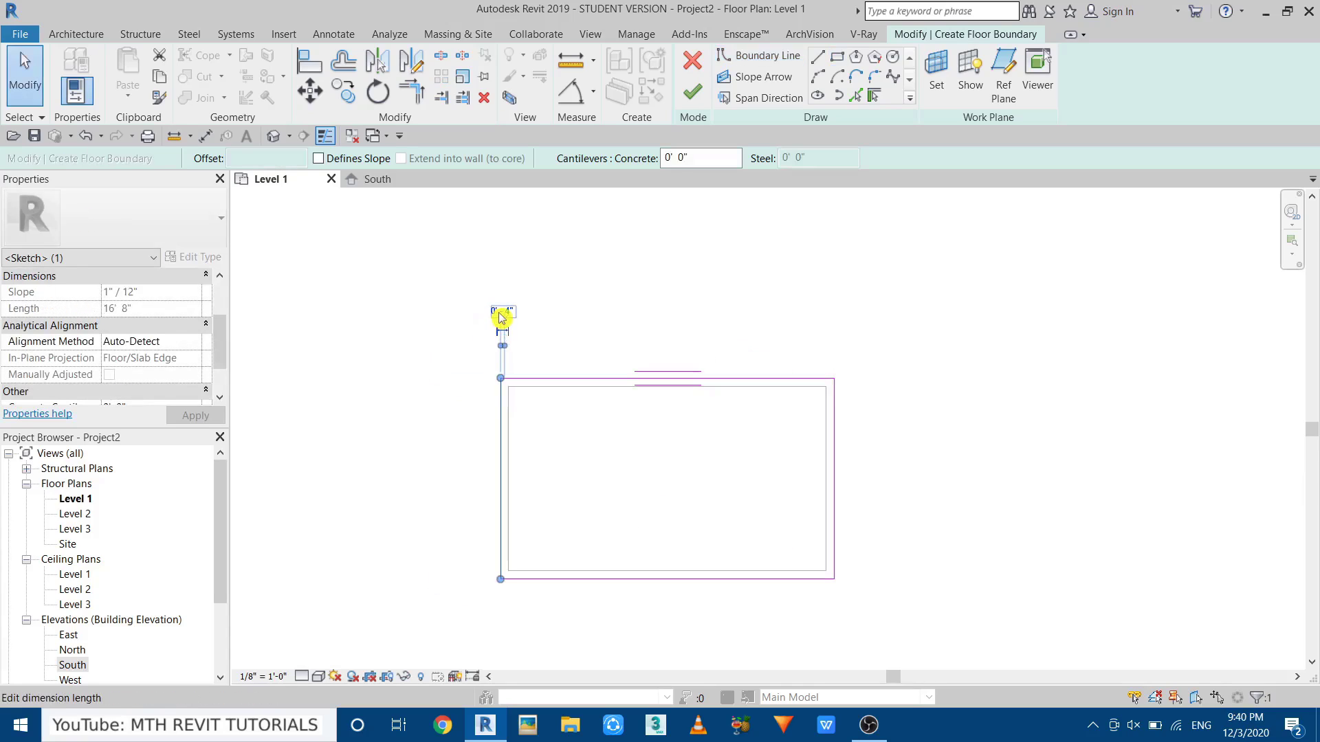
left_click(504, 309)
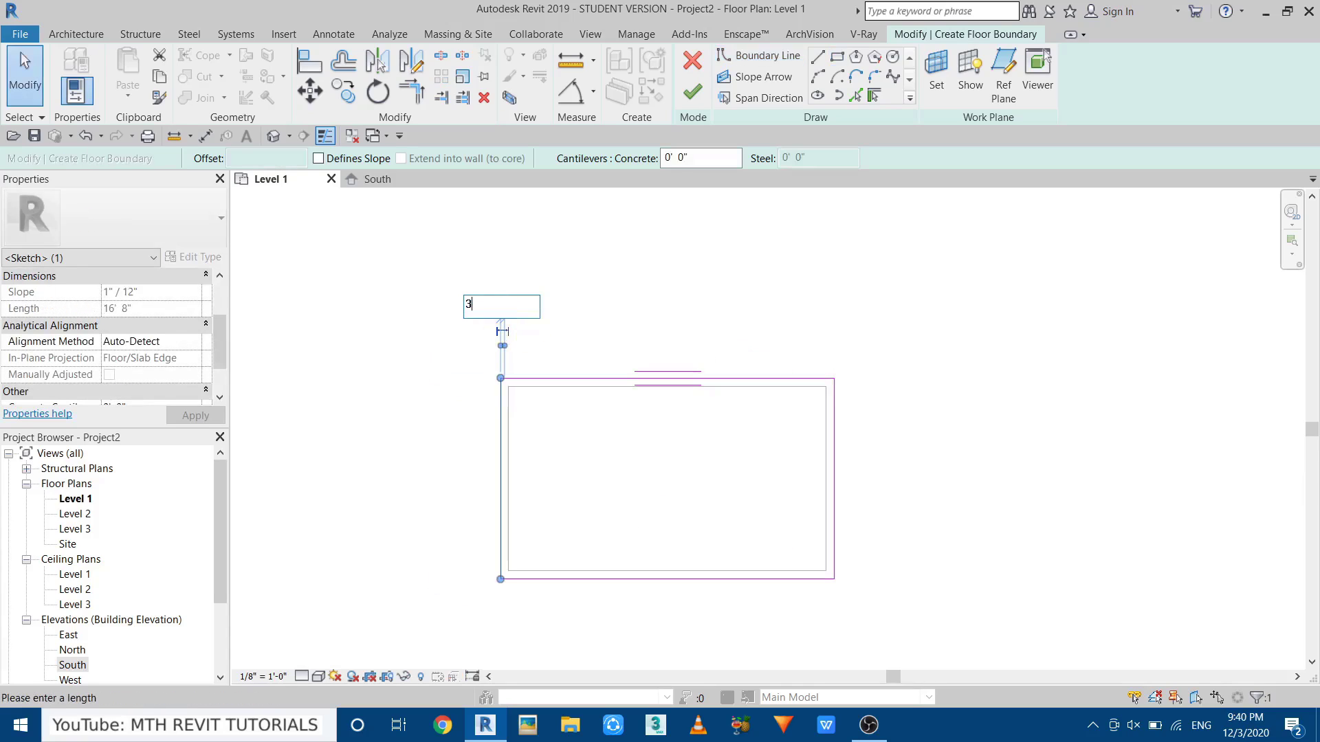
key("Return")
left_click(508, 348)
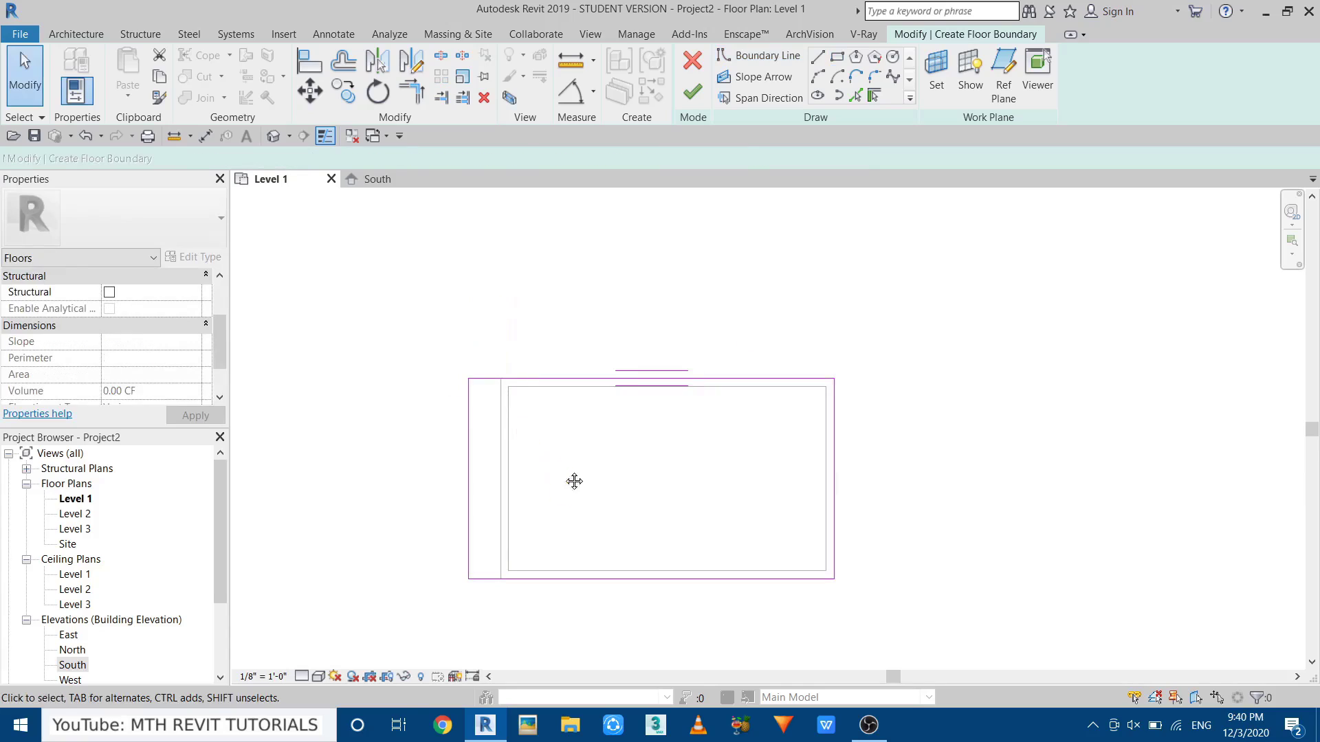
Set the floor boundary's south line 16' out from the south wall.
middle_click_drag(558, 588, 559, 418)
left_click(576, 411)
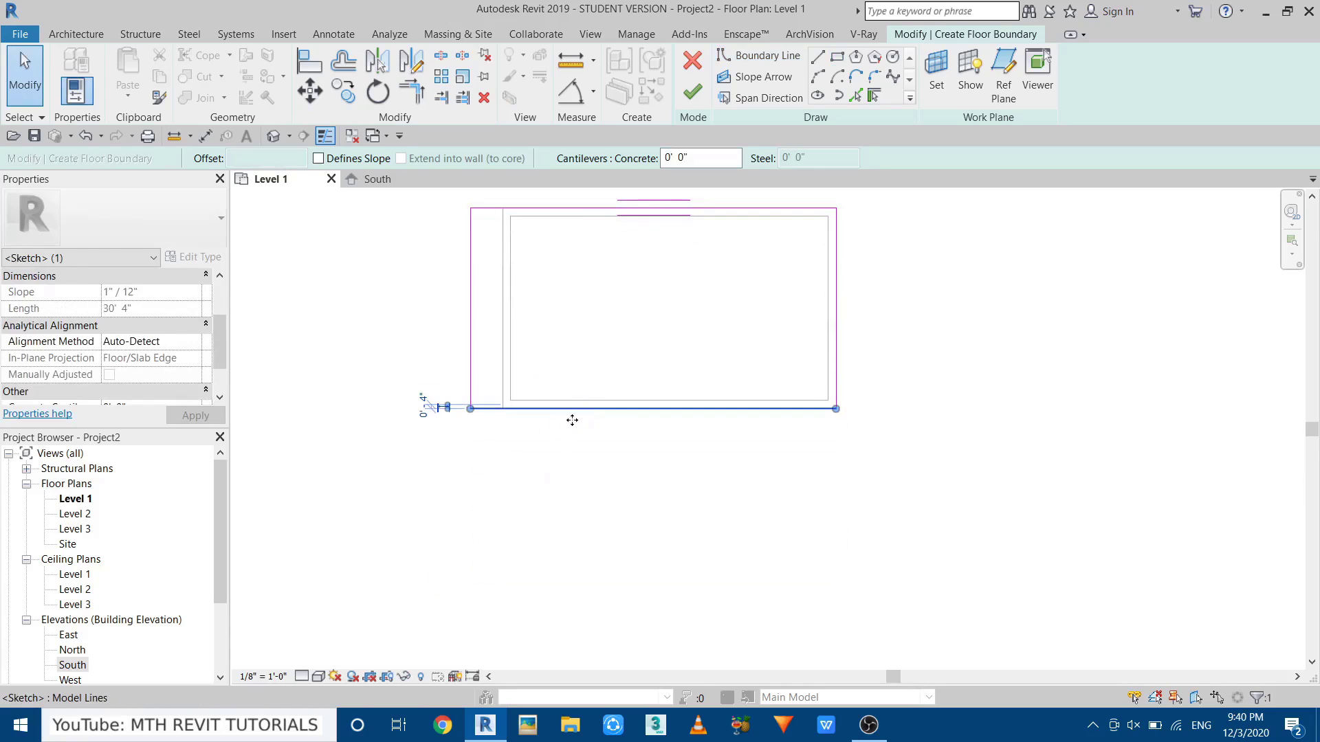
left_click(423, 408)
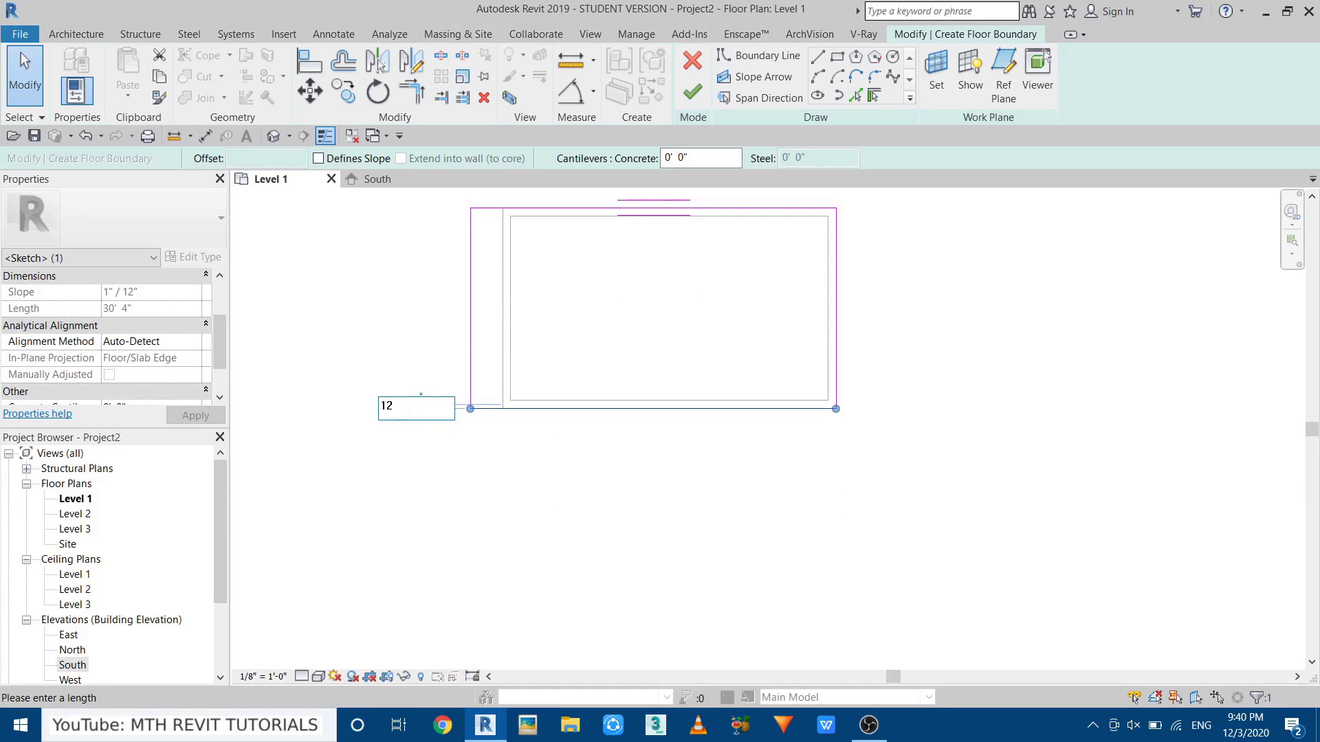
type("16'")
key("Return")
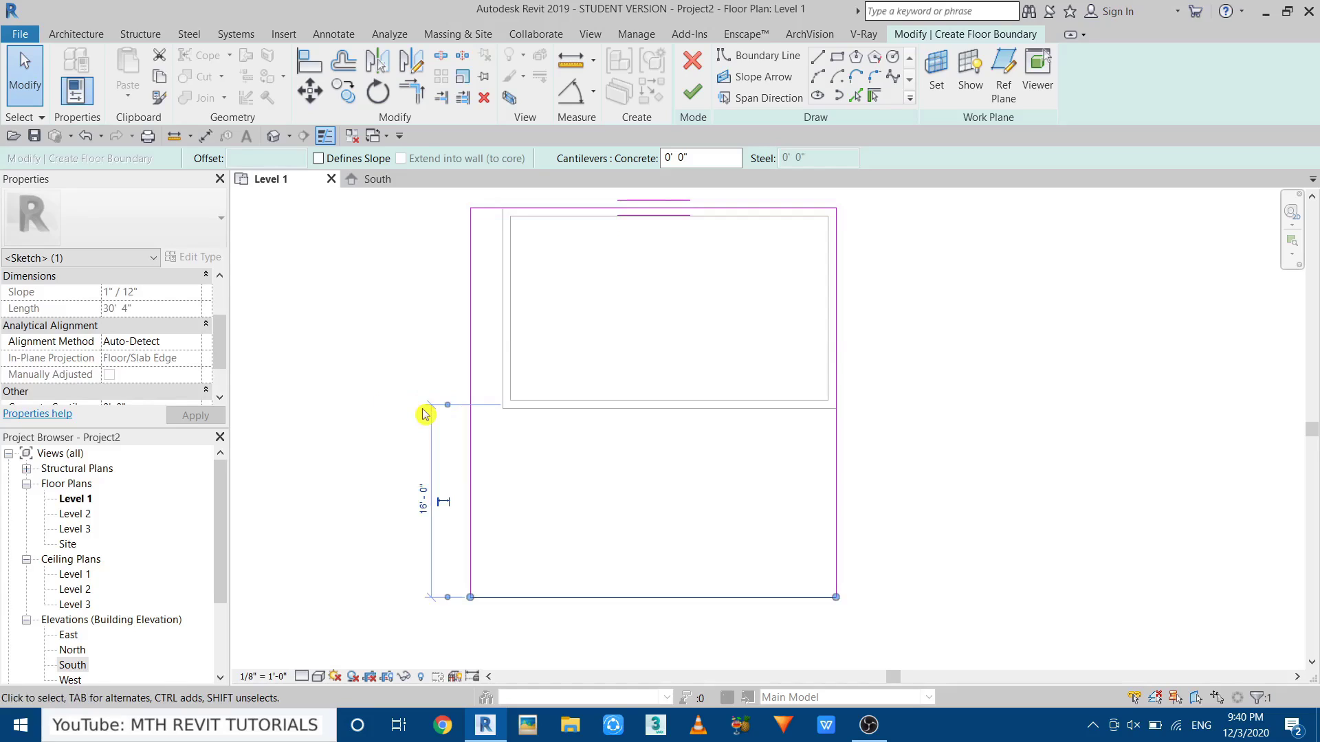
left_click(436, 427)
scroll(624, 507, "down", 4)
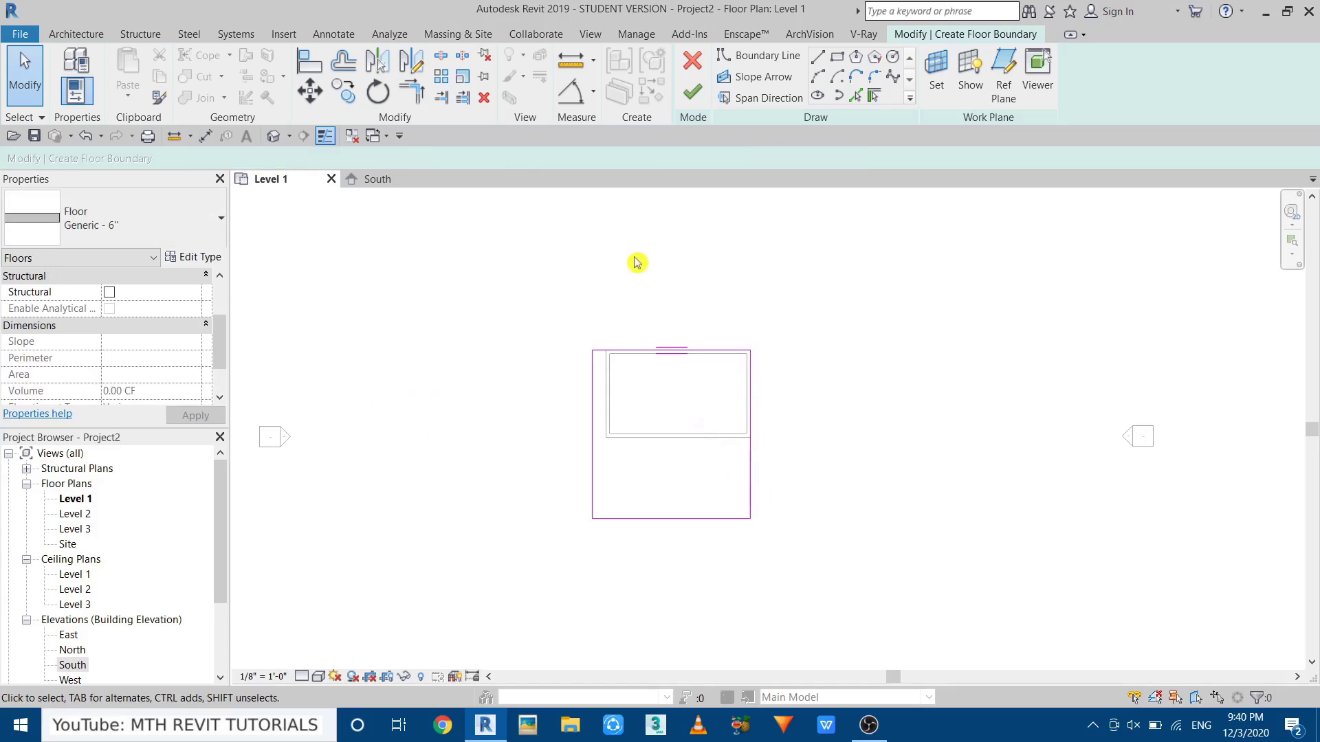
Finish the floor sketch and inspect the slab and walls in the 3D view.
left_click(693, 95)
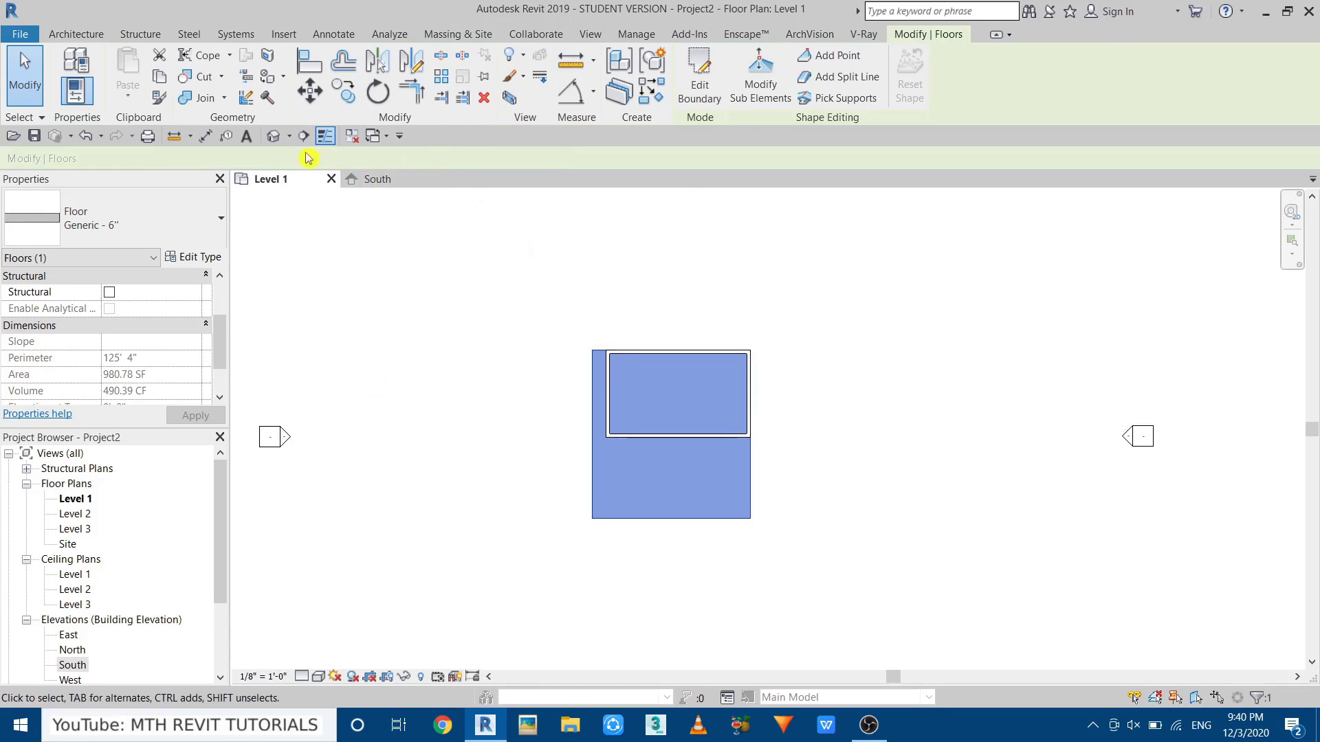
left_click(273, 138)
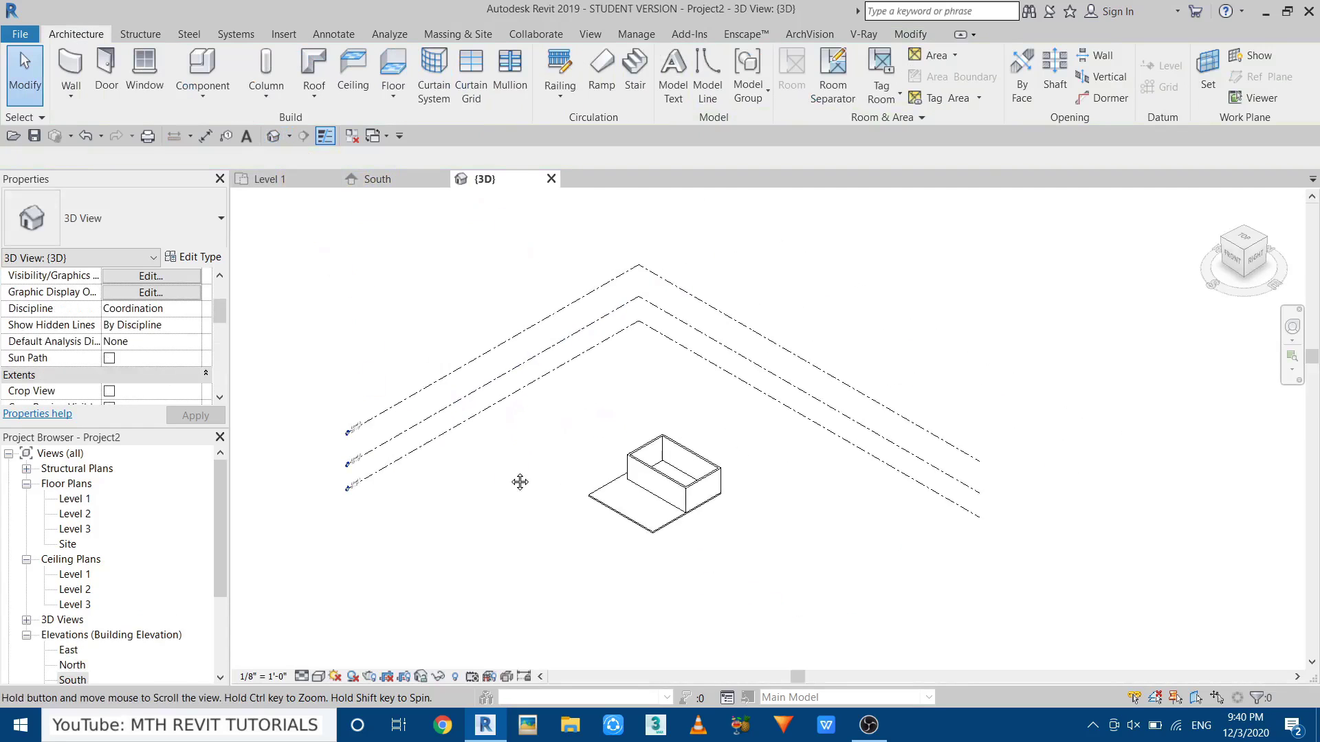
middle_click_drag(601, 489, 701, 502, "shift")
scroll(701, 502, "up", 4)
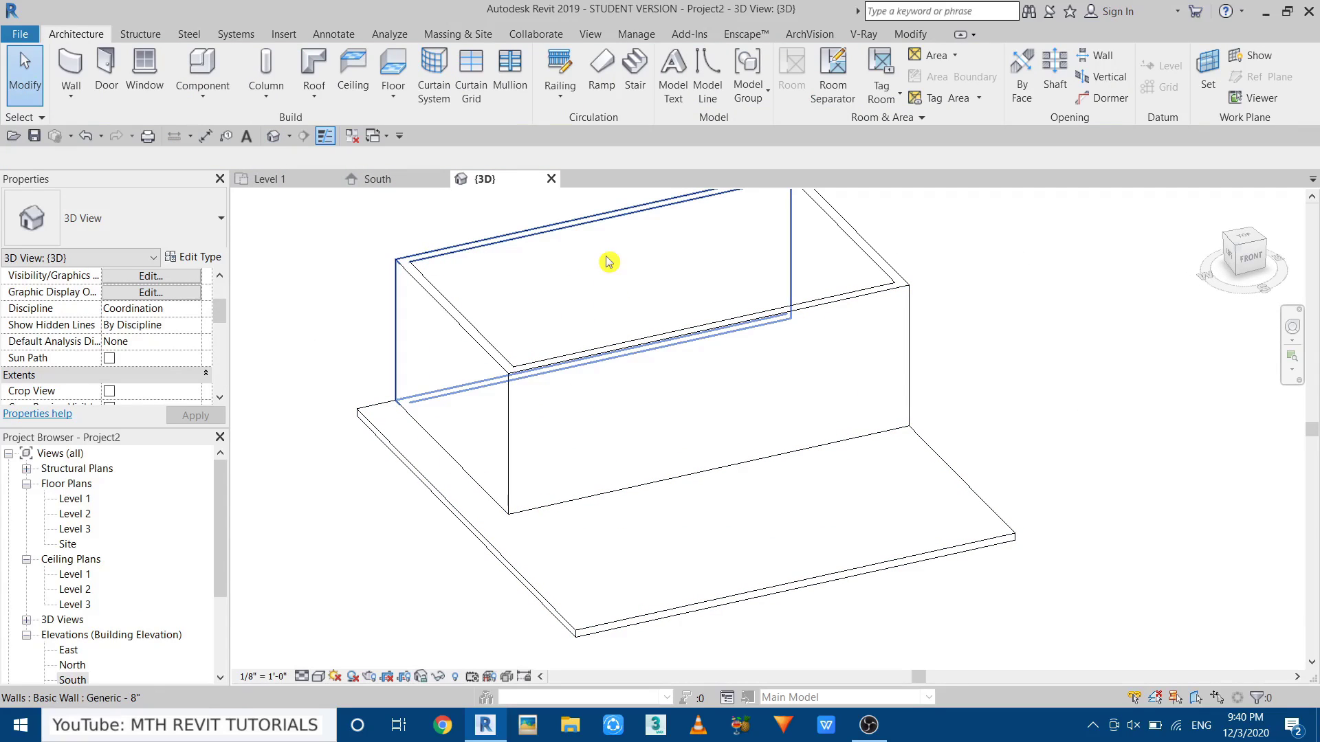
On Level 1, place a Single-Flush 36" x 84" door in the south wall, about 2'-6" from the west wall.
left_click(289, 179)
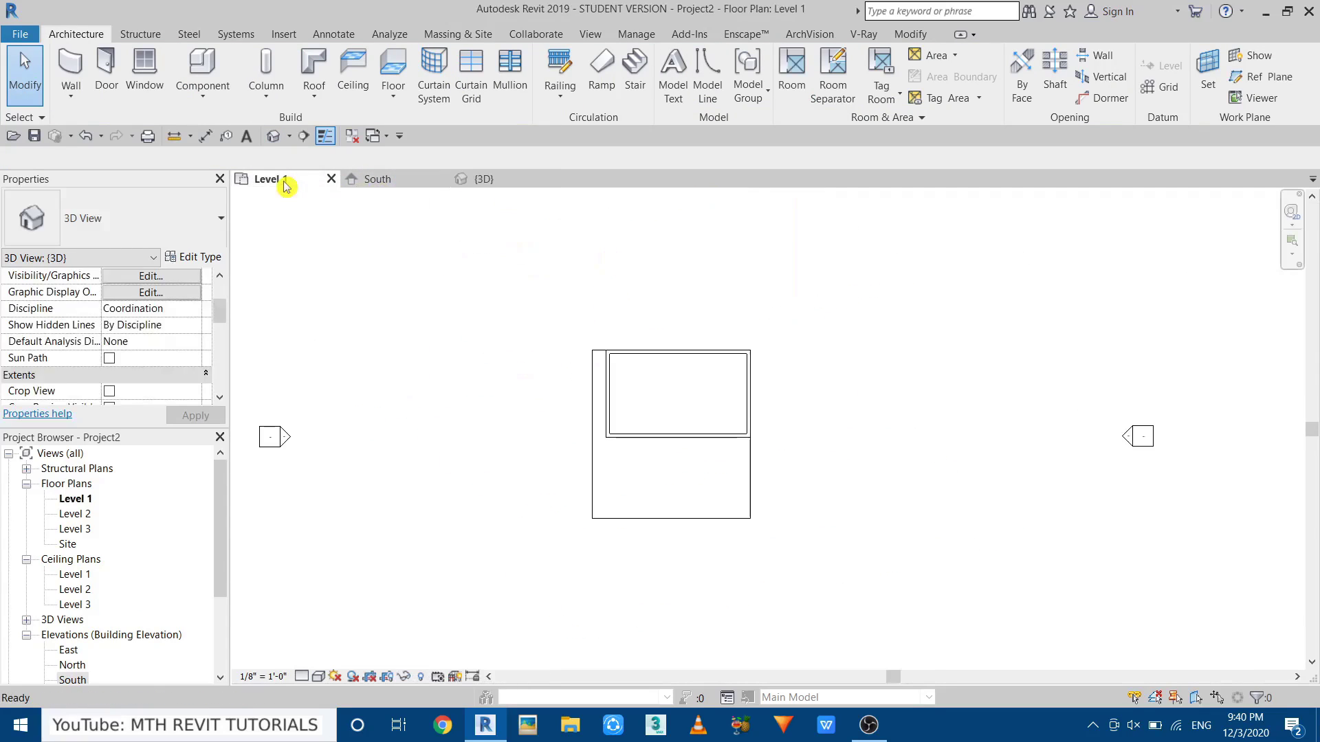
left_click(106, 74)
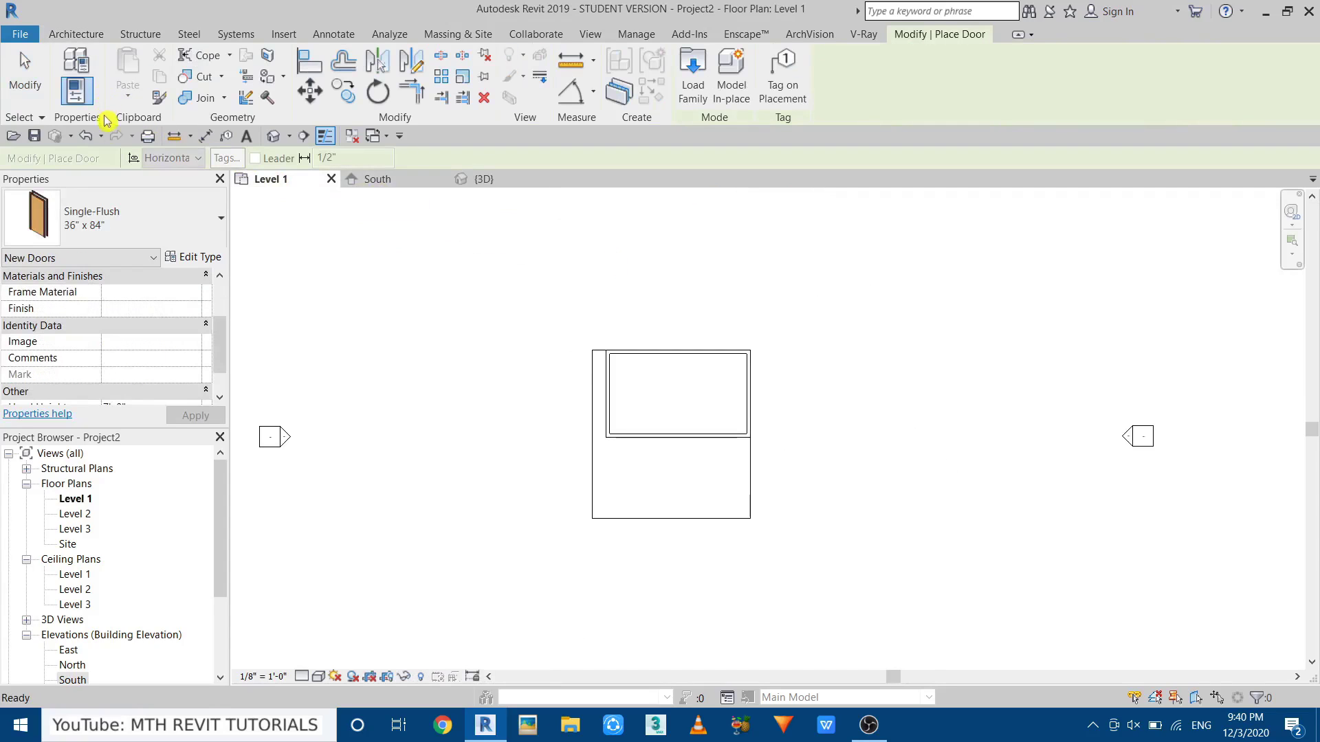
left_click(109, 214)
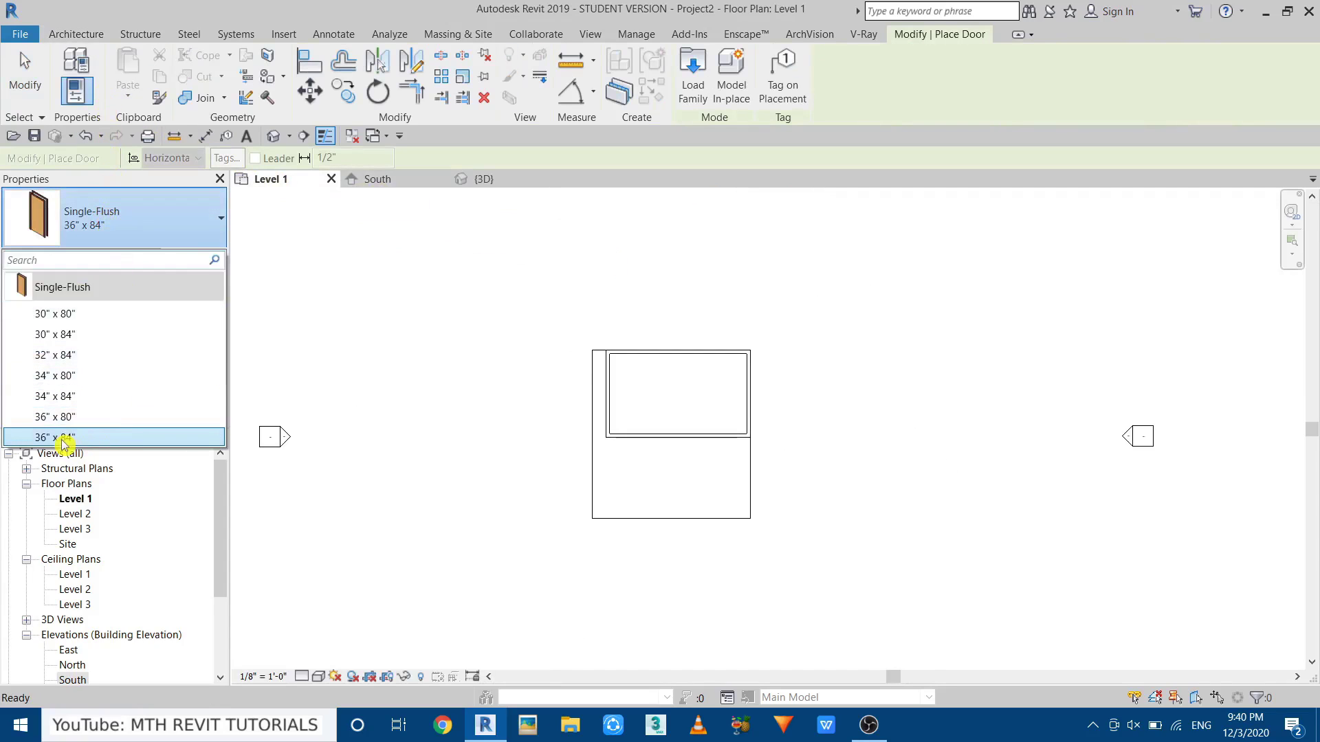
left_click(101, 437)
scroll(612, 440, "up", 4)
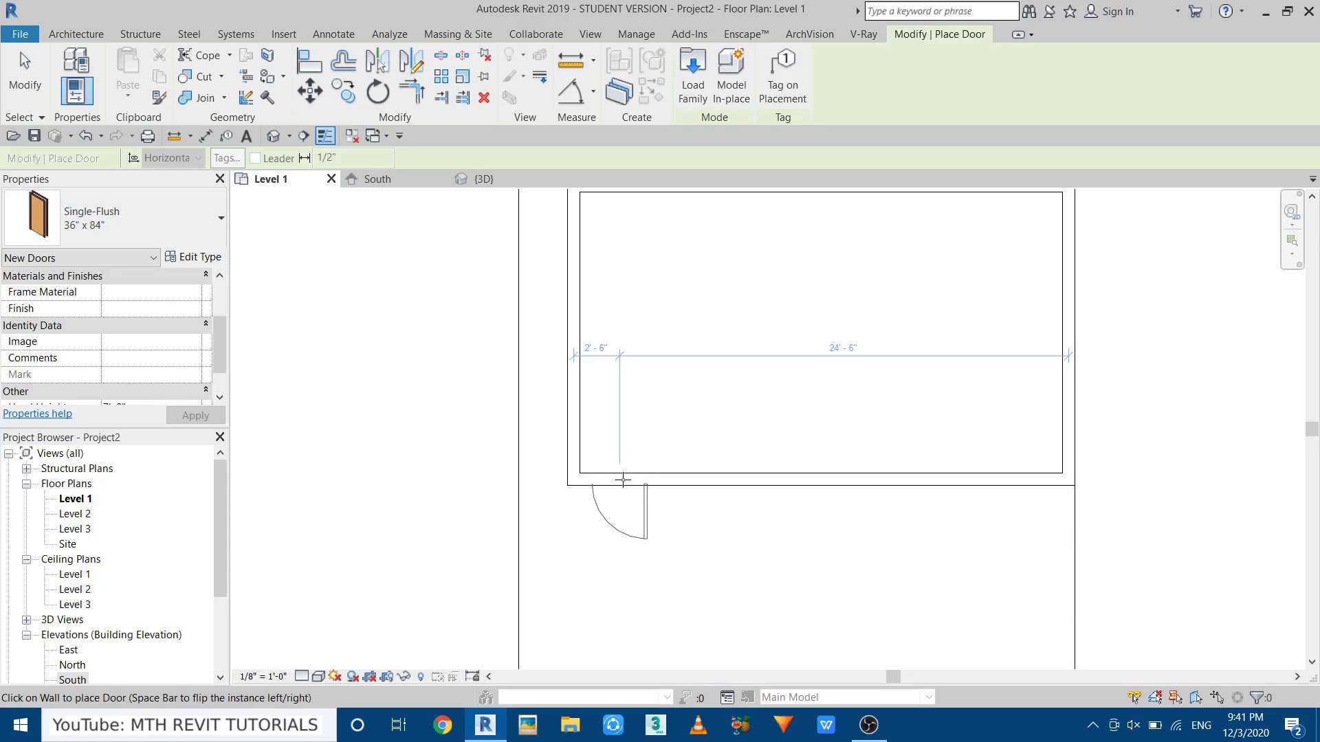
left_click(620, 479)
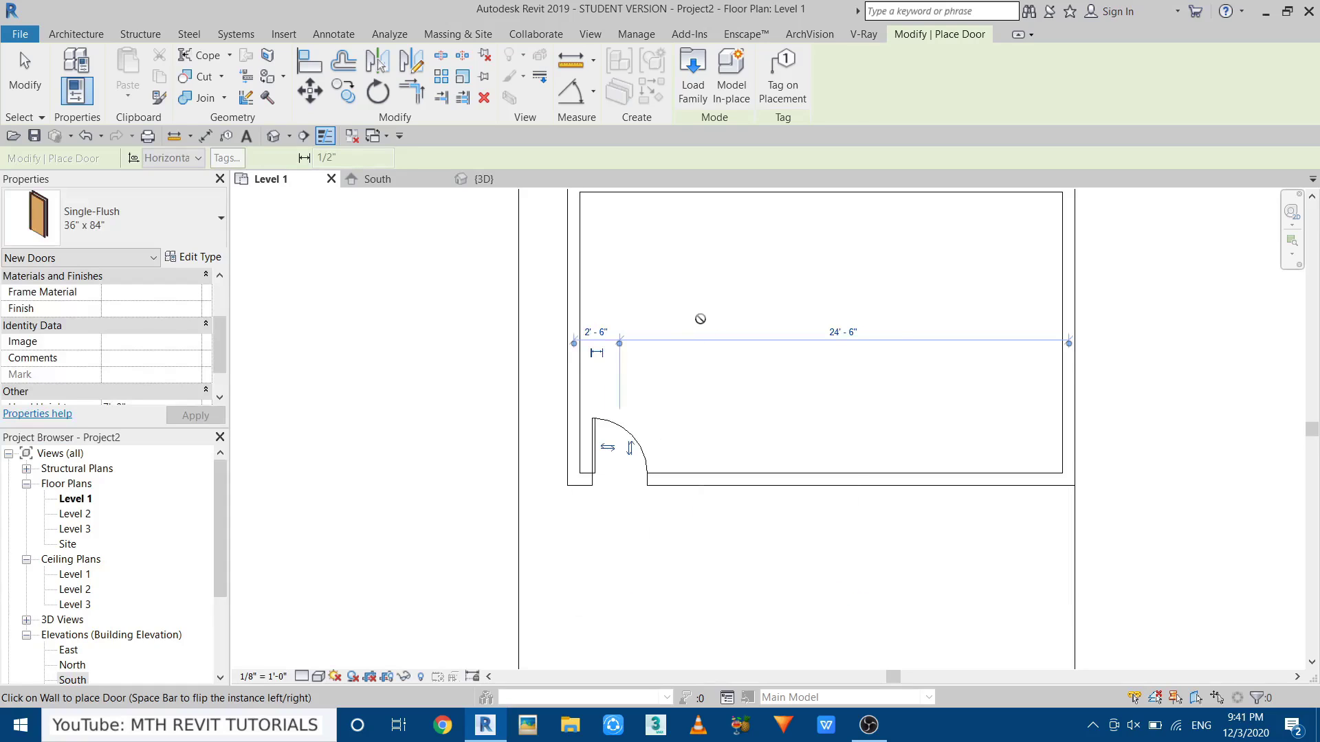
right_click(721, 321)
left_click(730, 333)
scroll(688, 303, "down", 4)
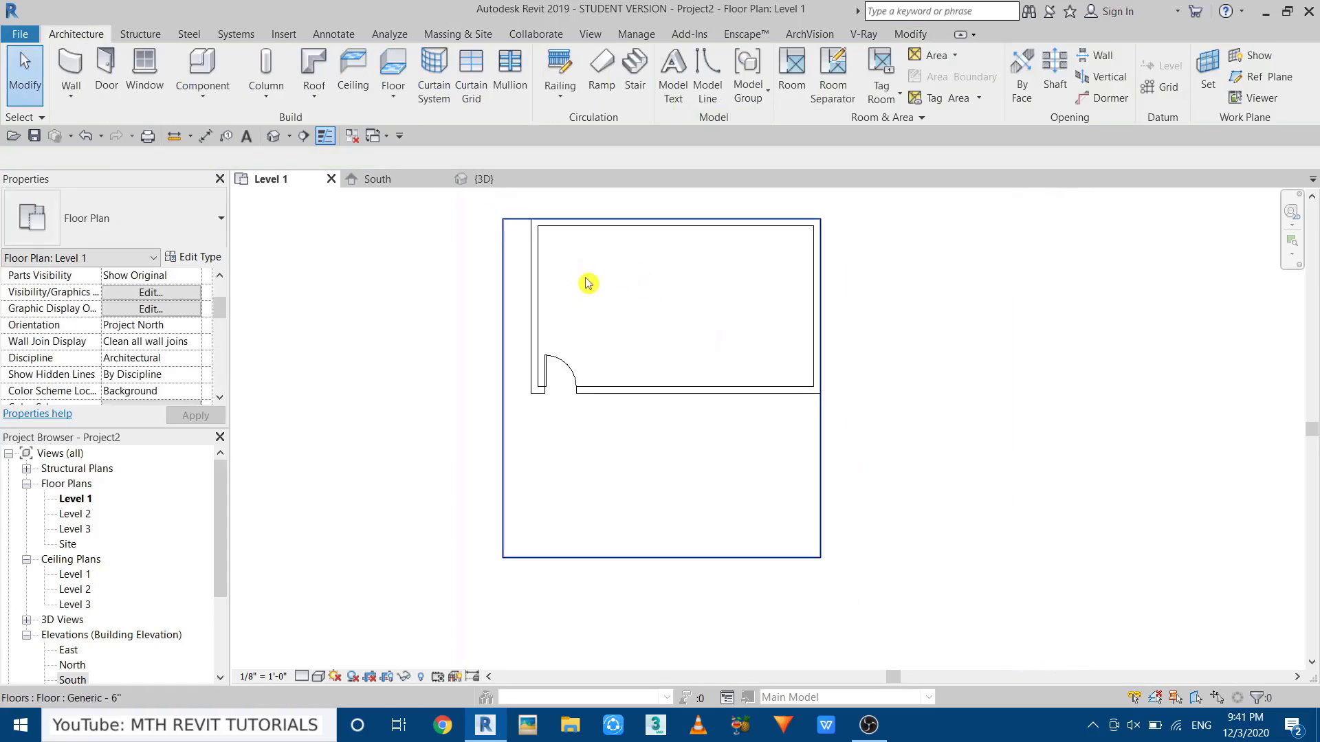
On Level 2, draw a 10' high Generic - 8" wall over the full length of the ground-floor north wall.
double_click(75, 514)
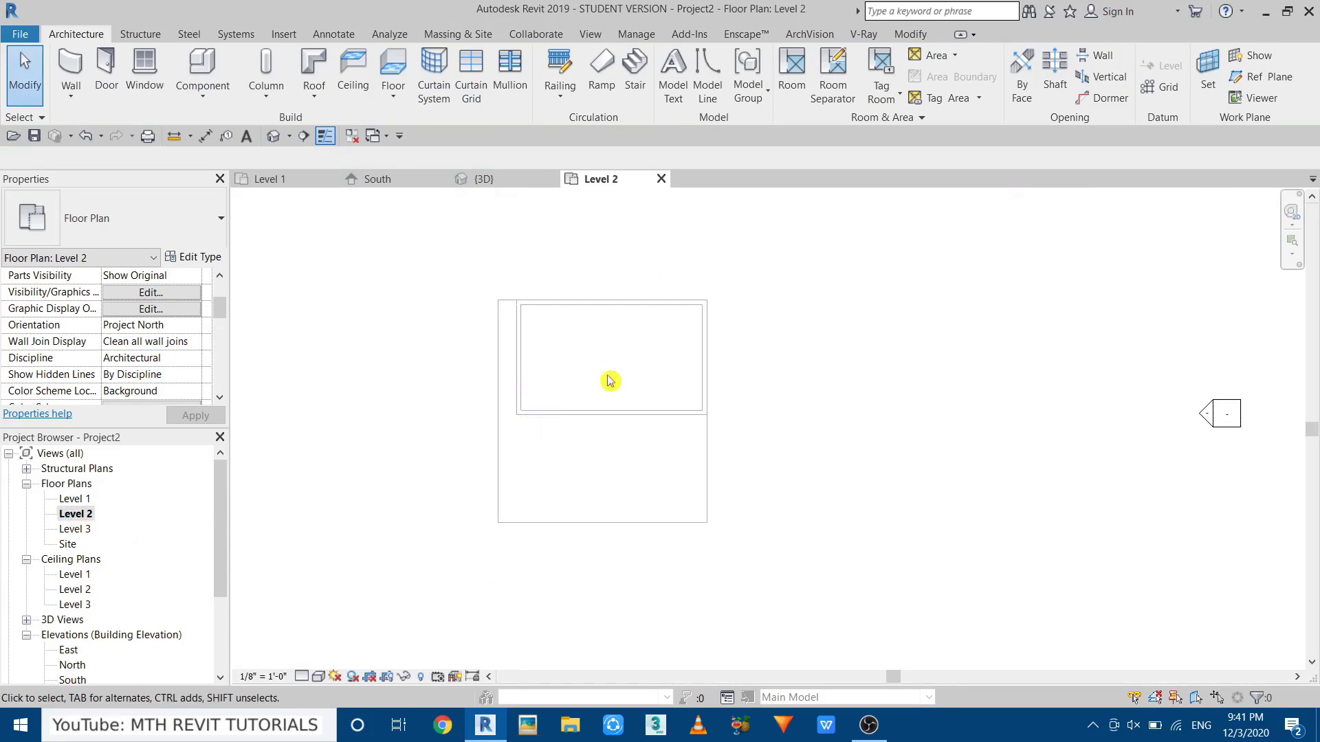
scroll(566, 401, "down", 2)
middle_click_drag(566, 401, 607, 391)
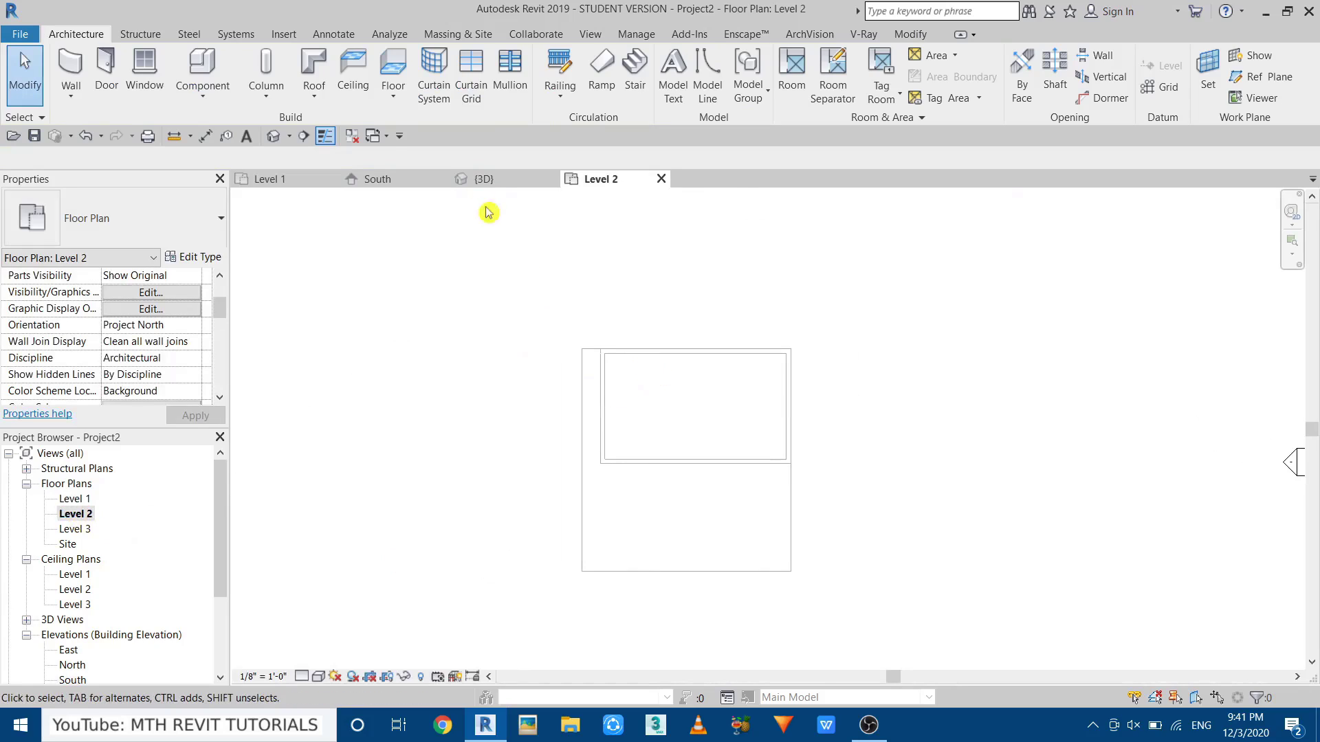
left_click(66, 81)
scroll(673, 375, "up", 1)
left_click(578, 342)
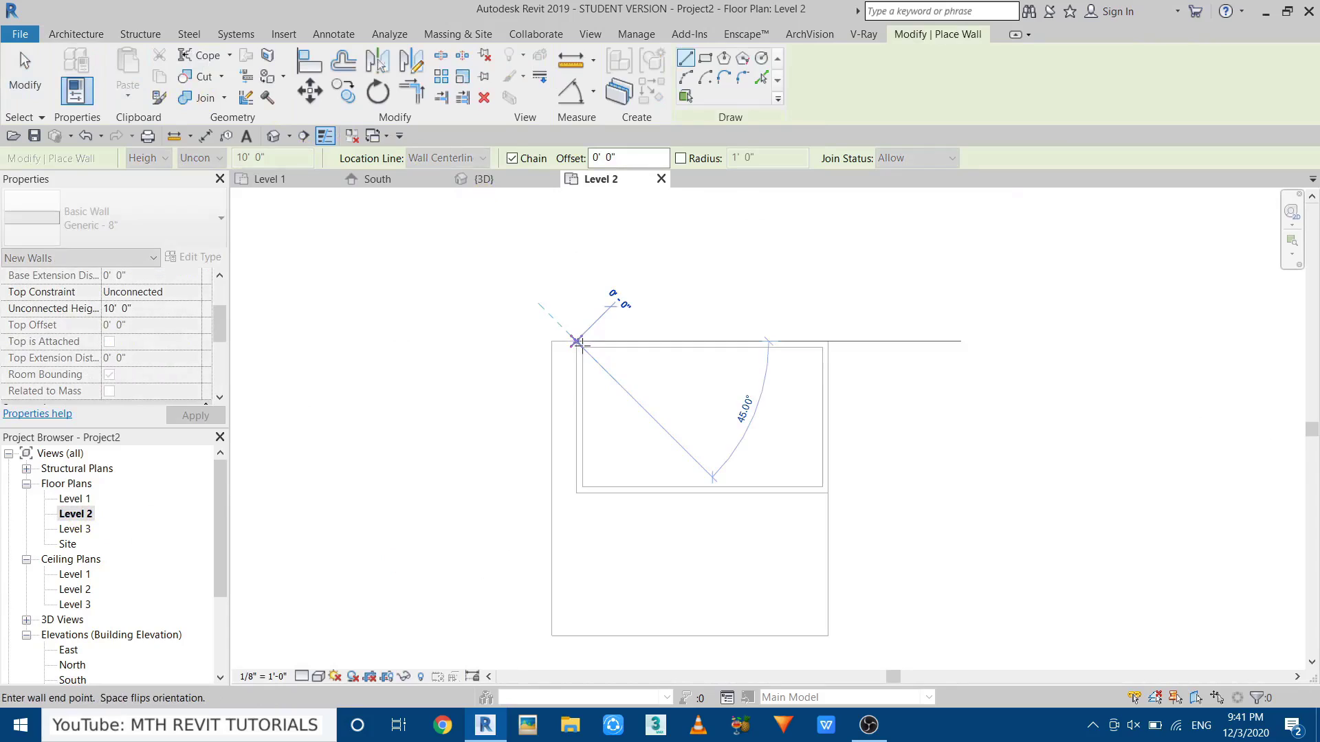
left_click(596, 352)
scroll(594, 349, "up", 1)
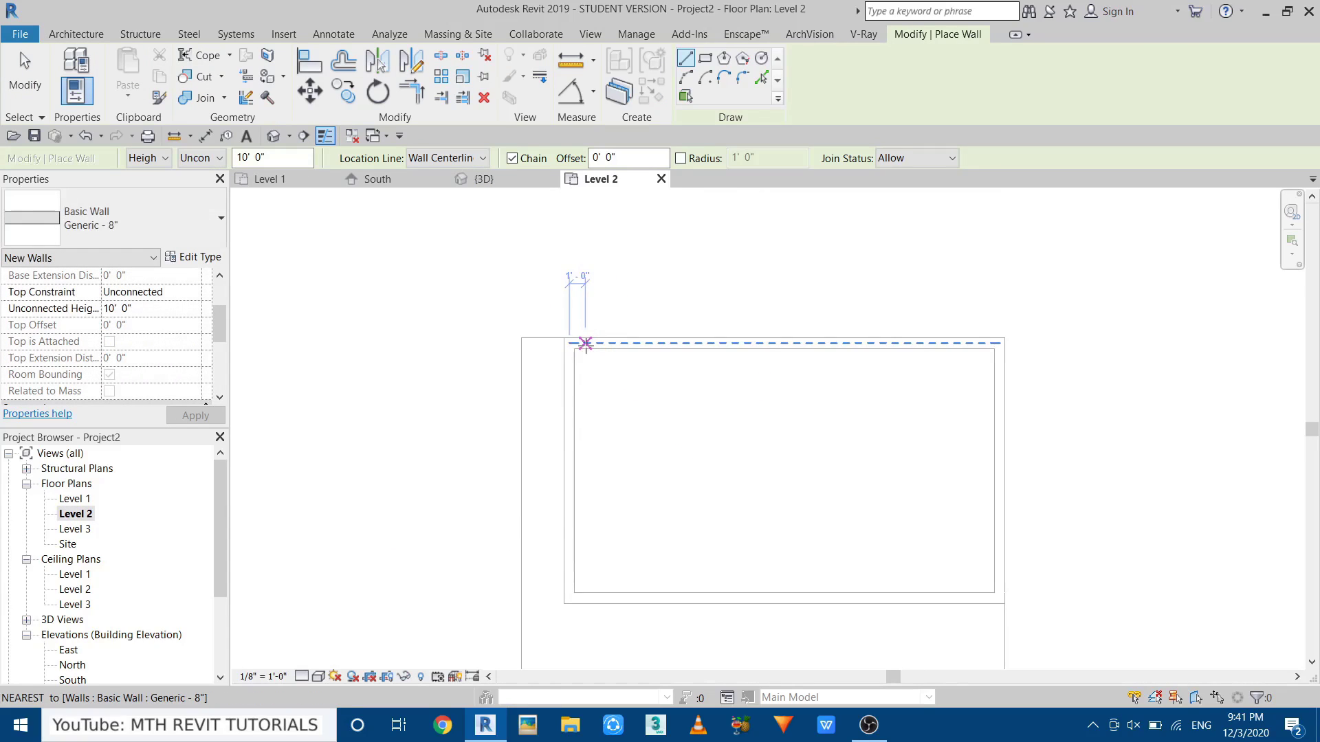
left_click(569, 343)
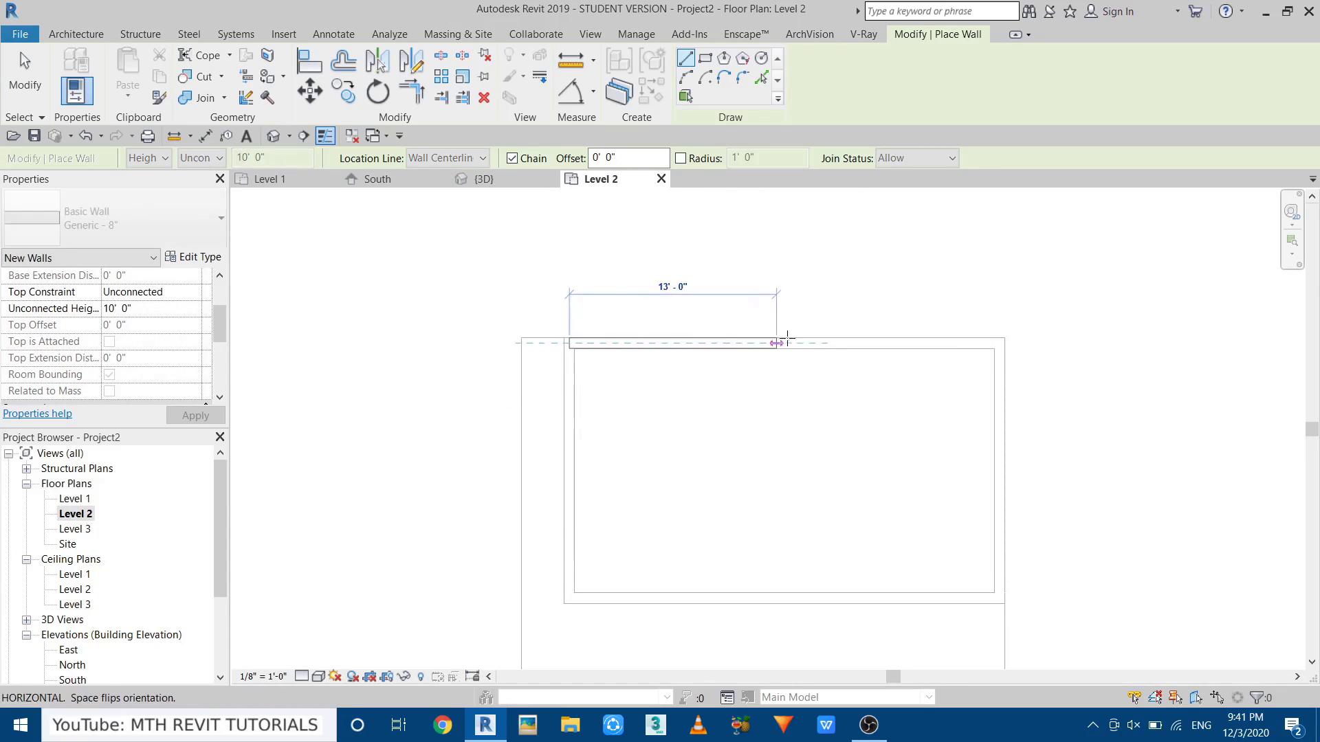
left_click(1001, 343)
Continue the wall about 32' down the east side to the slab's south edge and end the chain.
middle_click_drag(1014, 536, 919, 271)
scroll(898, 336, "down", 1)
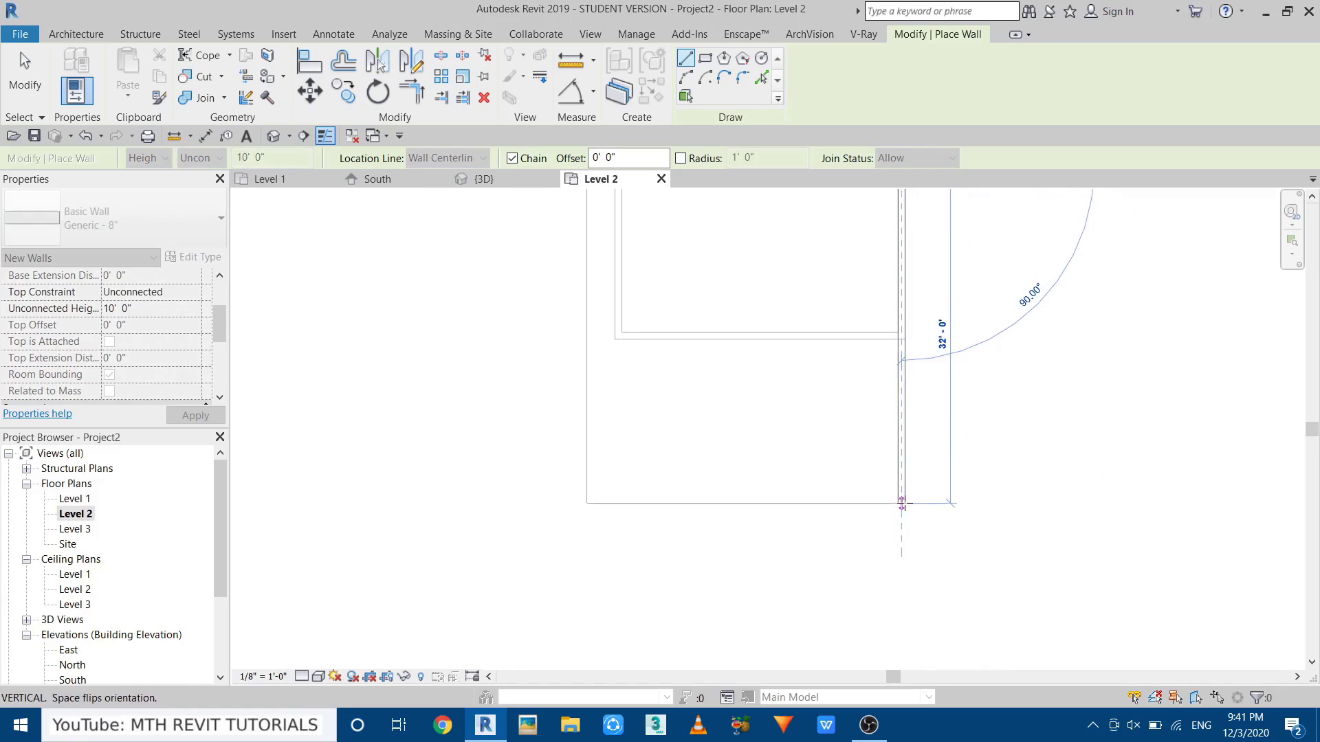
left_click(902, 503)
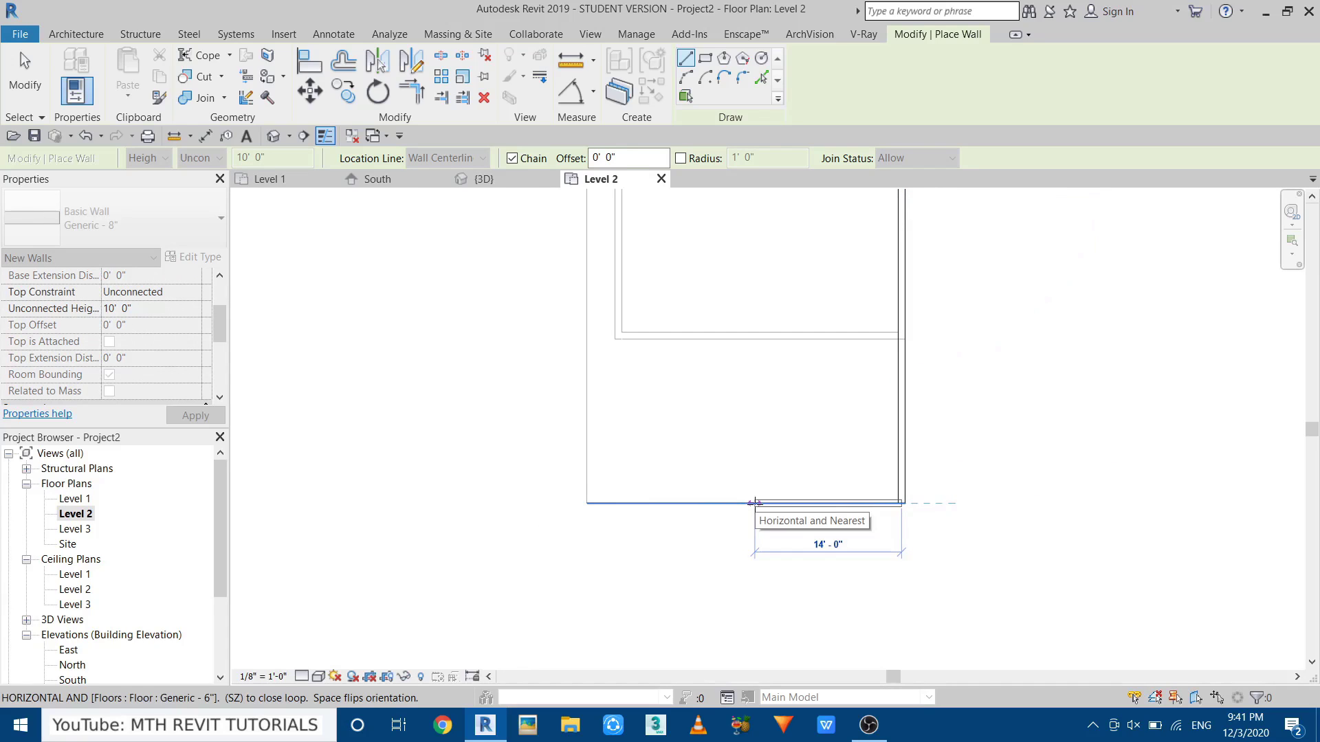
scroll(851, 463, "up", 2)
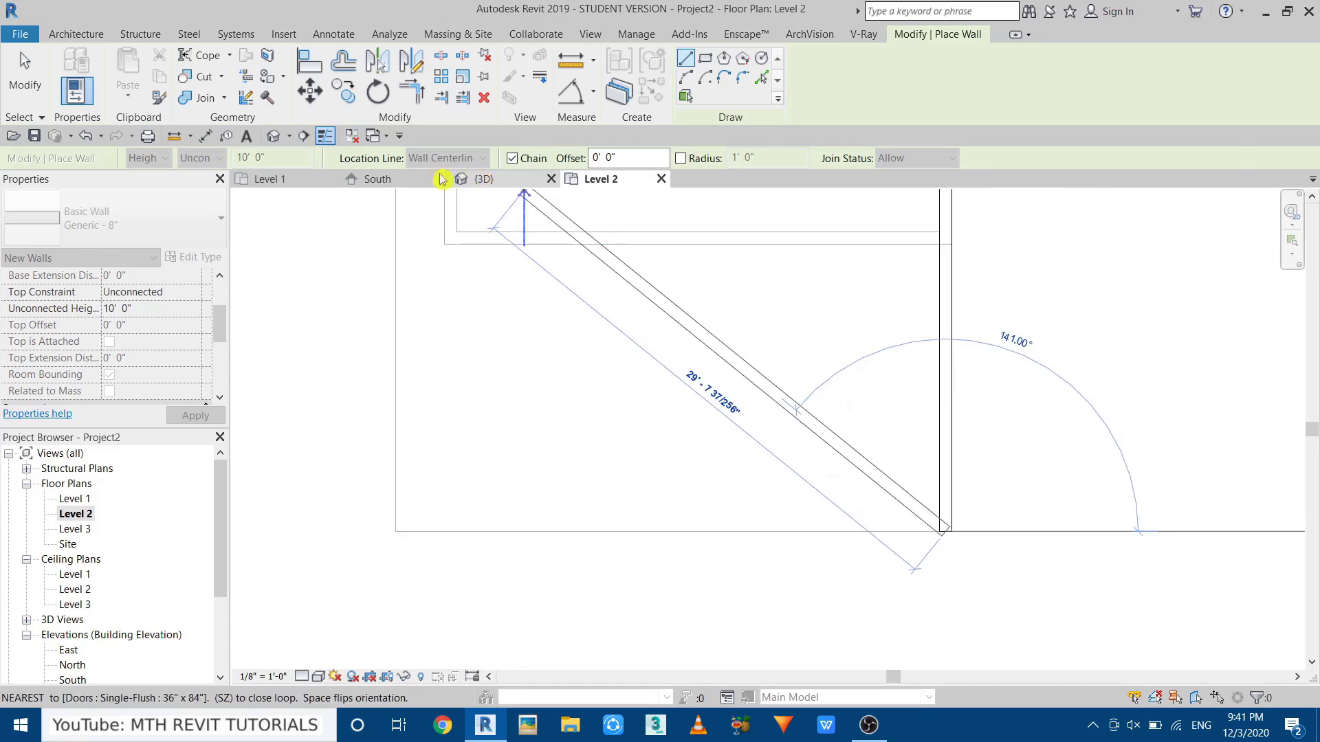
key("Escape")
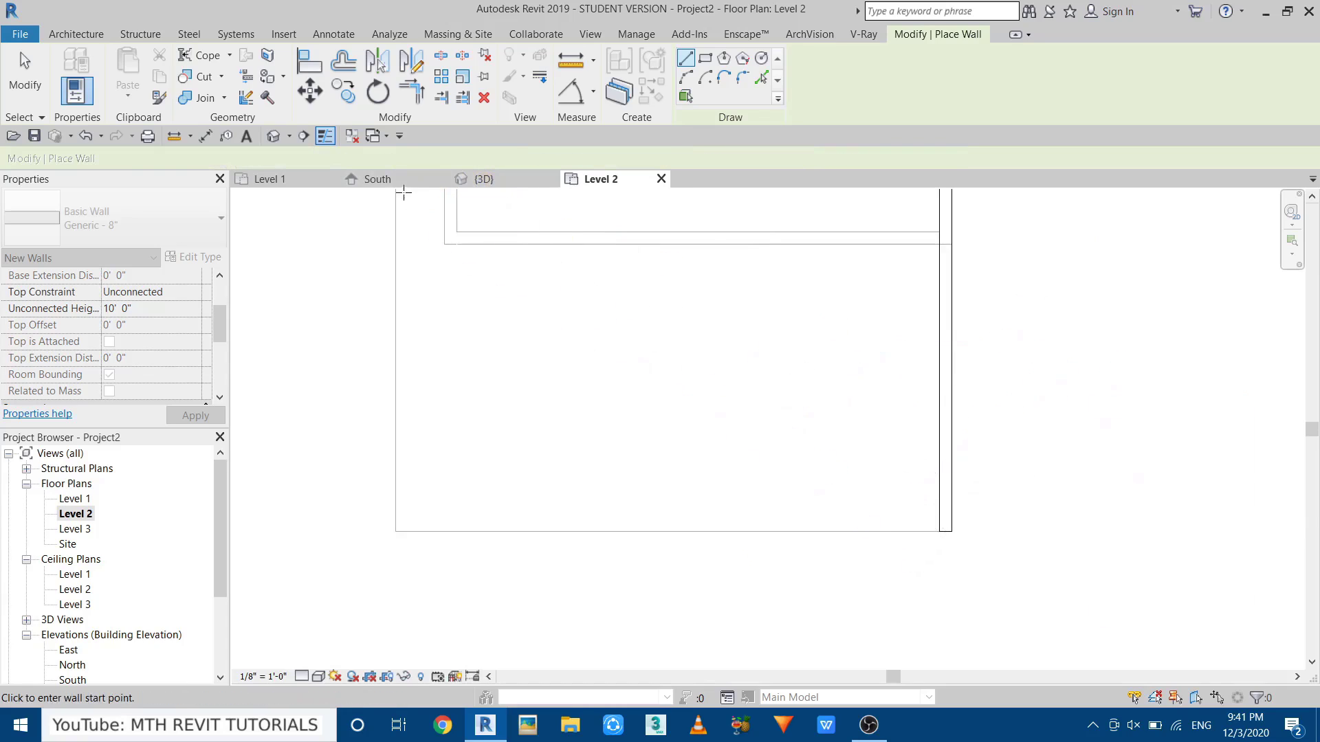
Draw a 13' wall west along the slab's south edge from the east wall, with the location line at Finish Face: Exterior.
left_click(413, 163)
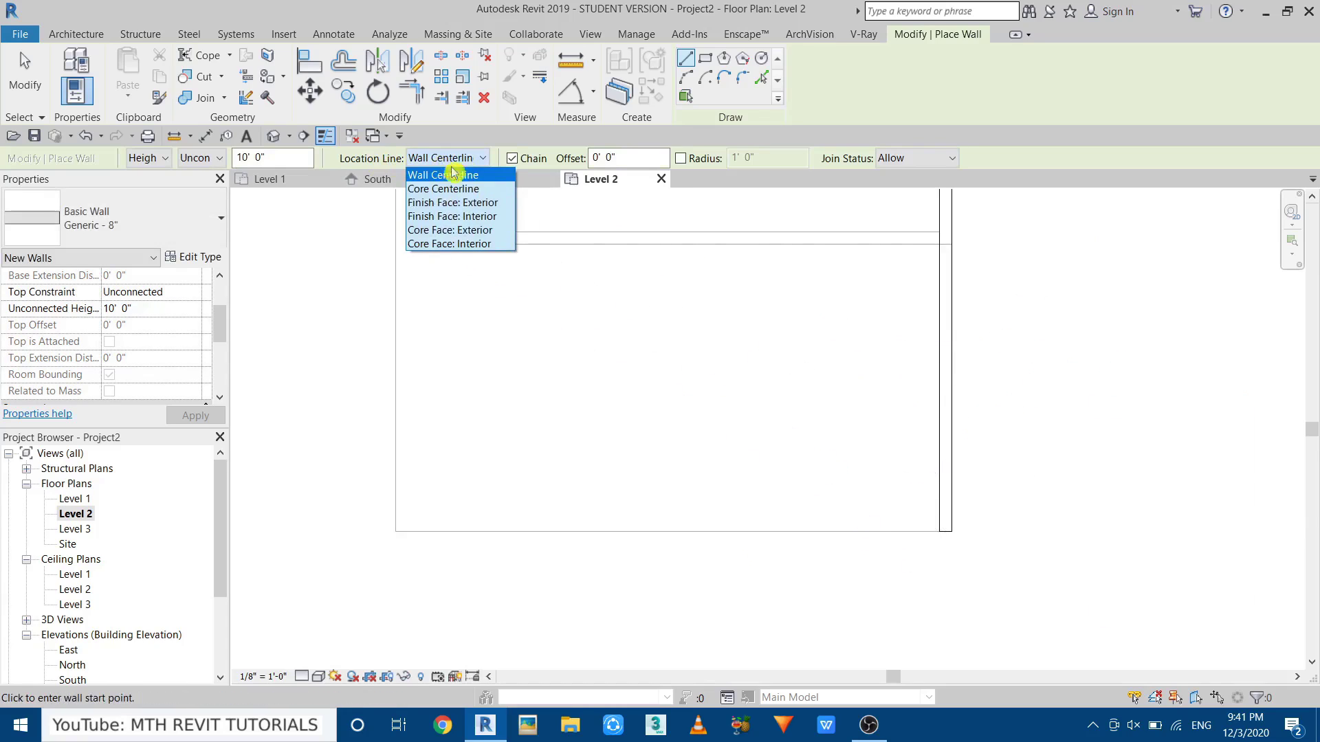
left_click(483, 205)
left_click(945, 531)
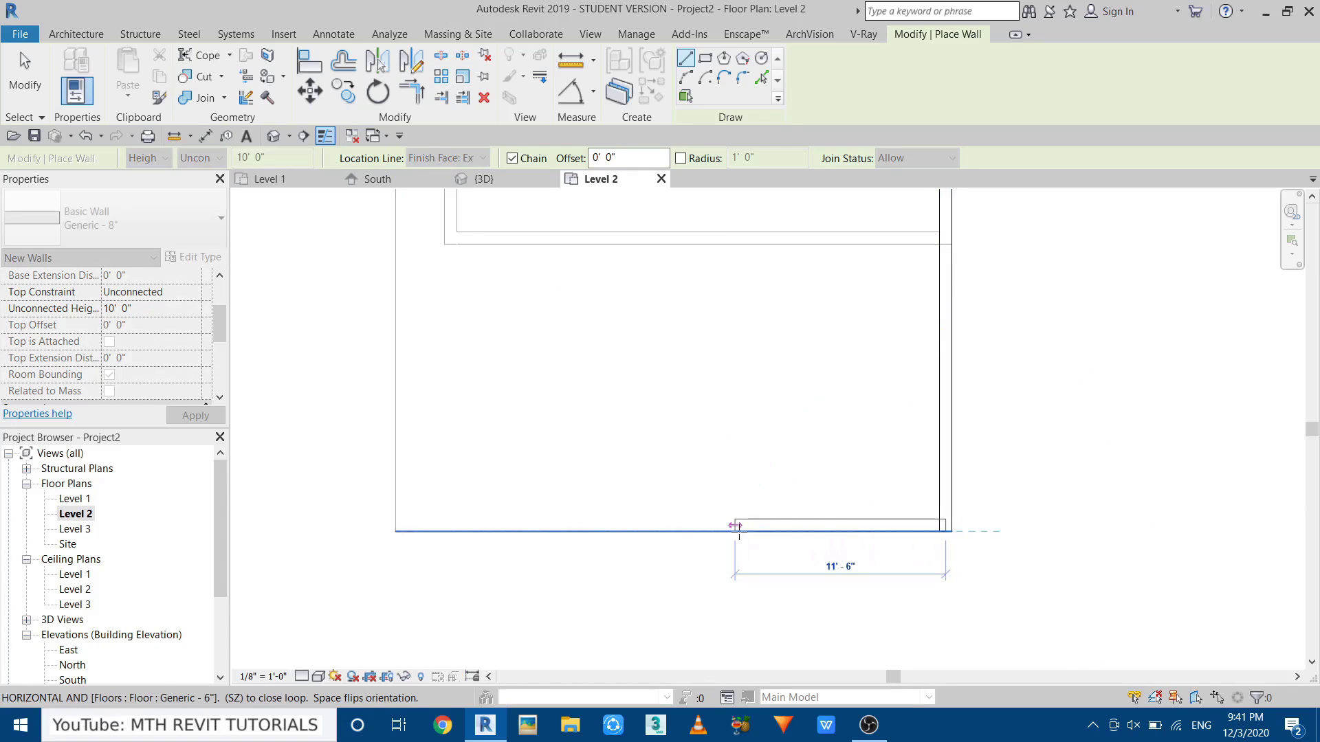
type("13")
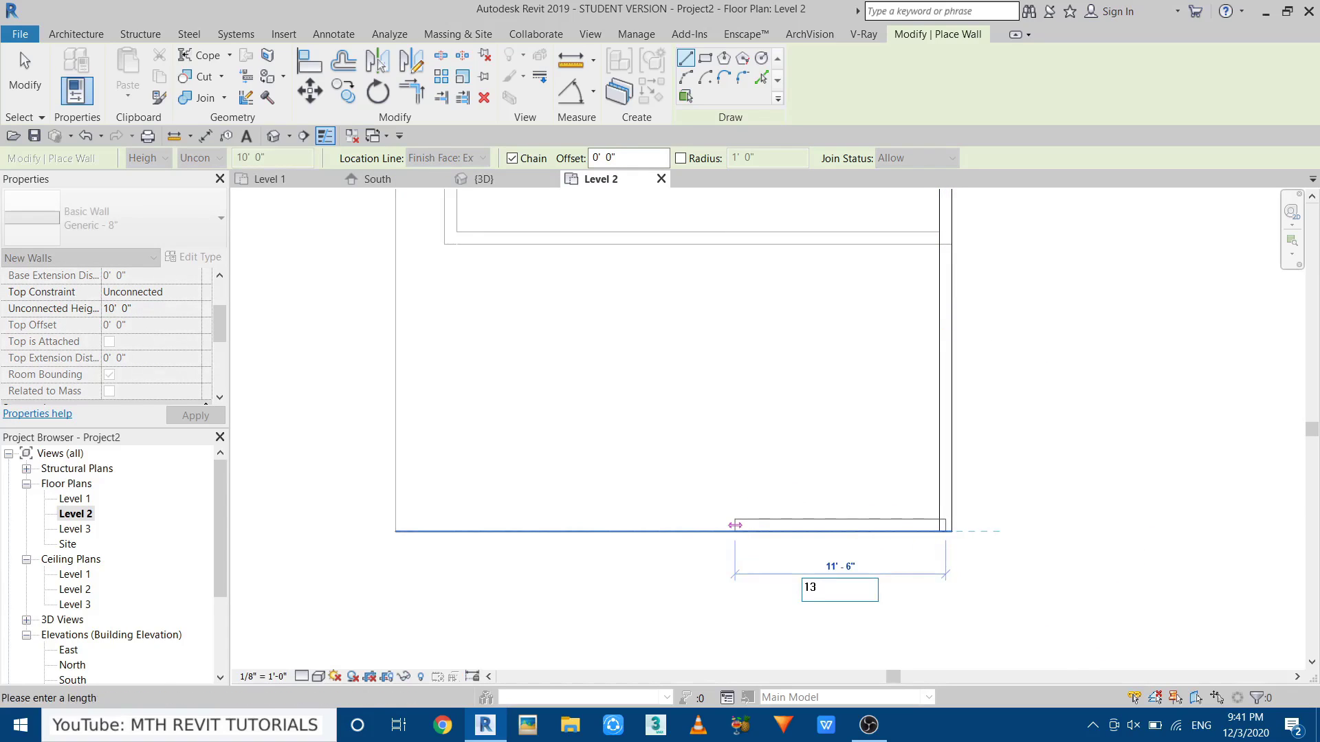
type("'")
key("Return")
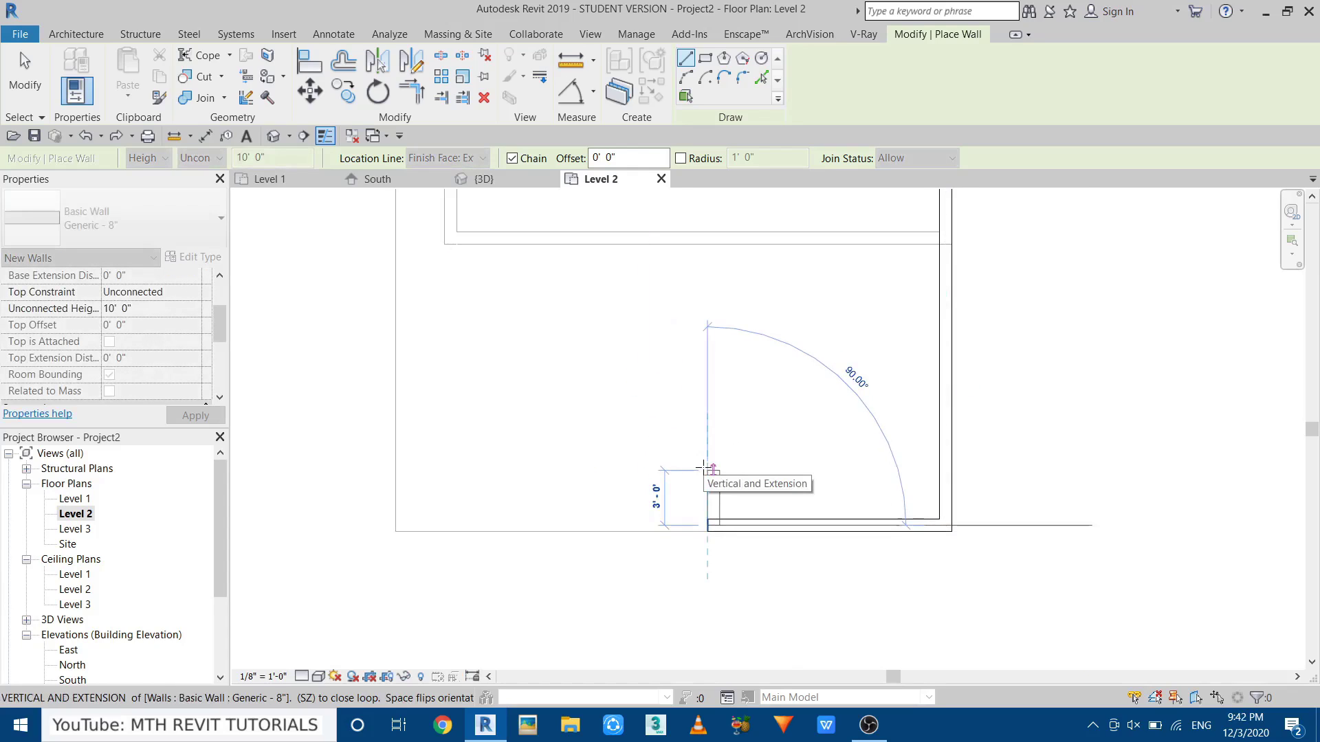
Continue the wall chain with a 1'10" segment north and a 9' segment west.
type("1")
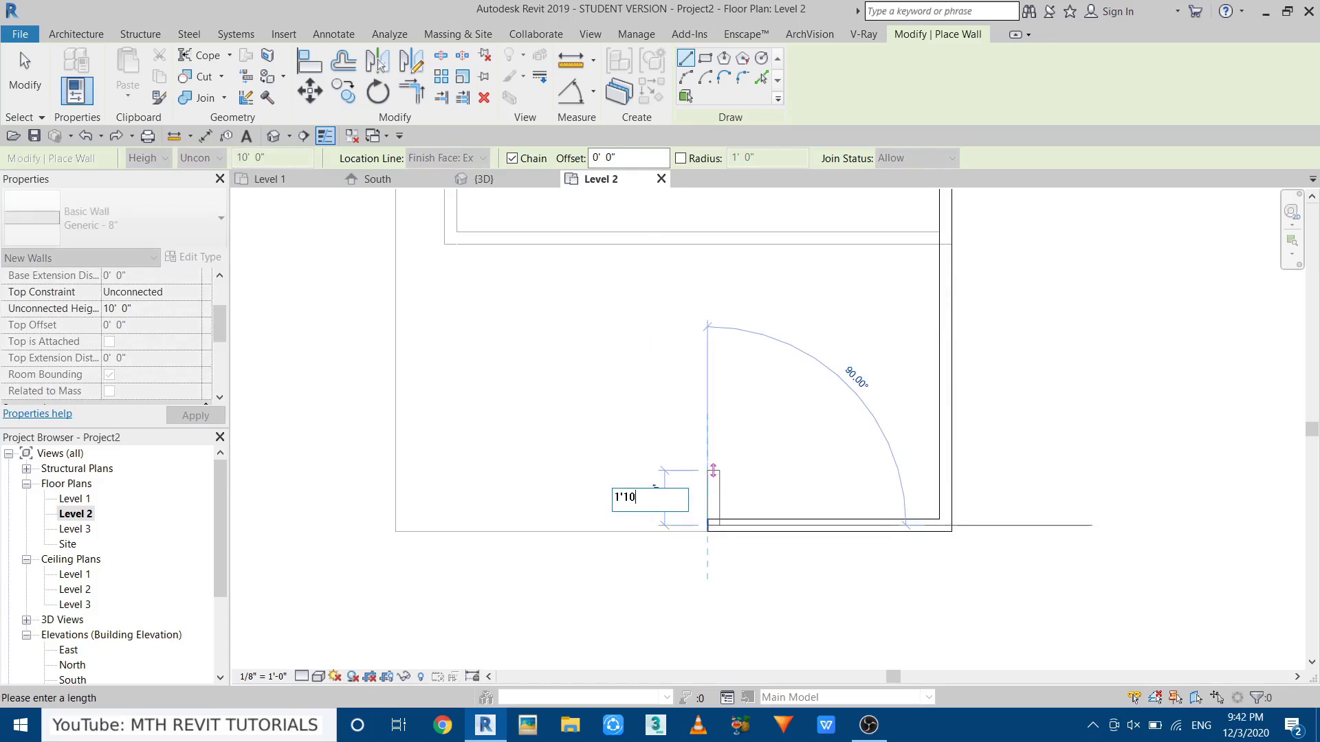
type("'10")
key("Return")
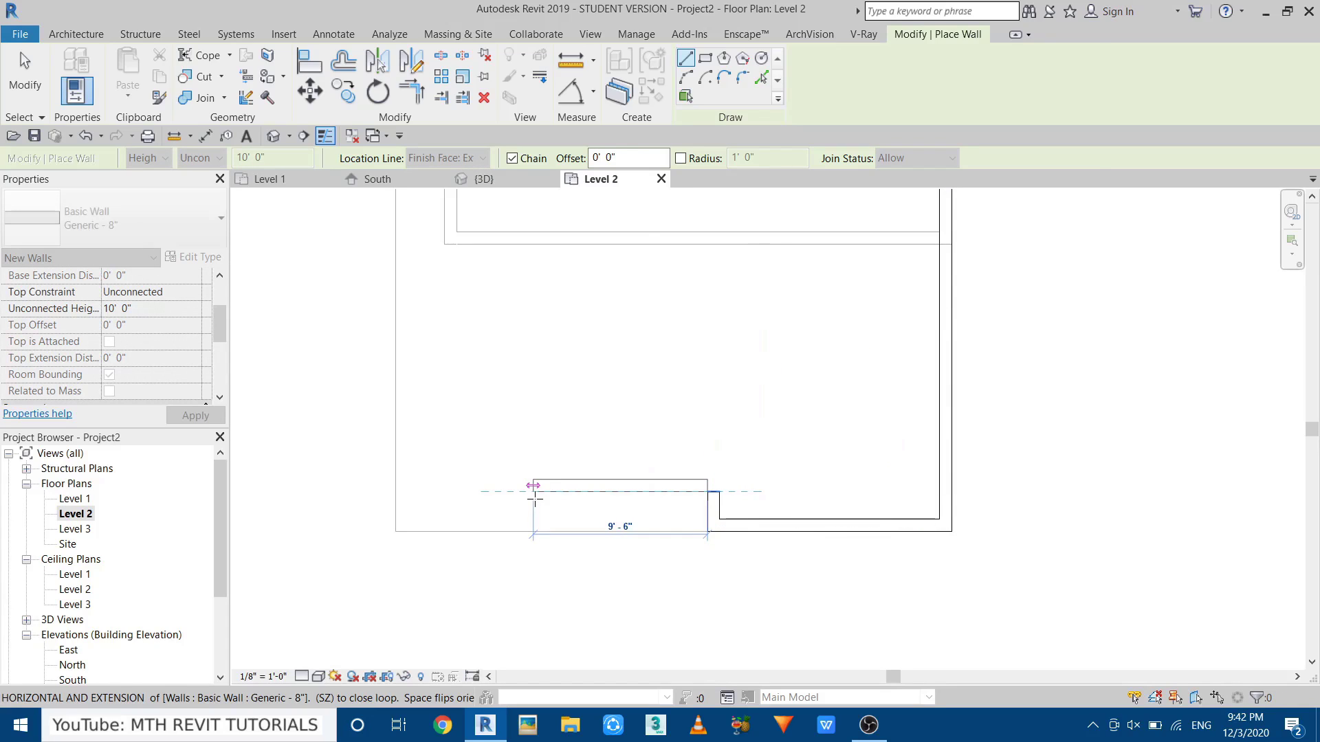
type("9'4")
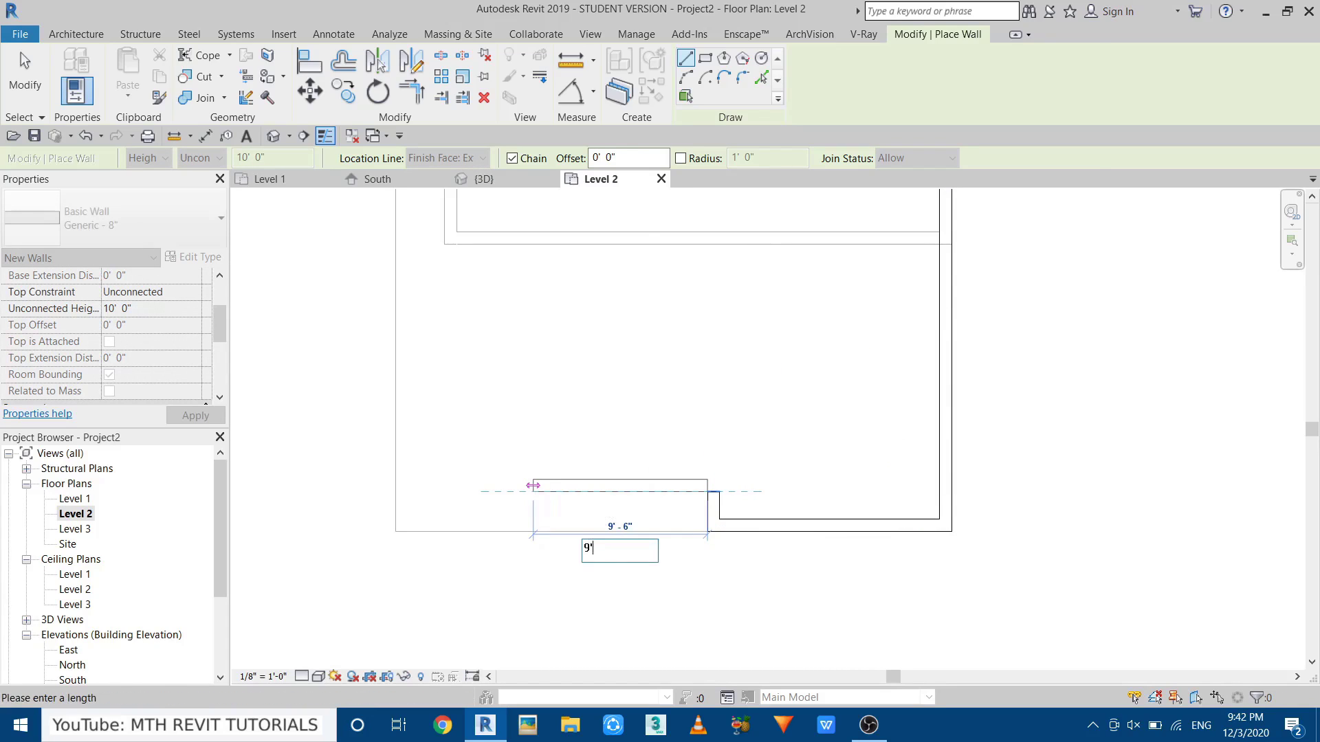
key("Return")
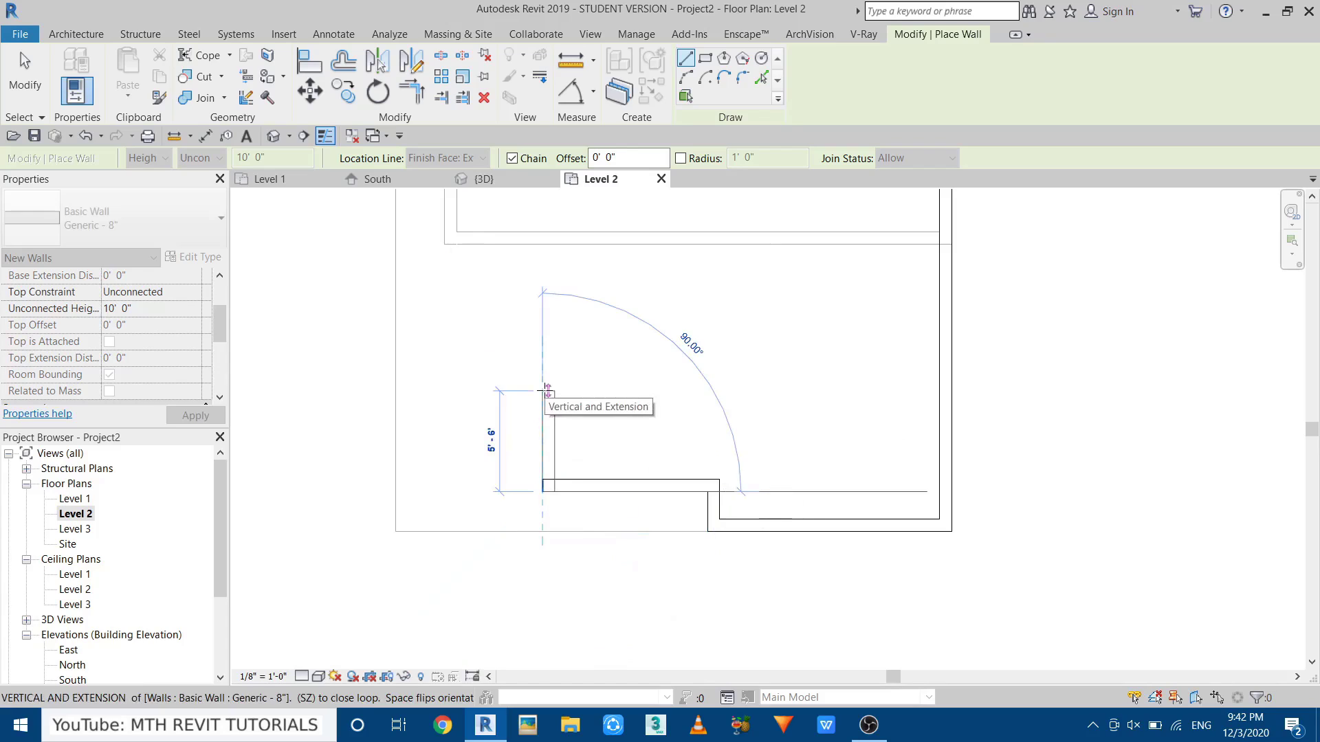
Continue the chain 5'6" north and about 5' west, in line with the ground-floor west wall, and end it there.
type("5'6")
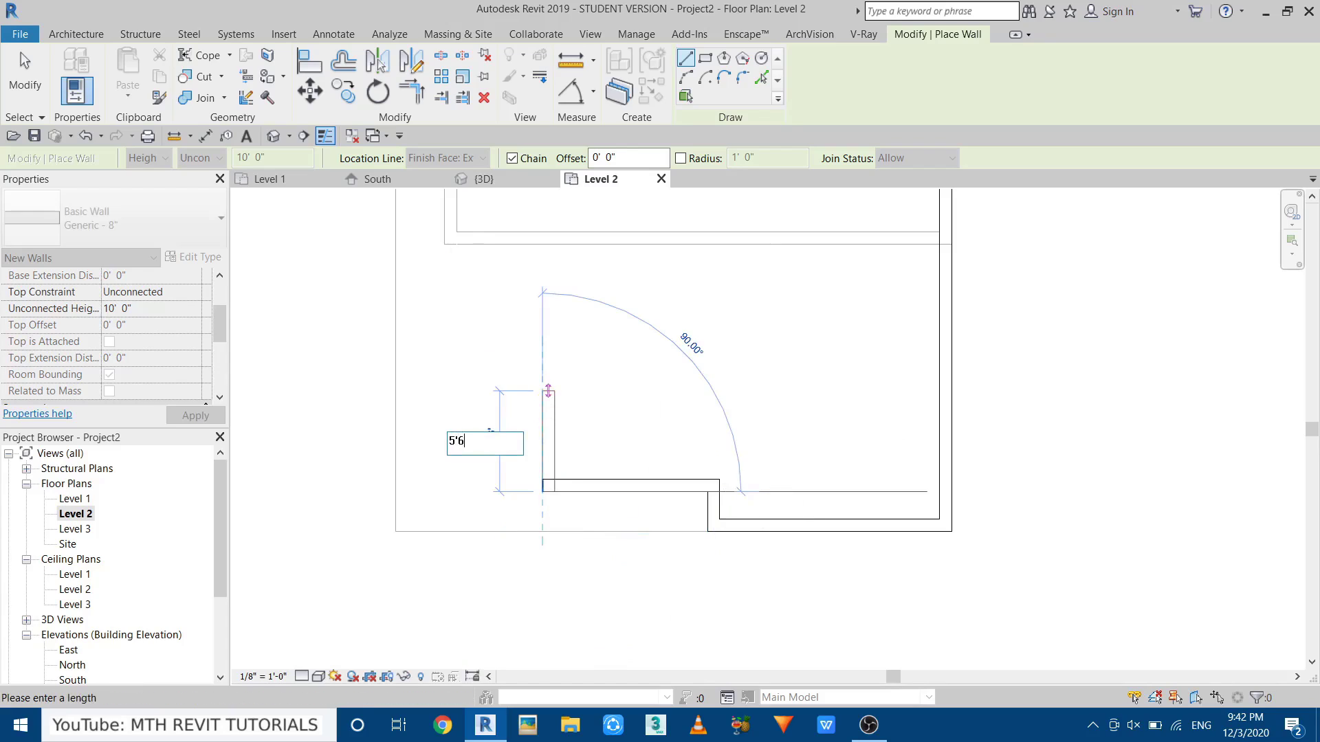
key("Return")
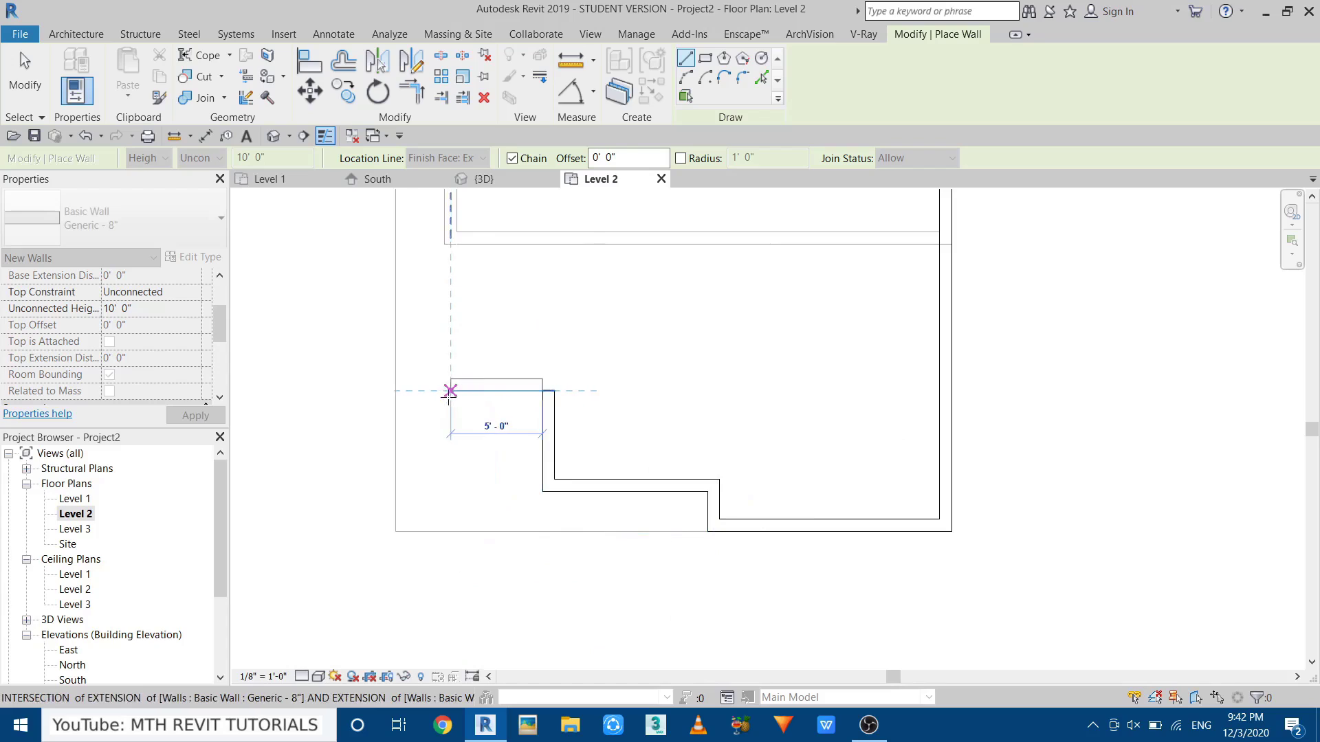
left_click(448, 387)
middle_click_drag(454, 274, 440, 463)
scroll(430, 437, "down", 2)
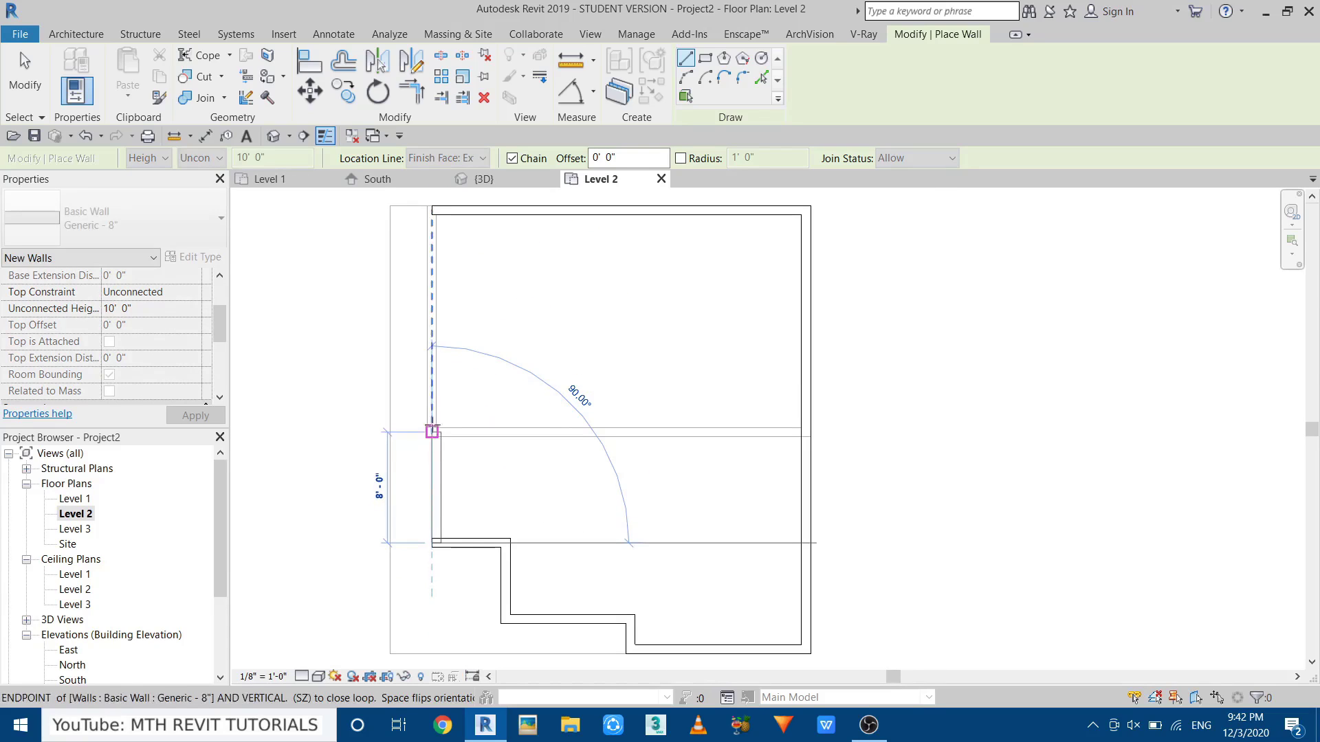
right_click(419, 345)
left_click(433, 353)
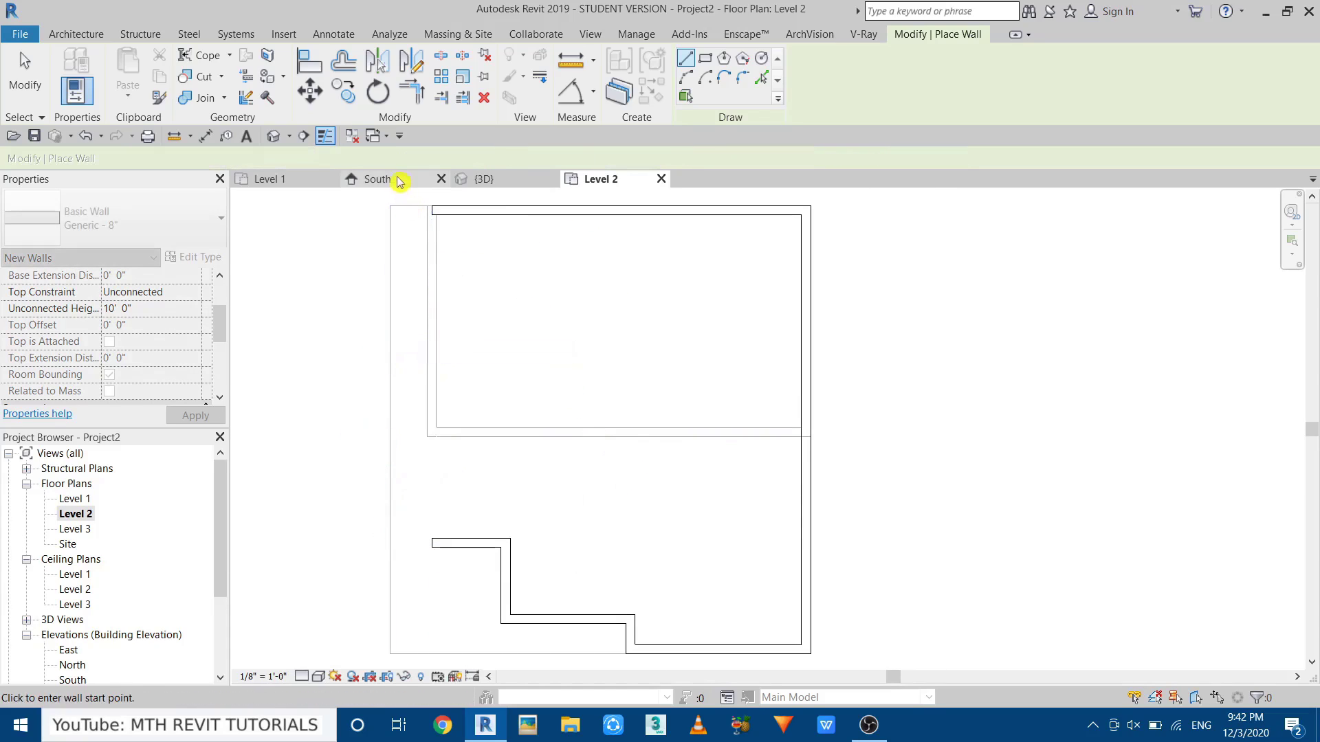
Draw a 24' wall down the west side from the north wall's end to the stepped wall's end, with the location line at Wall Centerline.
left_click(423, 159)
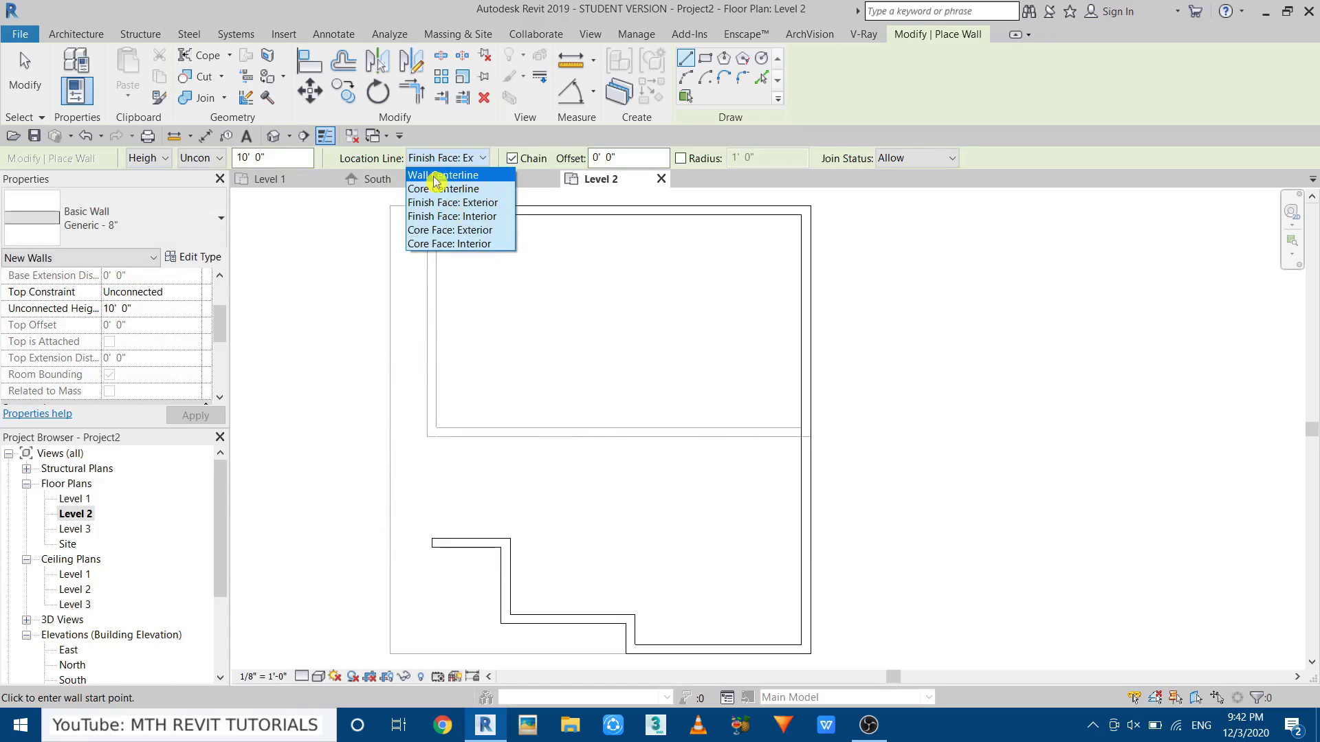
left_click(453, 176)
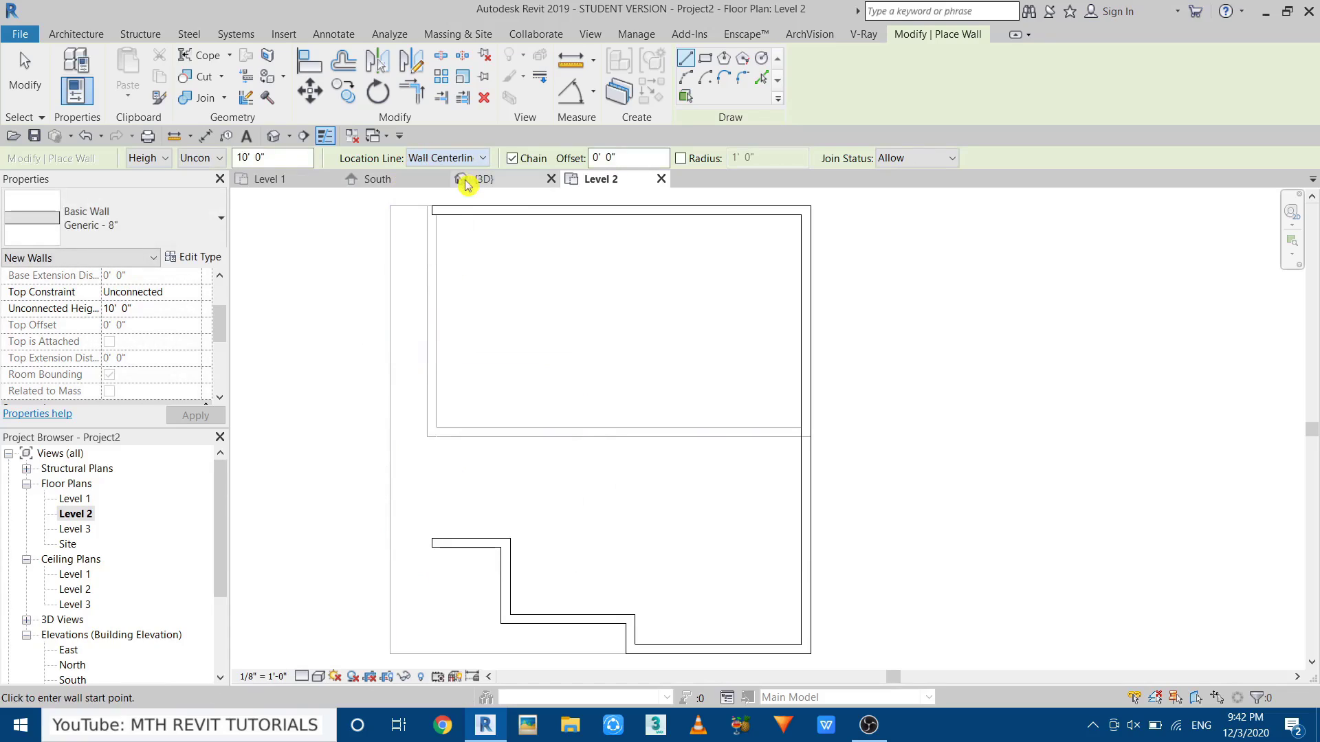
left_click(432, 215)
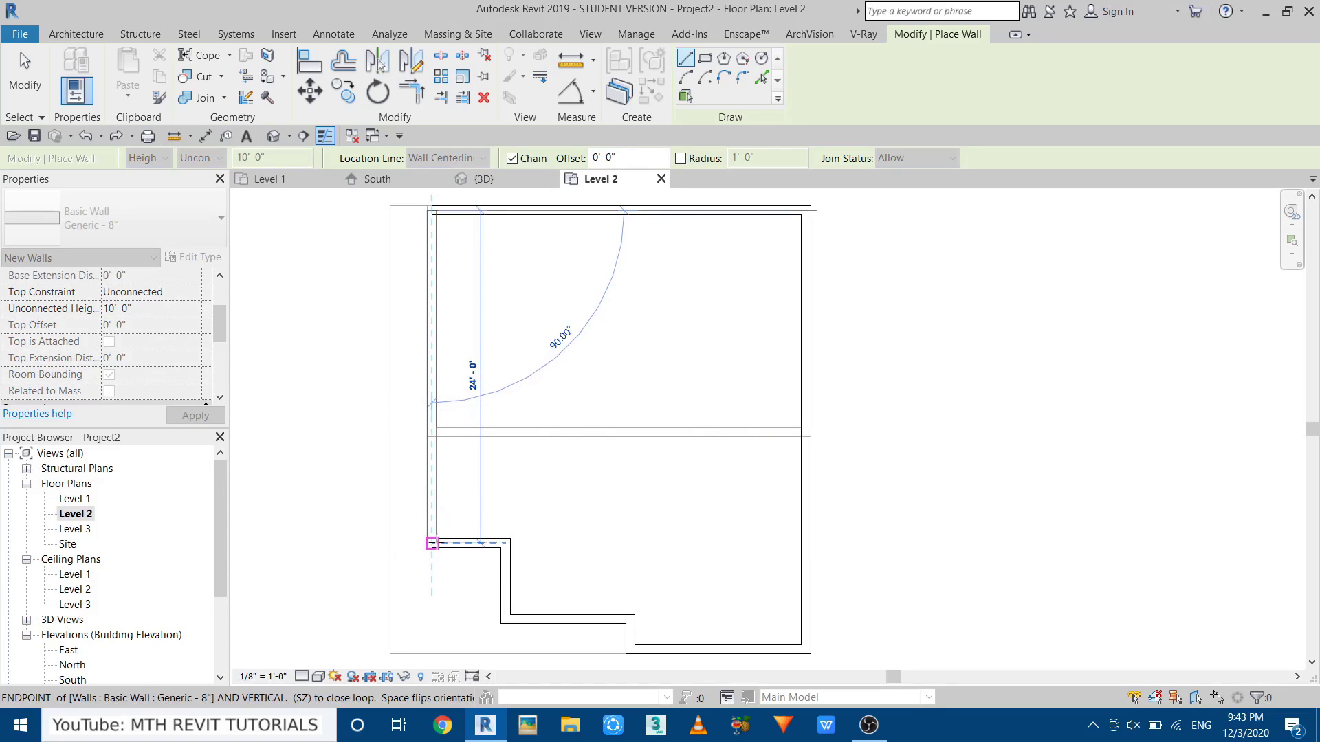
left_click(432, 543)
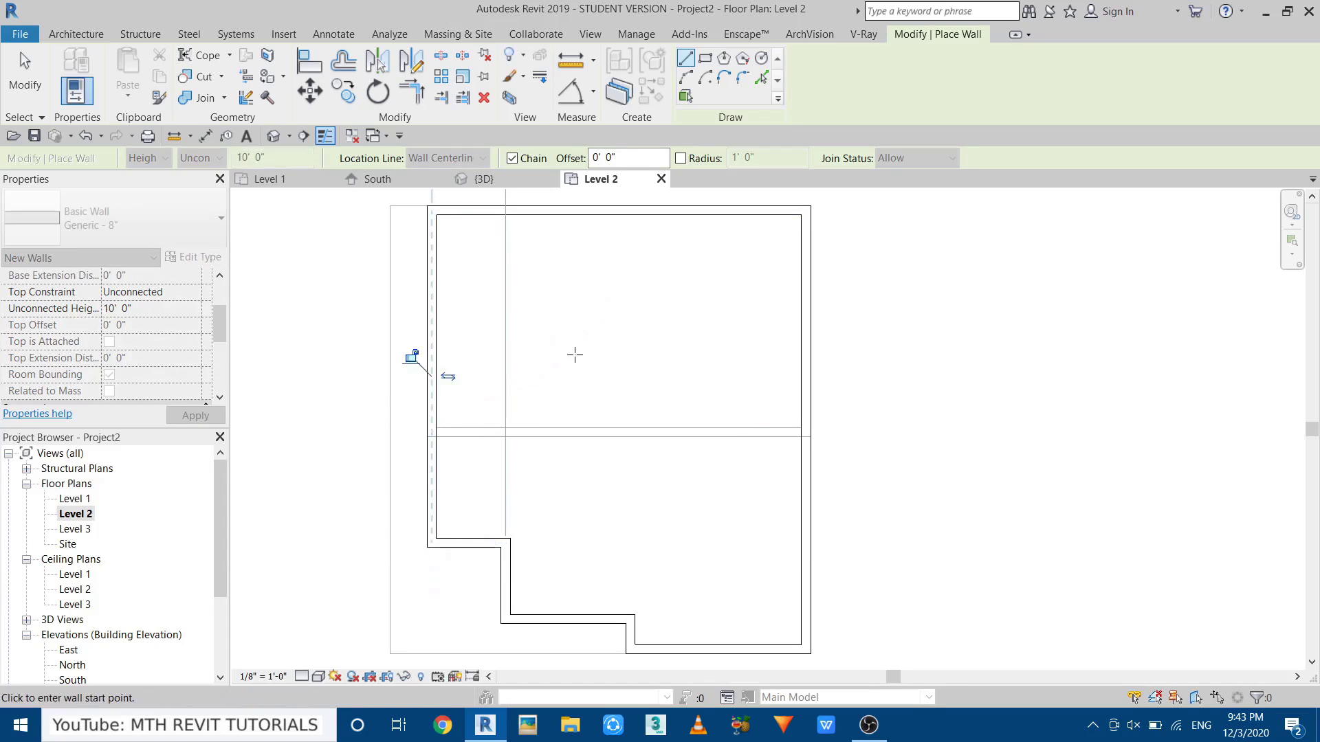
right_click(576, 356)
left_click(630, 374)
Move the five stepped south walls of Level 2 about 2' north.
middle_click_drag(623, 512, 527, 415)
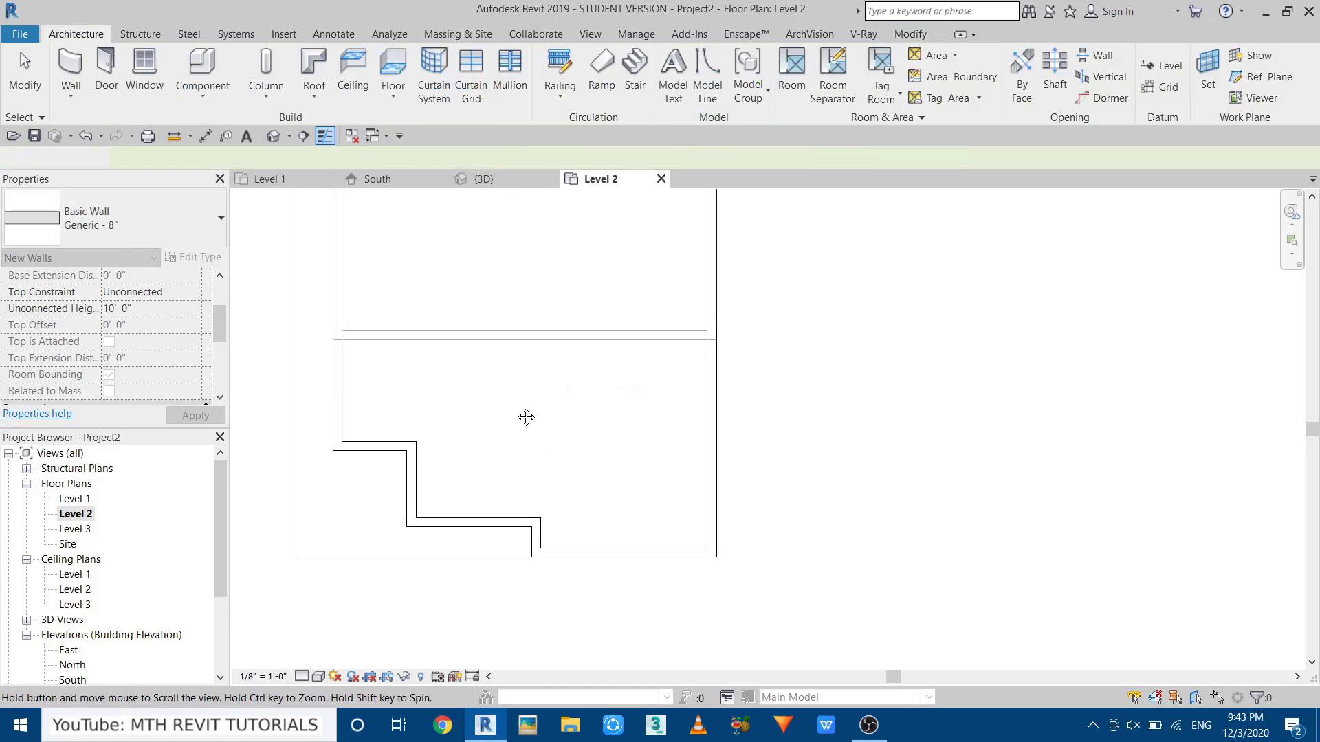
middle_click_drag(237, 358, 284, 385)
left_click_drag(669, 548, 852, 612)
left_click(308, 102)
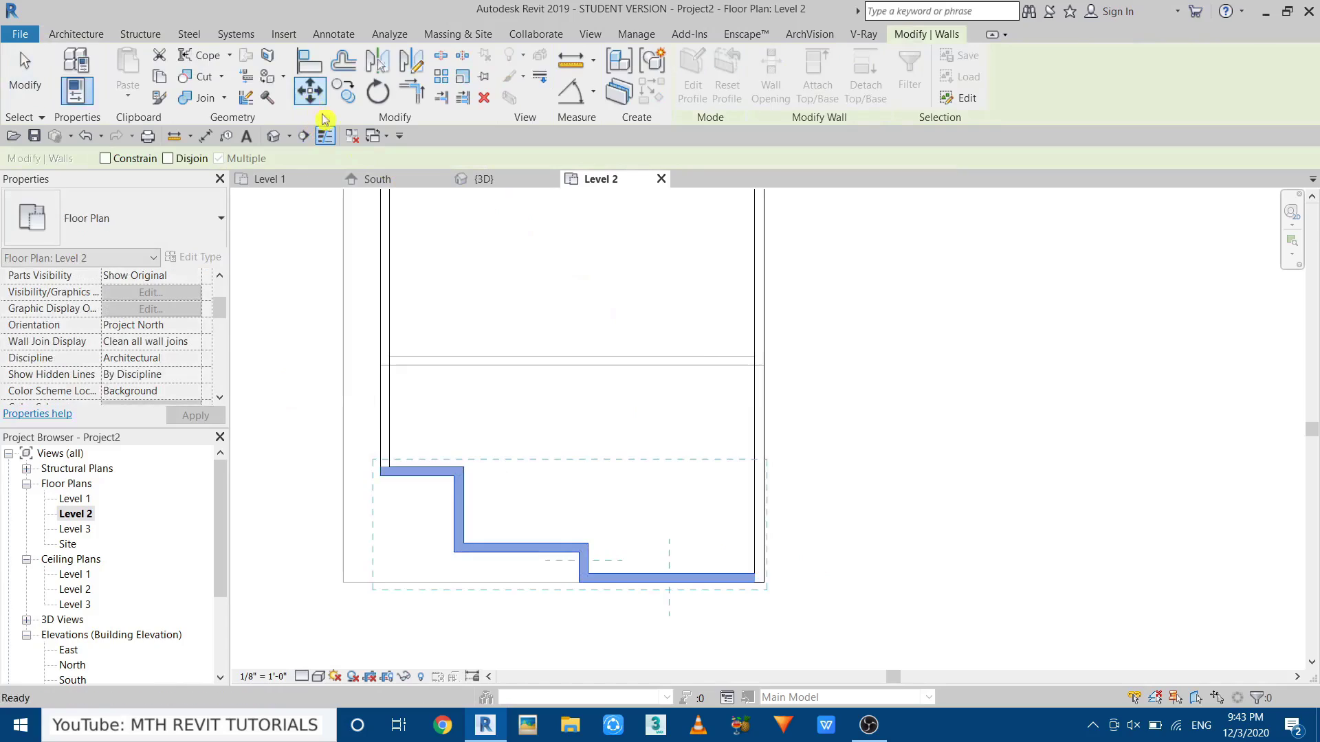
scroll(766, 583, "up", 2)
left_click(766, 583)
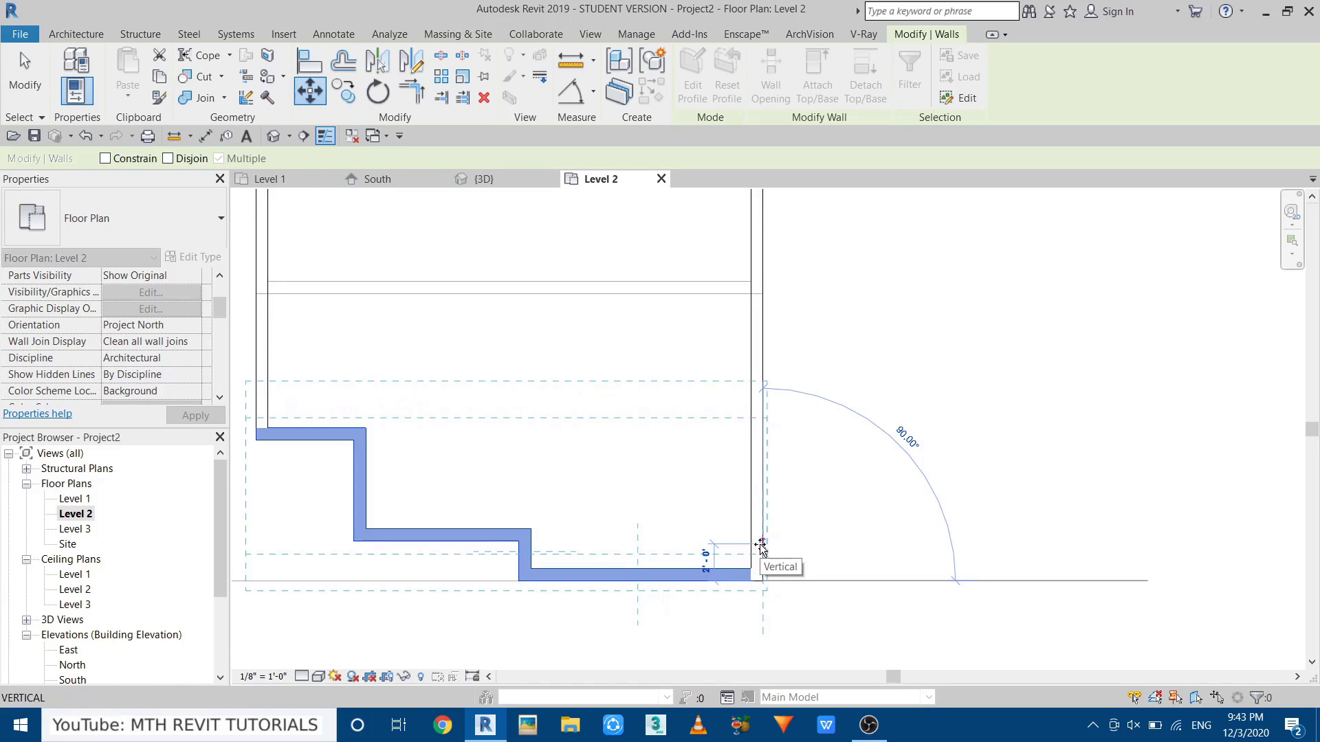
left_click(760, 541)
scroll(757, 539, "down", 2)
middle_click_drag(667, 502, 695, 503)
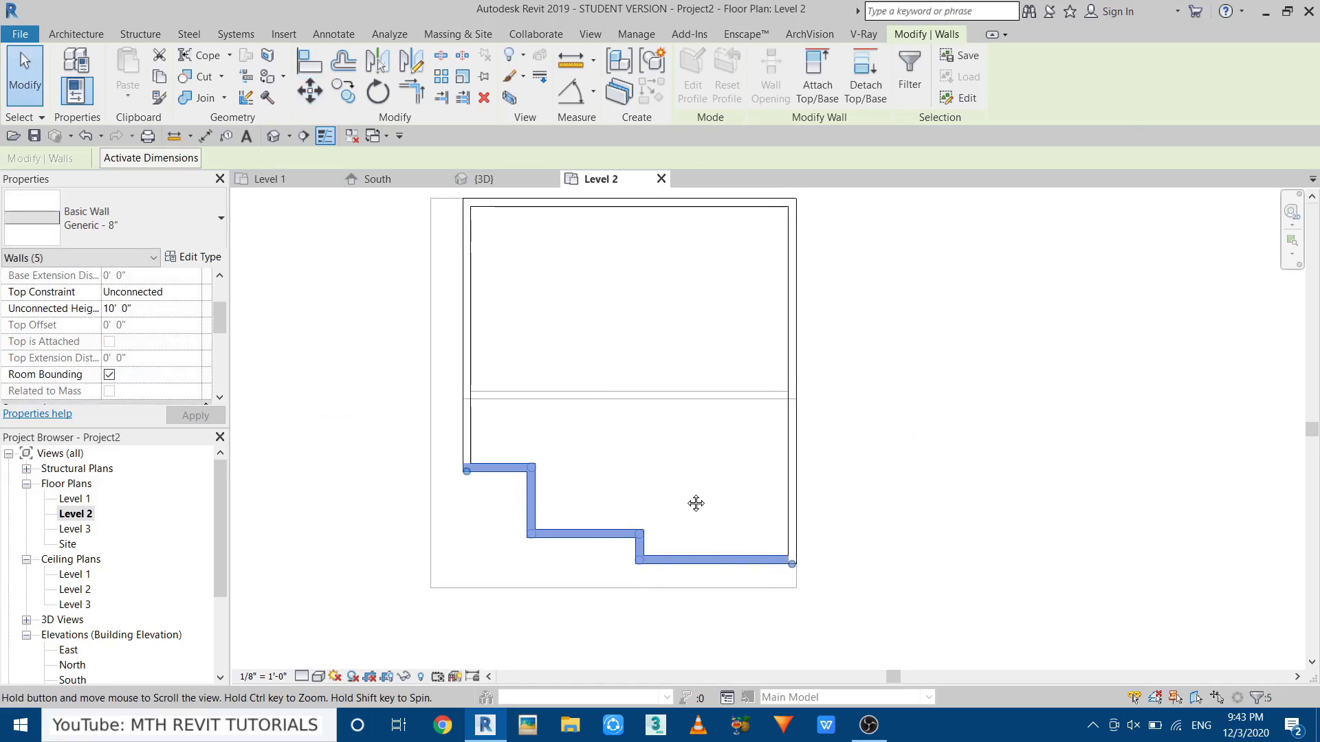
key("Escape")
key("Escape")
Show the model in the 3D view with the Shaded visual style and inspect the overhanging upper walls.
scroll(625, 524, "up", 3)
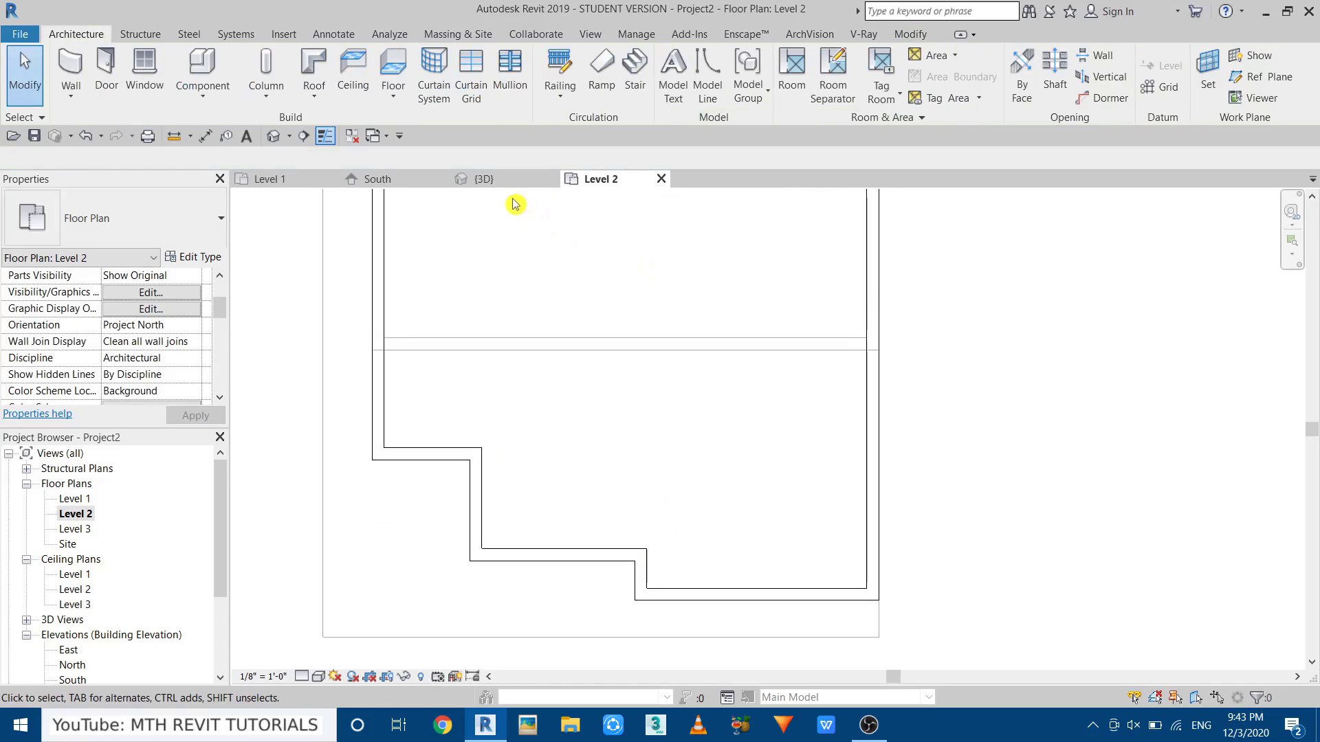
left_click(492, 181)
middle_click_drag(513, 233, 644, 471, "shift")
middle_click_drag(580, 415, 686, 300, "shift")
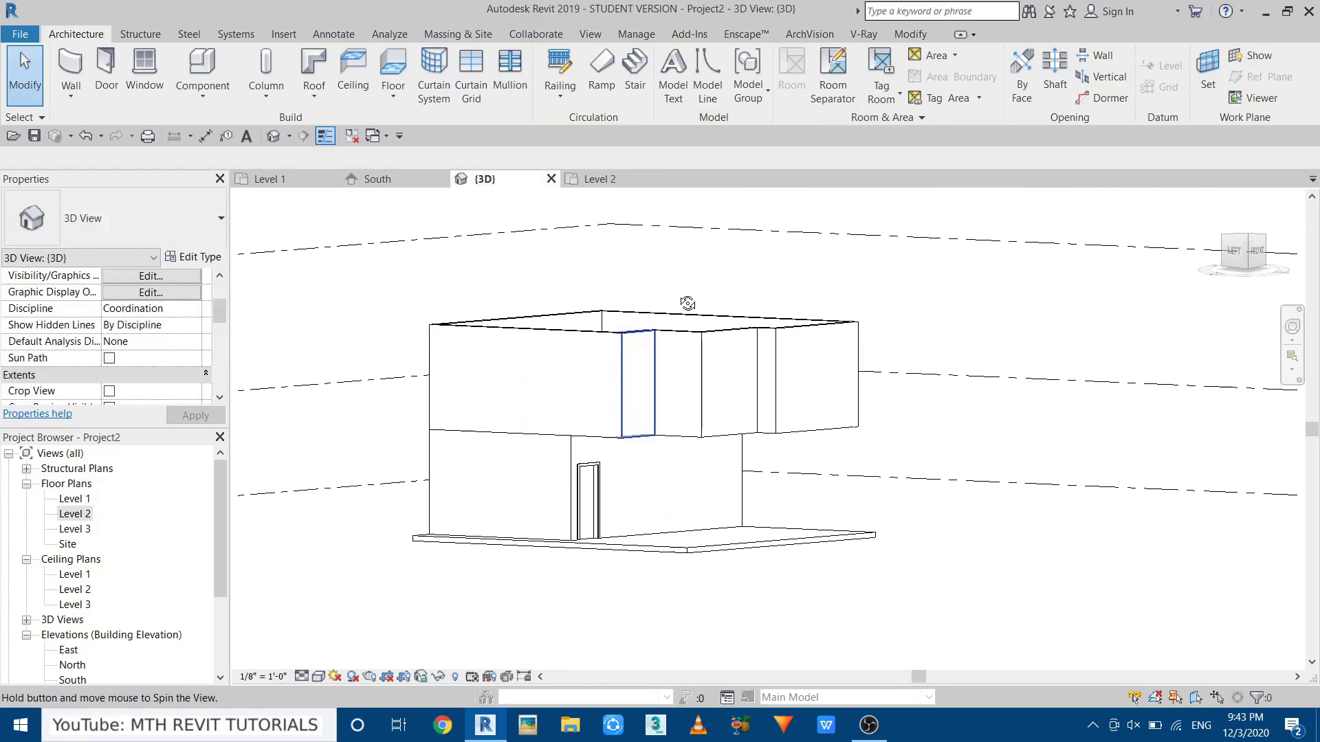
left_click(319, 683)
left_click(347, 605)
mouse_move(679, 434)
middle_mouse_down()
mouse_move(658, 519)
mouse_move(466, 383)
mouse_move(380, 453)
middle_mouse_up()
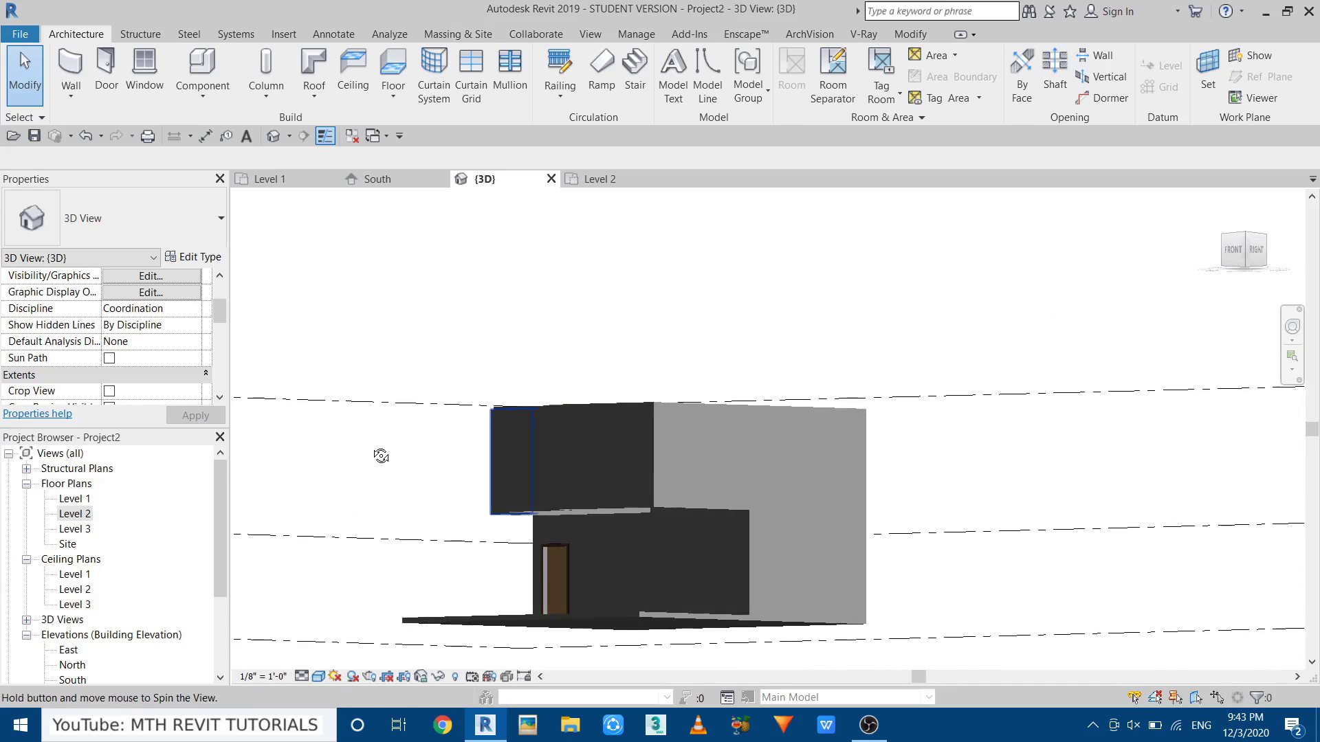
middle_click_drag(576, 503, 585, 491, "shift")
Copy the ground-floor slab and paste it aligned to Level 2.
left_click(456, 616)
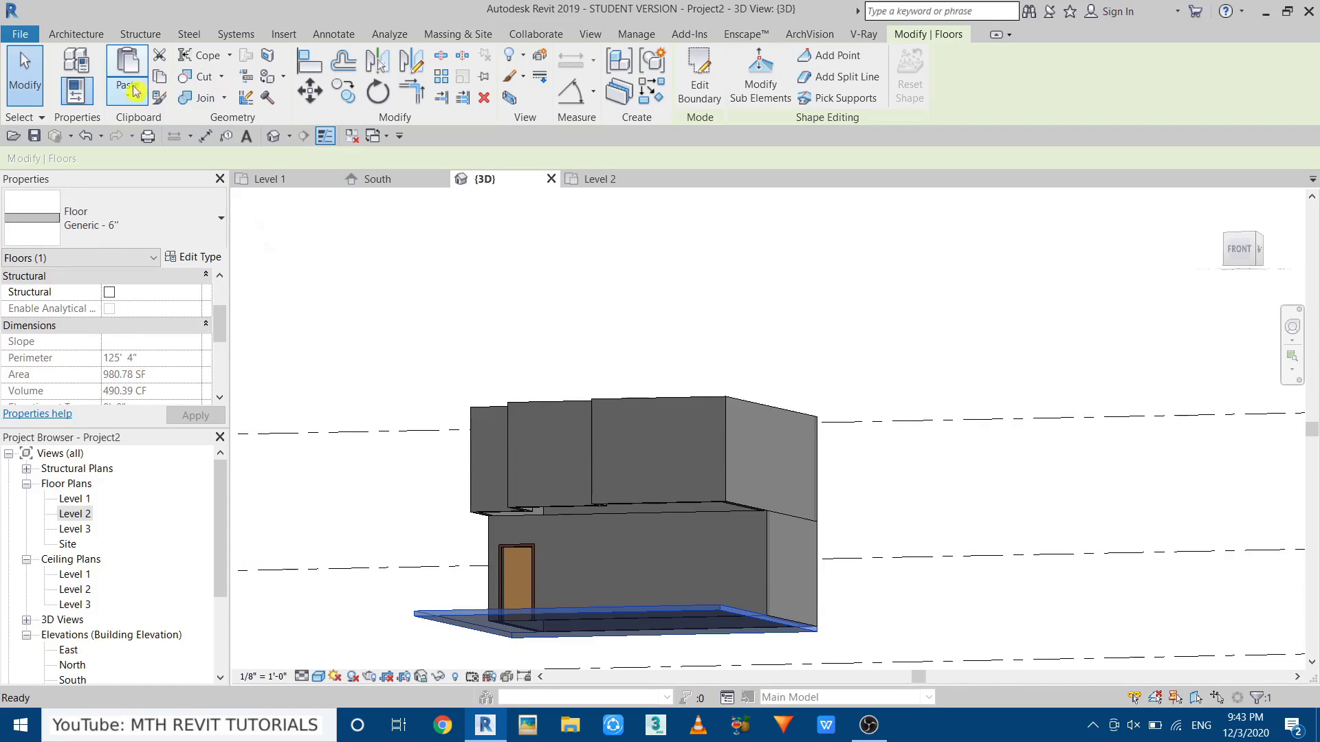
left_click(128, 93)
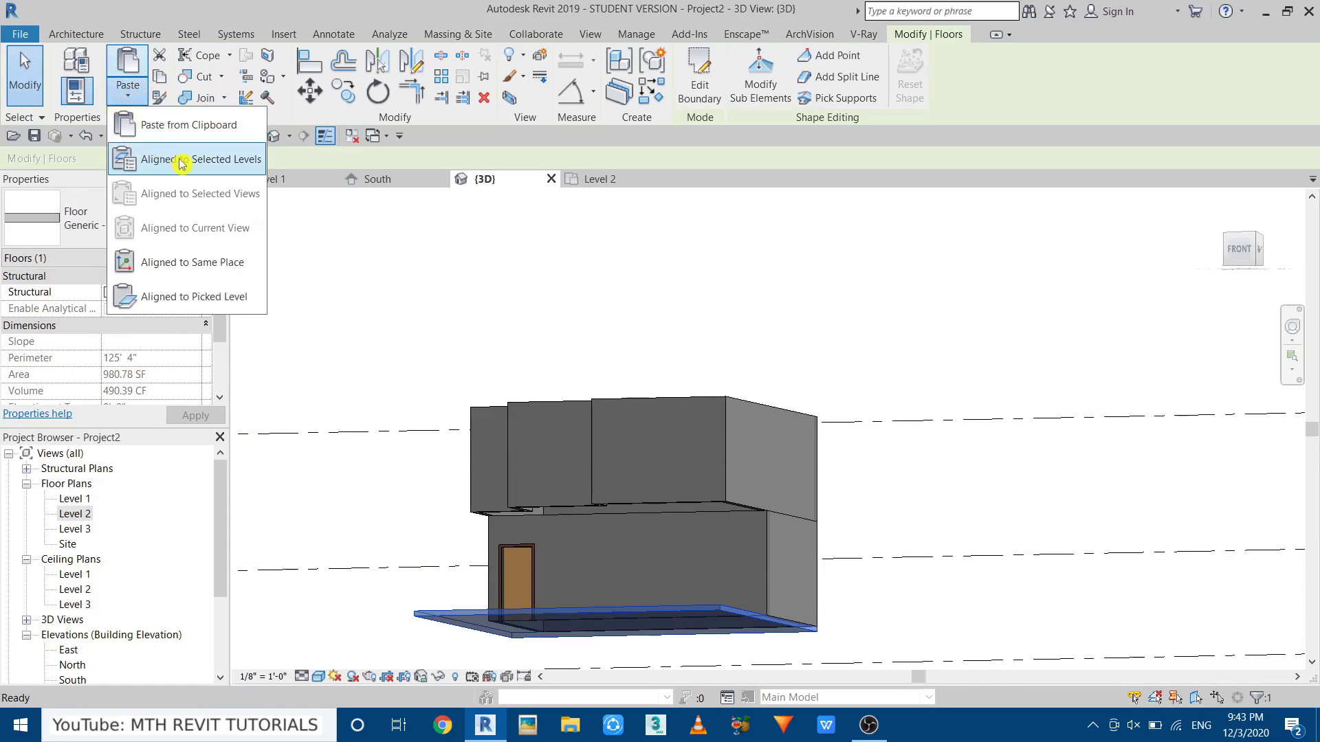
left_click(222, 168)
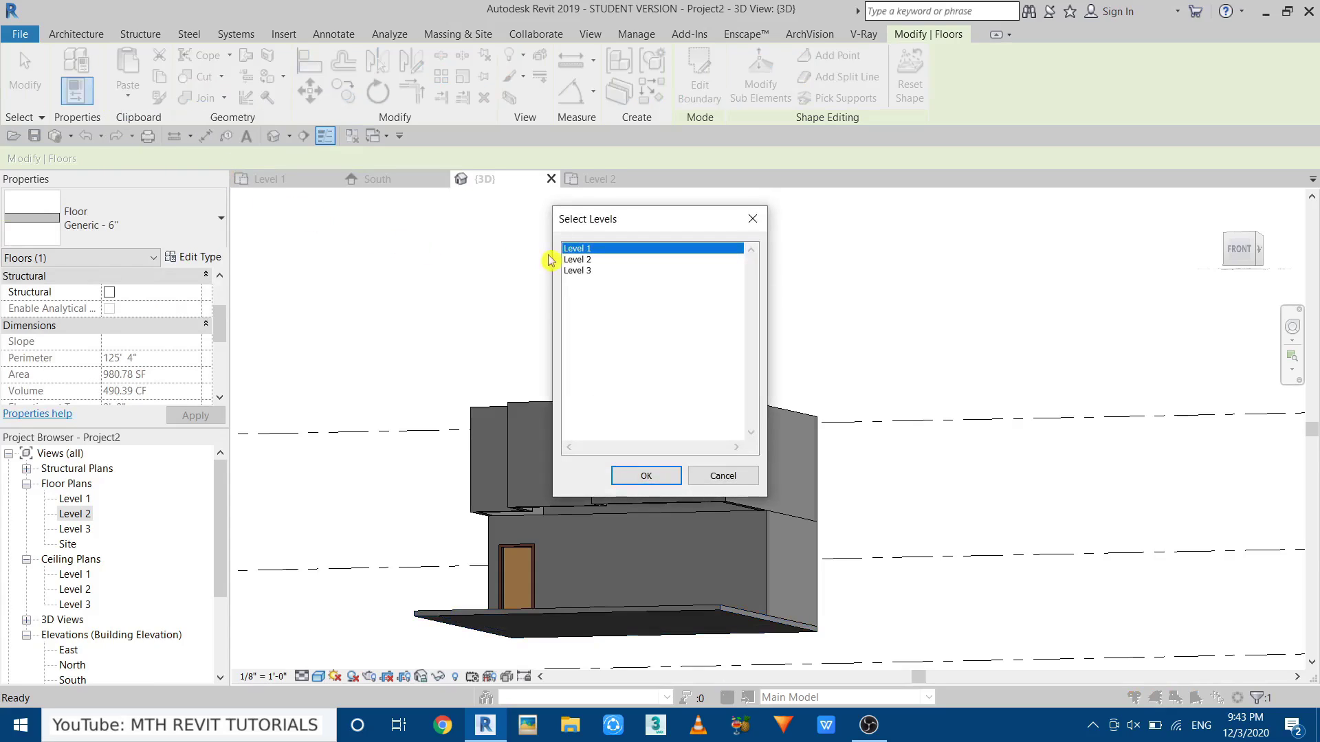
left_click(583, 266)
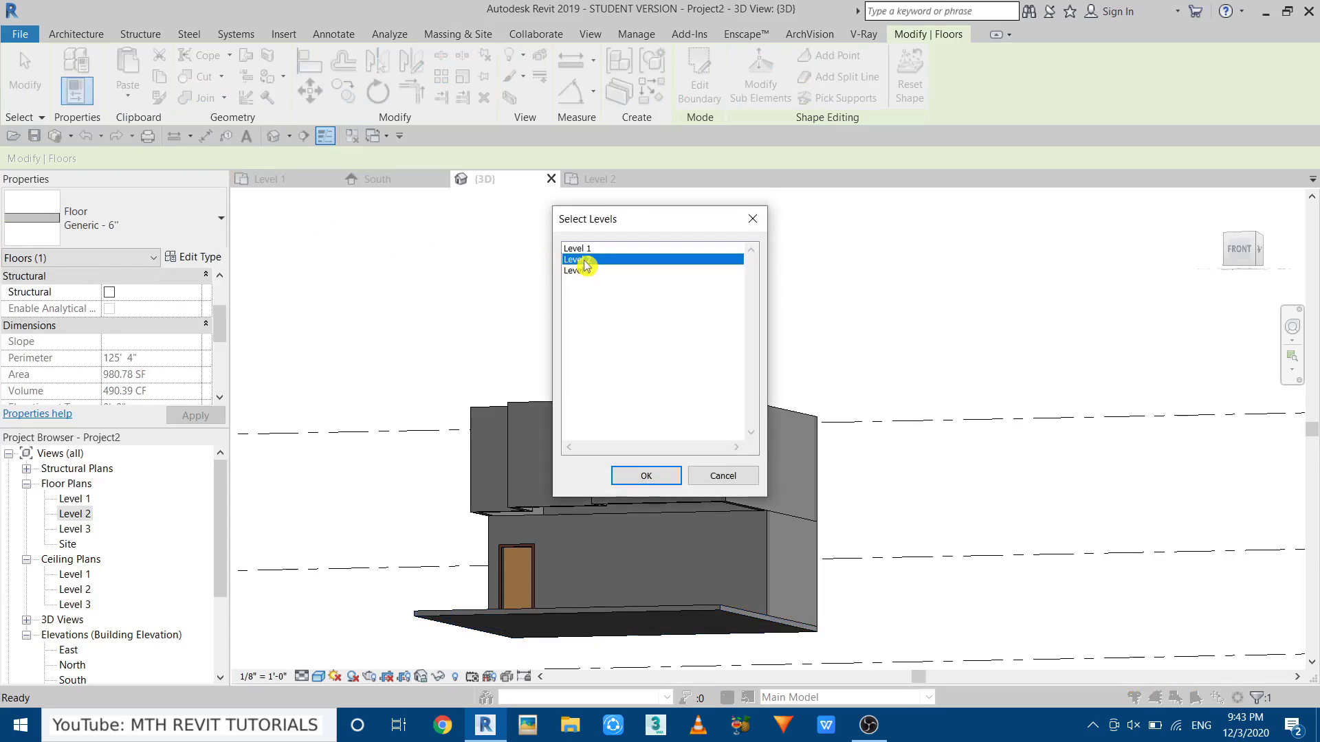
left_click(648, 477)
middle_click_drag(598, 465, 521, 622, "shift")
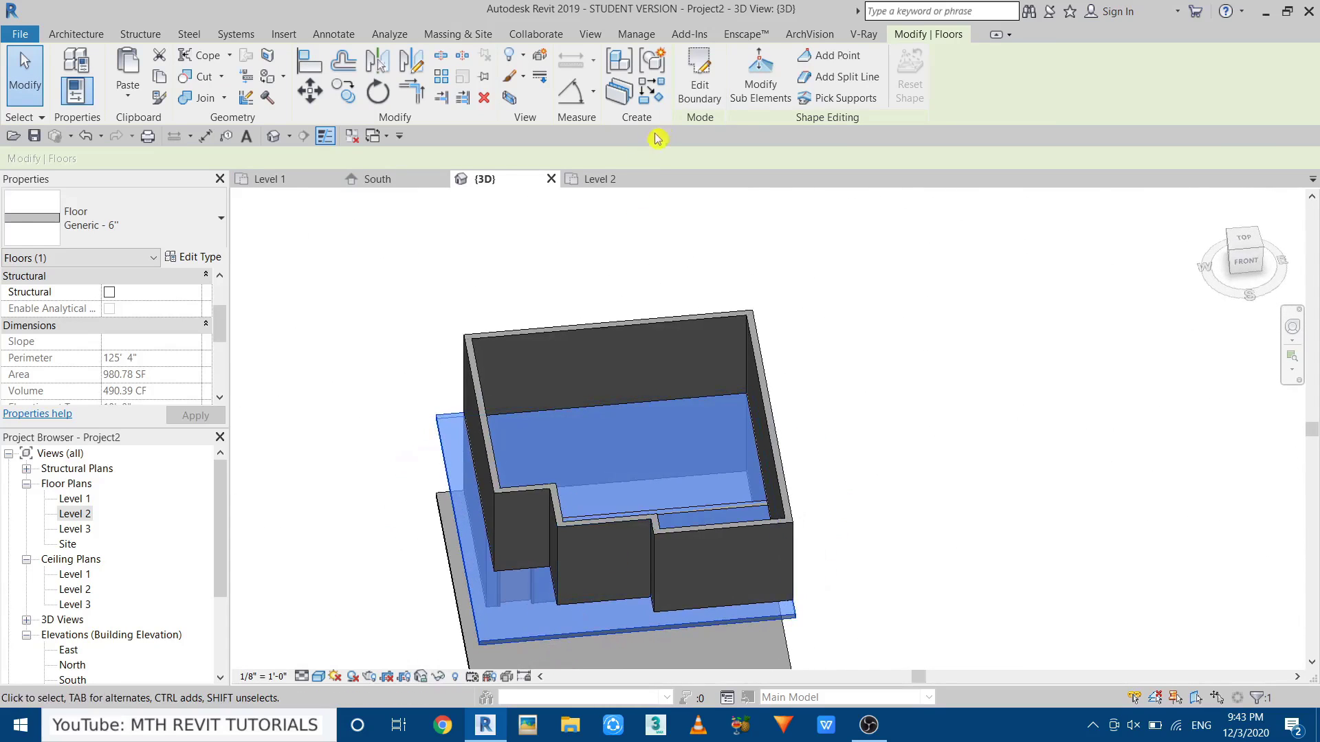
Edit the Level 2 floor's boundary in the Level 2 plan and move its west edge to the outer face of the west wall.
left_click(699, 101)
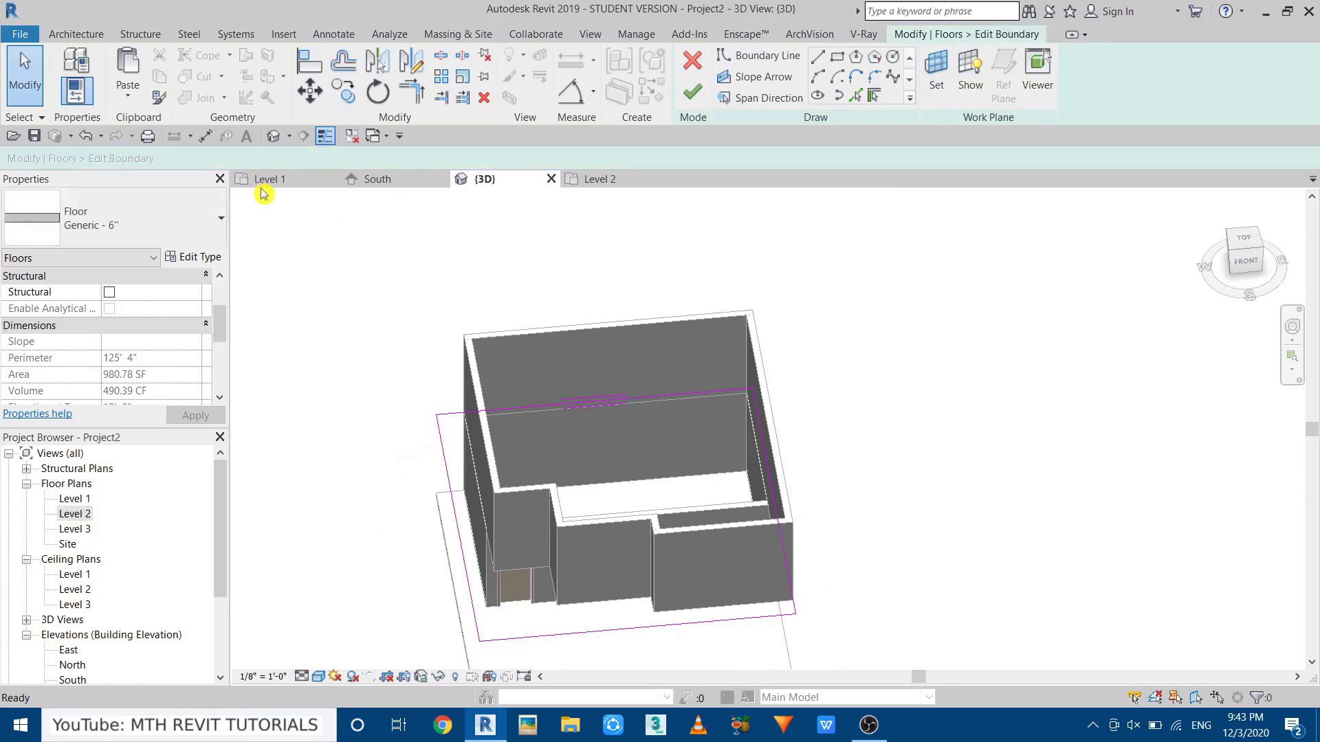
left_click(600, 183)
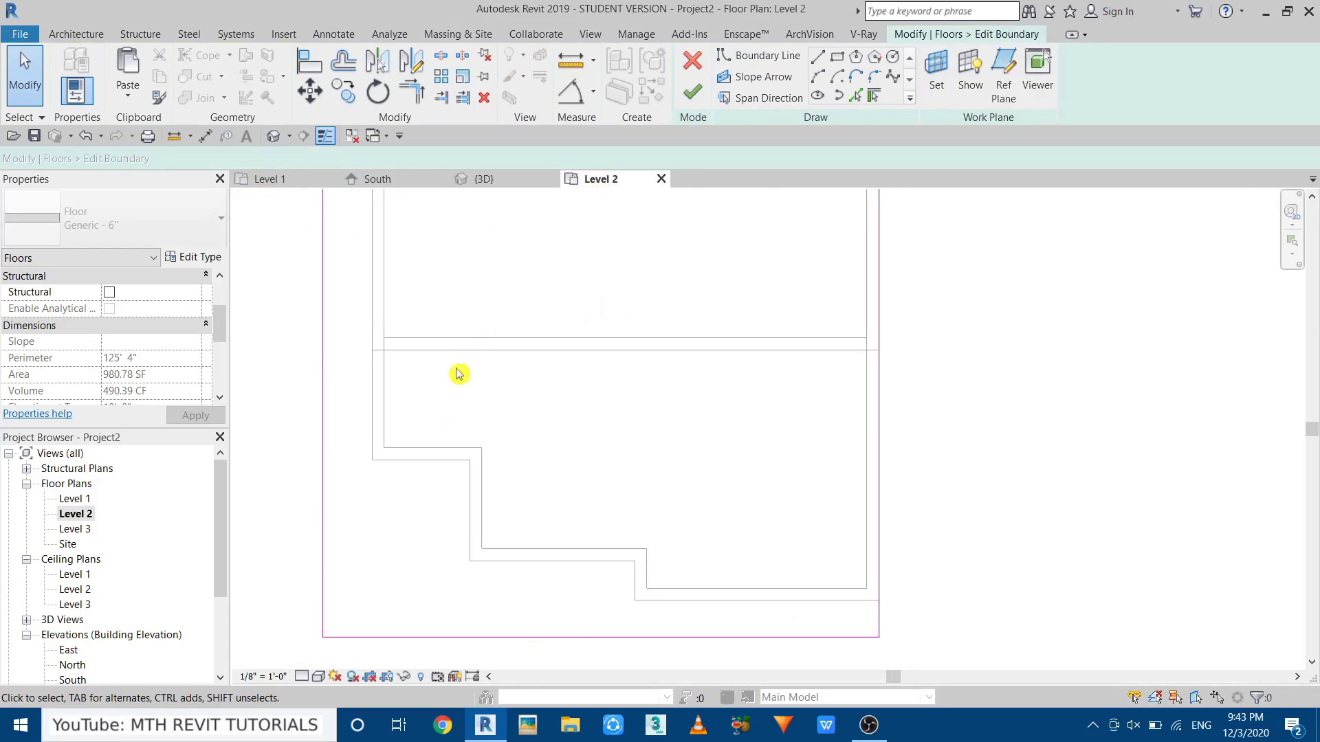
scroll(470, 420, "down", 2)
middle_click_drag(426, 297, 405, 344)
left_click_drag(365, 331, 392, 333)
scroll(542, 528, "up", 1)
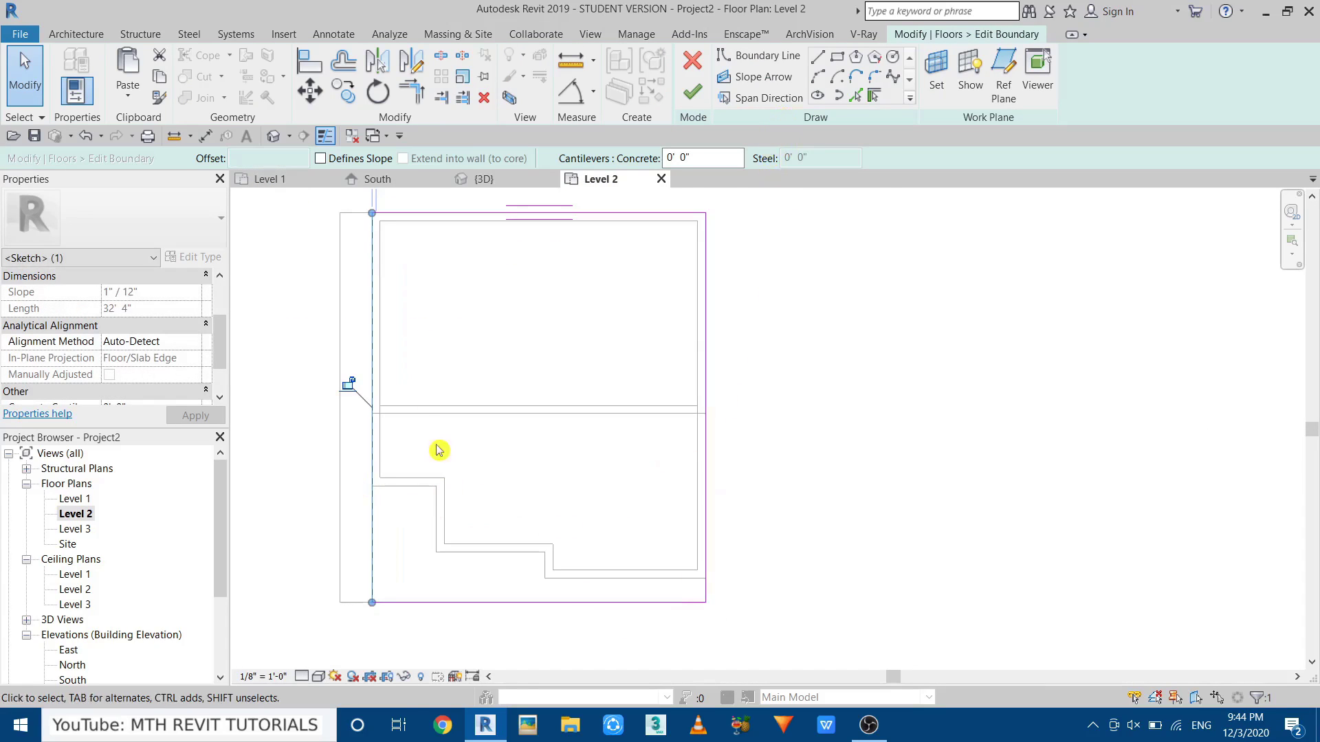
mouse_move(598, 595)
left_mouse_down()
mouse_move(598, 577)
mouse_move(600, 588)
left_mouse_up()
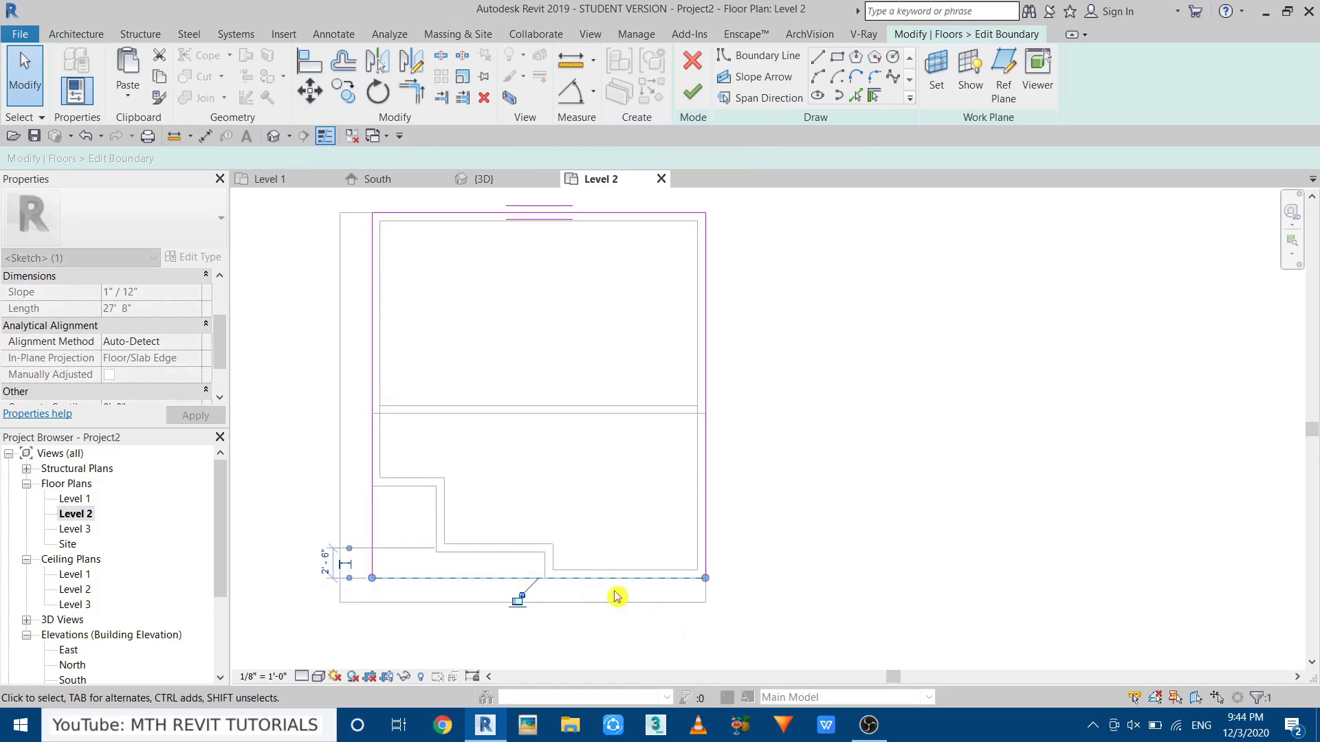
key("ctrl+z")
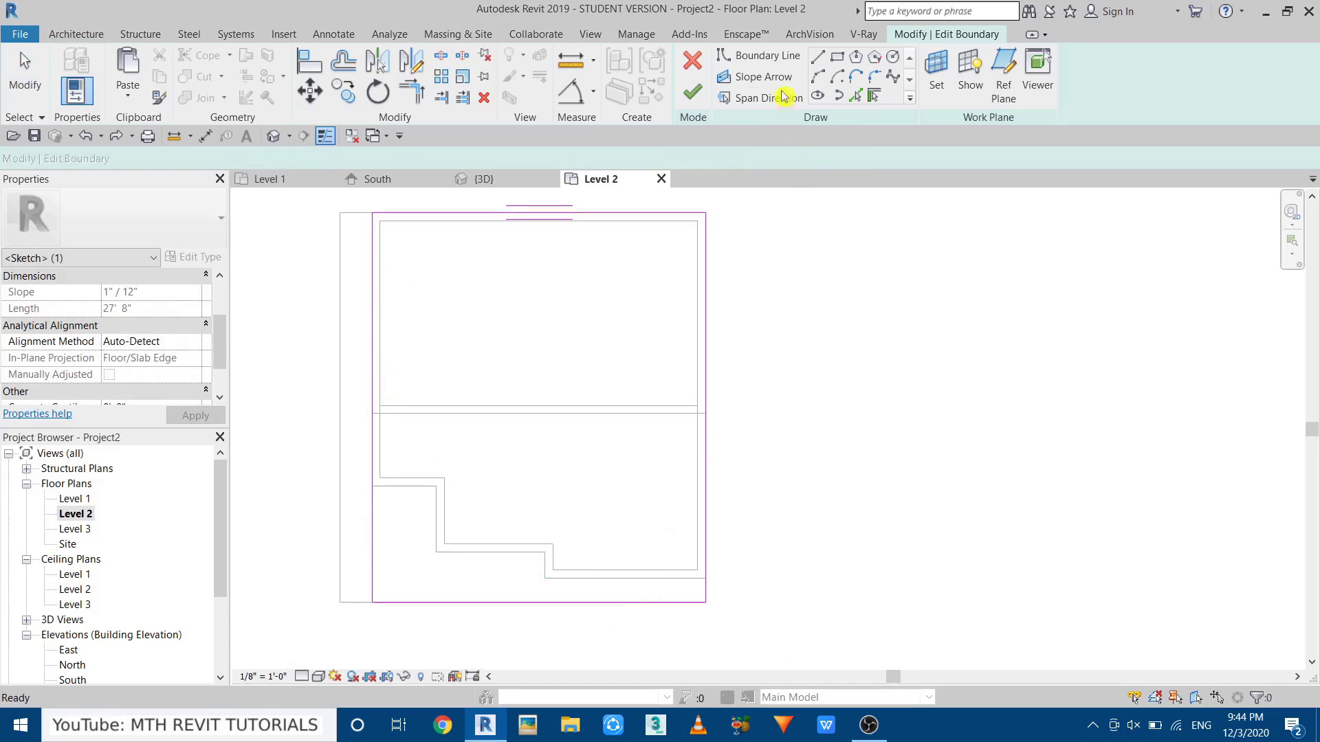
Draw boundary lines 9'8" north from the floor's south edge to the stepped wall's outer corner and west past the floor's west edge.
scroll(528, 623, "up", 4)
middle_click_drag(530, 624, 712, 659)
left_click(554, 624)
left_click(554, 420)
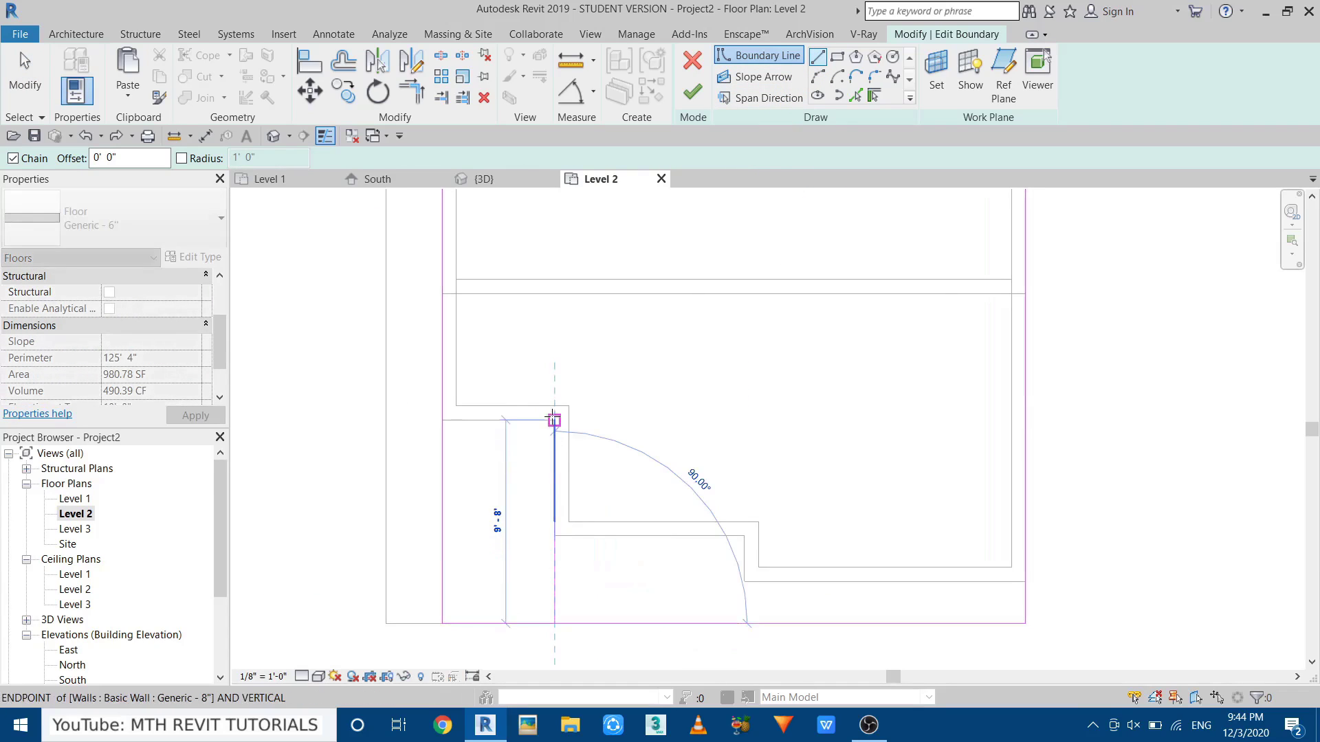
left_click(440, 432)
key("Escape")
key("Escape")
scroll(489, 412, "up", 2)
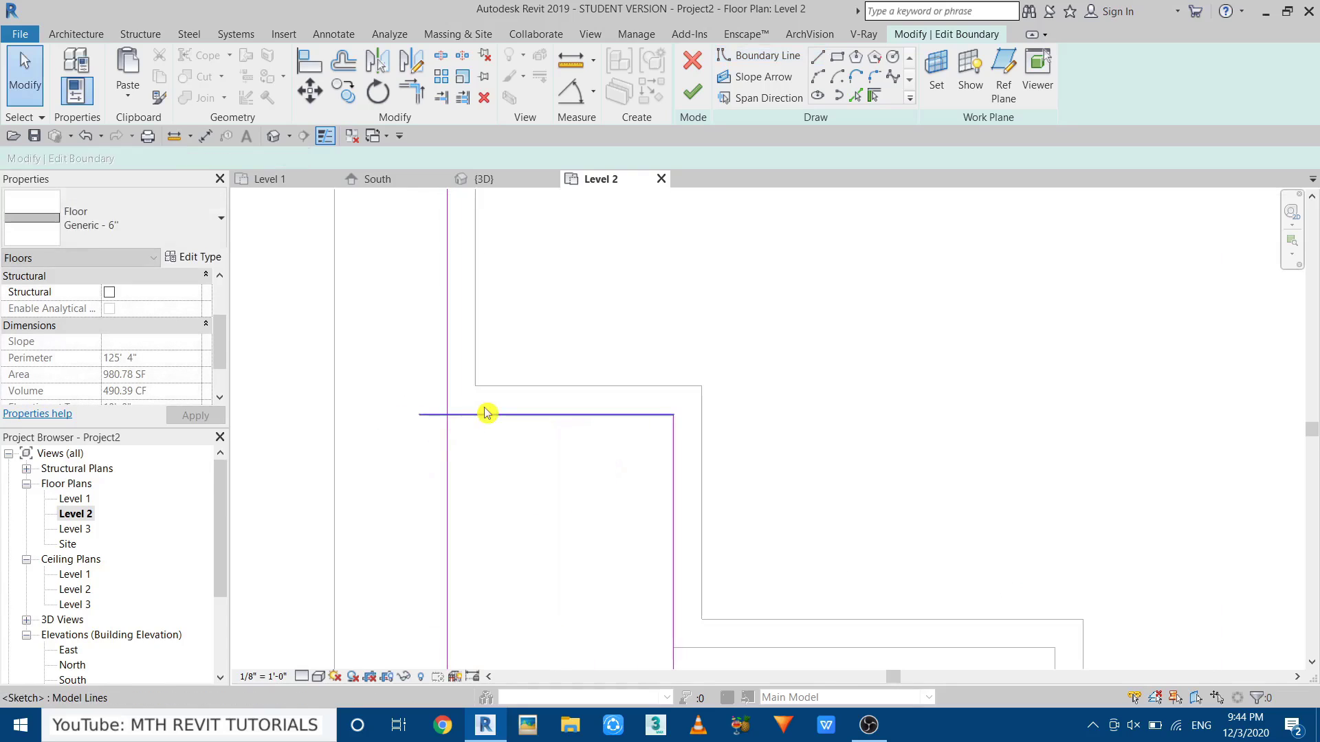
Trim the boundary lines to corners so the southwest part is notched out, and finish the Level 2 floor's boundary.
key("t")
key("r")
scroll(448, 404, "down", 3)
scroll(593, 593, "up", 2)
left_click(545, 600)
scroll(560, 591, "down", 4)
key("Escape")
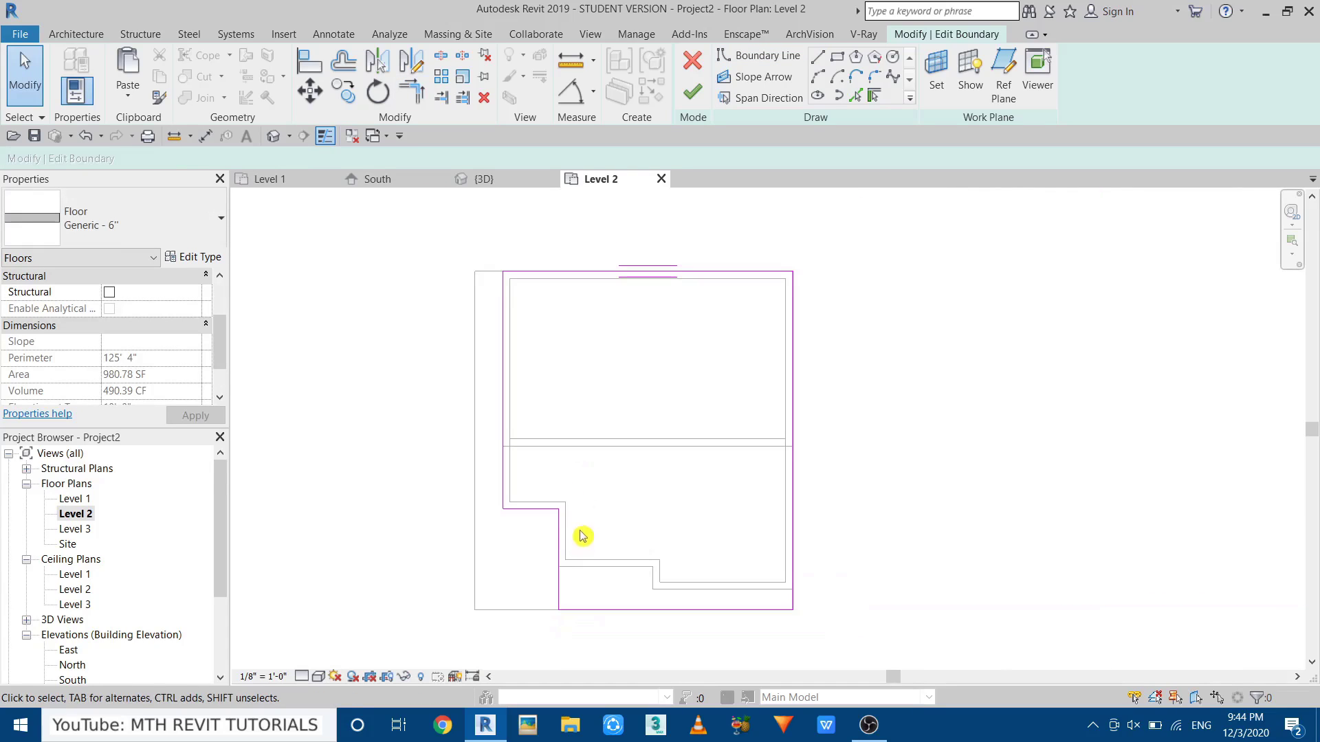
mouse_move(397, 222)
left_mouse_down()
mouse_move(916, 581)
mouse_move(866, 642)
mouse_move(881, 628)
mouse_move(887, 641)
left_mouse_up()
left_click(692, 91)
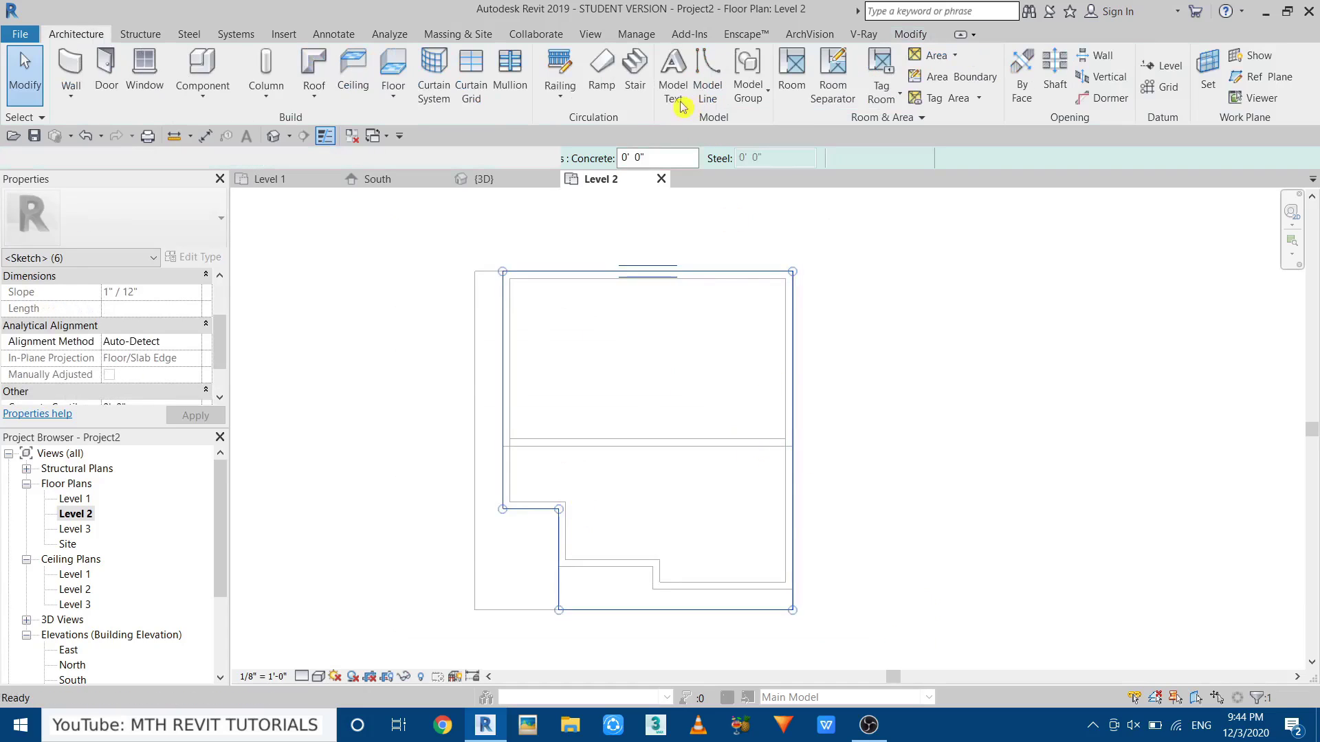
Copy the notched Level 2 floor in the 3D view and paste it aligned to Level 3.
left_click(486, 182)
key("Escape")
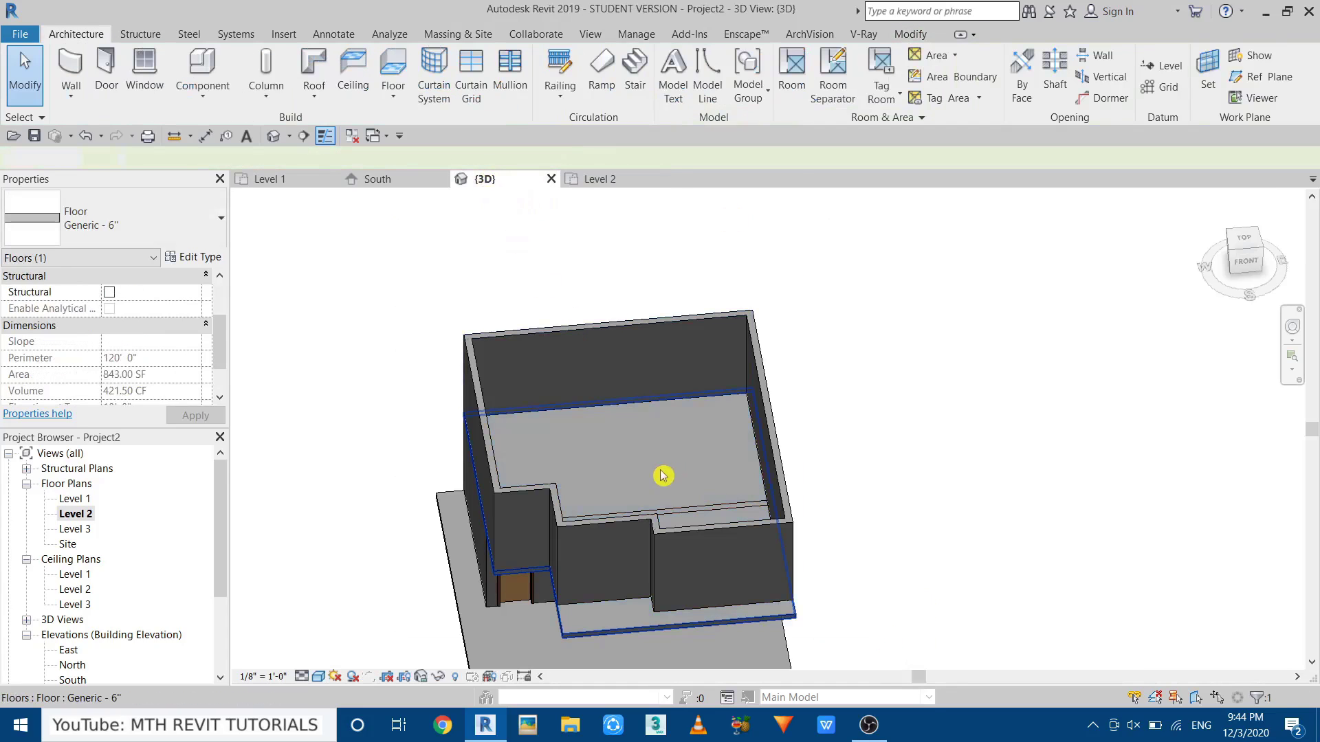
middle_click_drag(580, 469, 674, 551, "shift")
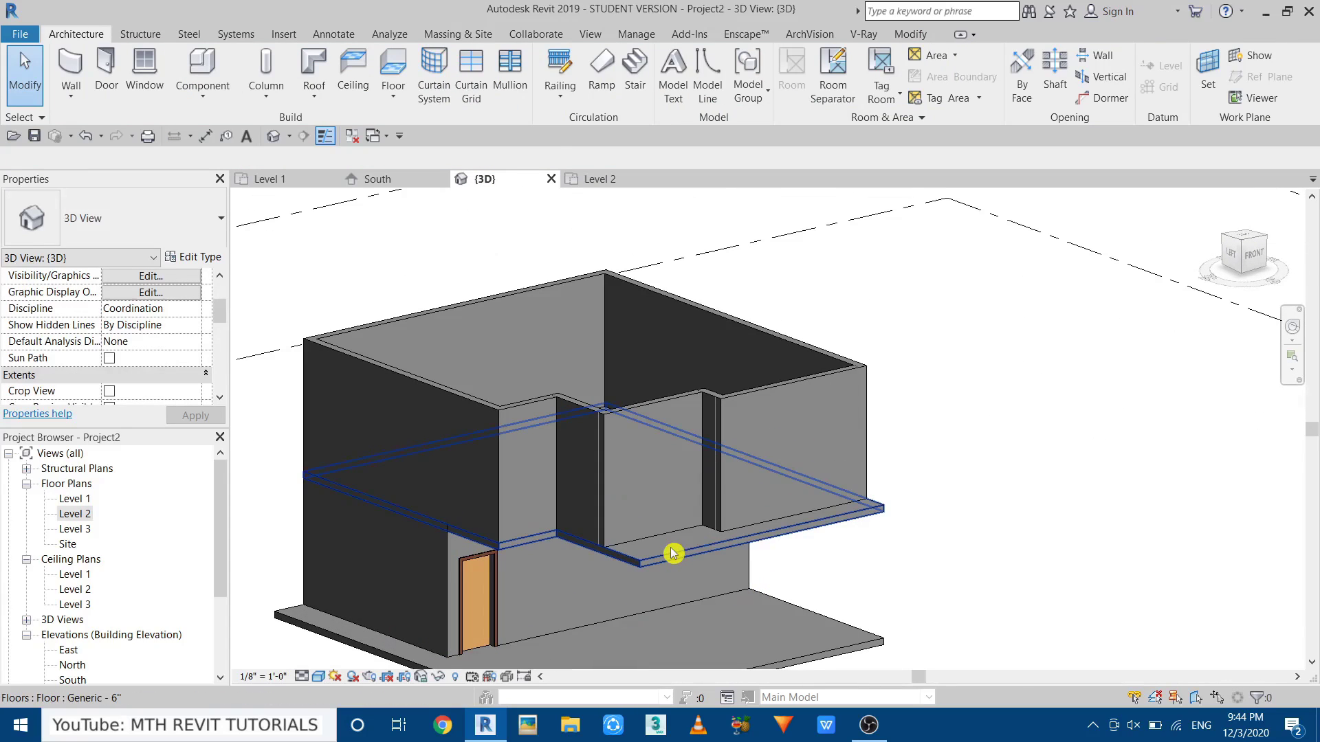
left_click(604, 286)
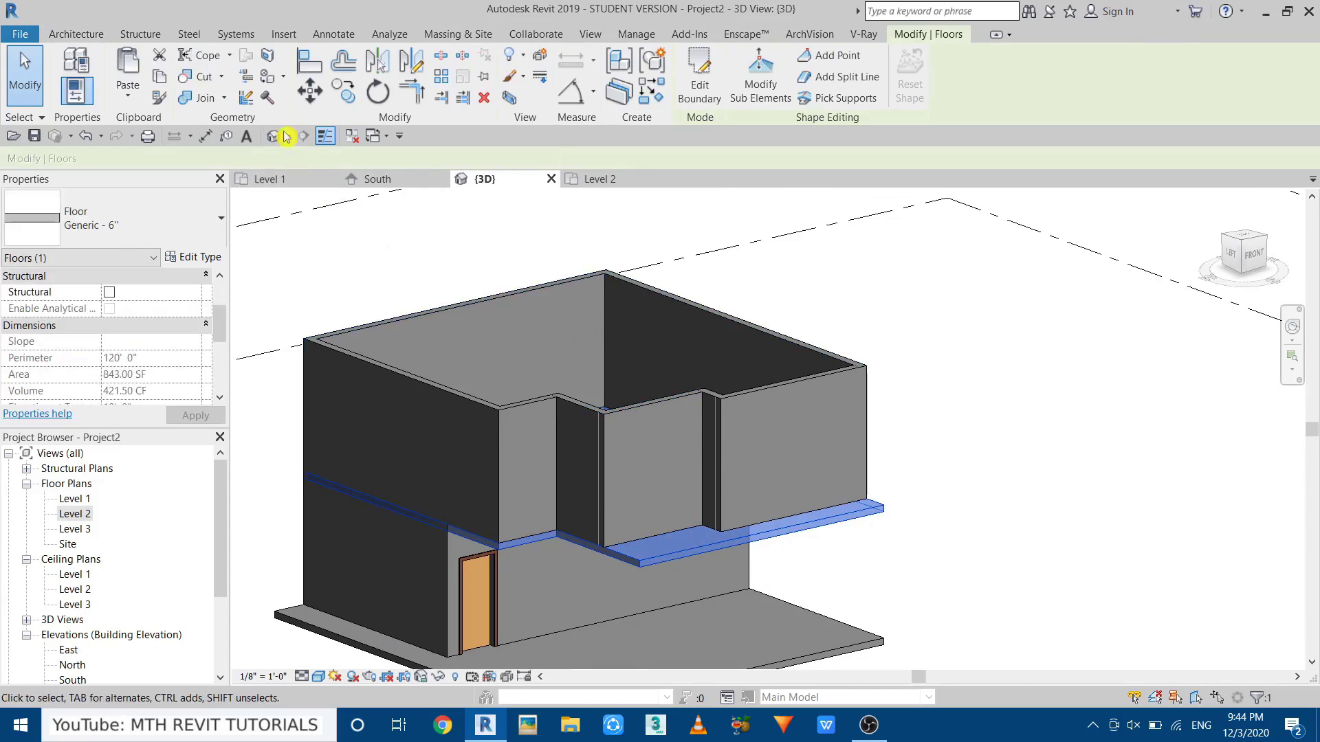
left_click(138, 102)
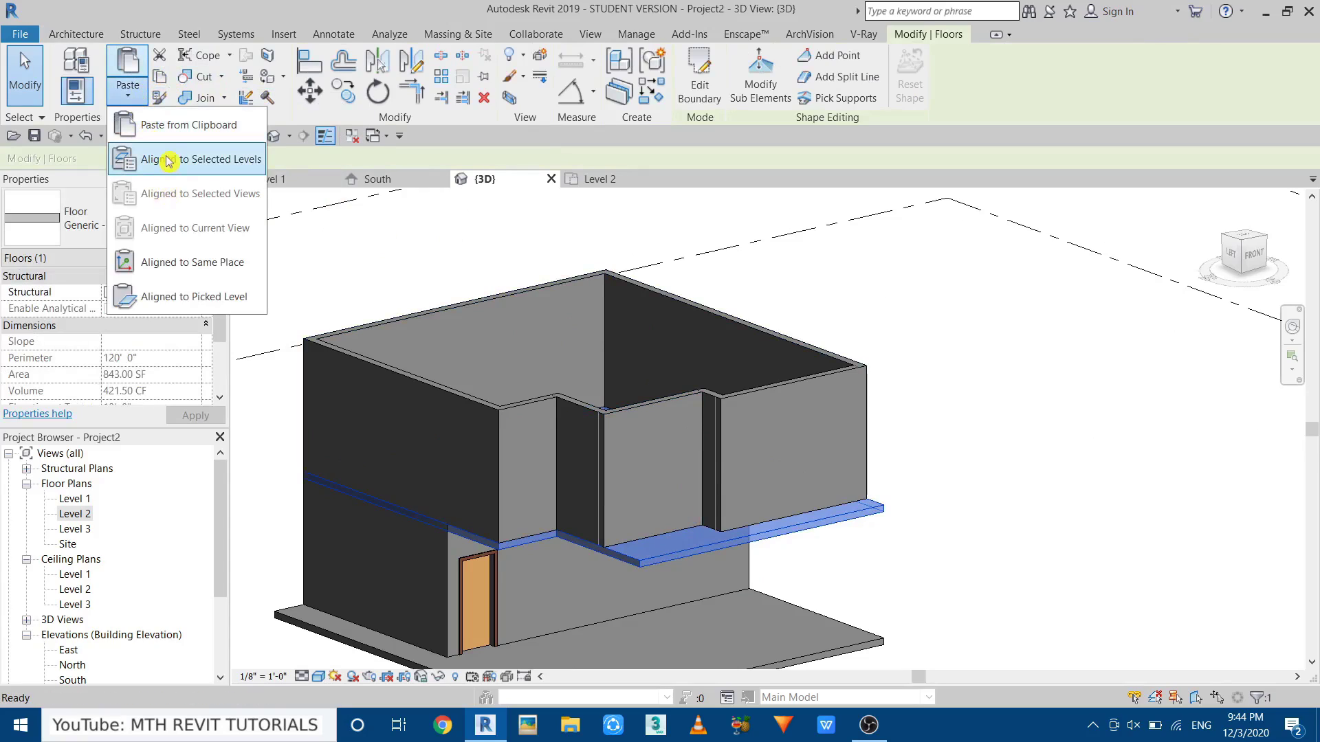
left_click(139, 164)
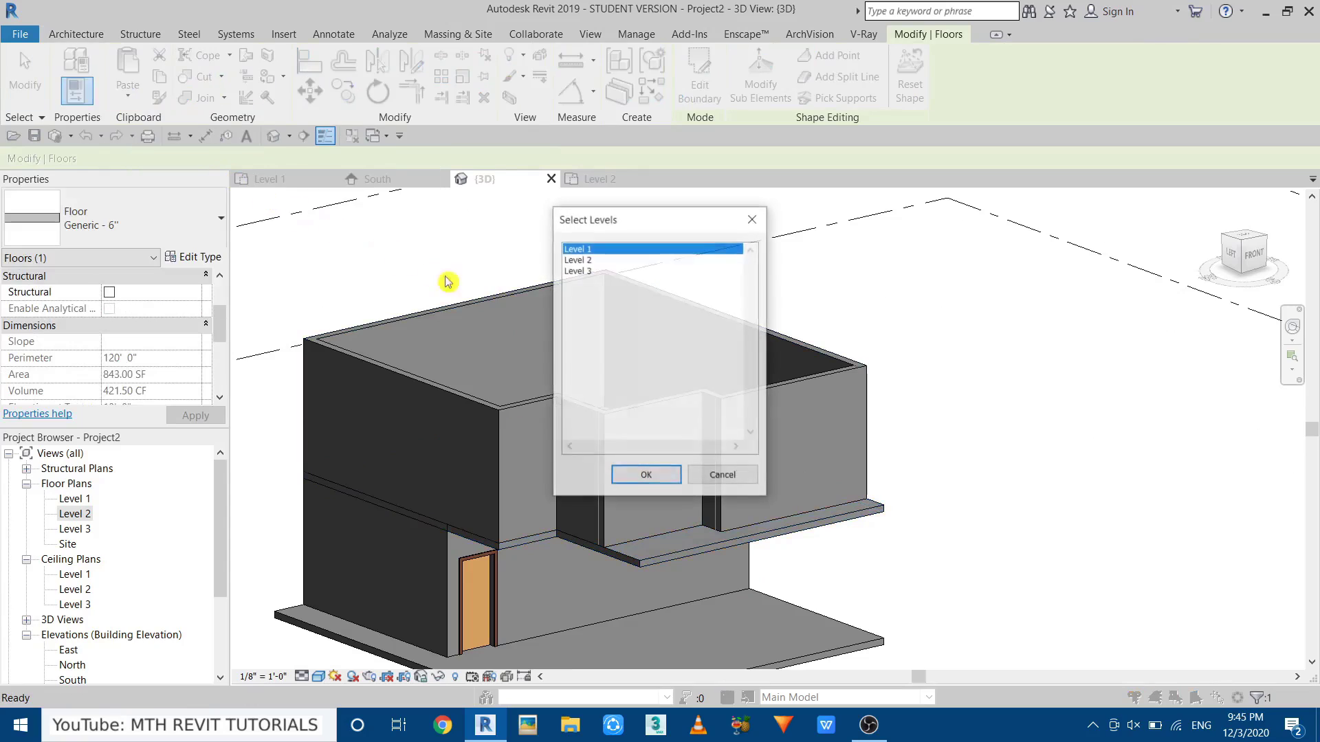
left_click(566, 287)
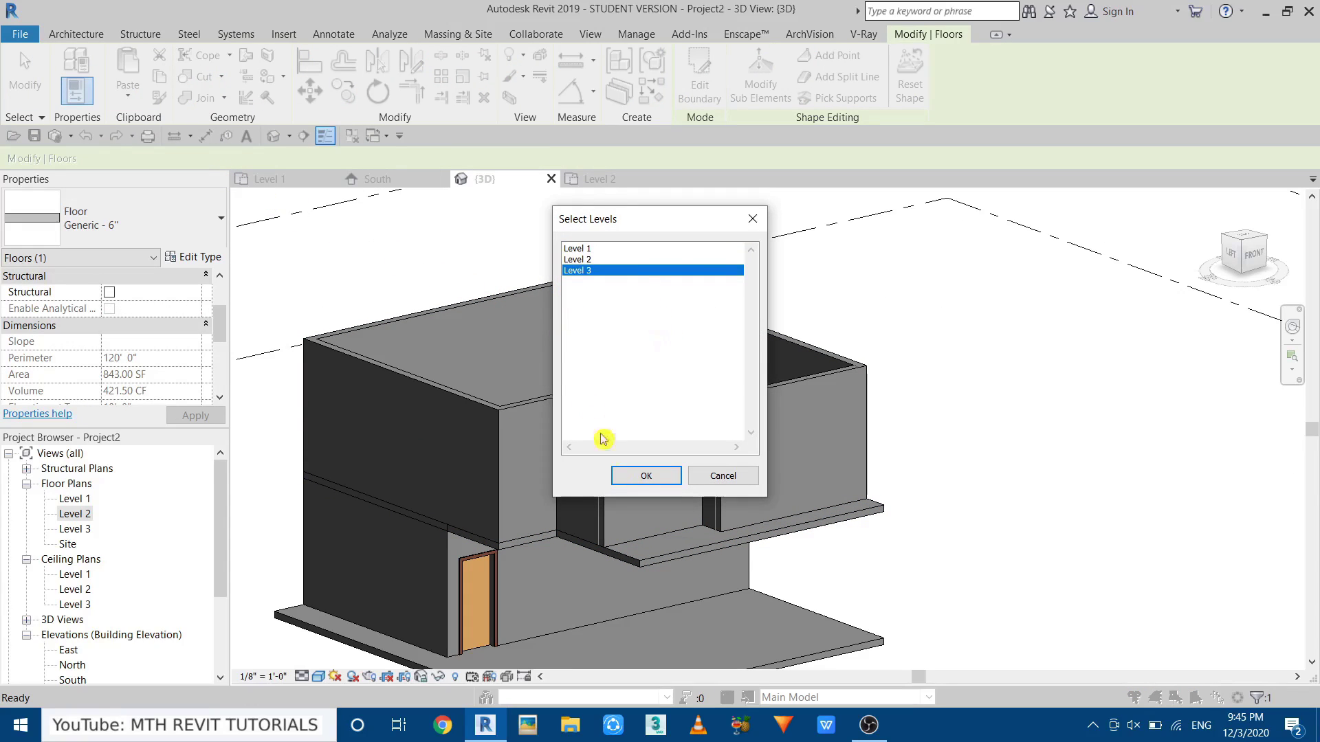
left_click(646, 479)
middle_click_drag(760, 525, 426, 474, "shift")
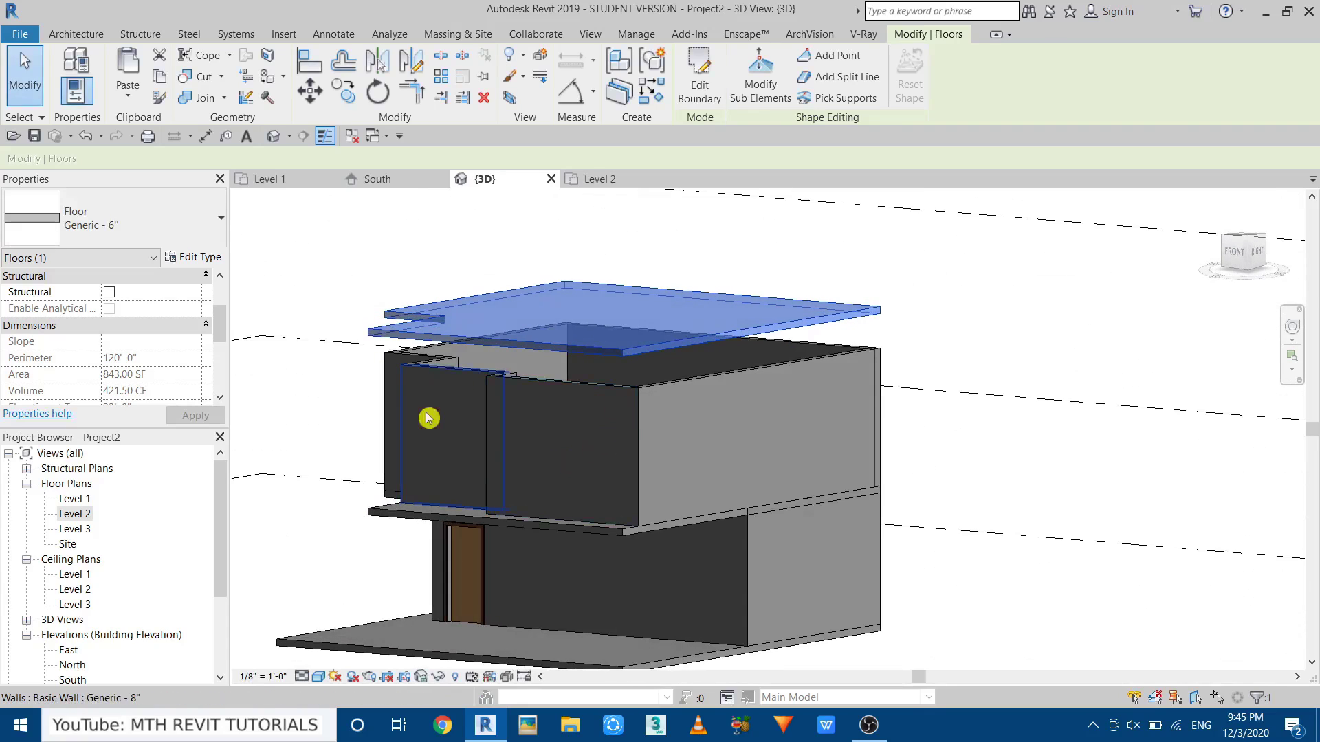
Open the Level 3 roof slab's boundary for editing and show its sketch in the Level 2 plan.
mouse_move(511, 394)
middle_mouse_down("shift")
mouse_move(456, 427)
mouse_move(521, 391)
middle_mouse_up("shift")
left_click(904, 470)
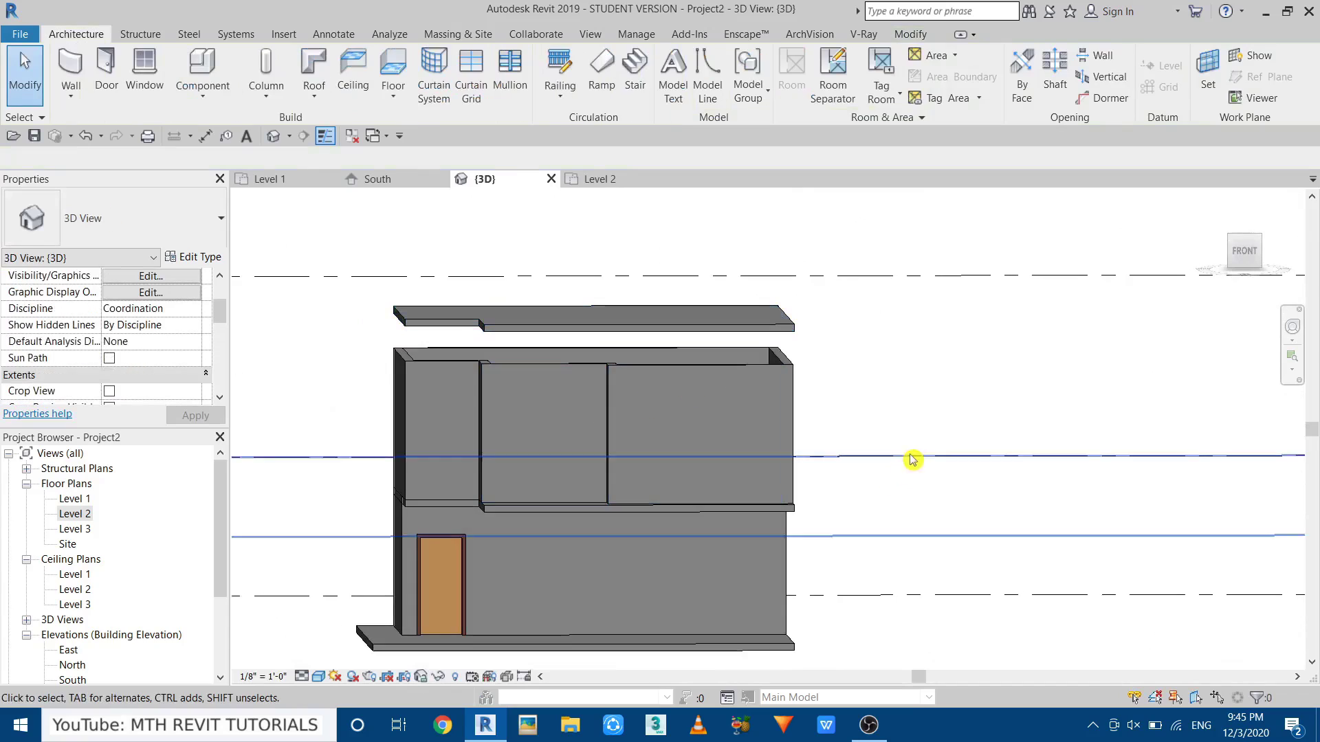
middle_click_drag(621, 442, 617, 223, "shift")
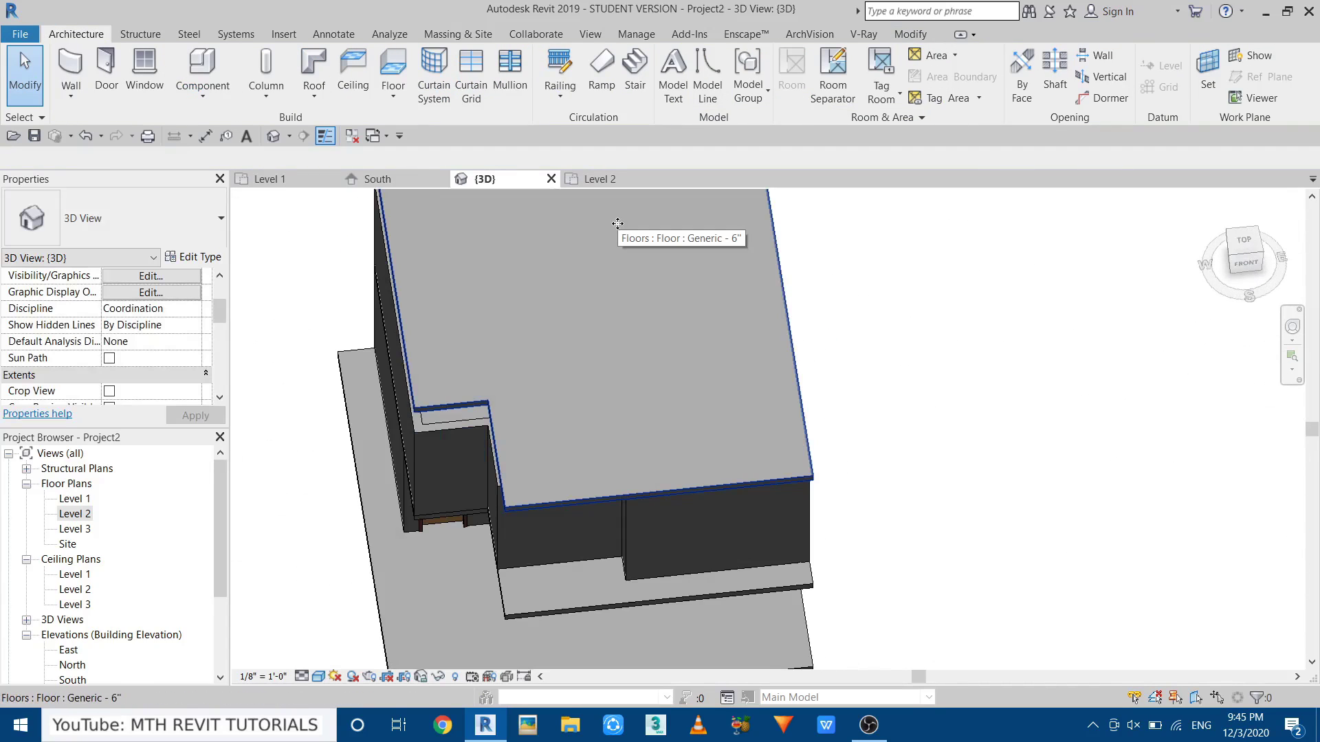
left_click(534, 332)
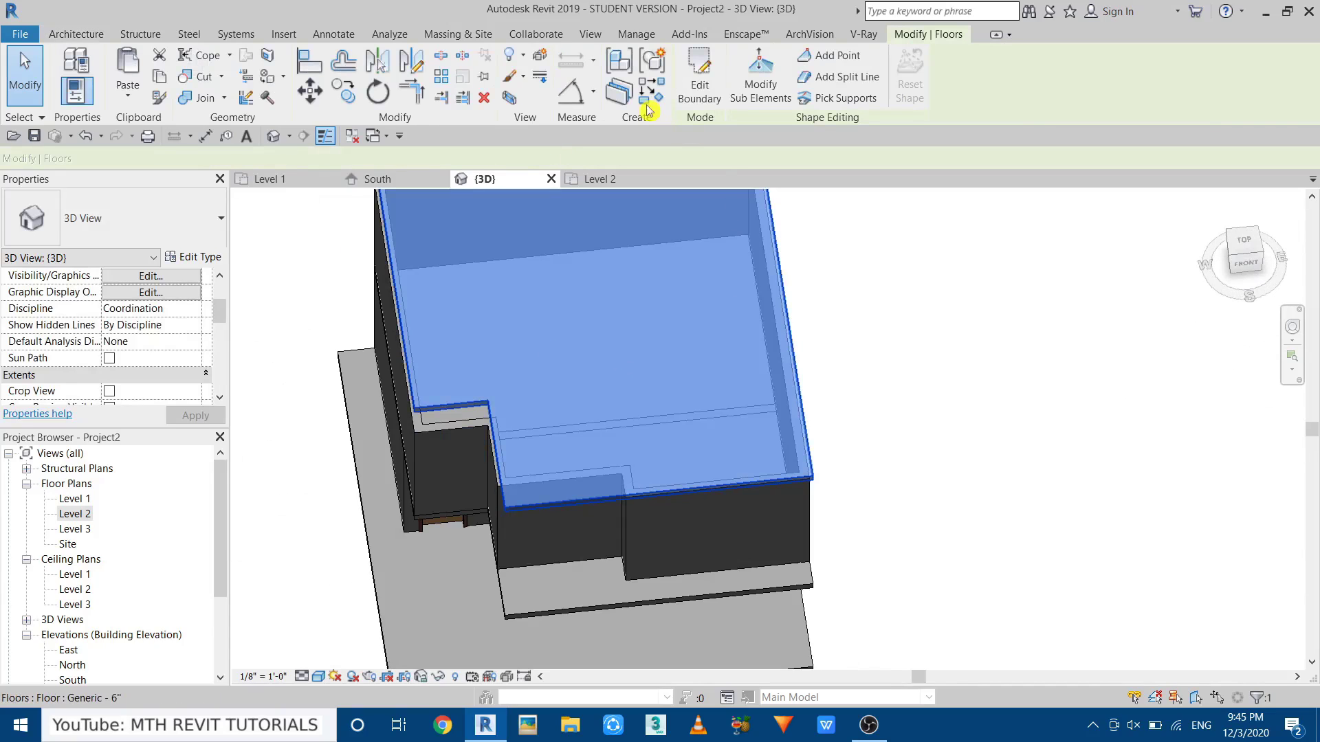
left_click(698, 76)
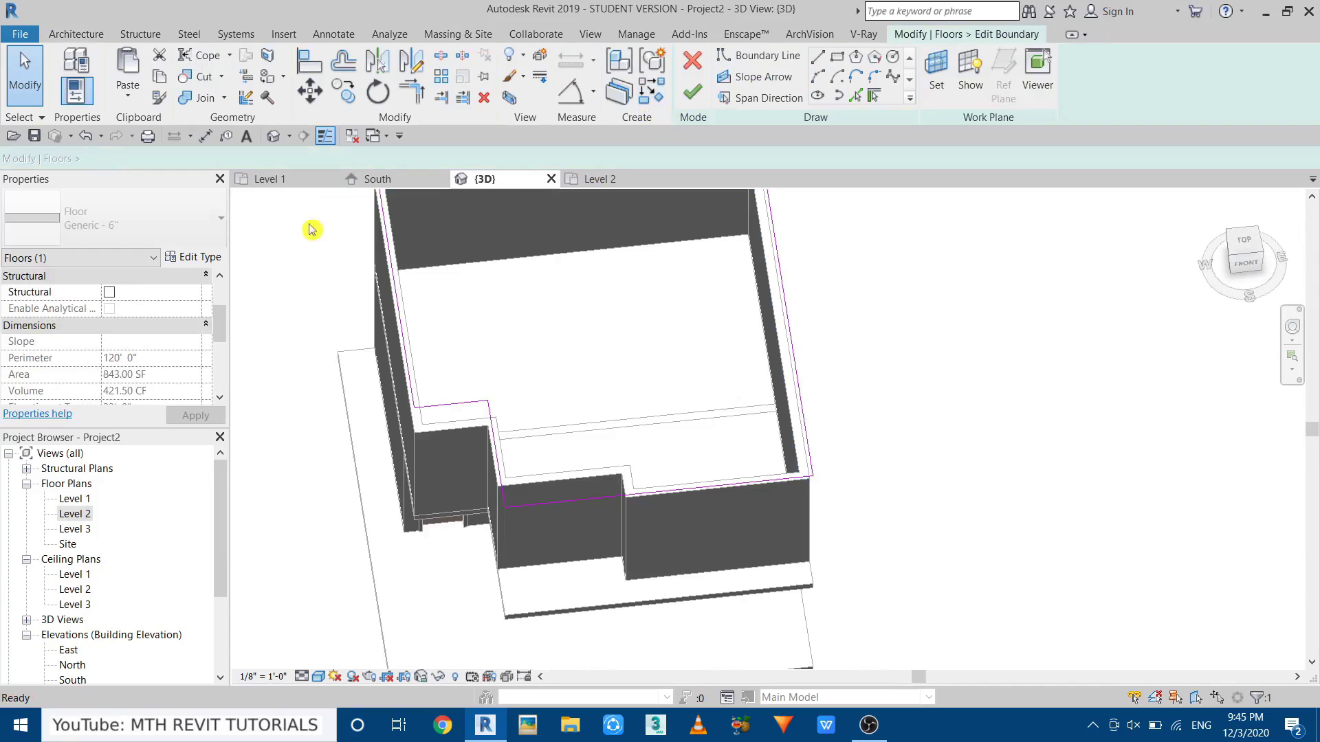
left_click(598, 179)
scroll(744, 615, "up", 1)
left_click_drag(735, 611, 728, 585)
scroll(527, 561, "up", 2)
left_click(570, 567)
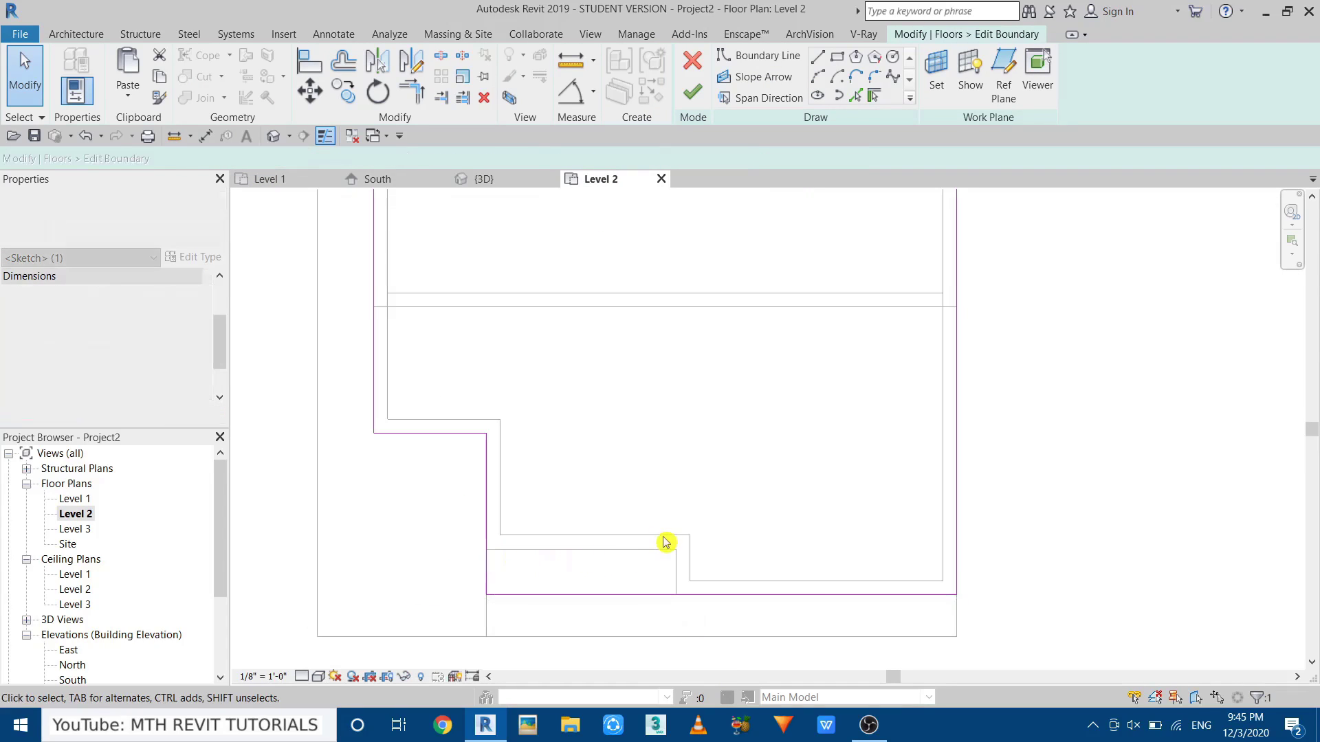
Draw boundary lines north from the slab's south edge along the stepped wall's outer face and west to the notch's vertical edge.
left_click(819, 56)
left_click(675, 595)
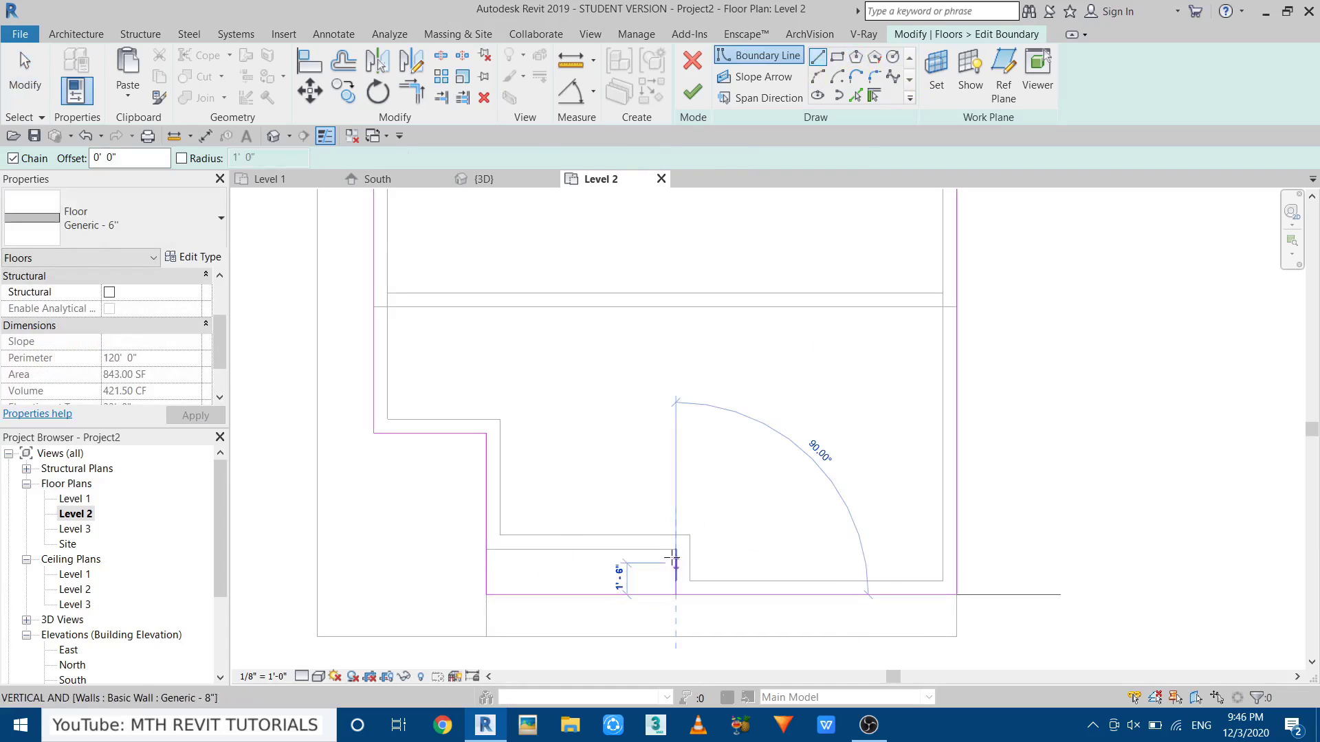
left_click(675, 548)
left_click(487, 550)
key("Escape")
key("Escape")
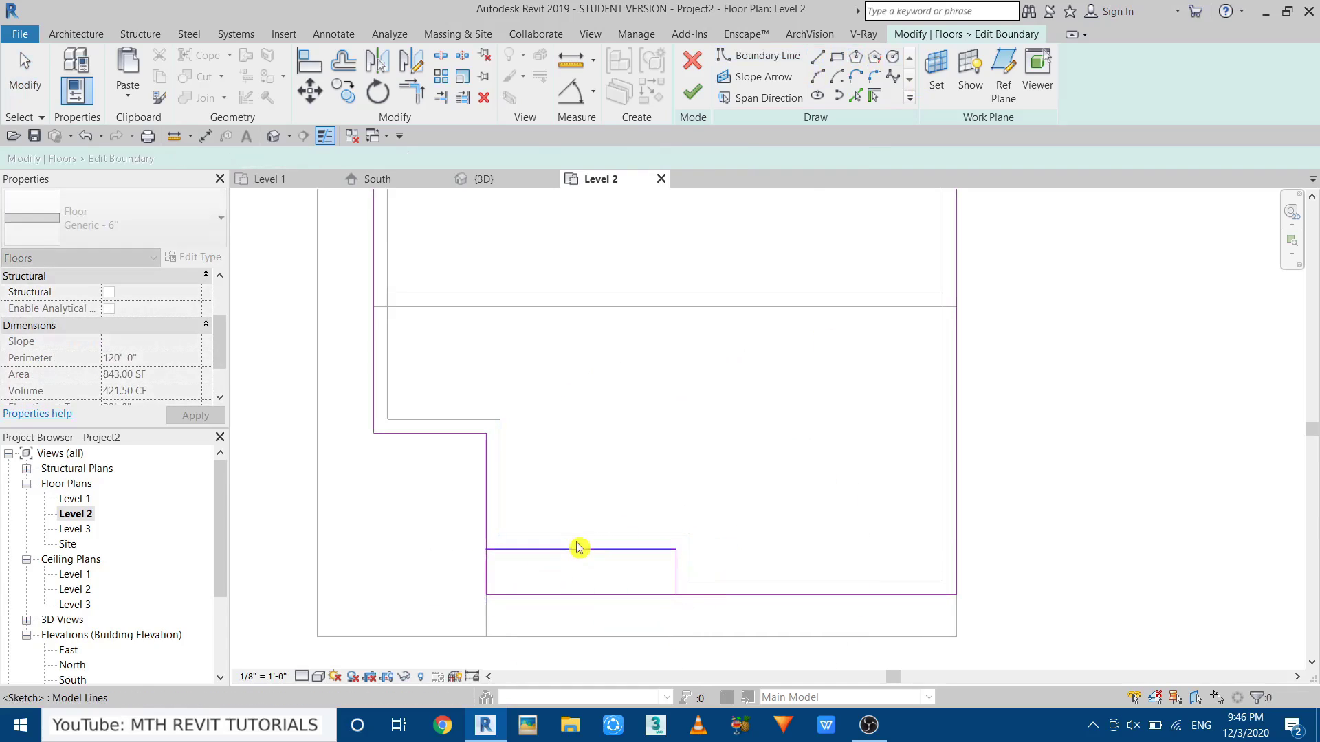
Trim the roof slab's boundary to corners so it follows the stepped south walls, and finish the boundary.
key("t")
key("r")
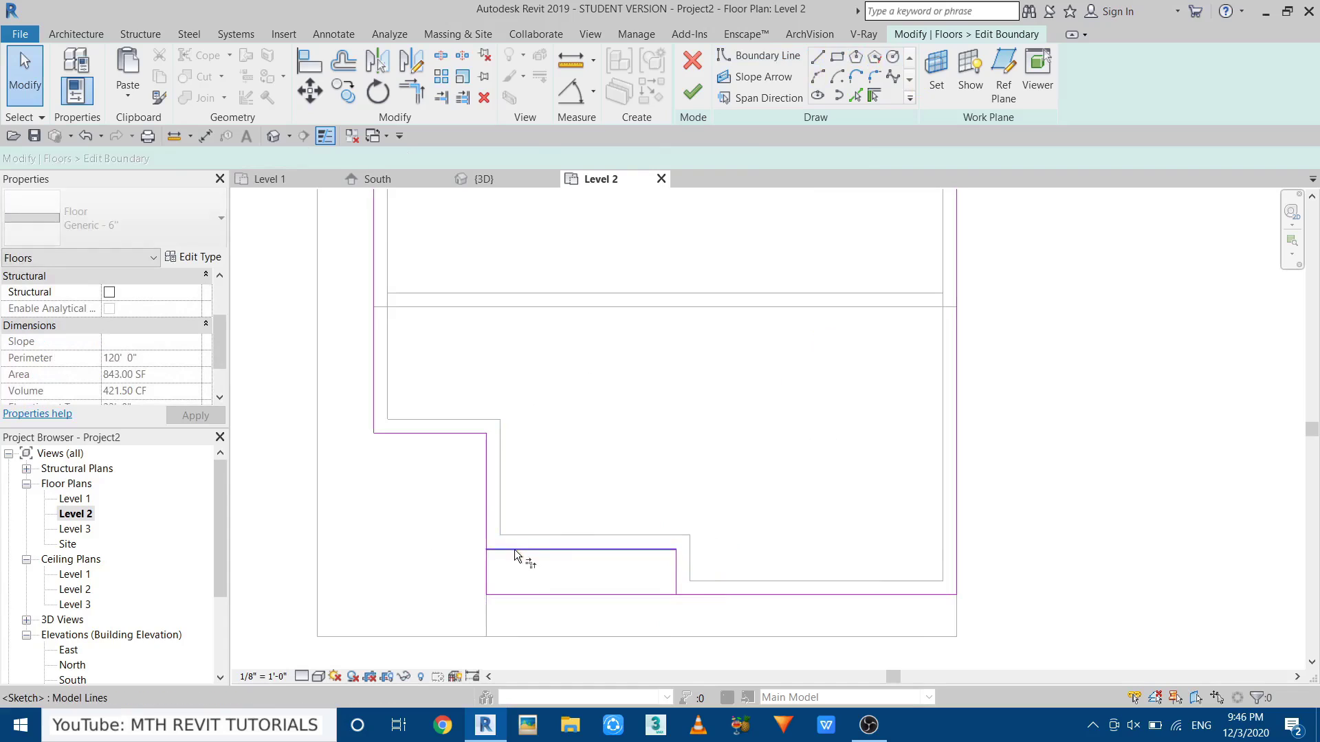
left_click(517, 550)
left_click(711, 595)
scroll(766, 628, "down", 1)
key("Escape")
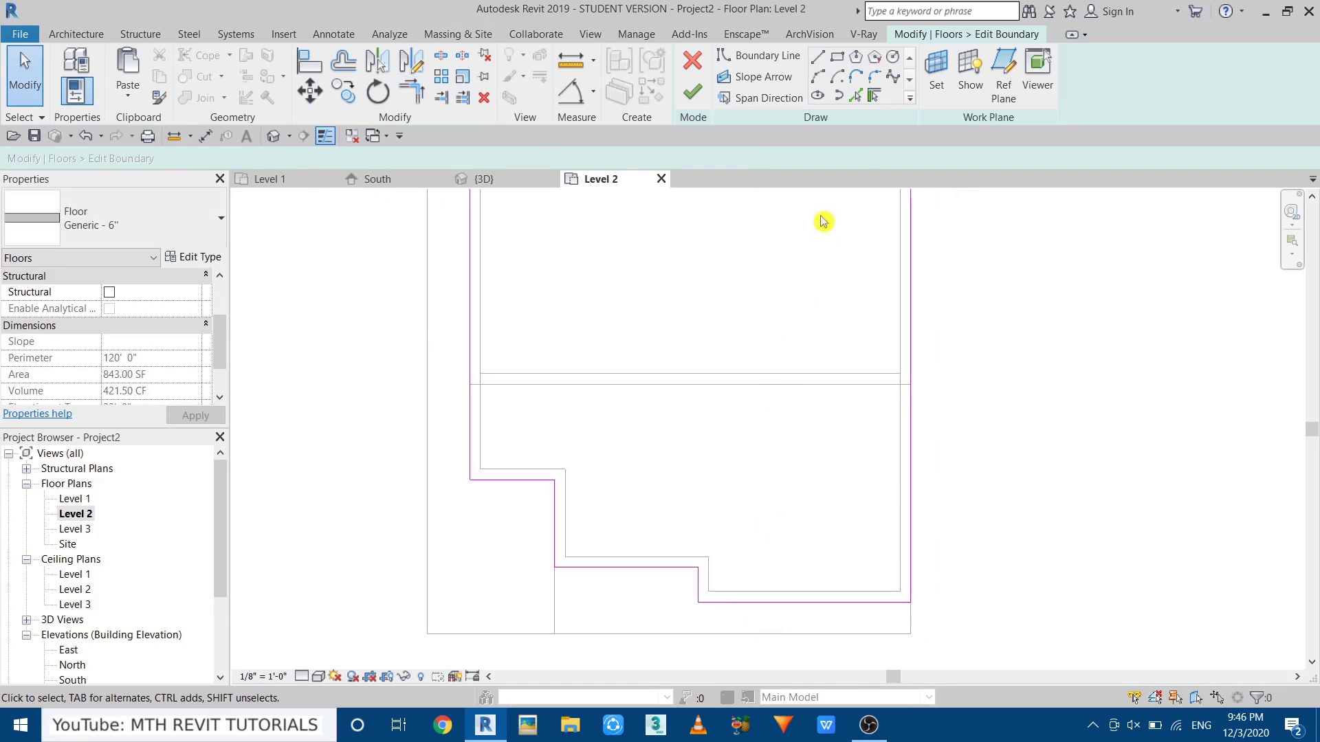
left_click(692, 92)
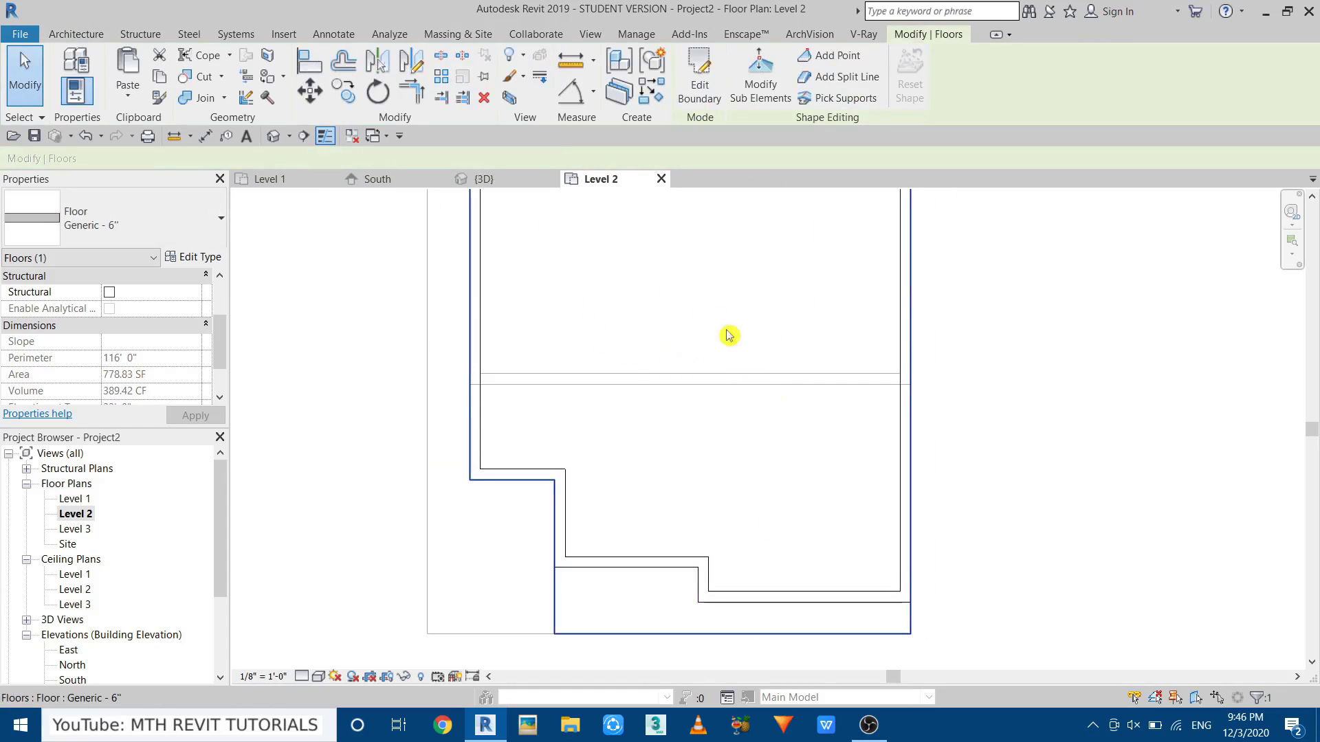
Attach the tops of all Level 2 walls to the Level 3 roof slab in the 3D view.
left_click(484, 179)
middle_click_drag(671, 377, 809, 379, "shift")
left_click_drag(886, 375, 323, 392)
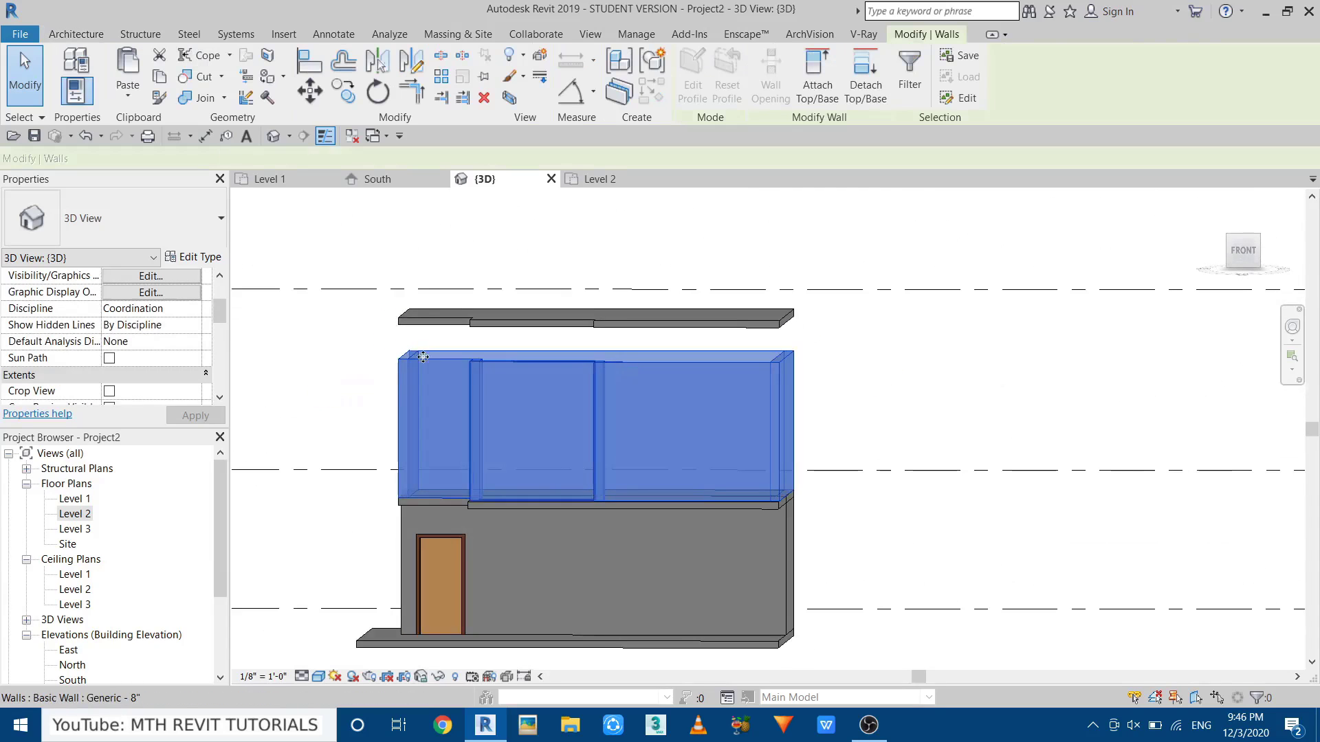
left_click(821, 98)
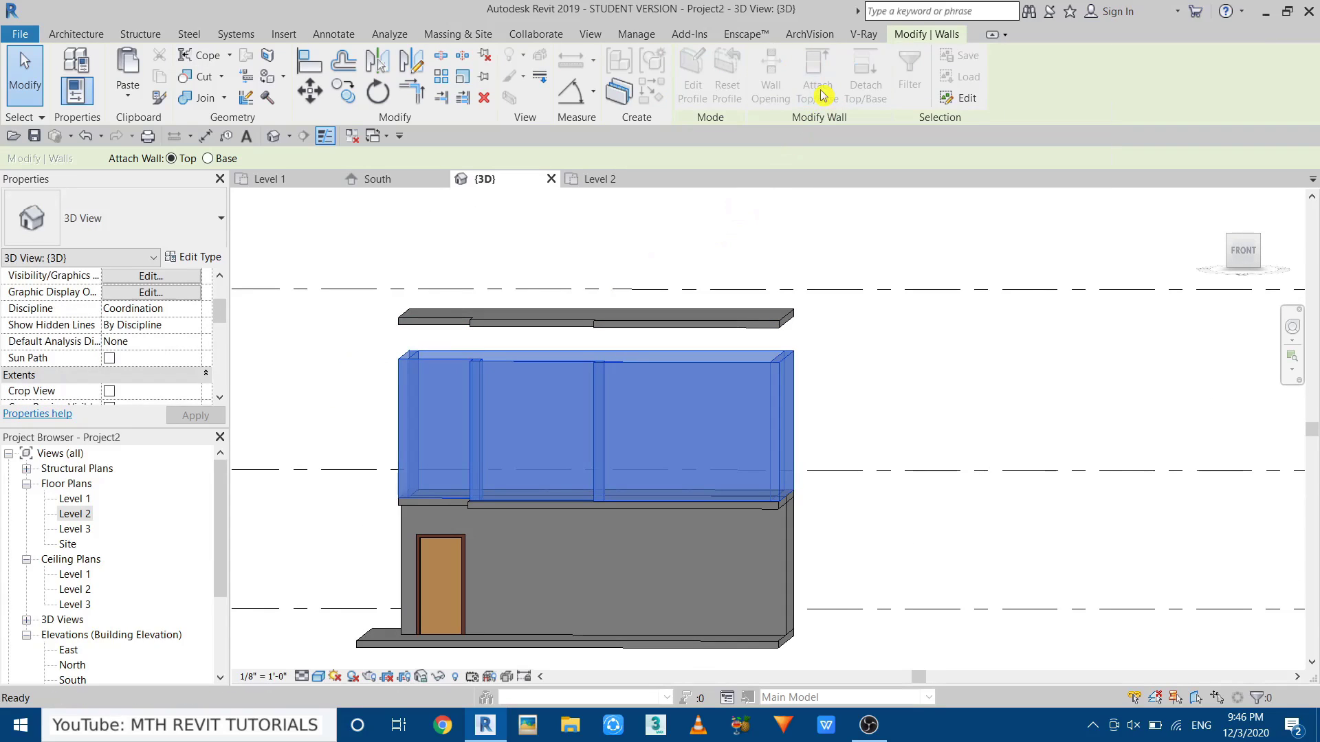
left_click(568, 325)
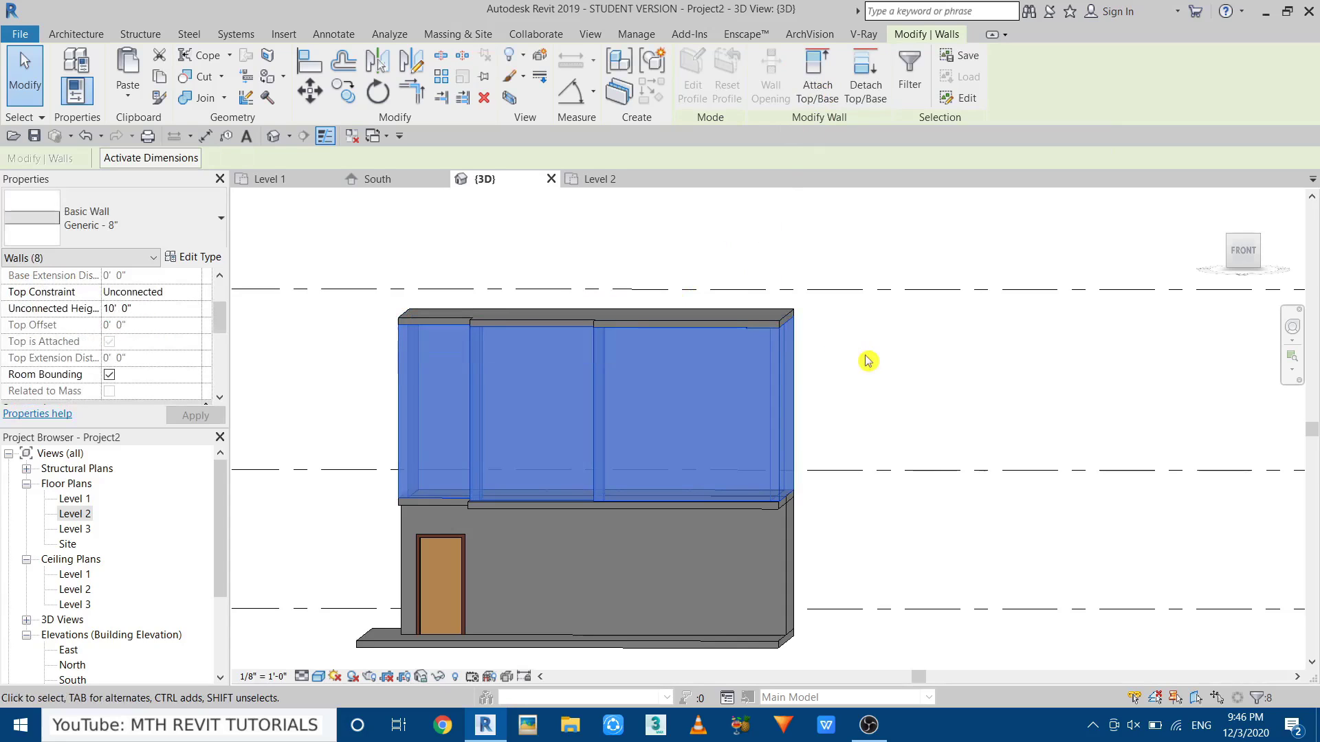
left_click(853, 349)
Start a Curtain Wall 1 wall in the Level 1 plan with a 2' 6" base offset and 5' unconnected height.
middle_click_drag(576, 417, 612, 635, "shift")
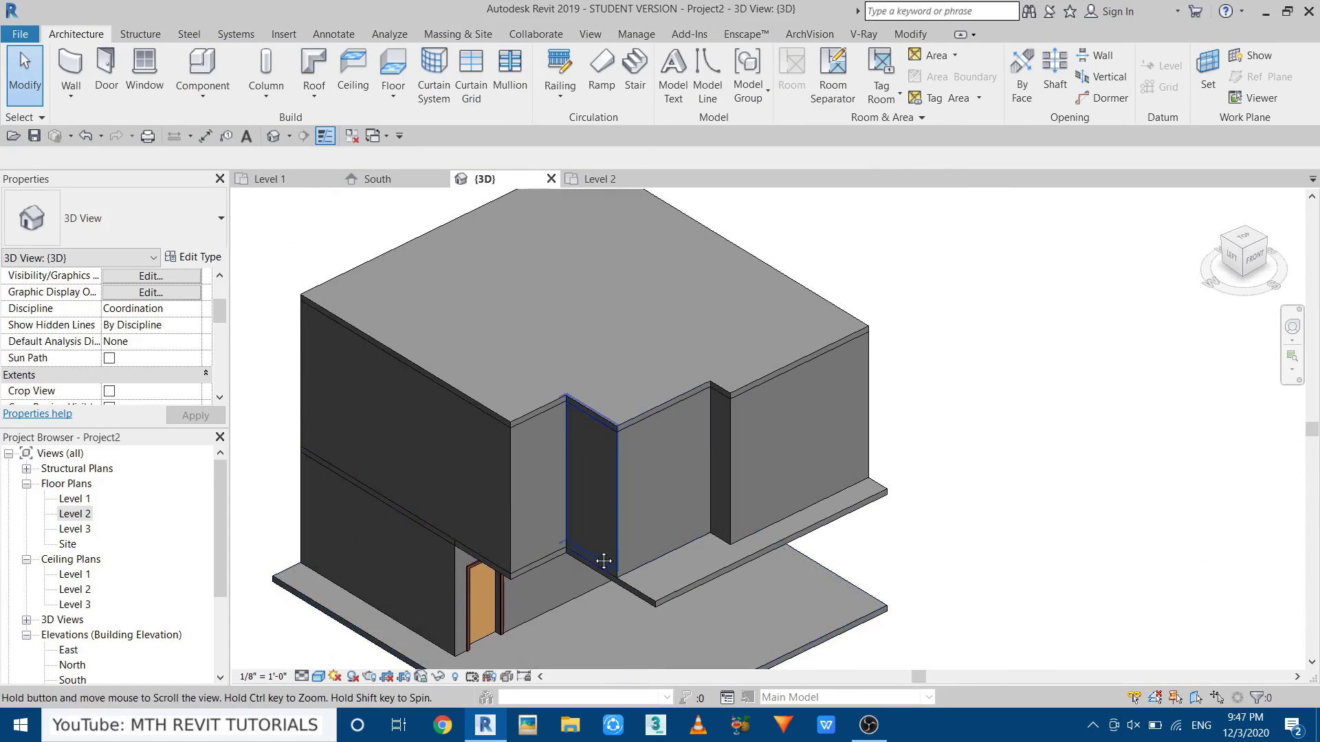
middle_click_drag(604, 560, 579, 487)
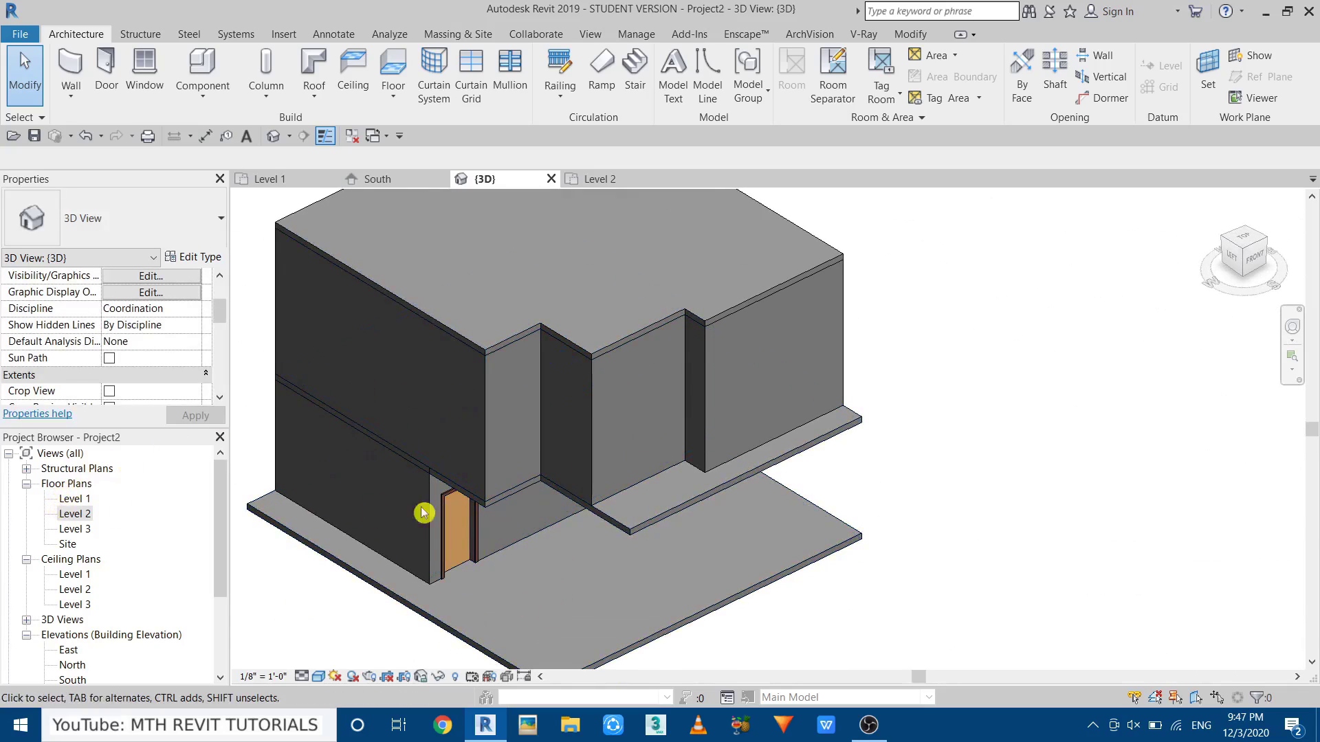
double_click(88, 500)
middle_click_drag(664, 337, 648, 363)
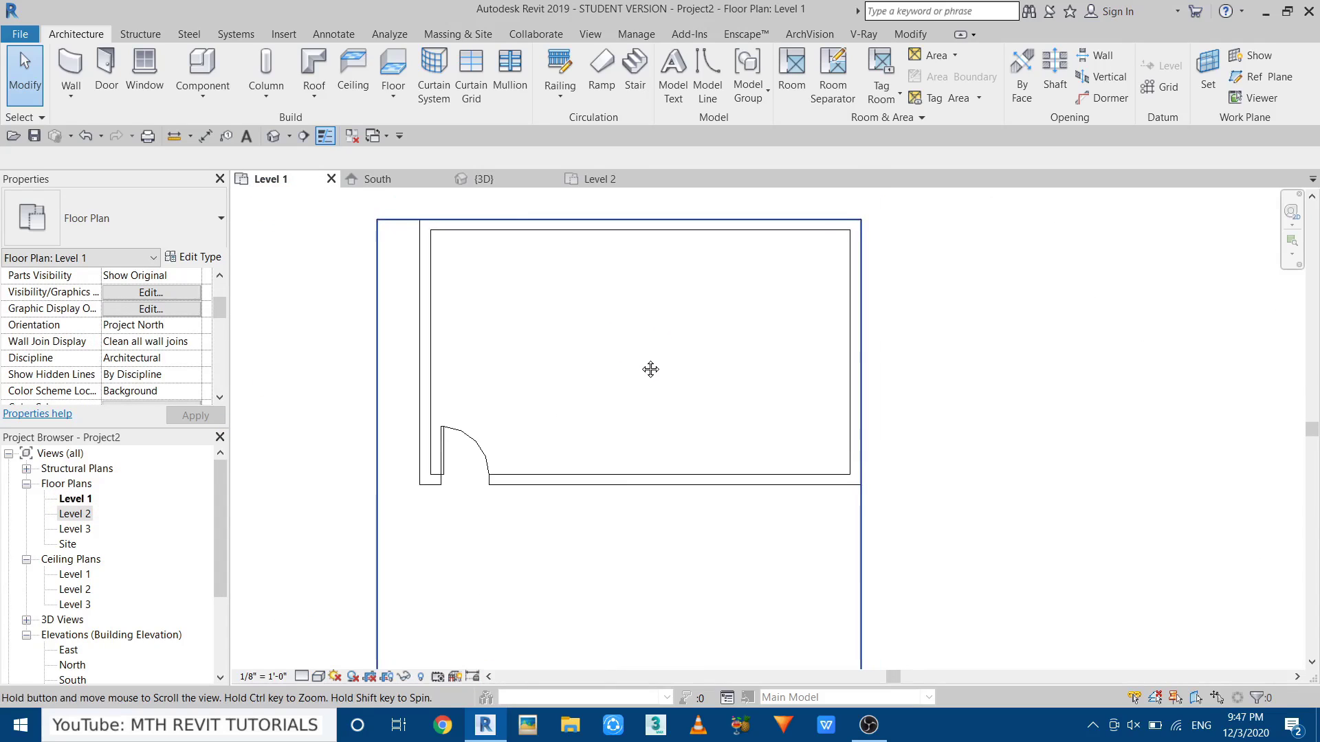
left_click(71, 73)
left_click(124, 226)
scroll(144, 447, "down", 5)
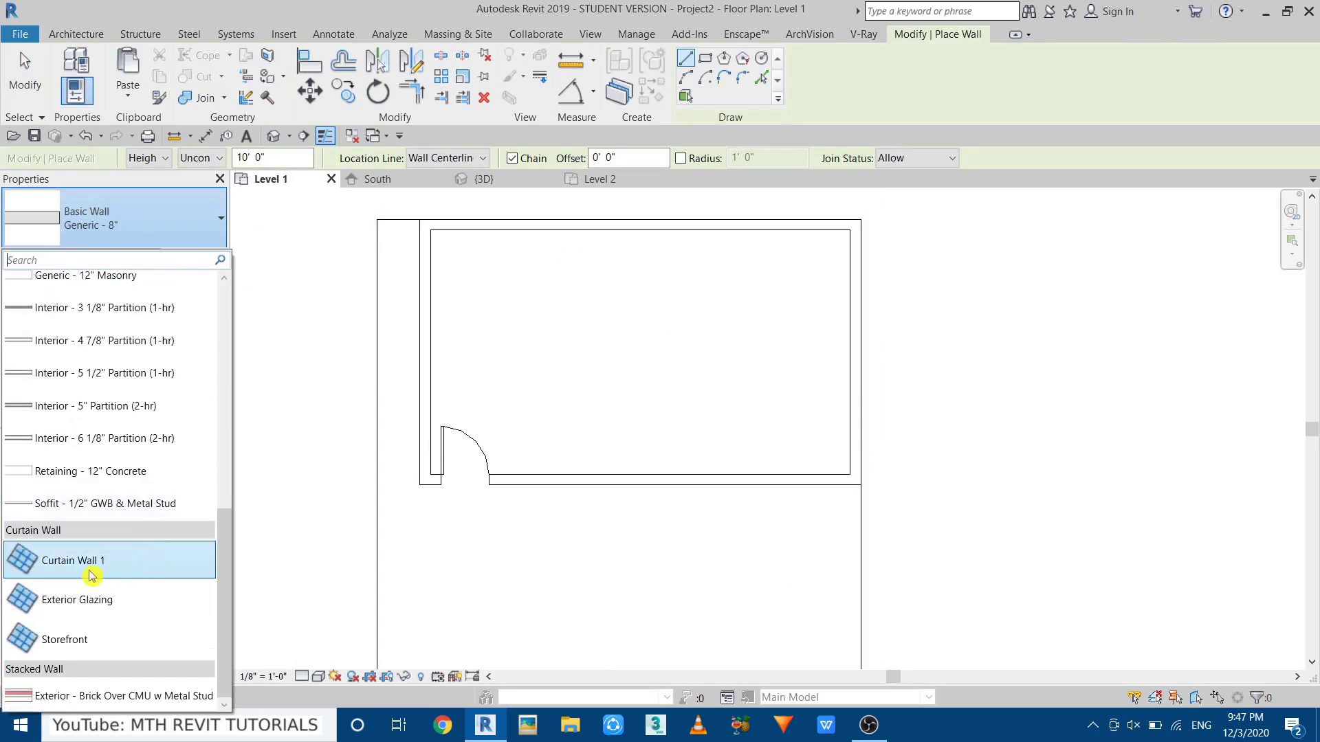
left_click(49, 560)
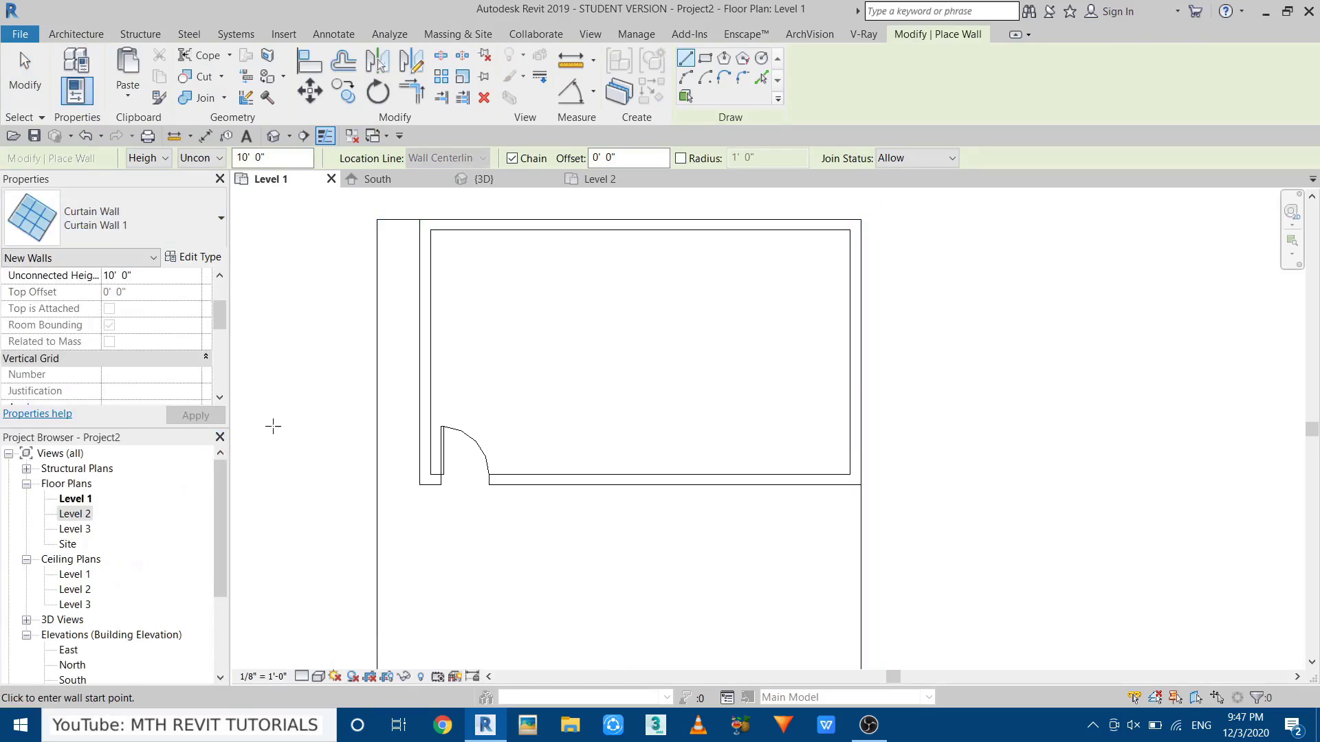
scroll(158, 345, "up", 3)
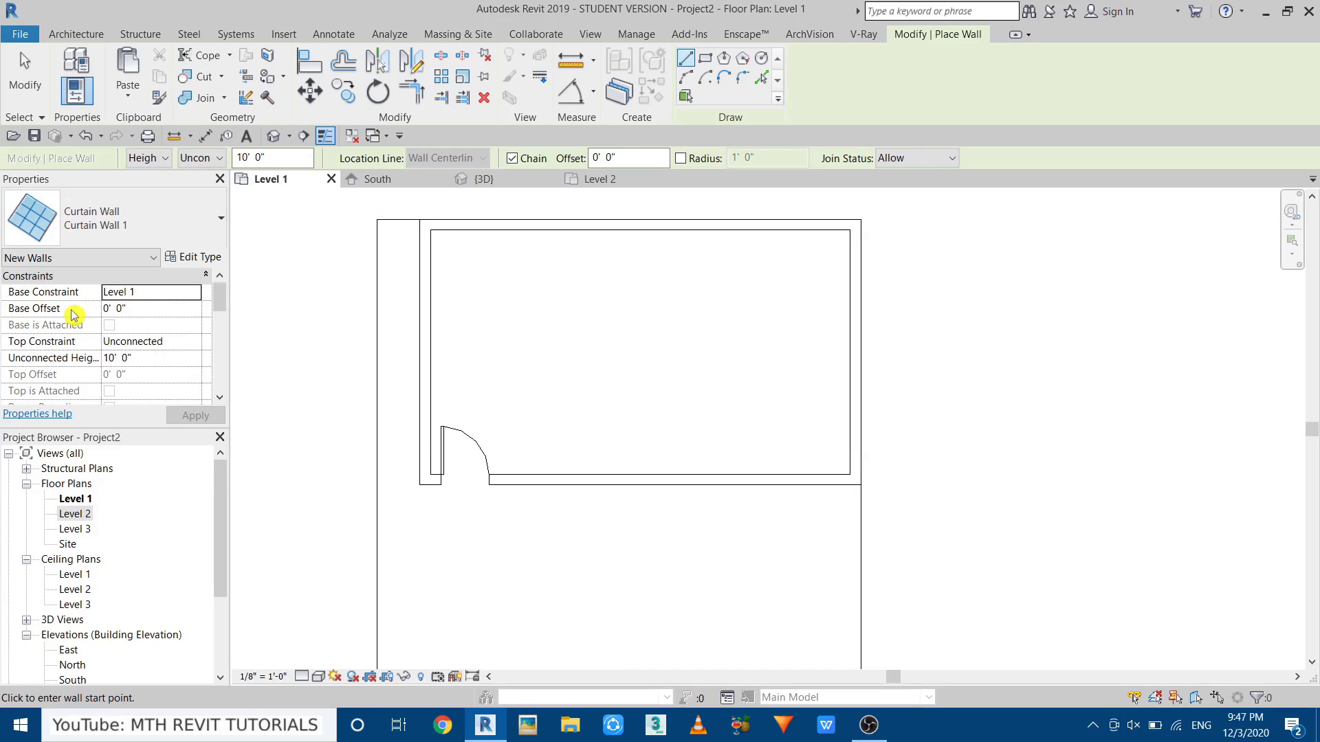
left_click(157, 310)
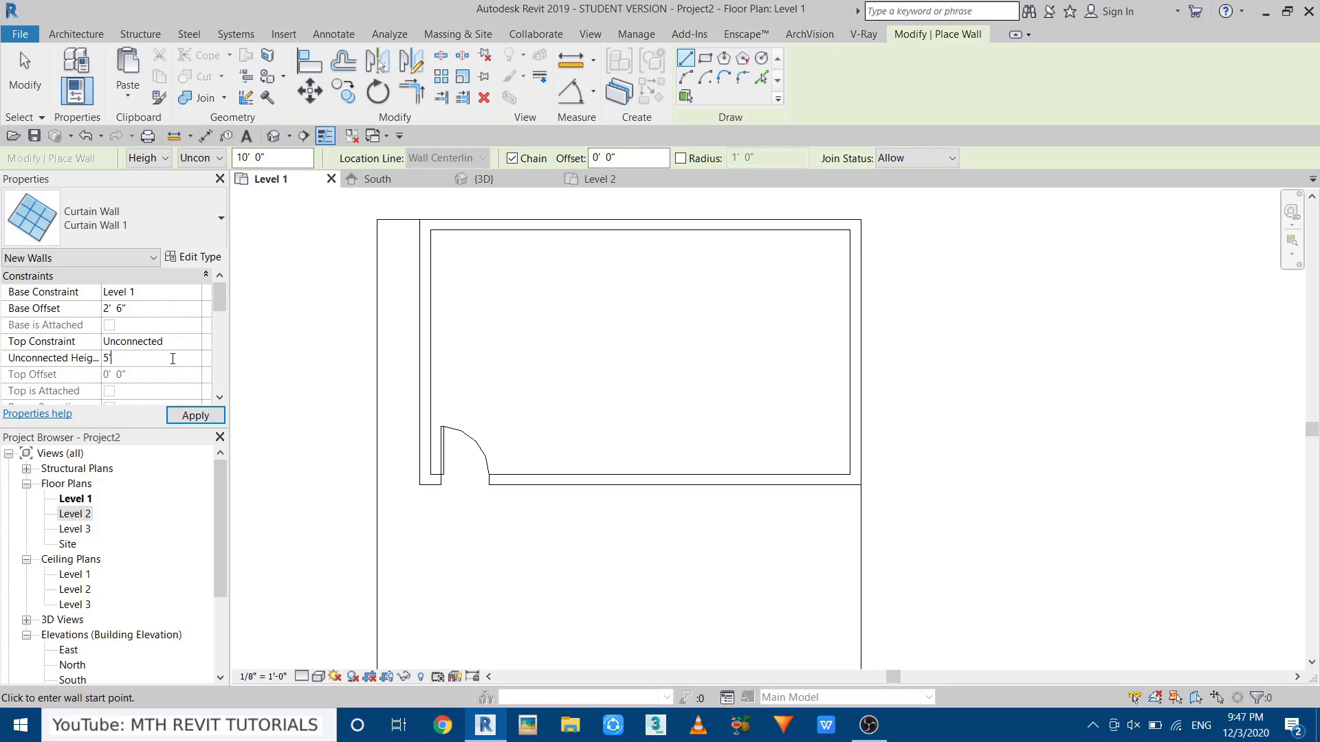
key("Return")
Draw a 3' long curtain wall in the south wall east of the door, starting 6' from the wall's west end.
scroll(574, 482, "up", 3)
middle_click_drag(471, 474, 540, 469)
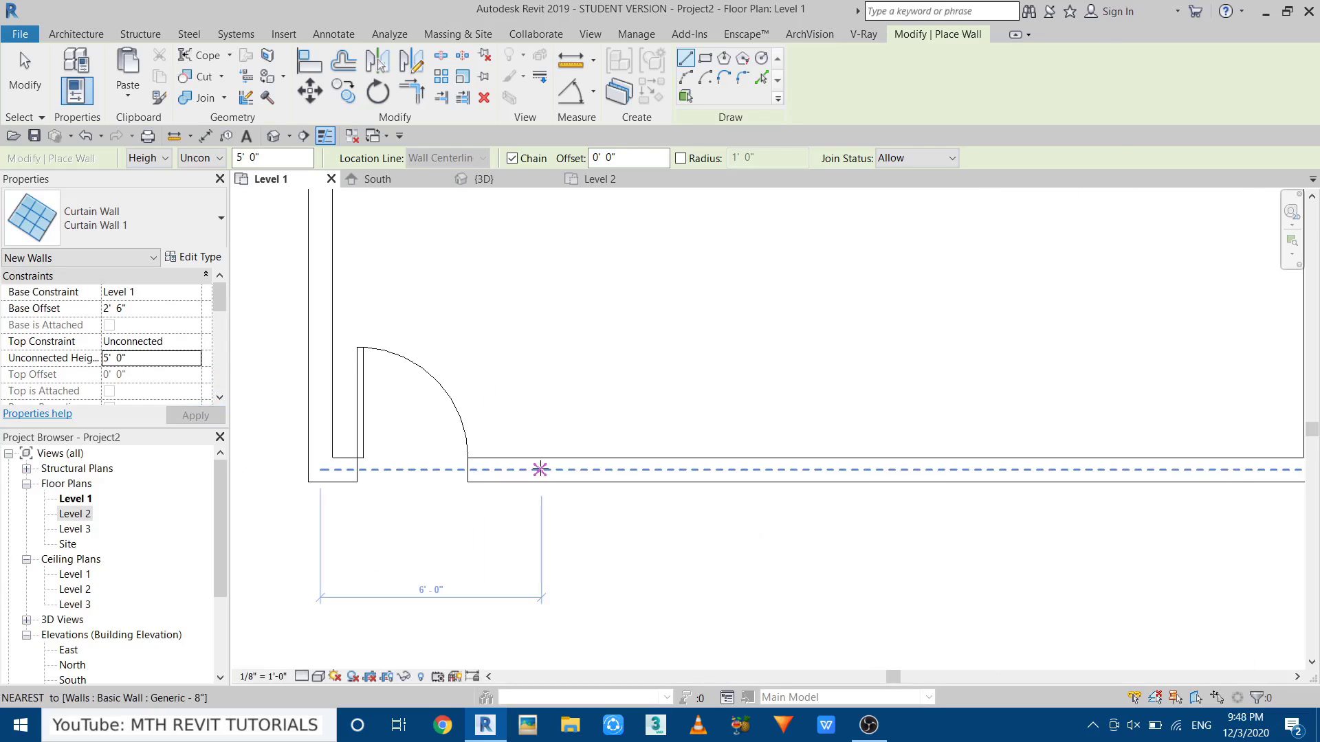
left_click(540, 470)
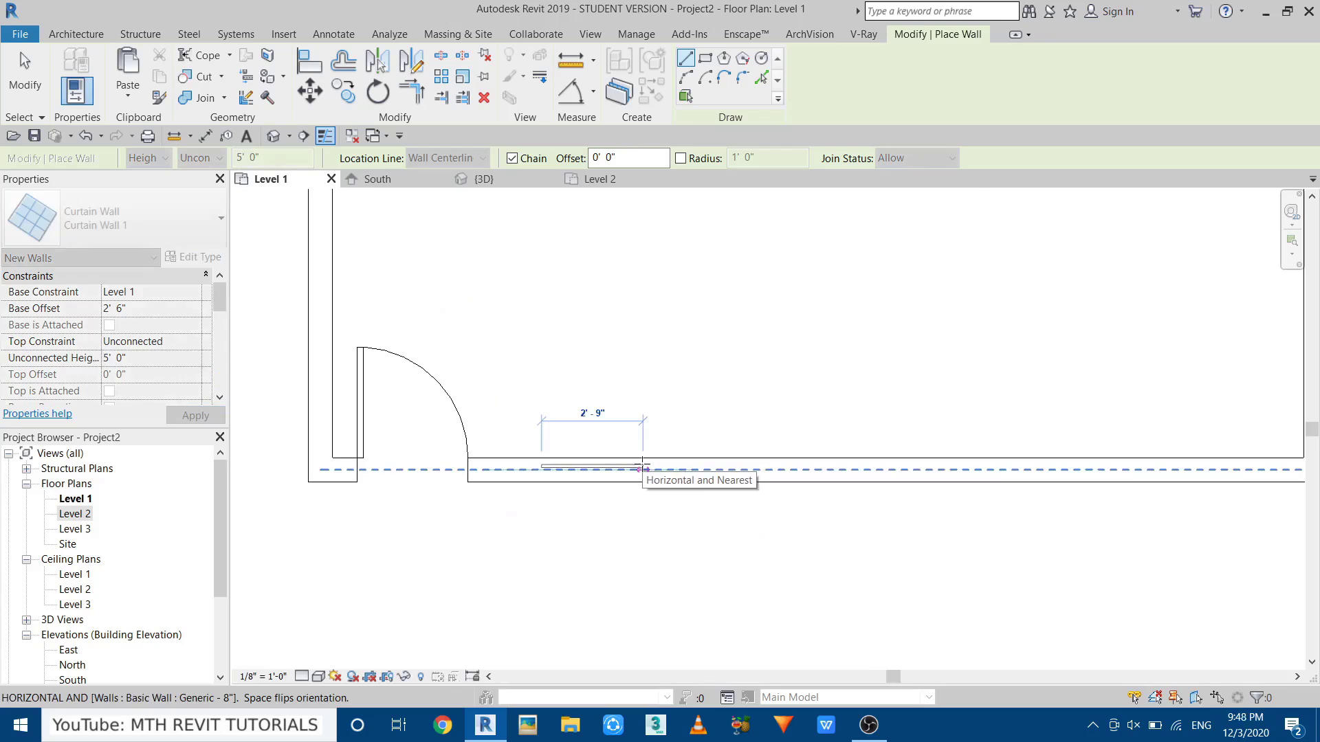
type("3'")
key("Return")
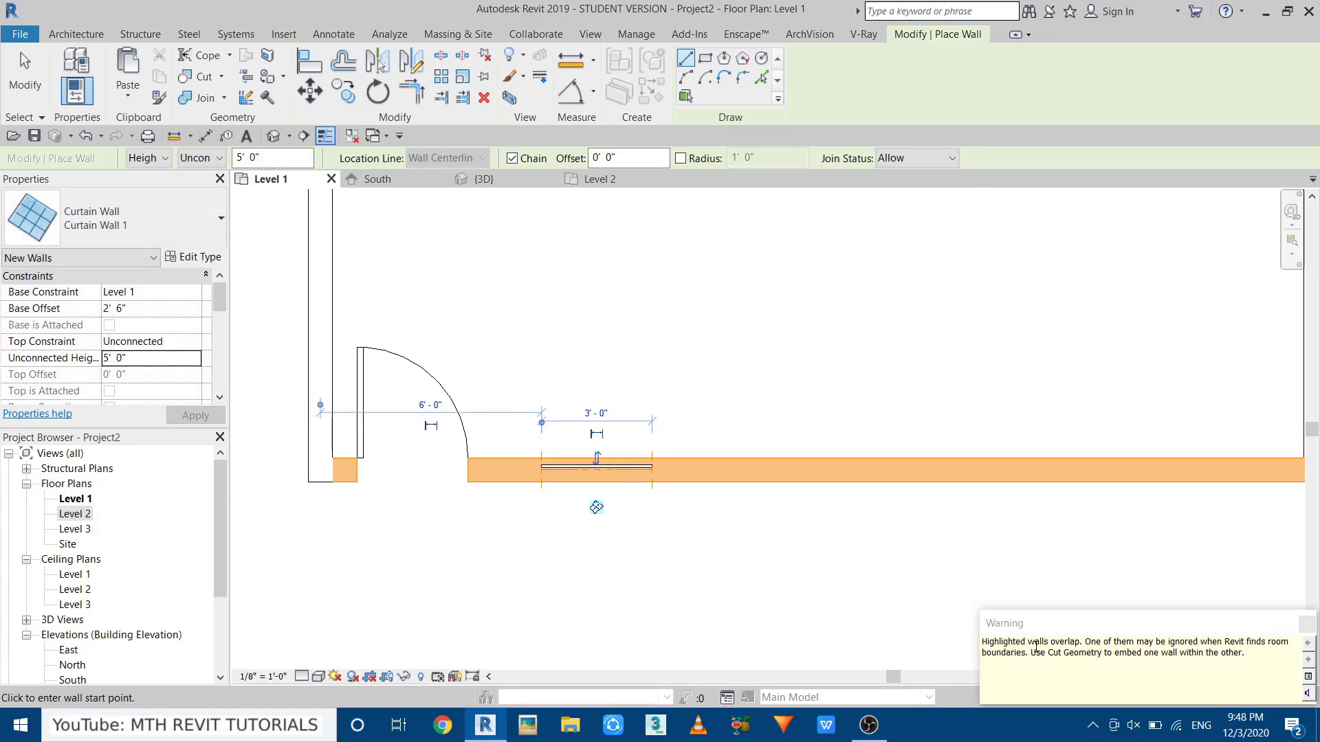
Turn on Automatically Embed for the Curtain Wall 1 type so it cuts into the host wall.
left_click_drag(1081, 645, 963, 650)
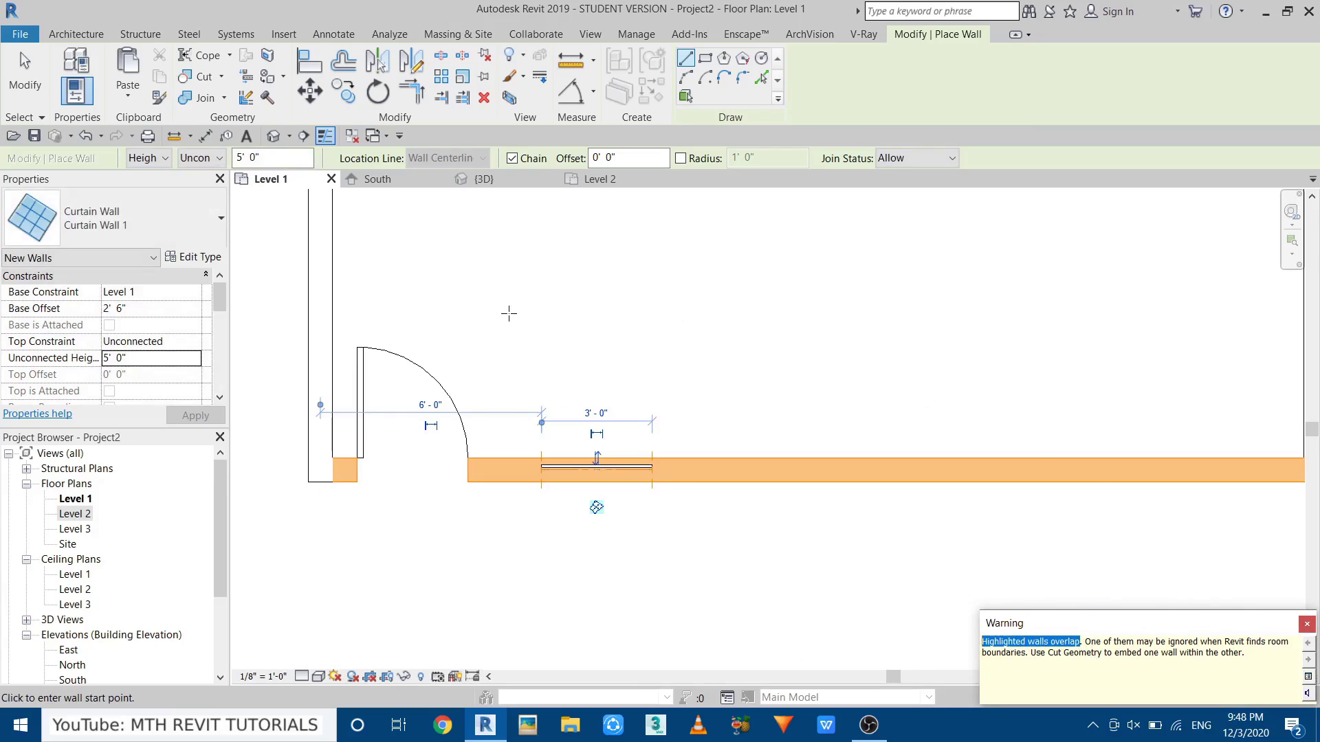
left_click(199, 258)
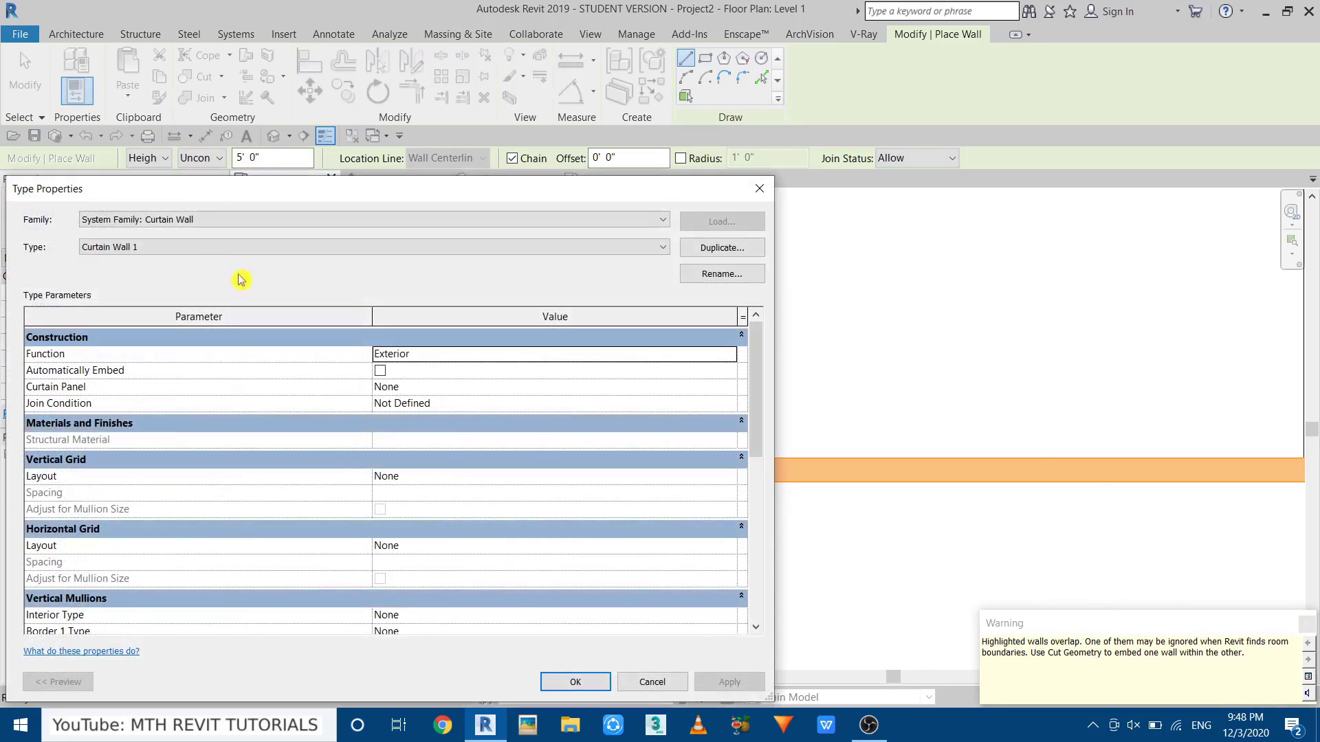
mouse_move(291, 374)
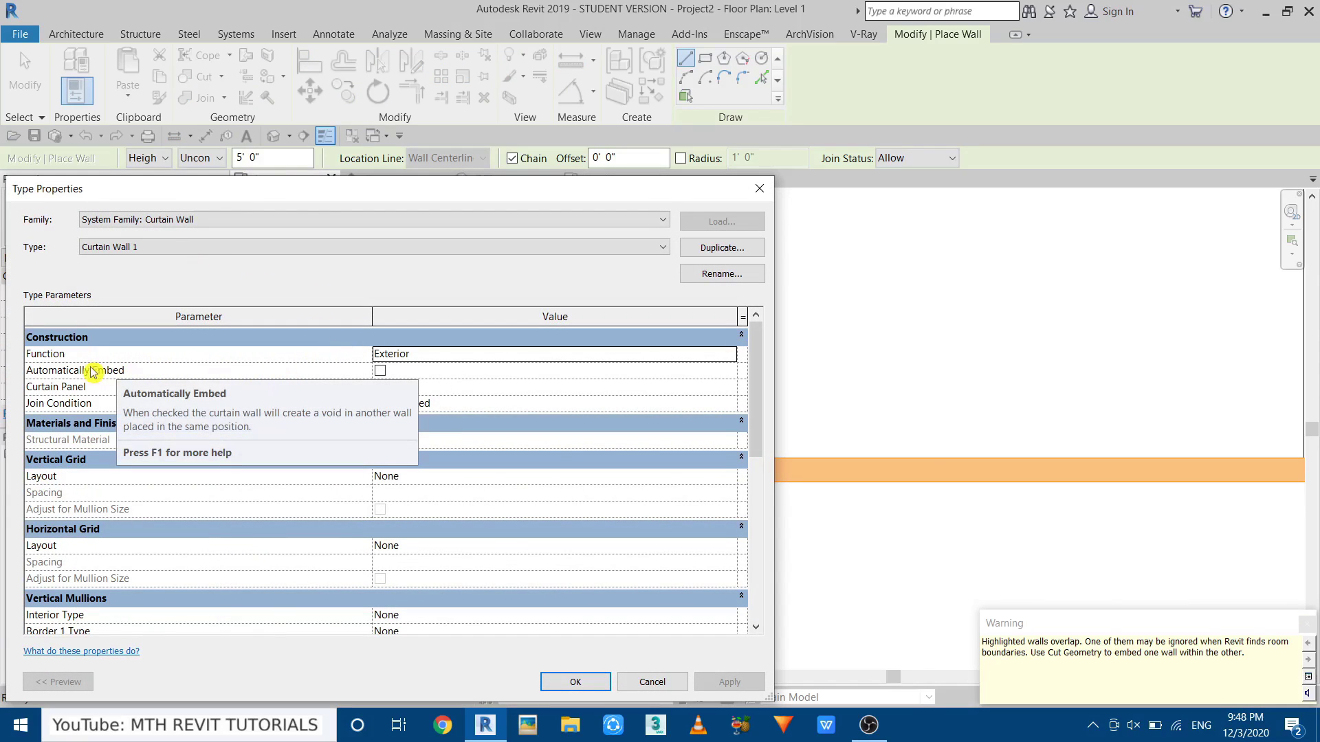
left_click(381, 371)
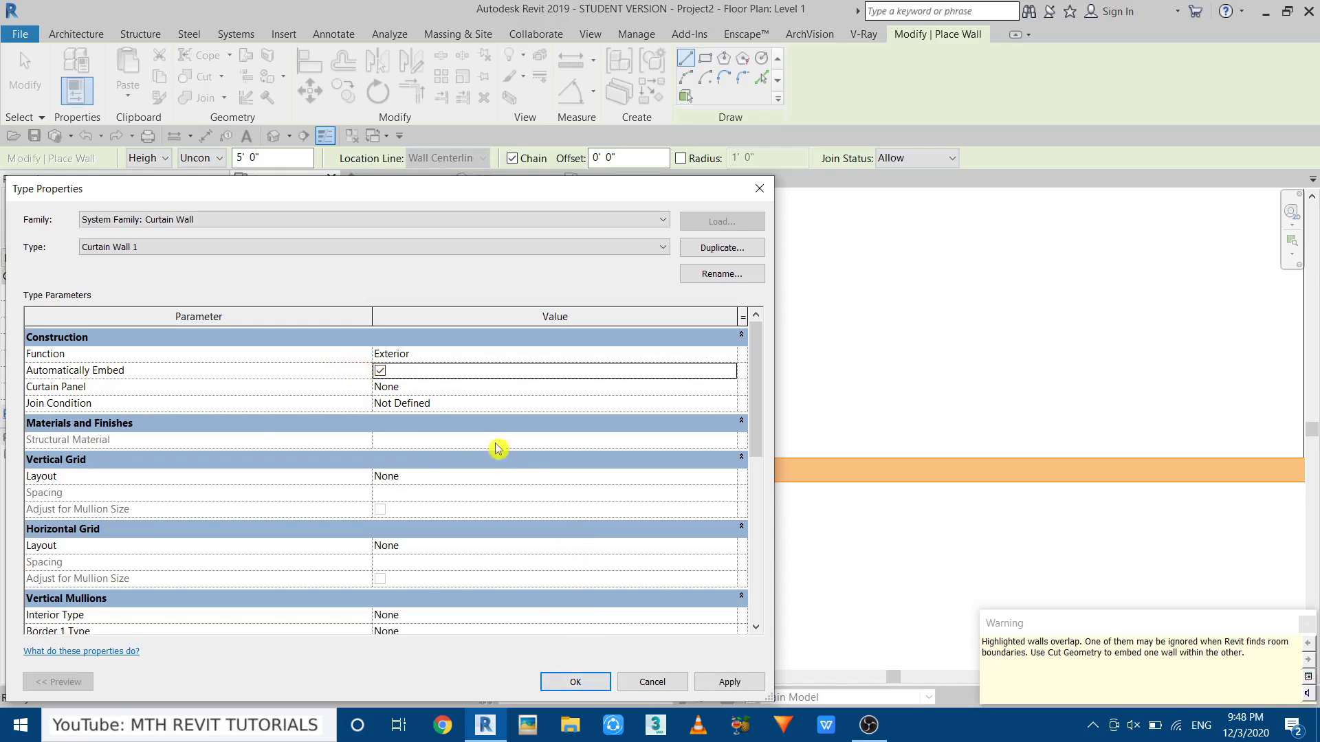
left_click(588, 683)
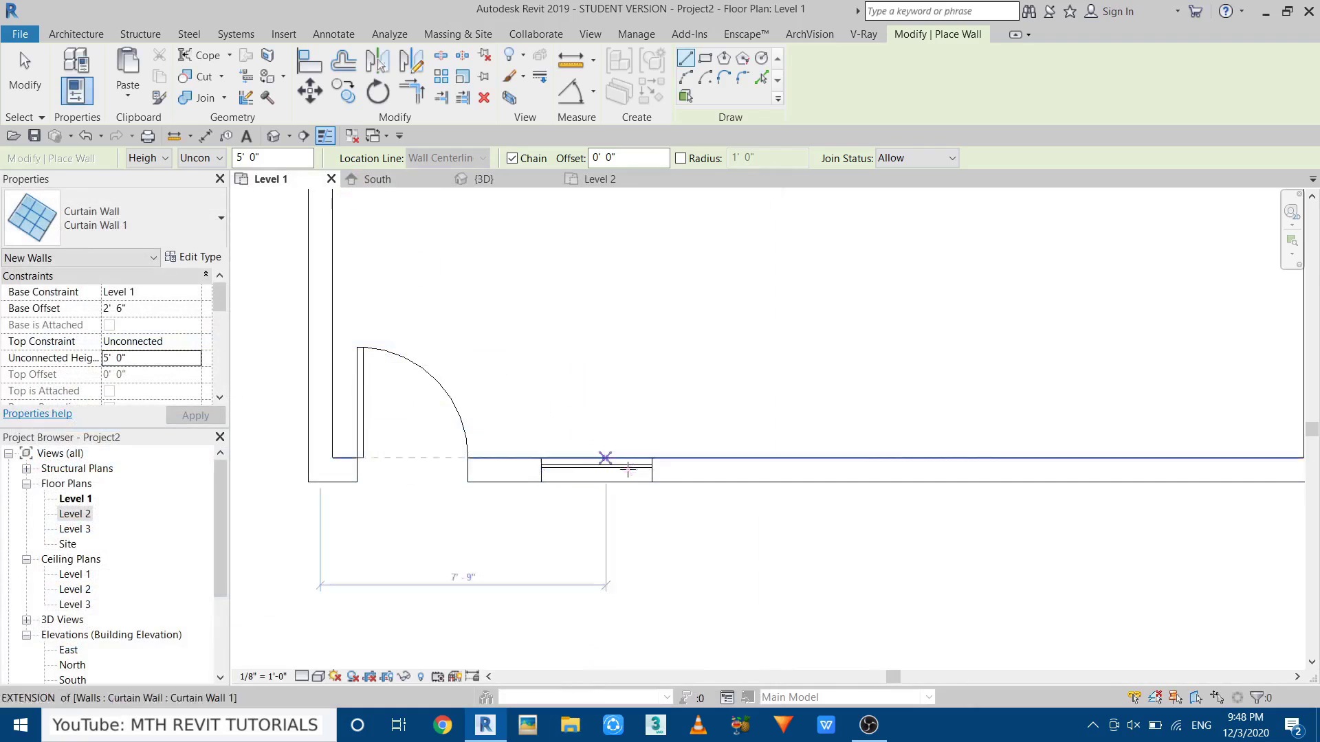
key("Escape")
key("Escape")
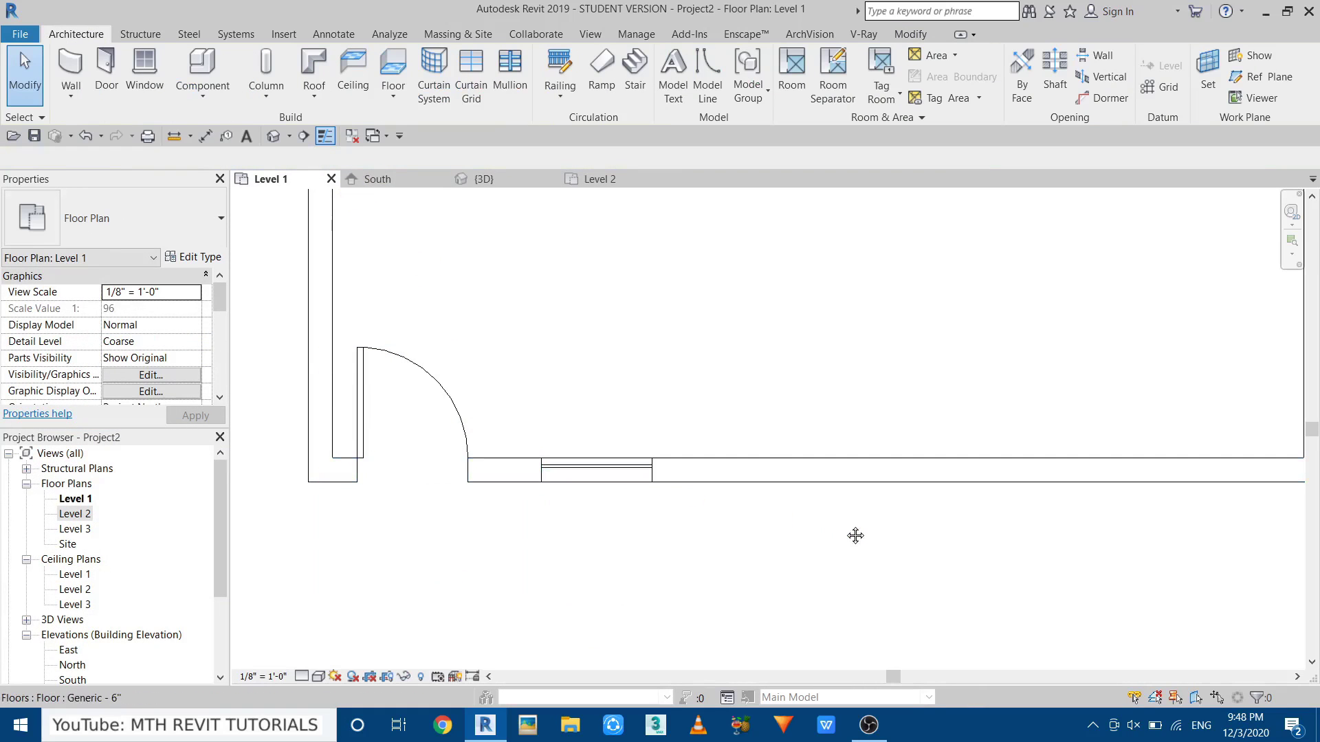
Draw a similar curtain wall 12' long eastward from the midpoint of the Level 1 south wall.
middle_click_drag(814, 524, 708, 533)
left_click(517, 484)
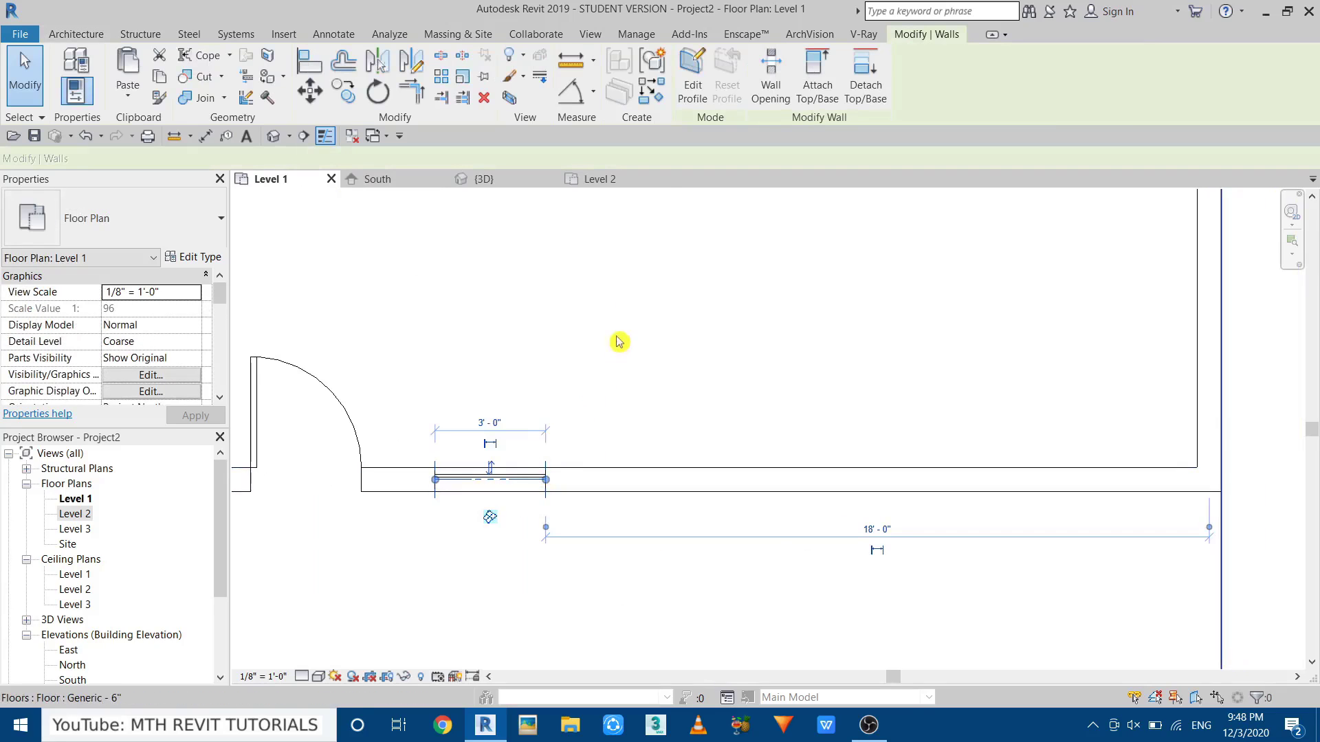
left_click(651, 90)
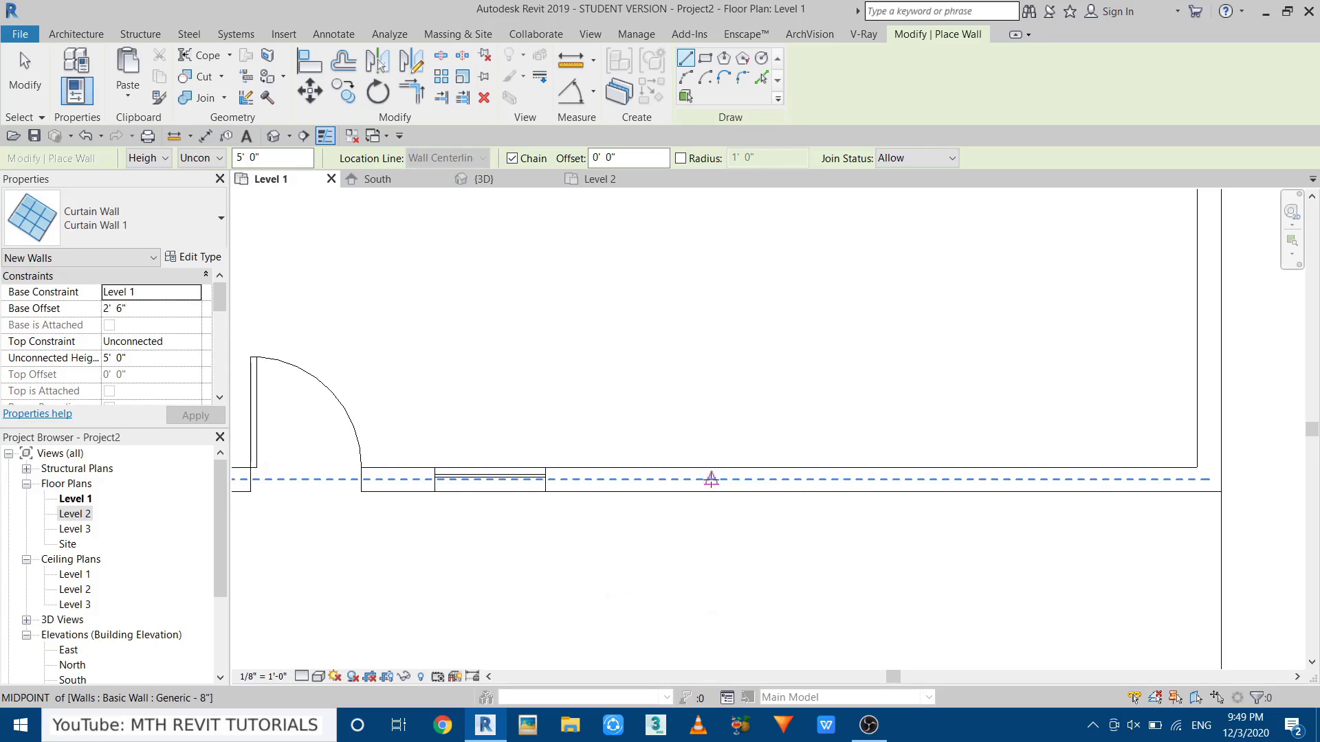
left_click(715, 481)
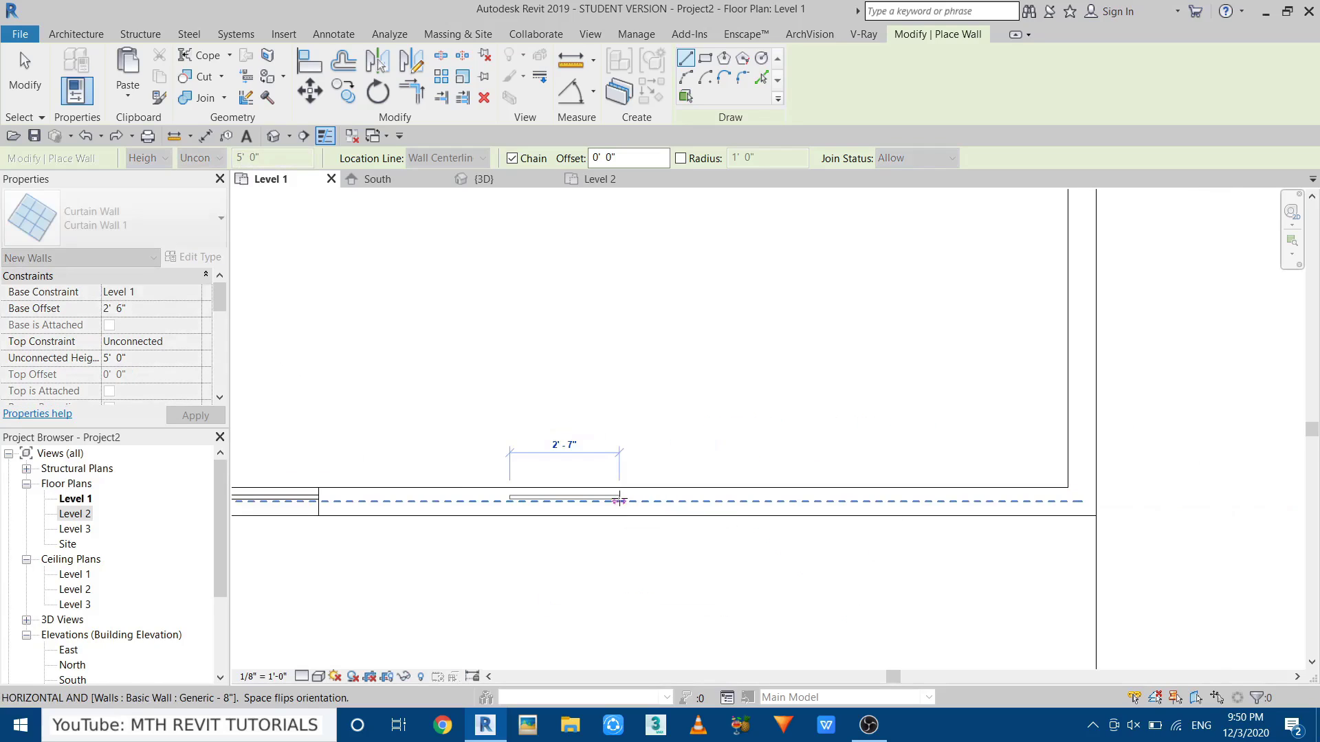
type("12'")
key("Return")
key("Escape")
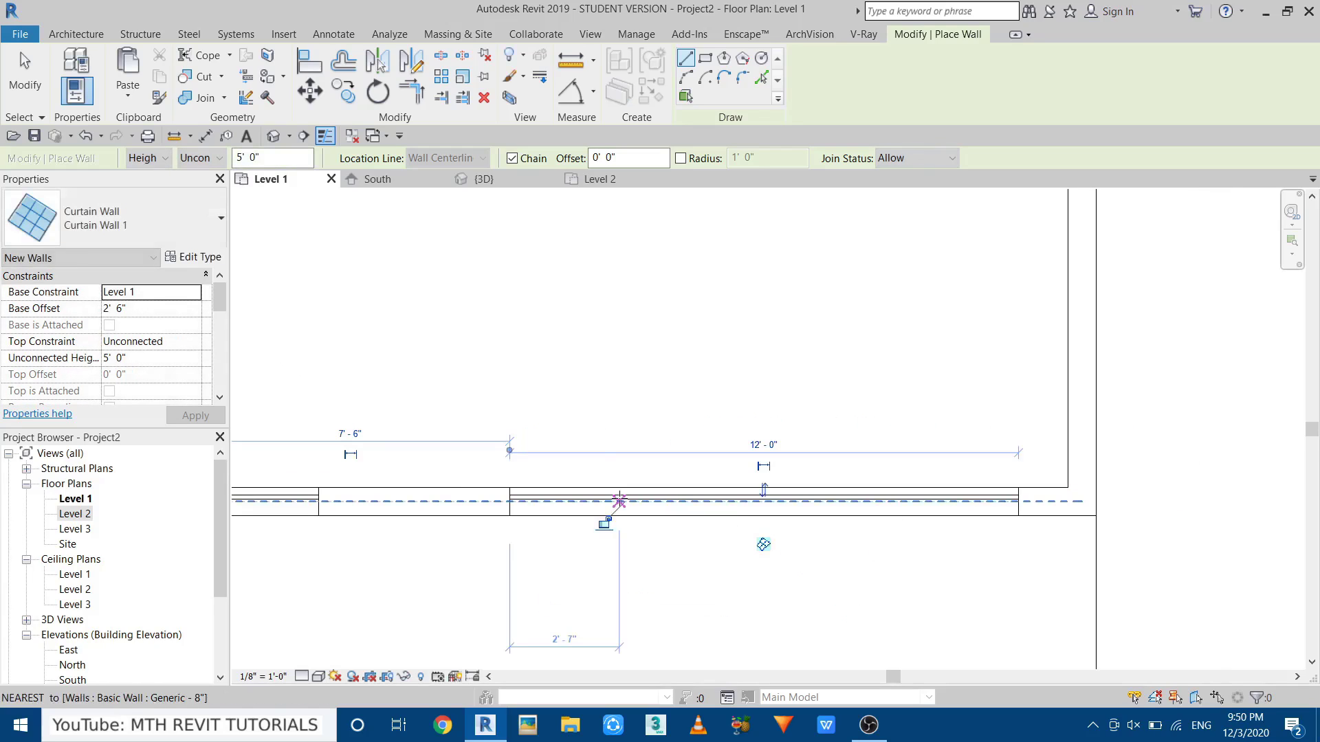
right_click(577, 379)
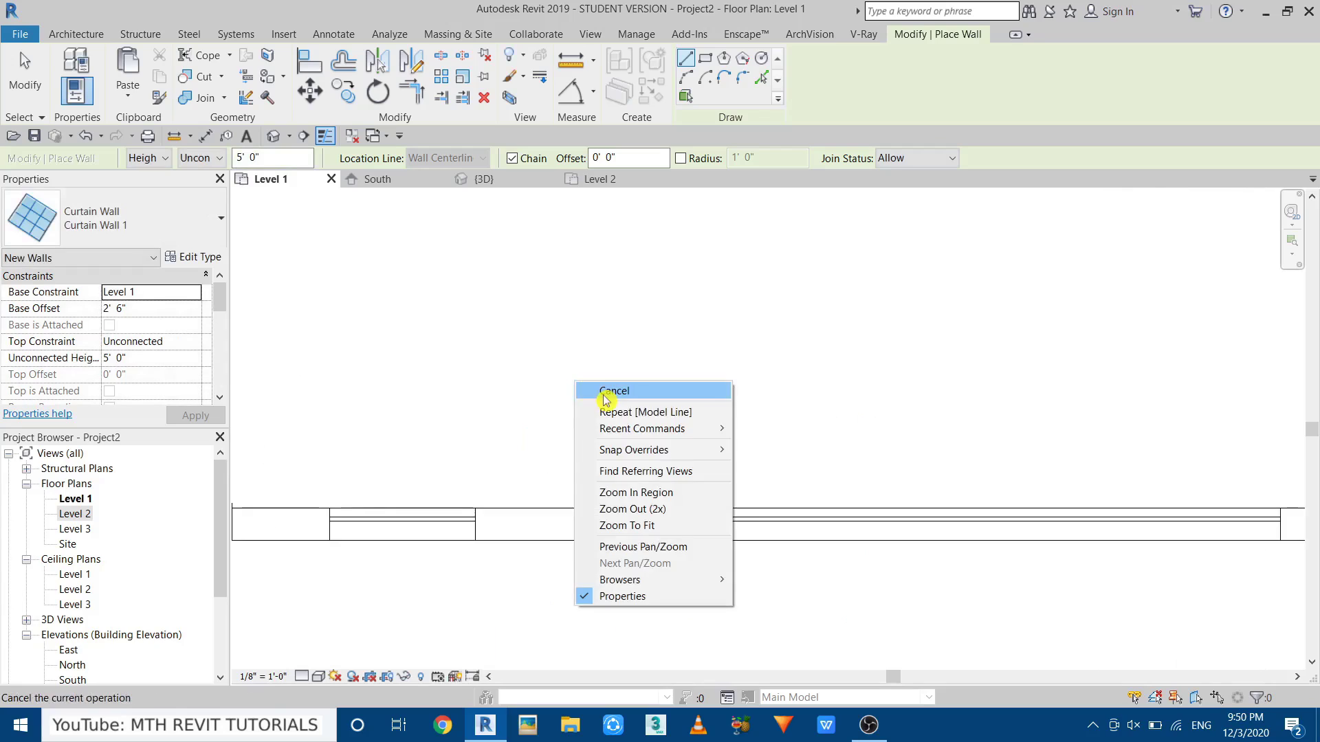
left_click(619, 403)
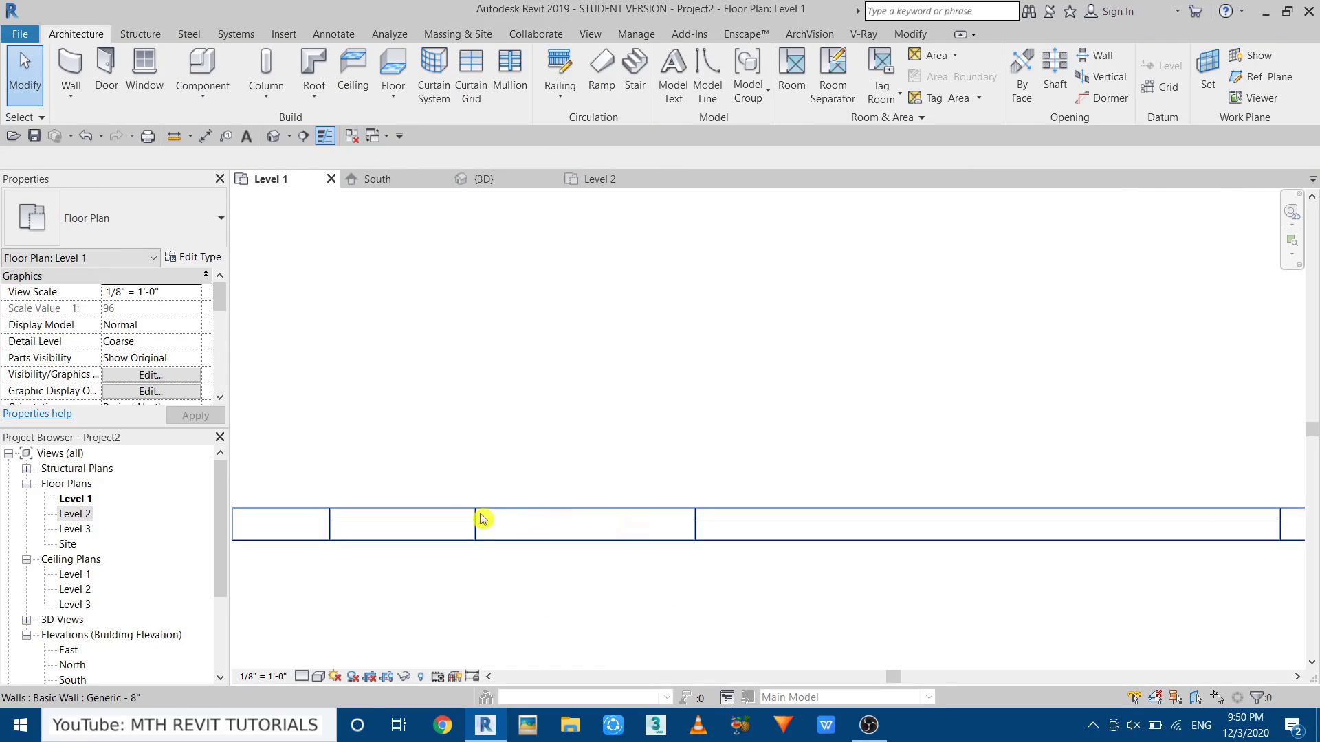
Draw a 4' 6" model line from the 3' window's east end to the 12' window's west end.
left_click(707, 72)
scroll(463, 548, "up", 2)
left_click(482, 524)
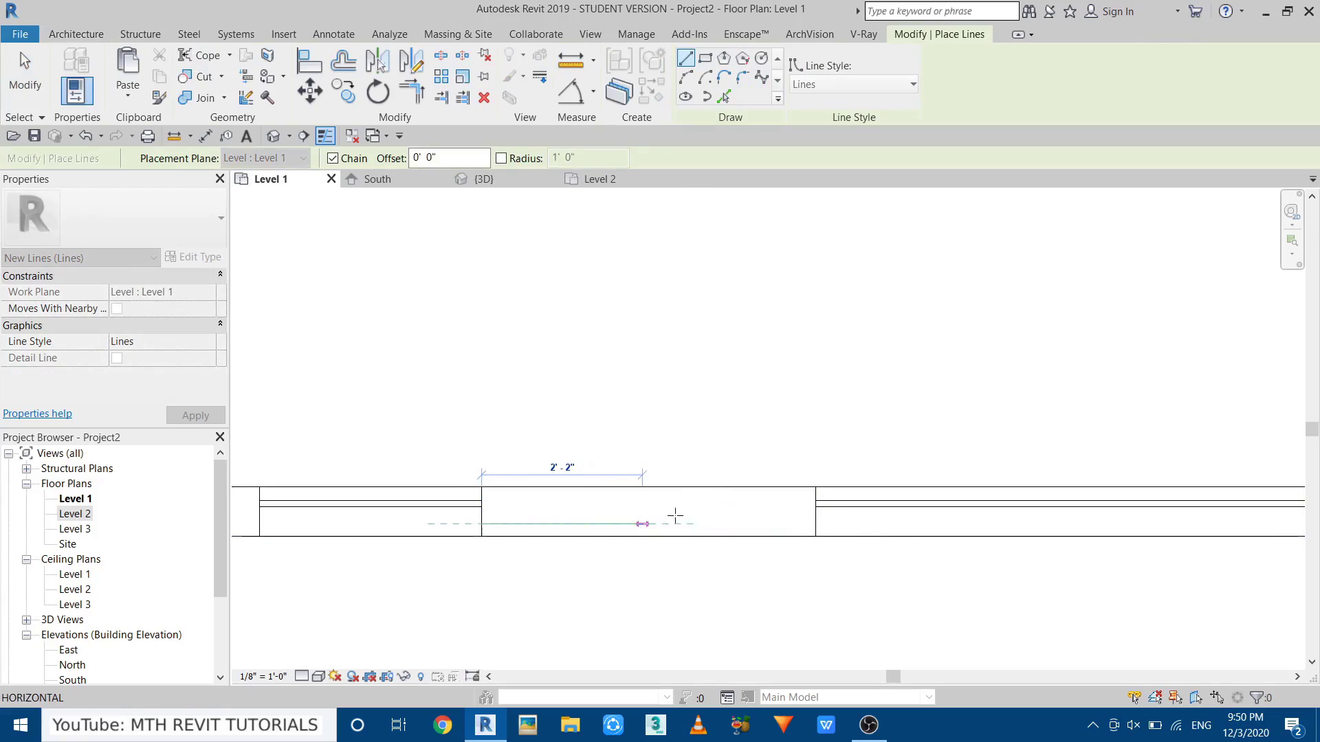
type("4")
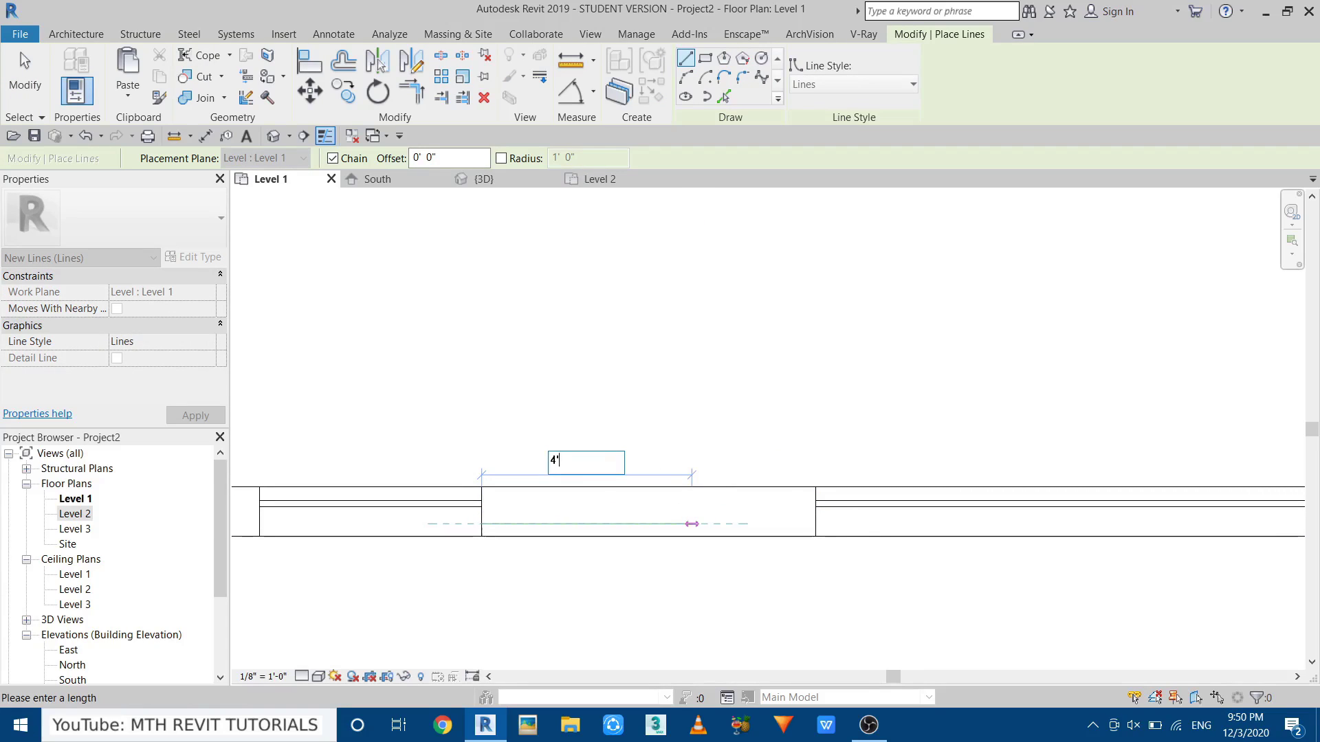
type("'")
key("Return")
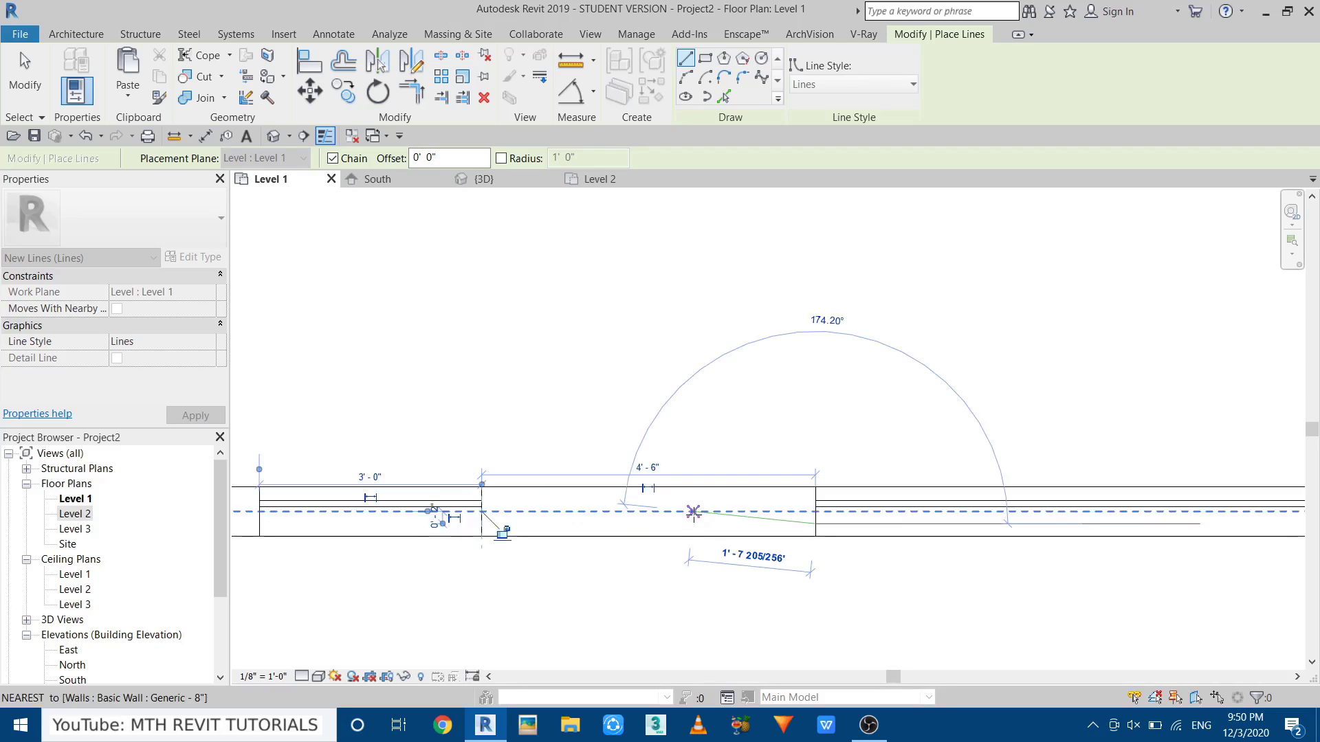
scroll(814, 534, "up", 3)
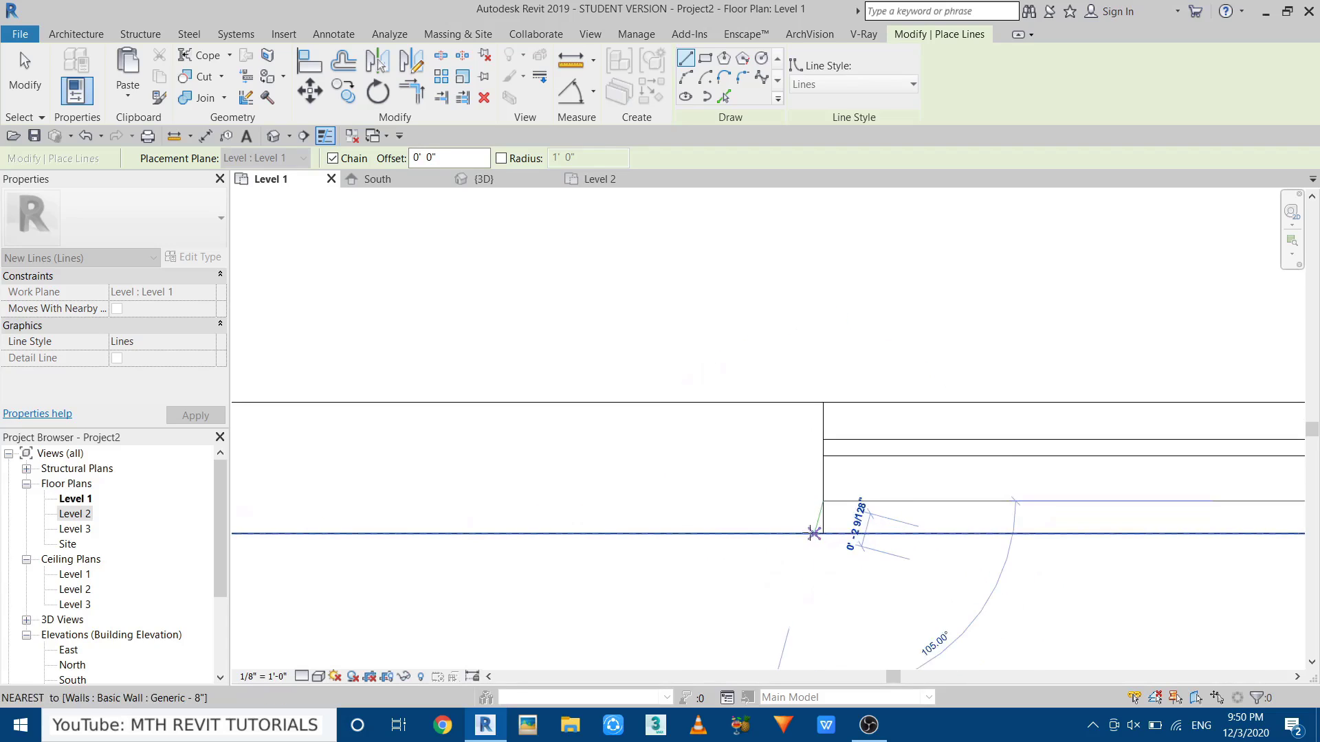
scroll(813, 535, "down", 2)
key("Escape")
key("Escape")
Measure the gap between the 3' and 12' curtain walls using the longer one's temporary dimension.
left_click(763, 506)
scroll(688, 482, "down", 3)
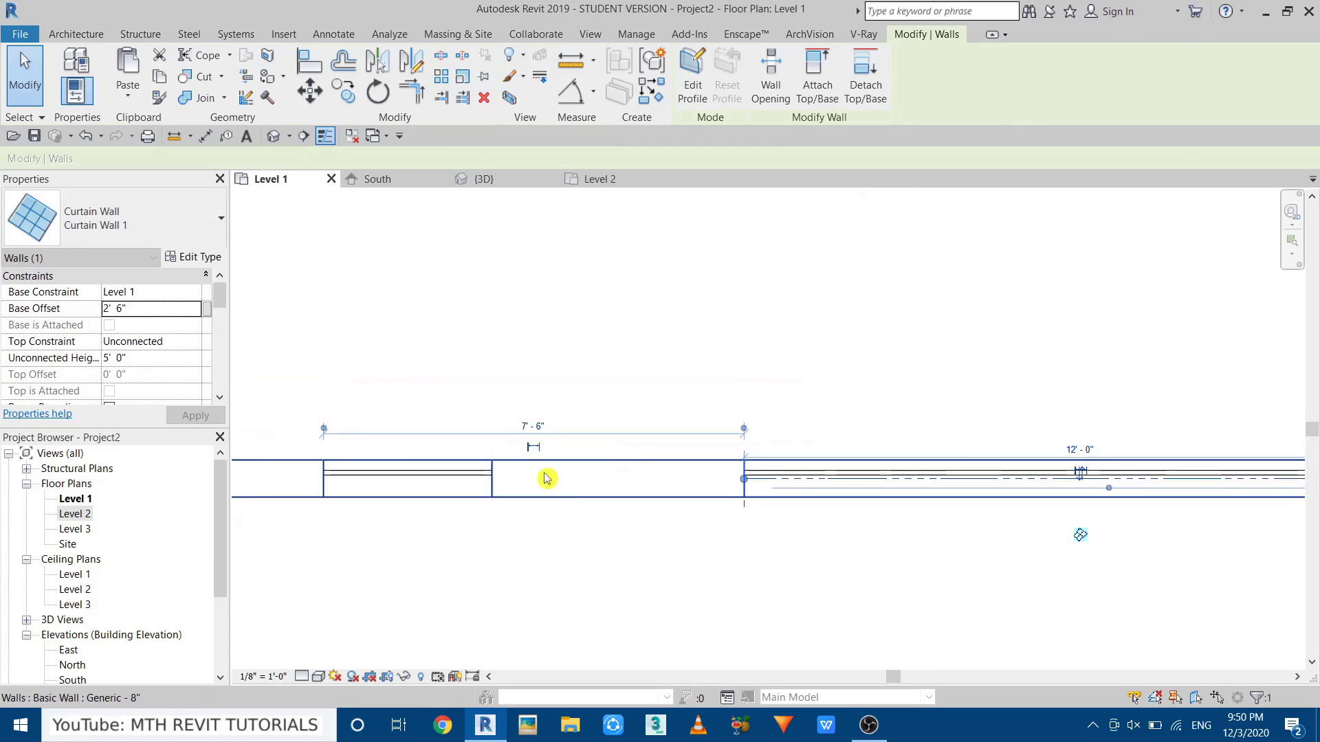
left_click_drag(324, 430, 492, 481)
scroll(610, 447, "up", 4)
key("Escape")
scroll(603, 449, "down", 6)
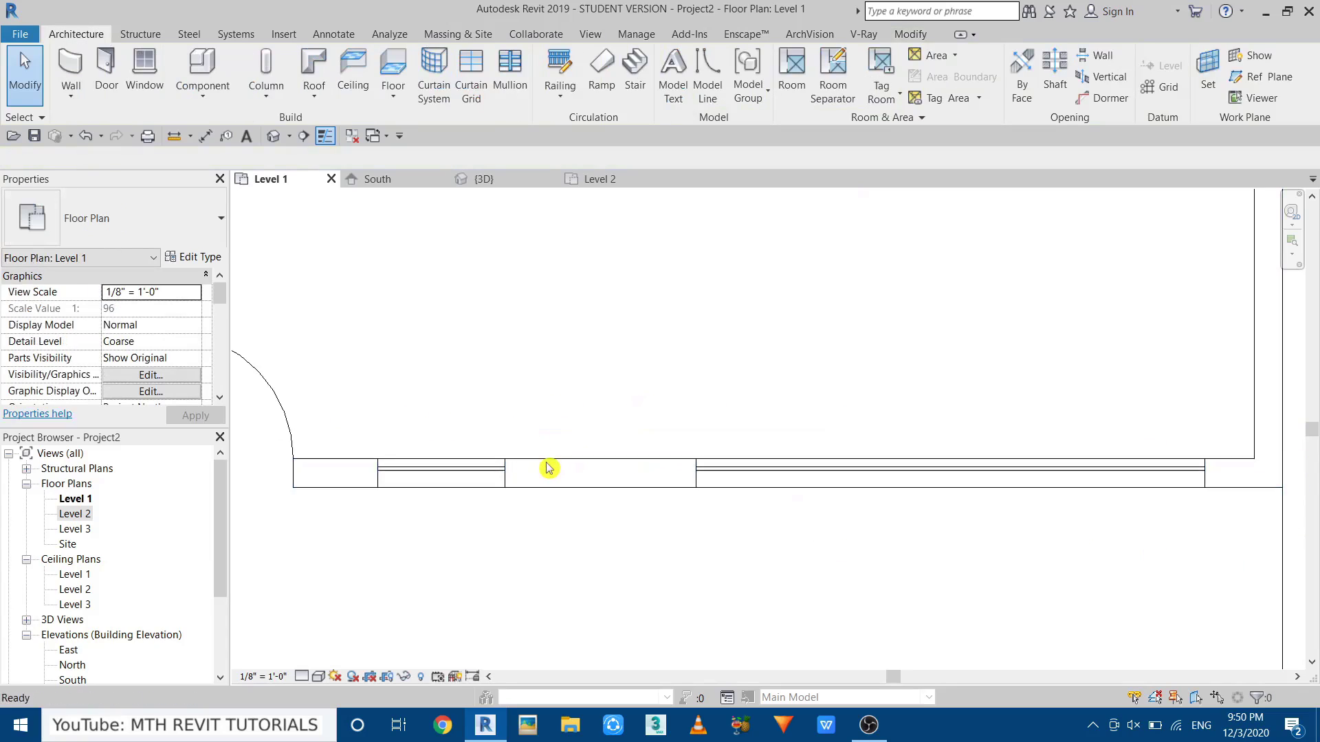
Switch the Level 1 plan to Wireframe display and delete the model line between the two curtain-wall windows.
left_click(318, 676)
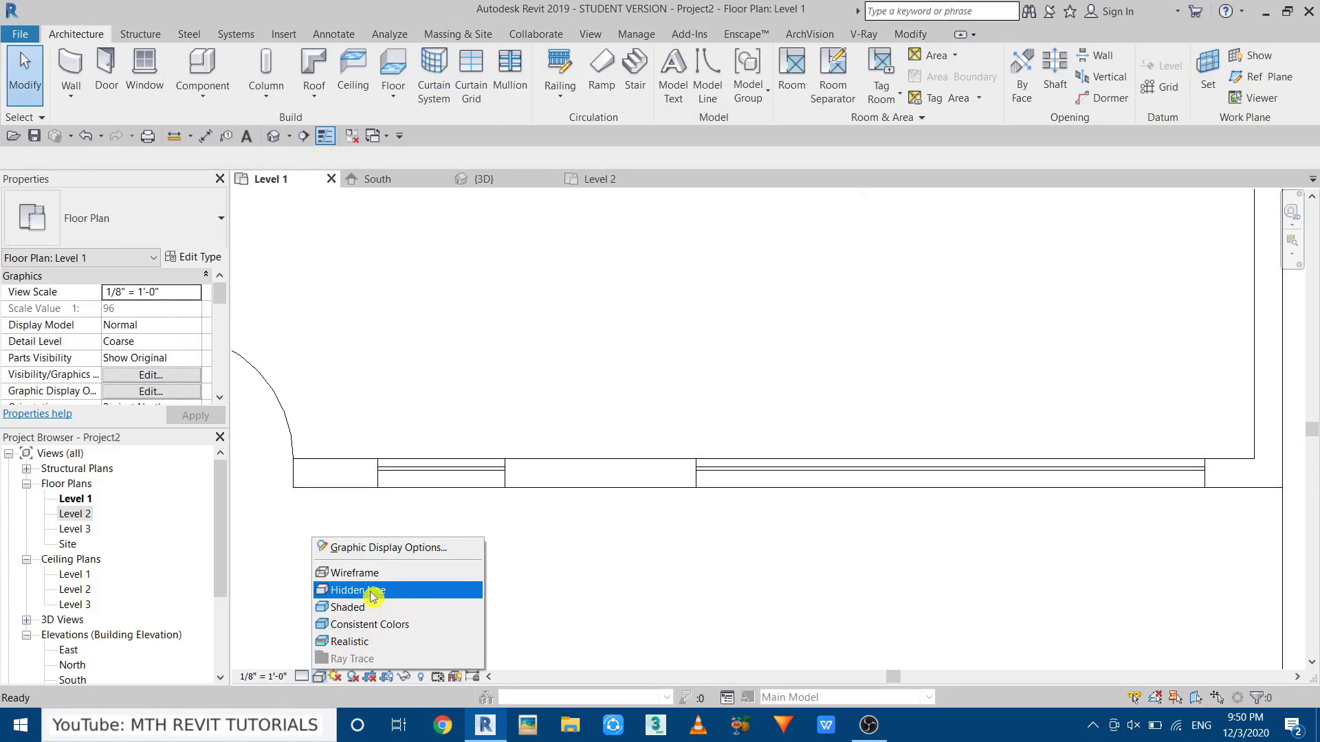
left_click(395, 575)
scroll(569, 477, "up", 3)
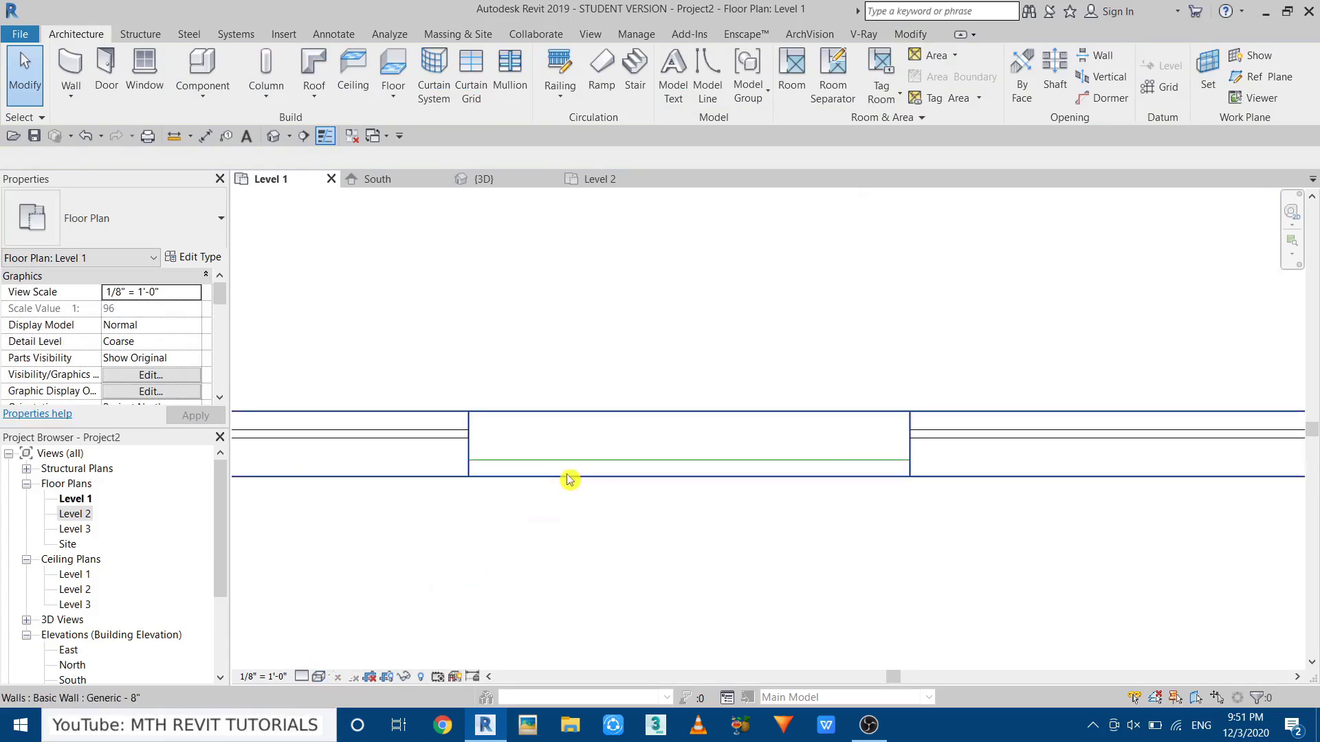
left_click(569, 458)
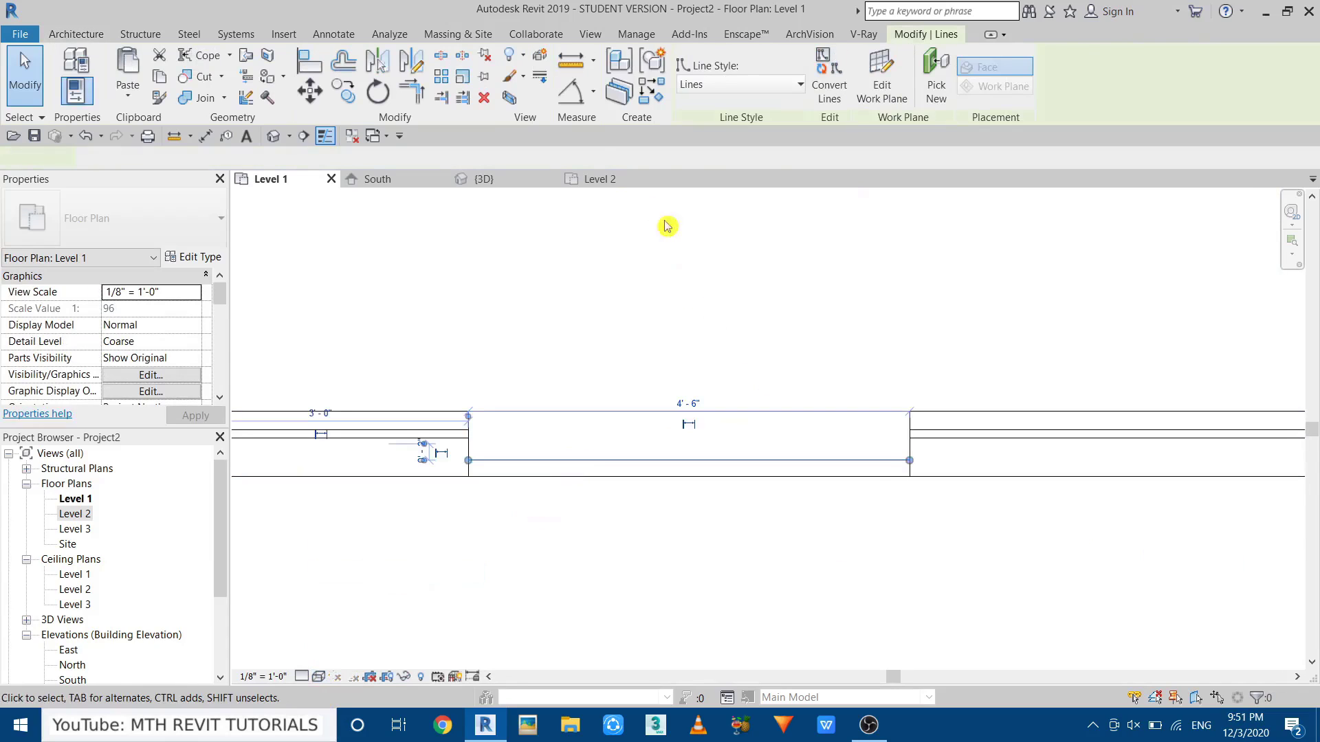
left_click(486, 98)
scroll(550, 351, "down", 5)
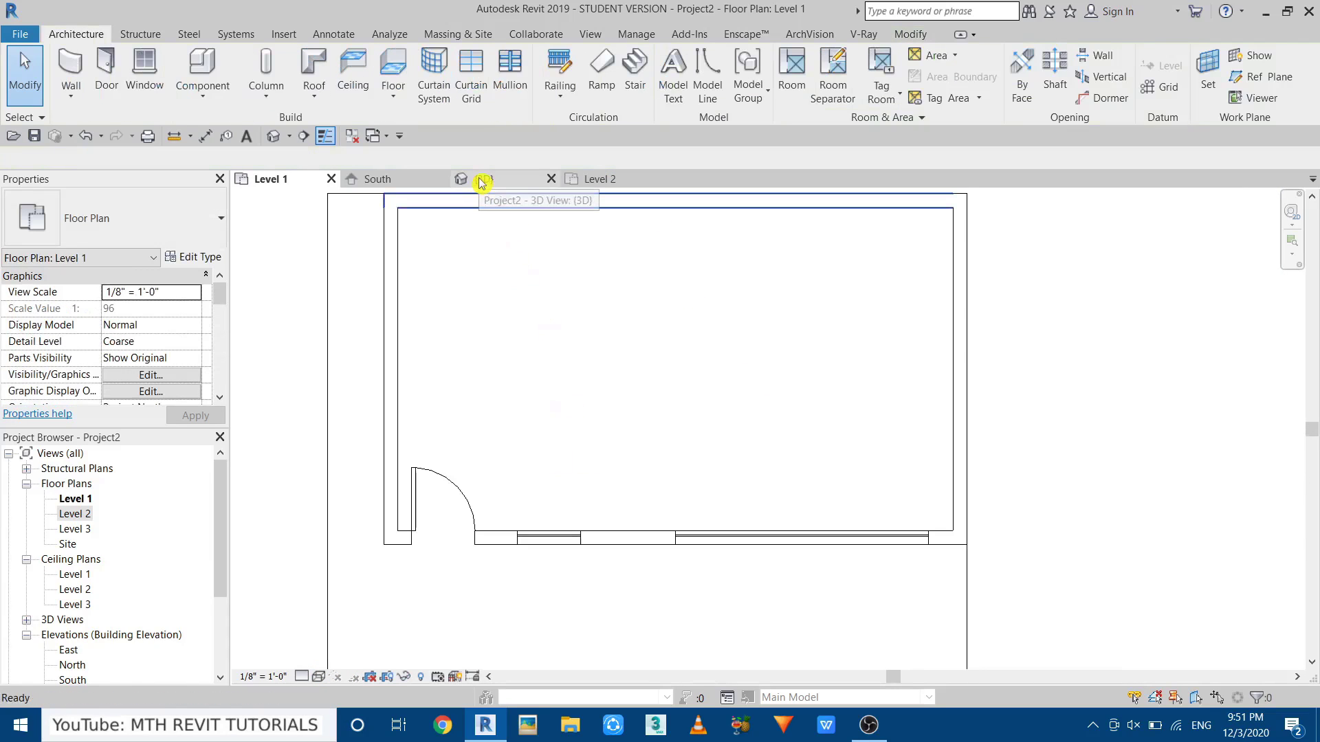
Examine the front windows in the 3D view and check the front door's type dimensions.
left_click(482, 180)
middle_click_drag(554, 559, 465, 406, "shift")
scroll(515, 506, "up", 5)
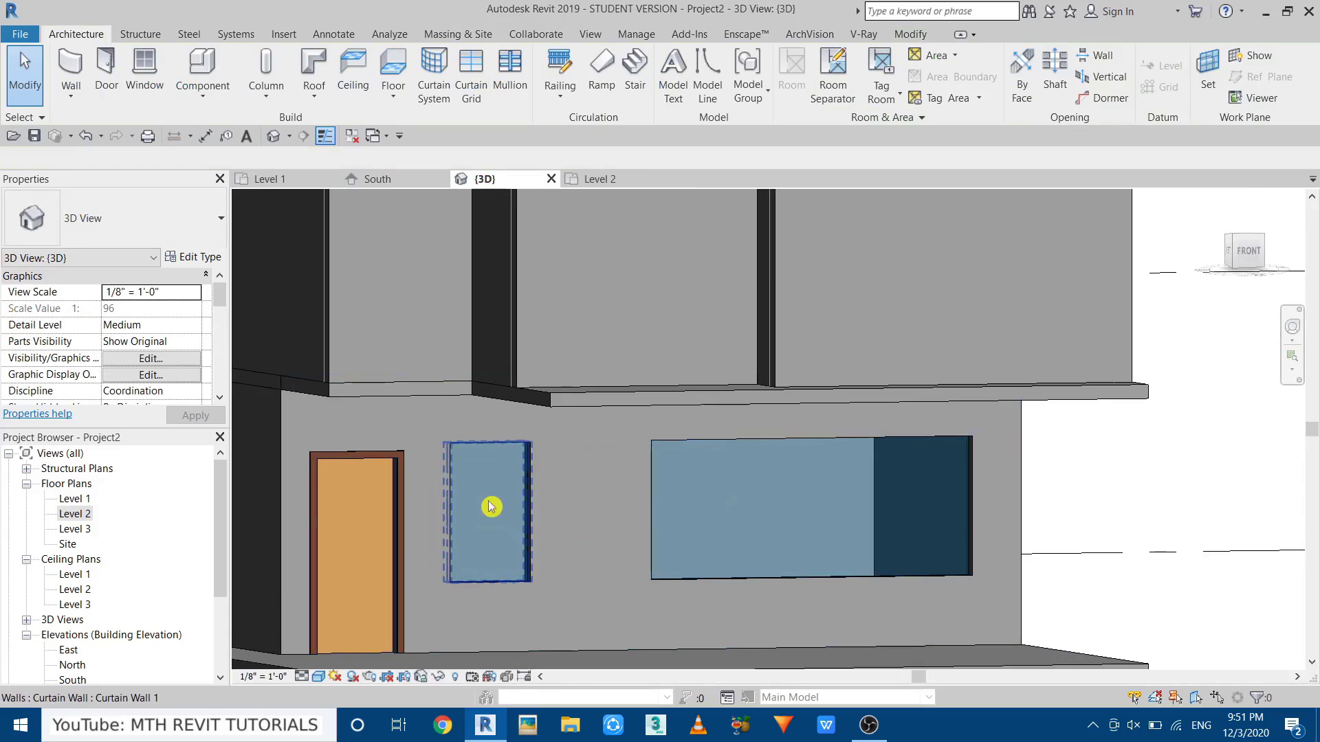
middle_click_drag(536, 550, 590, 554, "shift")
scroll(463, 568, "up", 3)
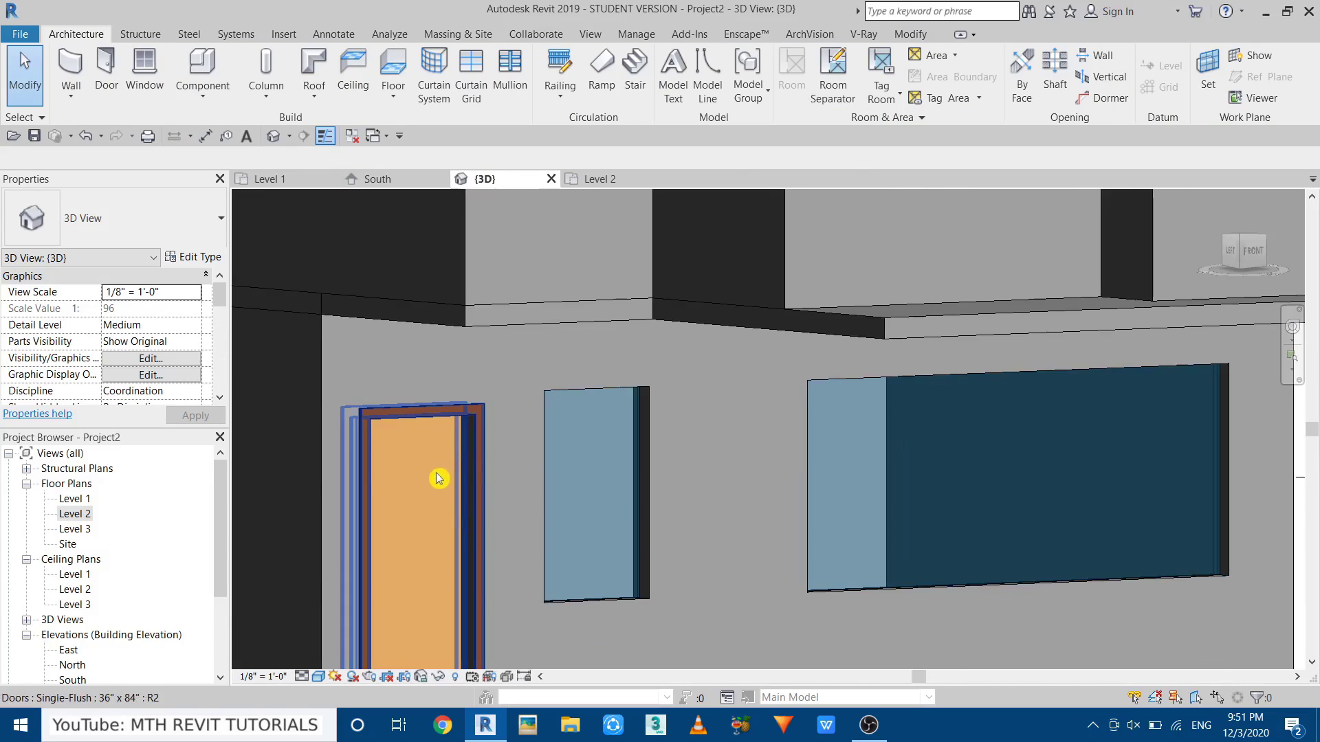
left_click(445, 447)
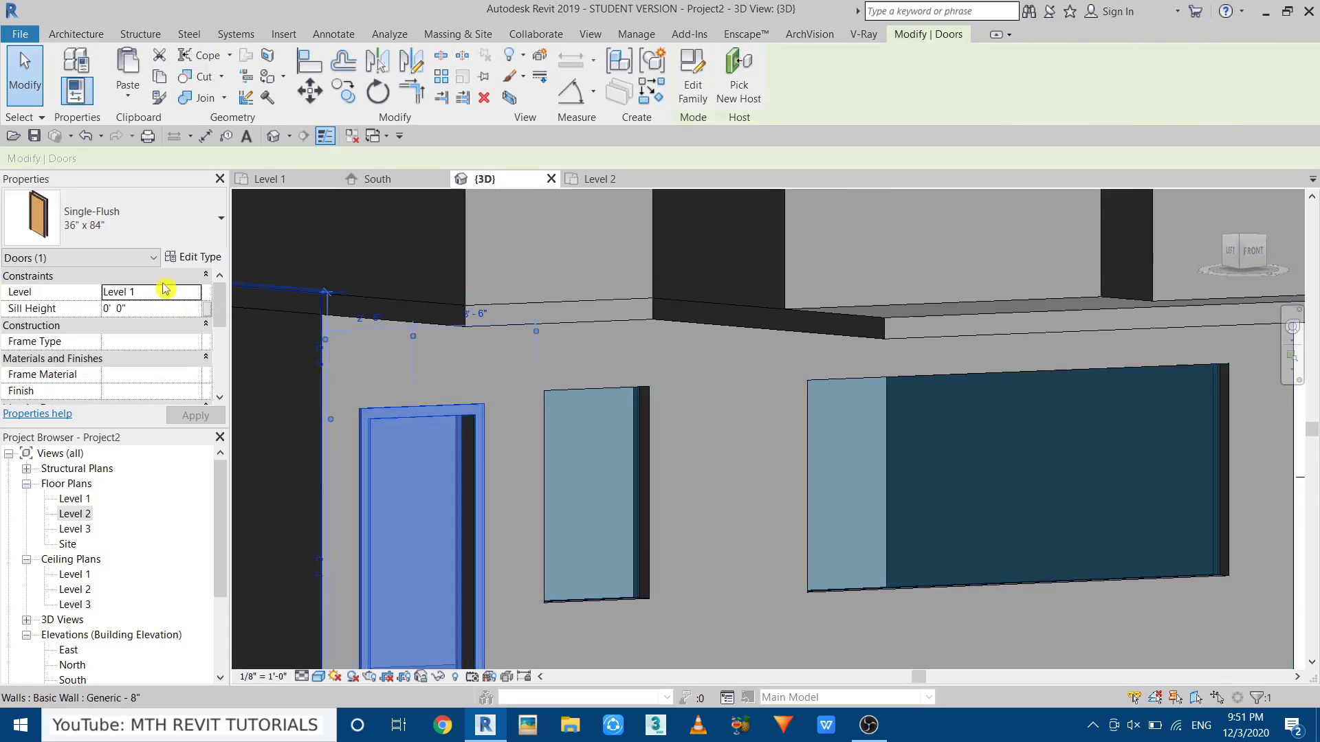
left_click(187, 258)
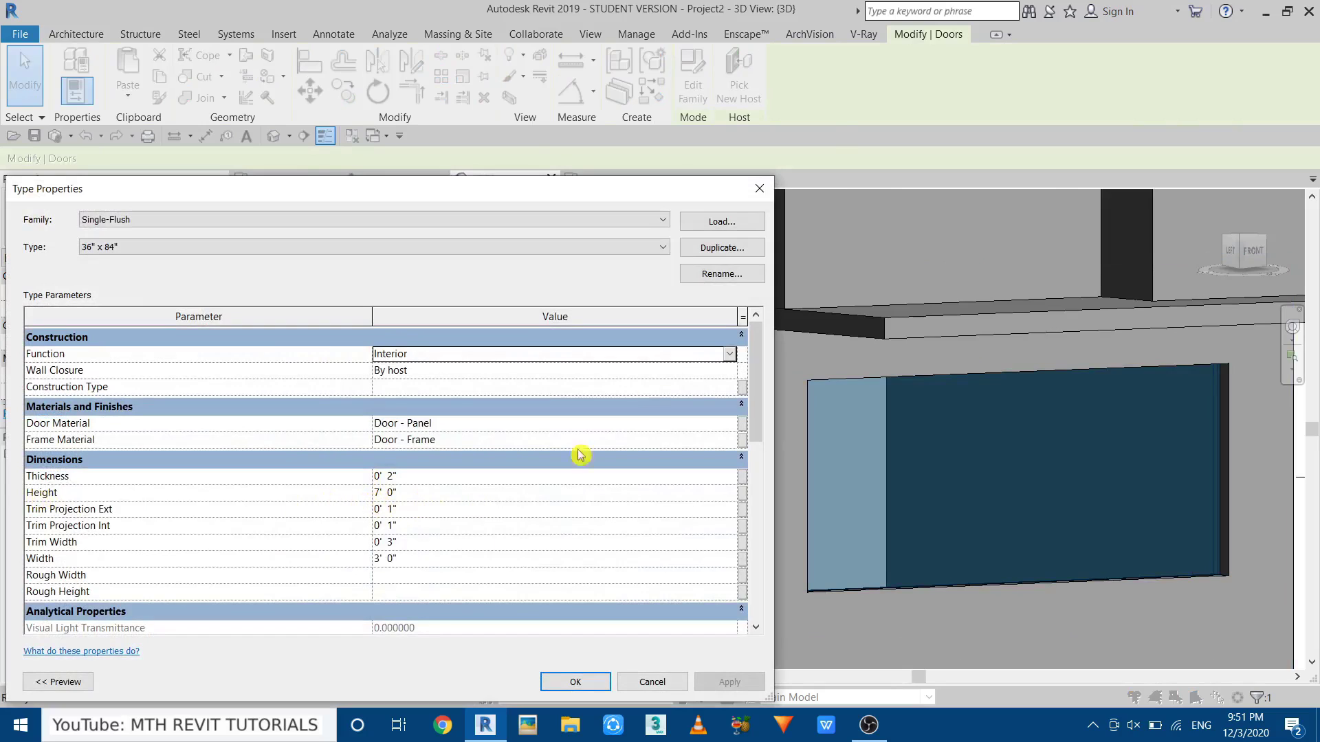
left_click(759, 189)
key("Escape")
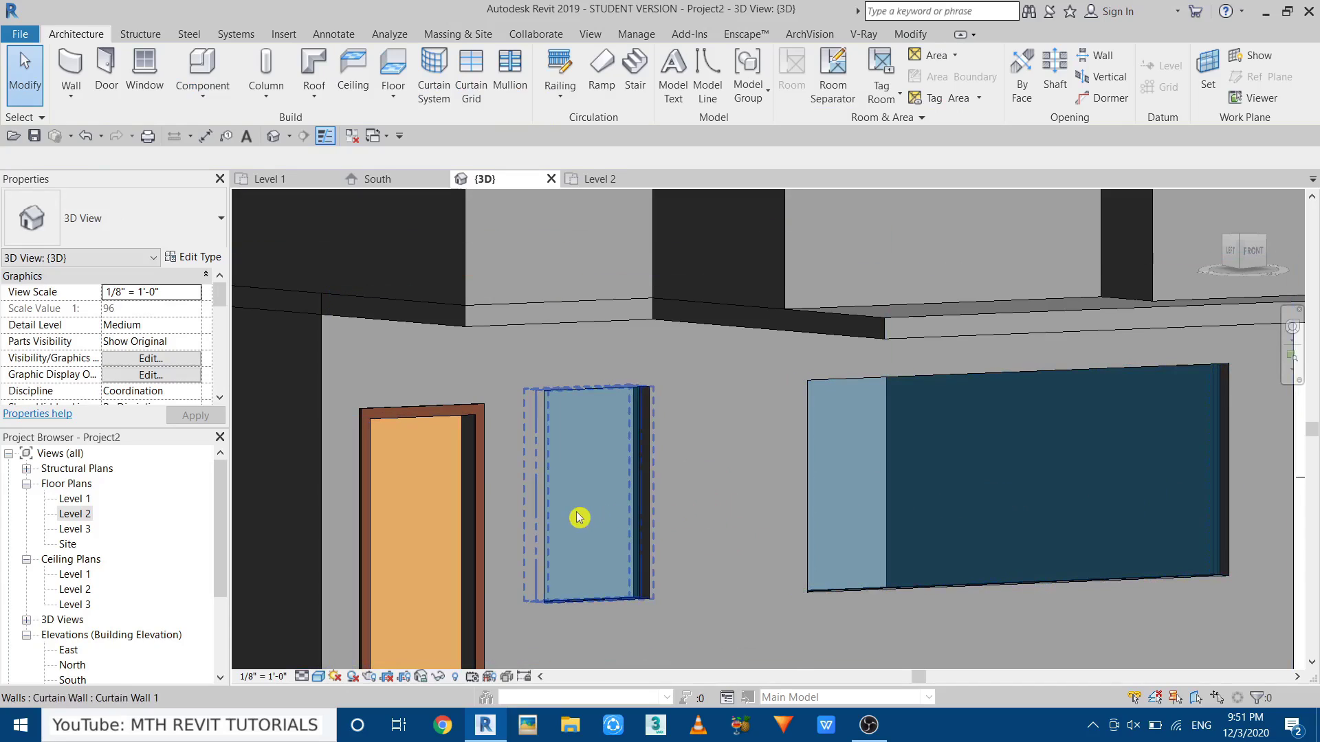
Set the base offset of both Level 1 curtain-wall windows to 2' 0".
left_click(589, 466)
left_click(984, 452, "ctrl")
left_click(139, 311)
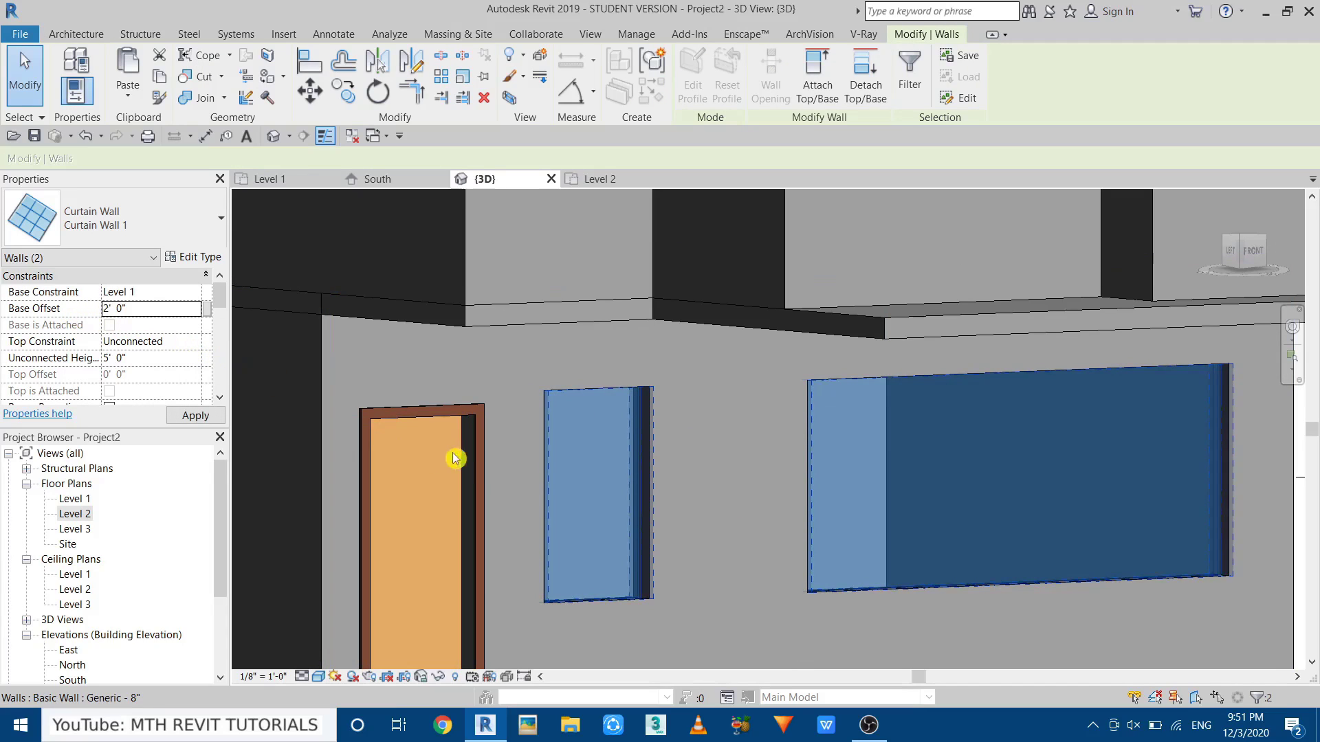
key("Escape")
Place 2.5" x 5" rectangular mullions on all grid lines of both Level 1 curtain-wall windows.
middle_click_drag(537, 459, 516, 530, "shift")
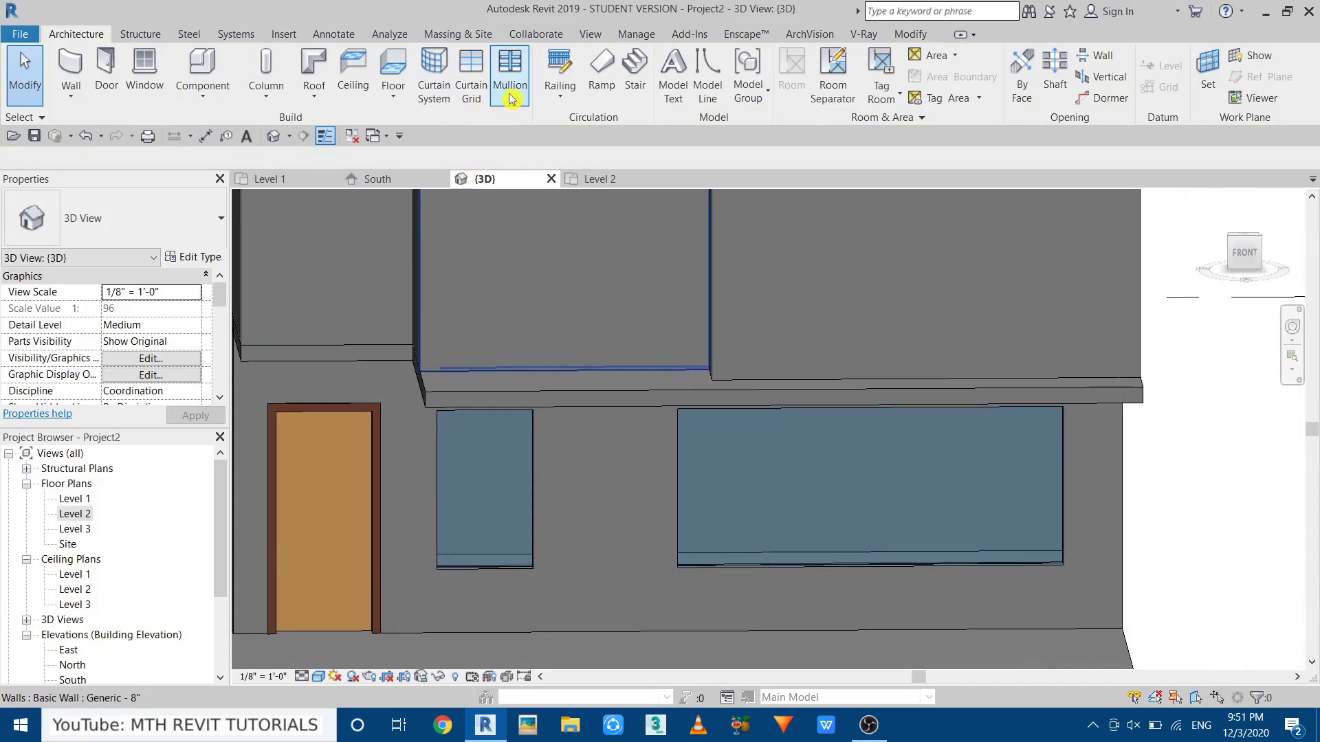
left_click(509, 72)
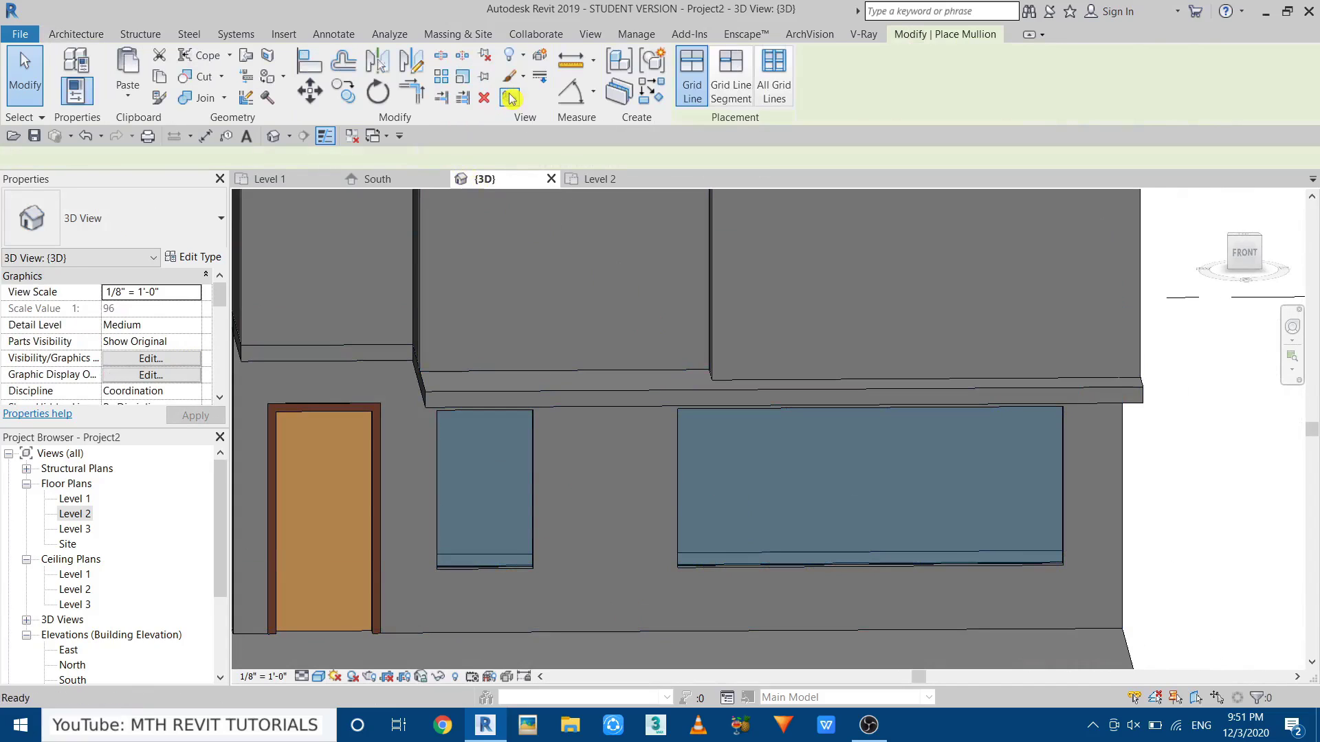
left_click(776, 91)
left_click(94, 219)
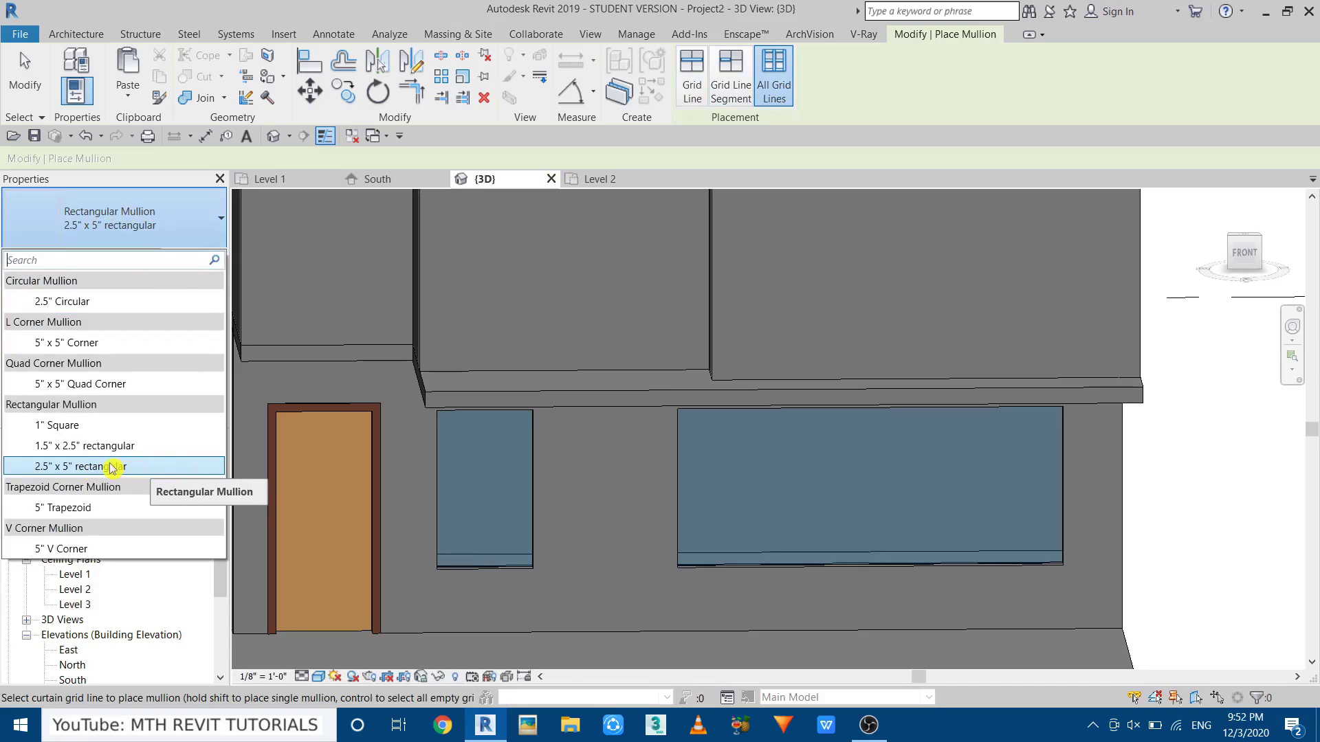
left_click(134, 467)
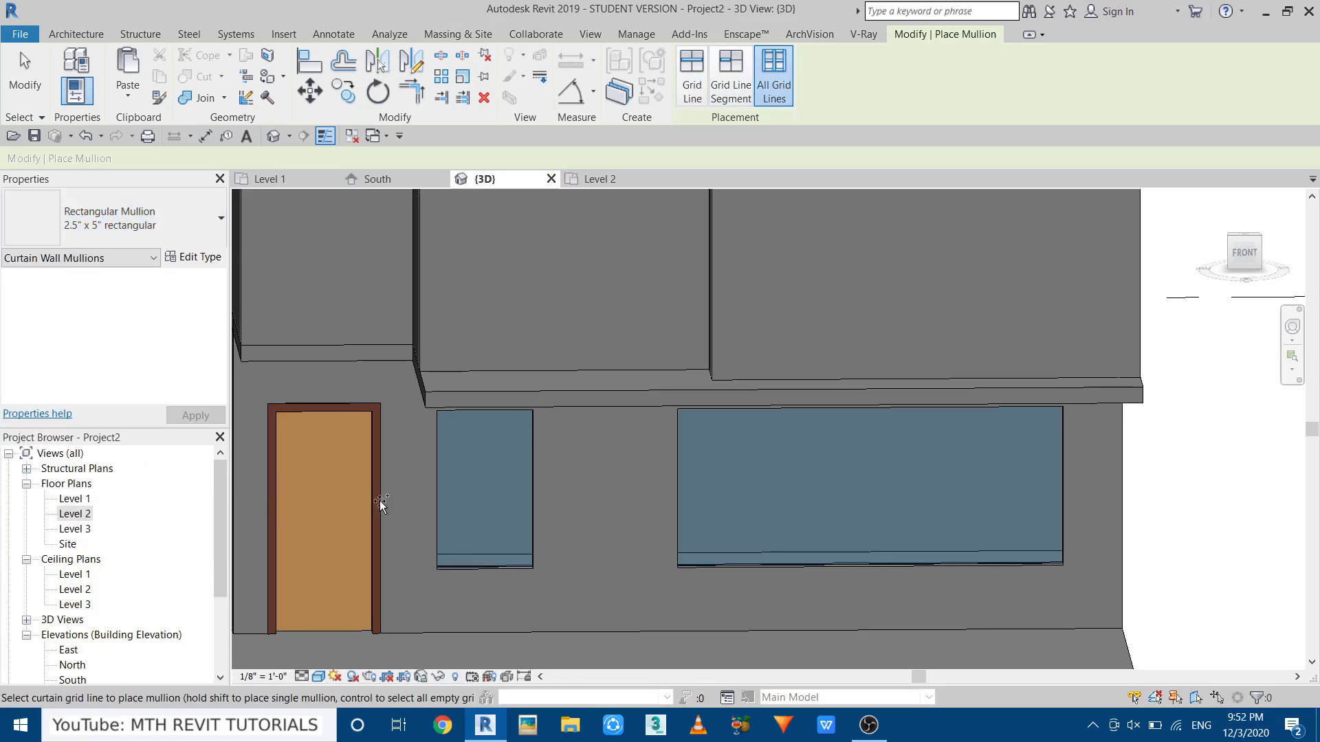
left_click(485, 452)
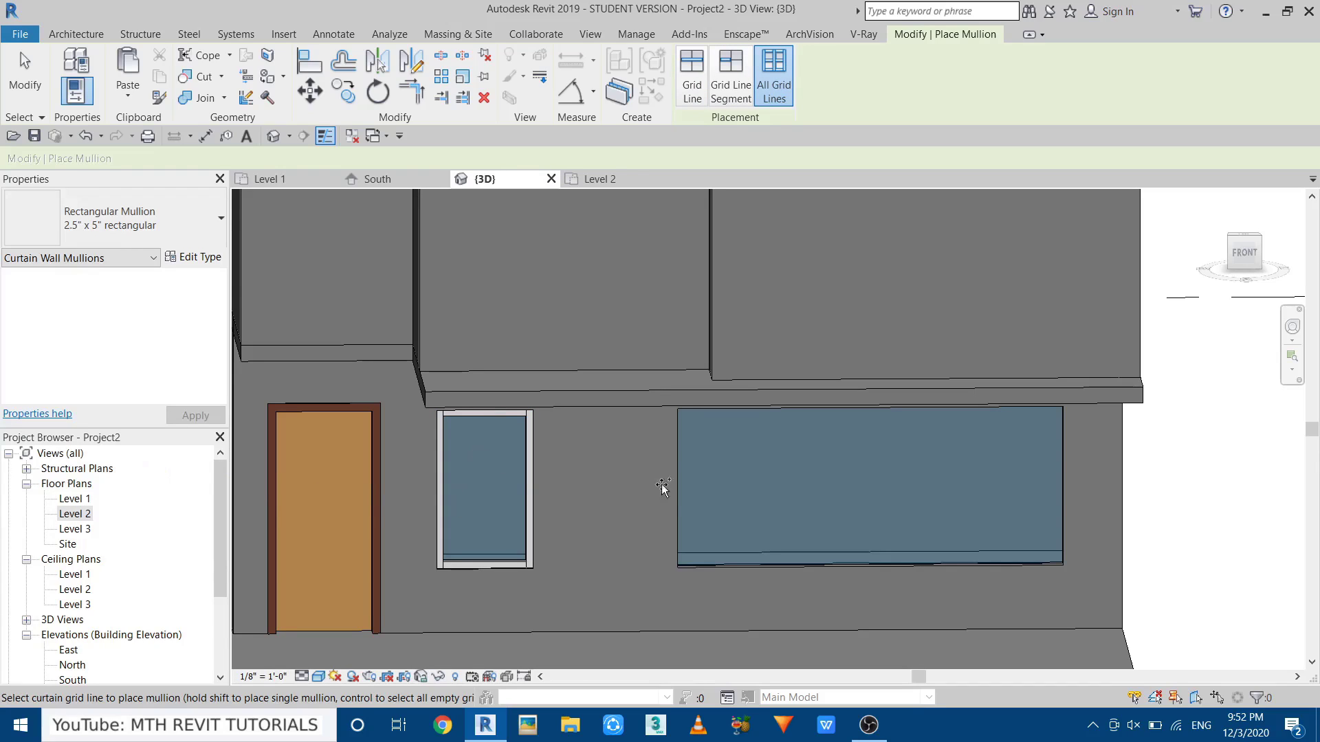
left_click(839, 450)
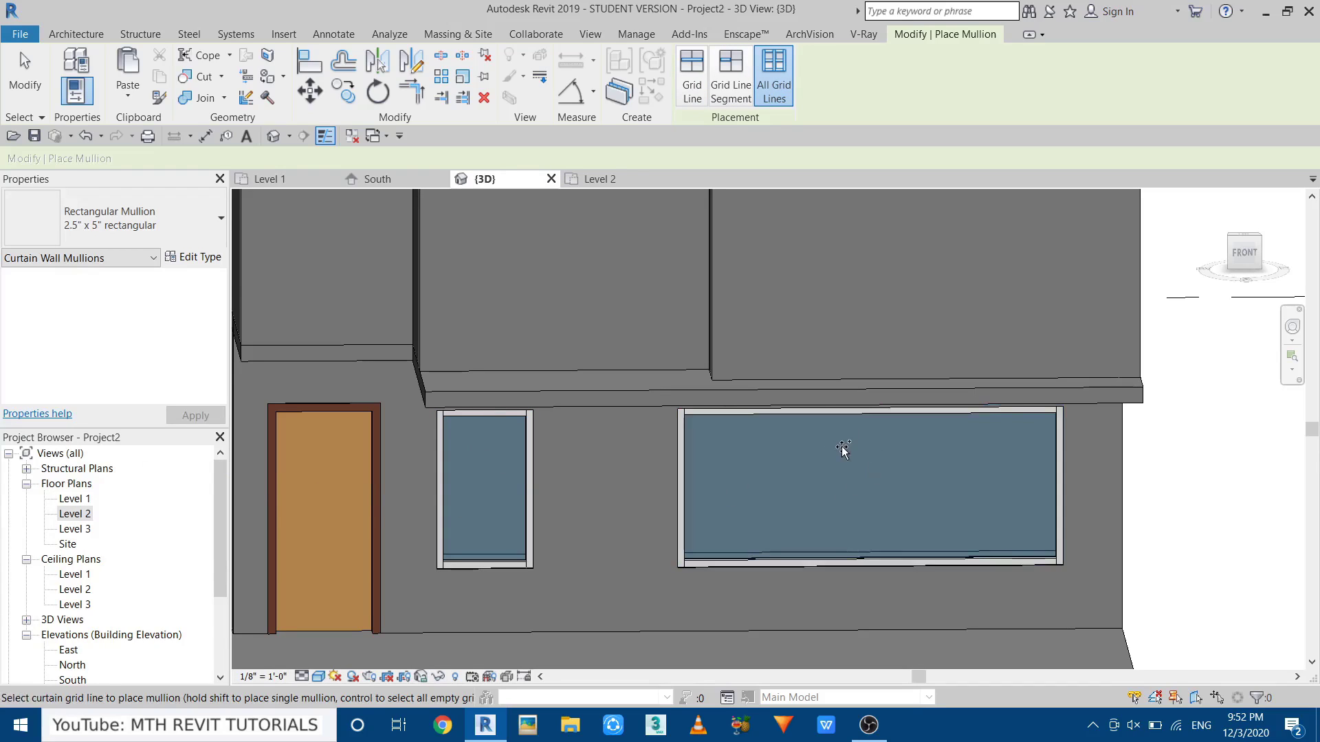
right_click(845, 452)
left_click(944, 458)
right_click(1121, 383)
left_click(1217, 391)
Save the project as Small Modern House Tutorial in a new folder under Tutorial Files.
scroll(446, 512, "down", 1)
middle_click_drag(446, 512, 602, 494)
scroll(492, 464, "down", 2)
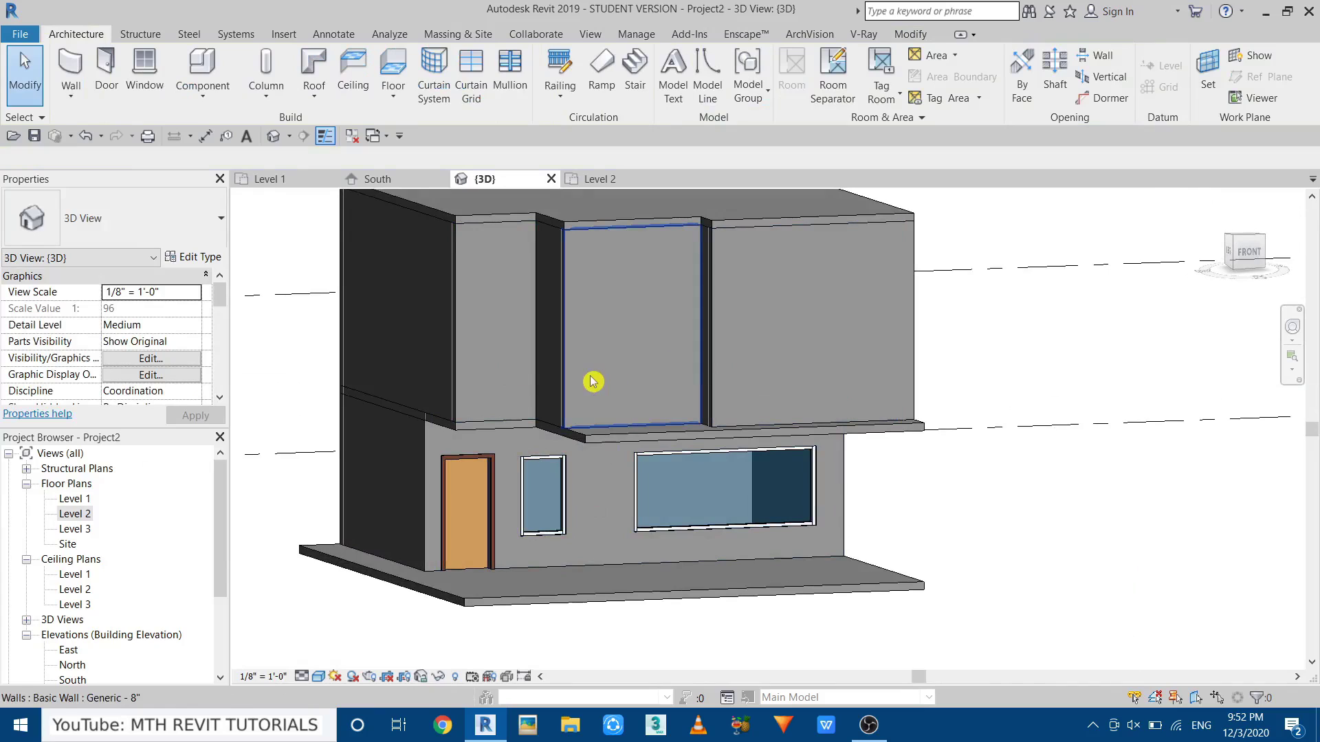
key("ctrl+s")
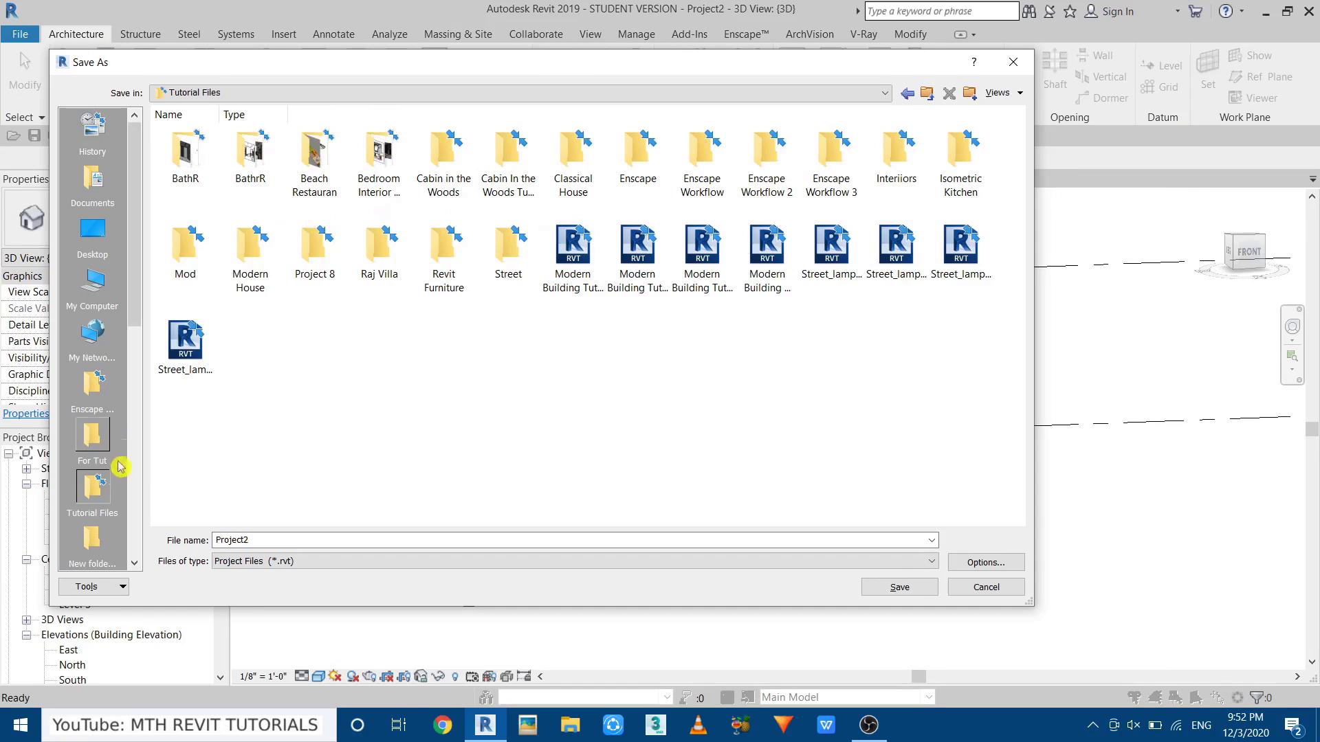
left_click(969, 93)
type("Small Mod")
double_click(332, 265)
double_click(256, 540)
type("Small Modern House Tutorial")
key("Return")
Draw a 4' long curtain wall in Level 2's westernmost south-facing wall, with a 0' 6" base offset and 9' unconnected height.
middle_click_drag(576, 337, 579, 421)
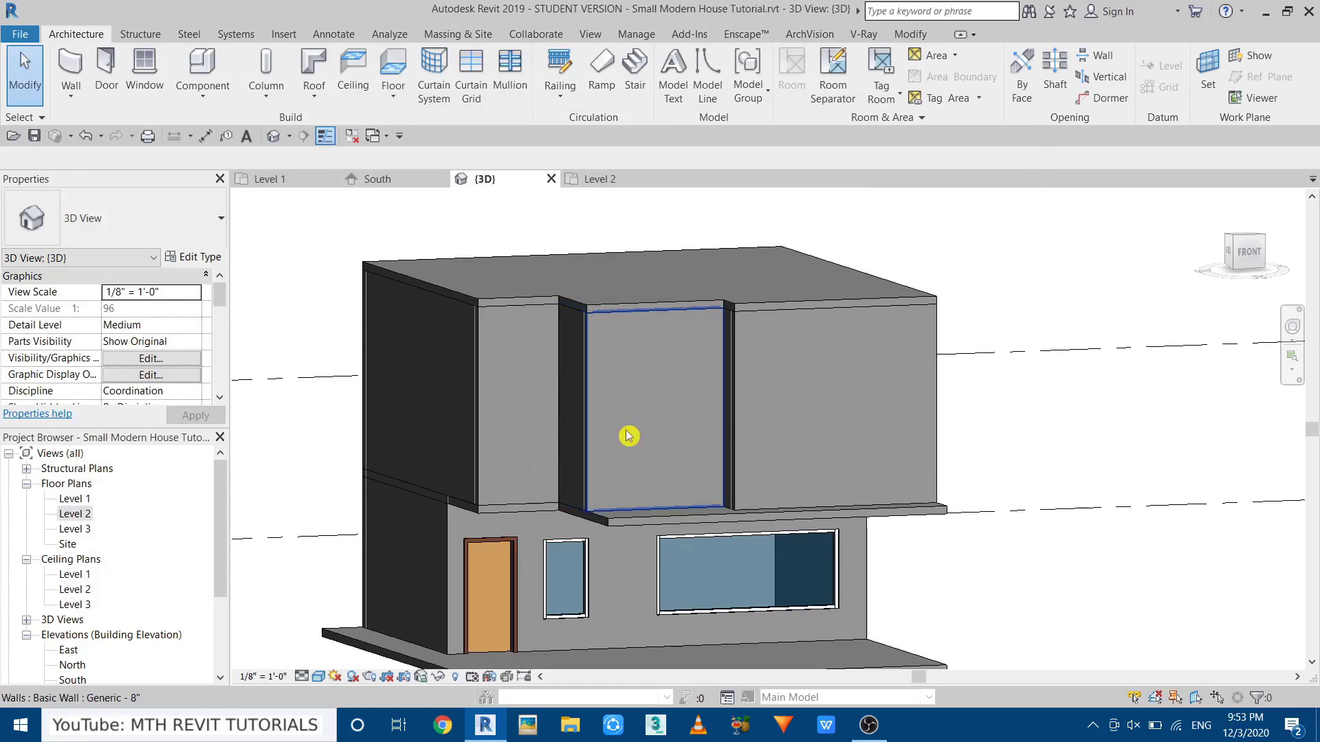
left_click(591, 179)
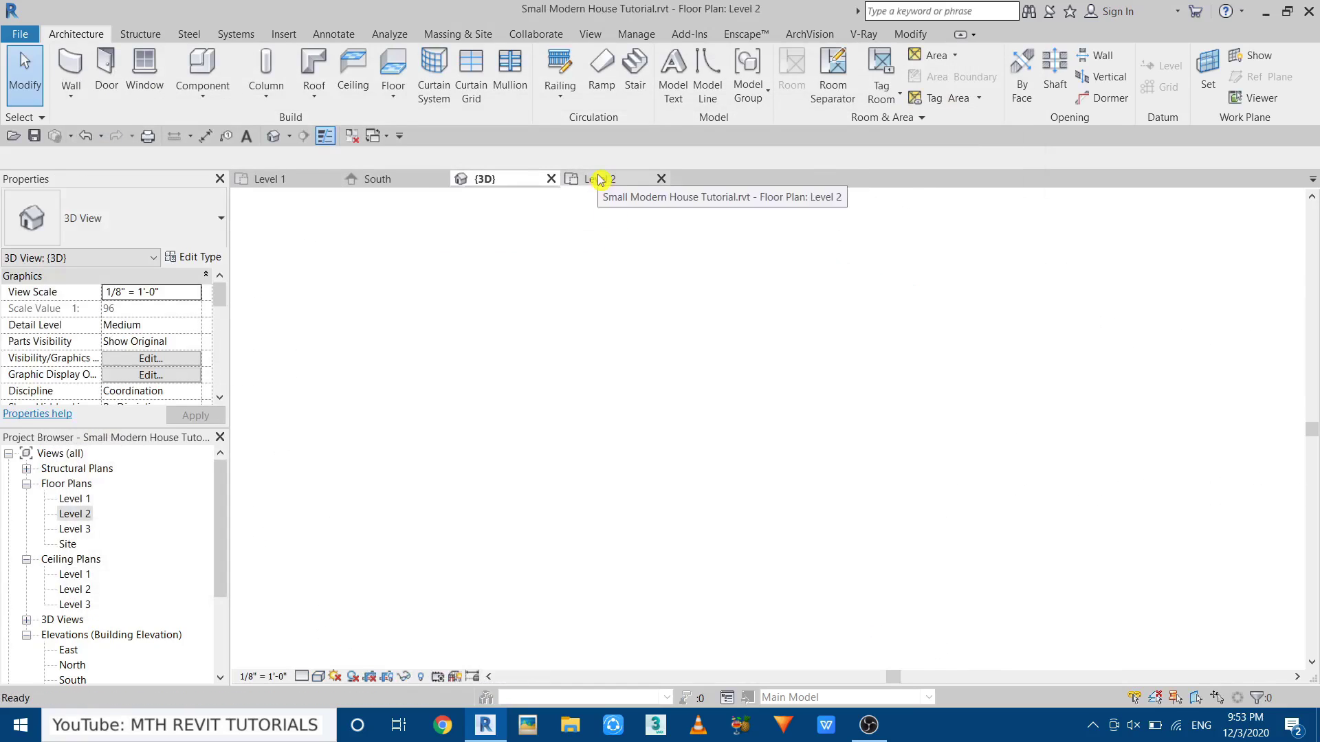
left_click(71, 69)
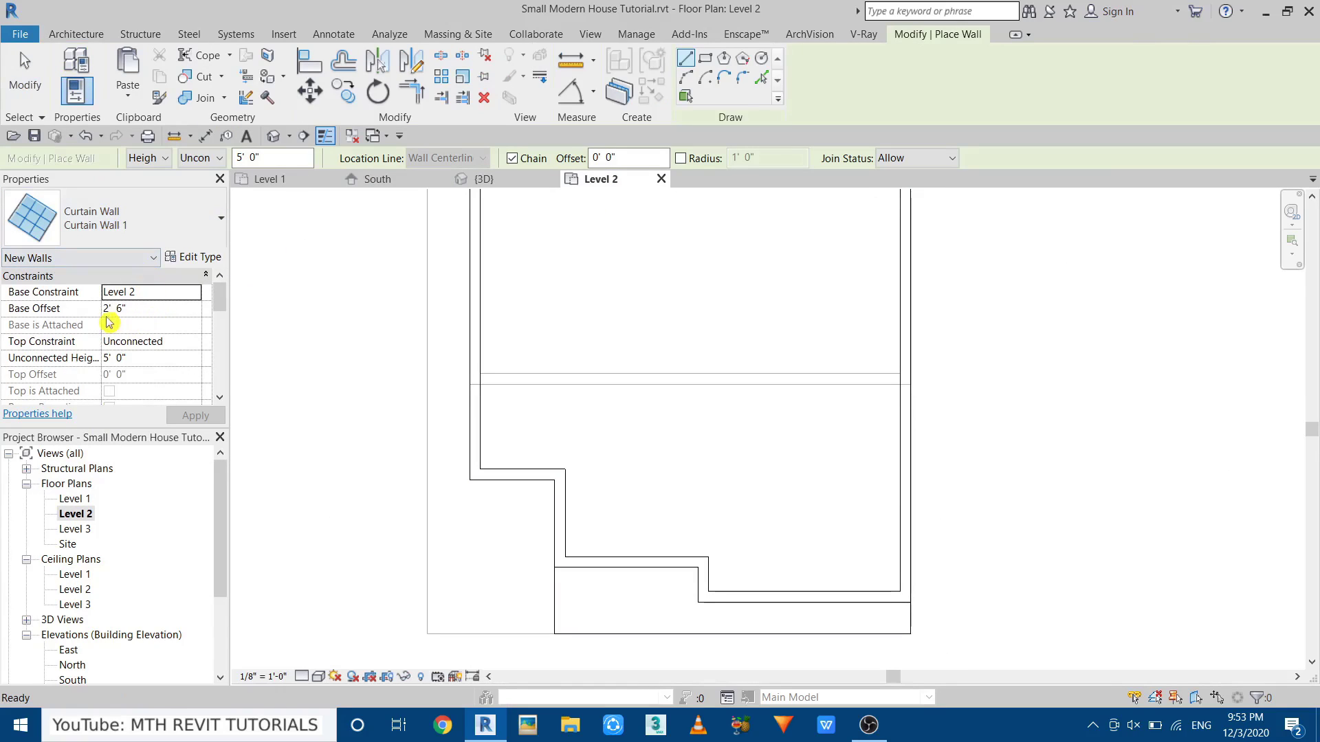
left_click(147, 310)
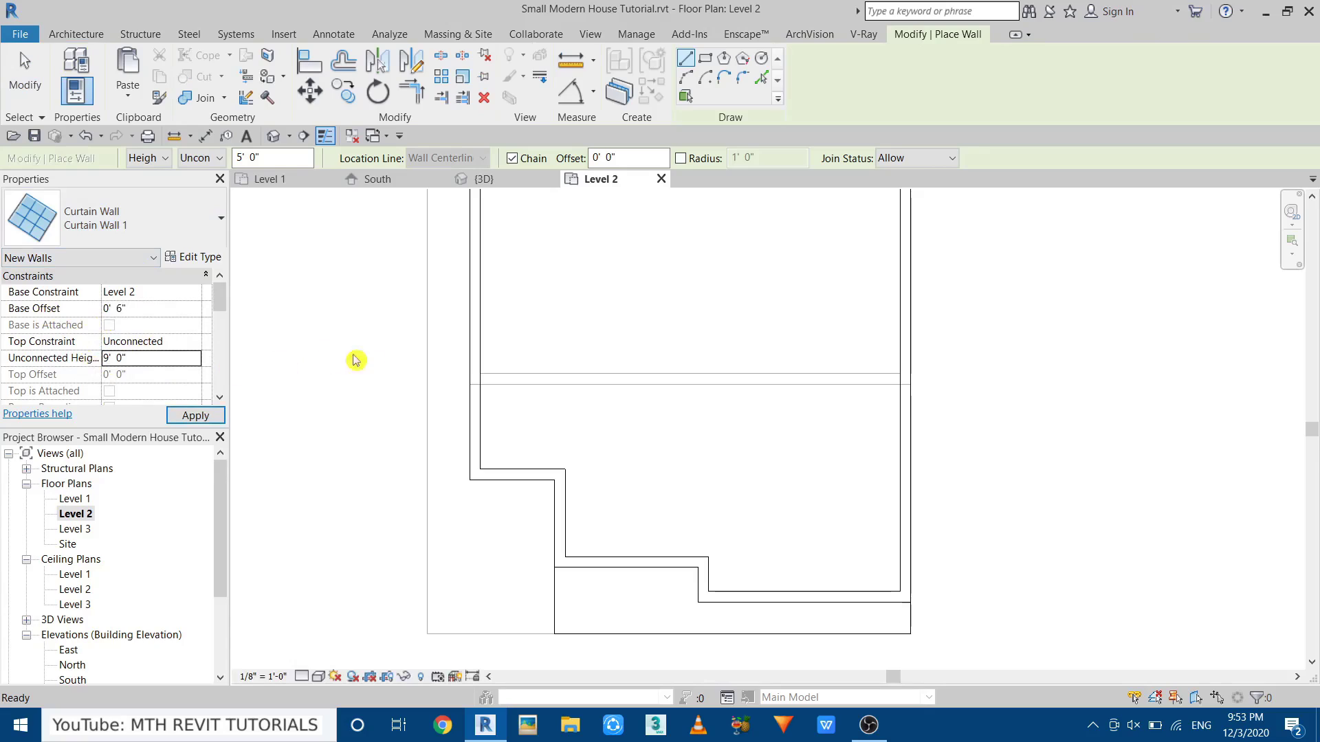
scroll(490, 470, "up", 5)
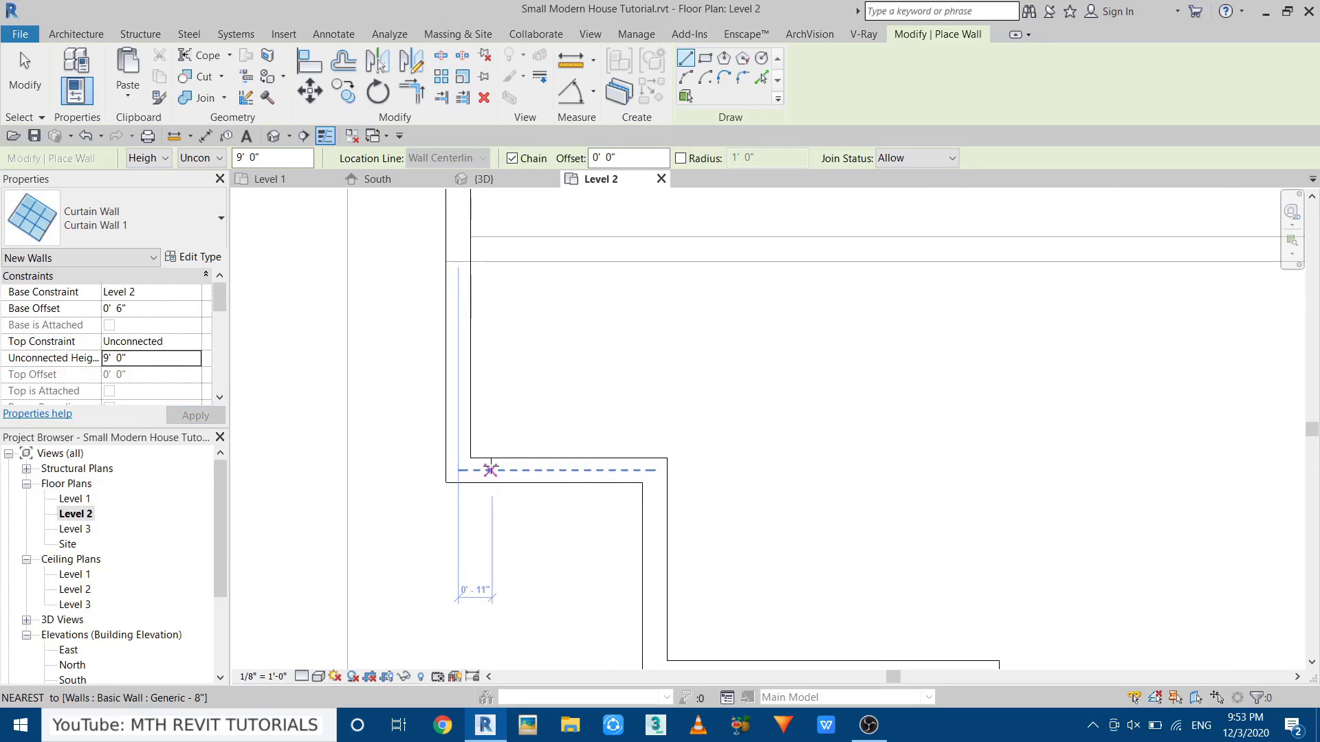
left_click(490, 470)
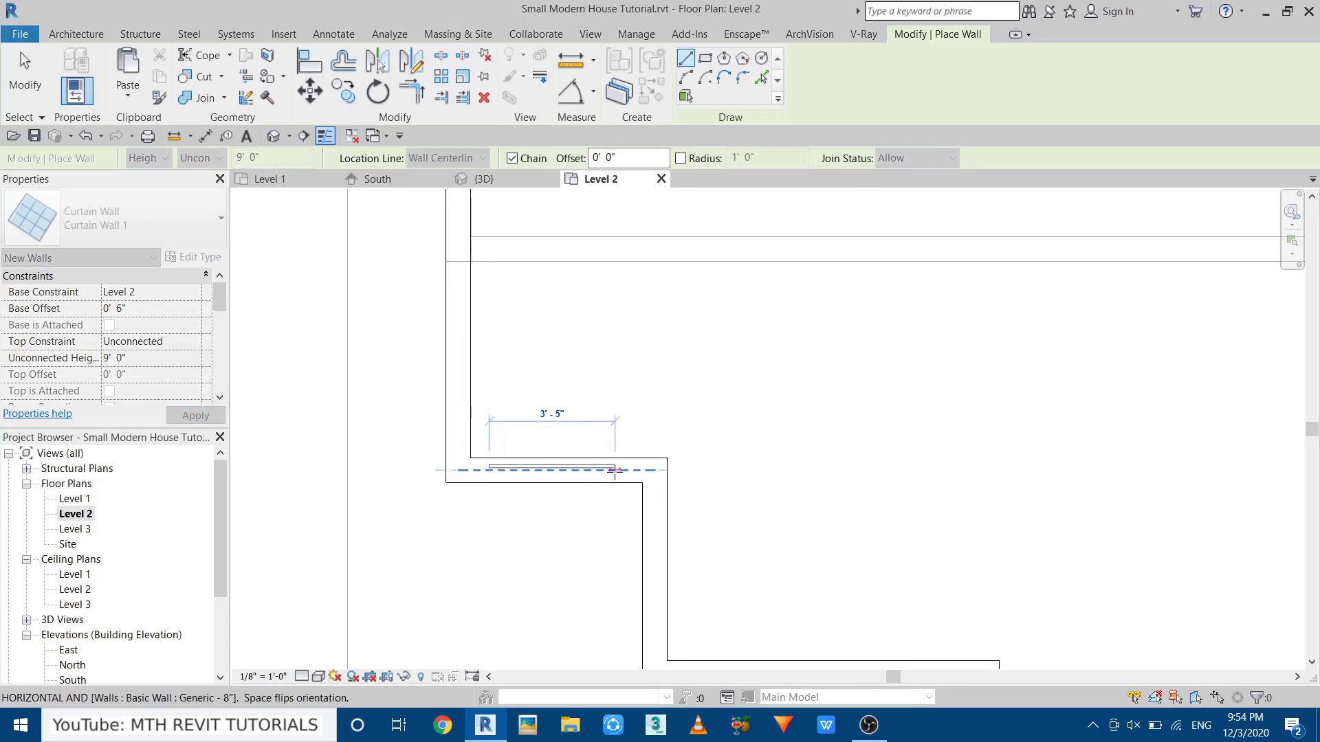
type("4")
key("Return")
key("Escape")
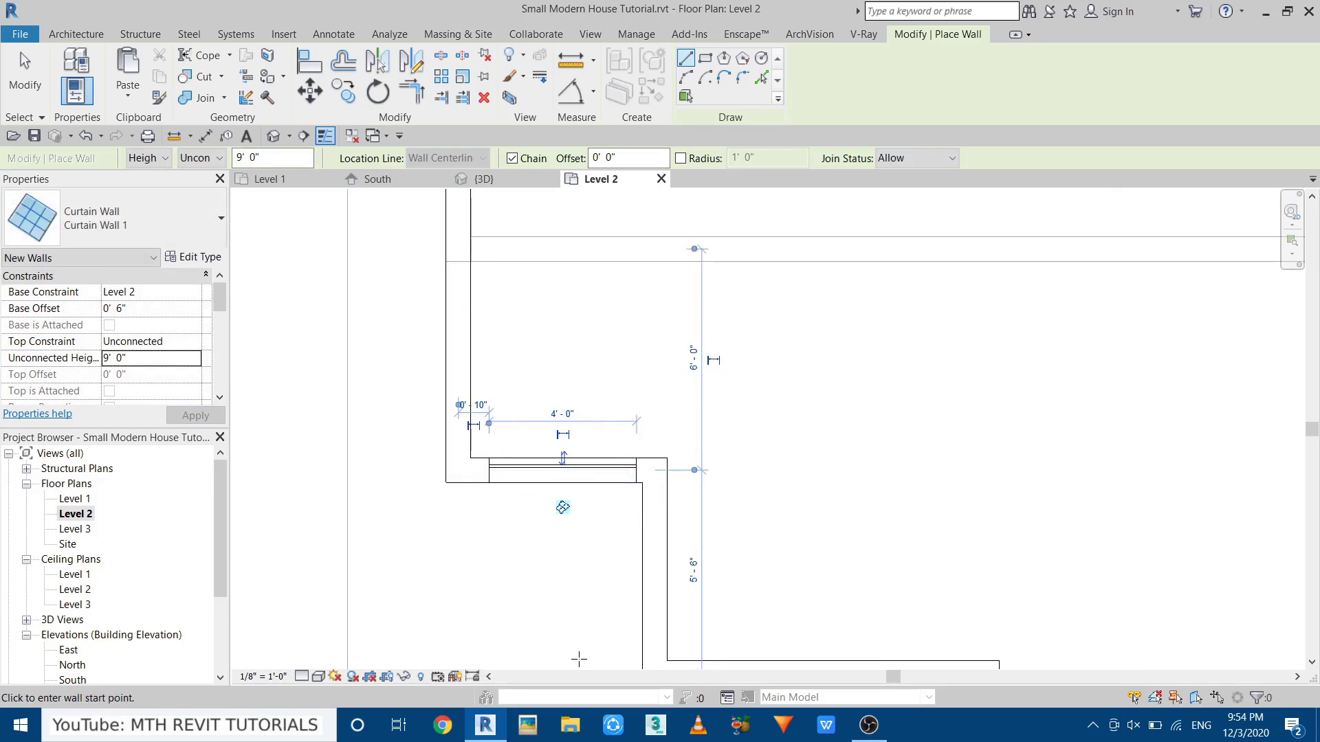
key("Escape")
Shift the 4' curtain wall 1" west, placing it 0' 9" from the host wall's west end.
scroll(531, 477, "up", 3)
left_click(539, 470)
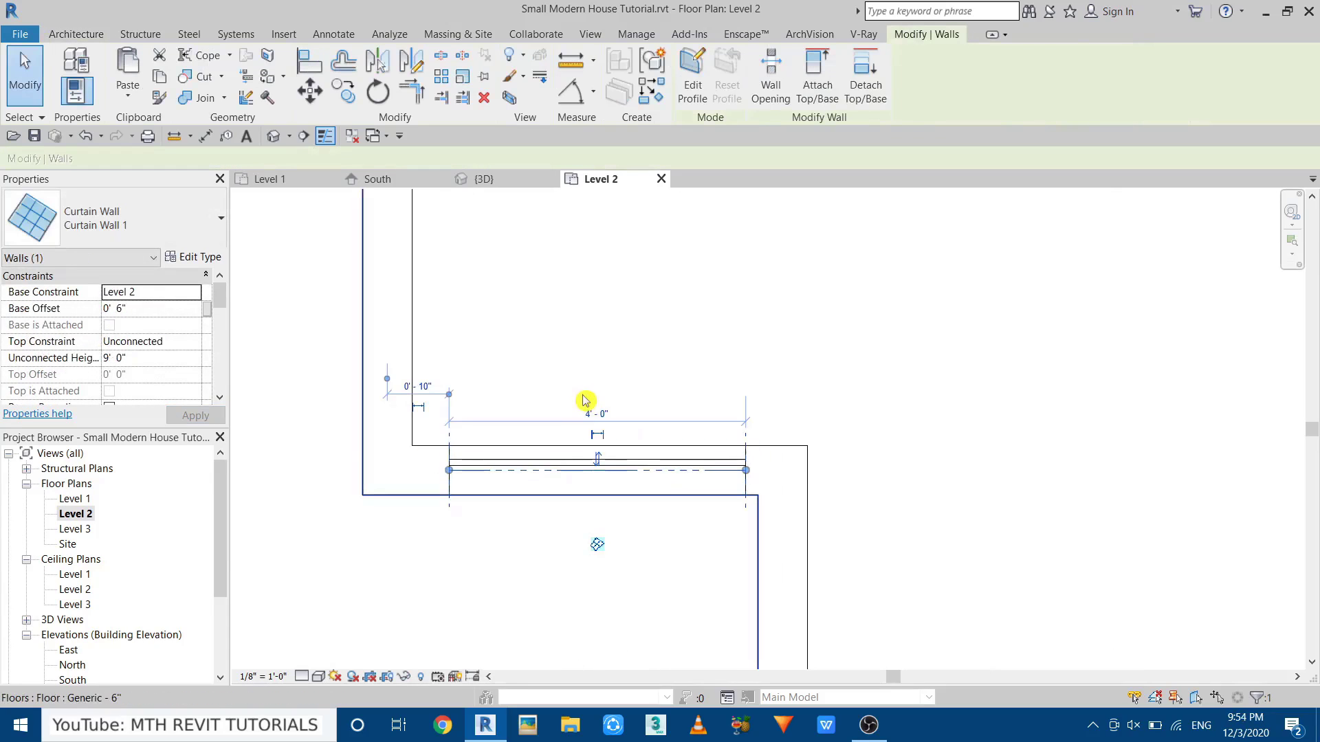
left_click_drag(520, 373, 519, 371)
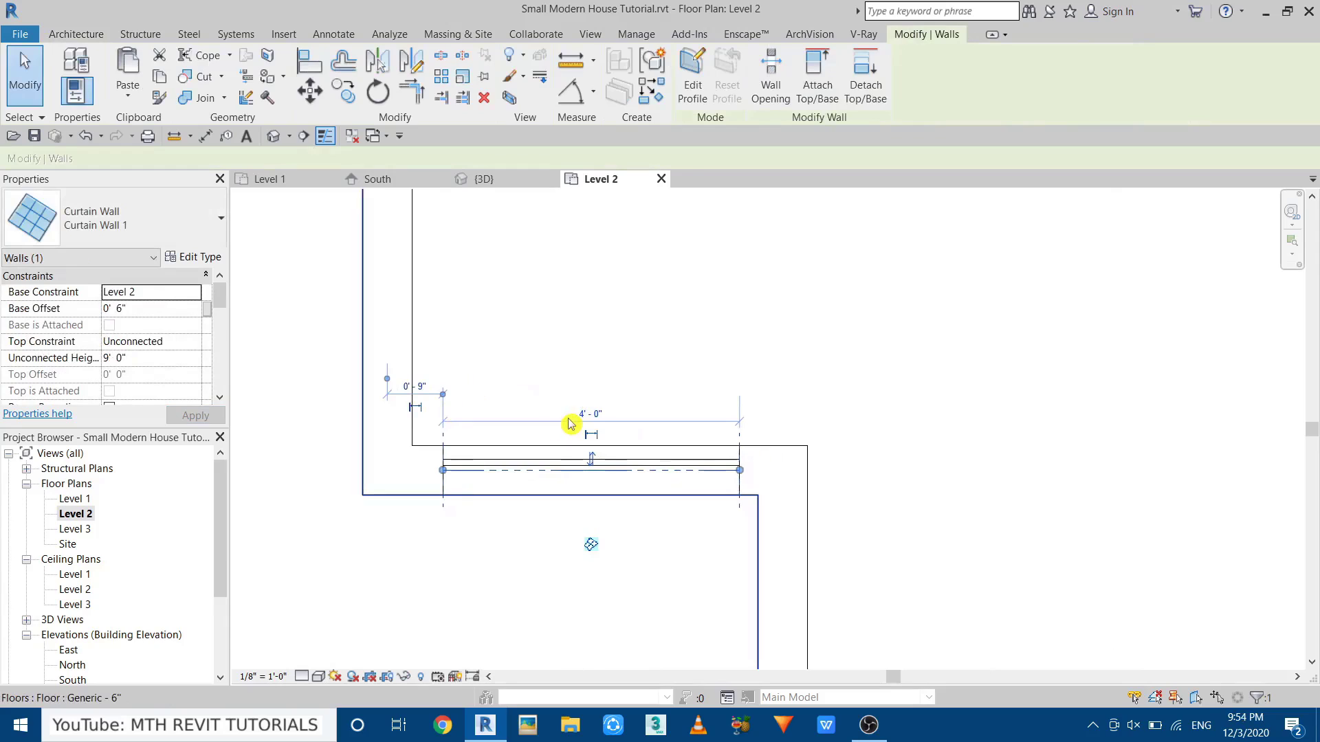
left_click(708, 438)
scroll(708, 438, "down", 2)
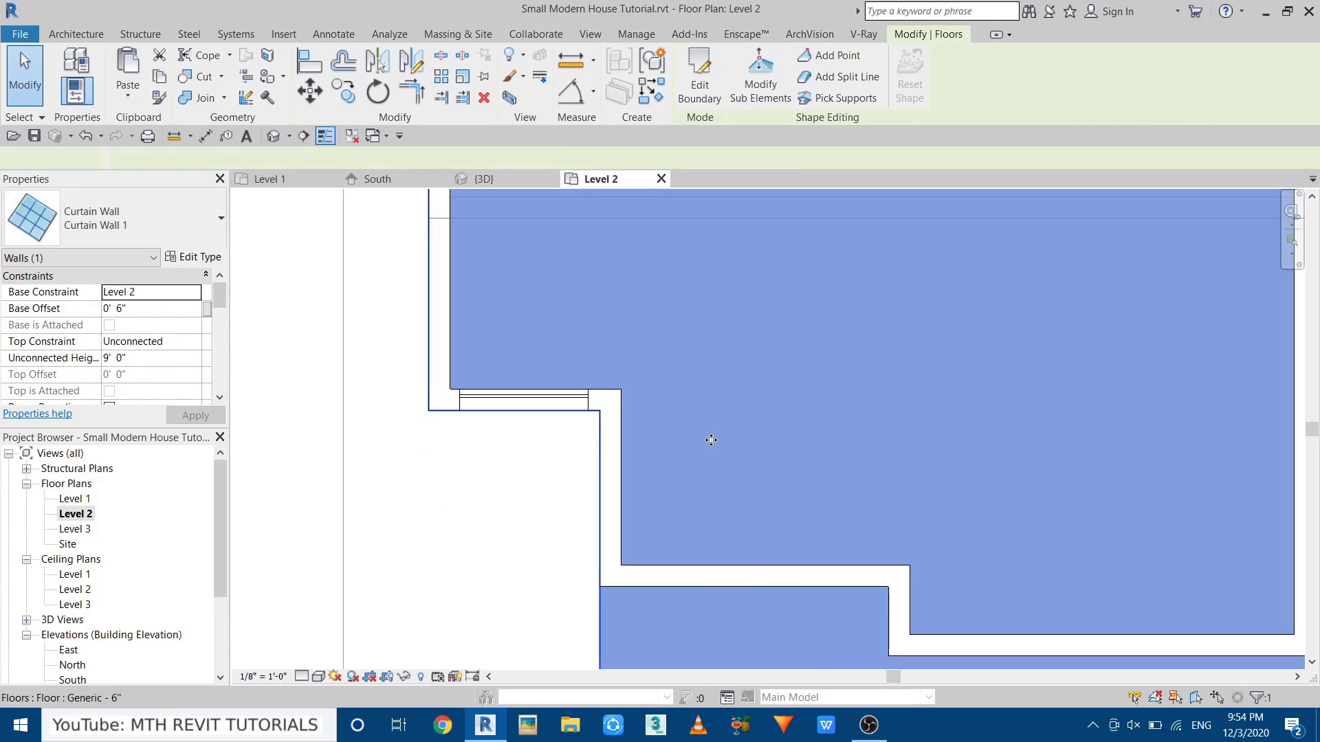
left_click(583, 477)
scroll(674, 492, "down", 2)
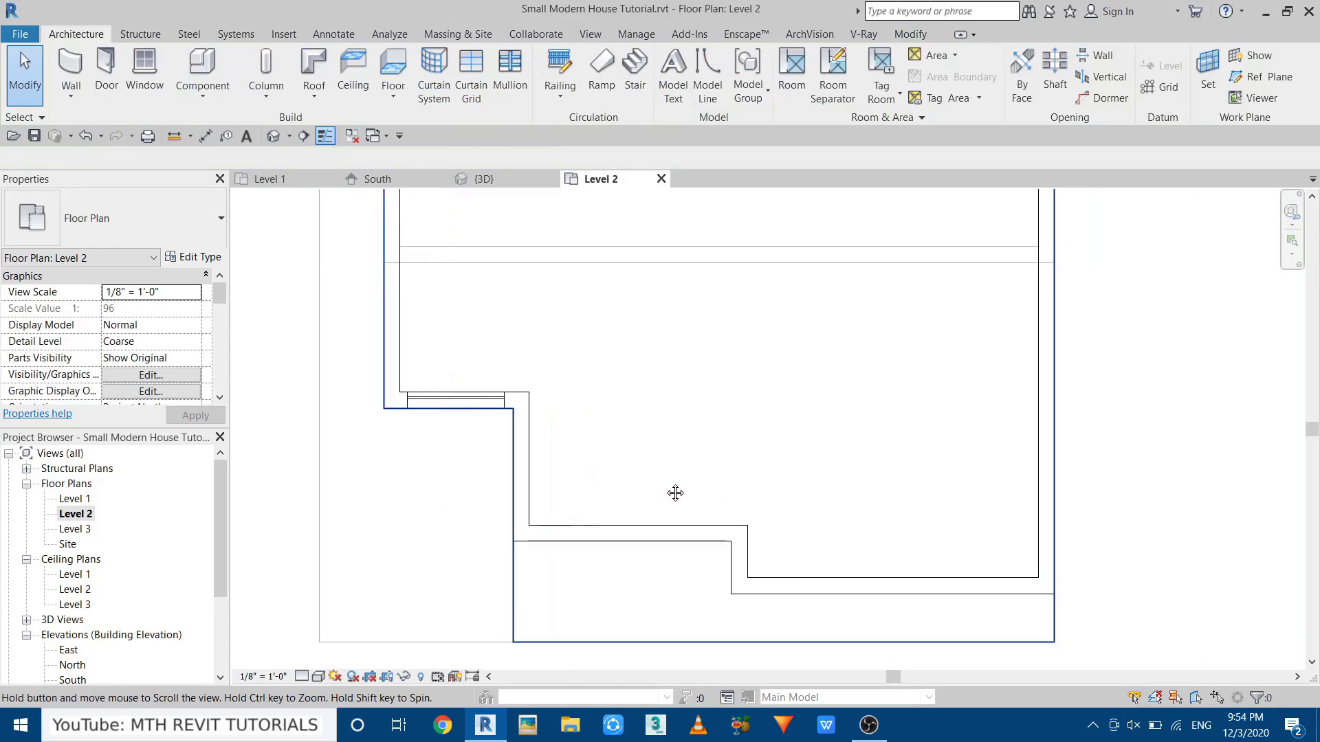
Try to draw a 13' long curtain wall like the existing one in Level 2's easternmost south-facing wall.
left_click(455, 402)
left_click(650, 98)
middle_click_drag(819, 534, 545, 473)
scroll(502, 548, "up", 1)
left_click(481, 517)
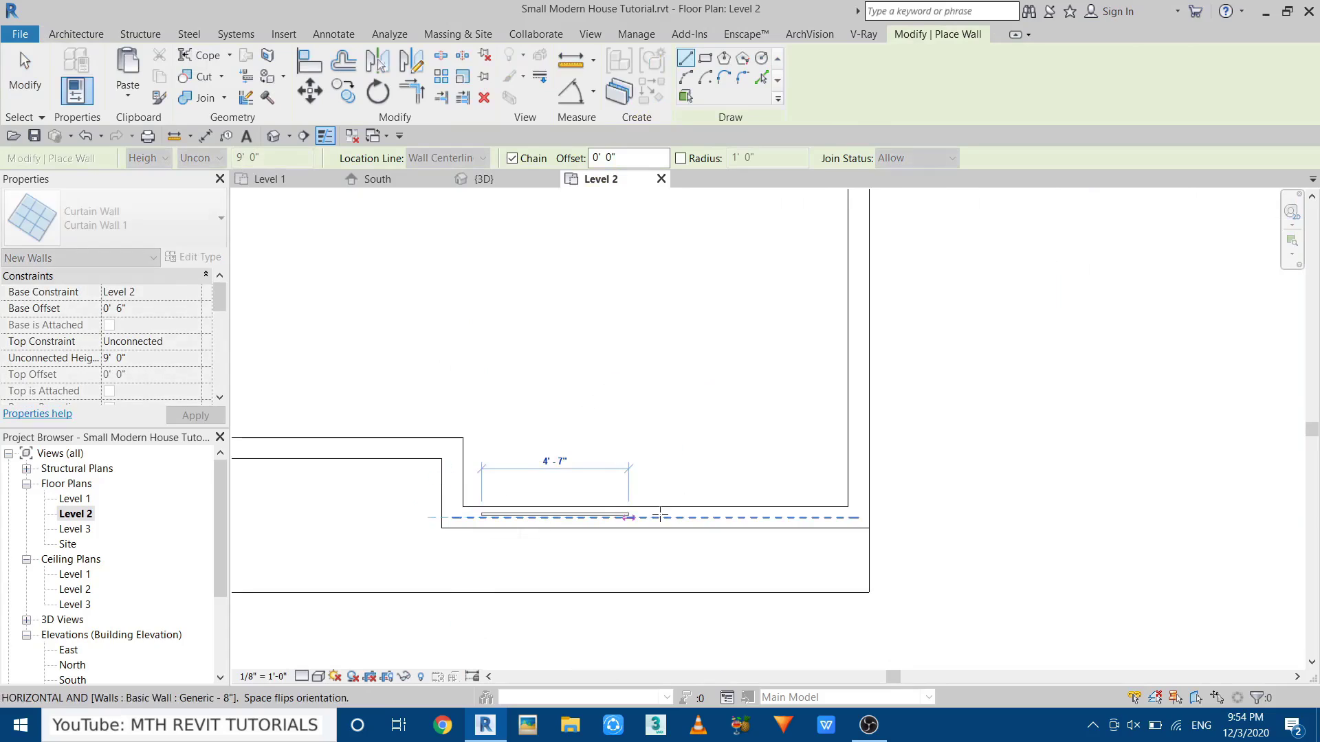
type("13'")
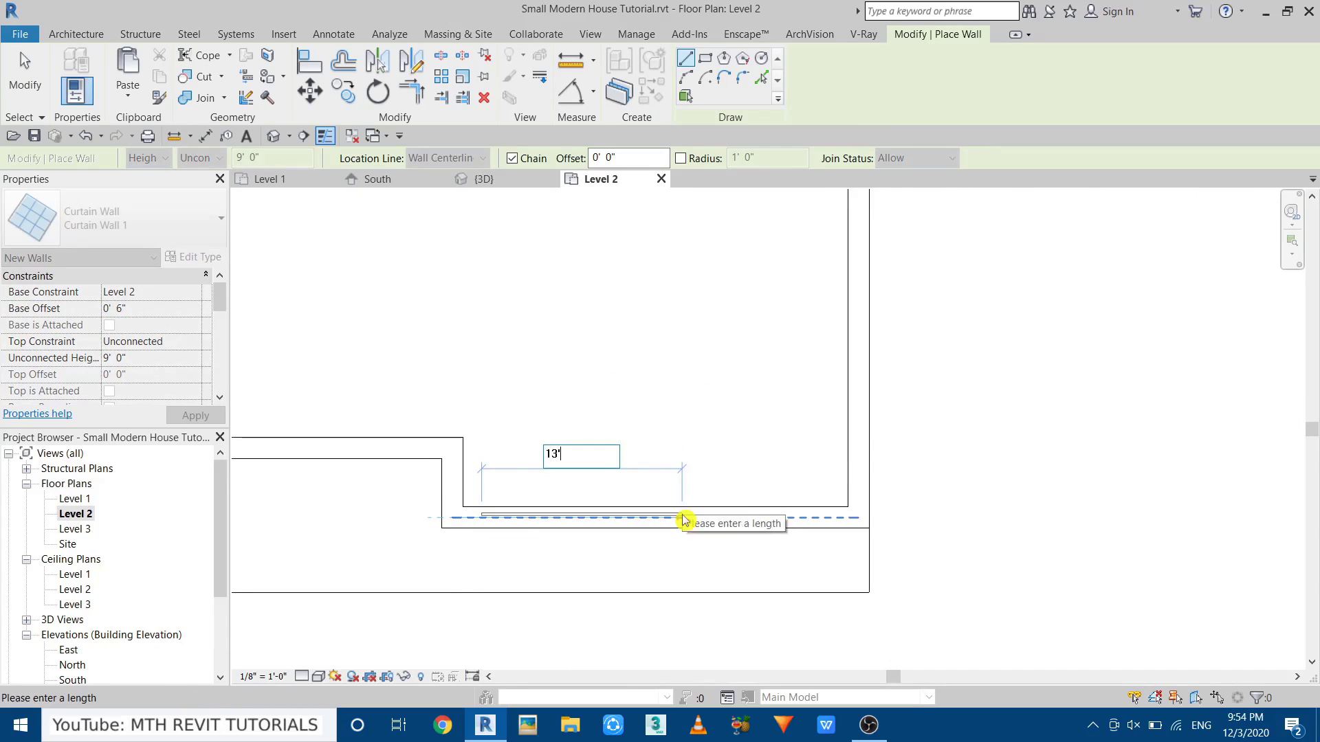
key("Return")
key("Escape")
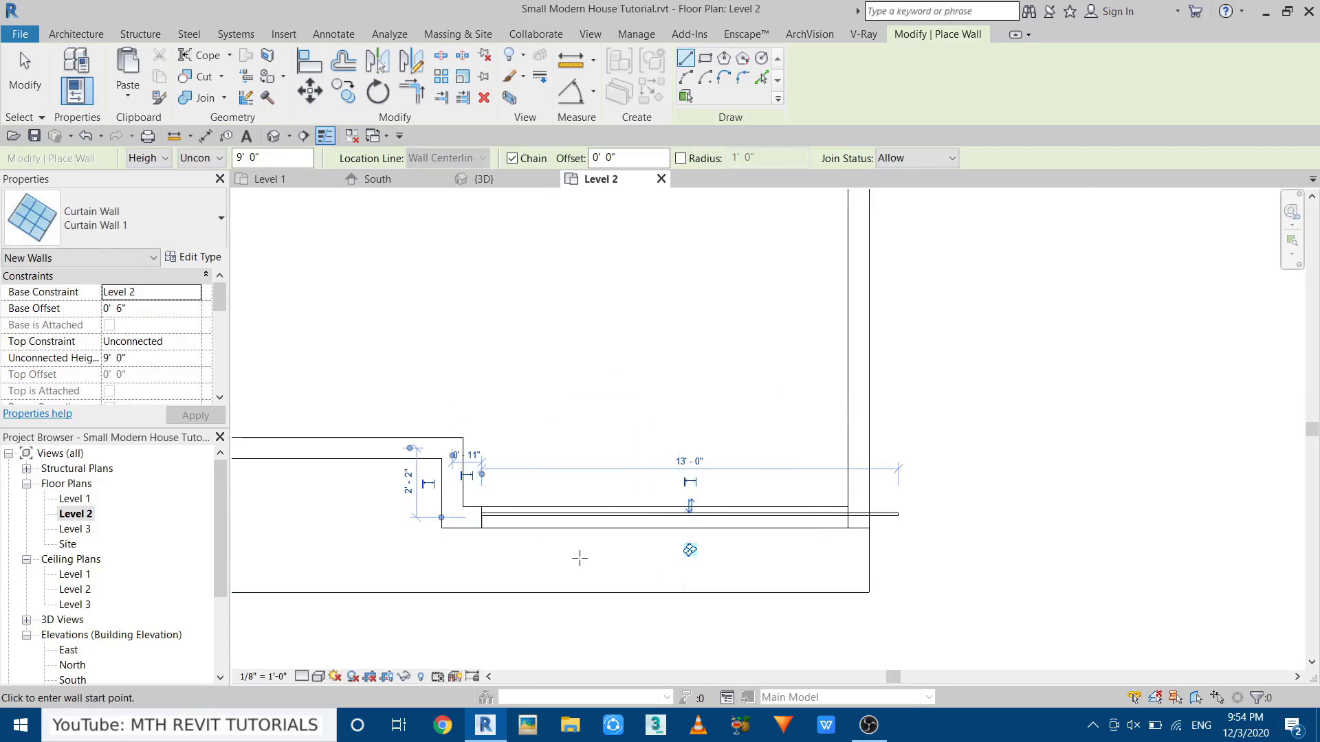
key("Escape")
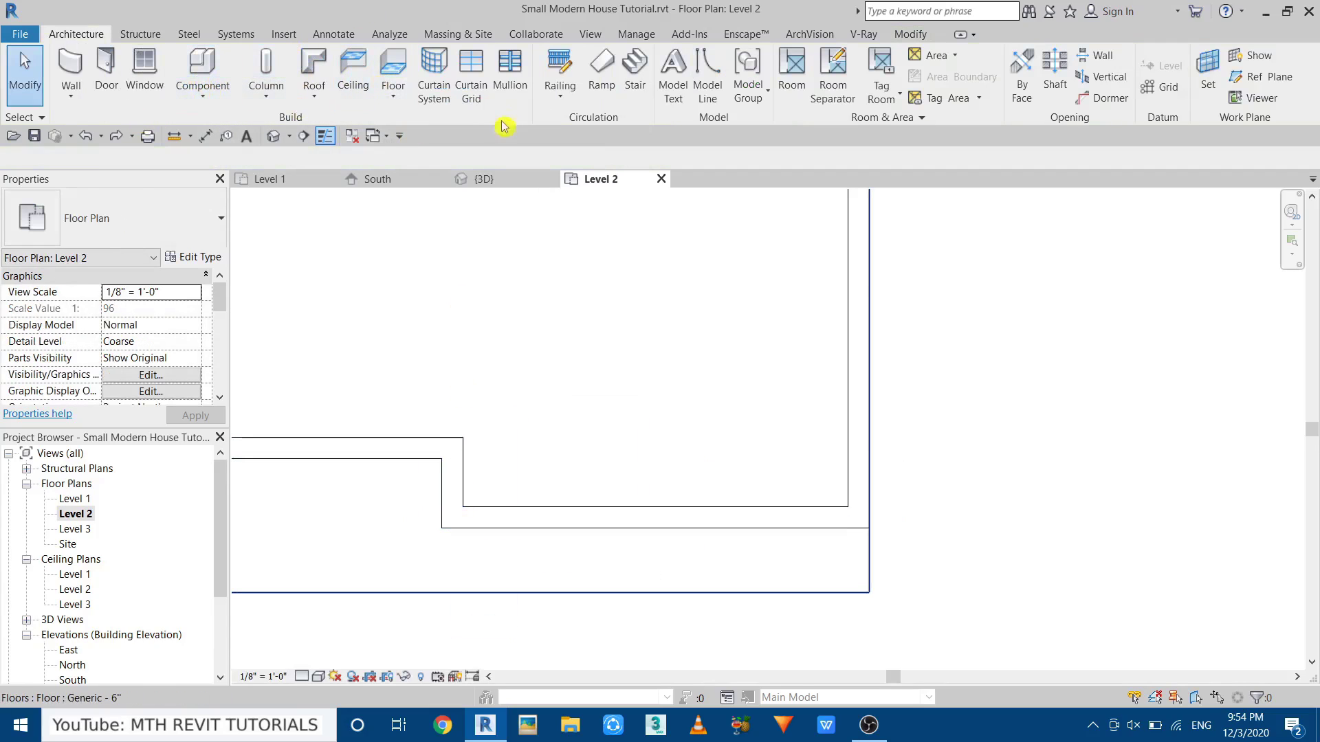
Draw an 11' long curtain wall in Level 2's easternmost south-facing wall, starting about 0' 10" from its west end.
left_click(71, 79)
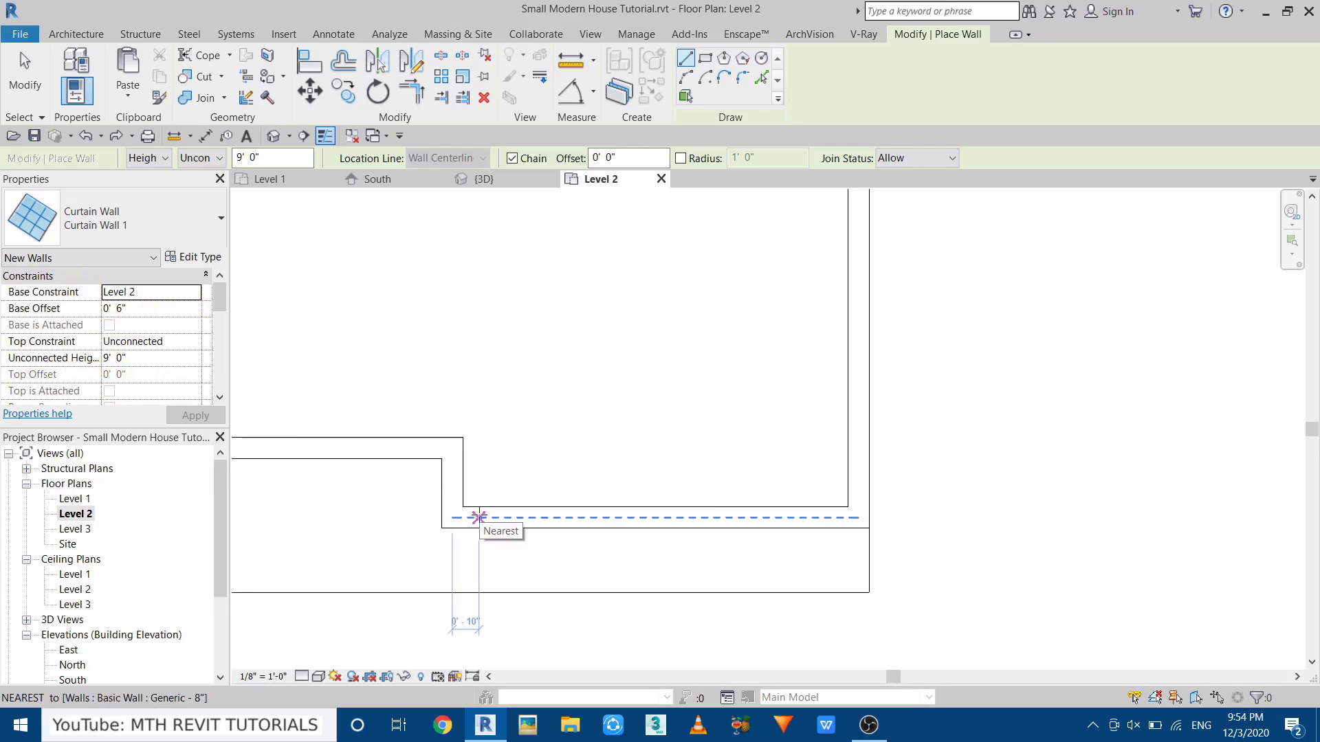
left_click(479, 517)
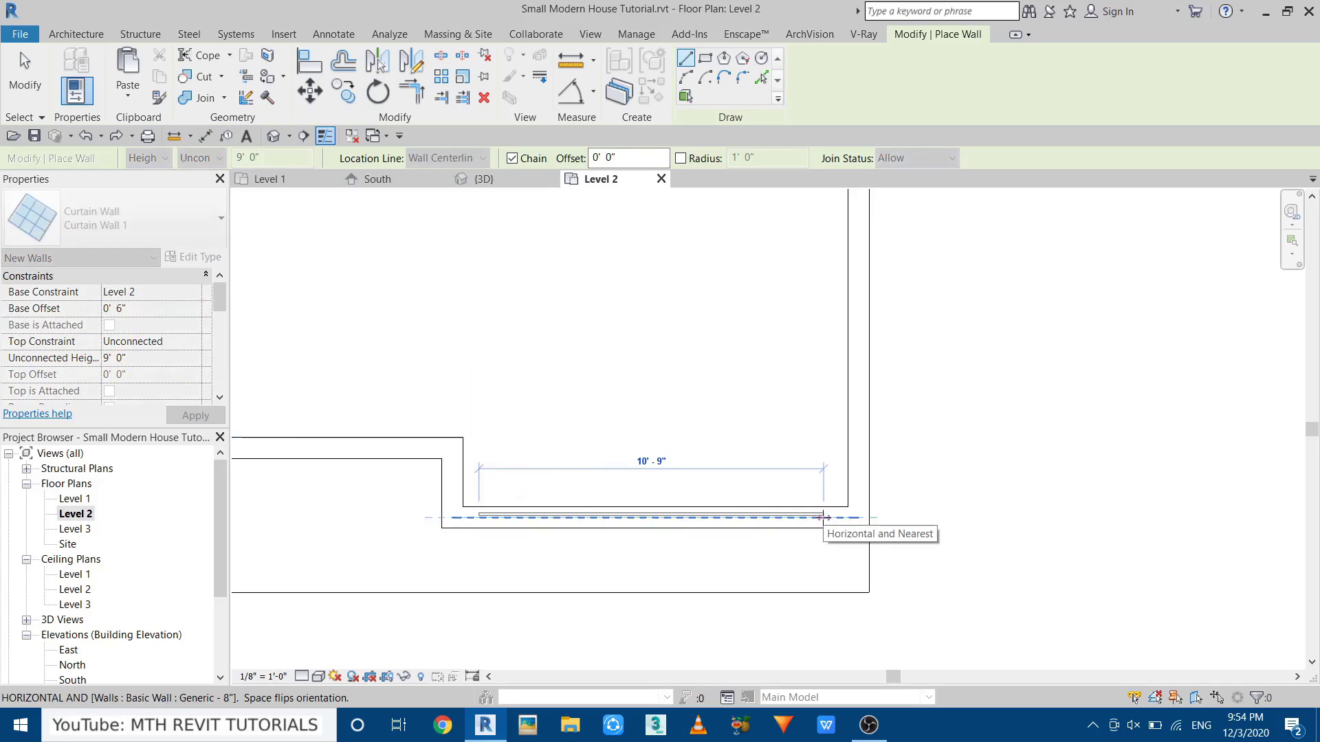
type("1")
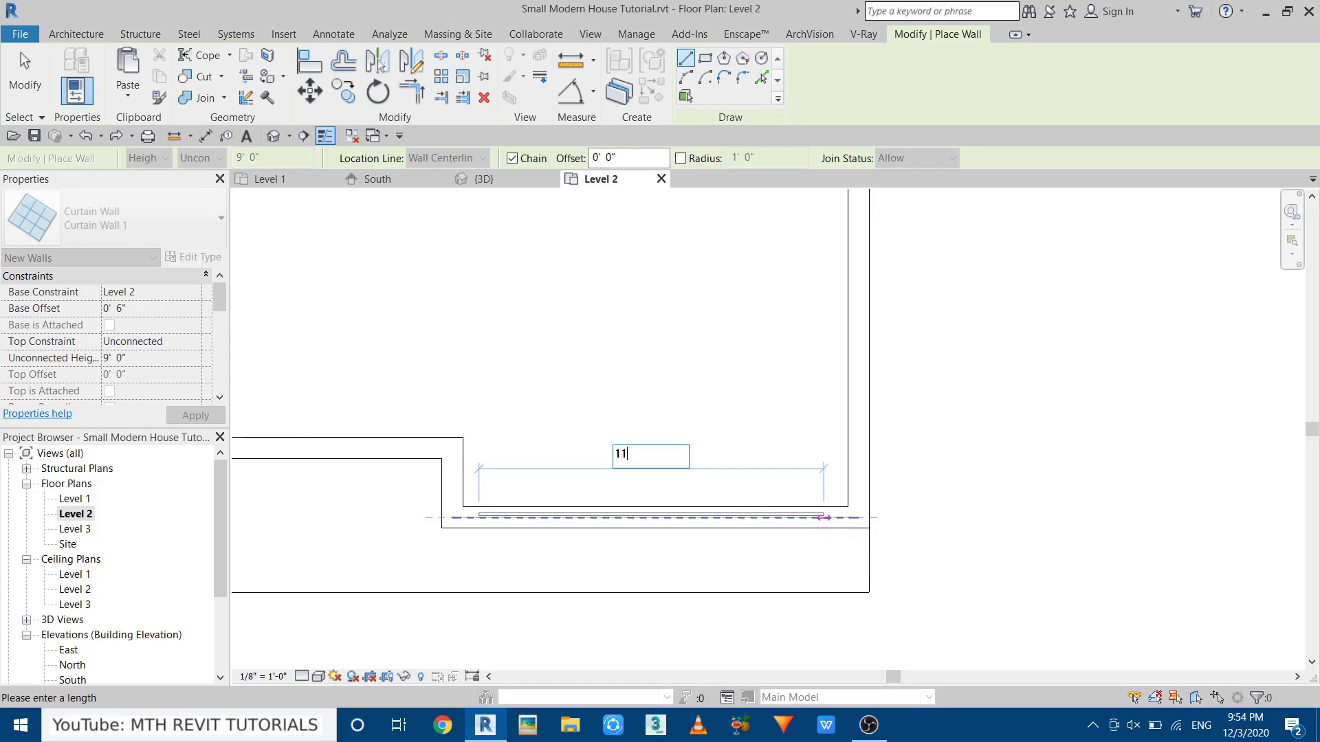
type("1")
key("Return")
key("Escape")
key("Escape")
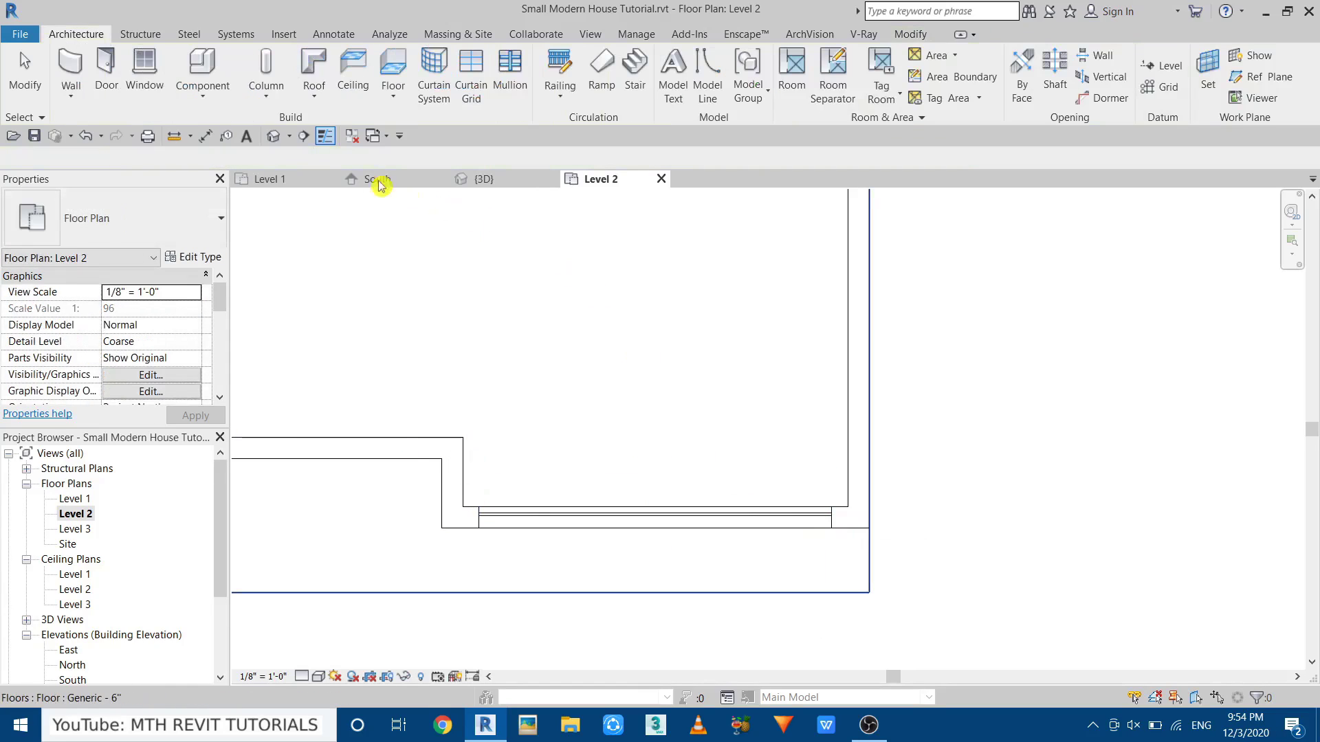
Place 2.5" x 5" rectangular mullions on all grid lines of both Level 2 curtain-wall windows in the 3D view.
left_click(272, 140)
middle_click_drag(838, 440, 668, 452, "shift")
middle_click_drag(446, 469, 687, 581, "shift")
scroll(527, 471, "up", 1)
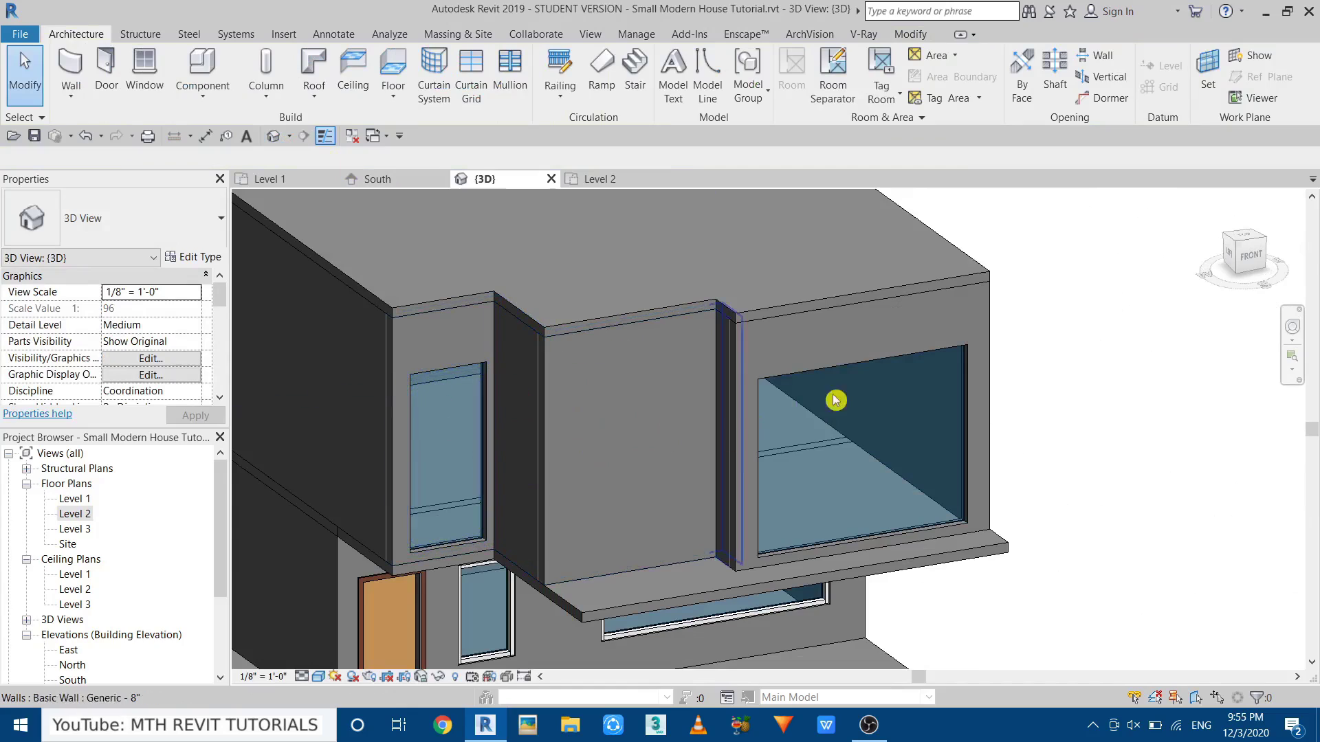
middle_click_drag(578, 447, 625, 236, "shift")
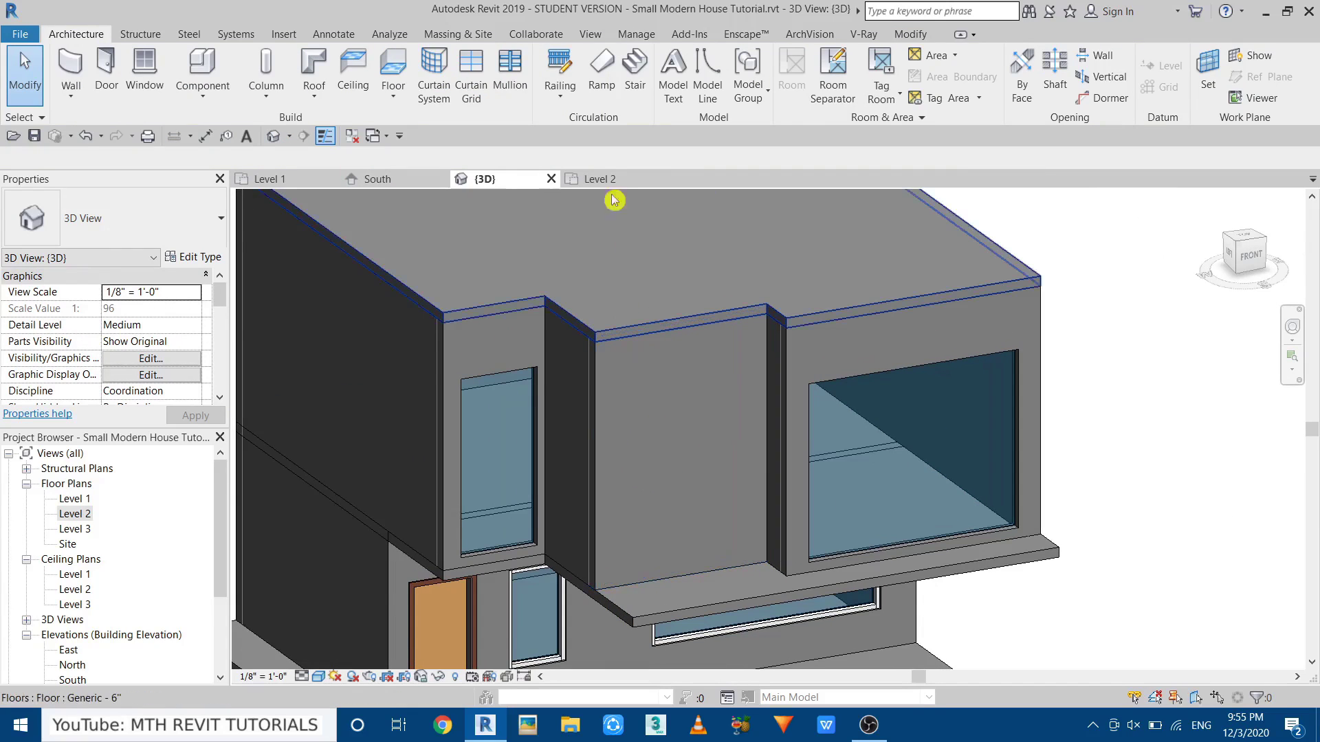
left_click(509, 71)
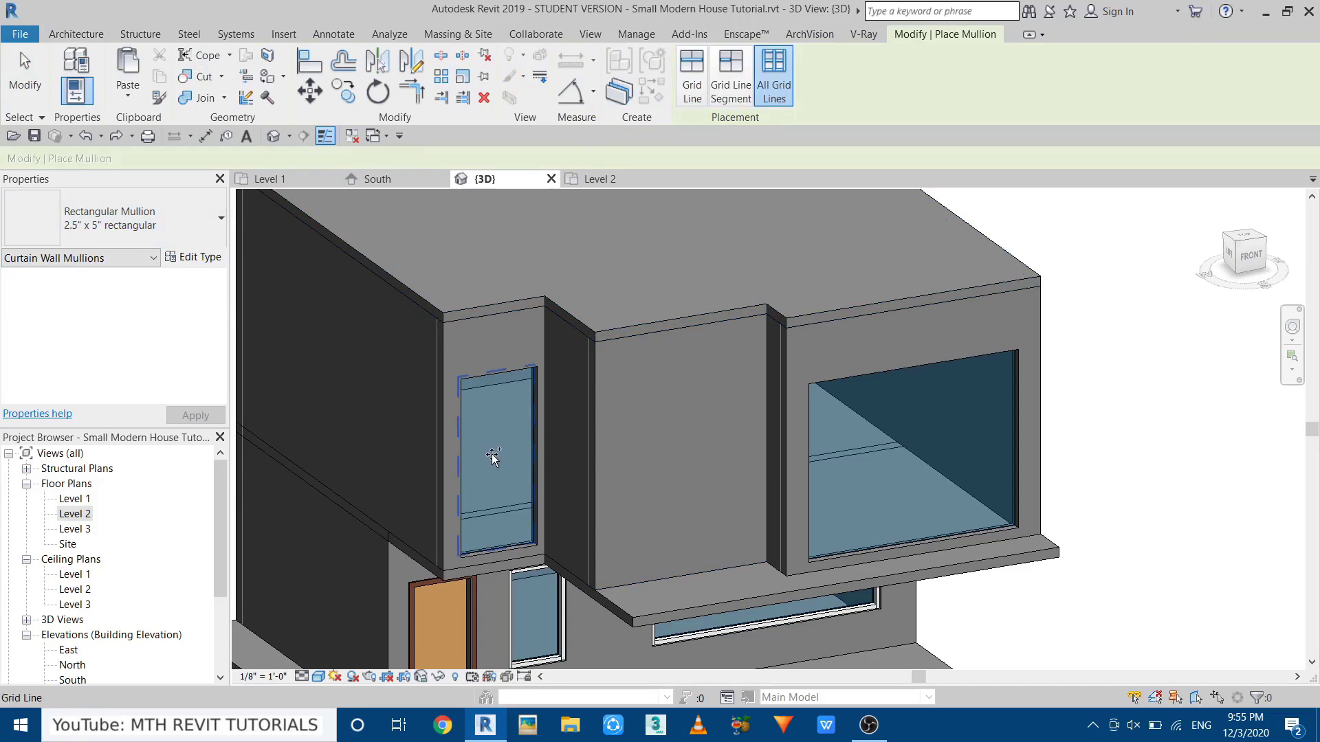
scroll(657, 471, "up", 5)
left_click(708, 397)
right_click(972, 349)
right_click(990, 358)
left_click(1018, 369)
scroll(666, 430, "down", 10)
middle_click_drag(666, 431, 522, 553, "shift")
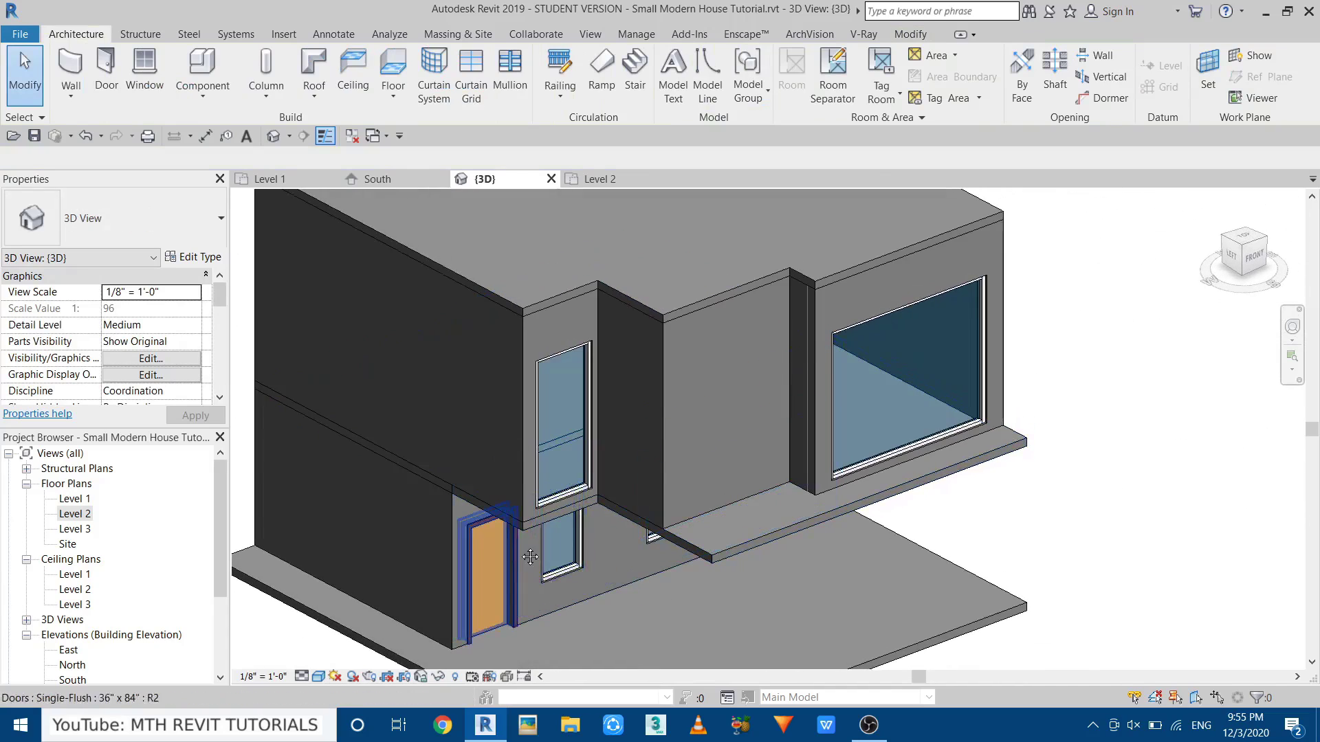
scroll(523, 553, "down", 5)
middle_click_drag(432, 492, 512, 463, "shift")
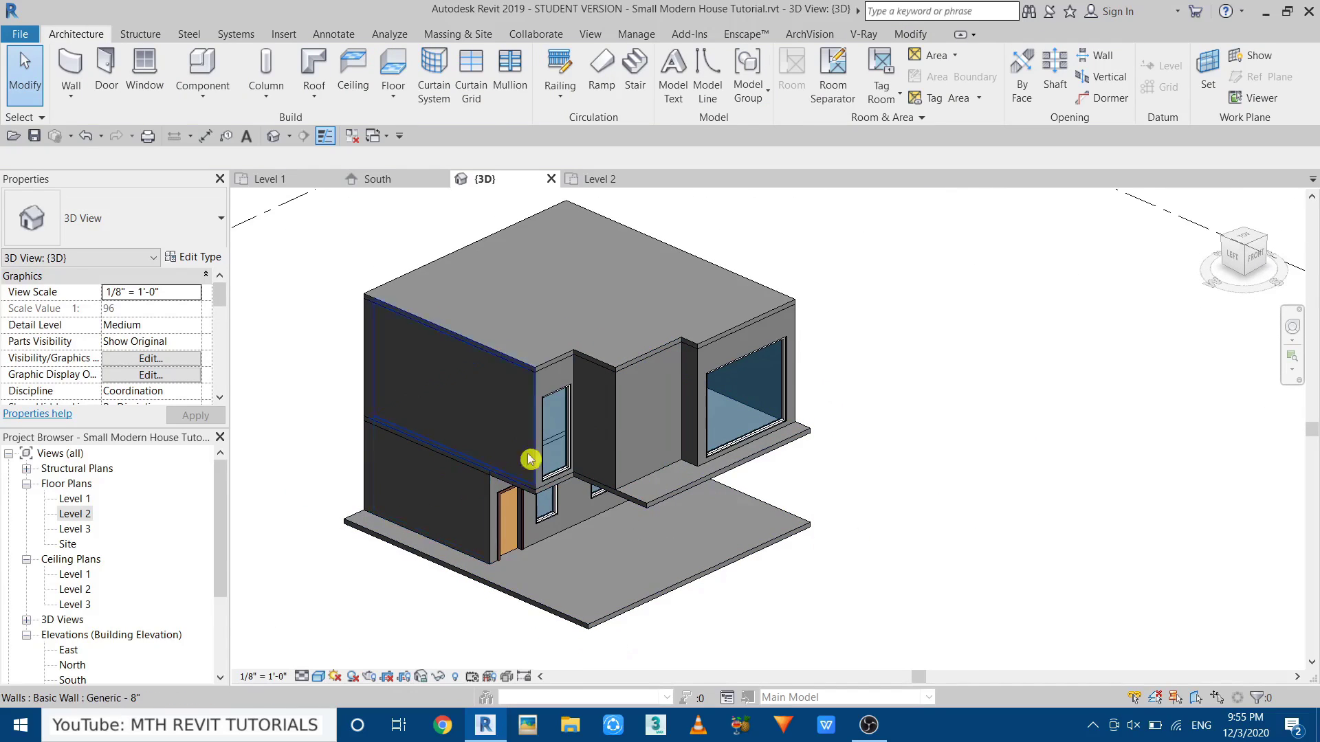
middle_click_drag(435, 530, 605, 554, "shift")
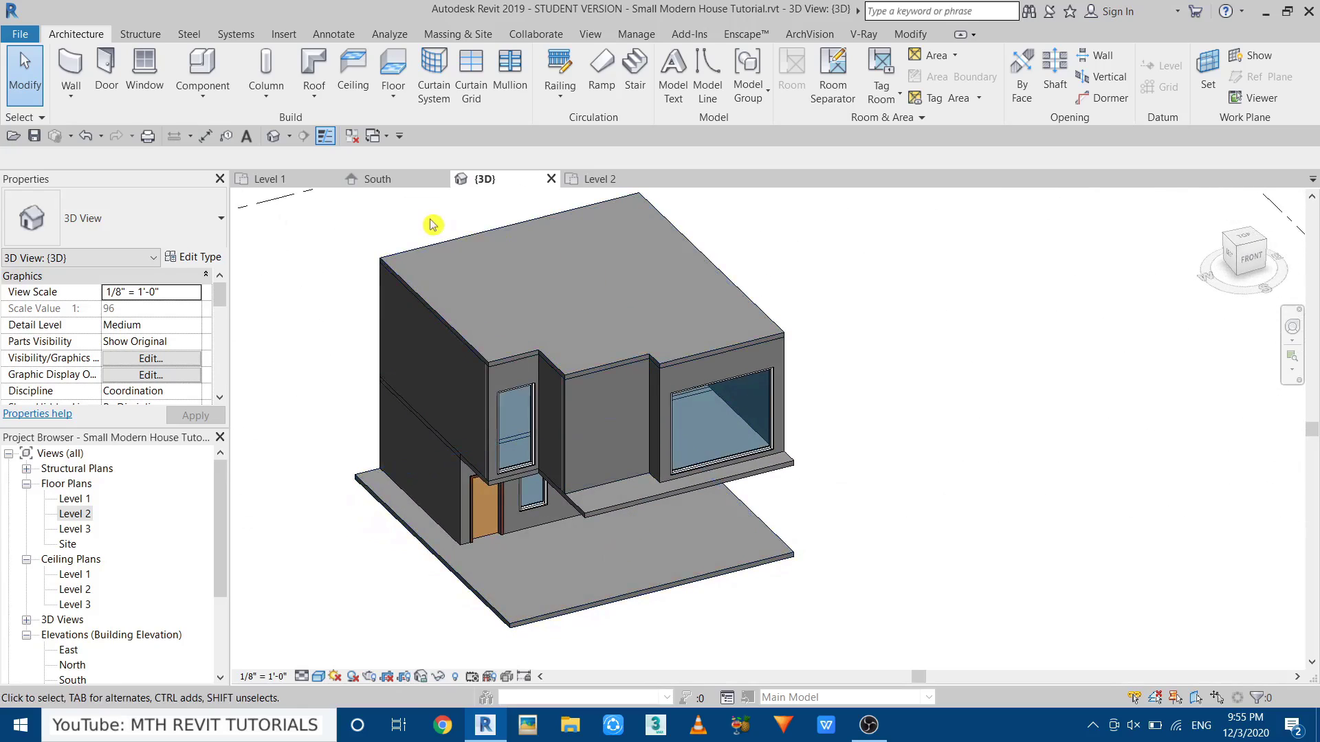
Start a structural column on Level 1 and load Concrete-Rectangular-Column.rfa from the Structural Columns > Concrete library folder.
left_click(265, 179)
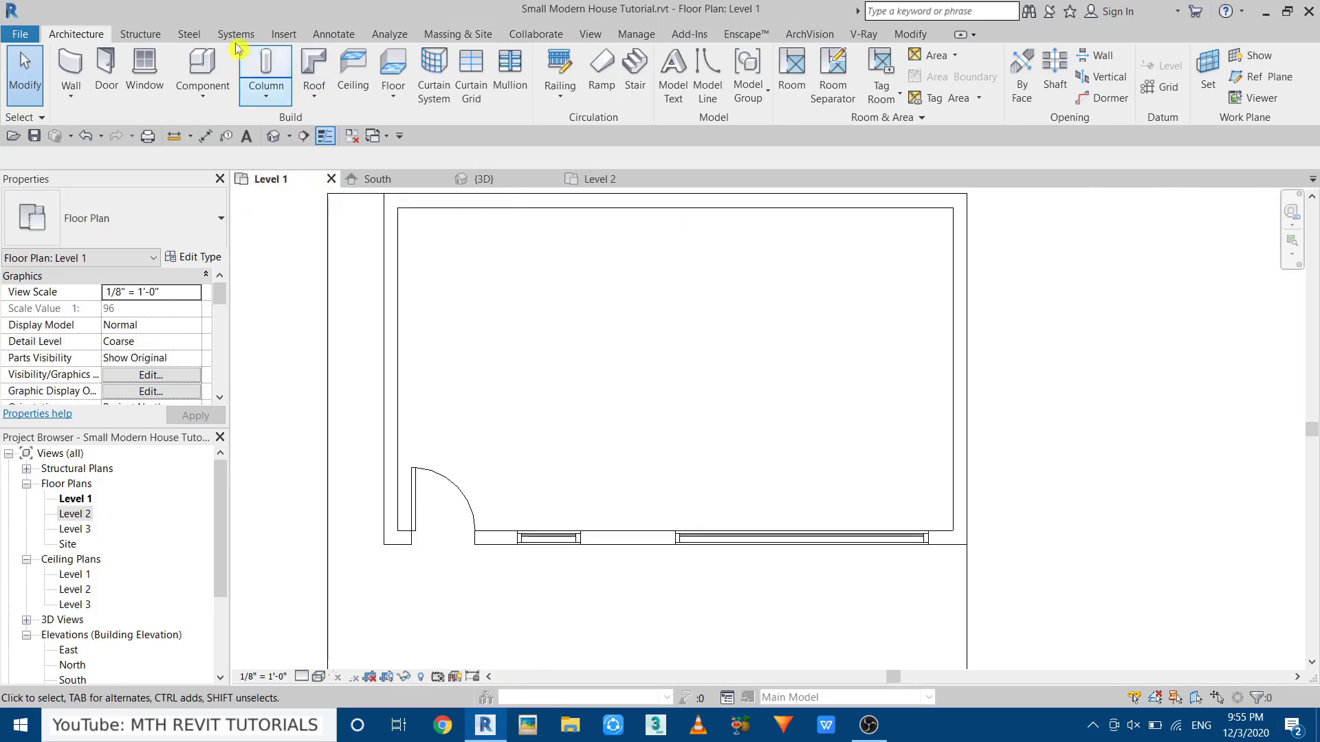
left_click(139, 34)
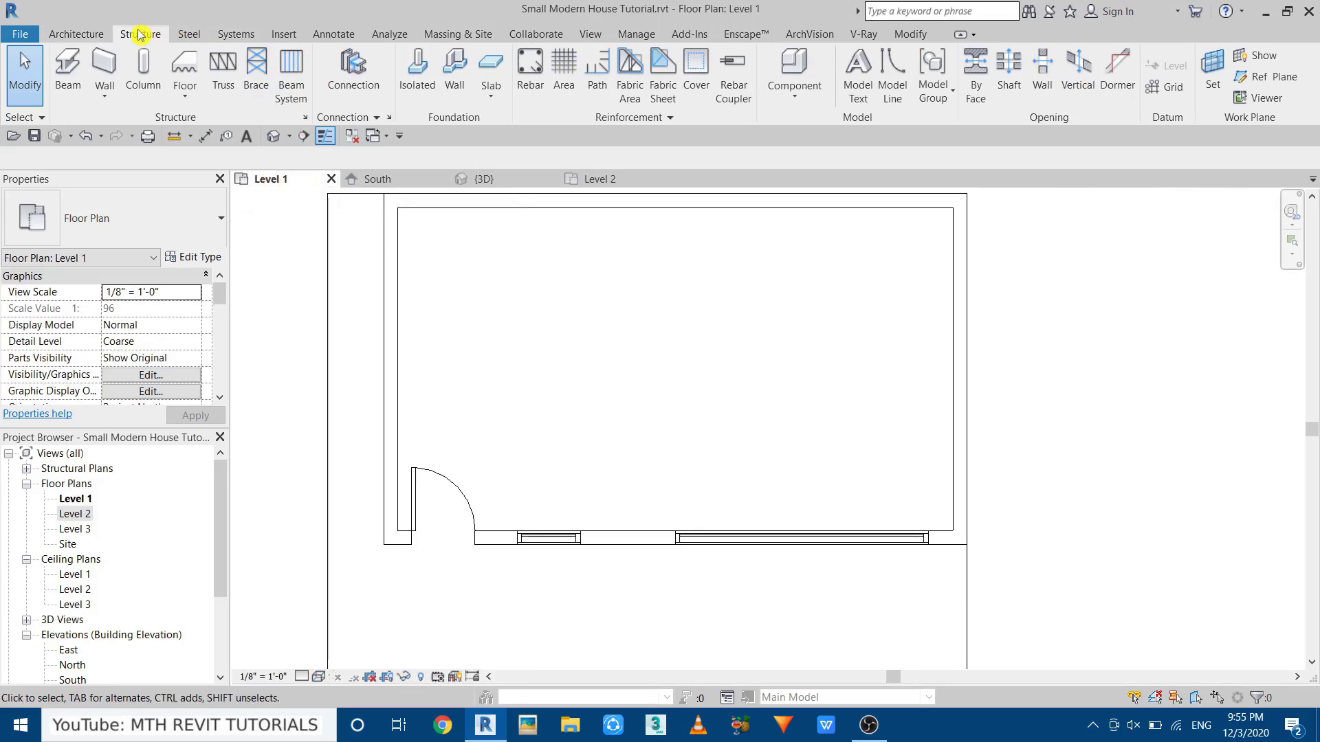
left_click(144, 97)
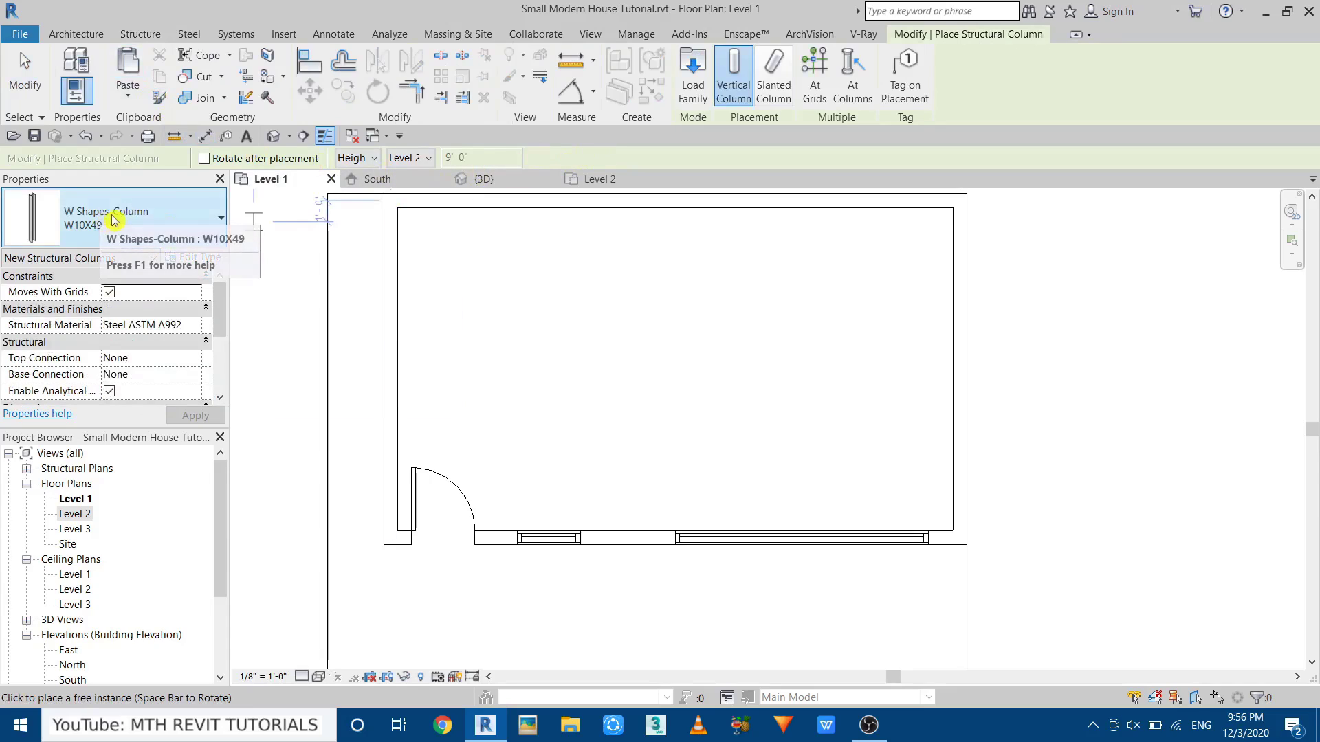
left_click(146, 218)
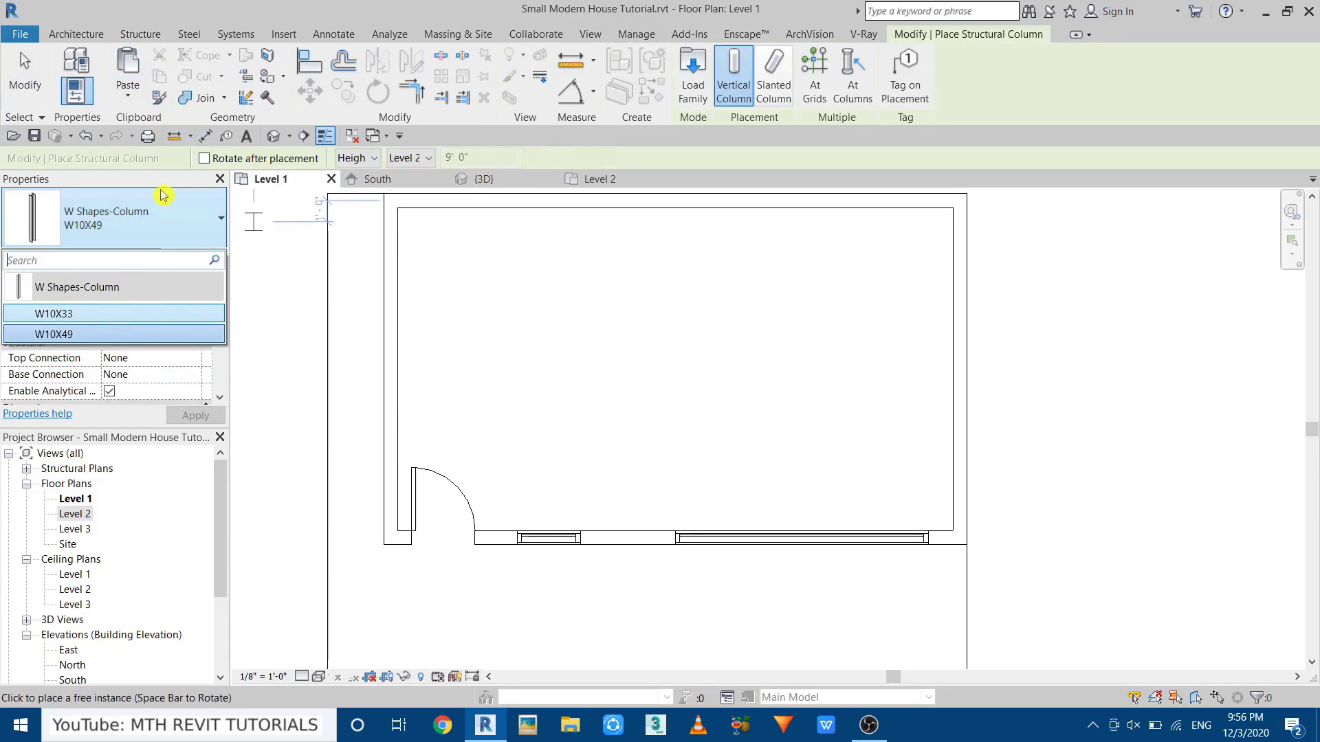
left_click(690, 82)
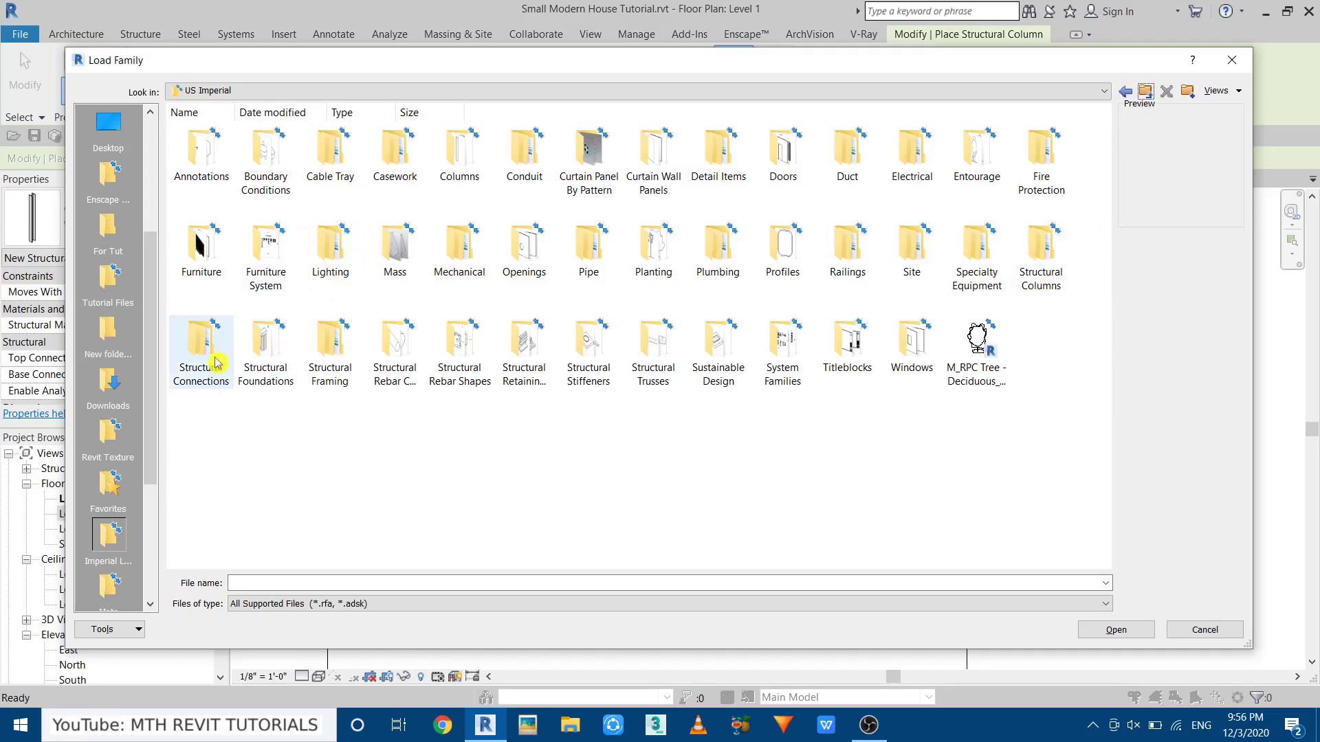
double_click(1043, 258)
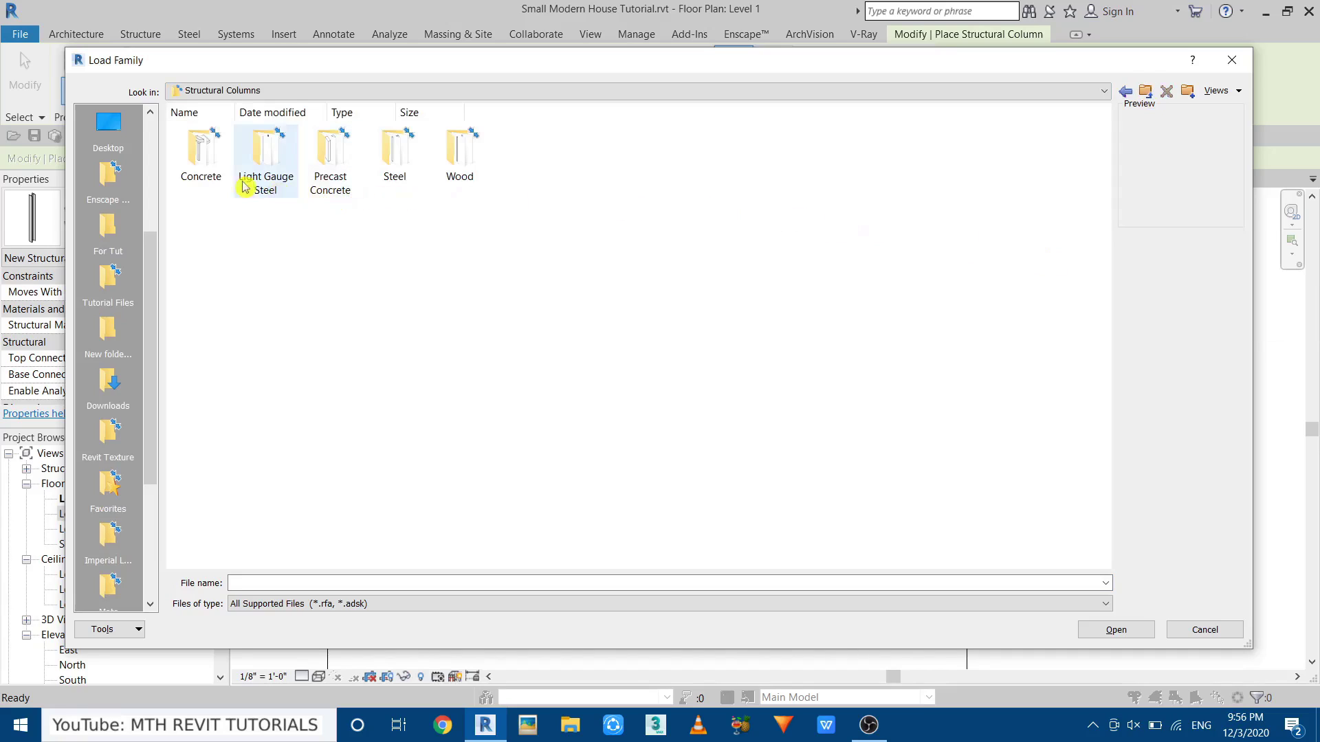
double_click(203, 158)
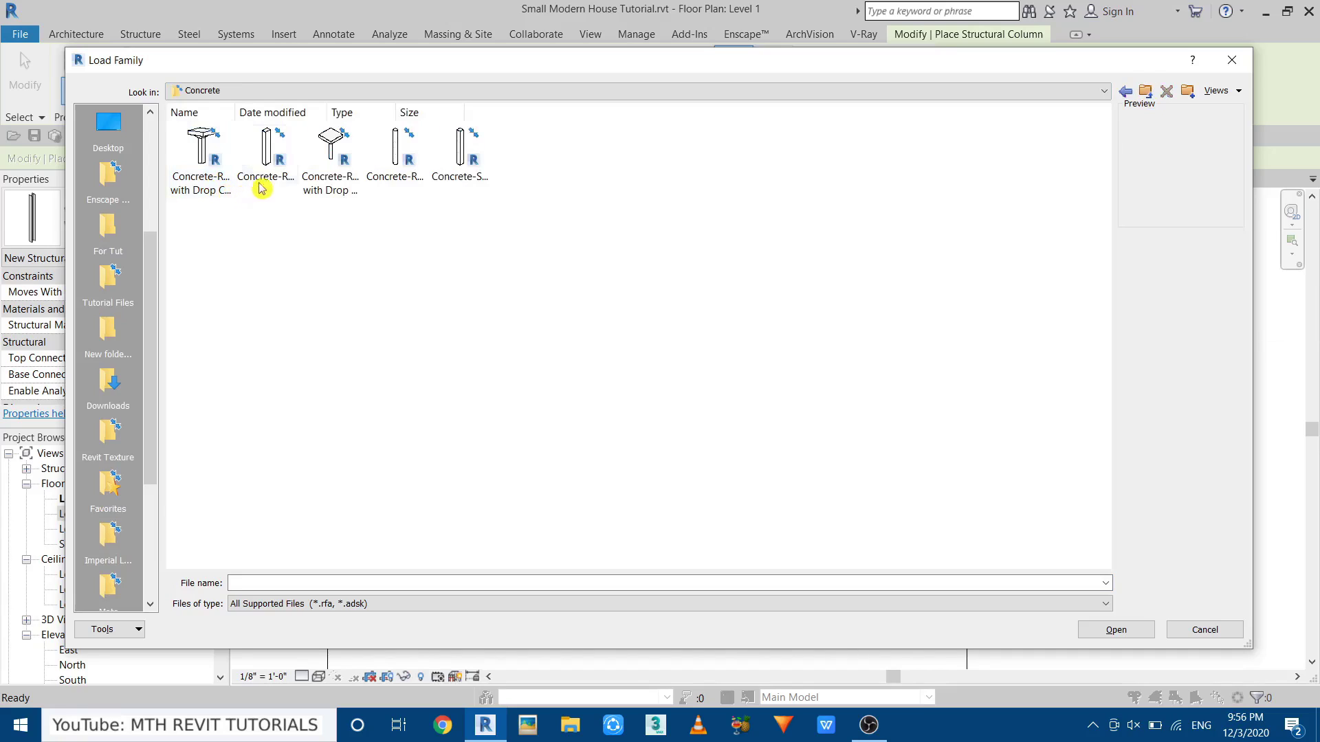
left_click(273, 163)
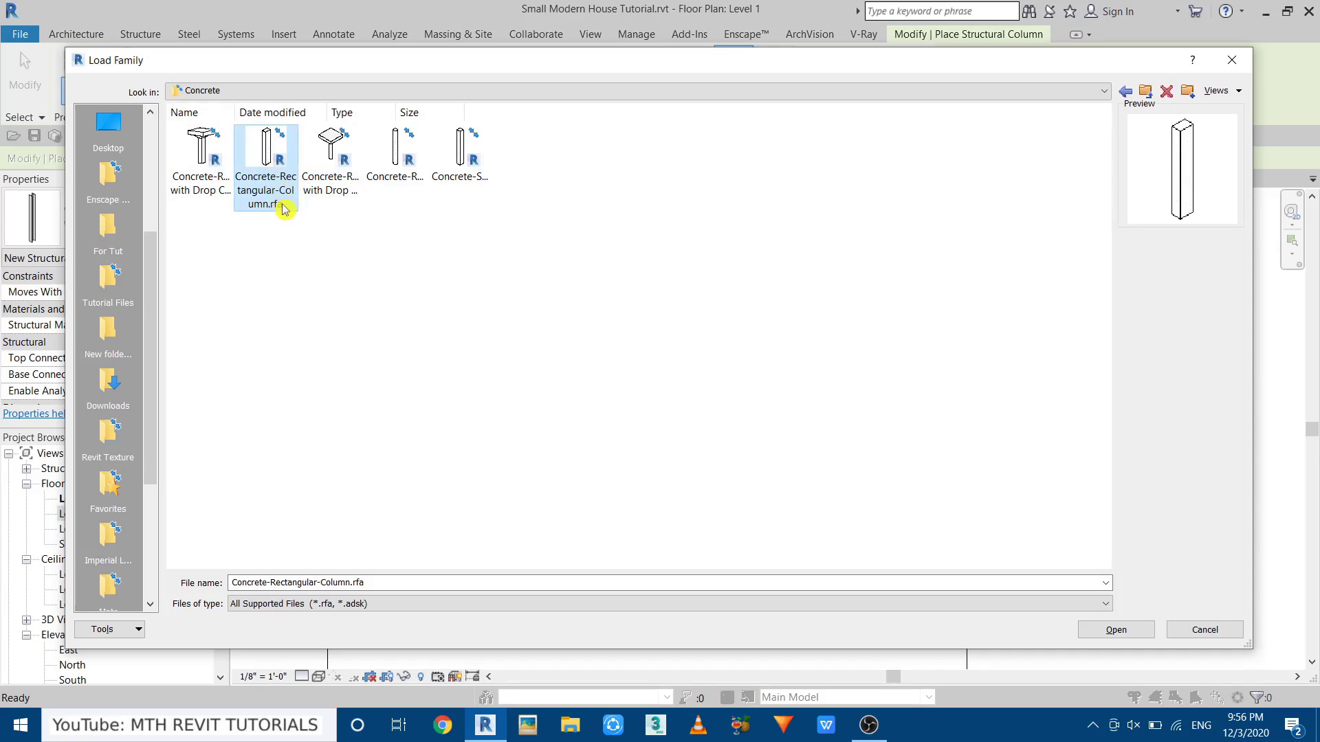
left_click(1114, 629)
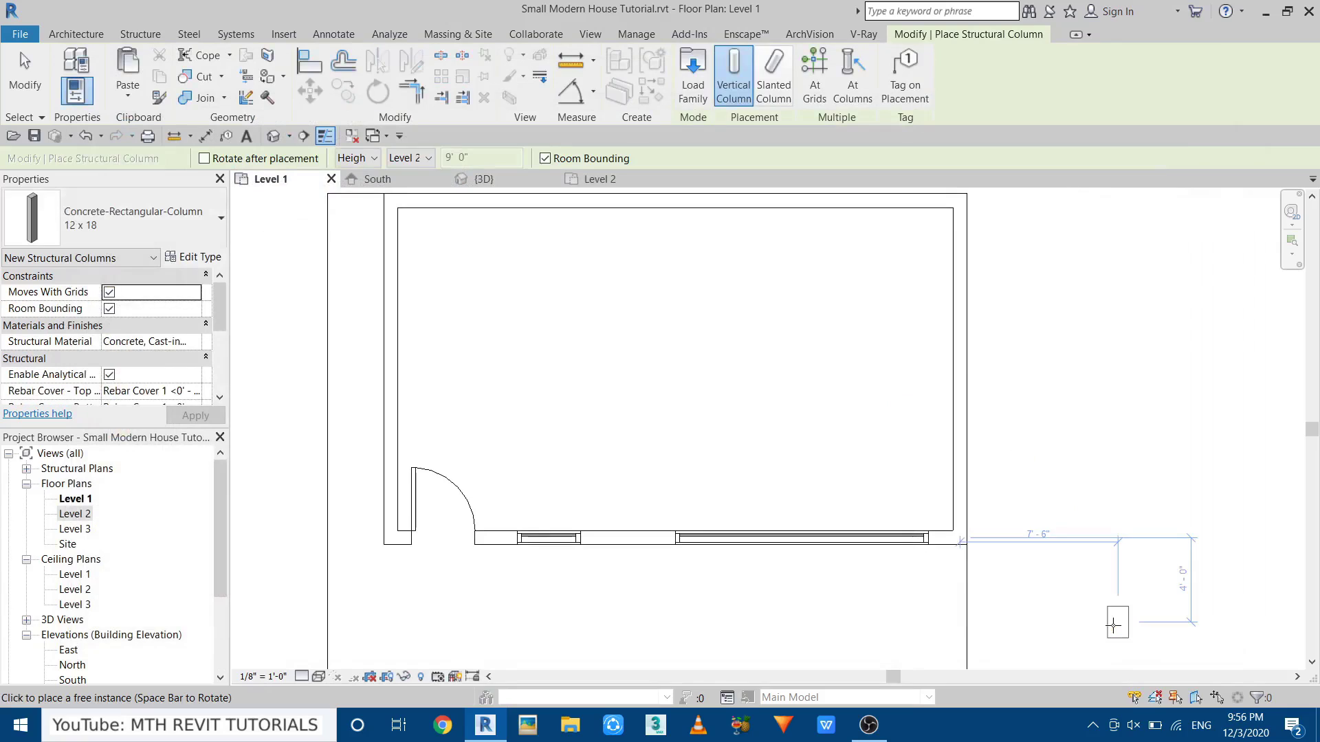
Duplicate the 12 x 18 column type as 2' X 1'8" and set b to 2' 0" and h to 1' 8".
middle_click_drag(674, 477, 524, 279)
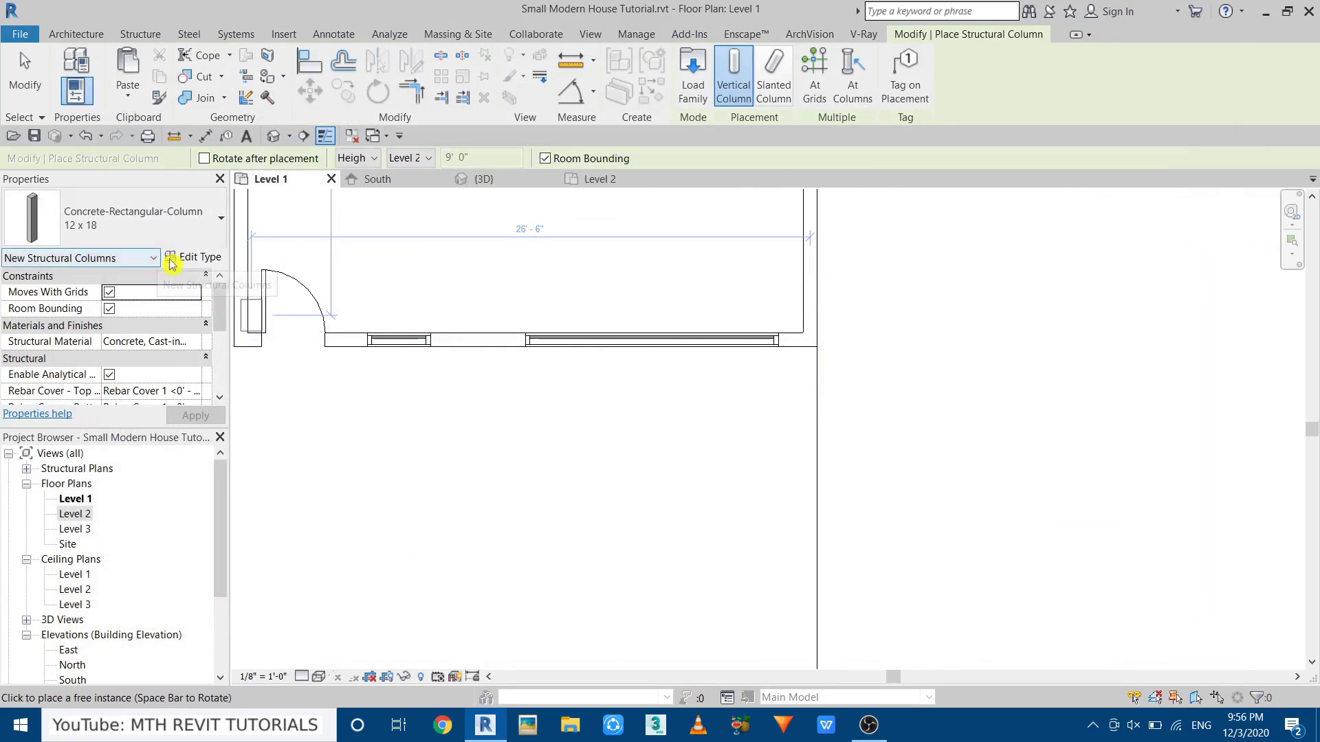
left_click(191, 263)
left_click(719, 248)
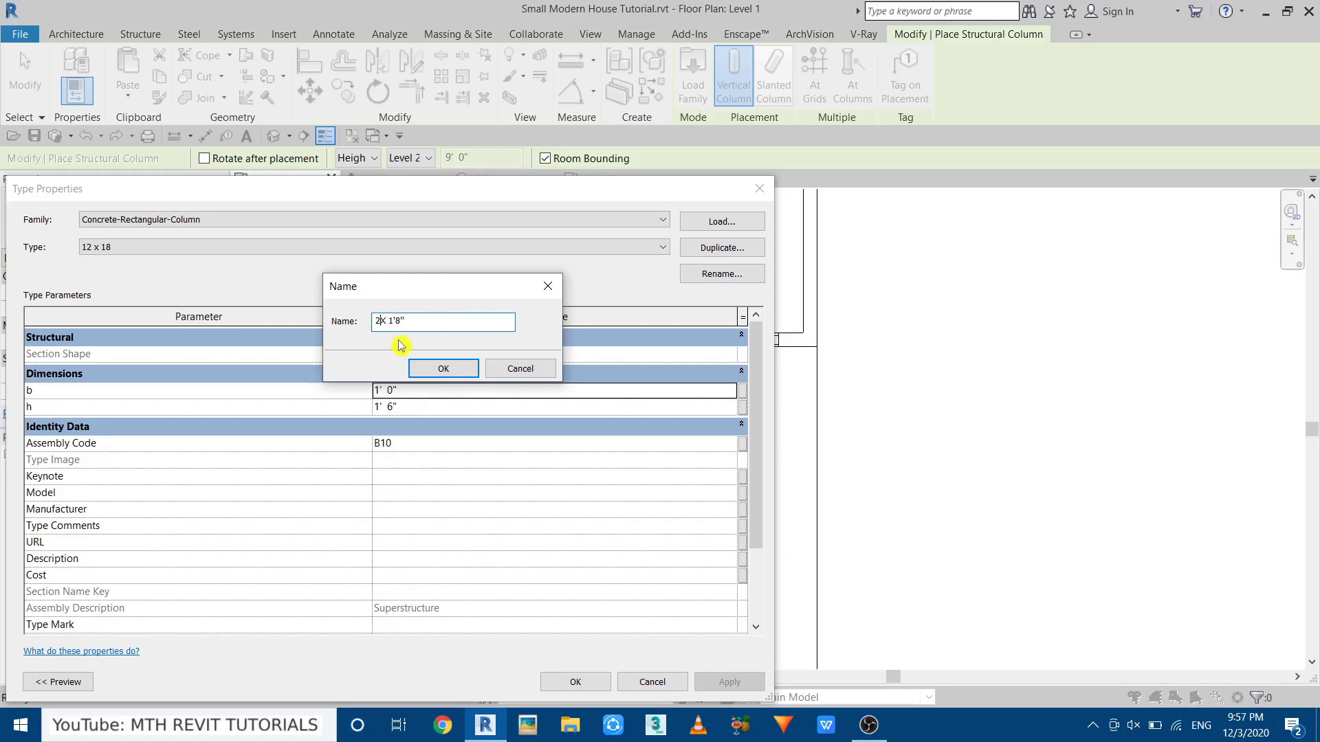
left_click(454, 369)
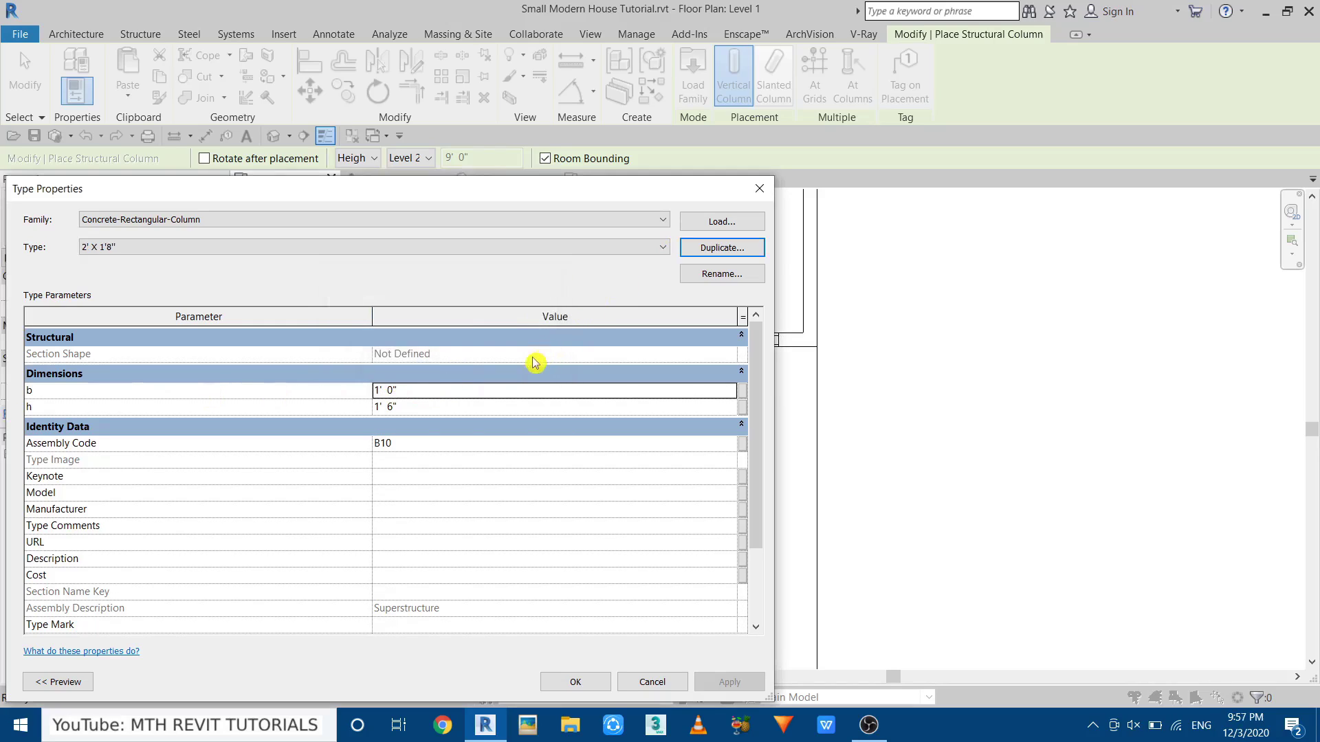
left_click(406, 390)
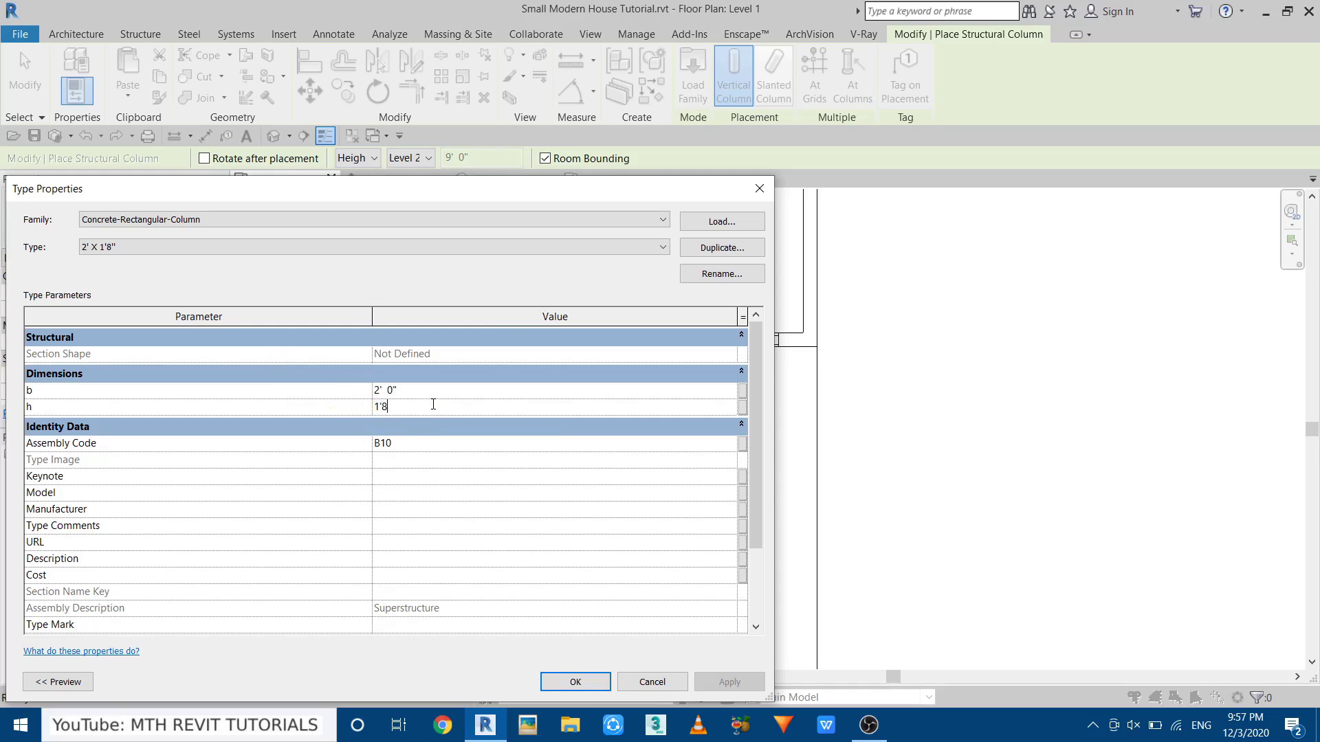
left_click(506, 393)
left_click(554, 678)
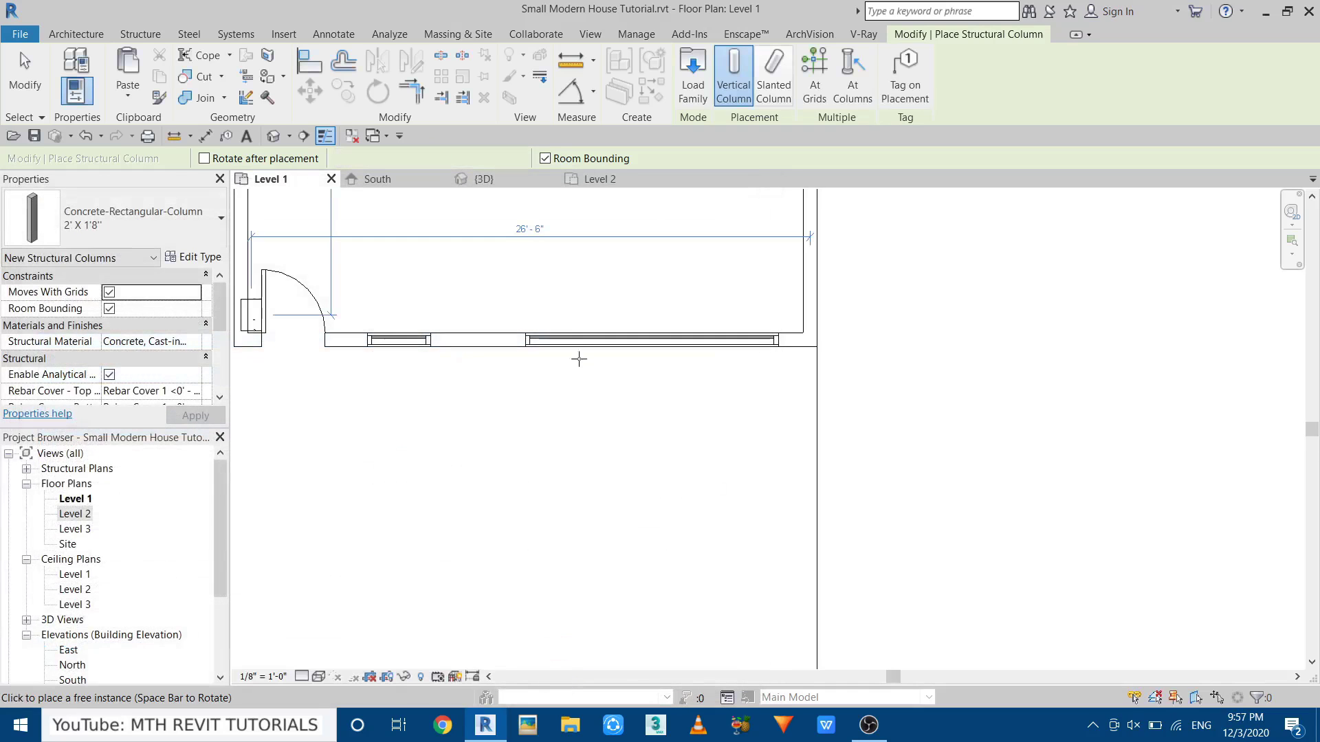
scroll(112, 344, "down", 3)
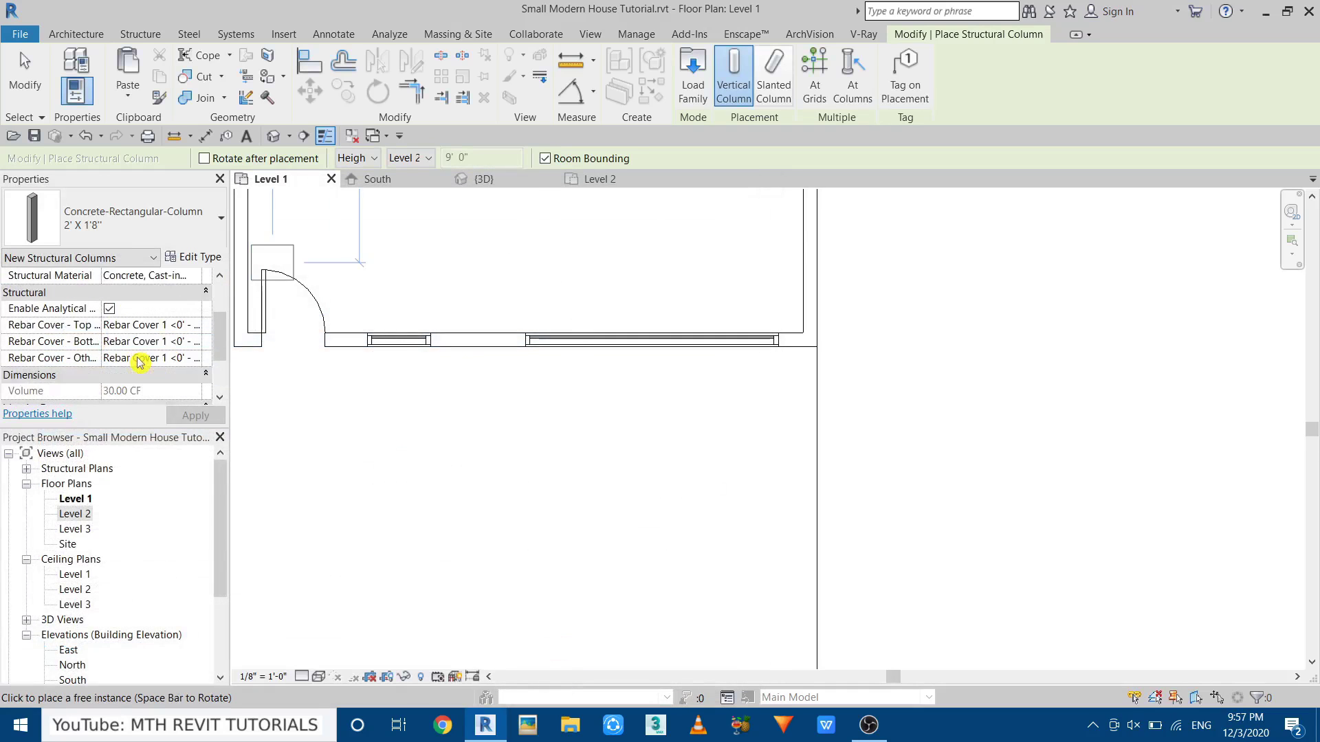
left_click(428, 157)
left_click(416, 177)
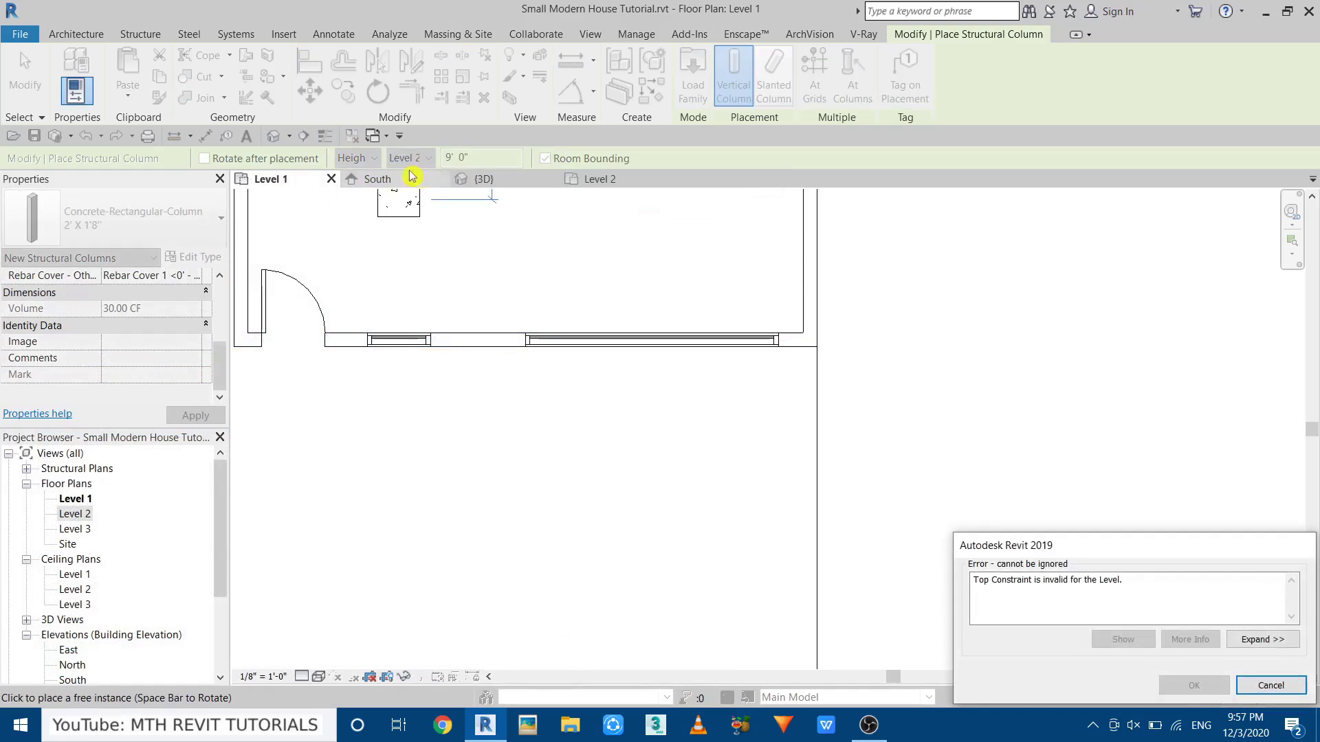
left_click_drag(977, 581, 1138, 582)
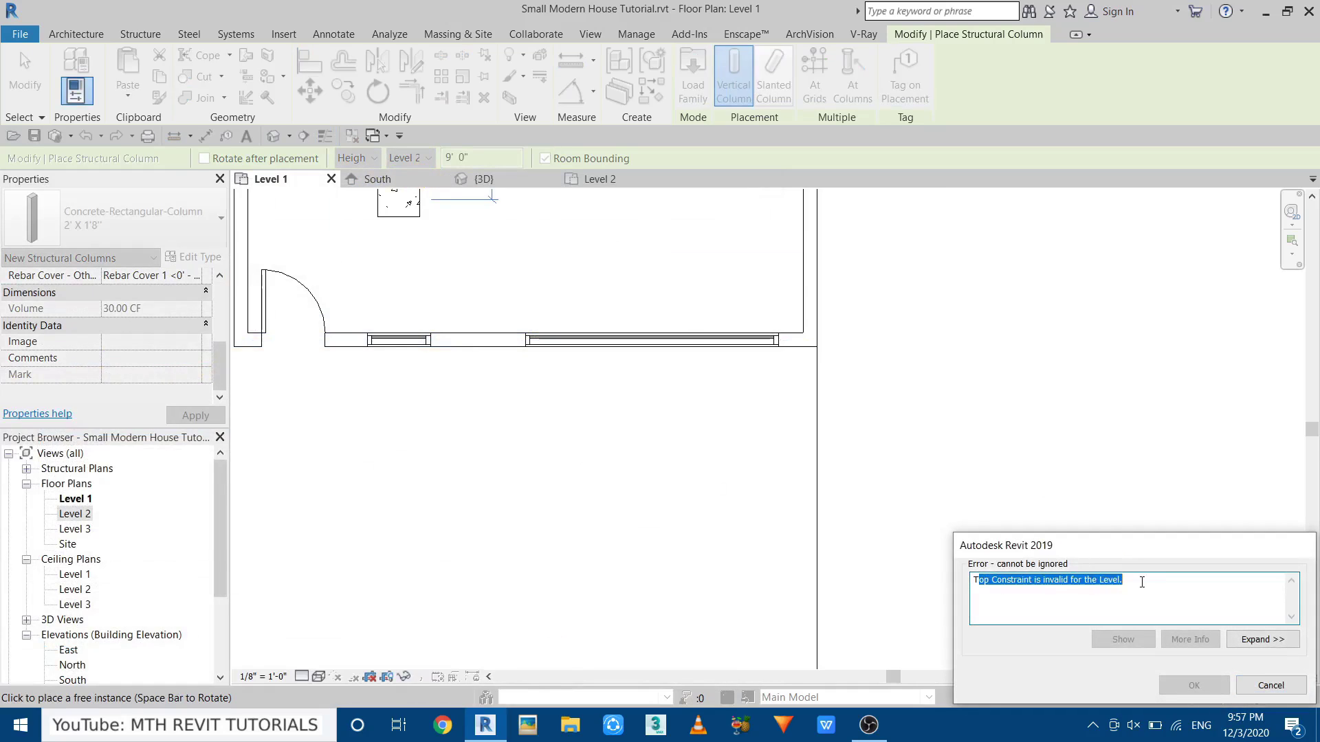
left_click(1257, 682)
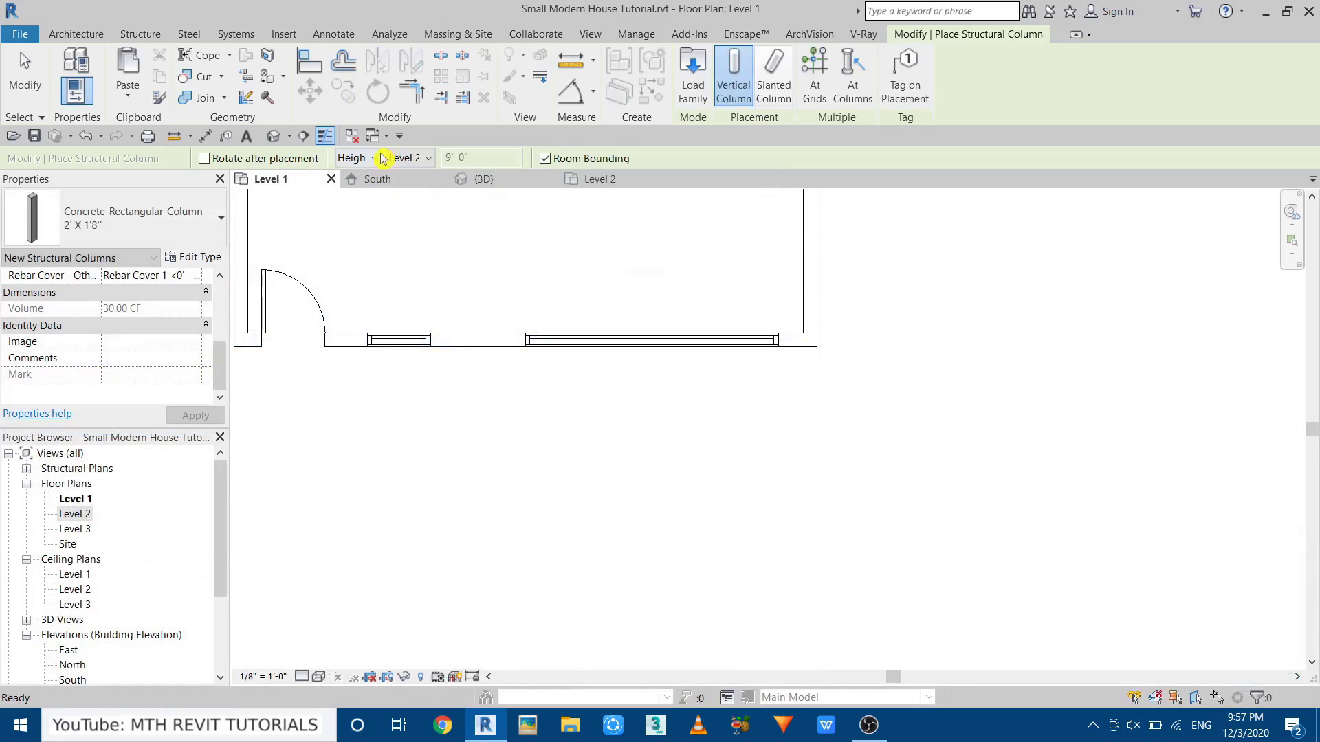
Place a 2' X 1'8" column with its height up to Level 2, about 3' south of the Level 1 front wall's east end.
left_click(422, 161)
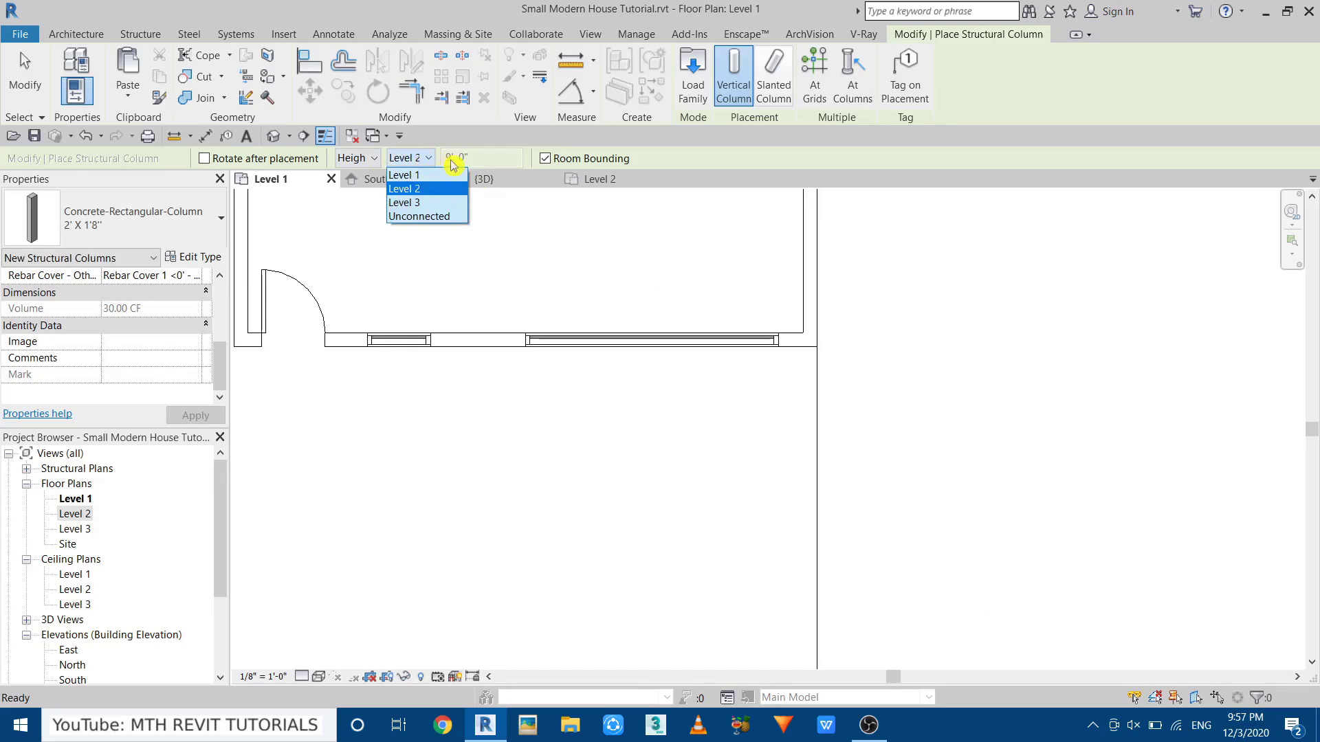
left_click(432, 193)
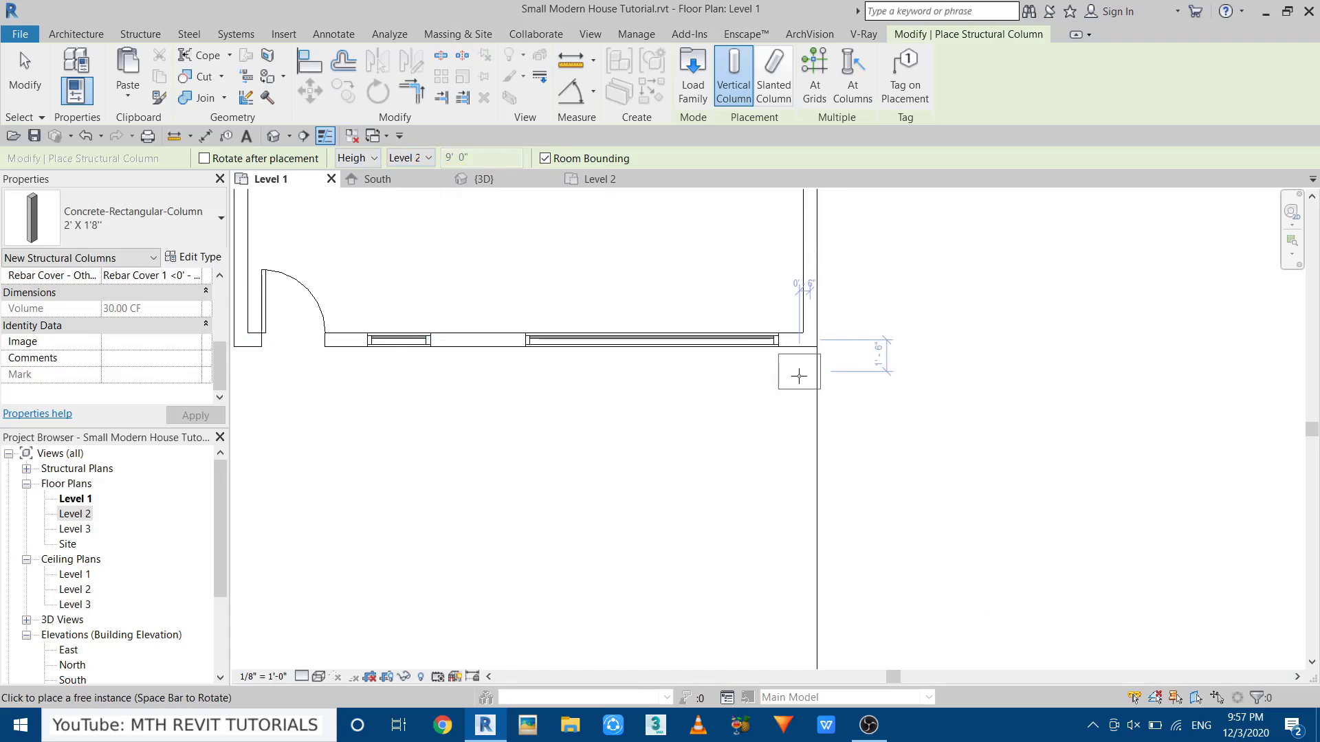
left_click(807, 400)
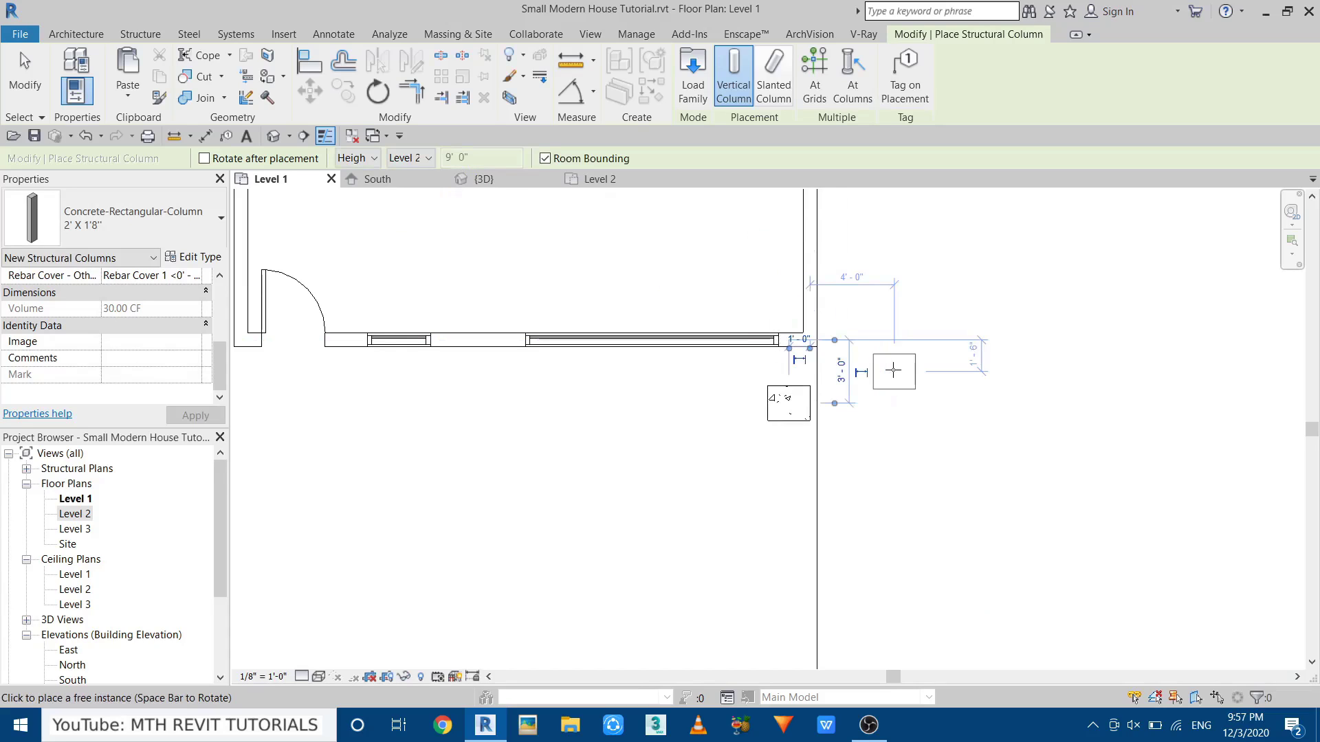
End column placement and rotate the placed 2' X 1'8" column 90 degrees so its longer side runs north-south.
right_click(923, 378)
left_click(932, 382)
left_click(797, 422)
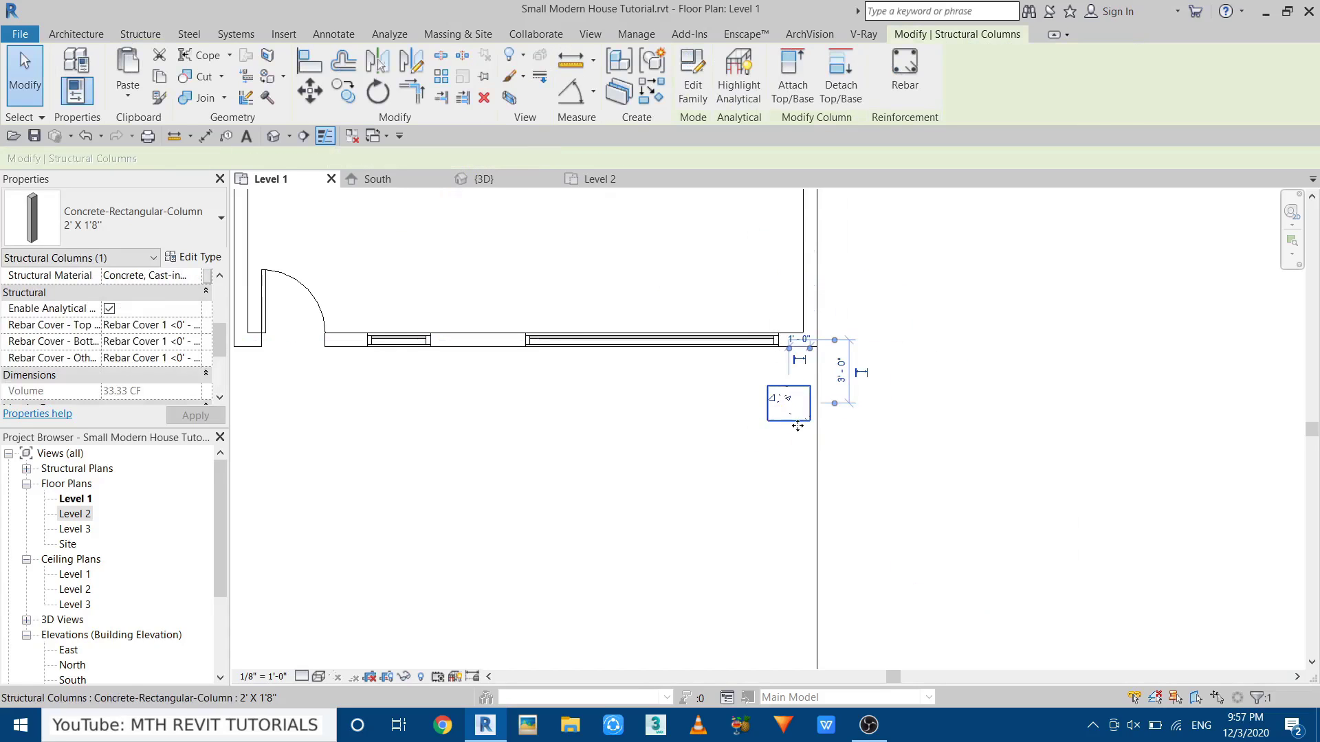
key("space")
Align the column's east face with the floor slab's east edge and its north face with the front wall's exterior face.
scroll(839, 354, "up", 2)
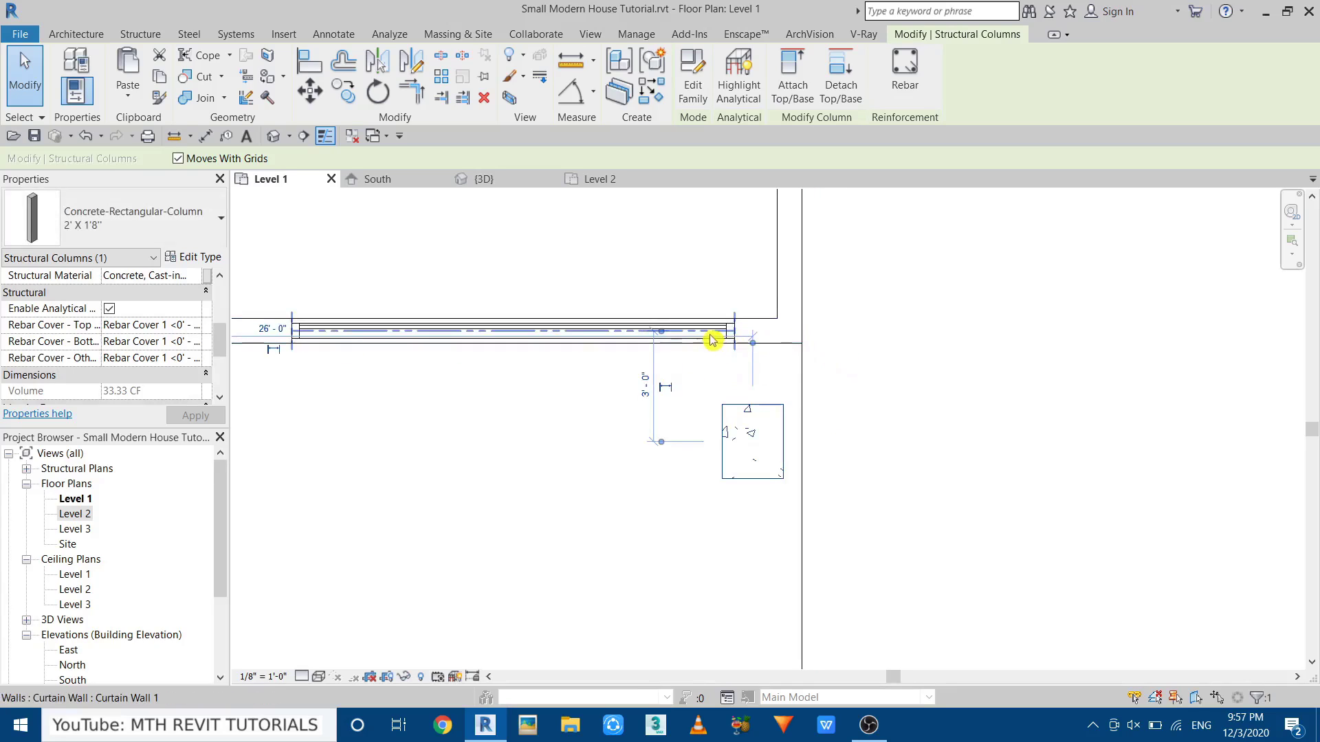
left_click(315, 71)
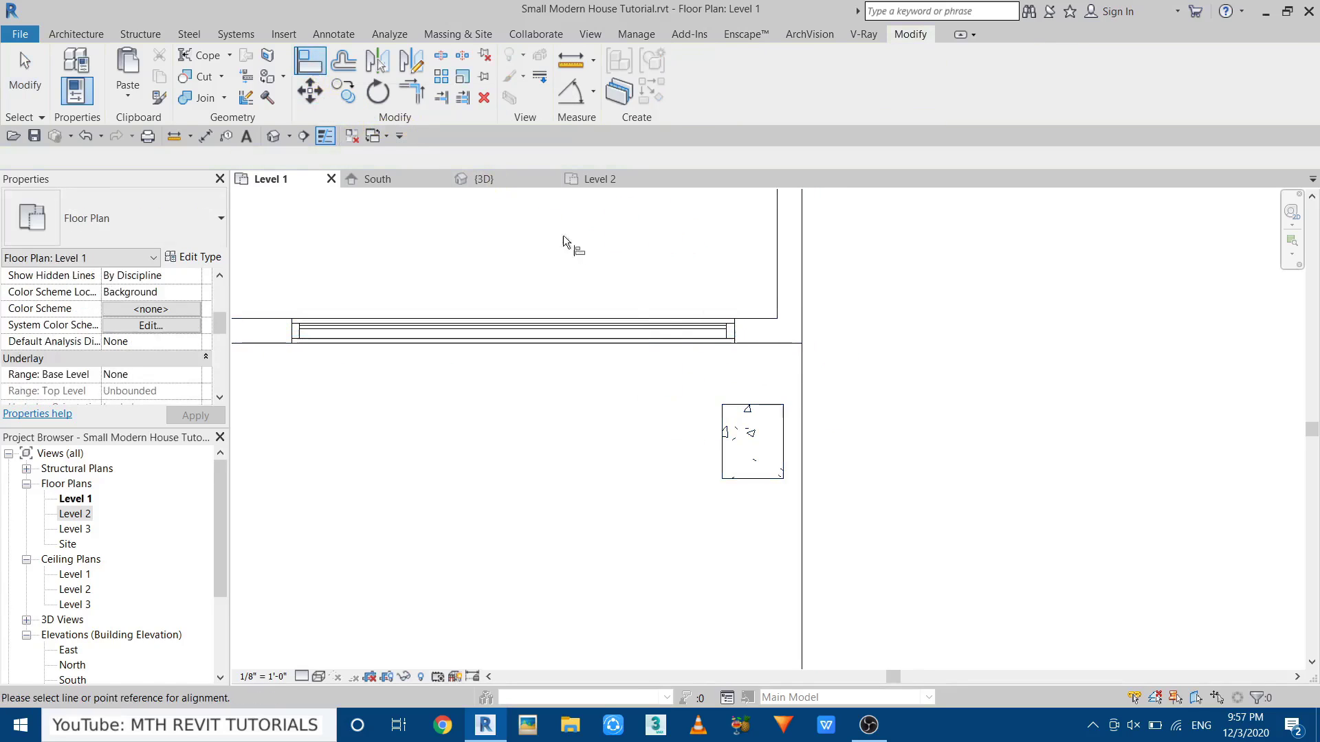
left_click(802, 430)
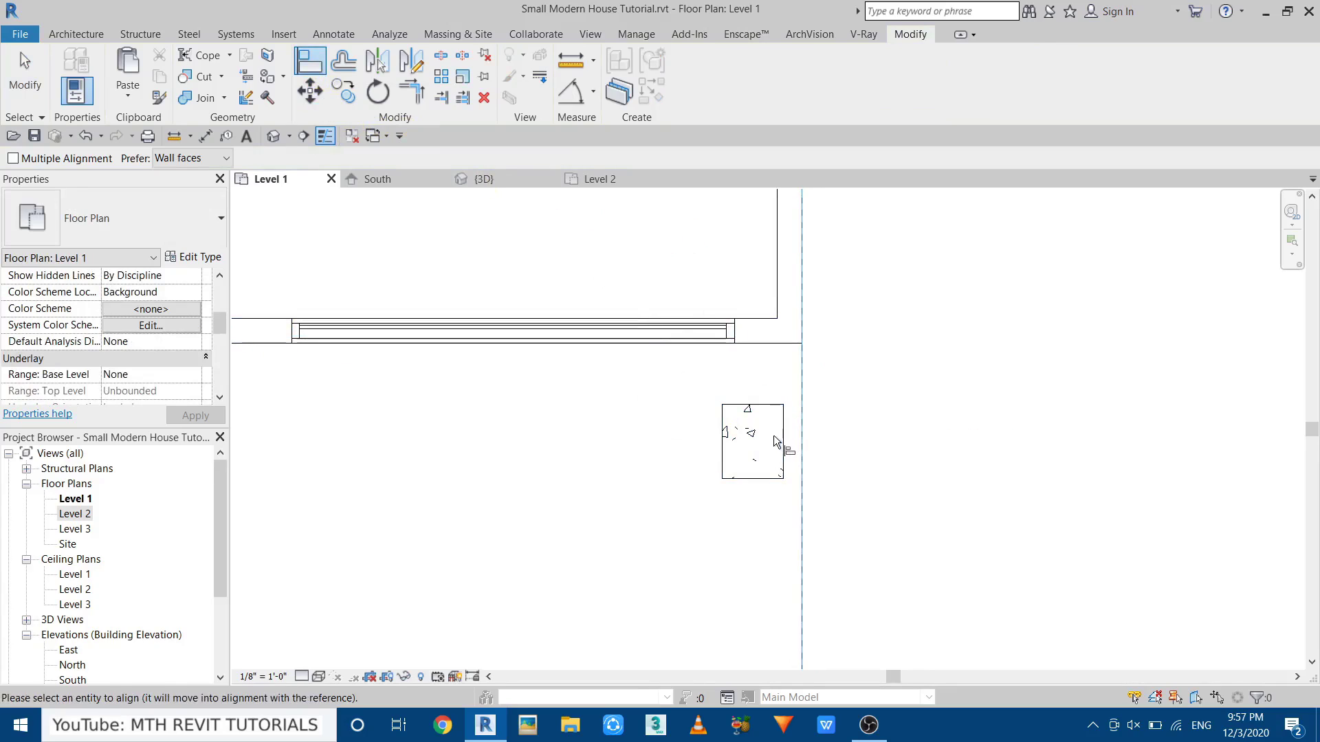
left_click(781, 431)
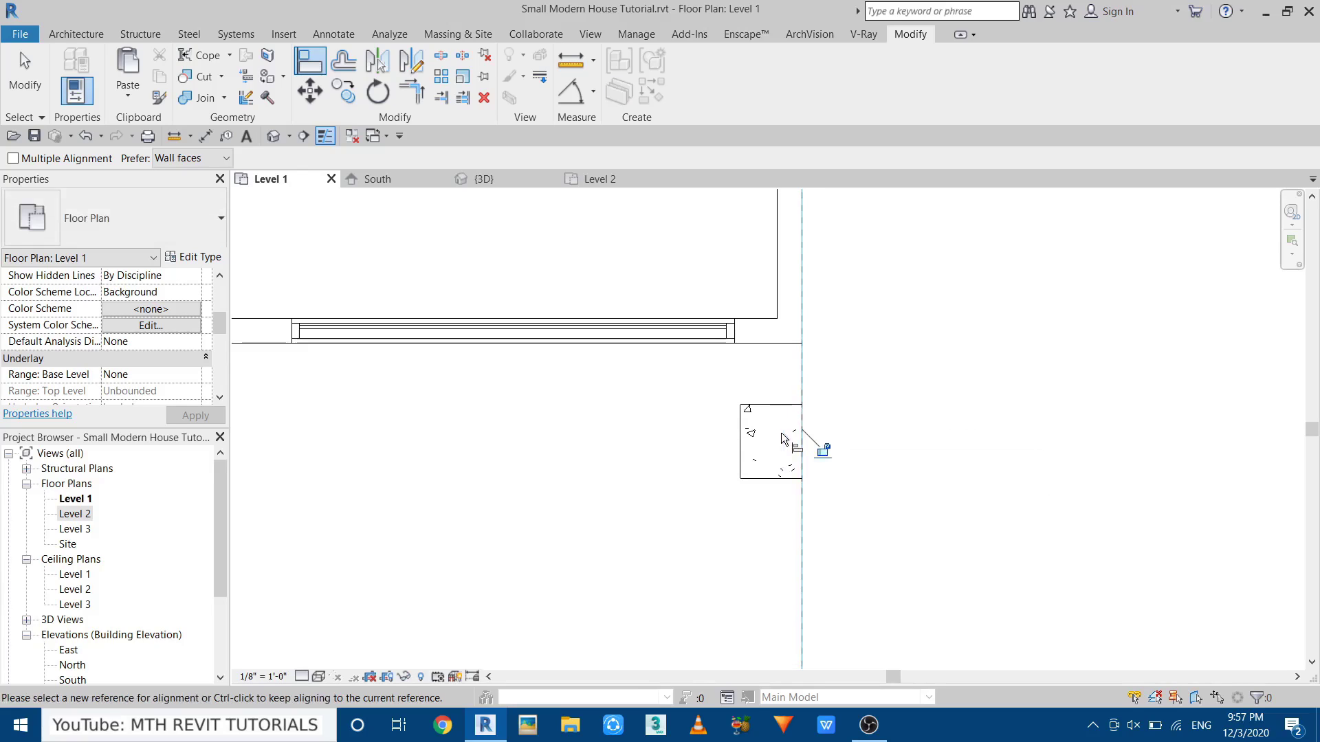
left_click(774, 341)
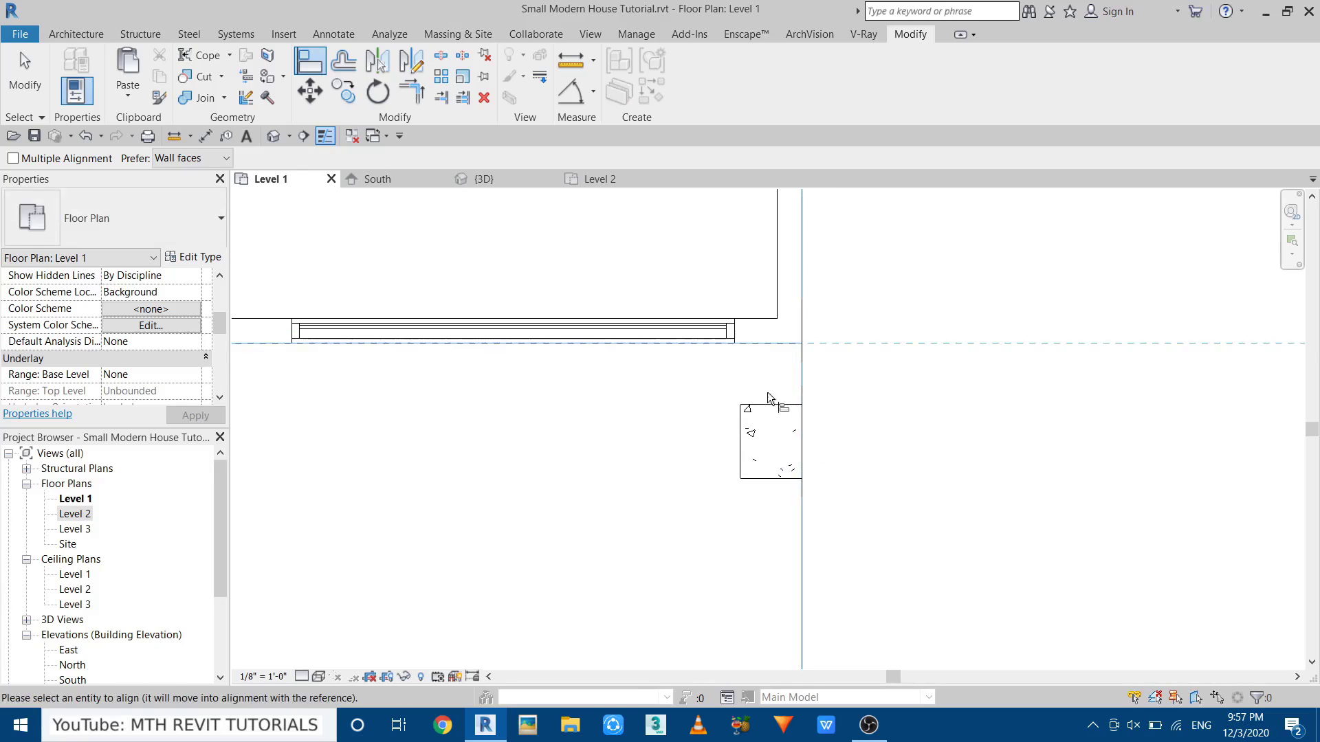
left_click(768, 406)
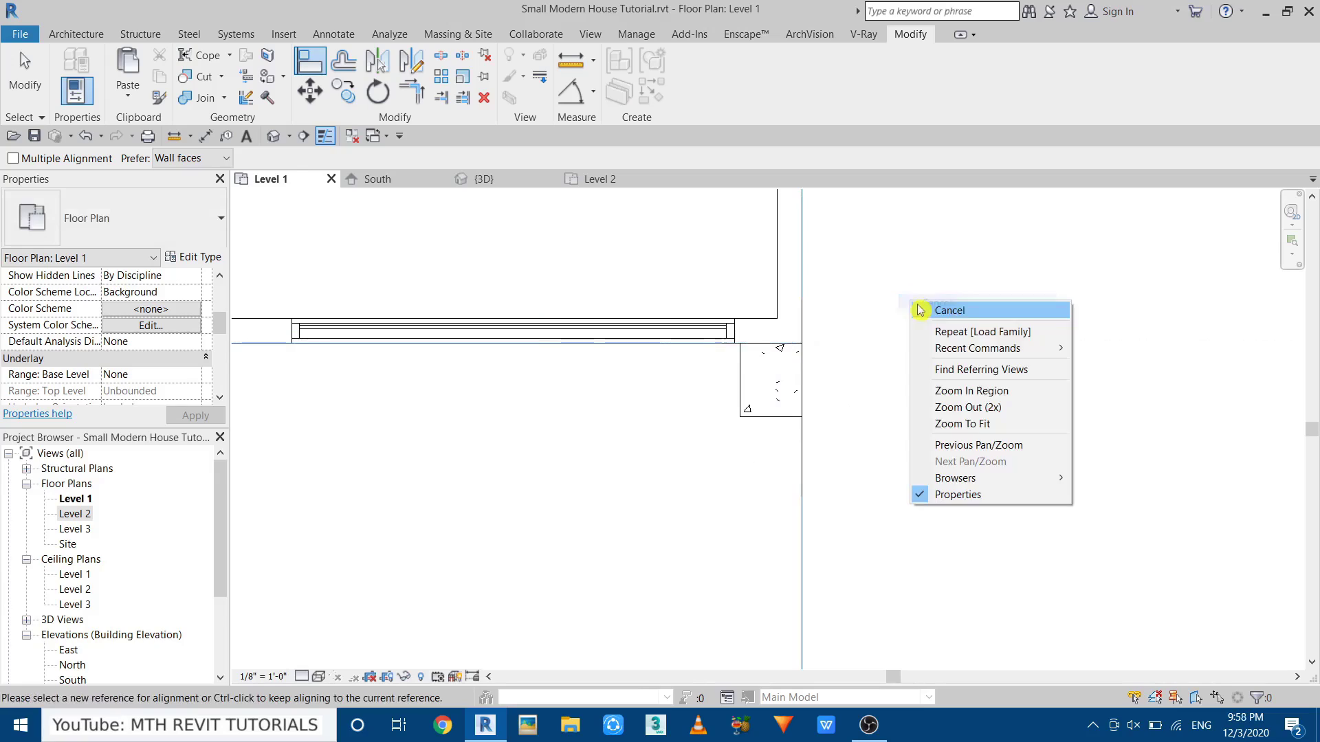
key("Escape")
key("Escape")
Set the length of the wide curtain-wall window in the Level 1 front wall to 11'.
scroll(935, 410, "down", 3)
middle_click_drag(758, 439, 777, 473)
scroll(658, 439, "up", 2)
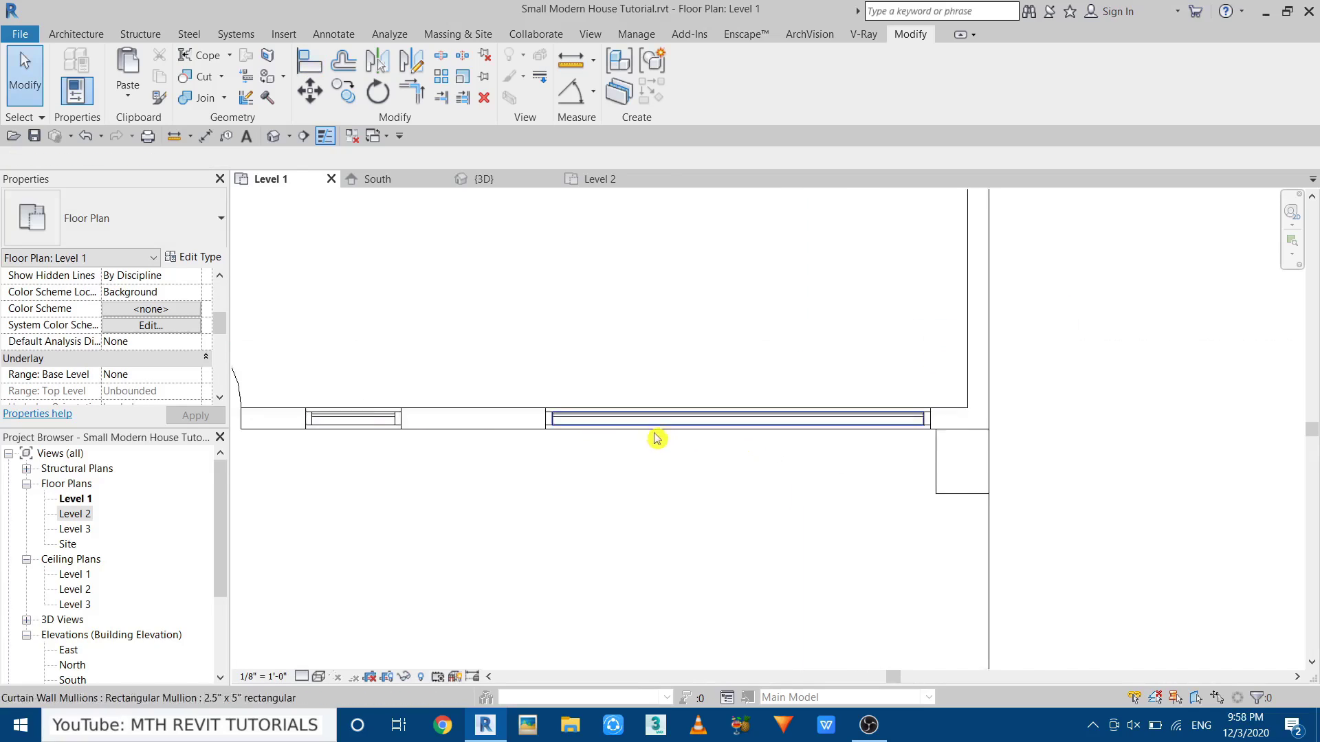
left_click(698, 417)
left_click(762, 353)
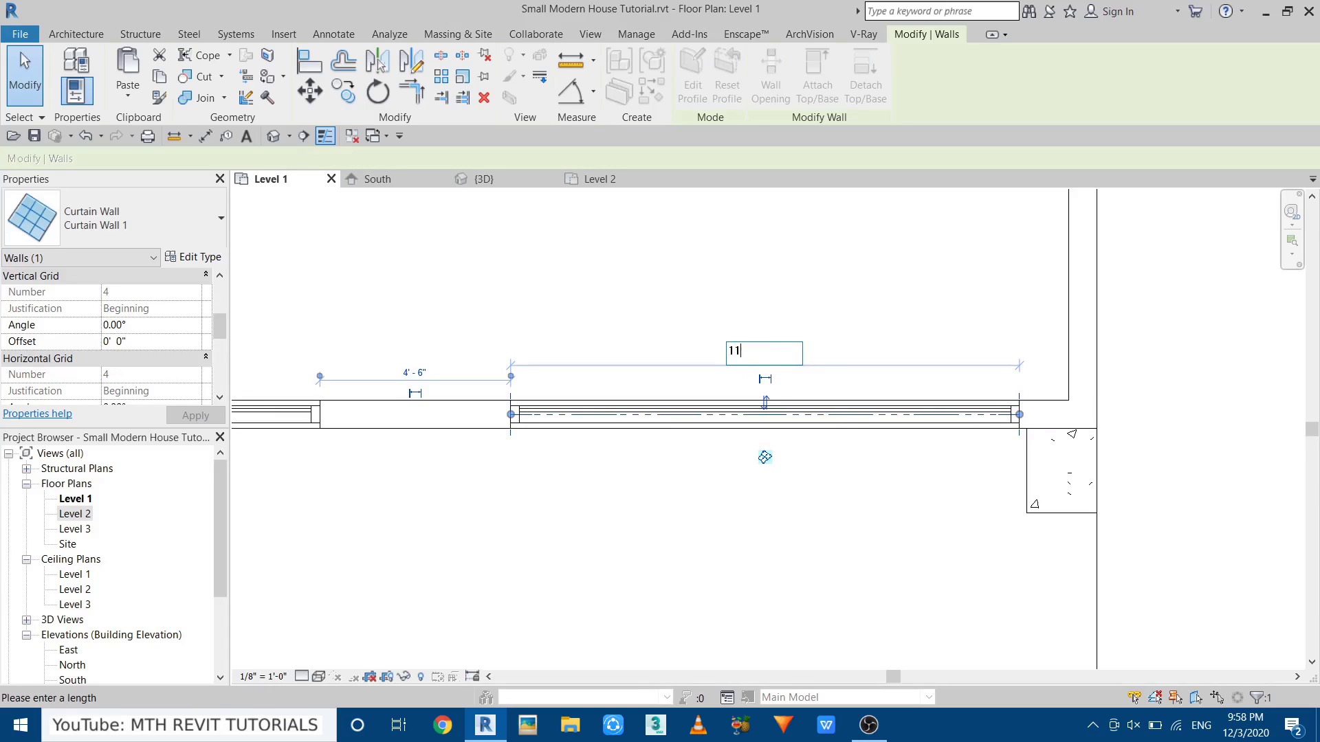
key("Return")
left_click(839, 526)
Copy the column from its southeast corner to the southeast corner of the Level 1 floor slab.
scroll(839, 526, "down", 1)
middle_click_drag(838, 526, 705, 297)
scroll(679, 418, "down", 2)
left_click(784, 357)
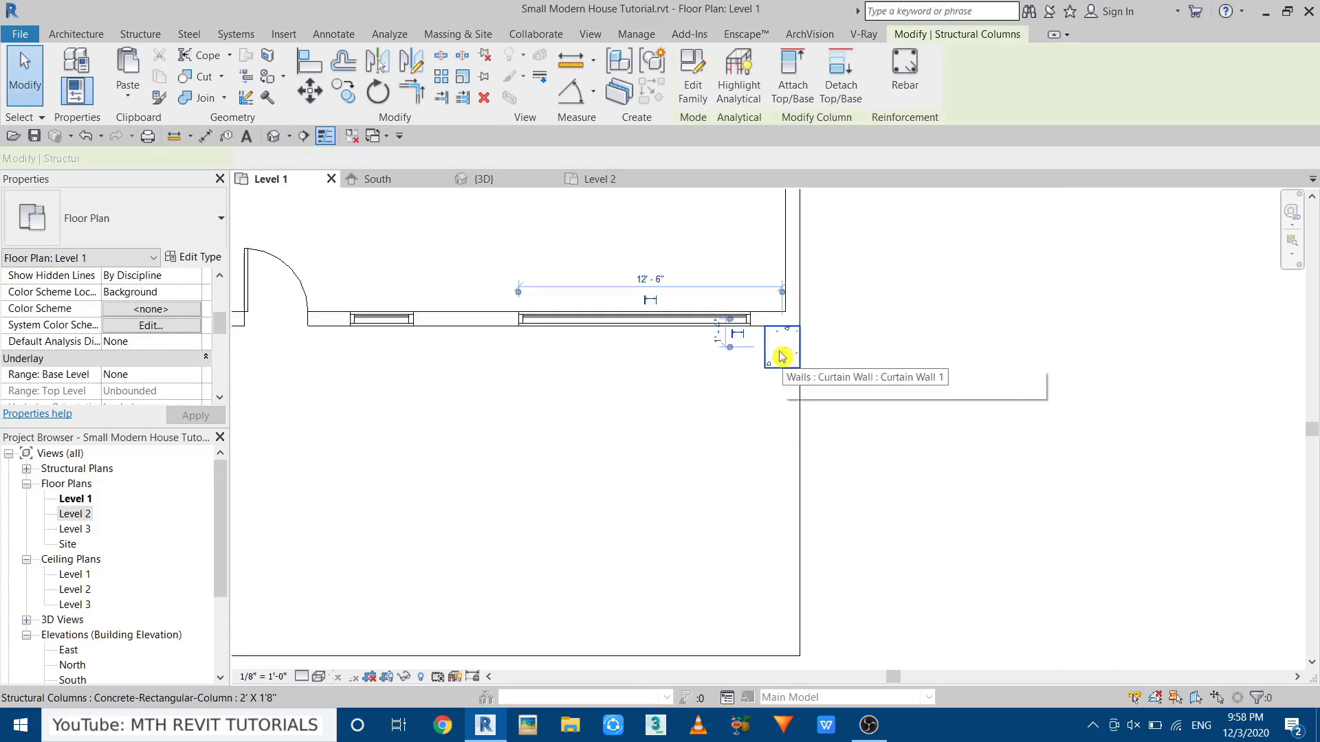
left_click(345, 102)
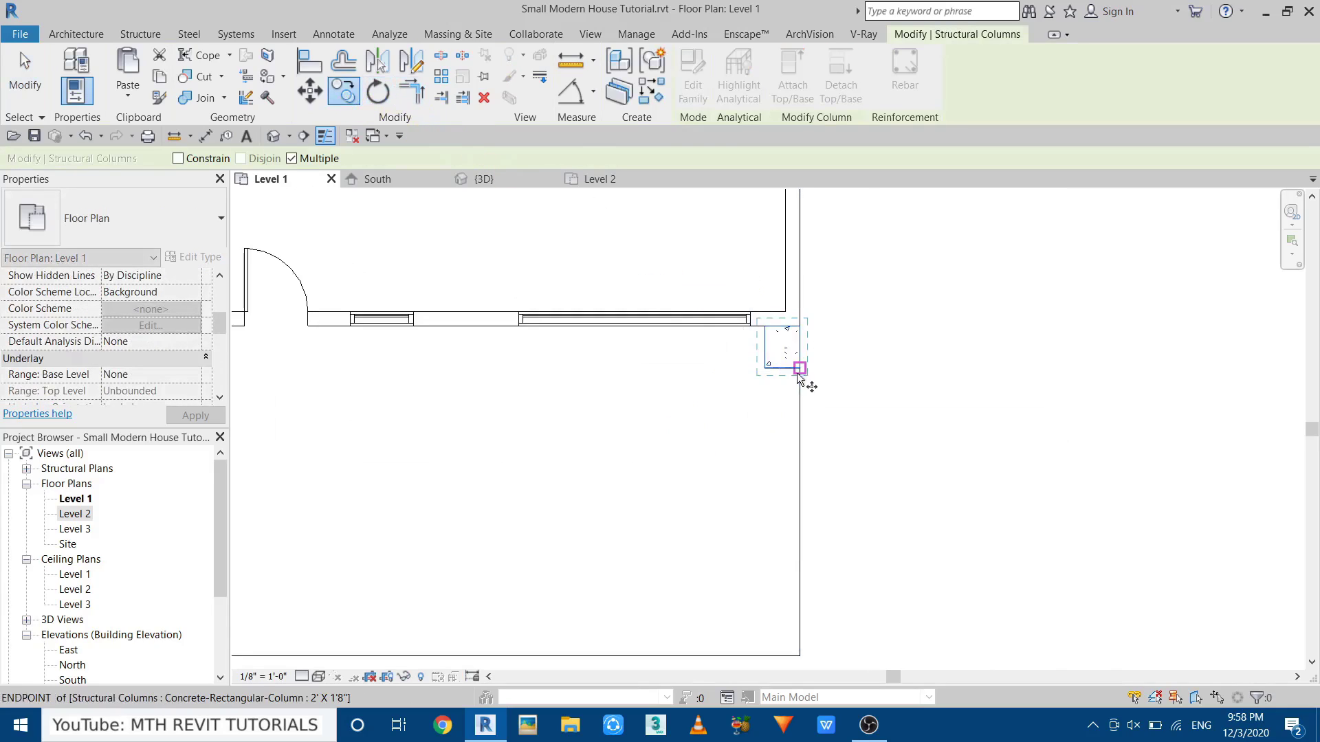
left_click(801, 369)
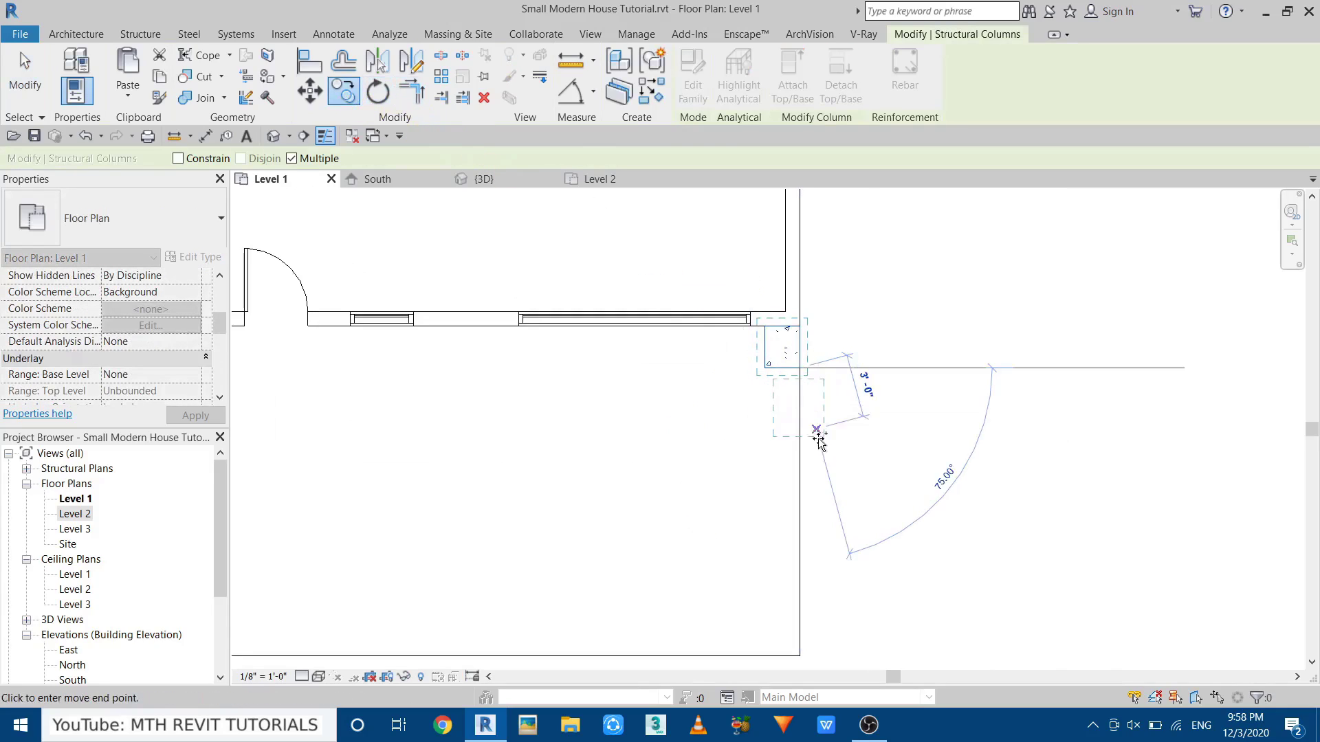
left_click(800, 655)
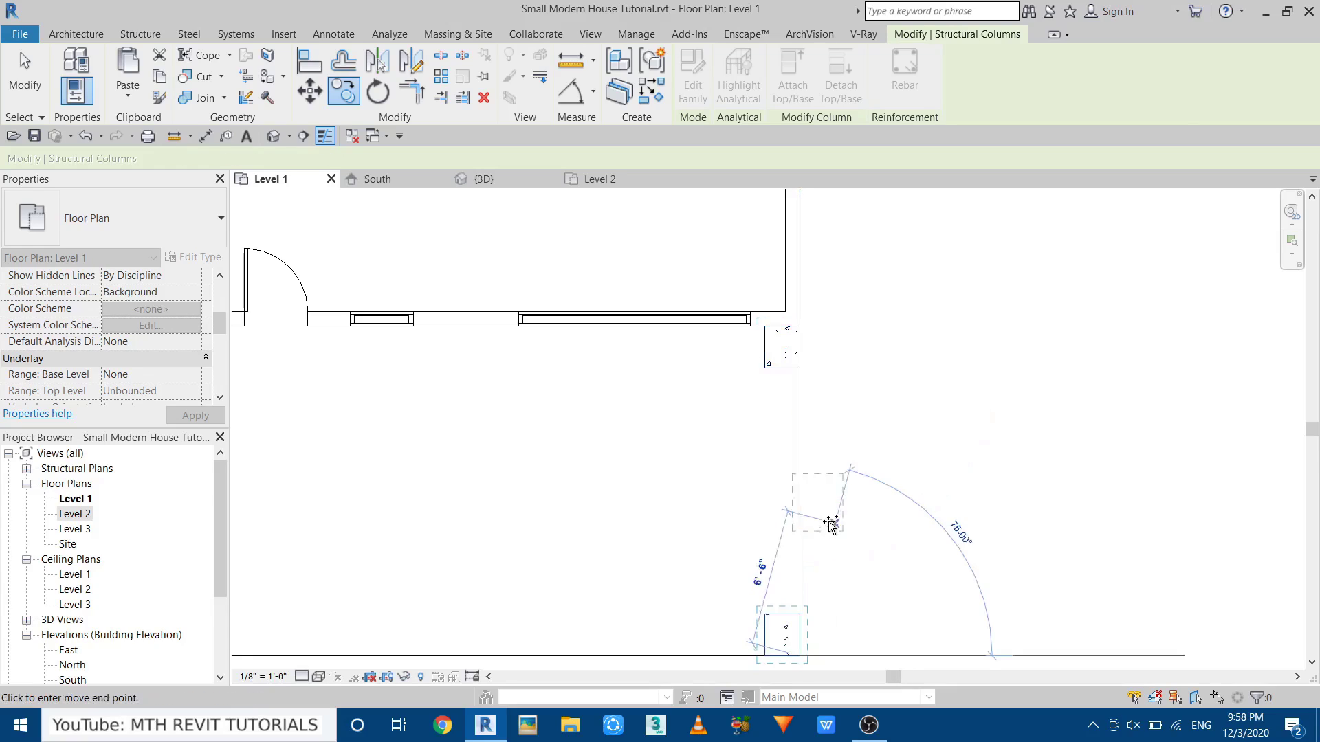
key("Escape")
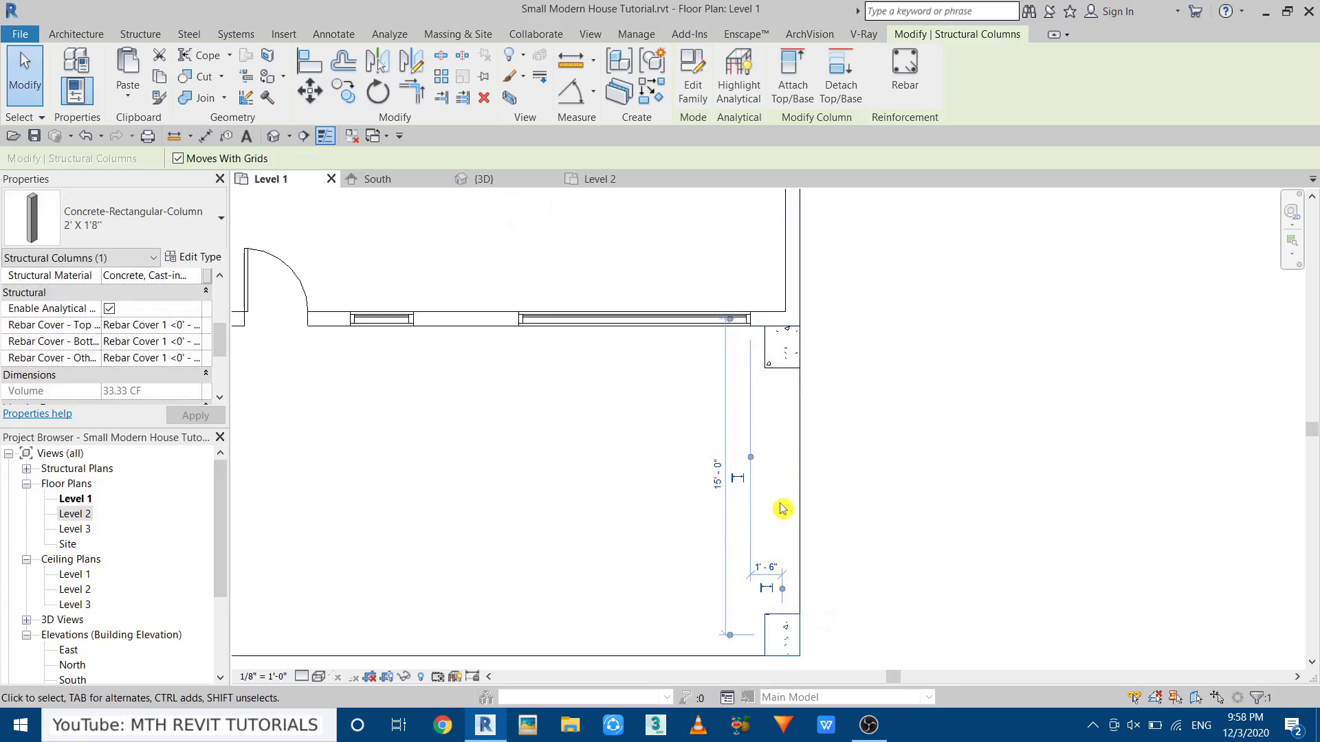
Examine both columns and the slab overhang above them in the 3D view, and return to the Level 1 plan.
left_click(273, 137)
middle_click_drag(785, 506, 696, 537, "shift")
scroll(695, 538, "up", 8)
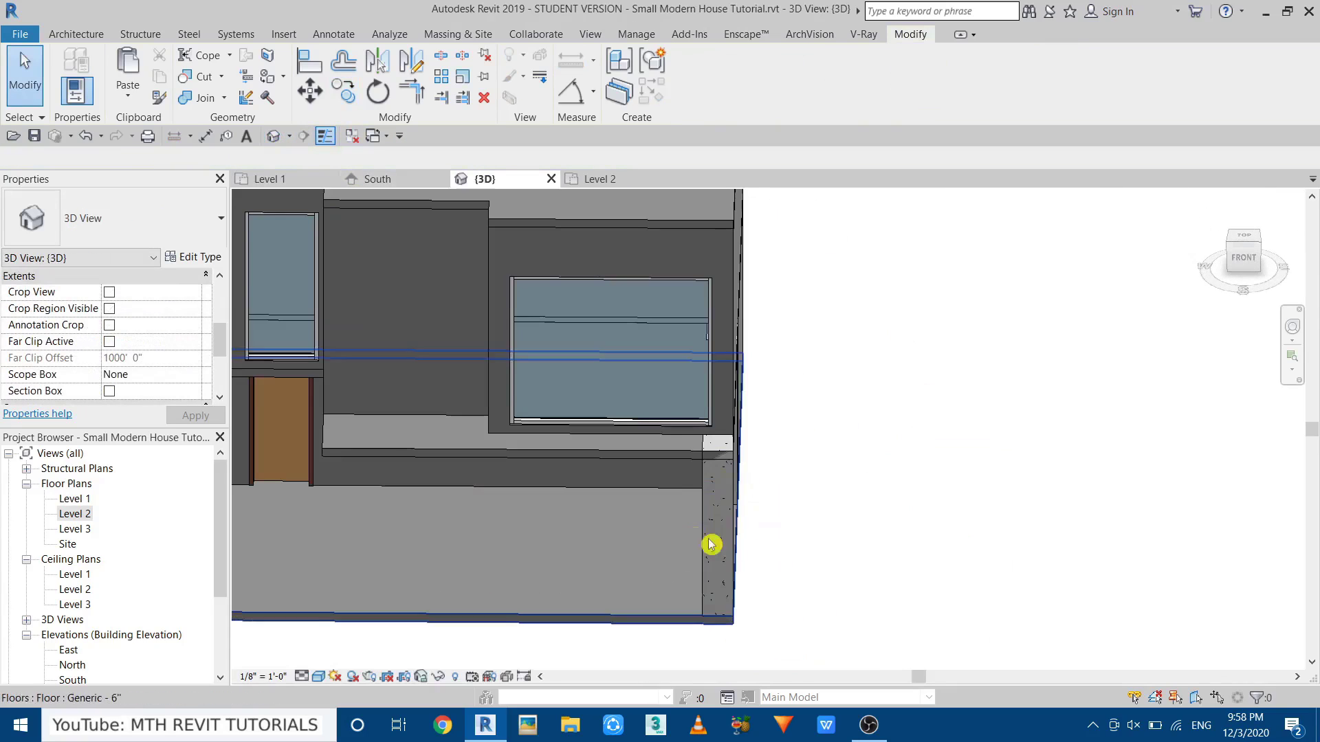
scroll(703, 471, "down", 8)
middle_click_drag(739, 433, 801, 286, "shift")
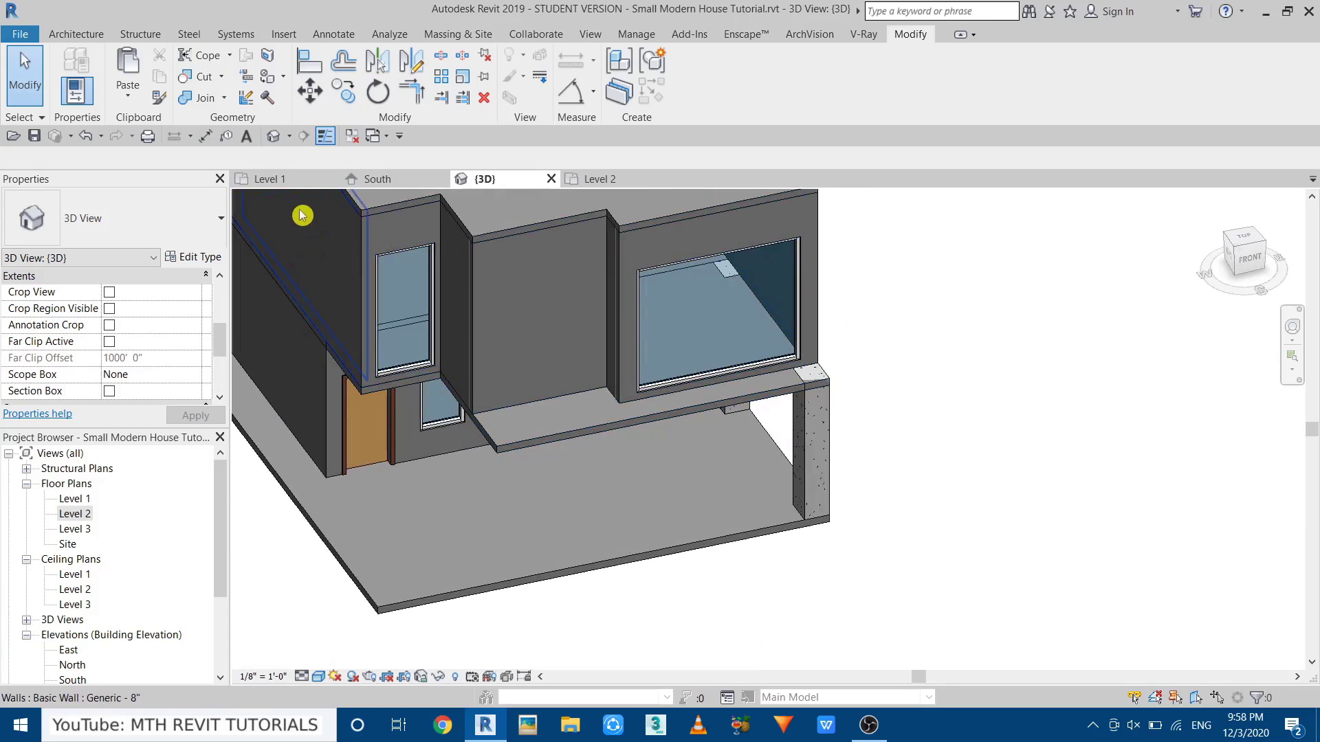
left_click(270, 179)
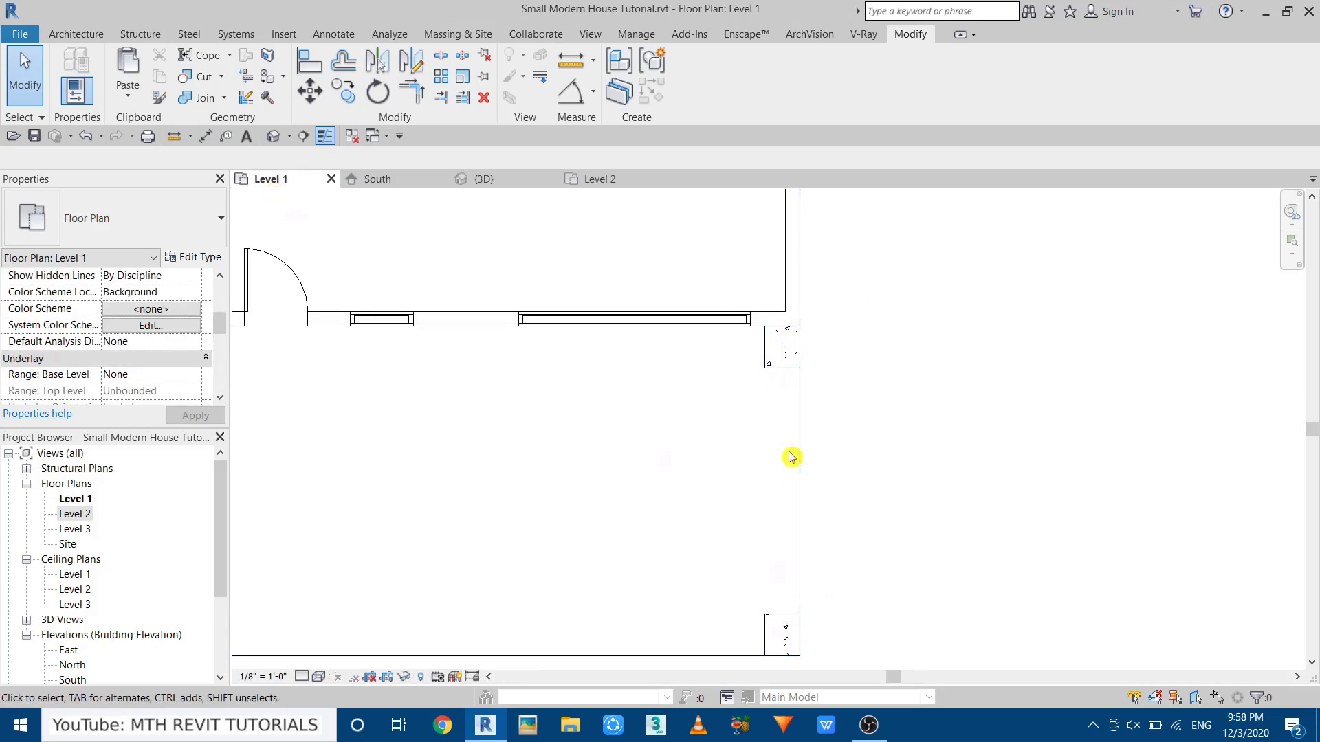
scroll(832, 482, "down", 1)
middle_click_drag(832, 485, 868, 471)
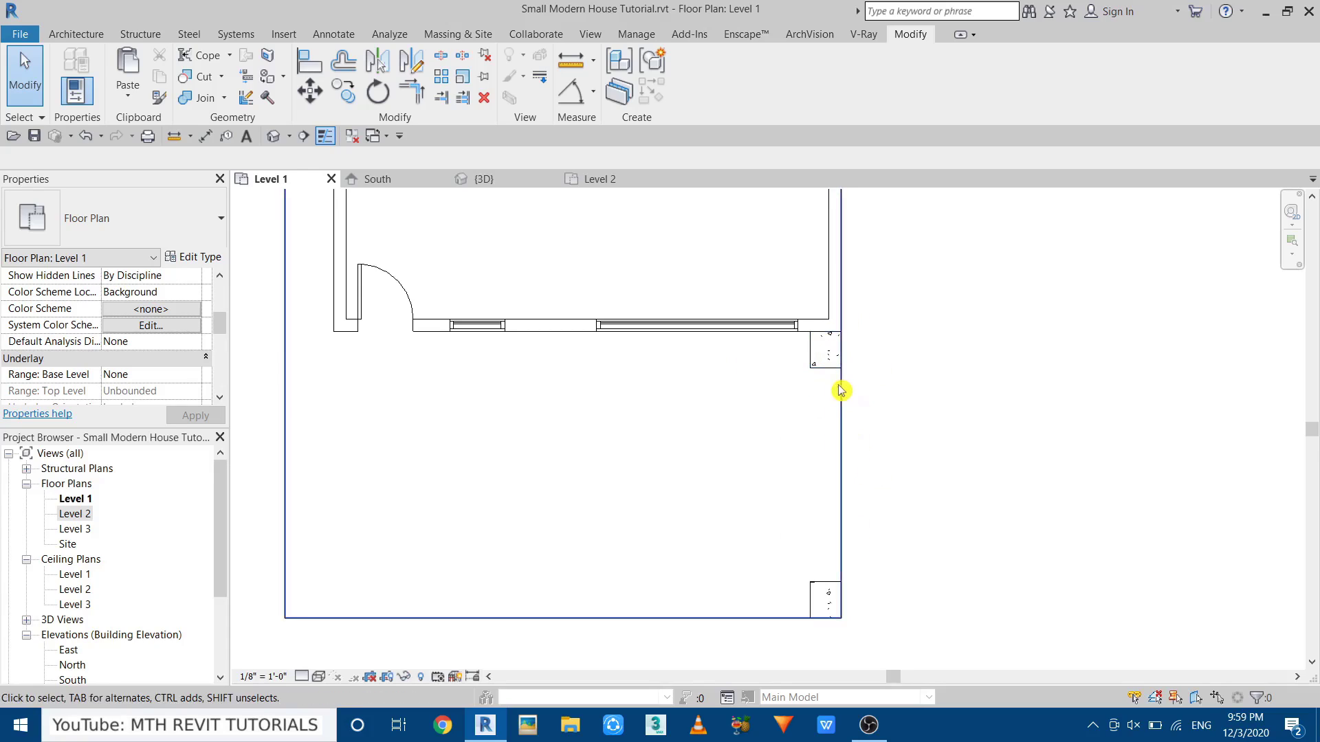
left_click(819, 359)
left_click(351, 94)
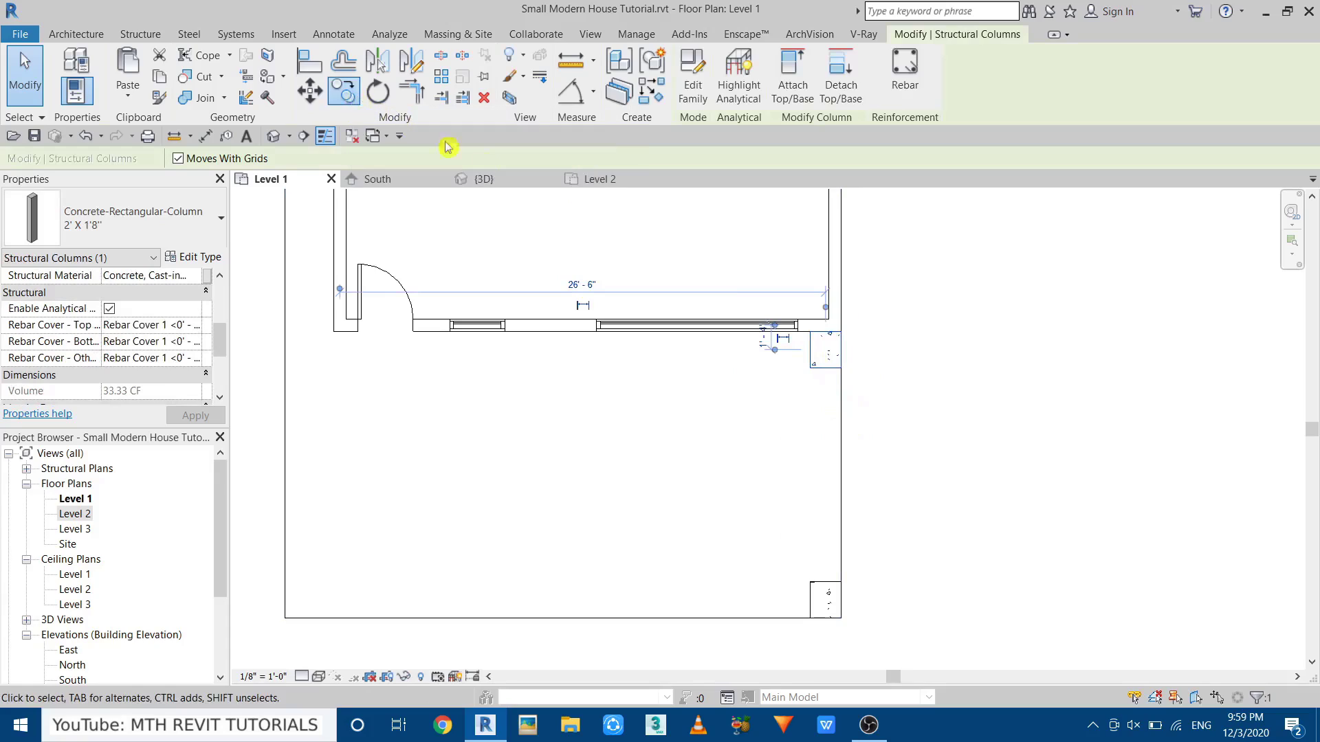
left_click(842, 351)
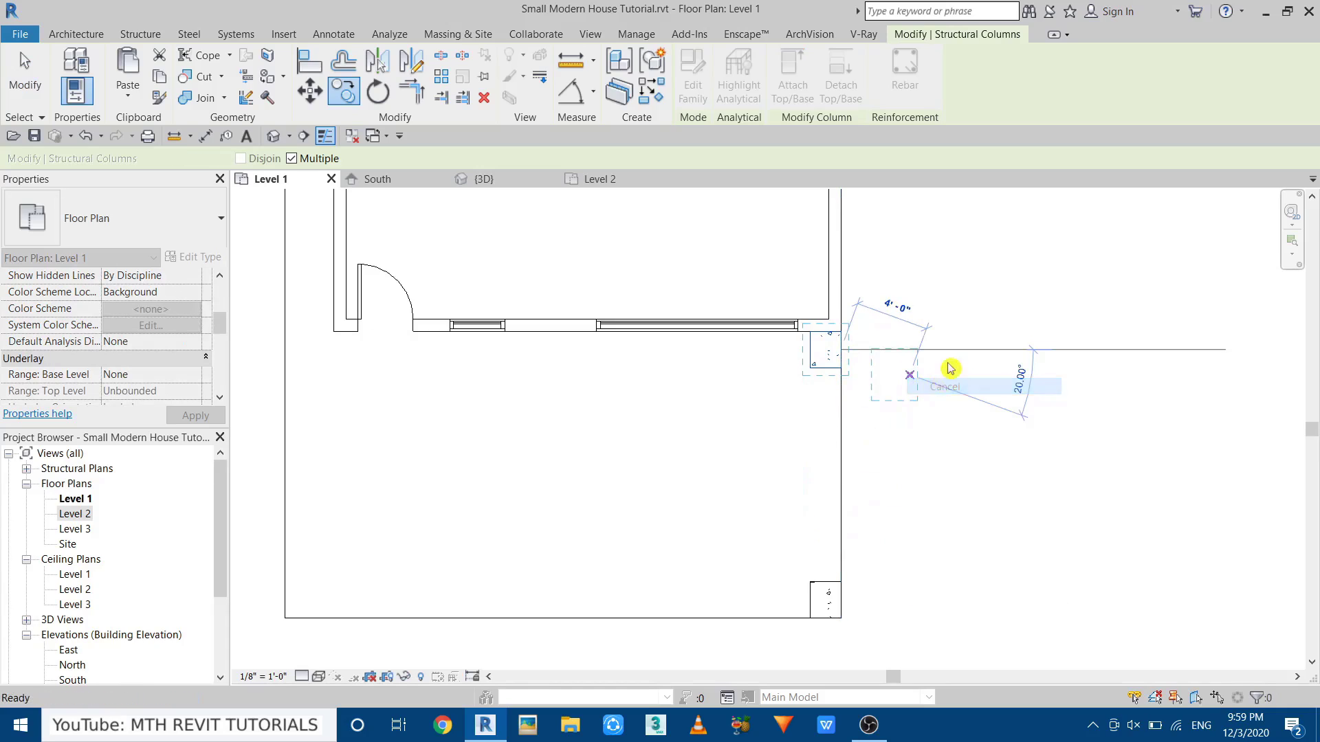
key("Escape")
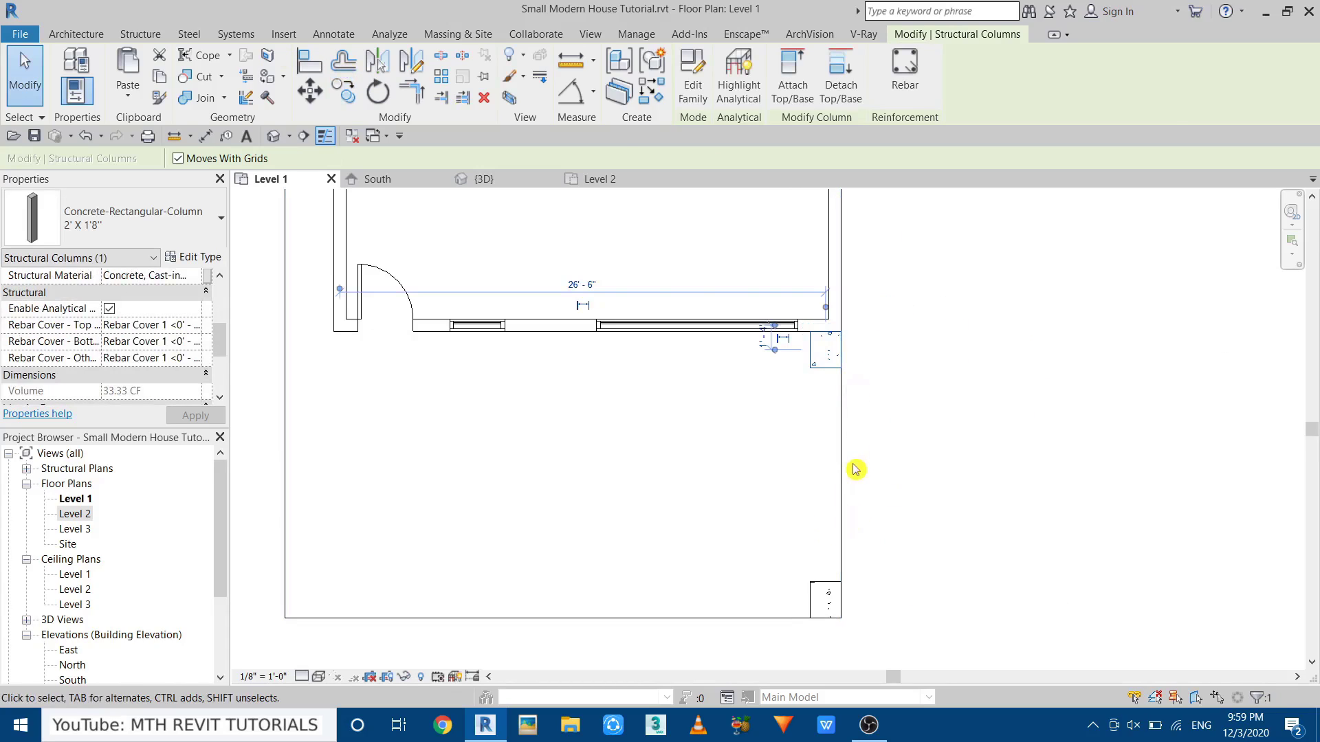
Draw a model line about 11' 6" long on the porch floor's right edge, between the upper and lower columns.
left_click(76, 35)
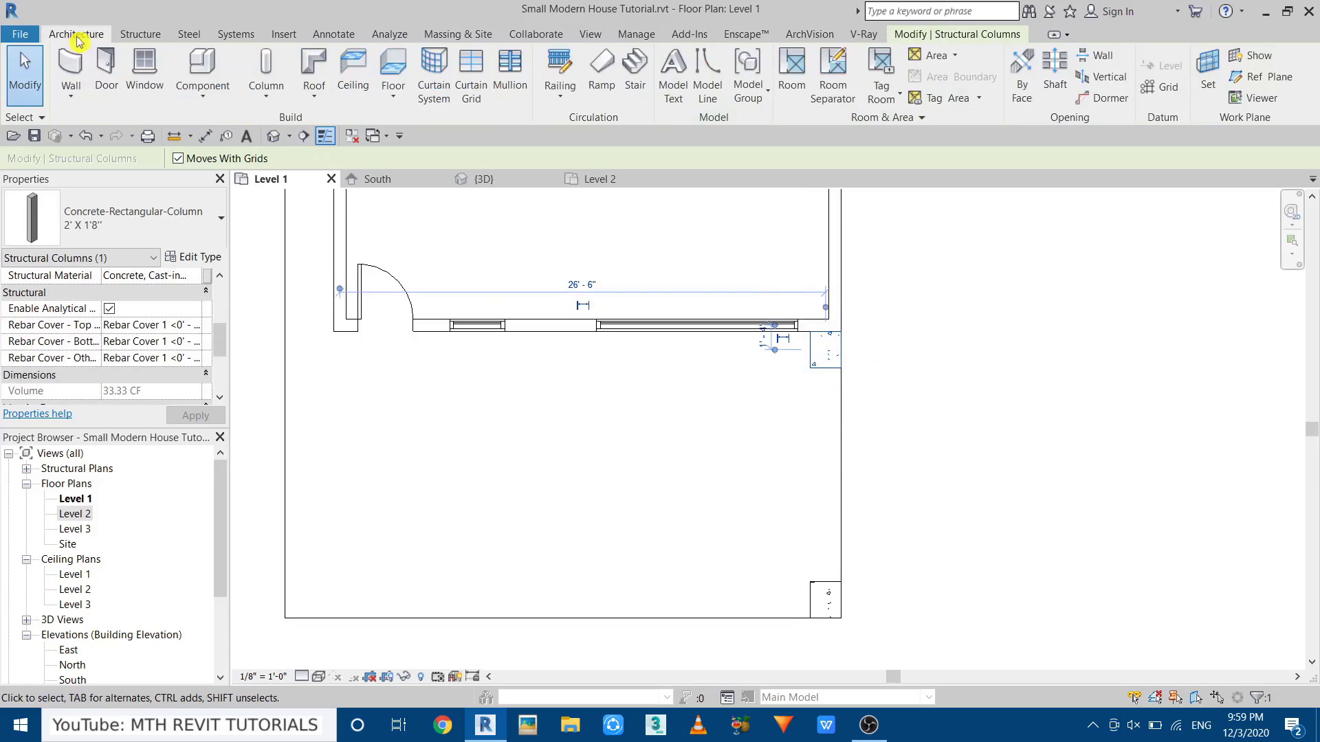
left_click(712, 95)
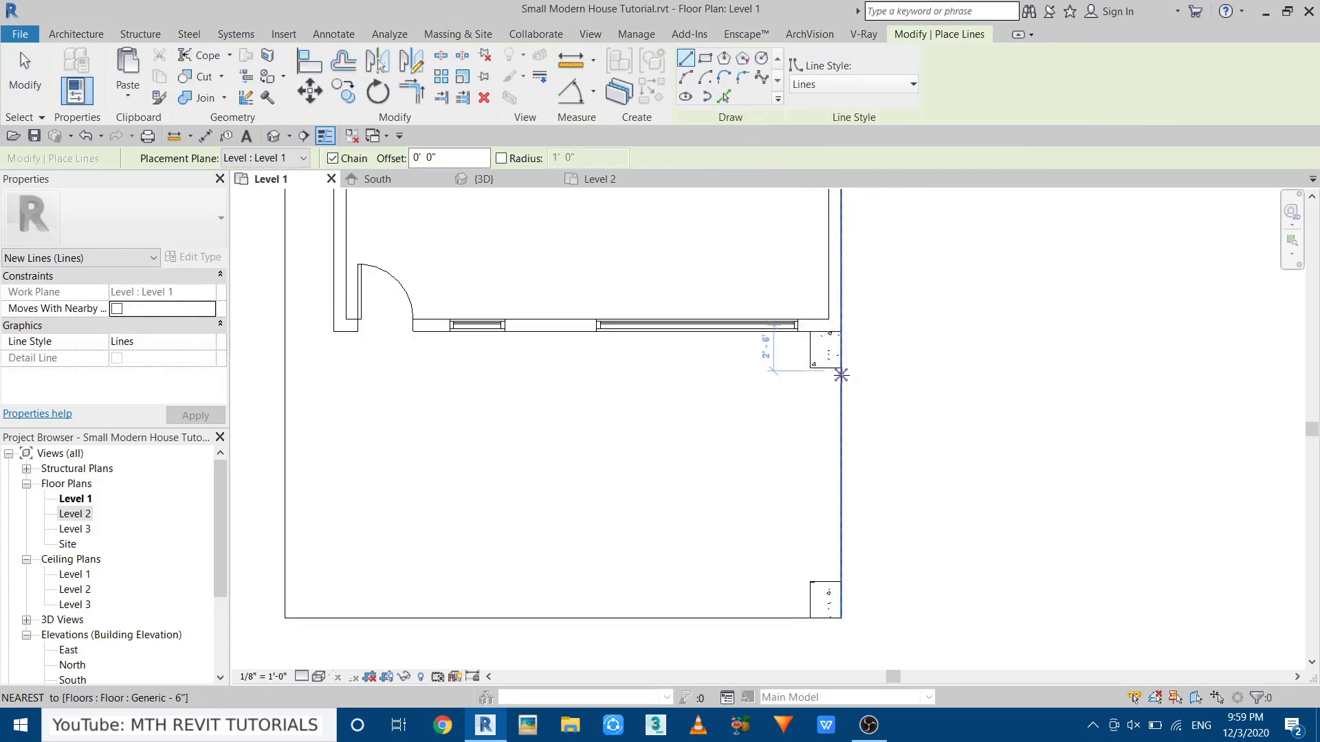
left_click(841, 368)
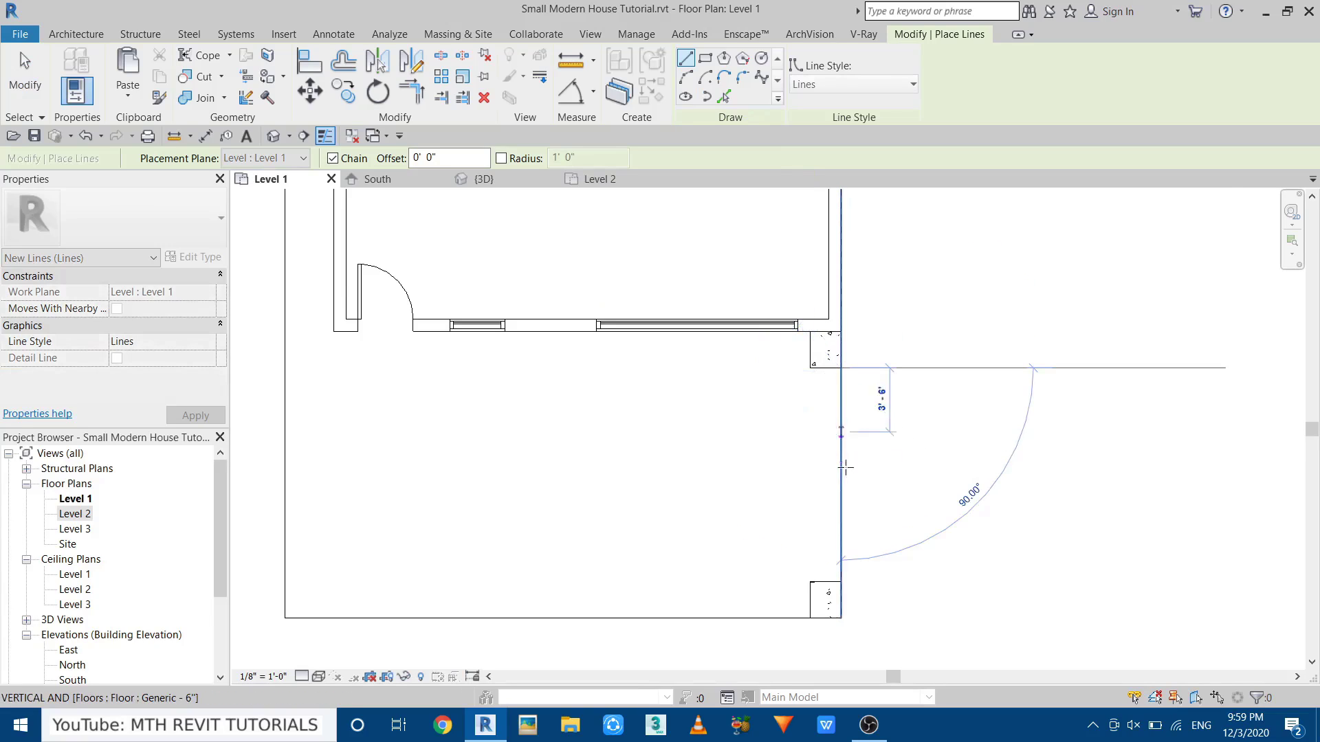
left_click(842, 583)
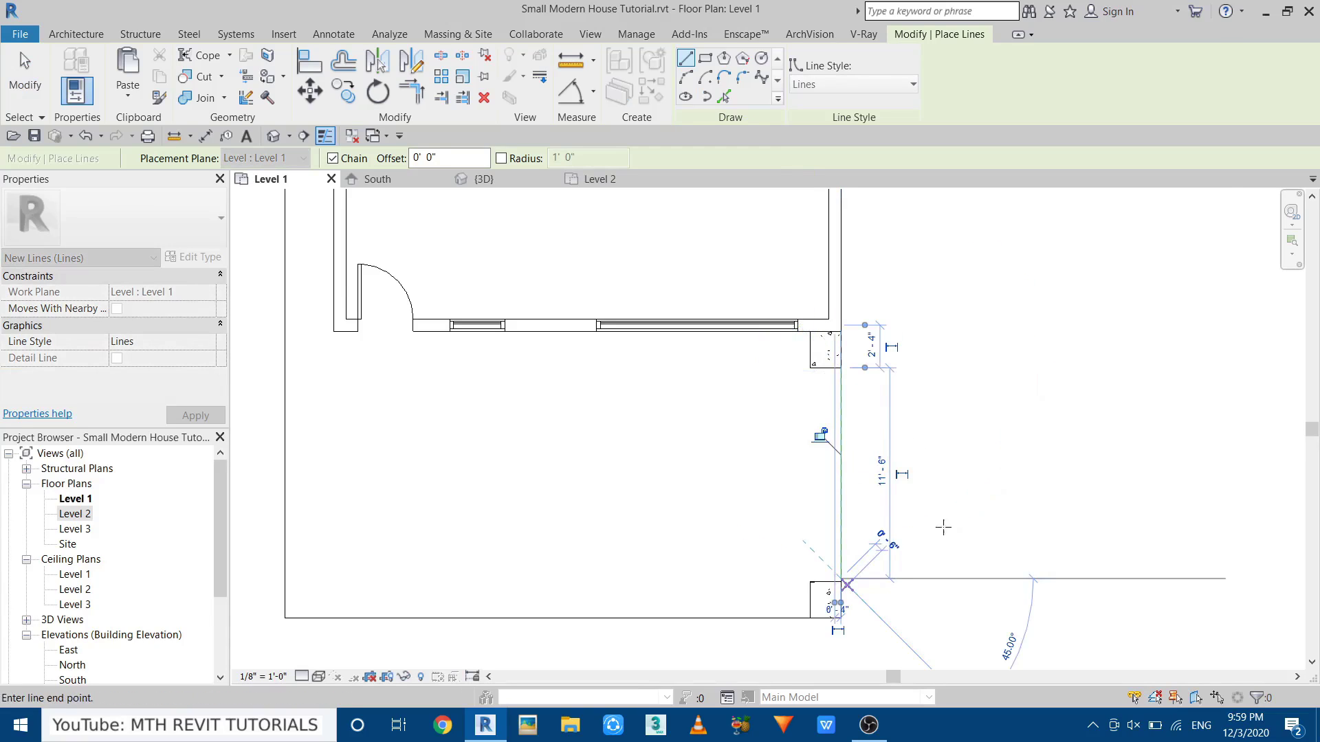
right_click(952, 425)
left_click(971, 437)
Stretch the model line's lower end to the top corner of the lower column, making it 11' 8" long.
scroll(859, 598, "up", 5)
scroll(784, 510, "up", 3)
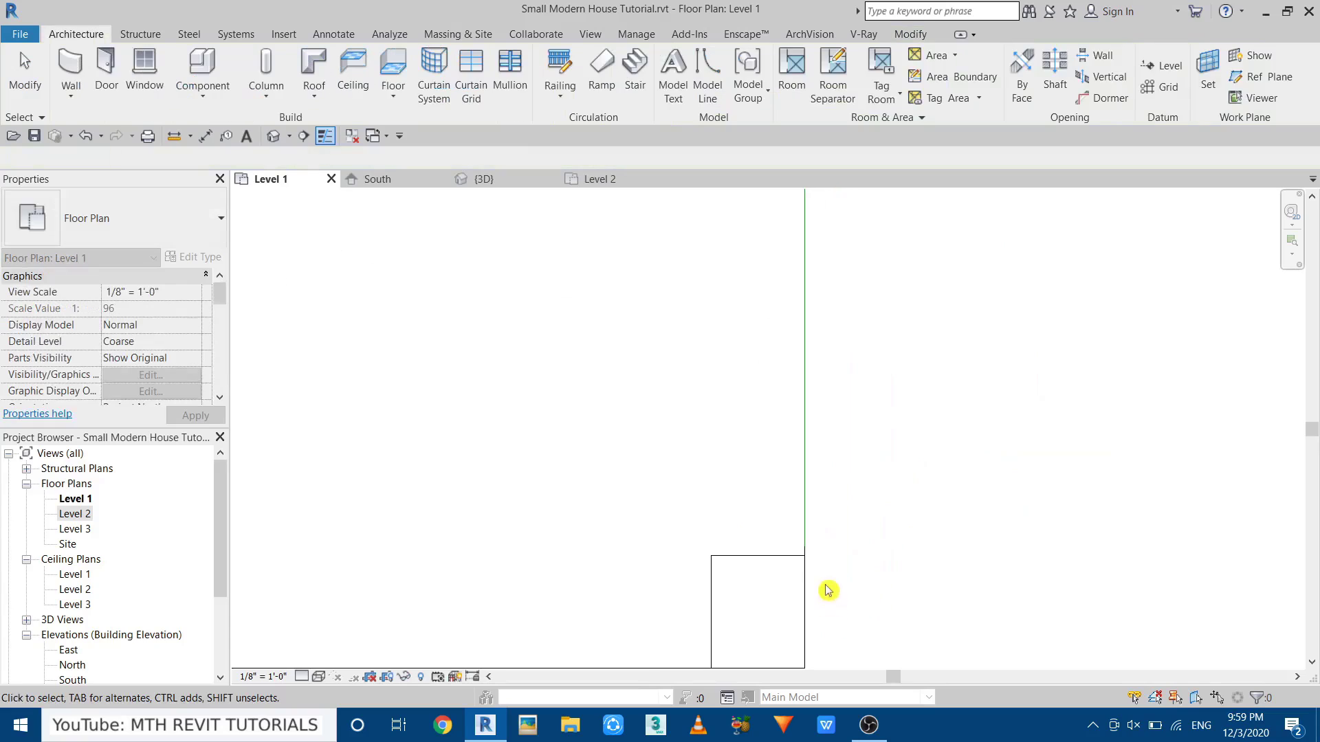
left_click(827, 565)
scroll(831, 603, "up", 2)
left_click_drag(825, 578, 824, 608)
scroll(824, 563, "down", 3)
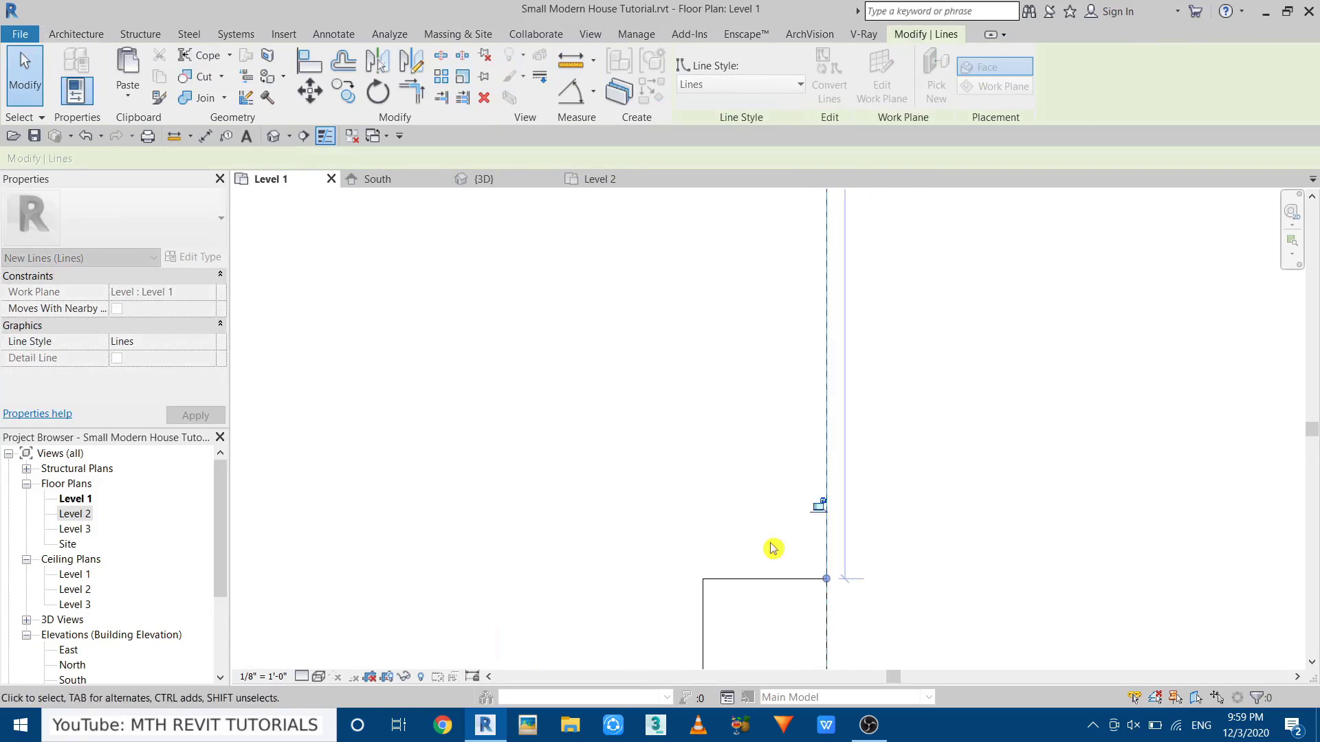
left_click(771, 547)
scroll(770, 549, "down", 4)
Copy the upper right column from the midpoint of its outer face to the midpoint of the model line.
middle_click_drag(707, 459, 701, 539)
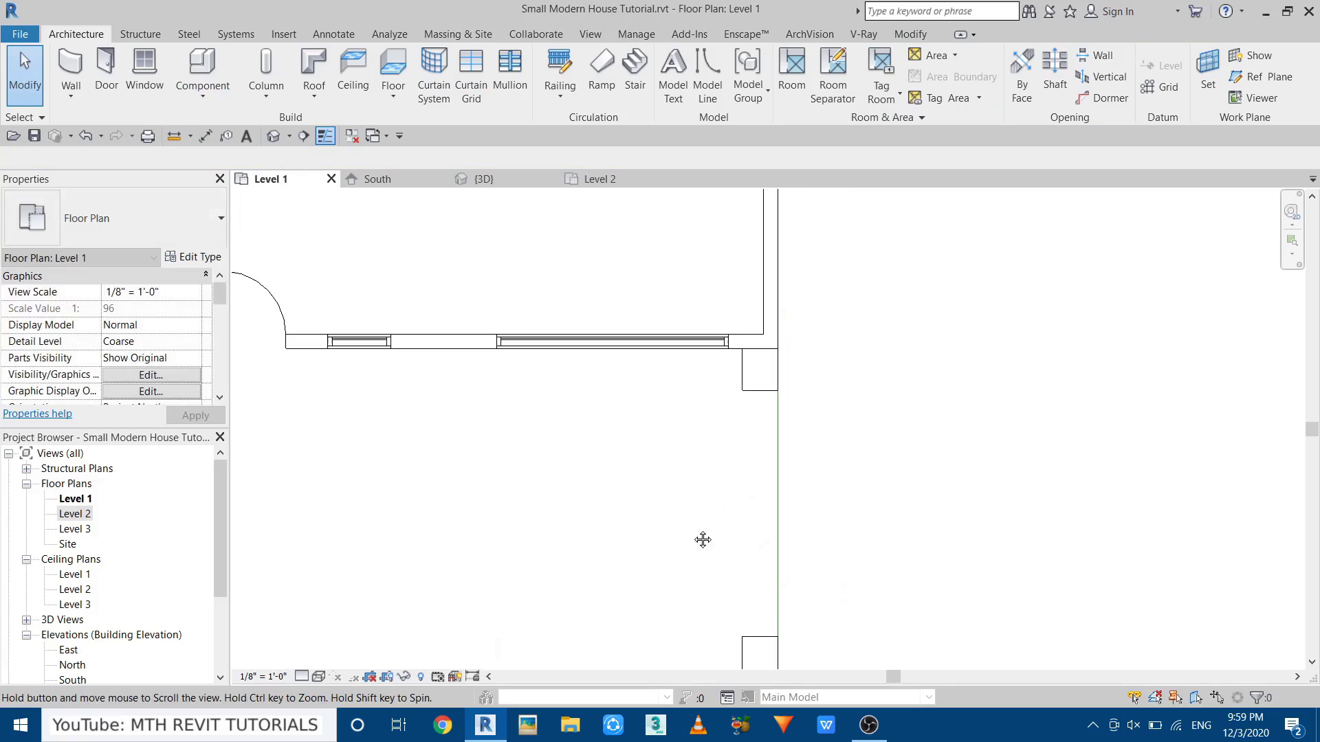
left_click(756, 387)
left_click(341, 93)
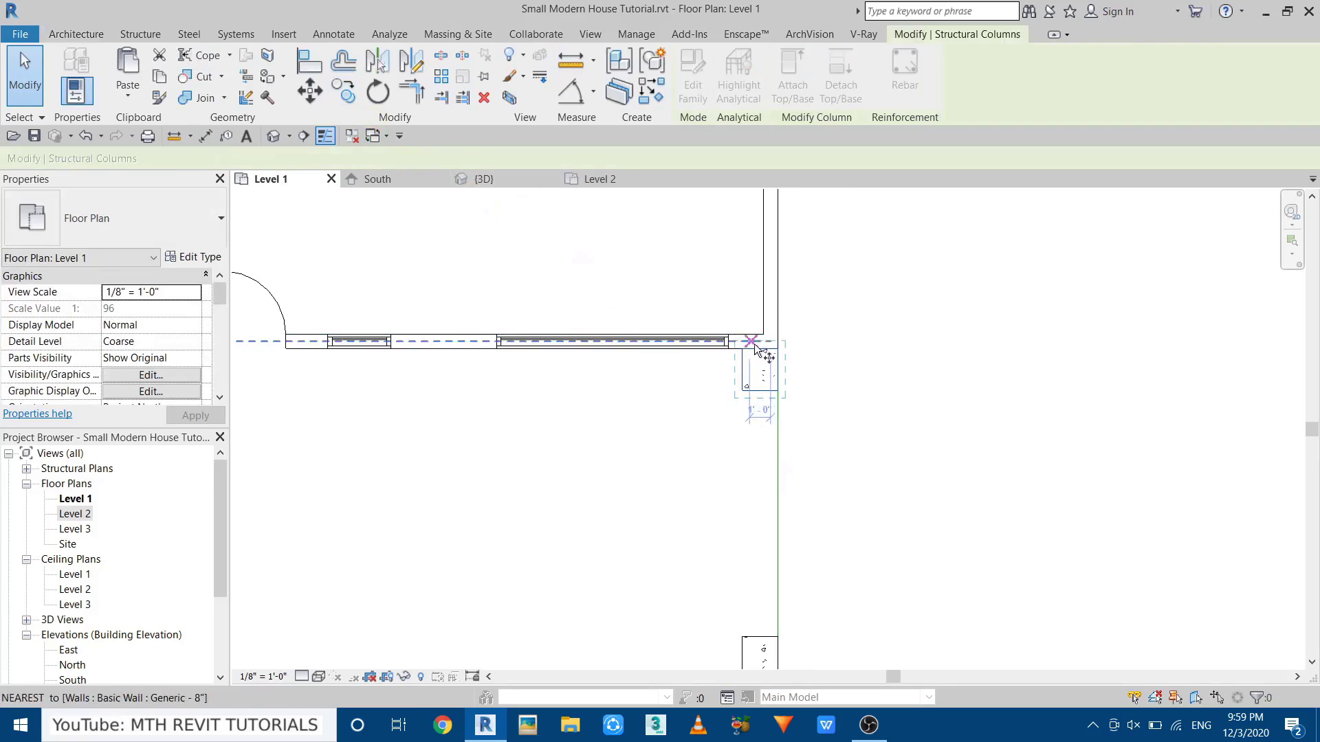
left_click(780, 368)
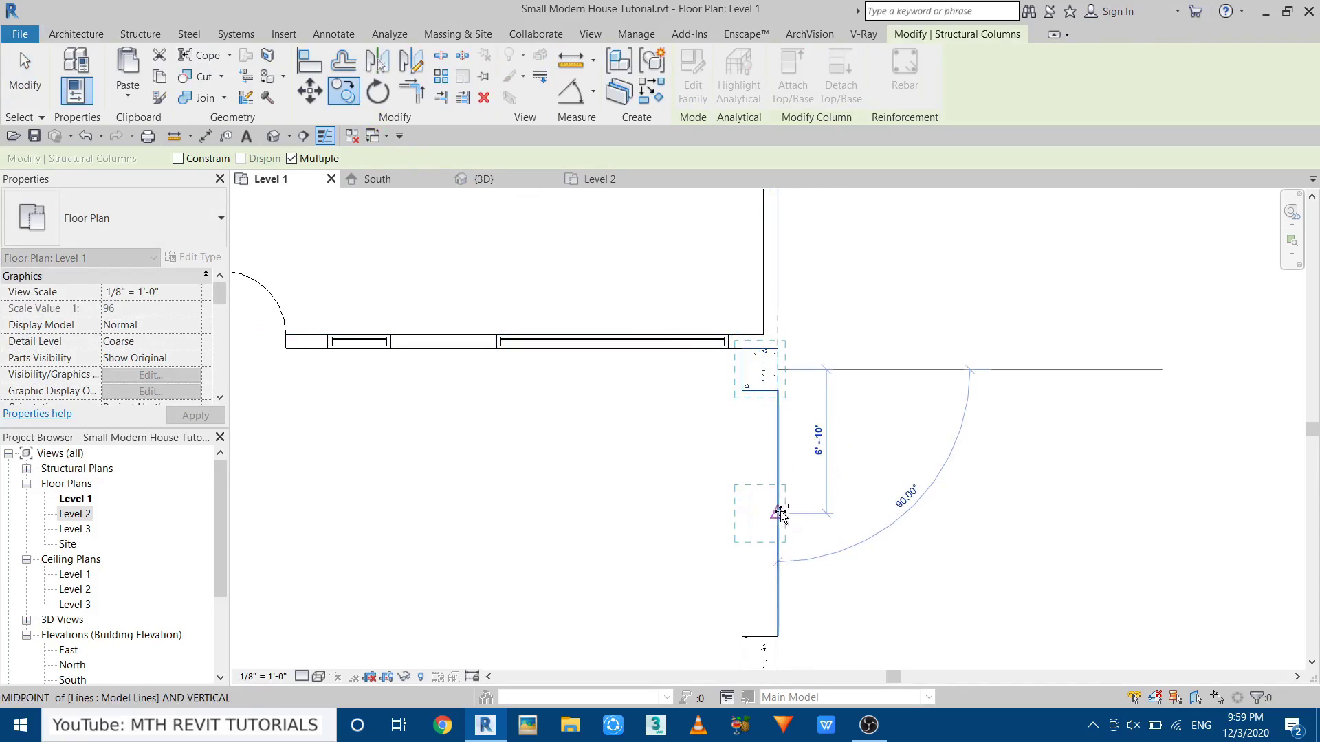
middle_click_drag(816, 436, 829, 380)
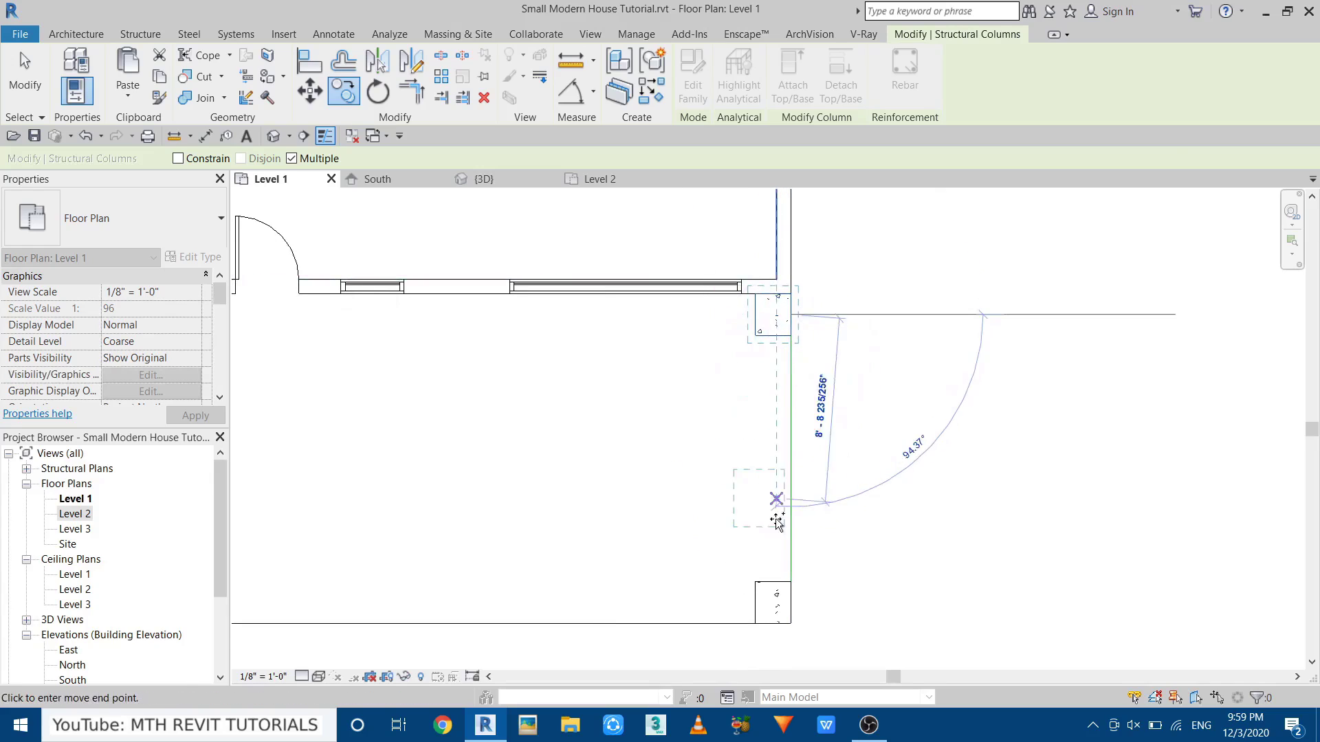
left_click(791, 459)
right_click(863, 387)
left_click(897, 402)
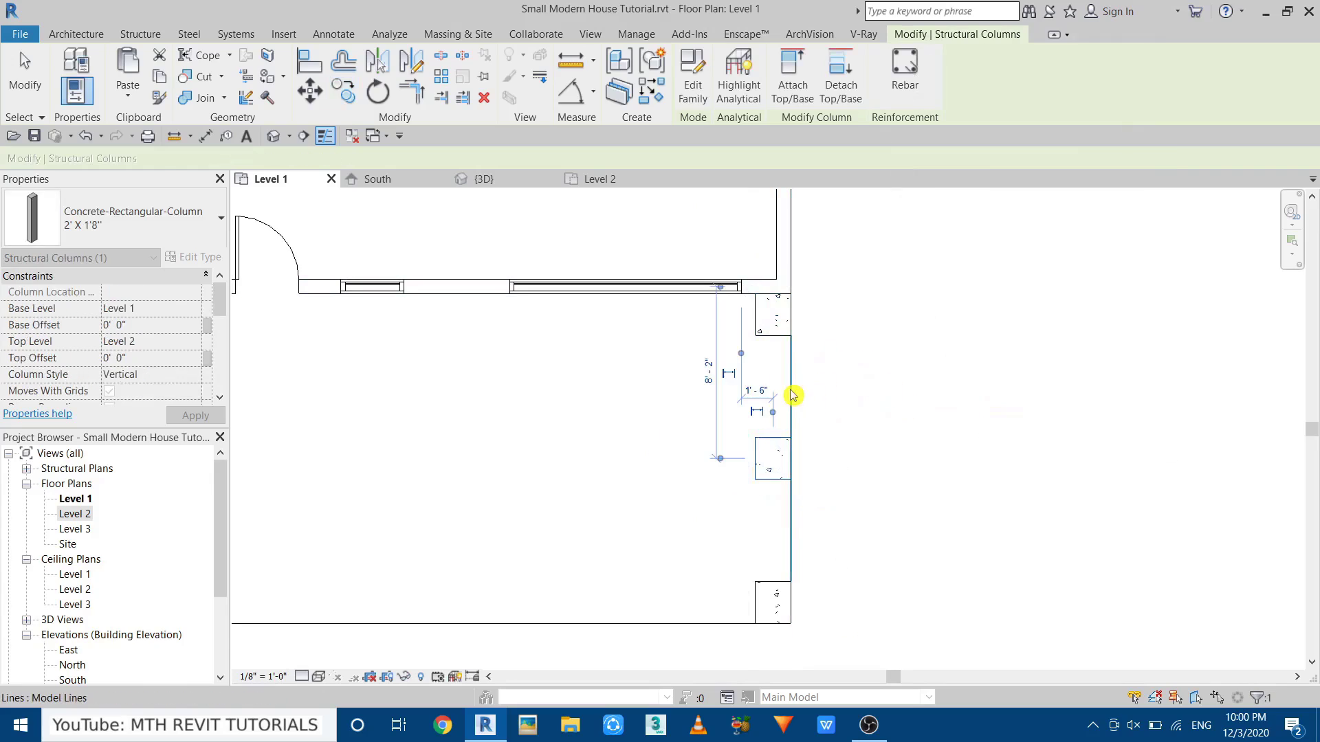
Delete the model line running along the right-hand columns.
scroll(791, 389, "up", 2)
left_click(792, 358)
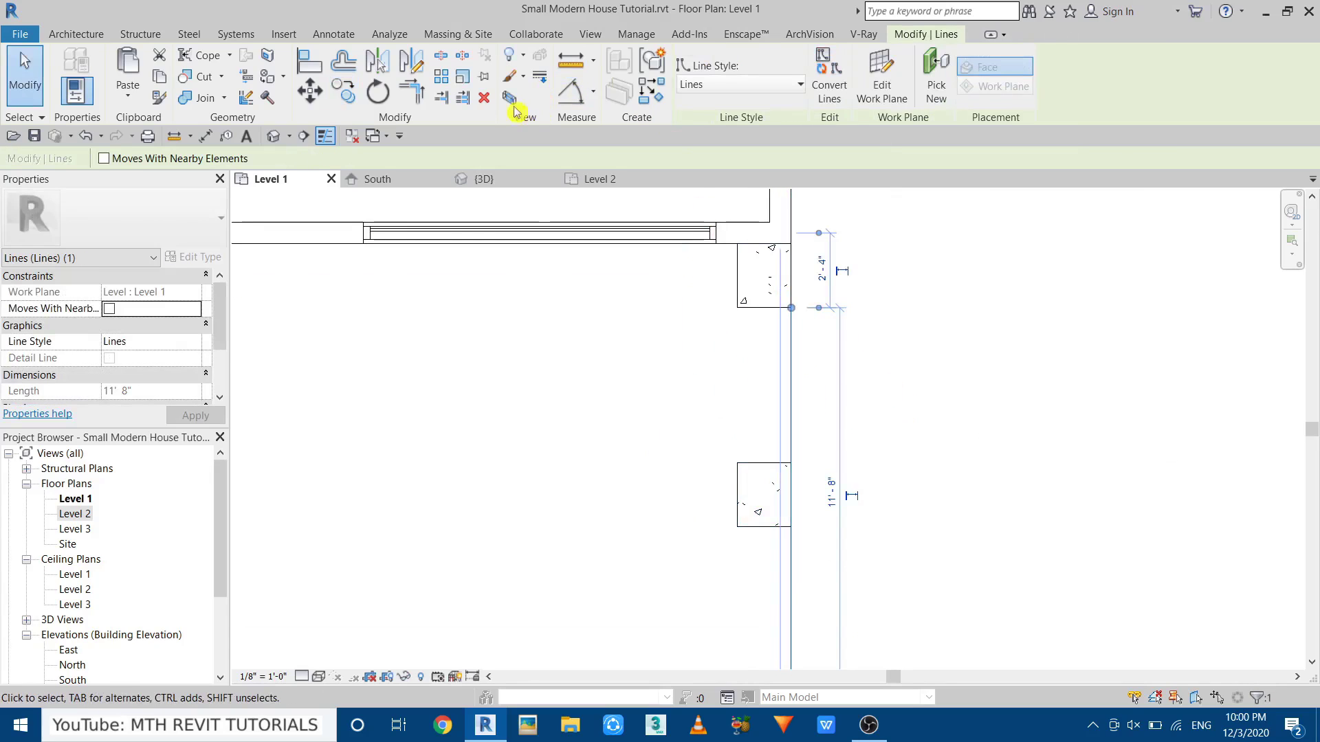
left_click(485, 102)
Mirror copies of the three right-hand columns to the opposite side about a vertical axis through the midpoint of the floor's lower edge.
scroll(804, 446, "down", 3)
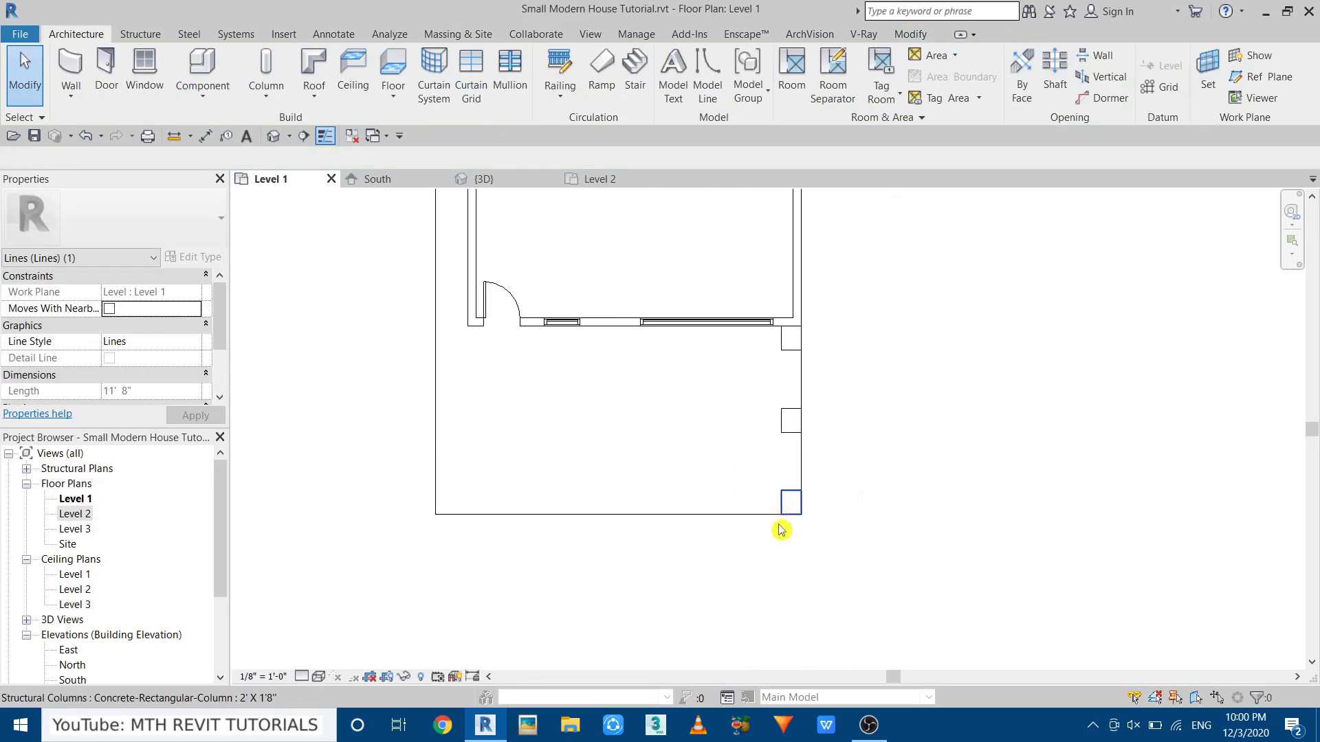
left_click_drag(766, 545, 887, 290)
scroll(803, 337, "up", 3)
left_click_drag(770, 266, 891, 641)
scroll(887, 395, "down", 2)
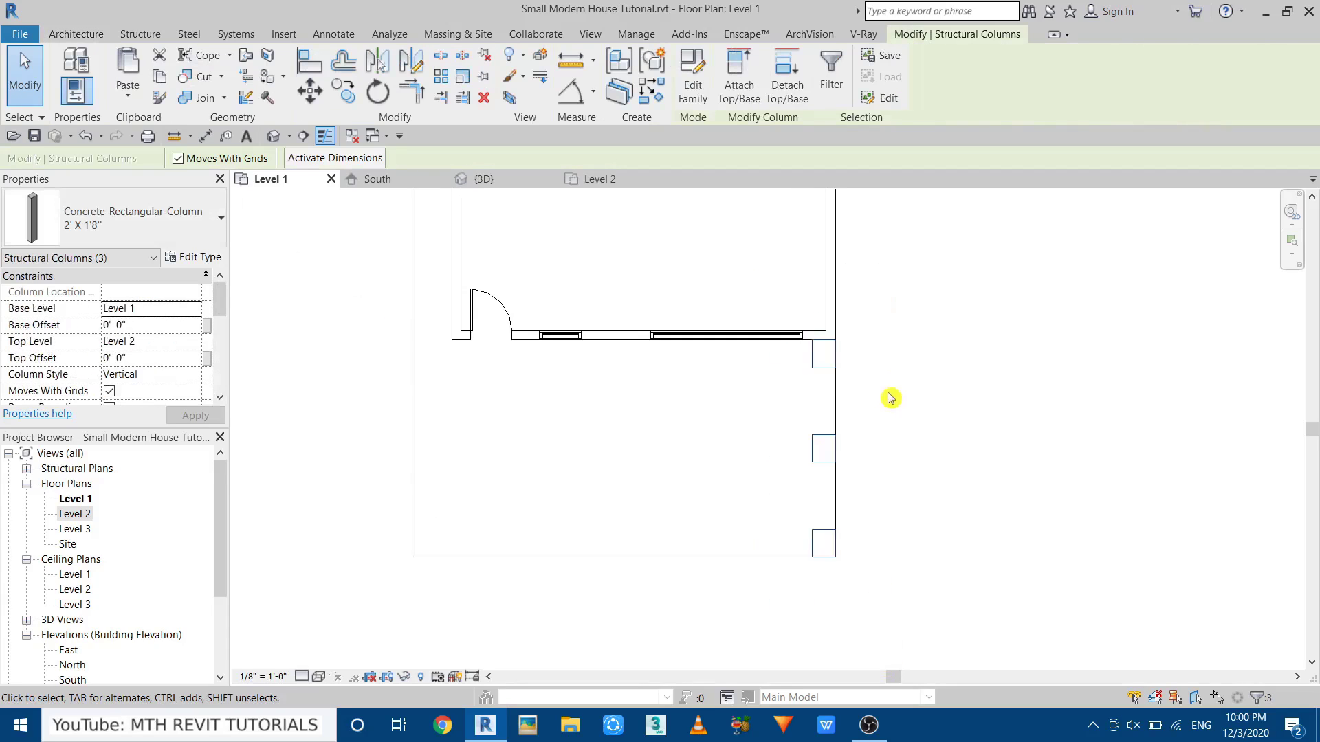
left_click(410, 73)
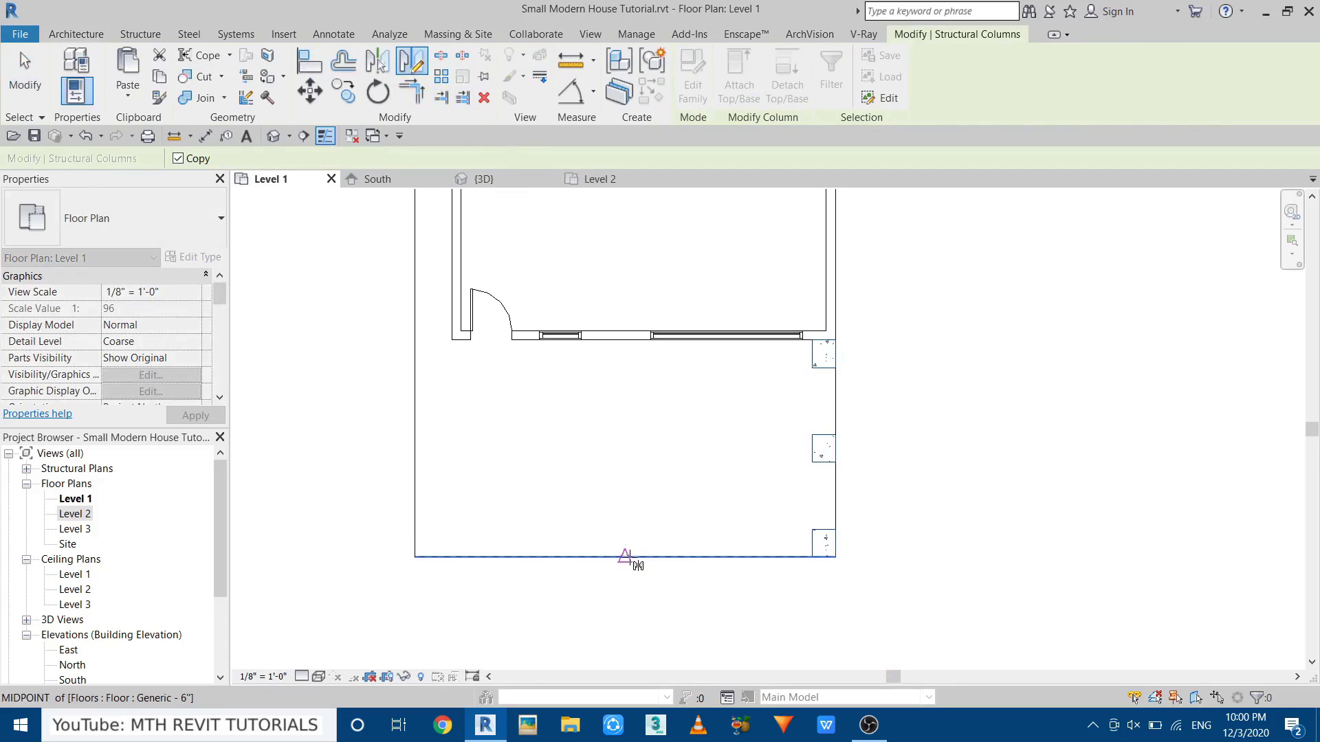
left_click(625, 556)
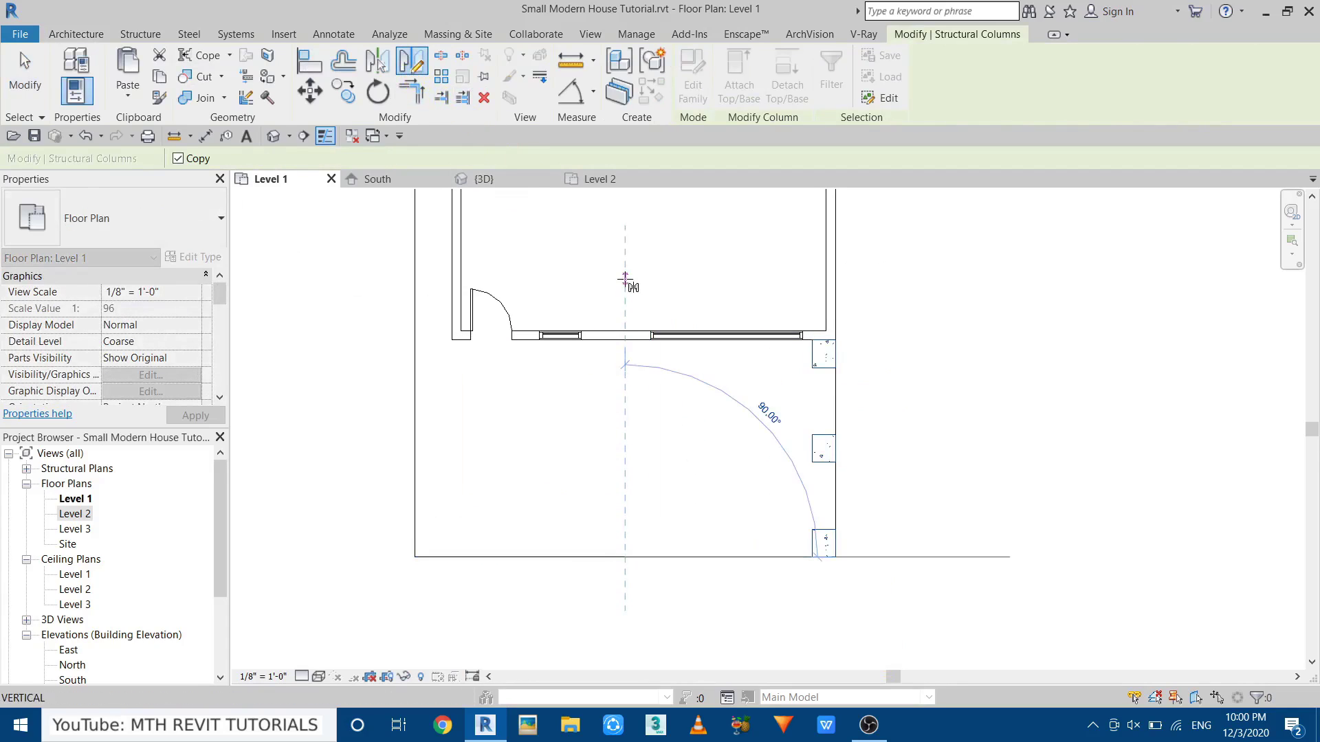
left_click(624, 369)
key("Escape")
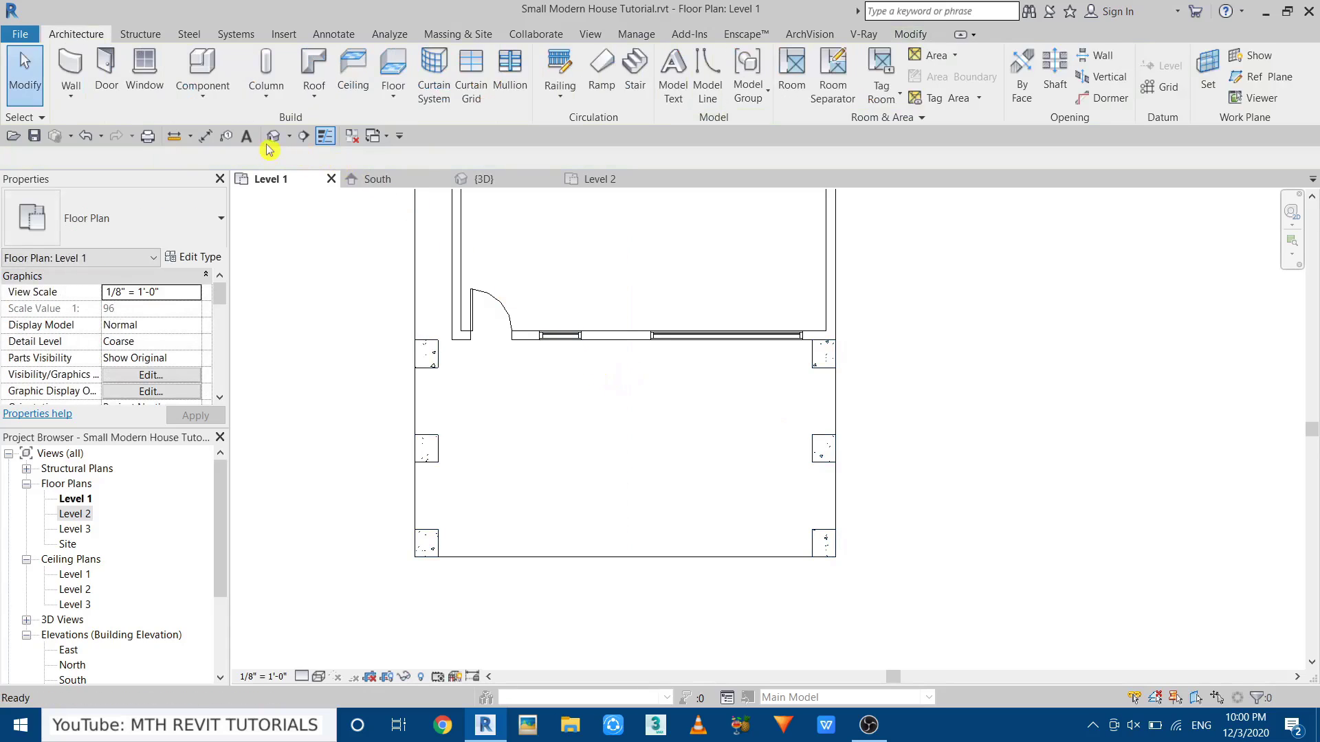
Open the 3D view and inspect the six porch columns from the front.
left_click(273, 137)
middle_click_drag(648, 525, 285, 455, "shift")
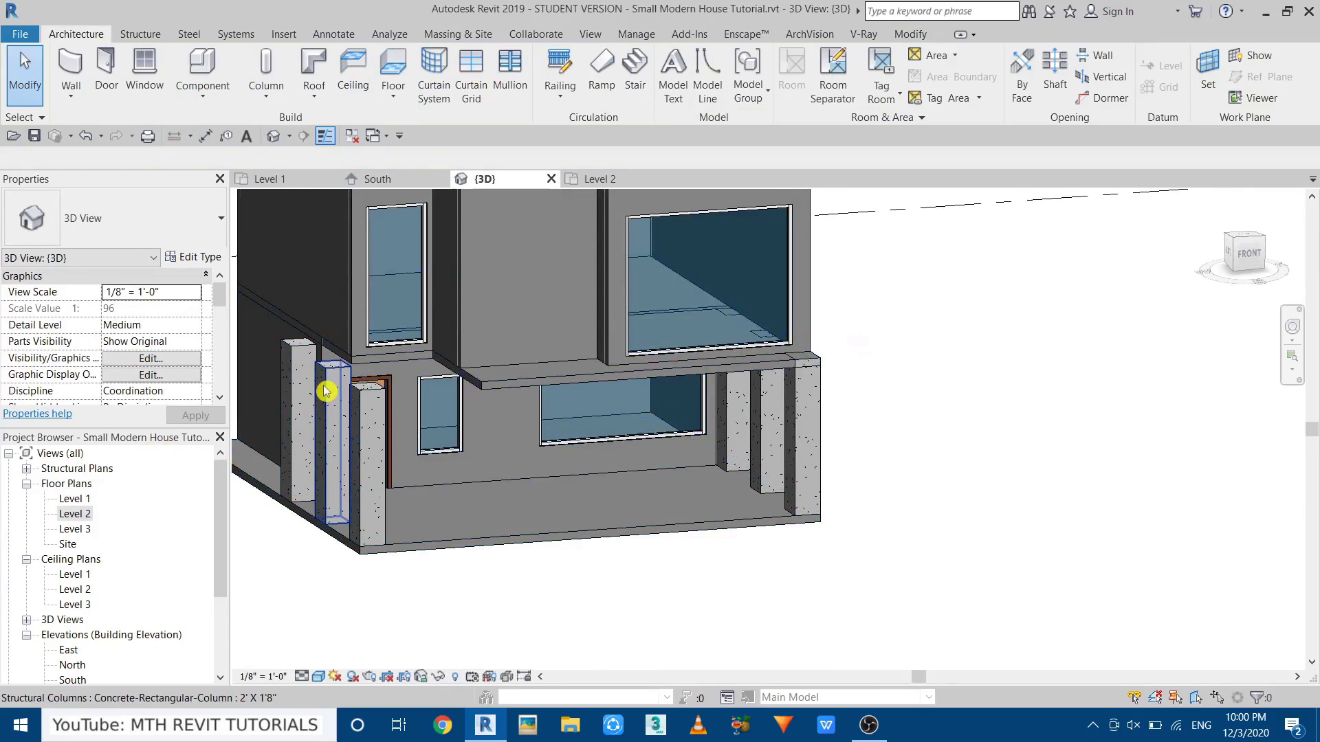
middle_click_drag(371, 390, 505, 446)
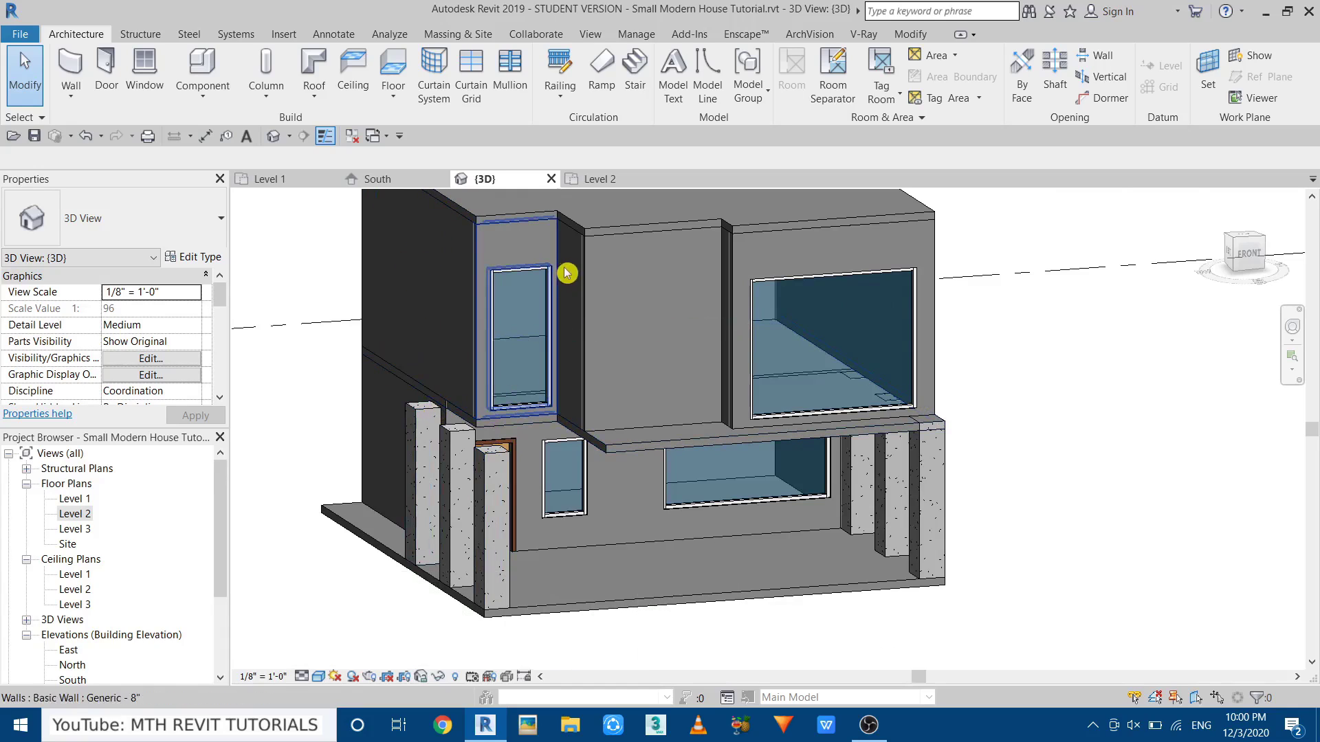
Switch to the Level 2 floor plan and start the structural Beam command.
left_click(605, 182)
middle_click_drag(604, 398, 442, 519)
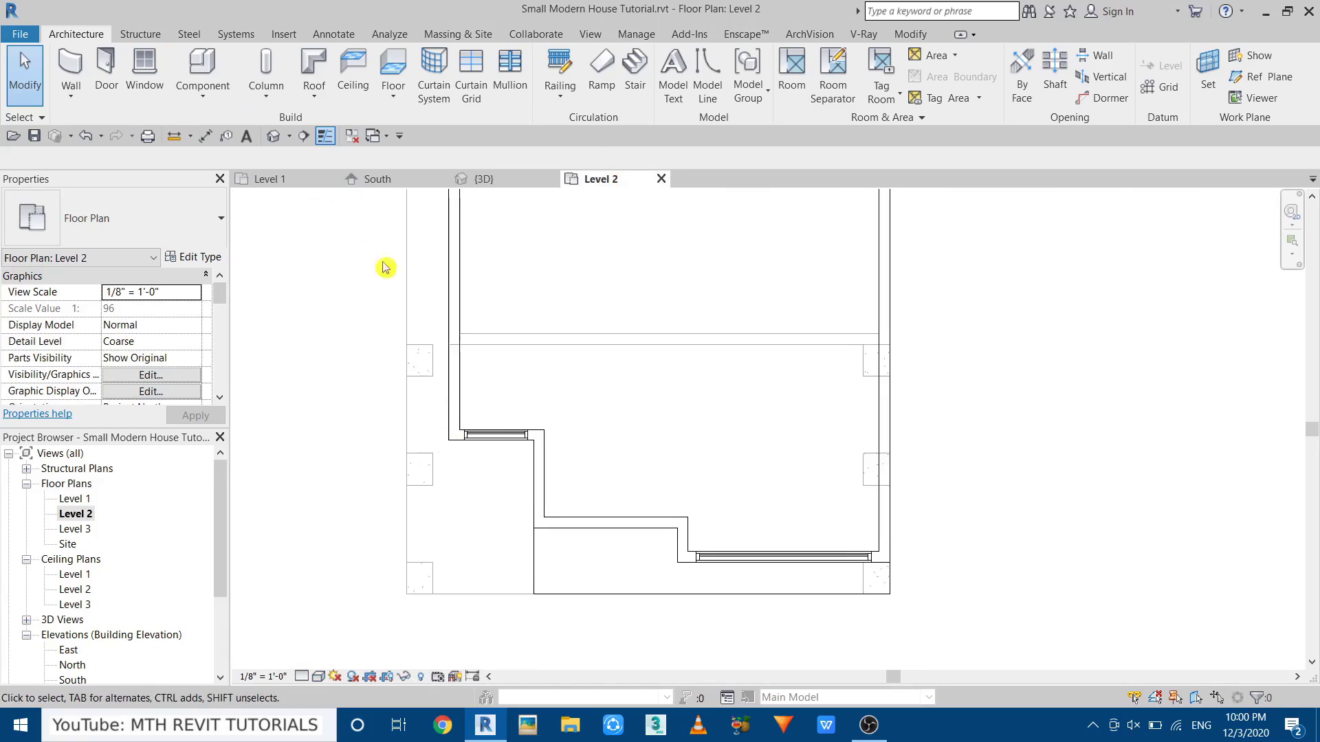
left_click(149, 36)
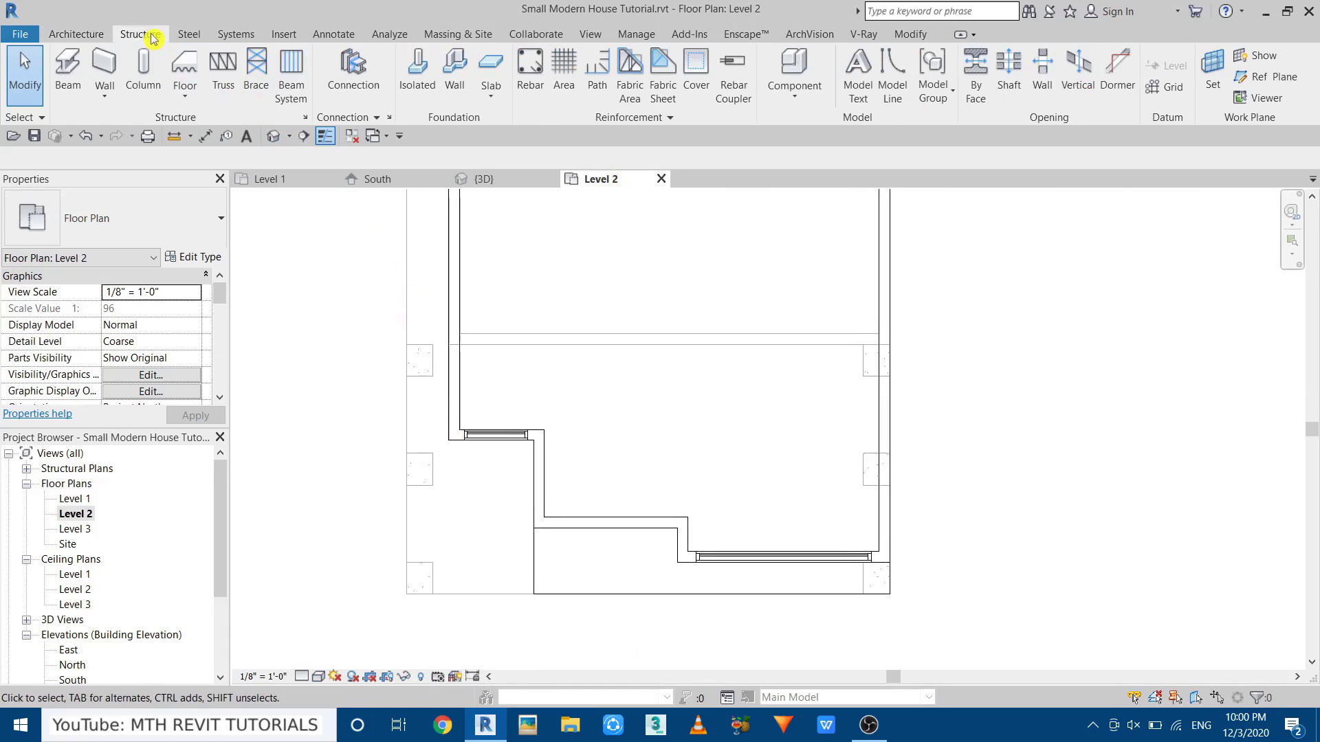
left_click(68, 69)
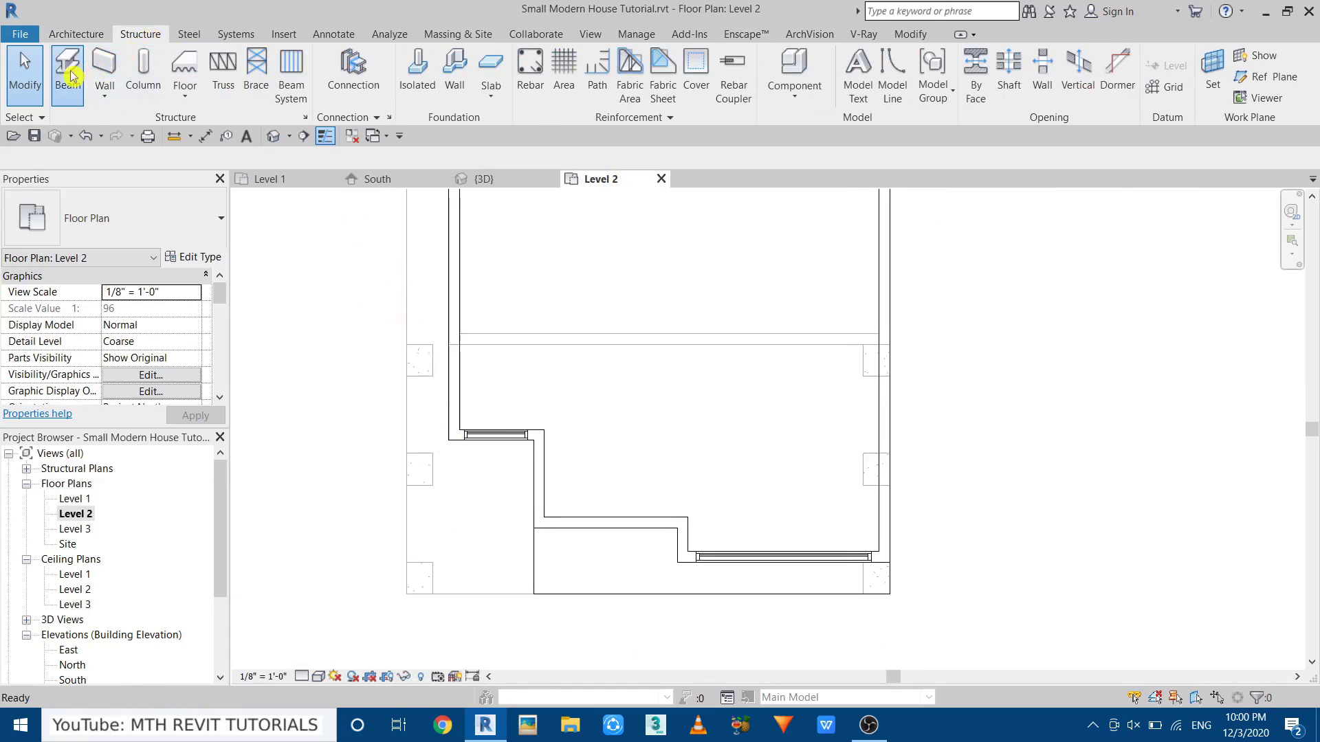
left_click(110, 218)
left_click(62, 306)
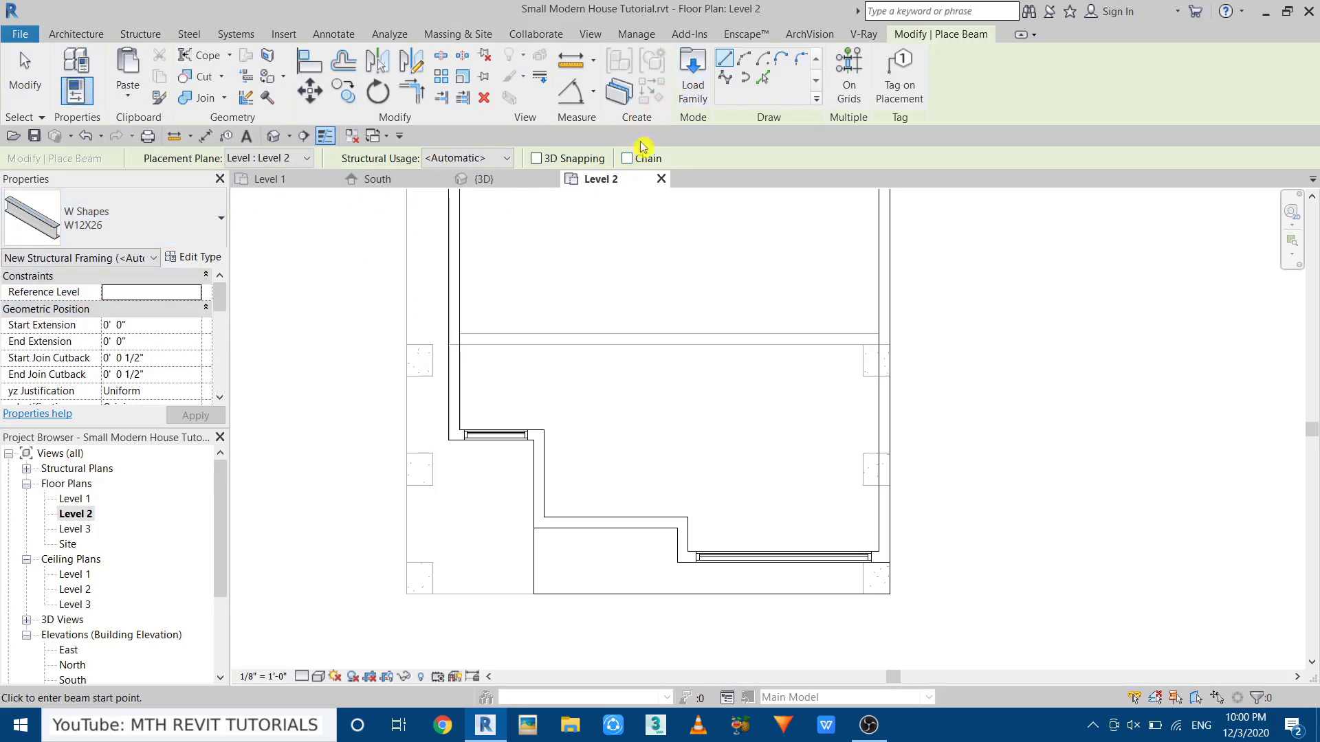
Load the Concrete-Rectangular Beam family from the Concrete folder of the US Imperial Structural Framing library.
left_click(693, 83)
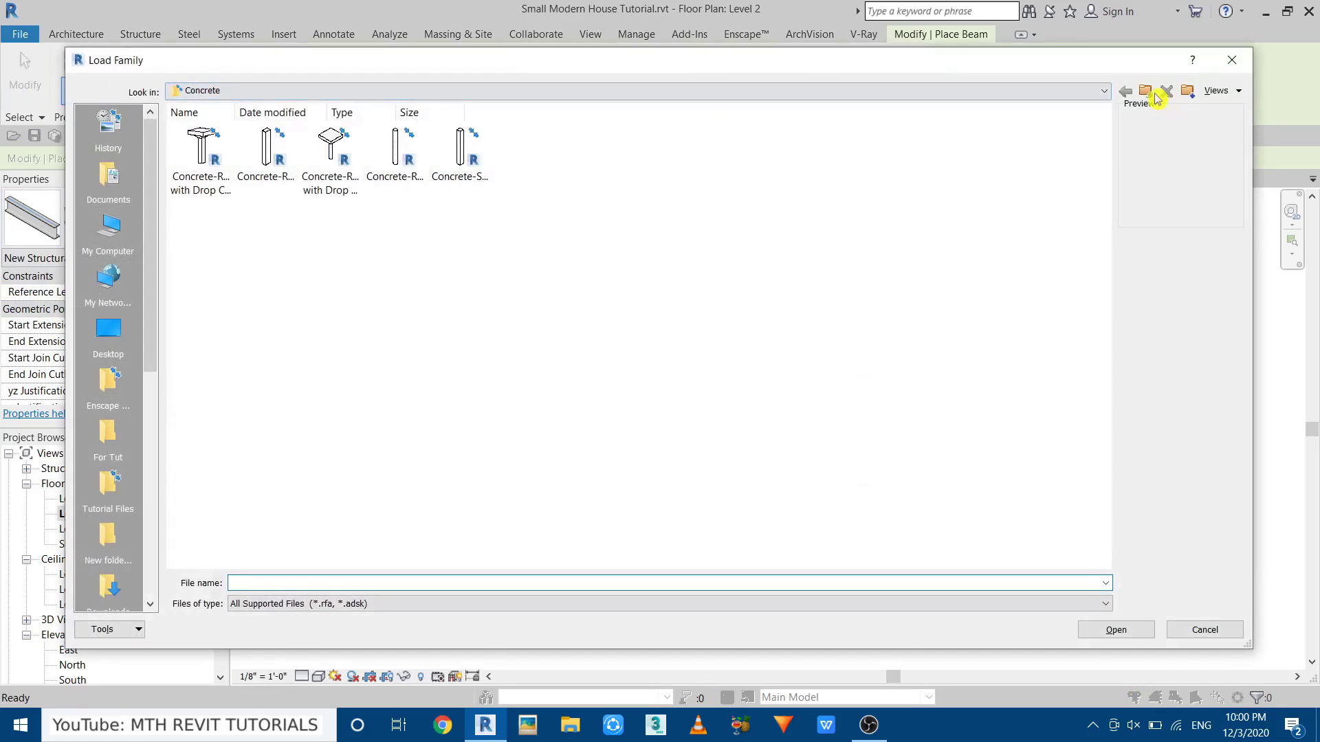
left_click(1148, 90)
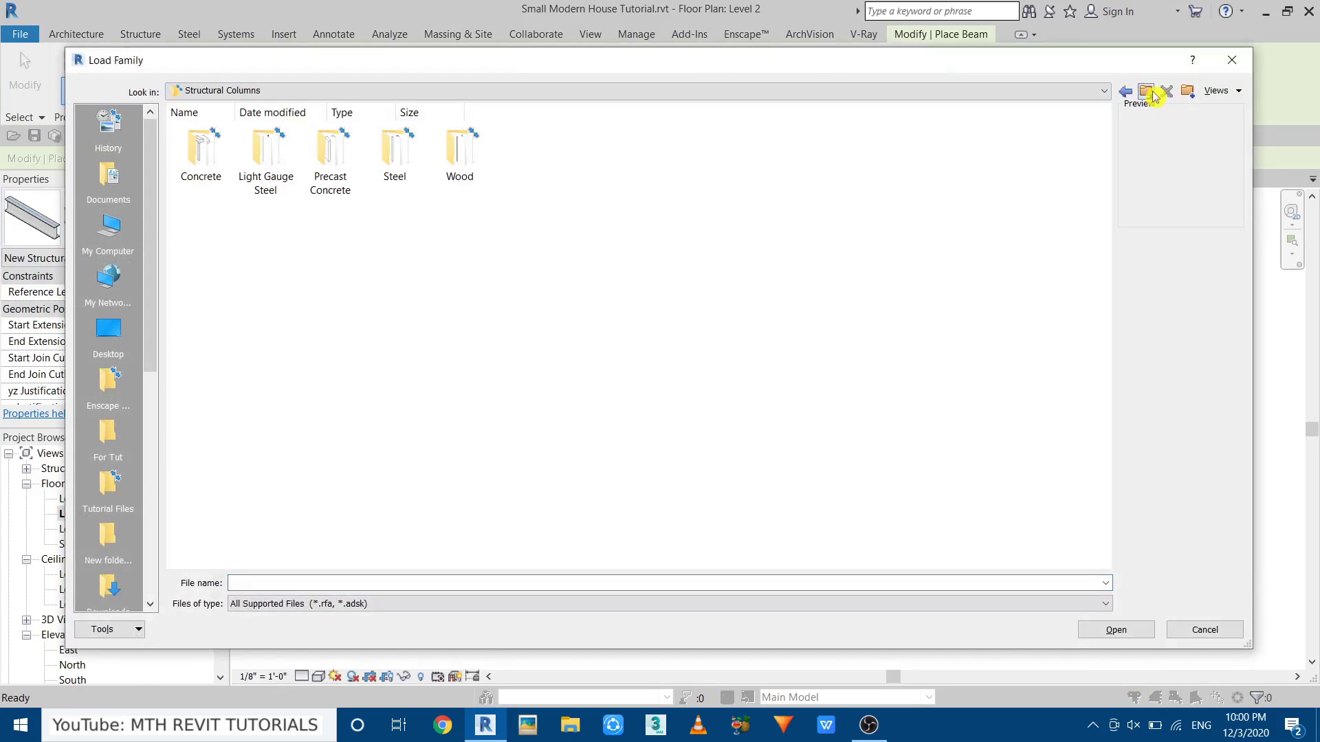
left_click(1148, 90)
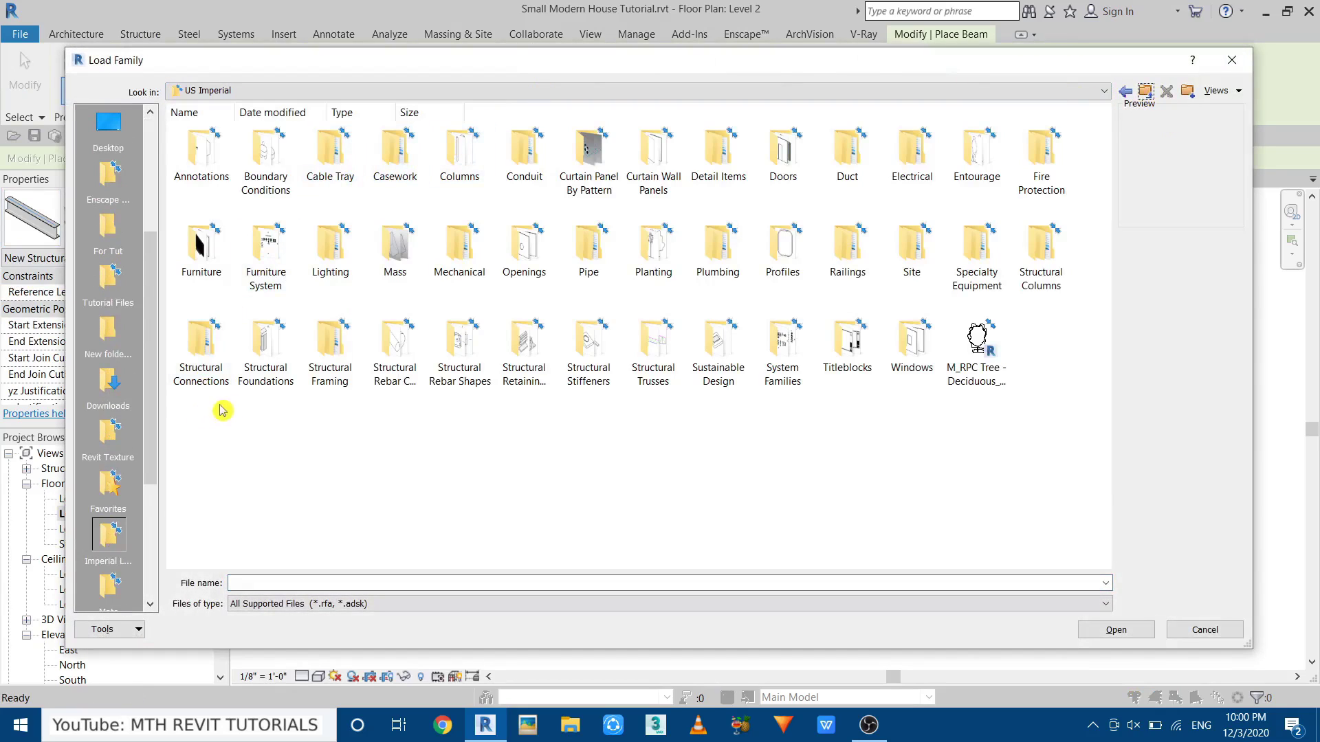
left_click(331, 368)
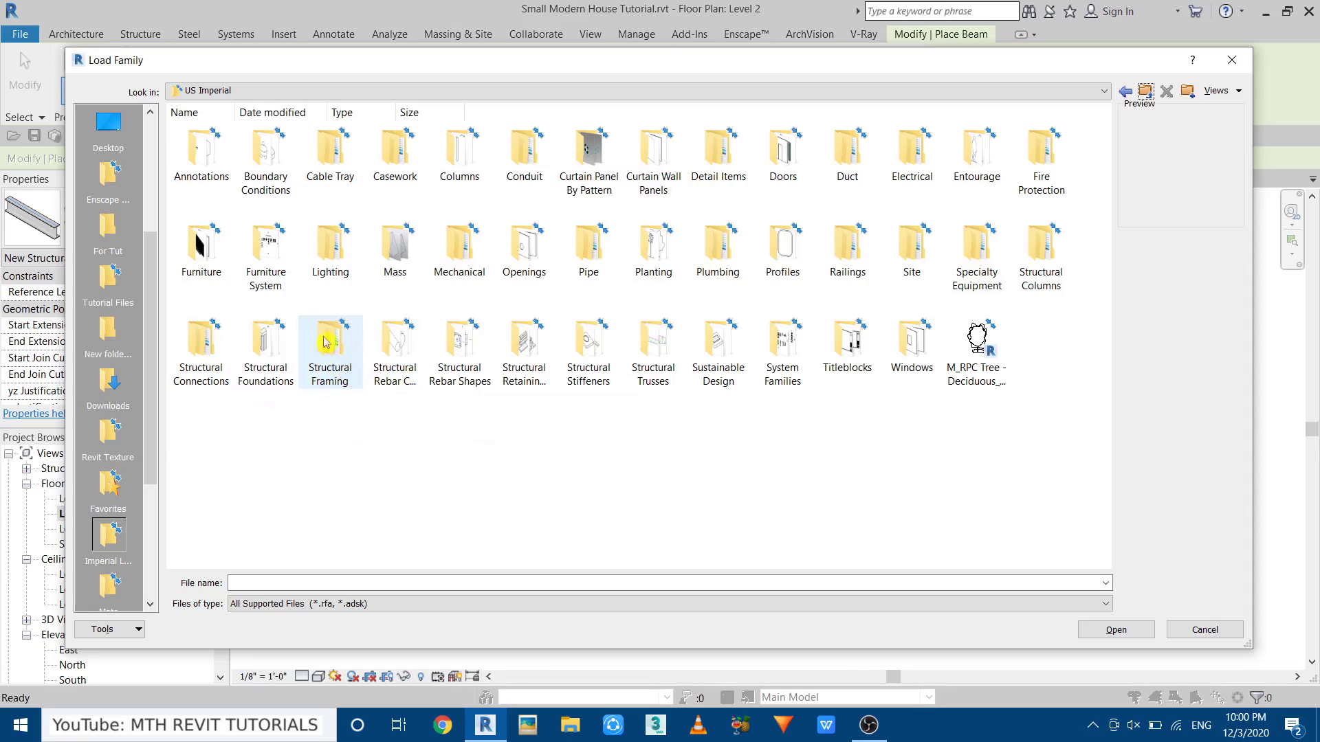
double_click(344, 348)
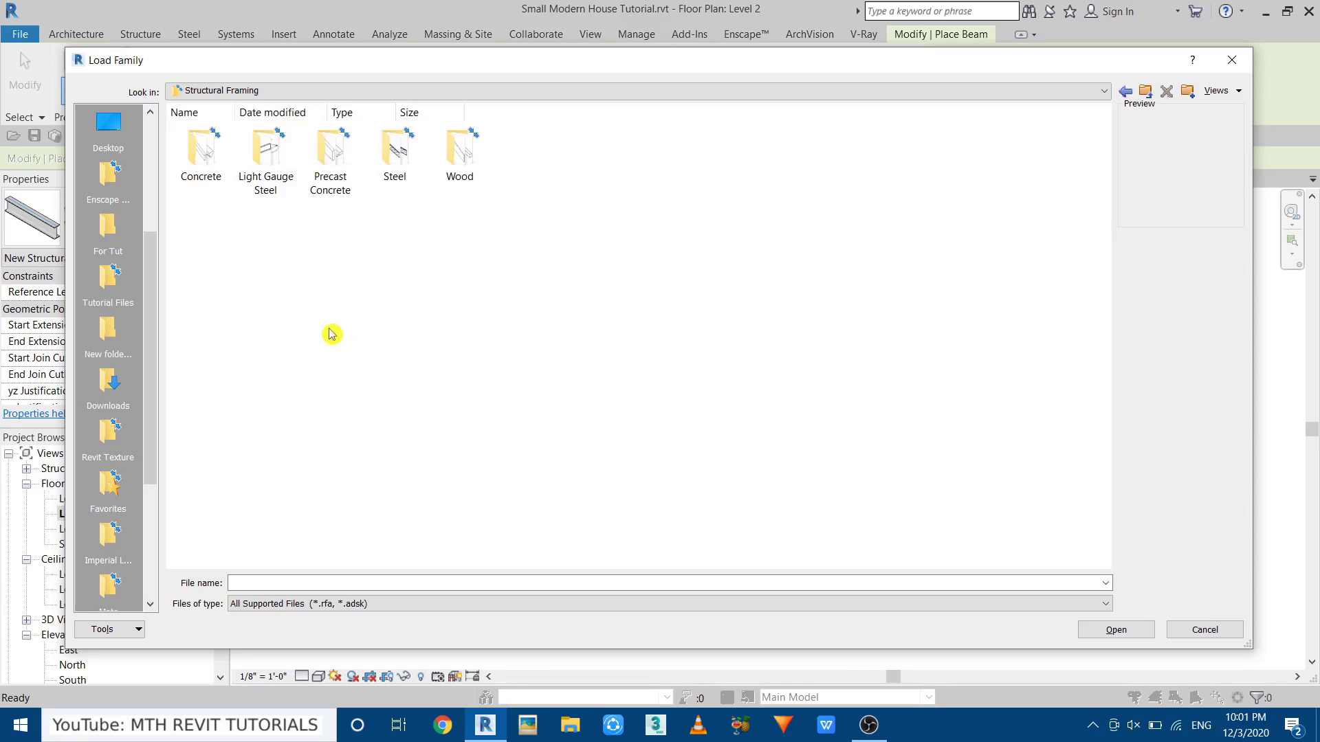
double_click(203, 151)
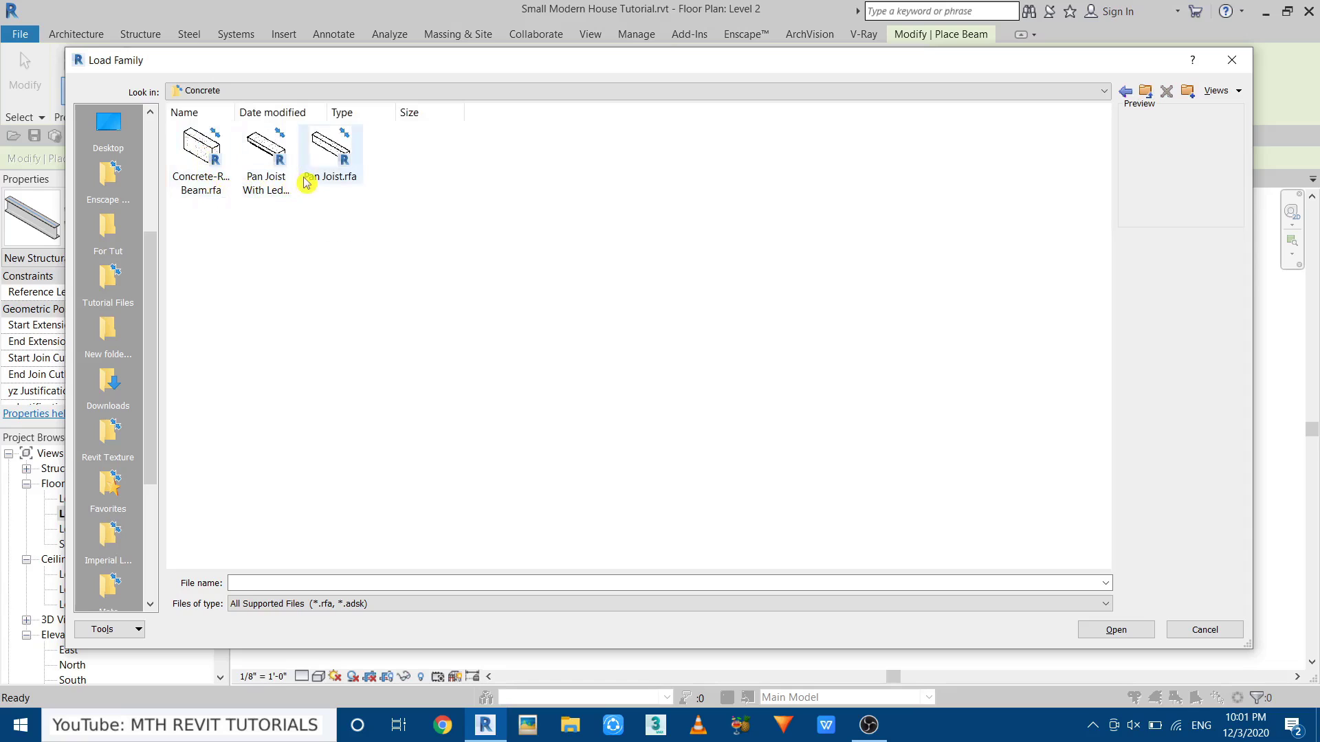
left_click(220, 196)
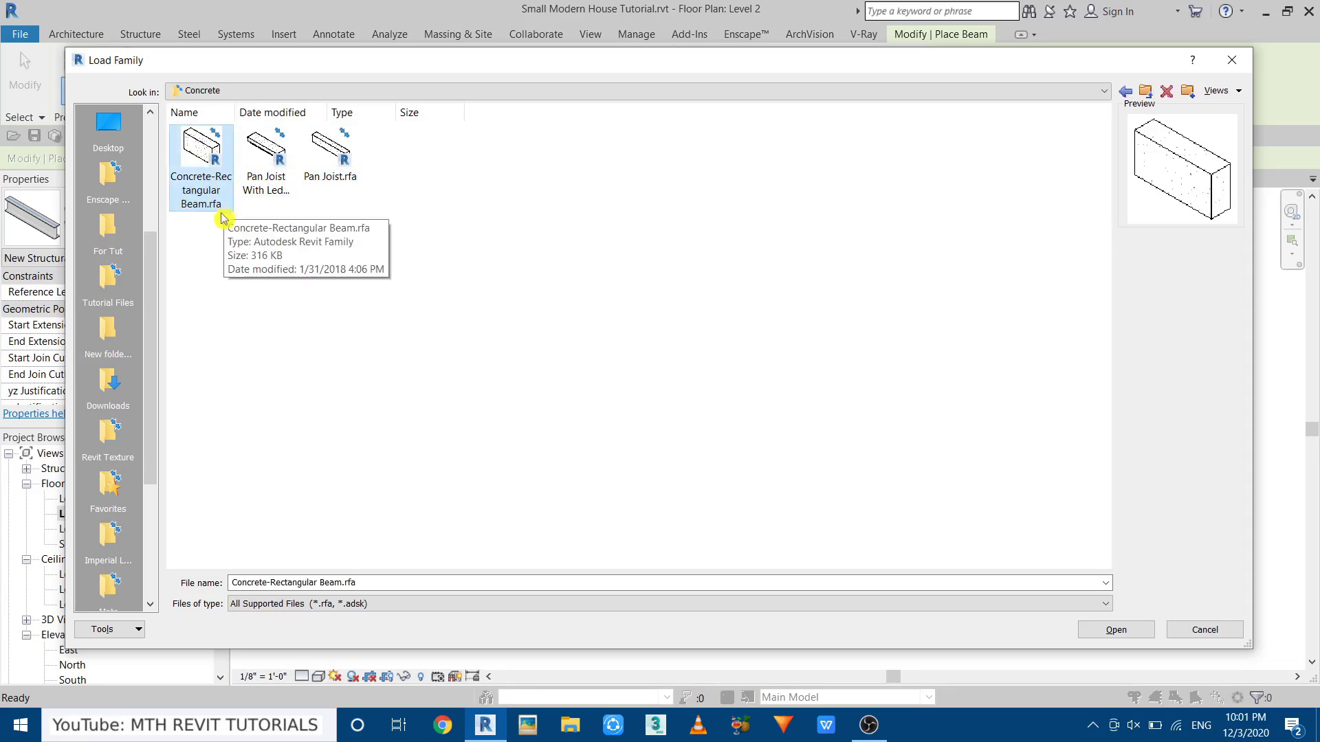
left_click(1109, 629)
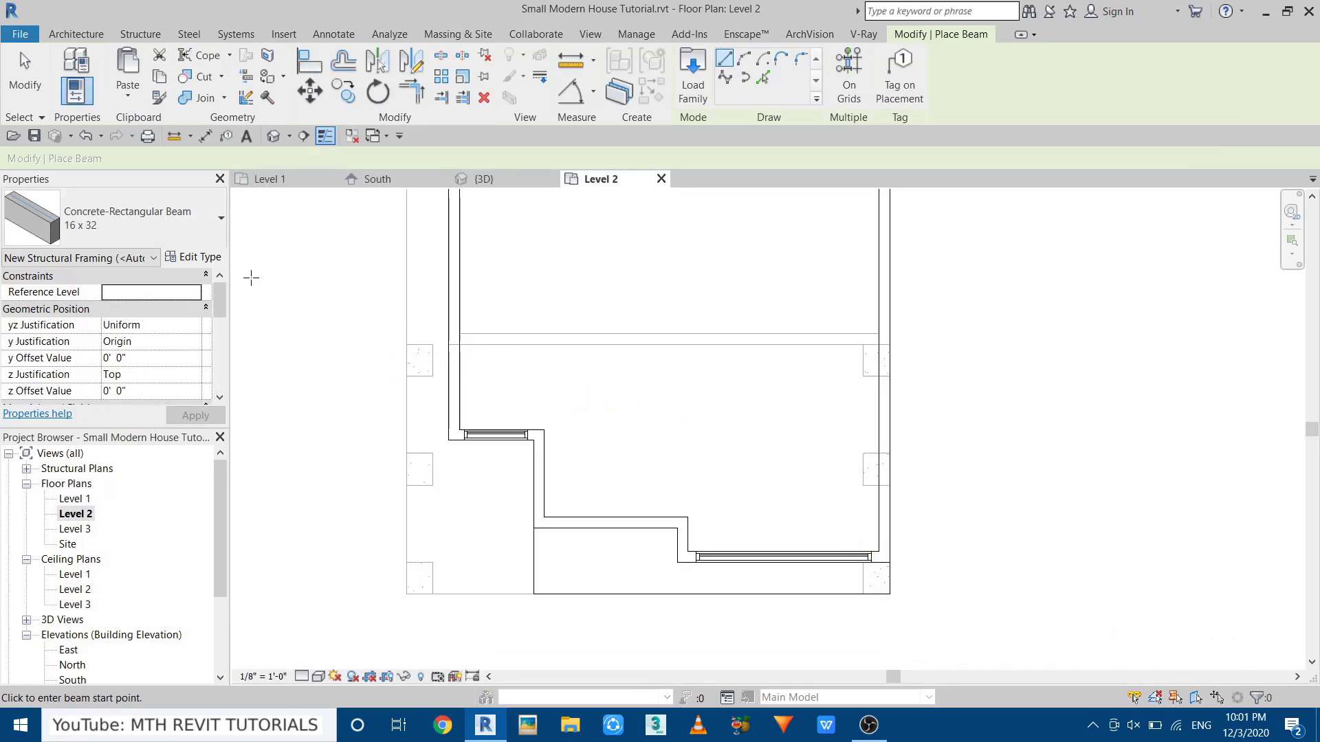
Duplicate the 16 x 32 concrete beam type as 1'8 X 2' and set b to 1' 8" and h to 2' 0".
left_click(206, 262)
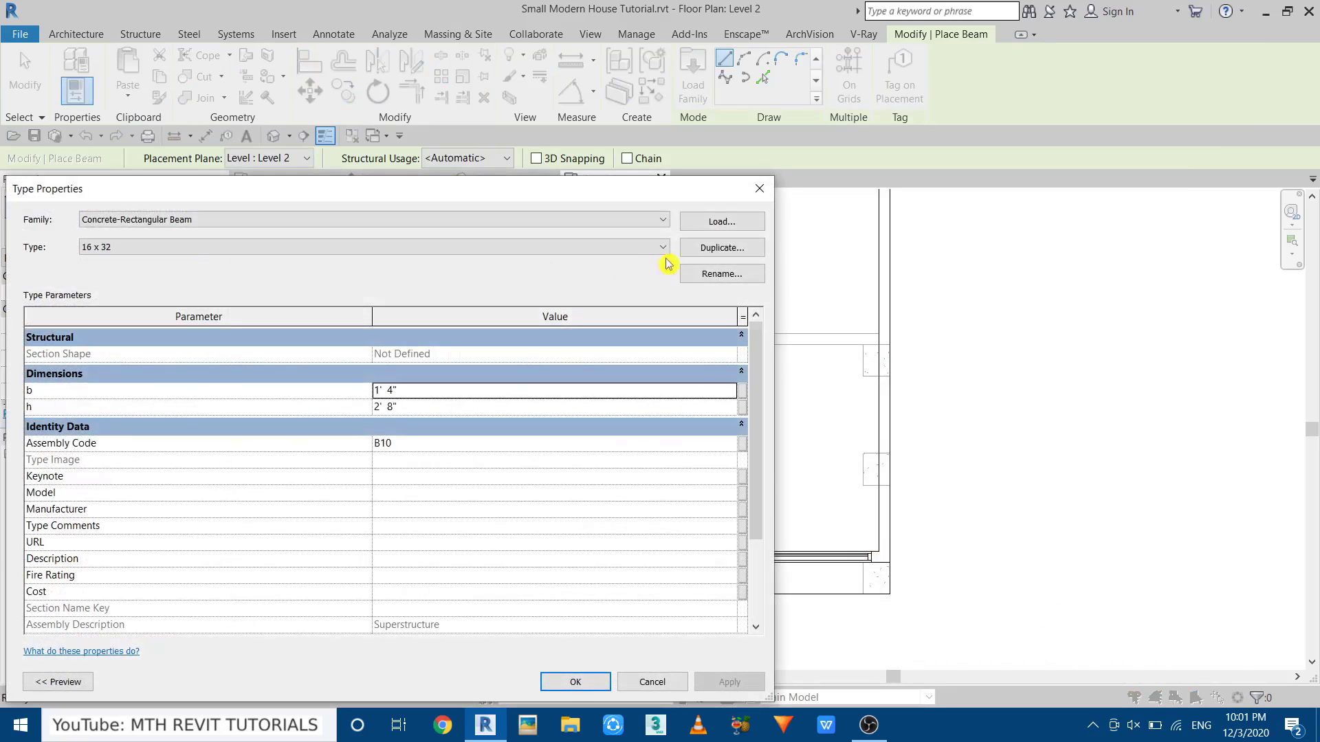
left_click(724, 253)
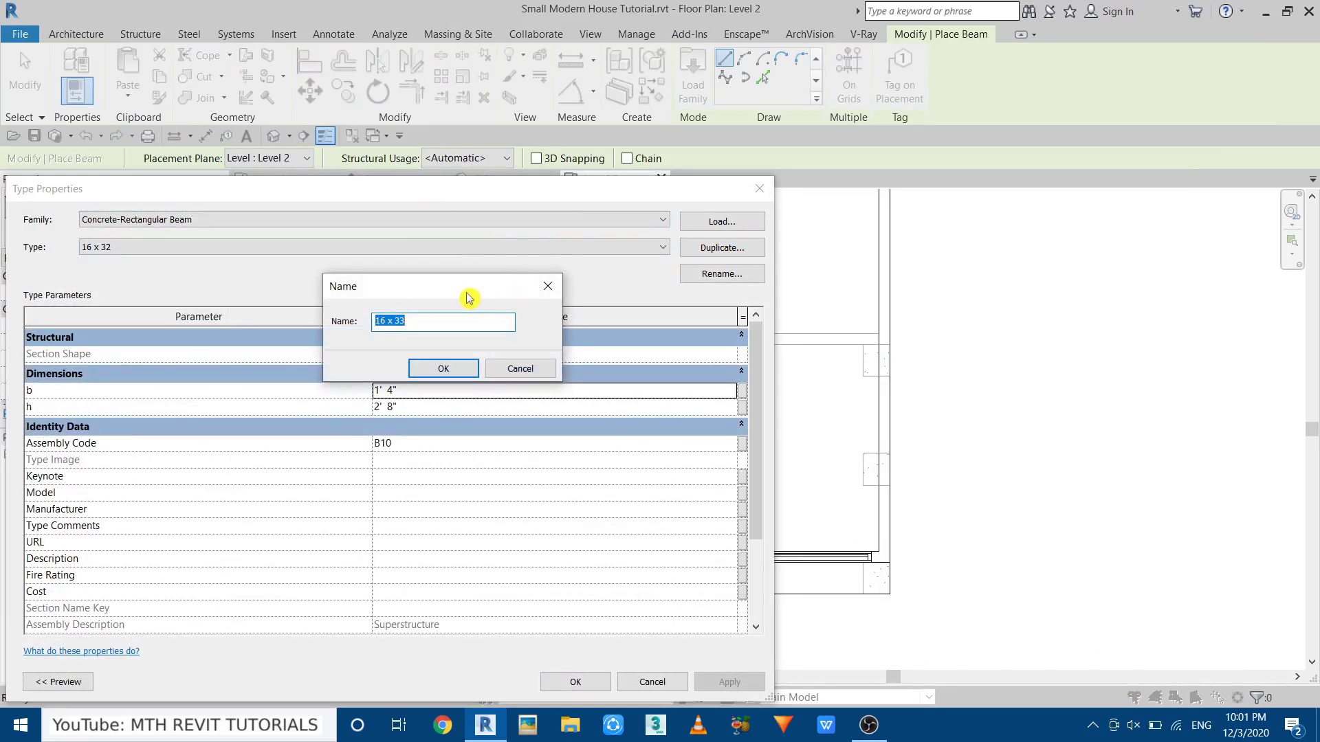
key("BackSpace")
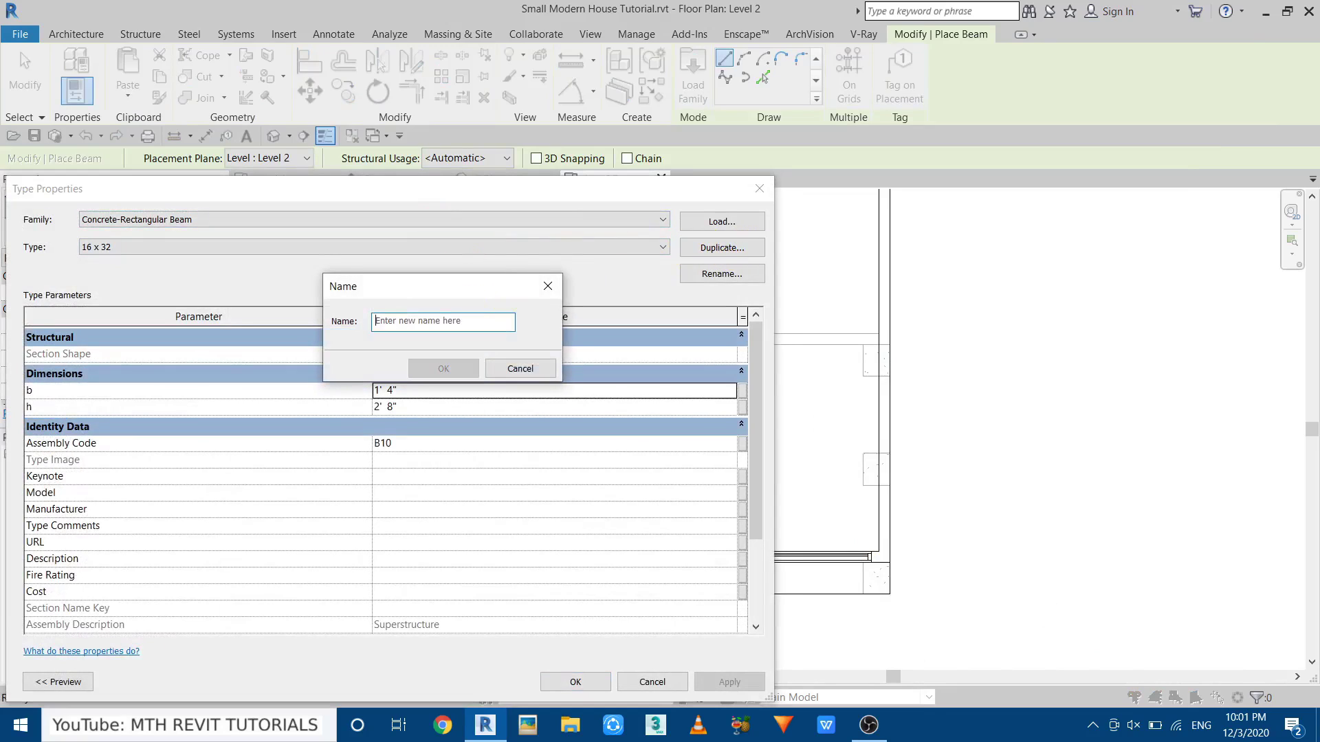
type("1'8 X 2")
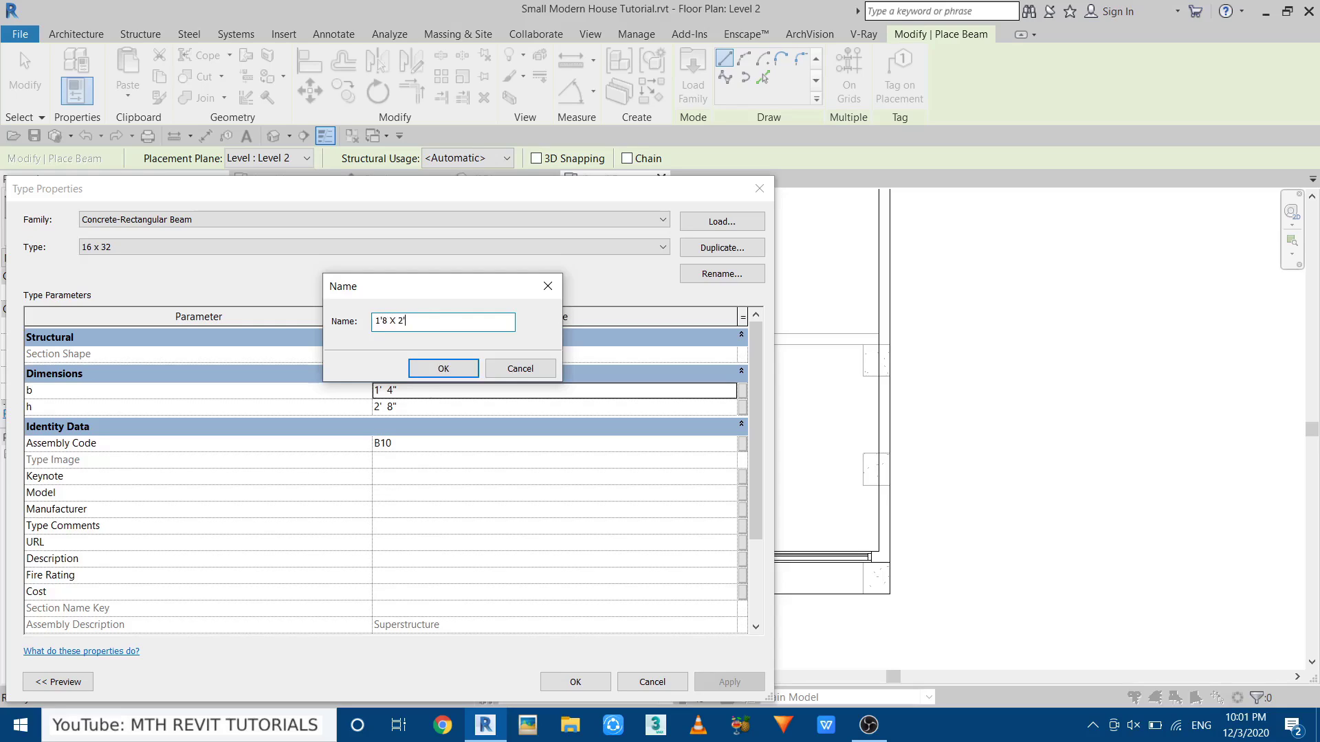
left_click(417, 360)
left_click(417, 392)
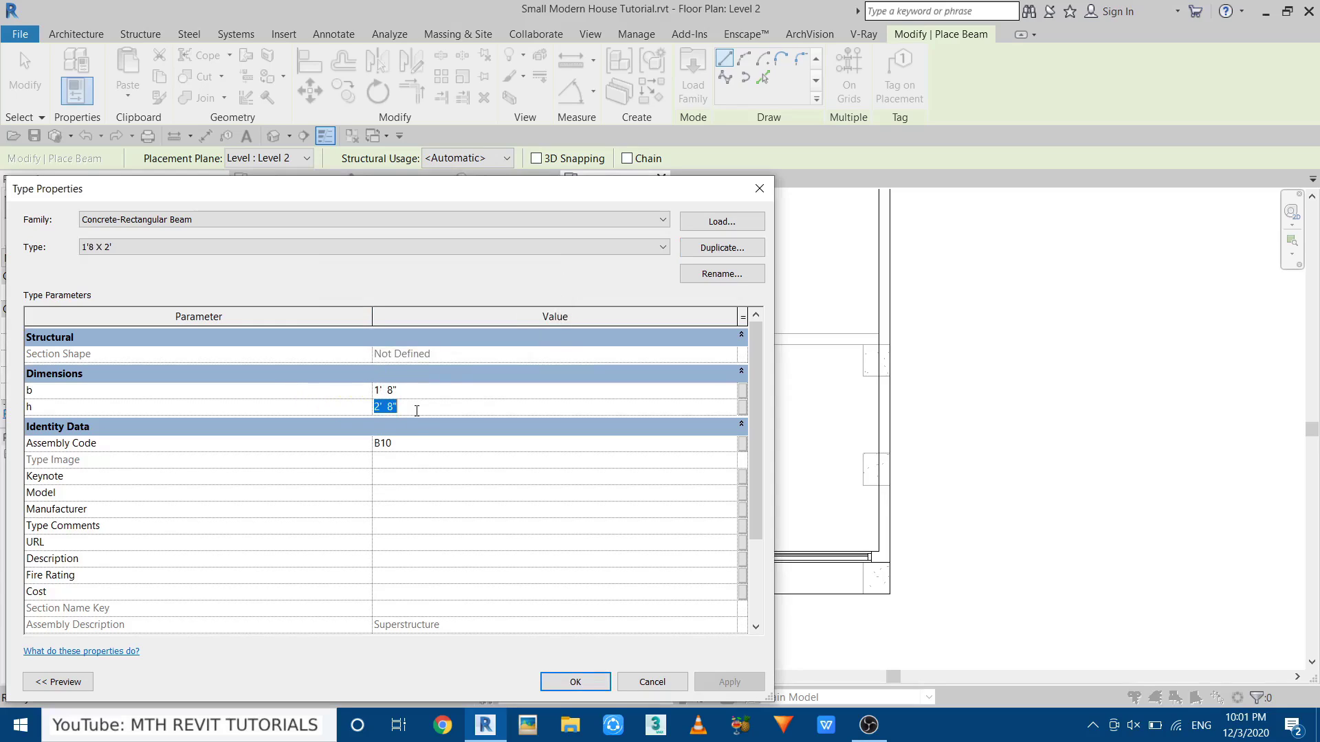
left_click(565, 684)
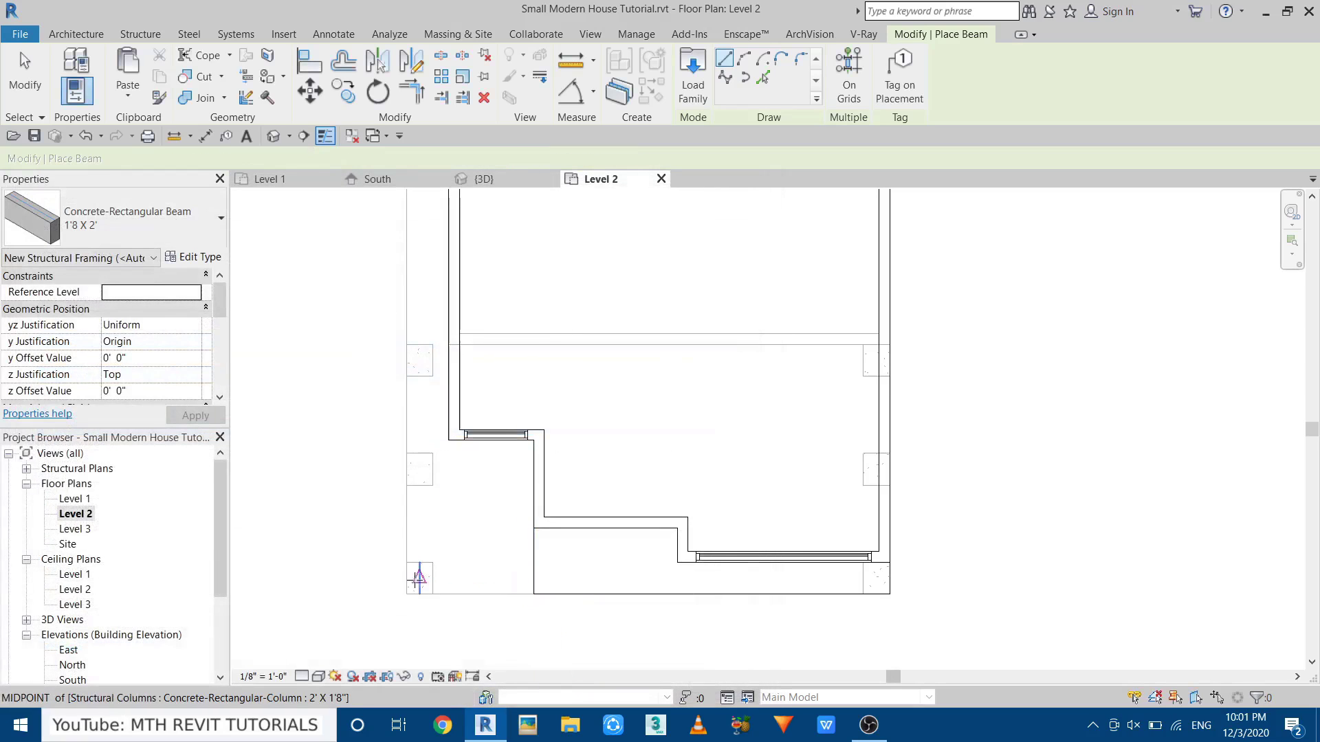
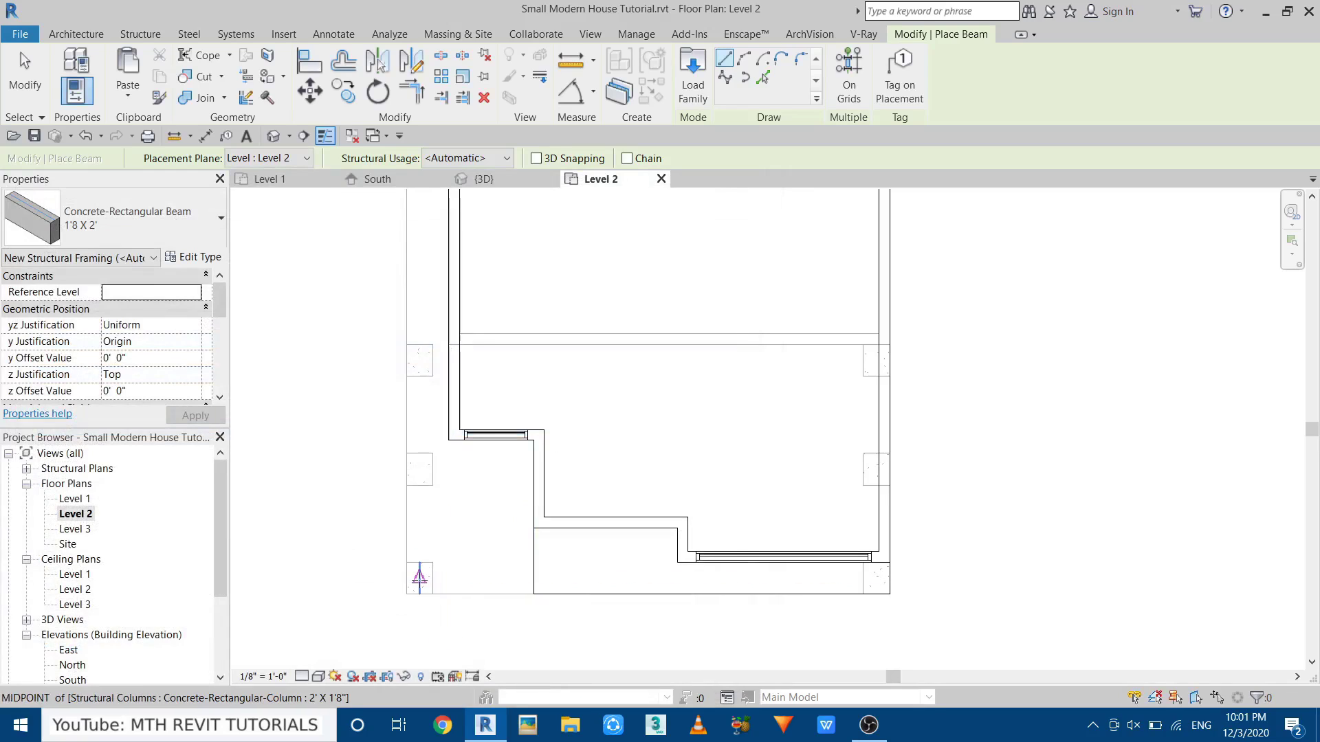
Place a 1'8 X 2' beam on Level 2 between the midpoints of the two front corner columns.
left_click(420, 578)
scroll(804, 578, "up", 2)
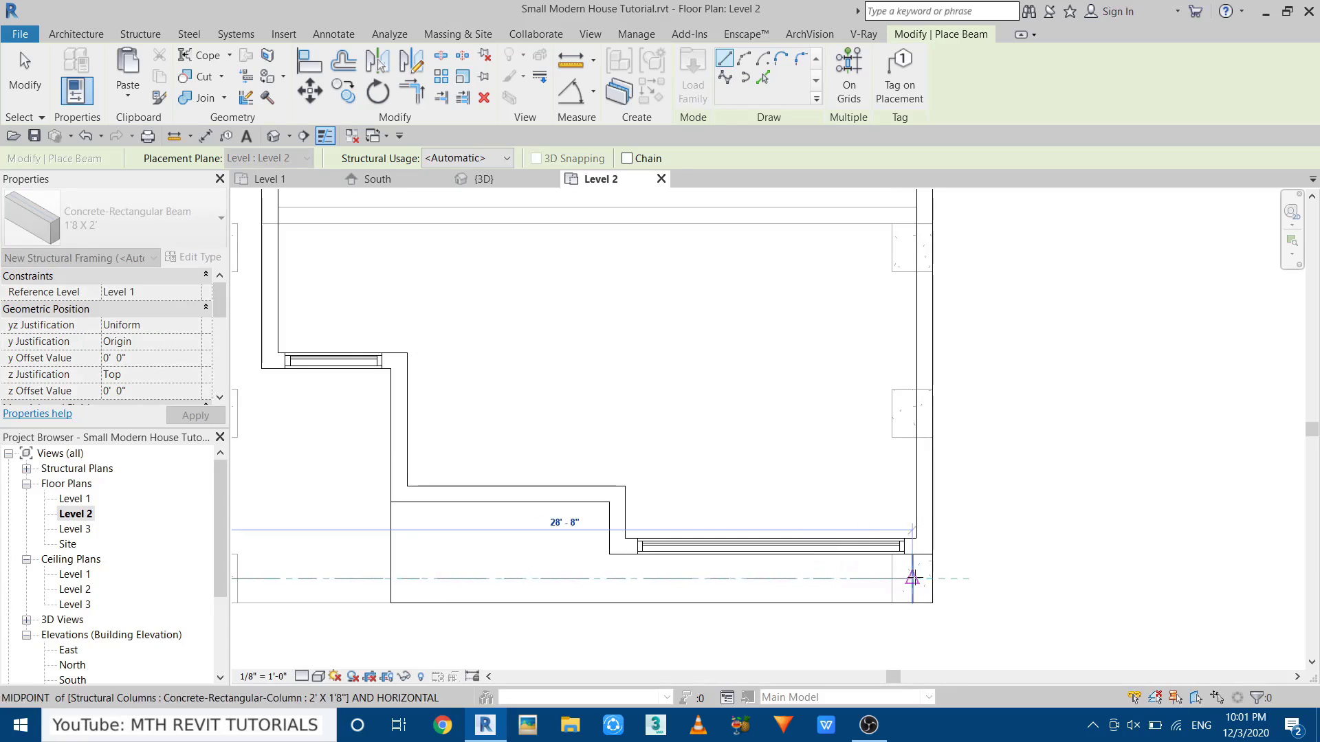
left_click(913, 578)
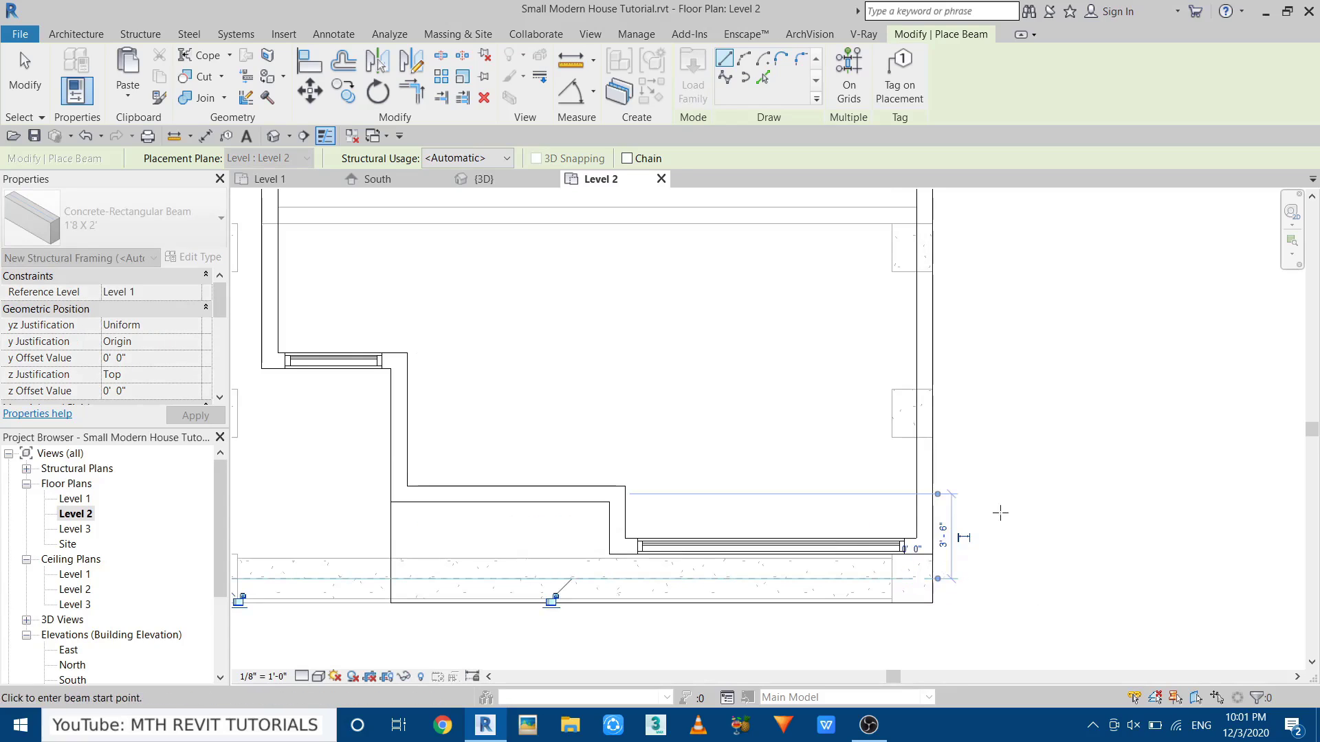
key("Escape")
Open the 3D view and examine up close how the front beam meets the corner column.
middle_click_drag(509, 549, 868, 516)
scroll(675, 561, "up", 2)
left_click(273, 139)
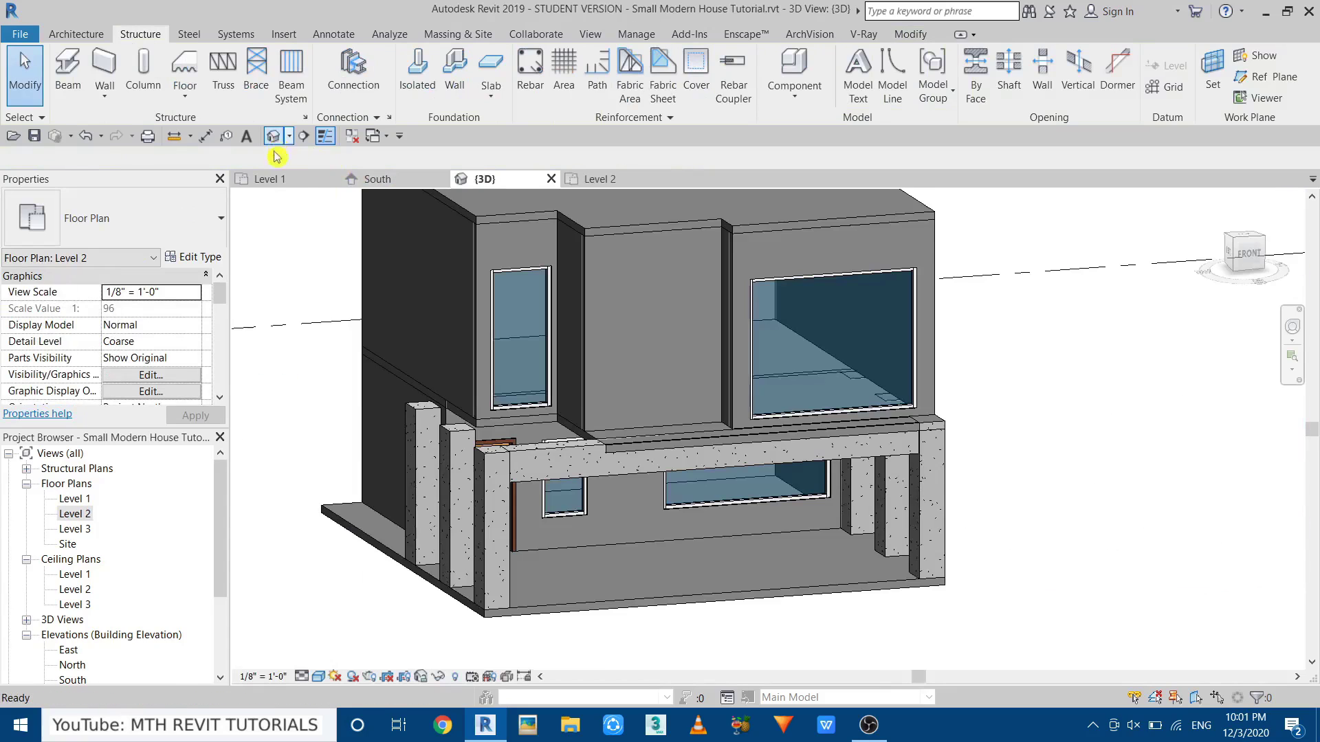
scroll(540, 457, "up", 4)
middle_click_drag(551, 471, 638, 535, "shift")
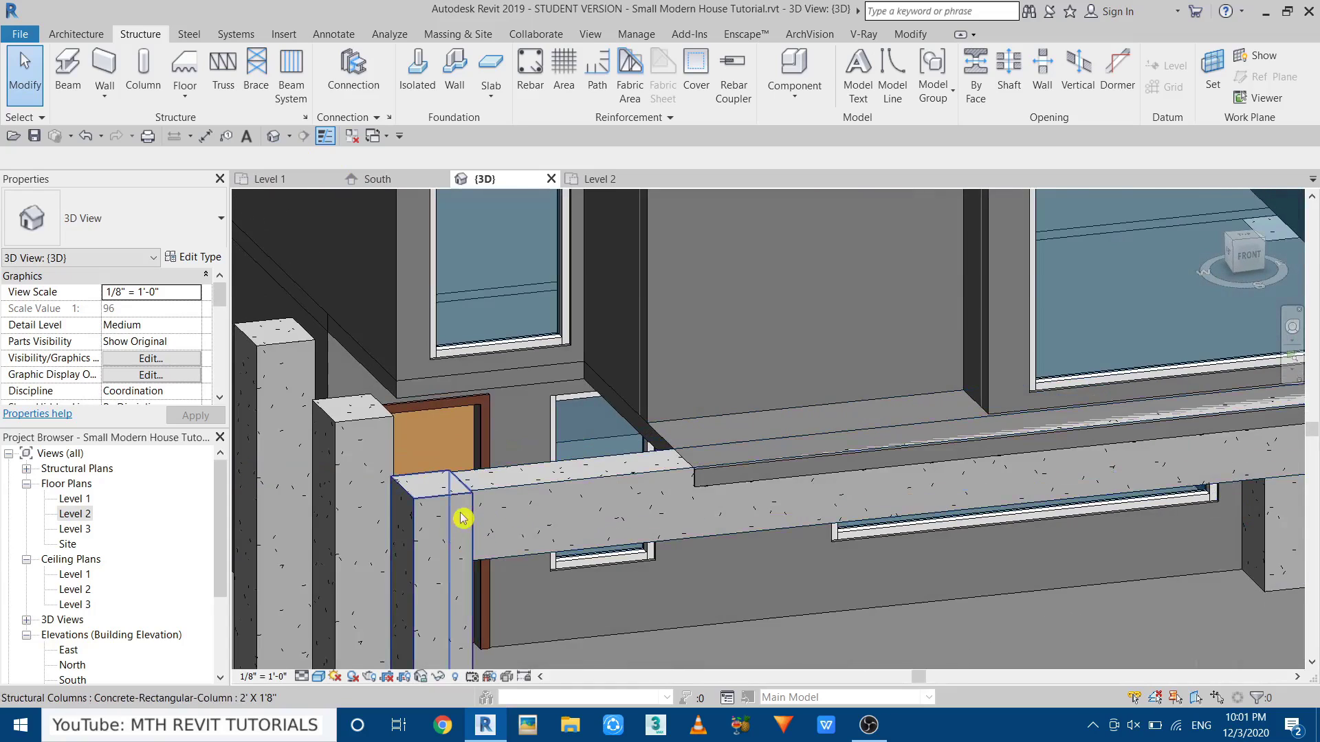
scroll(464, 516, "up", 4)
middle_click_drag(536, 433, 731, 309, "shift")
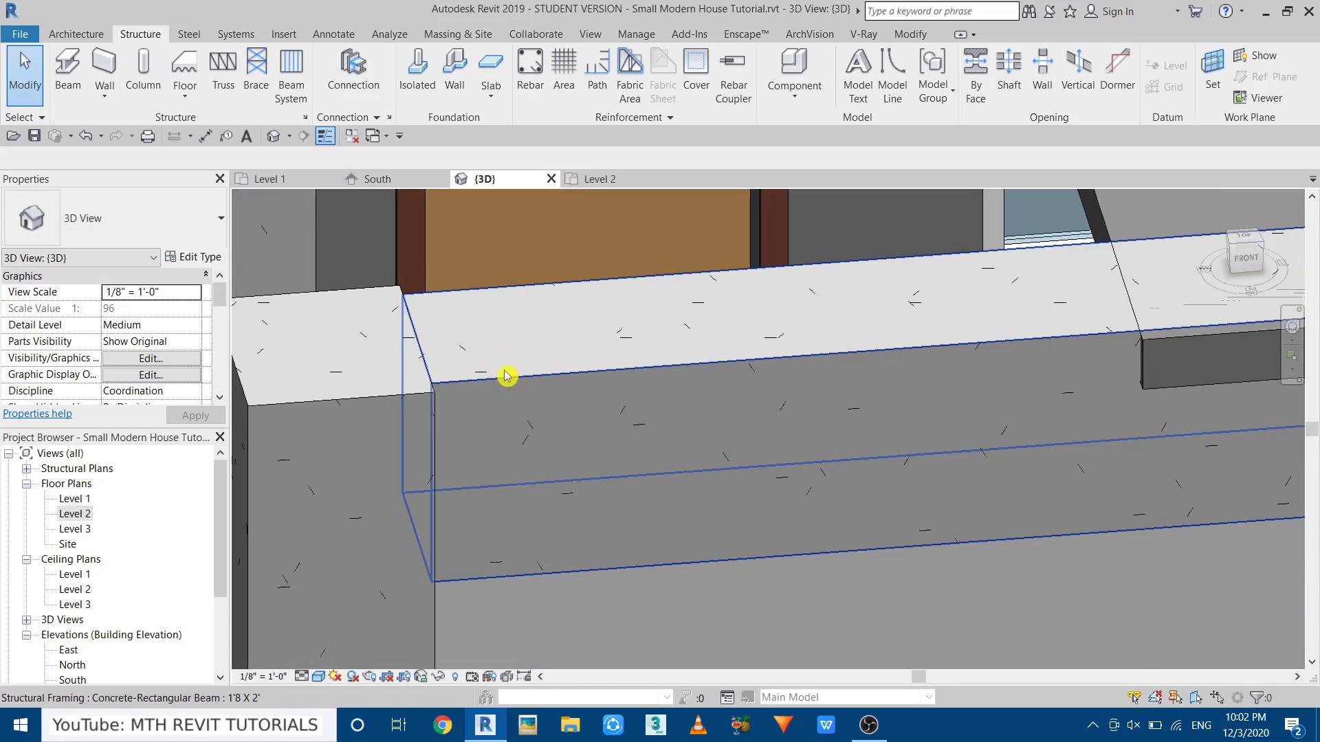
Change the front beam type's width b to 2' 0" and rename the type 2' X 2'.
left_click(631, 372)
left_click(206, 257)
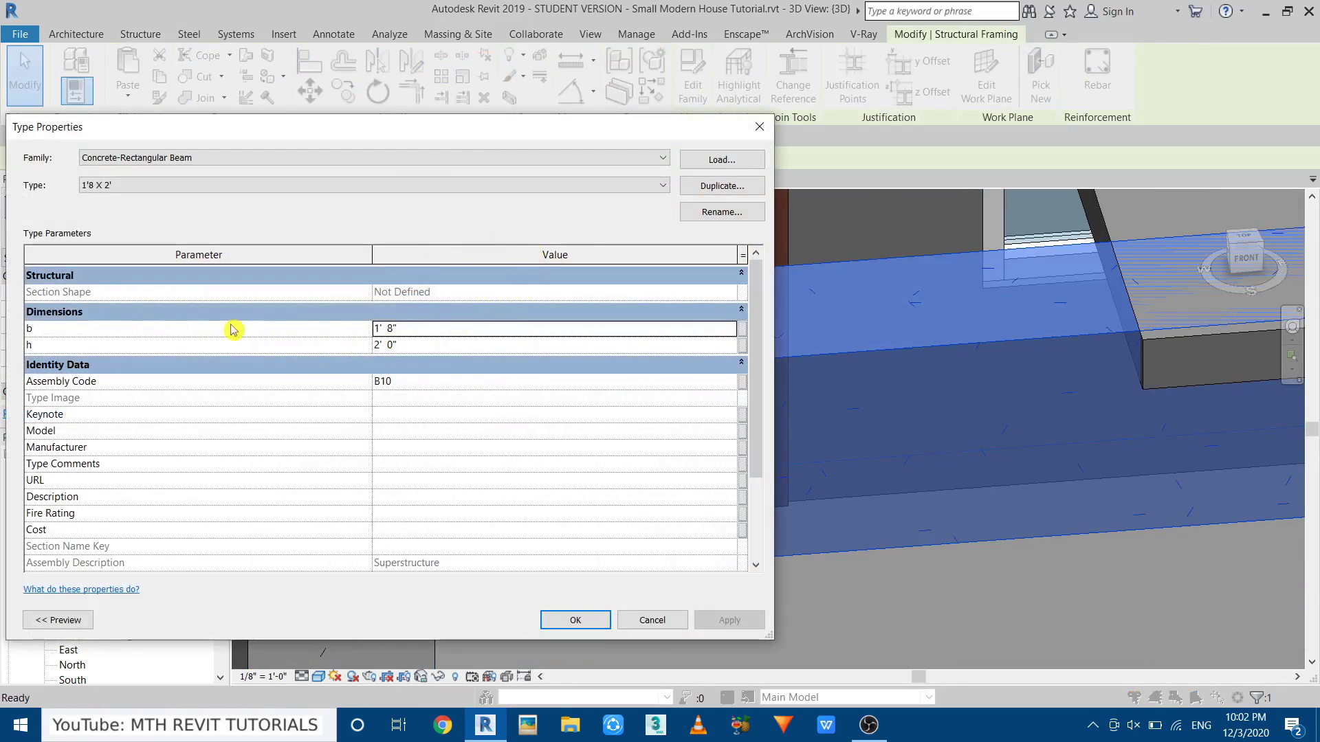
left_click(388, 328)
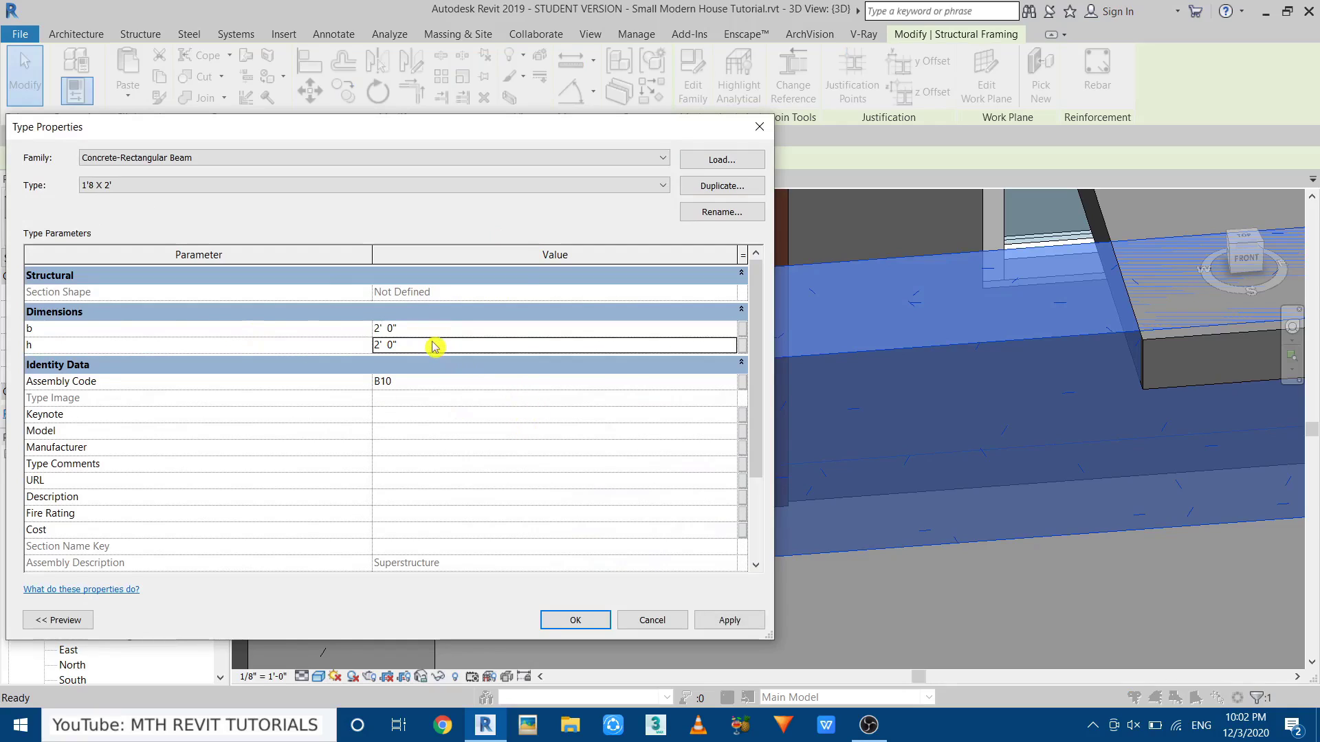
left_click(708, 213)
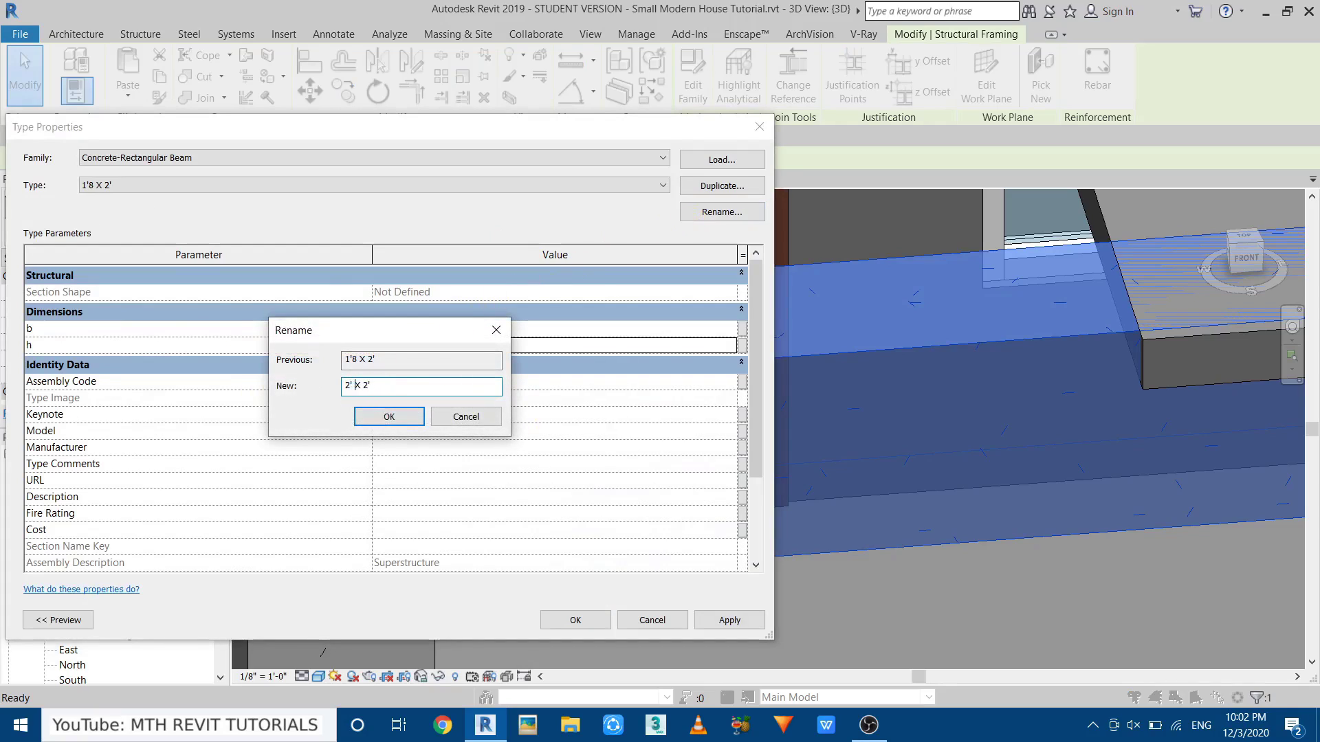
left_click(395, 420)
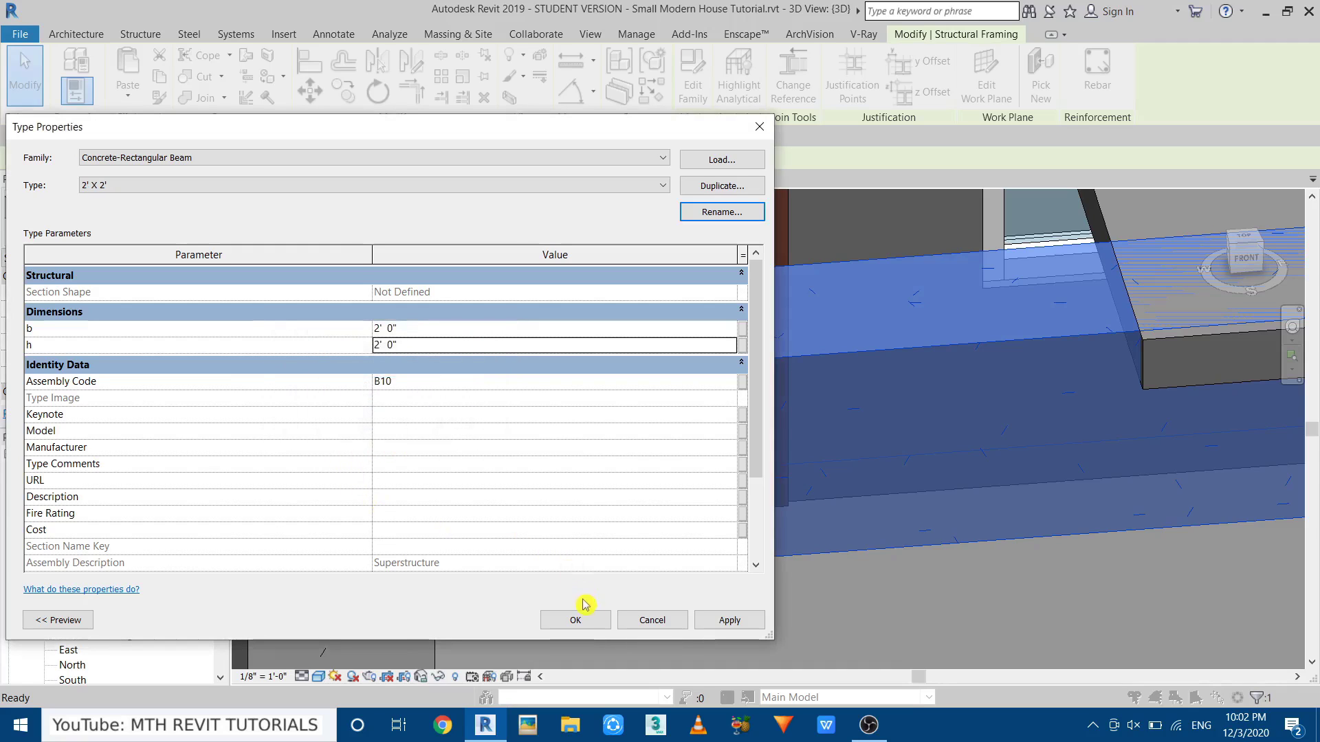
left_click(593, 625)
key("Escape")
Inspect the widened front beam and its column joints in 3D from above.
scroll(459, 443, "down", 1)
middle_click_drag(460, 444, 391, 520, "shift")
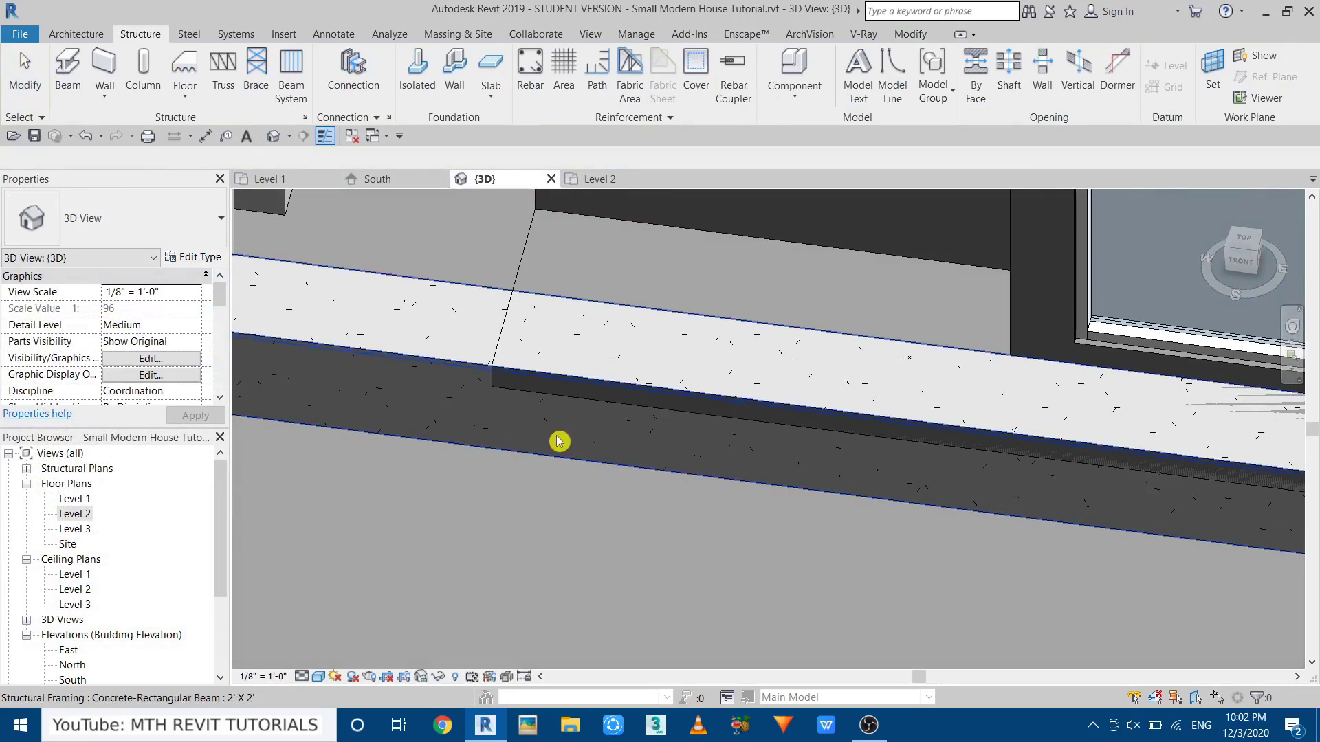
middle_click_drag(275, 396, 867, 533)
scroll(840, 524, "up", 2)
scroll(486, 427, "down", 6)
middle_click_drag(608, 454, 583, 530)
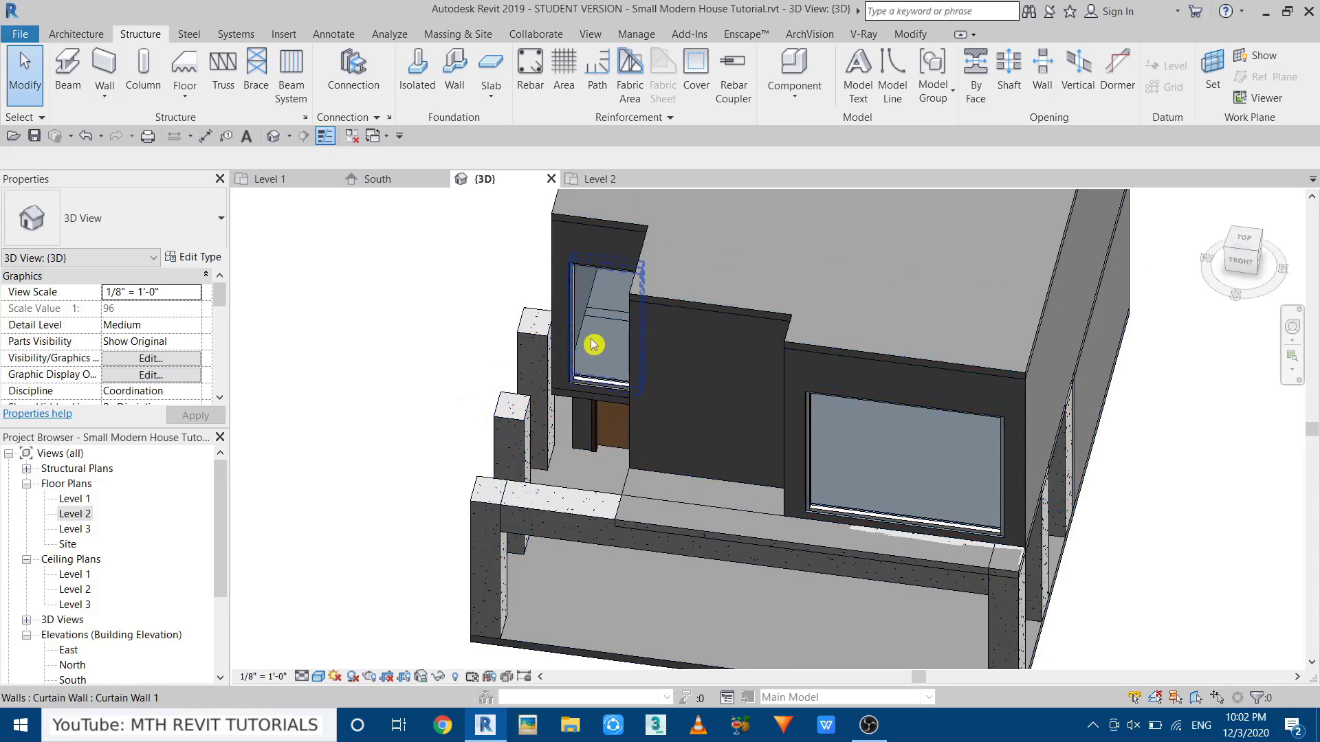
Return to the Level 2 floor plan and try to window-select the front beam.
left_click(602, 179)
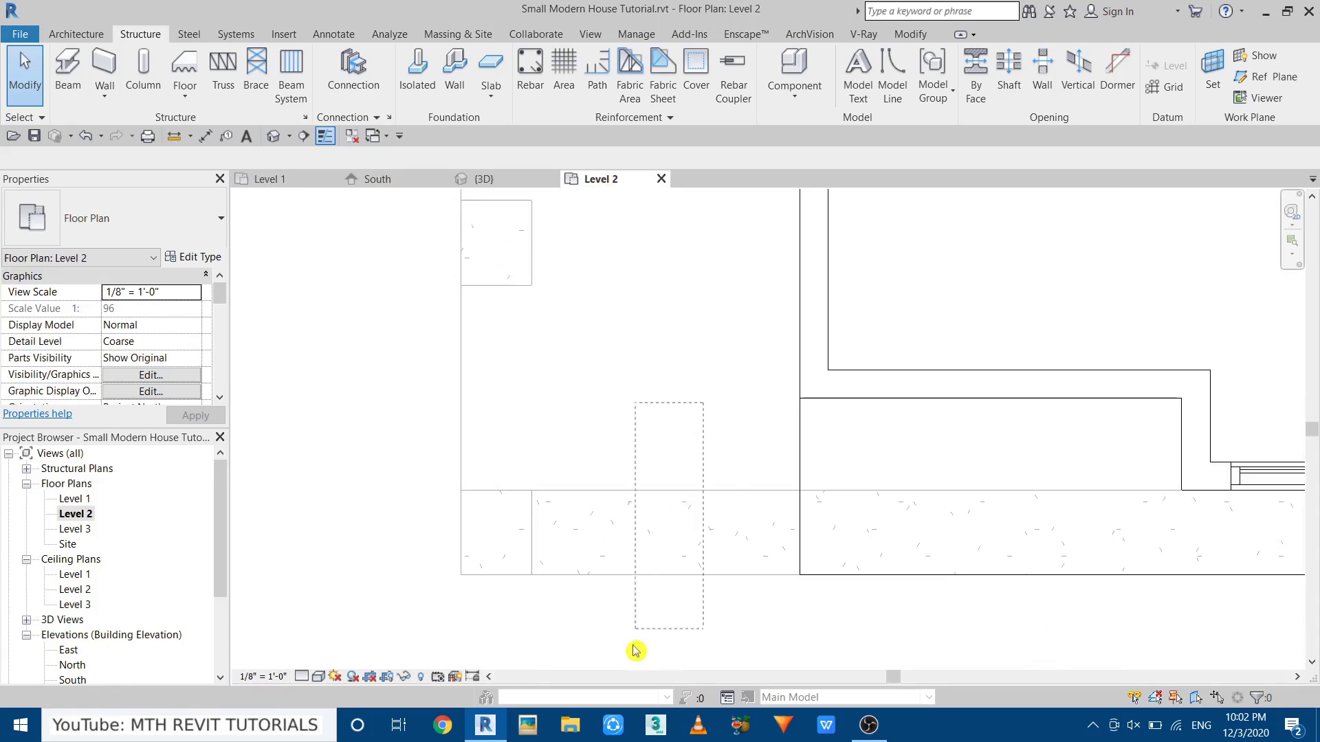
left_click_drag(658, 468, 606, 580)
mouse_move(774, 525)
middle_mouse_down()
mouse_move(607, 525)
mouse_move(472, 639)
mouse_move(519, 479)
middle_mouse_up()
scroll(607, 525, "down", 3)
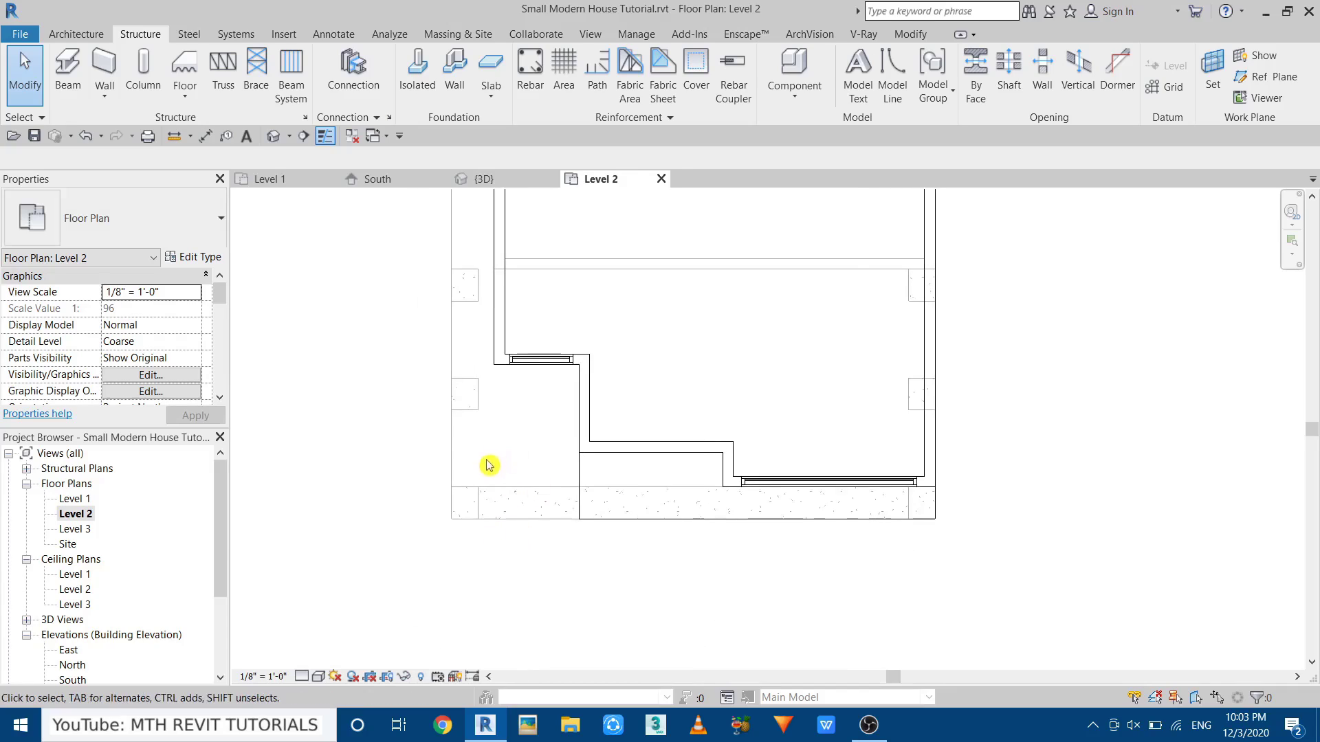
Set both the Bottom and the View Depth of the Level 2 plan's view range to Level Below (Level 1).
key("v")
key("r")
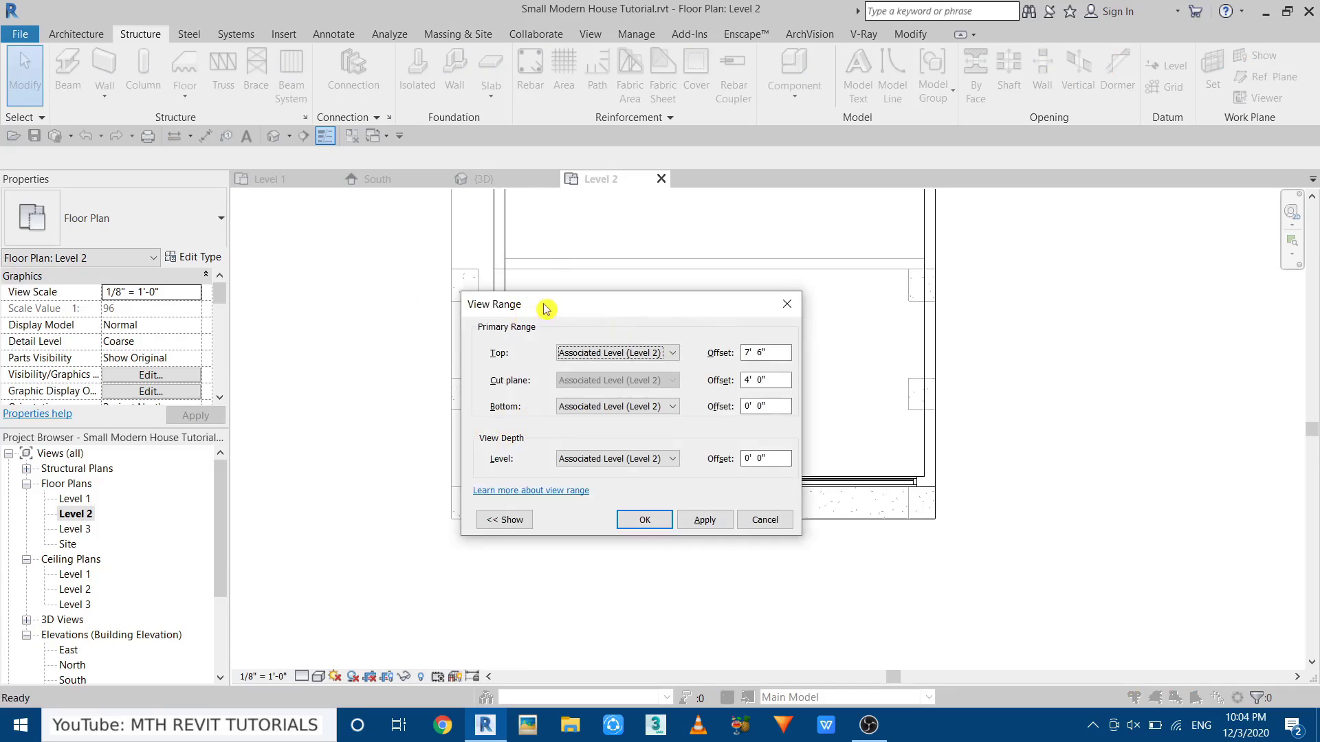
mouse_move(555, 308)
left_mouse_down()
mouse_move(572, 309)
mouse_move(560, 289)
mouse_move(555, 310)
left_mouse_up()
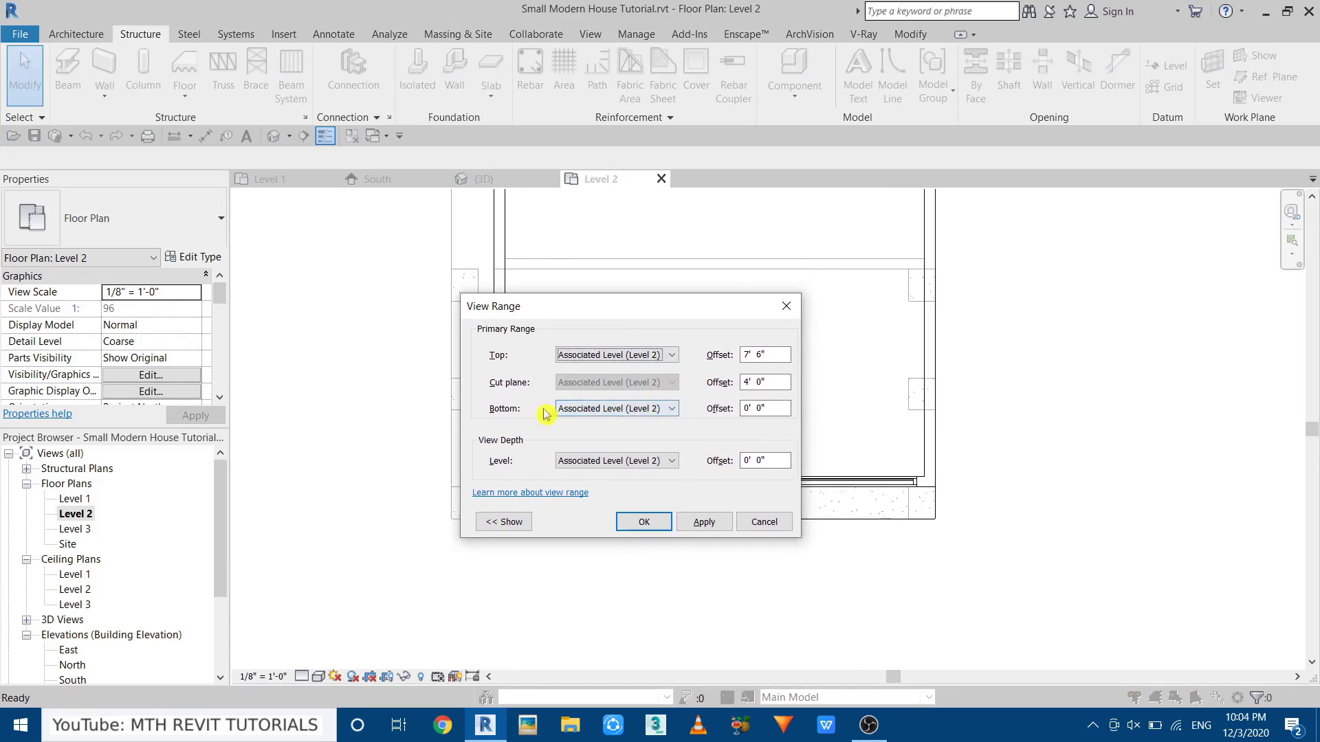
left_click(614, 410)
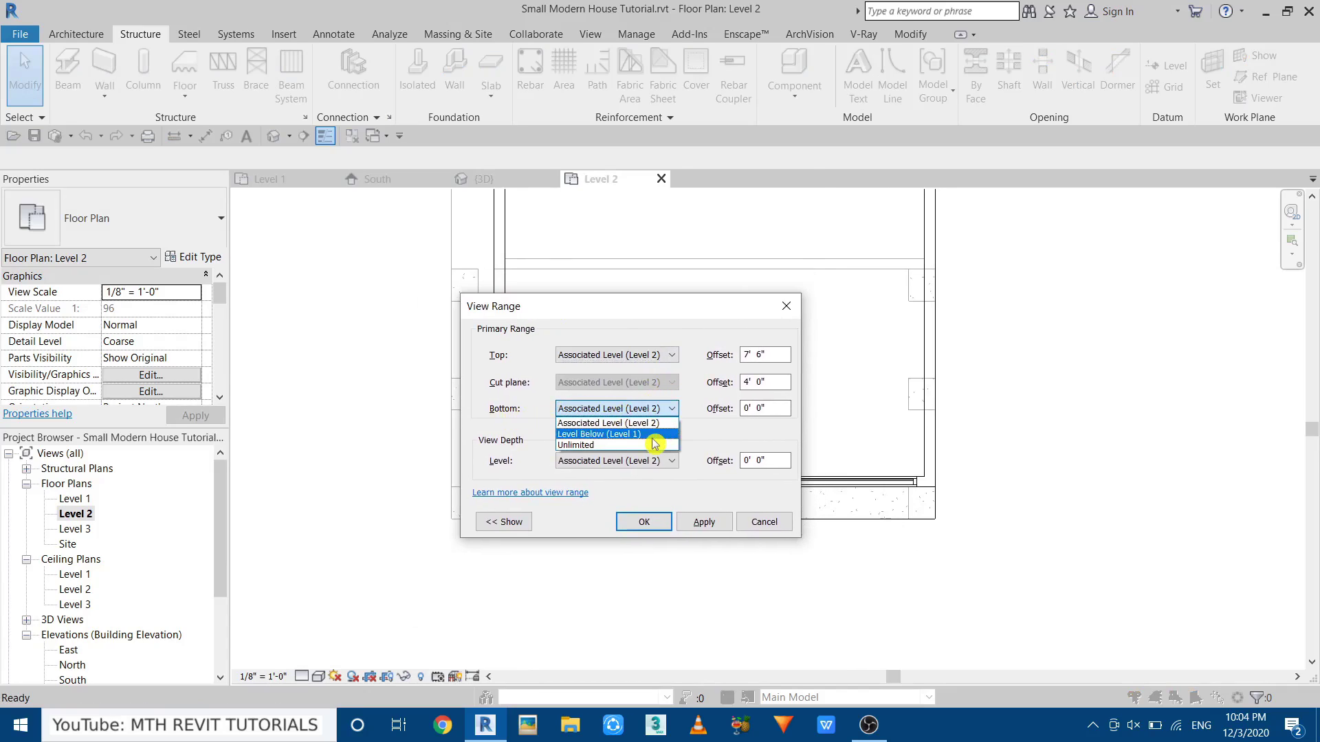
left_click(613, 435)
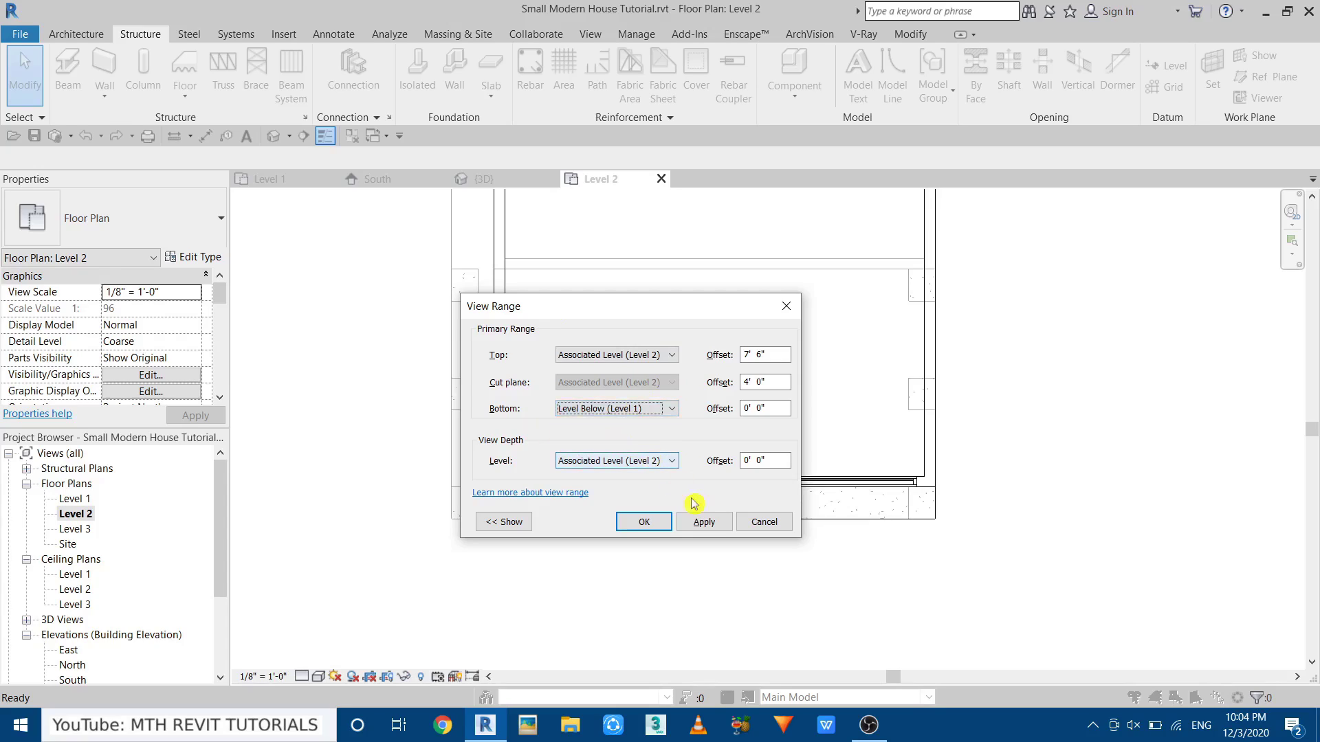
left_click(702, 524)
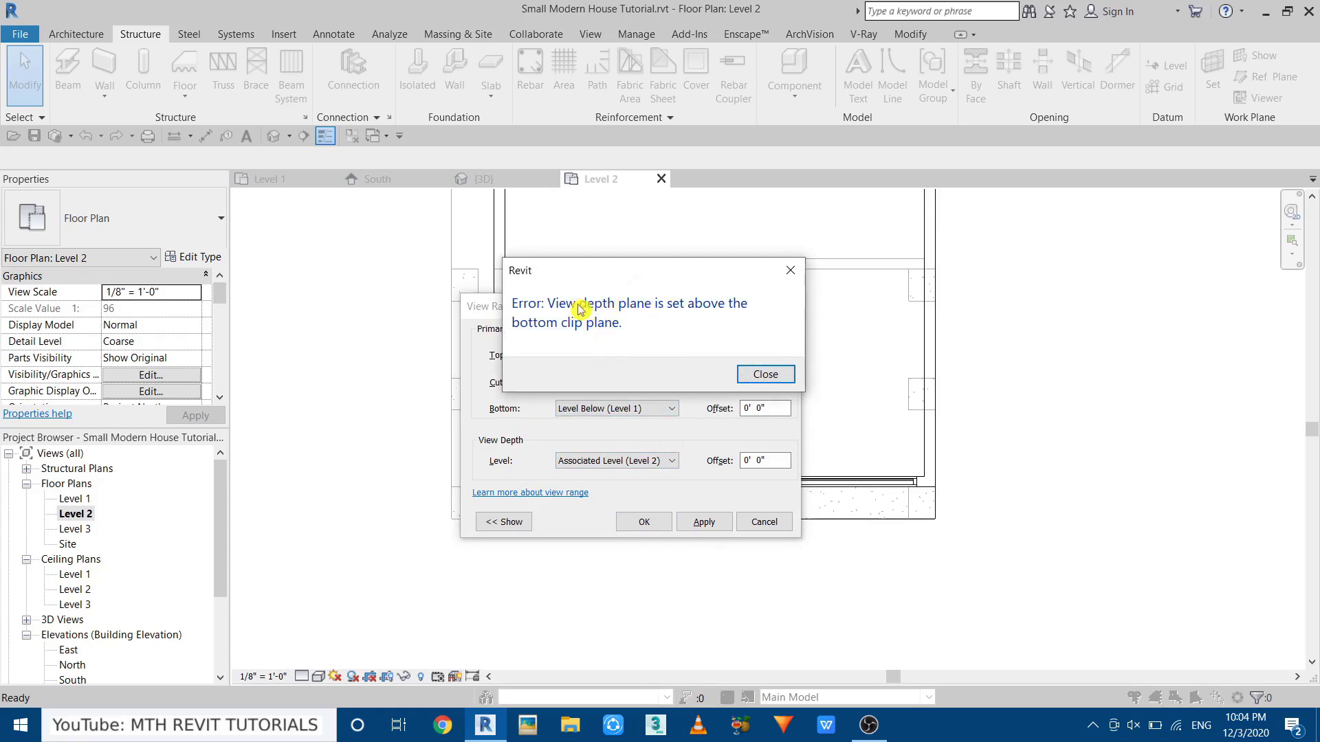
left_click(765, 375)
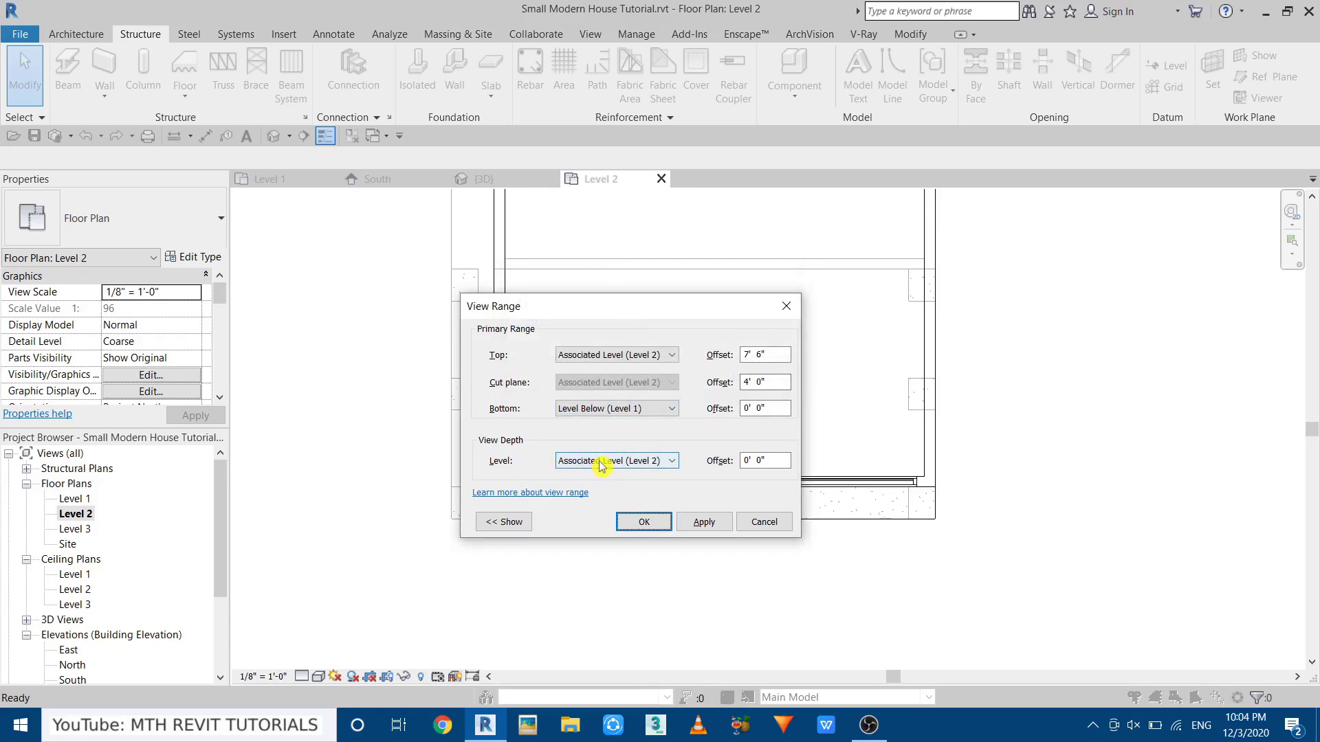
left_click(600, 466)
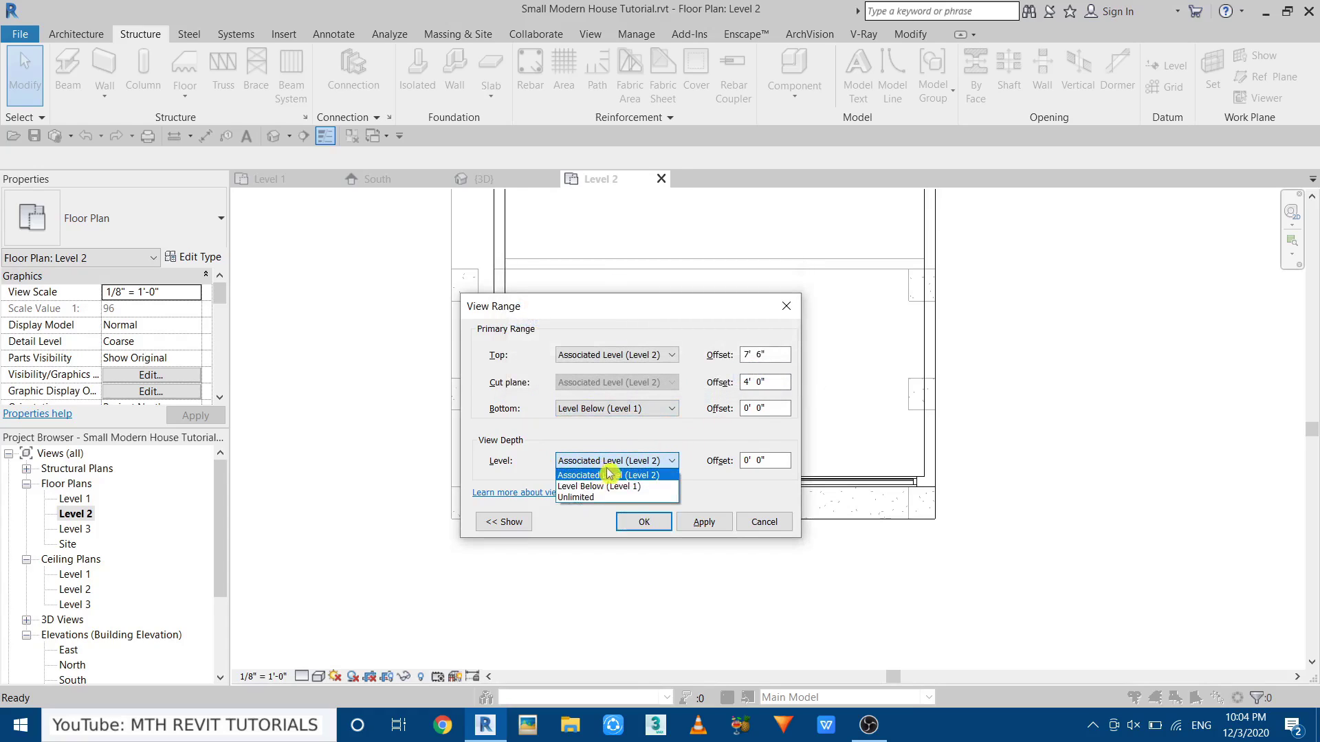
left_click(651, 488)
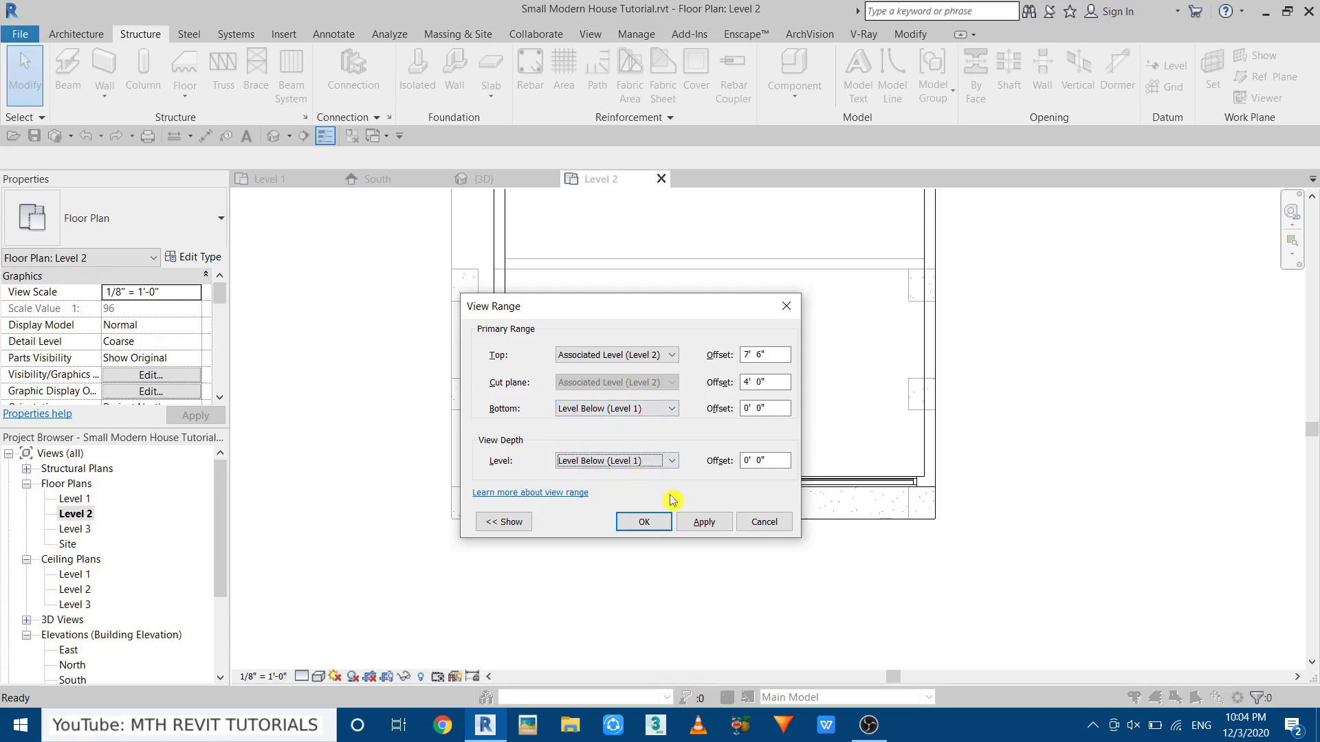
left_click(700, 524)
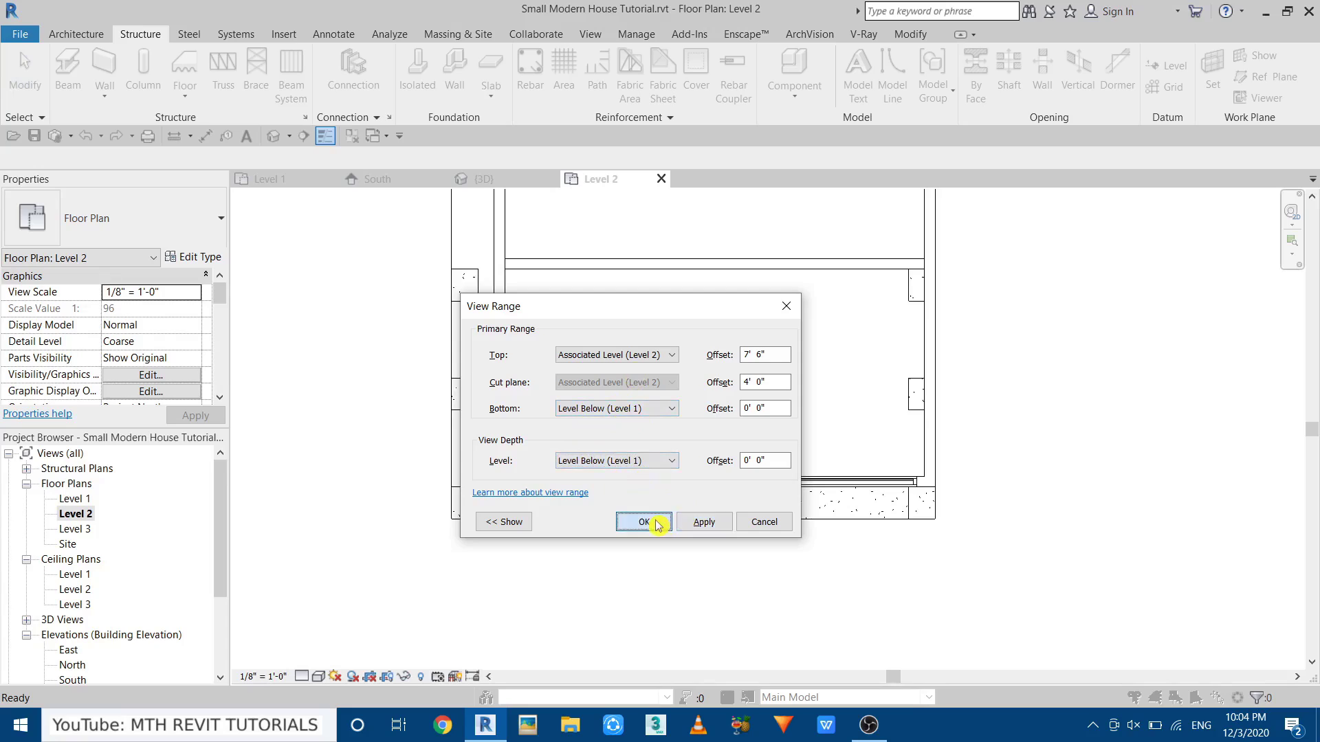
left_click(644, 523)
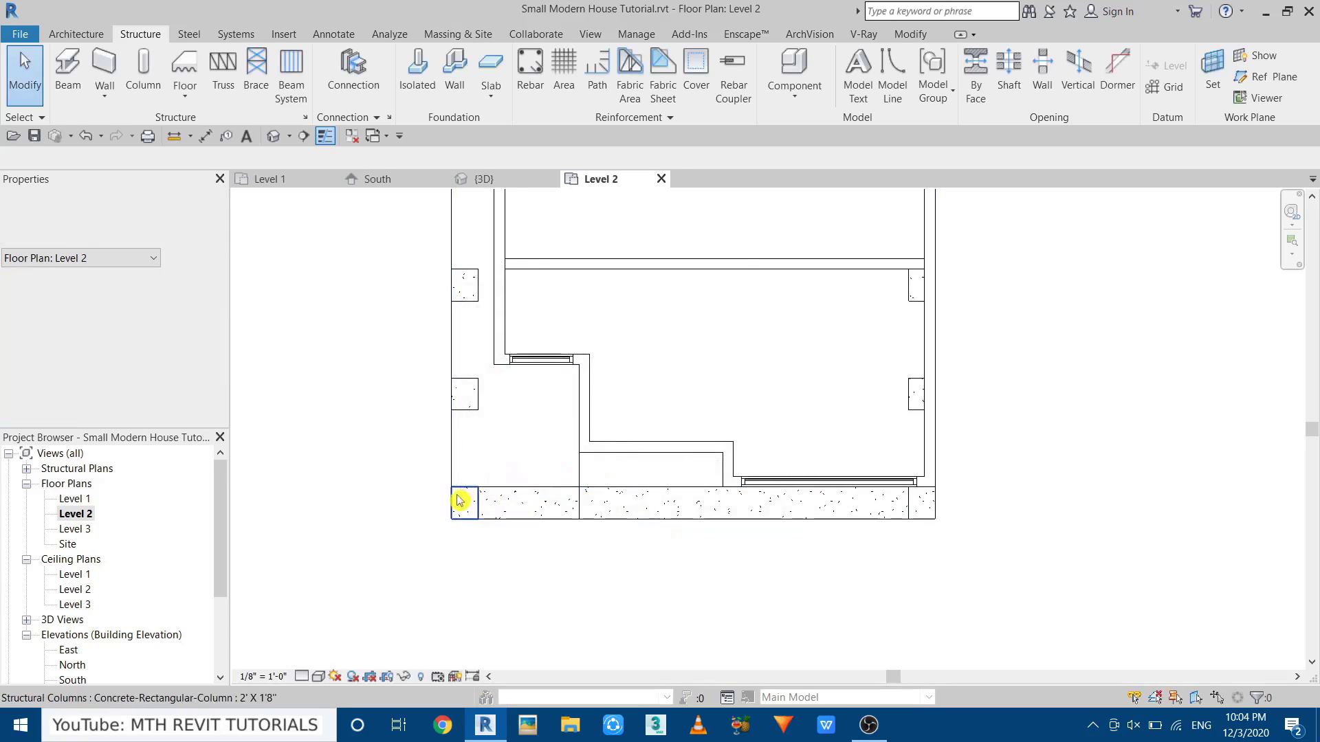
Copy the front 2' X 2' beam with multiple copies onto the middle and rear pairs of columns.
left_click(533, 486)
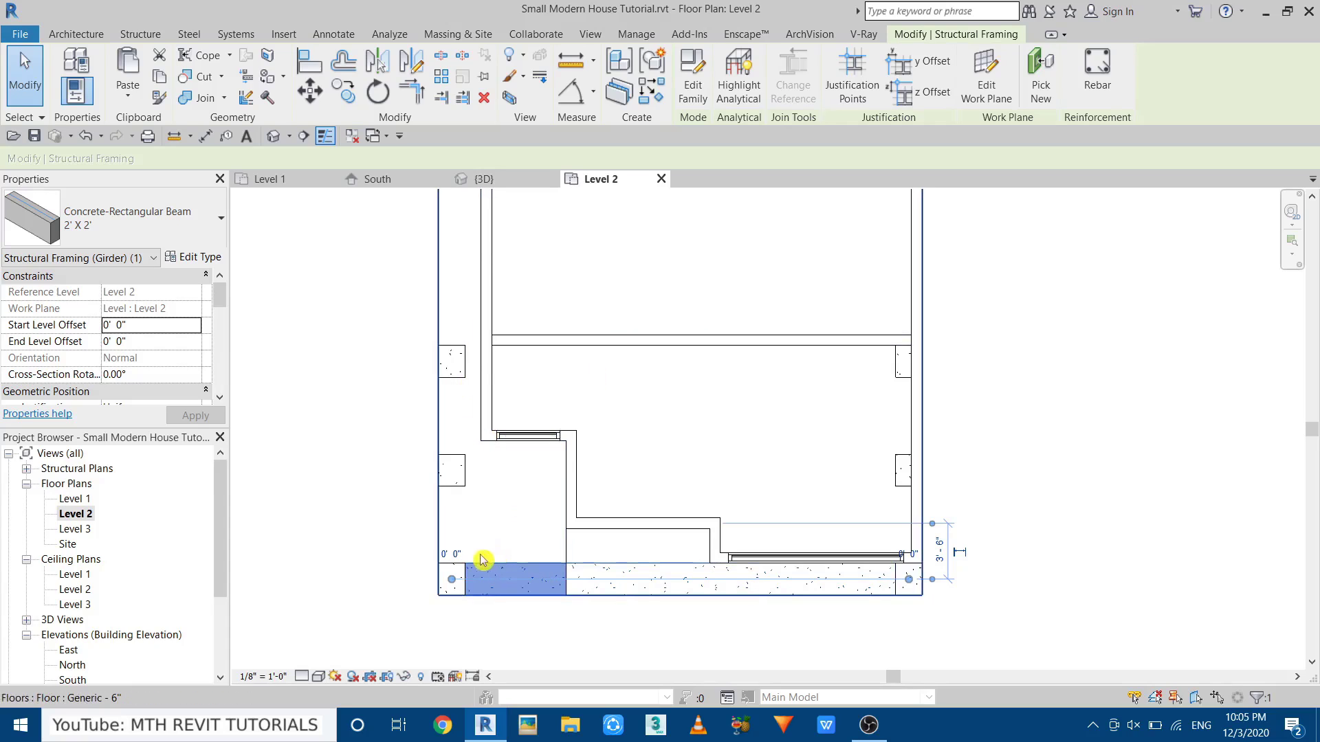
left_click(345, 92)
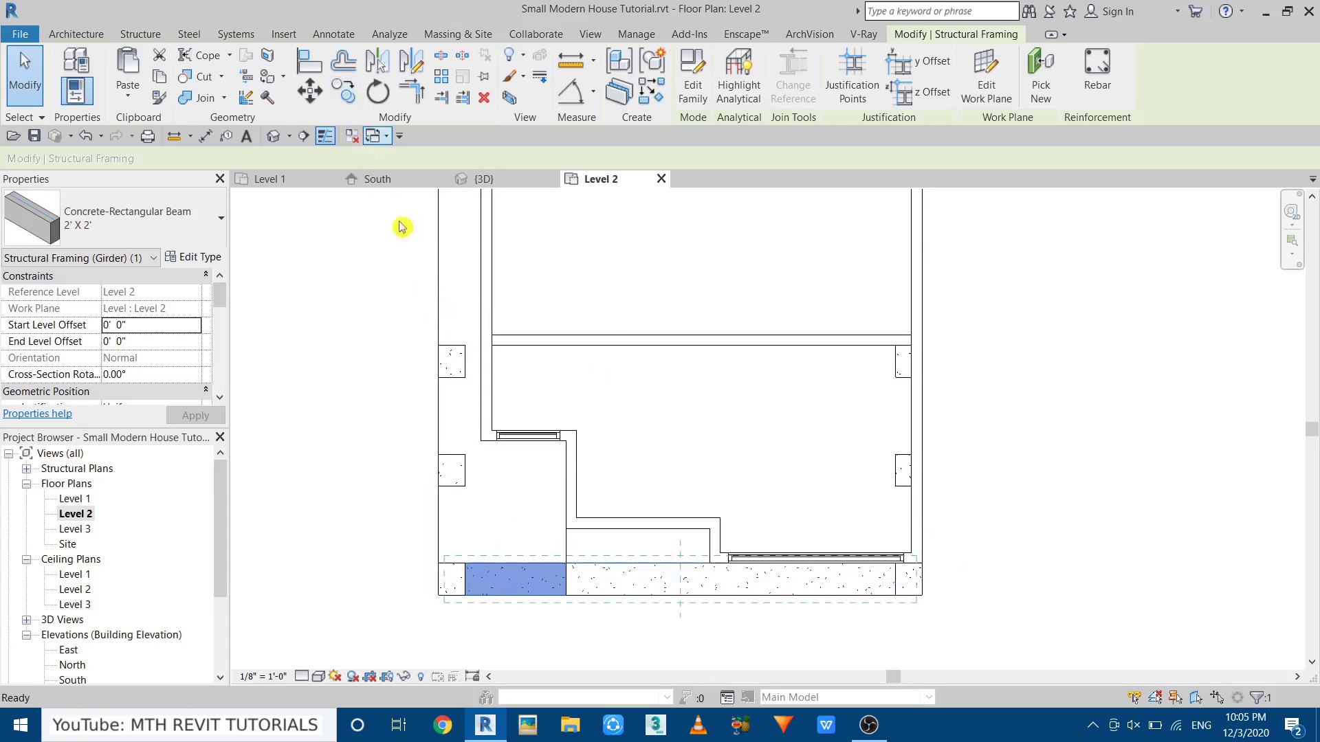
left_click(436, 565)
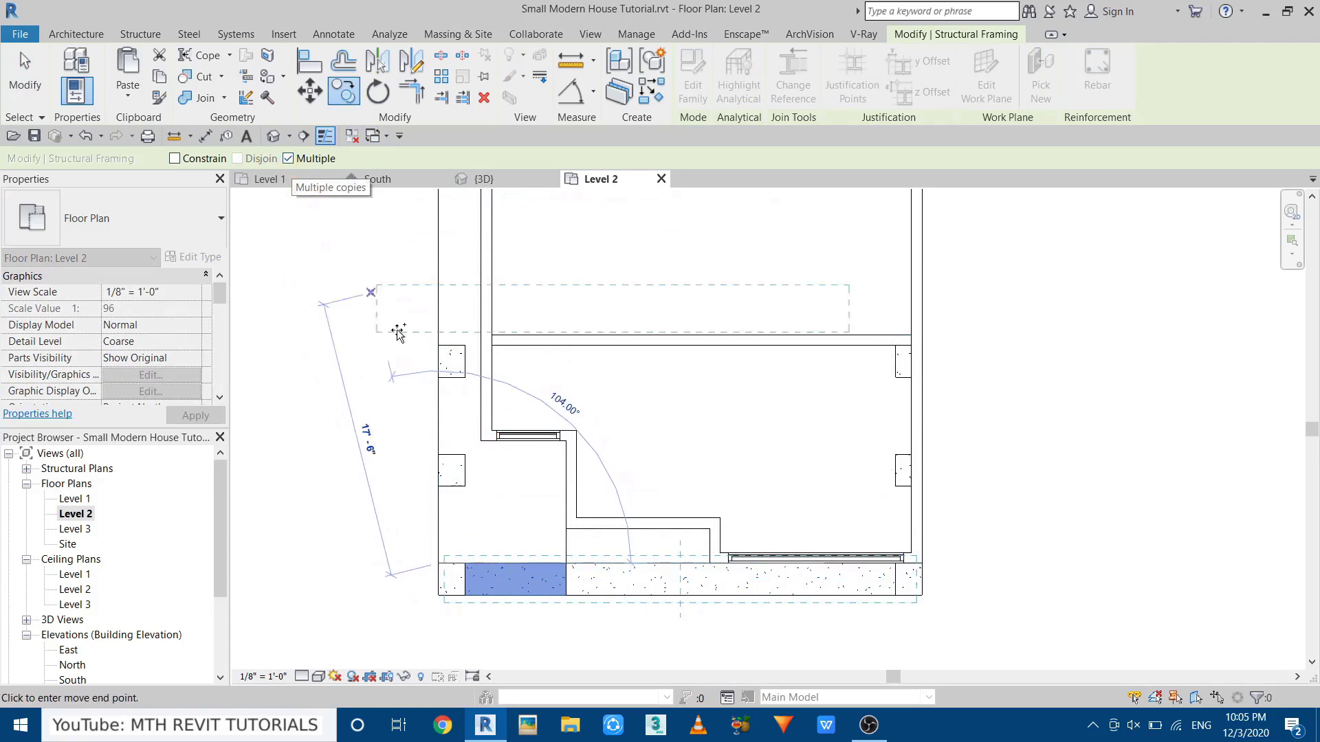
left_click(438, 456)
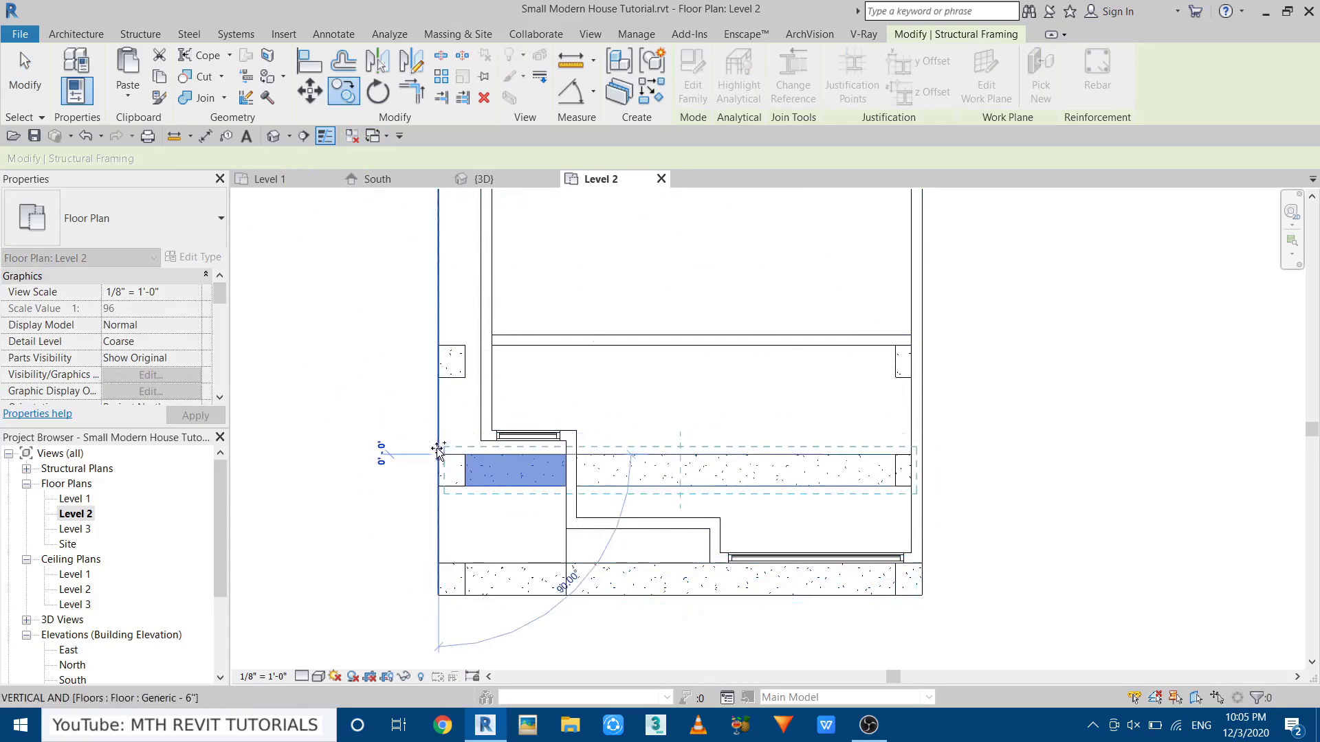
left_click(433, 346)
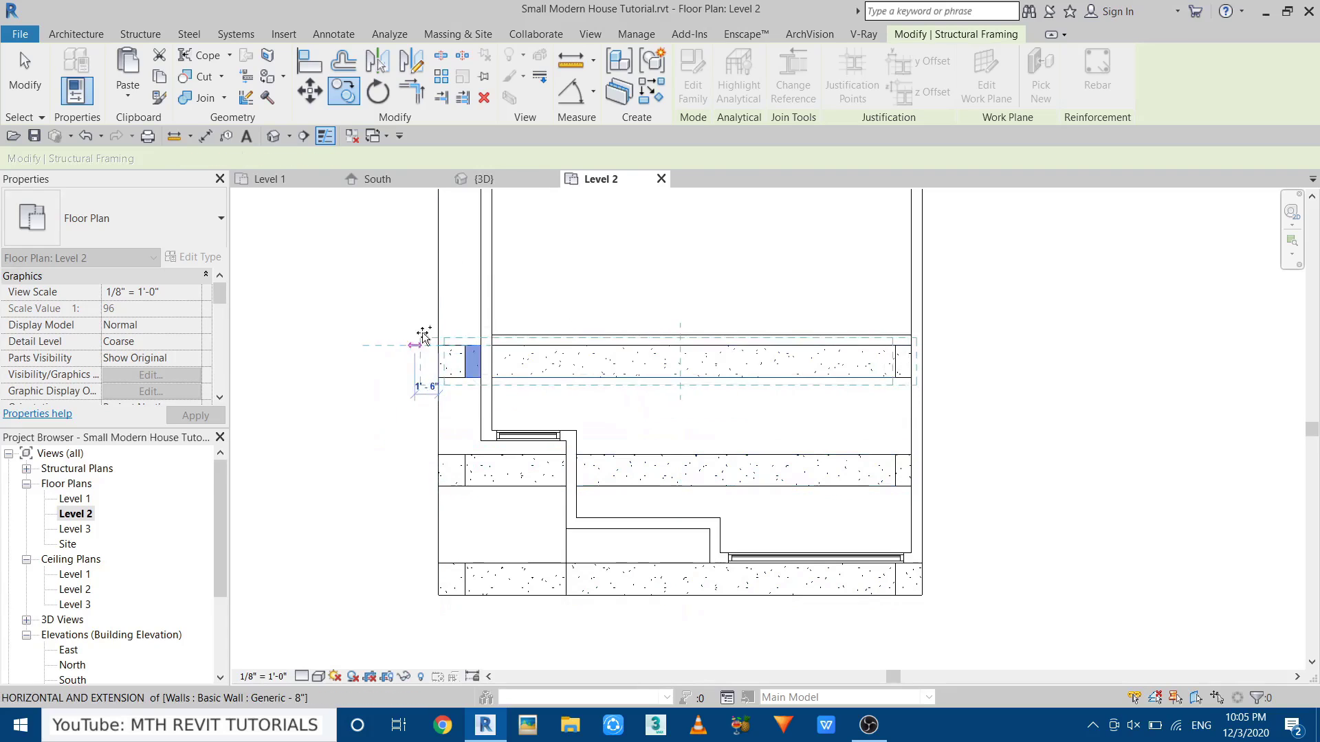
Copy the rear row's left column and 2' X 2' beam twice toward the back of the house, using the spacing between existing rows.
scroll(502, 522, "down", 3)
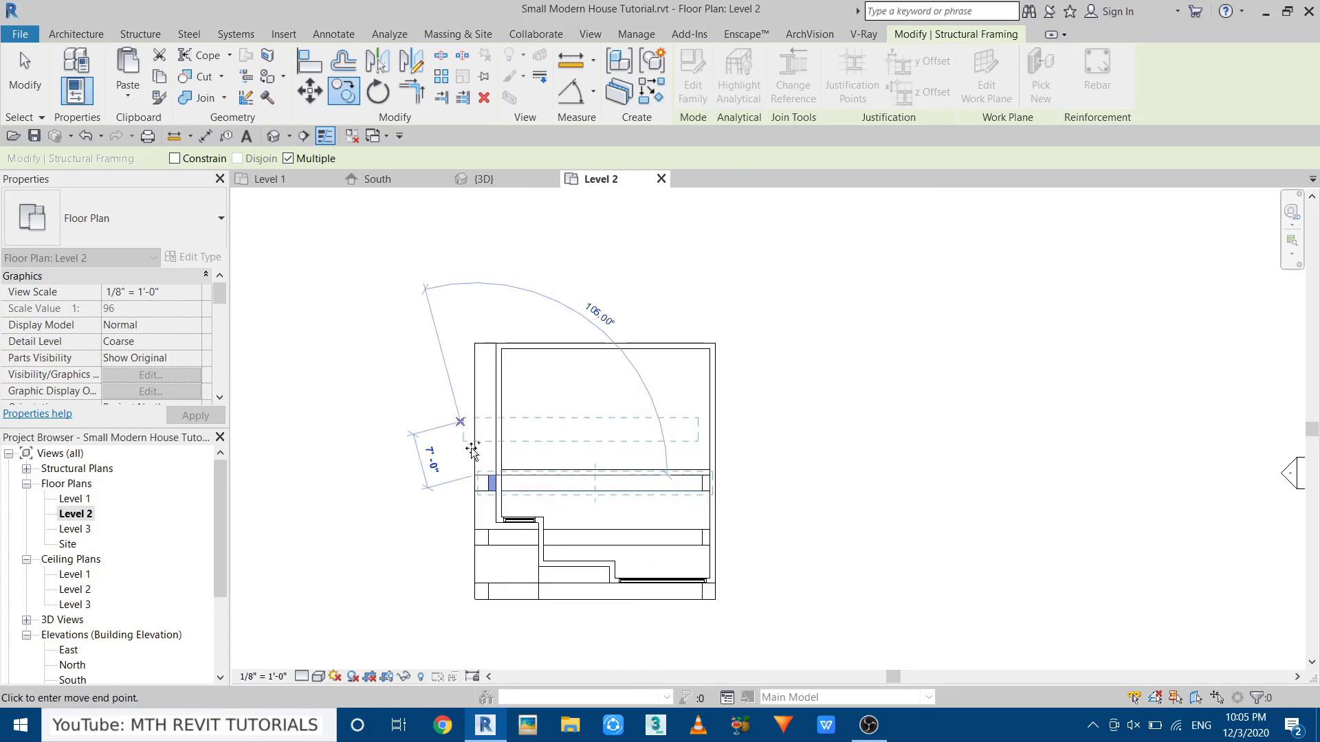
scroll(482, 460, "up", 2)
key("Escape")
scroll(488, 512, "up", 3)
left_click(502, 474)
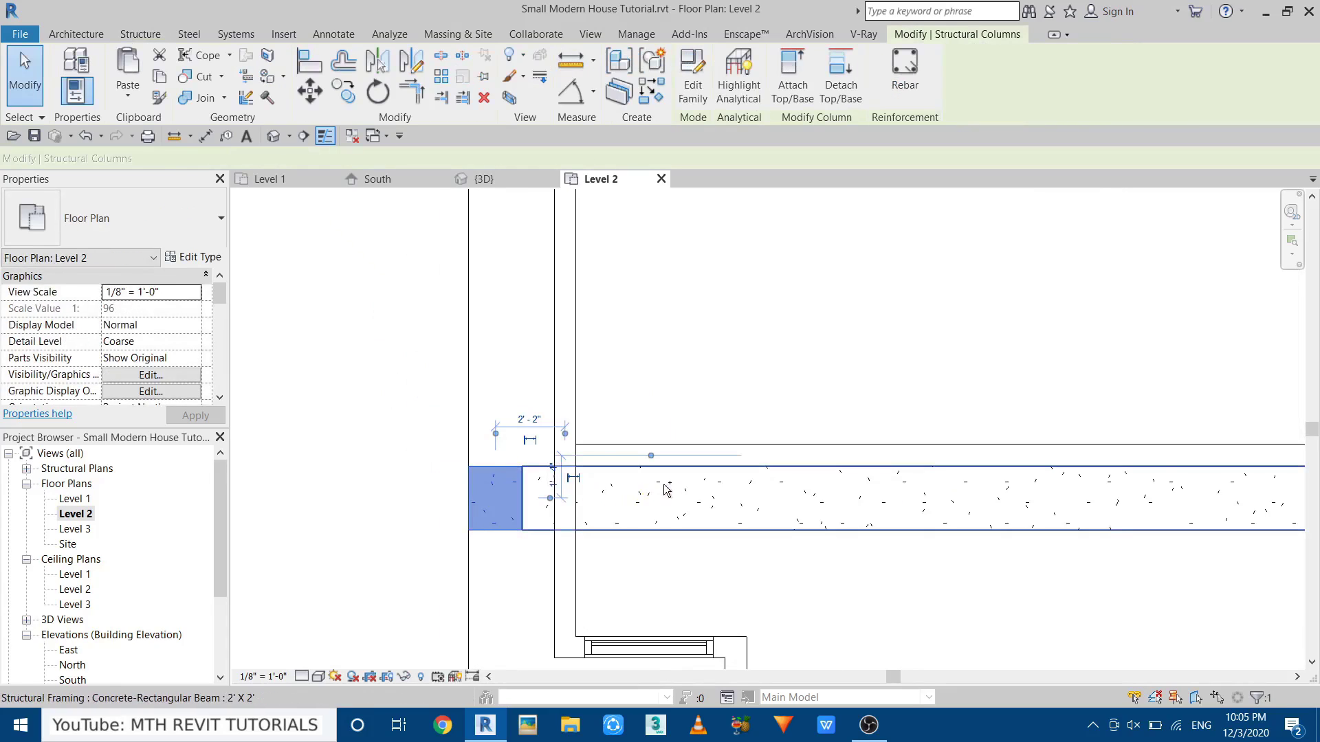
left_click(667, 490, "ctrl")
scroll(543, 483, "down", 4)
scroll(542, 483, "up", 1)
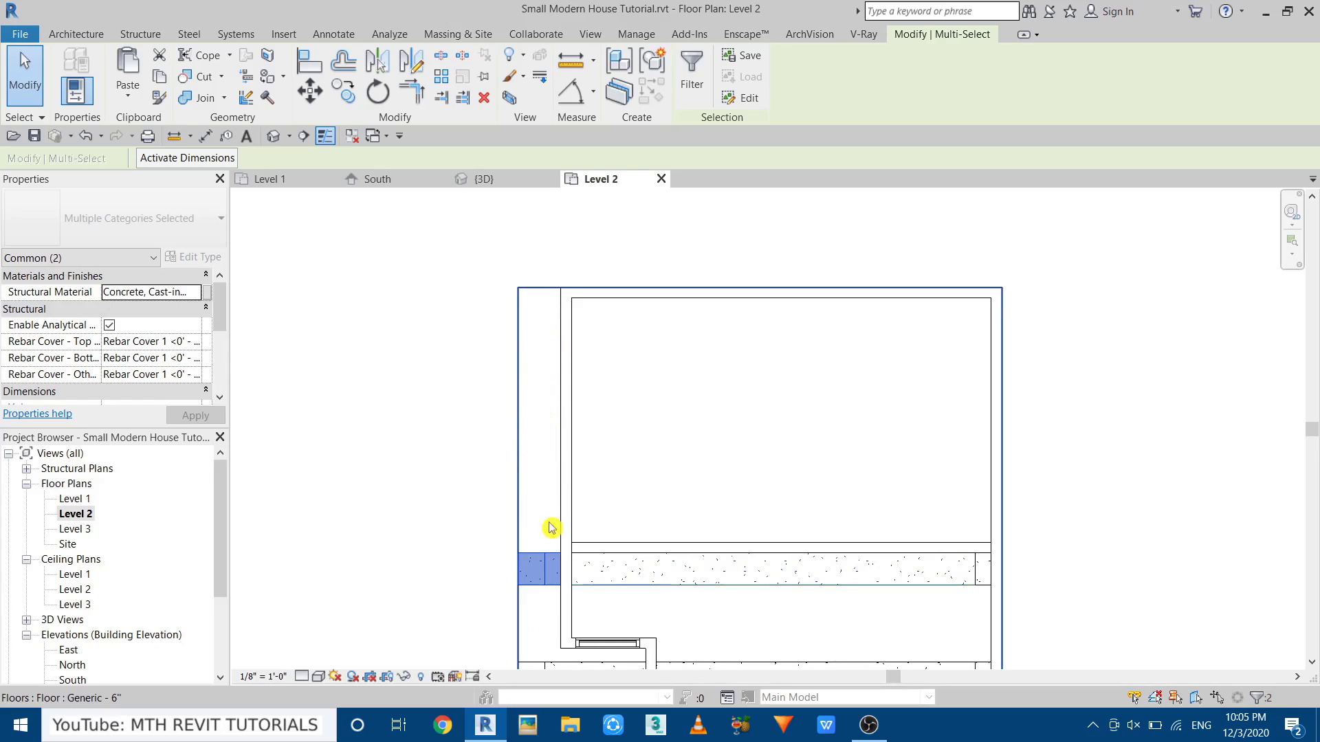
left_click(341, 95)
left_click(518, 552)
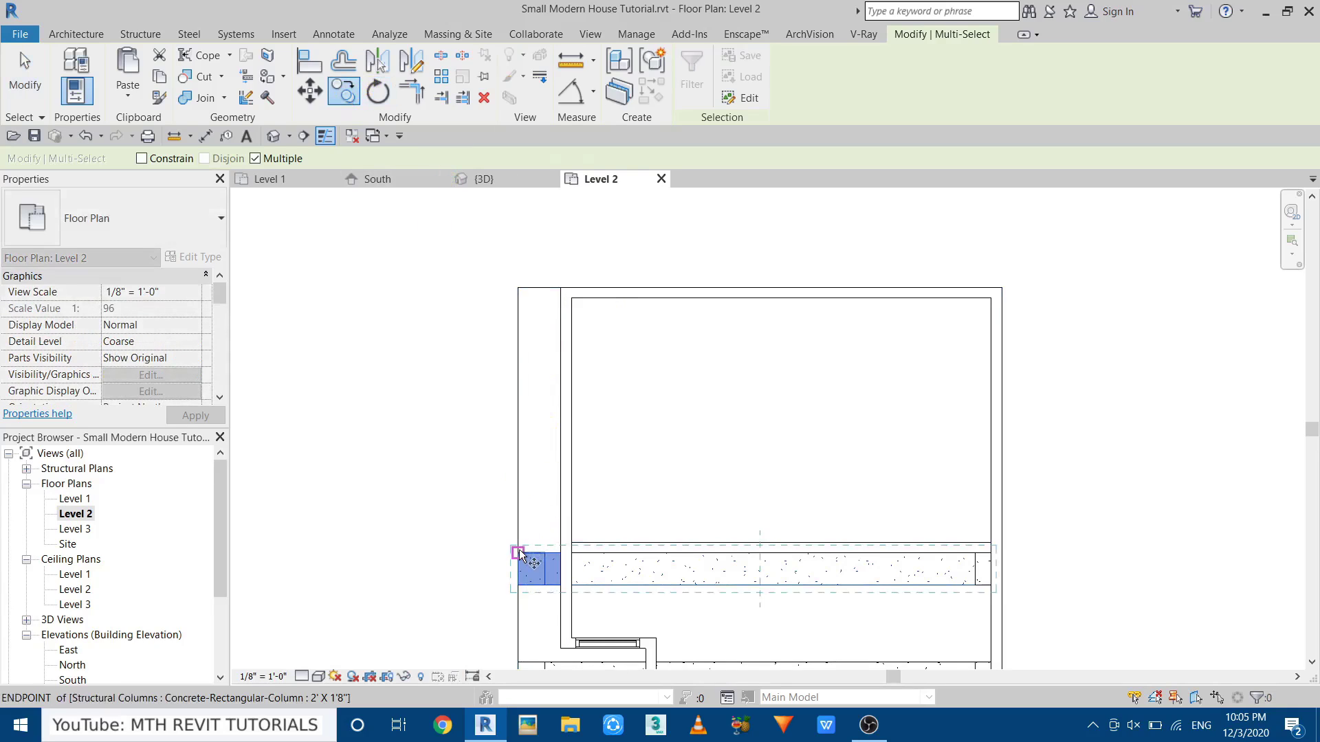
middle_click_drag(518, 648, 497, 539)
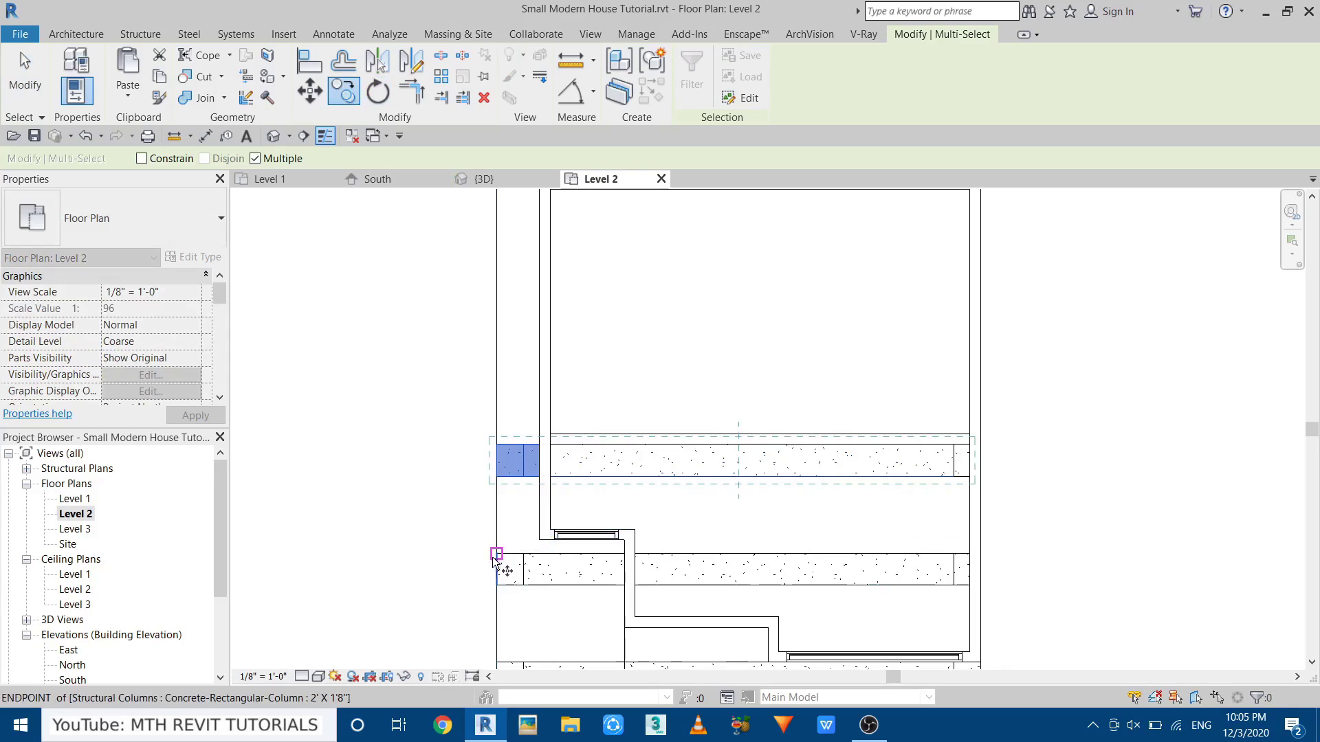
left_click(496, 554)
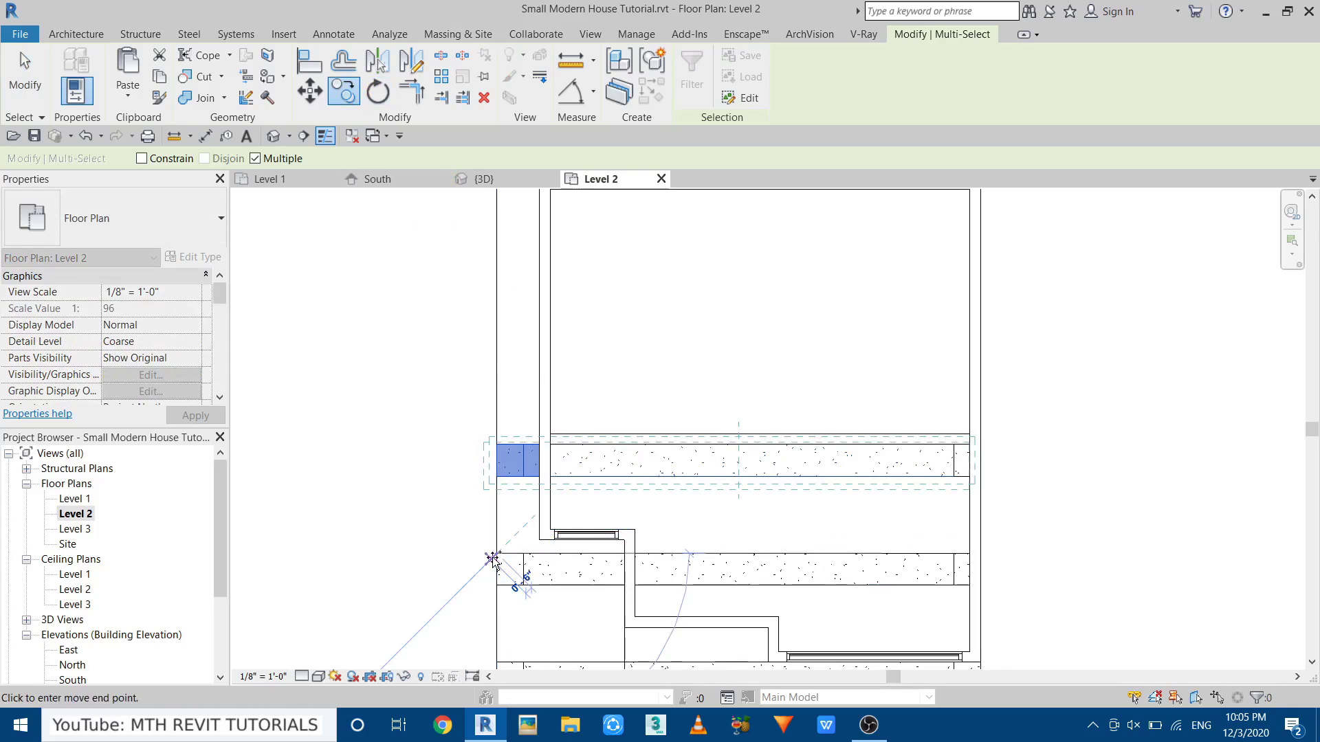
left_click(497, 444)
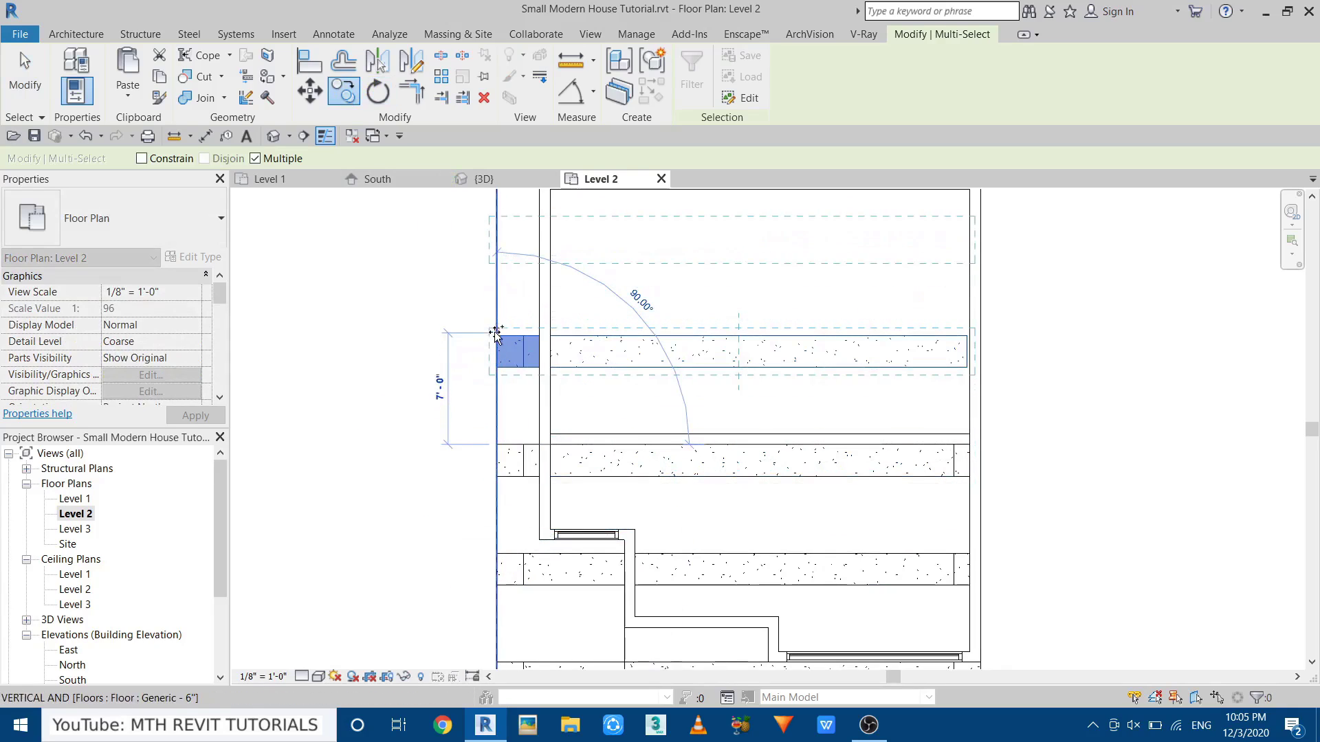
key("Escape")
scroll(446, 352, "down", 3)
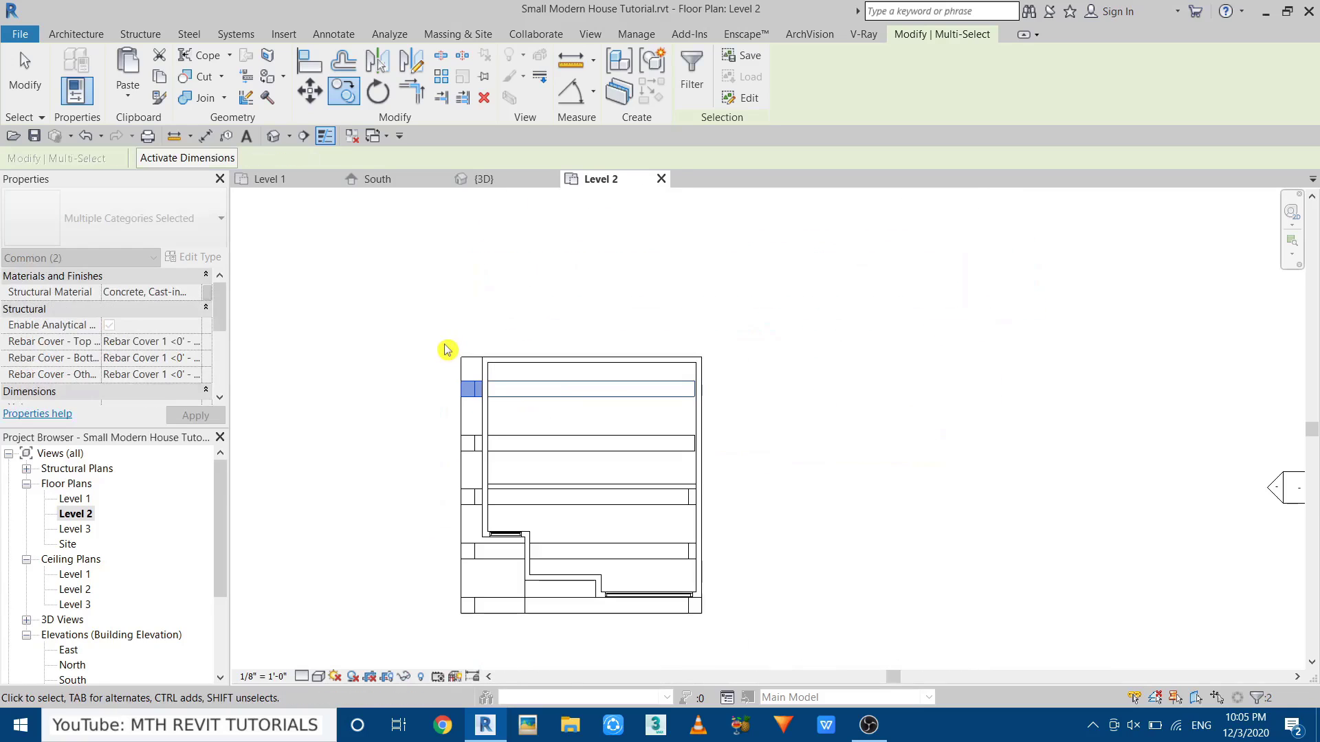
key("Escape")
Shorten the rearmost copied beam so that it ends at the house's left wall.
scroll(469, 402, "up", 5)
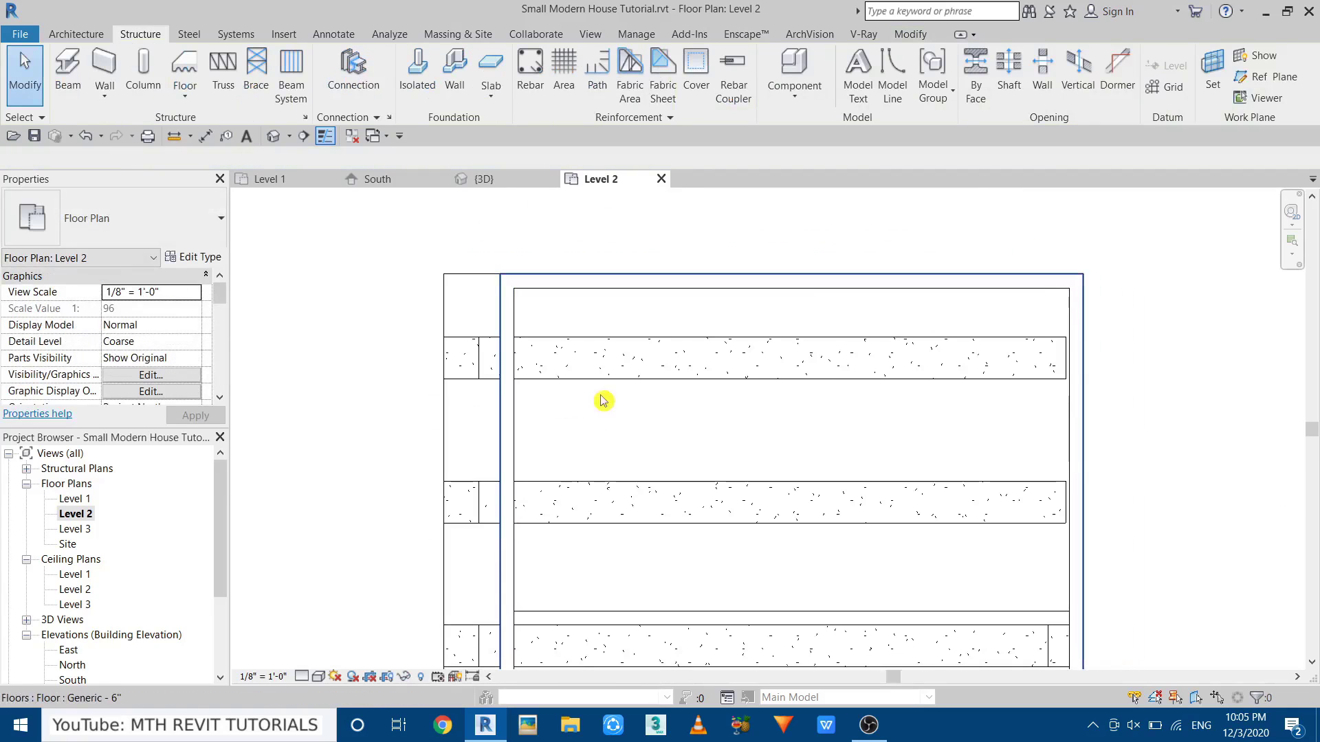
left_click(1055, 367)
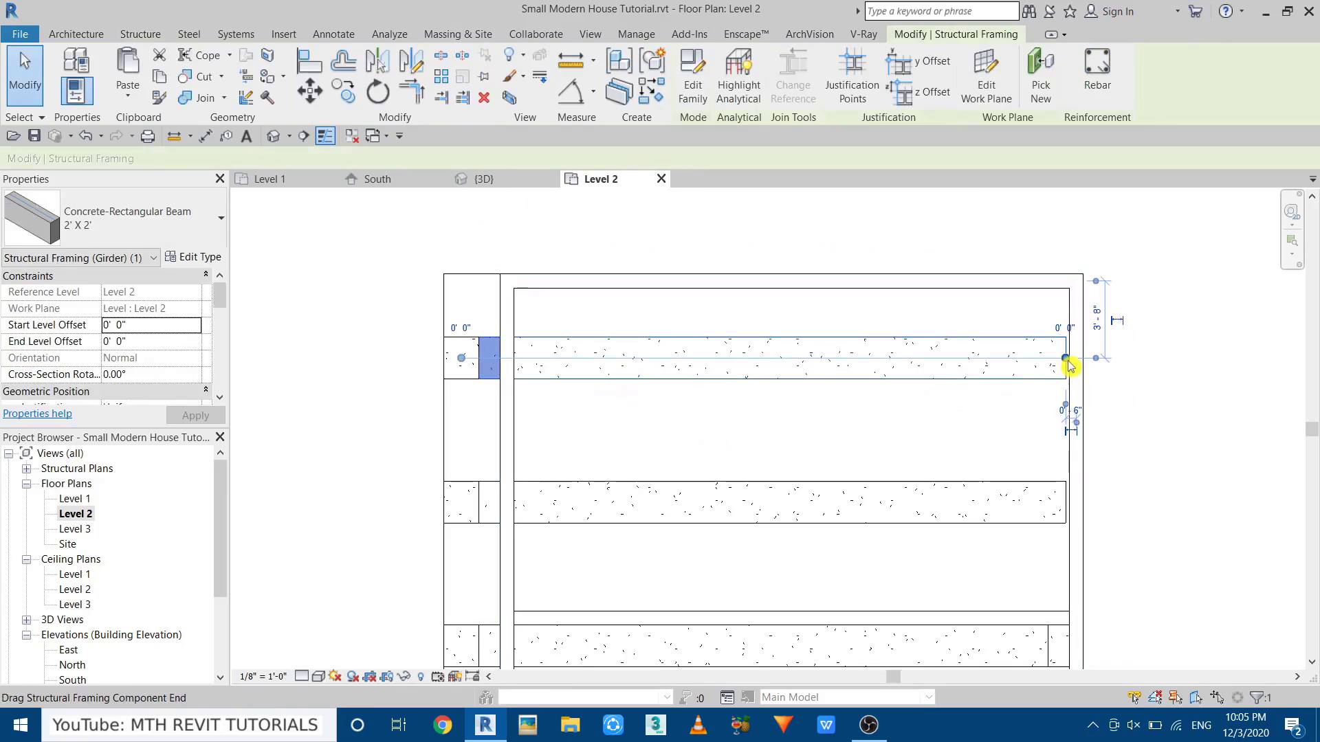
left_click_drag(1069, 361, 783, 358)
left_click_drag(526, 358, 509, 359)
middle_click_drag(589, 479, 599, 362)
key("Escape")
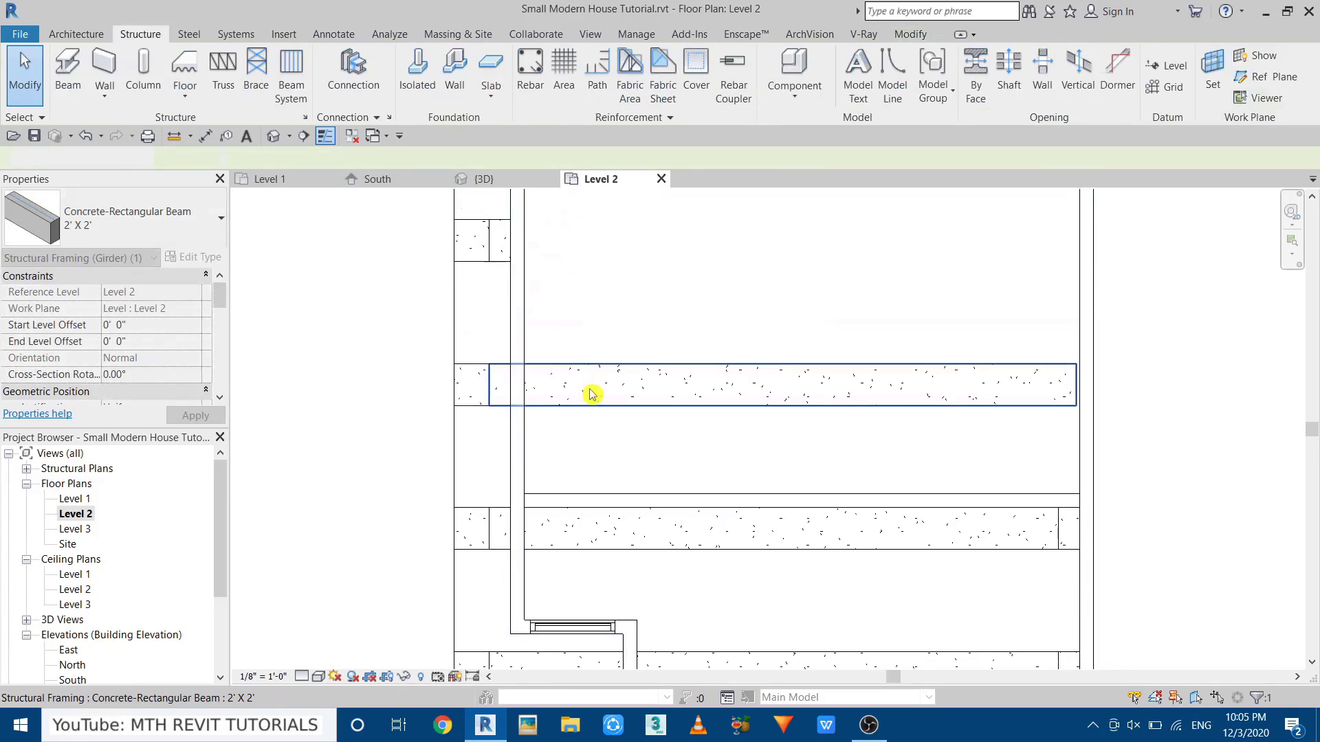
Shorten the other newly copied beam, one row further forward, to end at the left wall.
left_click(592, 401)
left_click_drag(1072, 386, 517, 384)
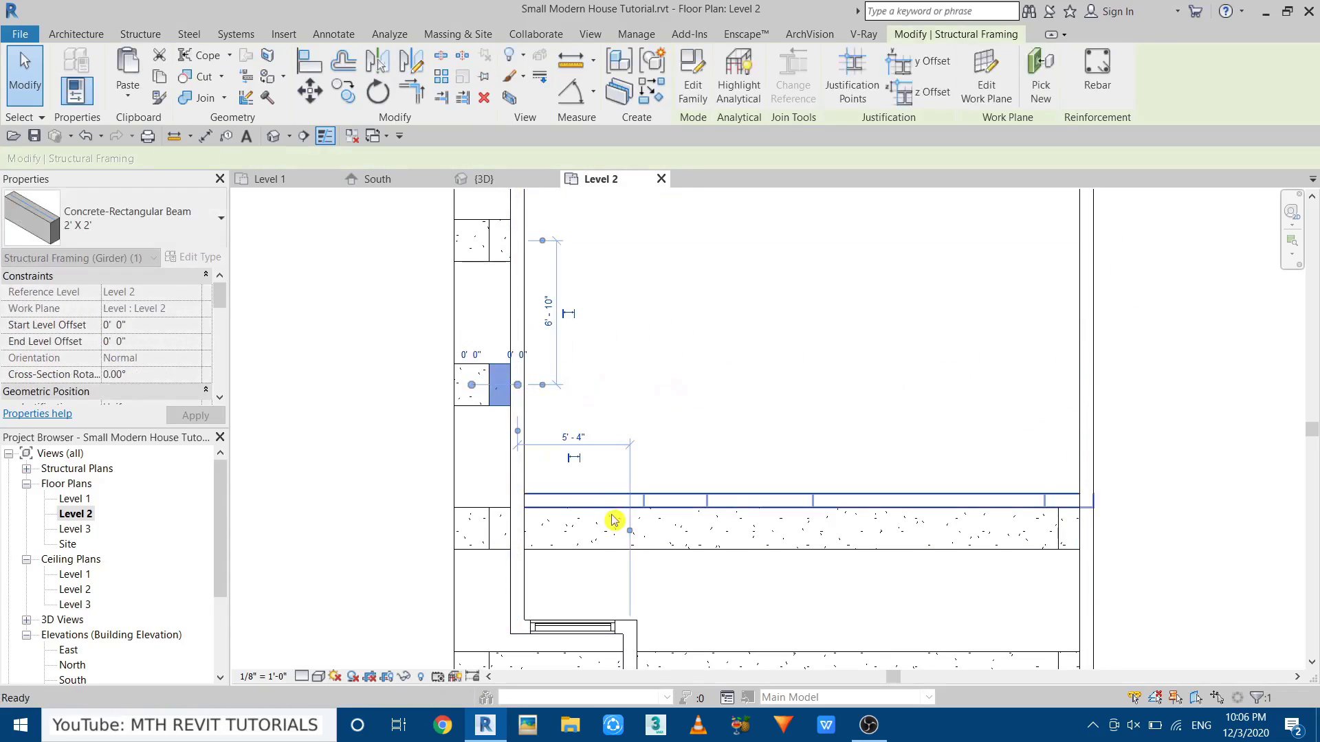
key("Escape")
middle_click_drag(587, 524, 592, 442)
scroll(557, 447, "down", 2)
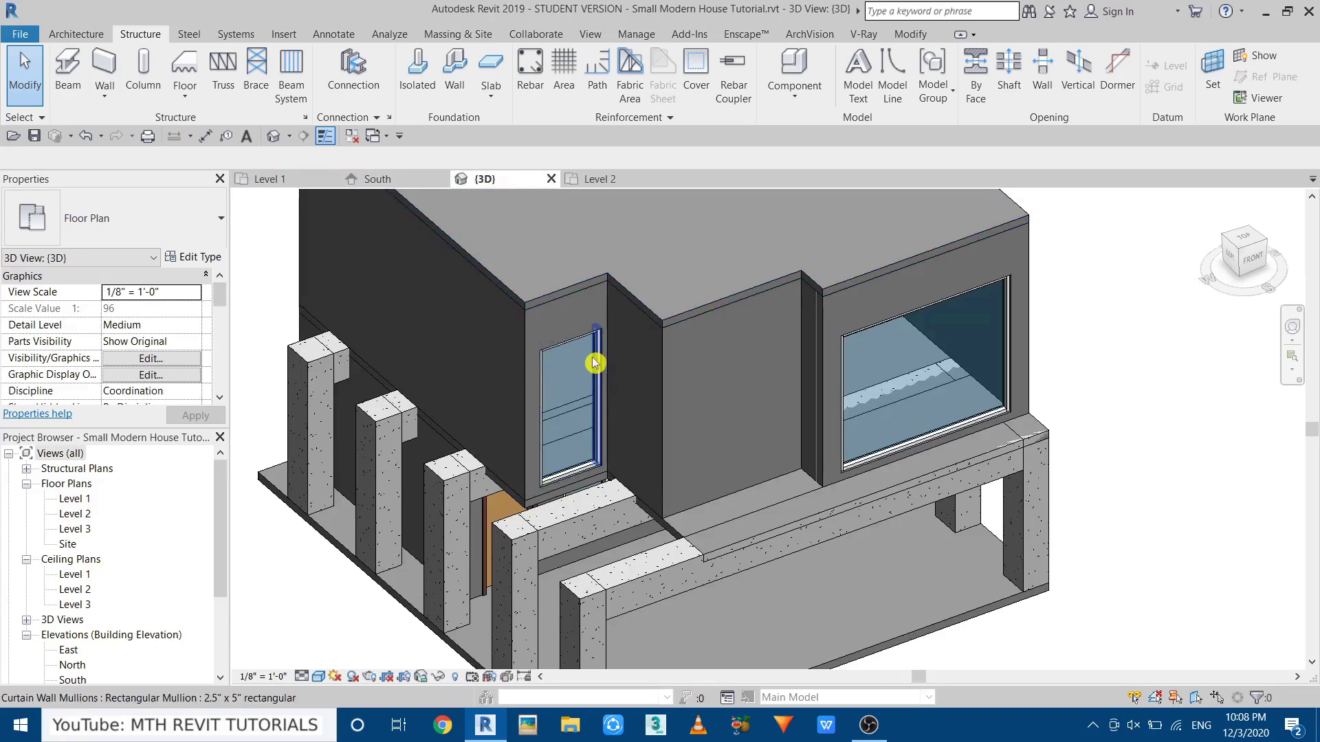
Set the Top Level of the front right corner column to Level 3 in the 3D view.
scroll(593, 360, "up", 4)
middle_click_drag(487, 473, 810, 304, "shift")
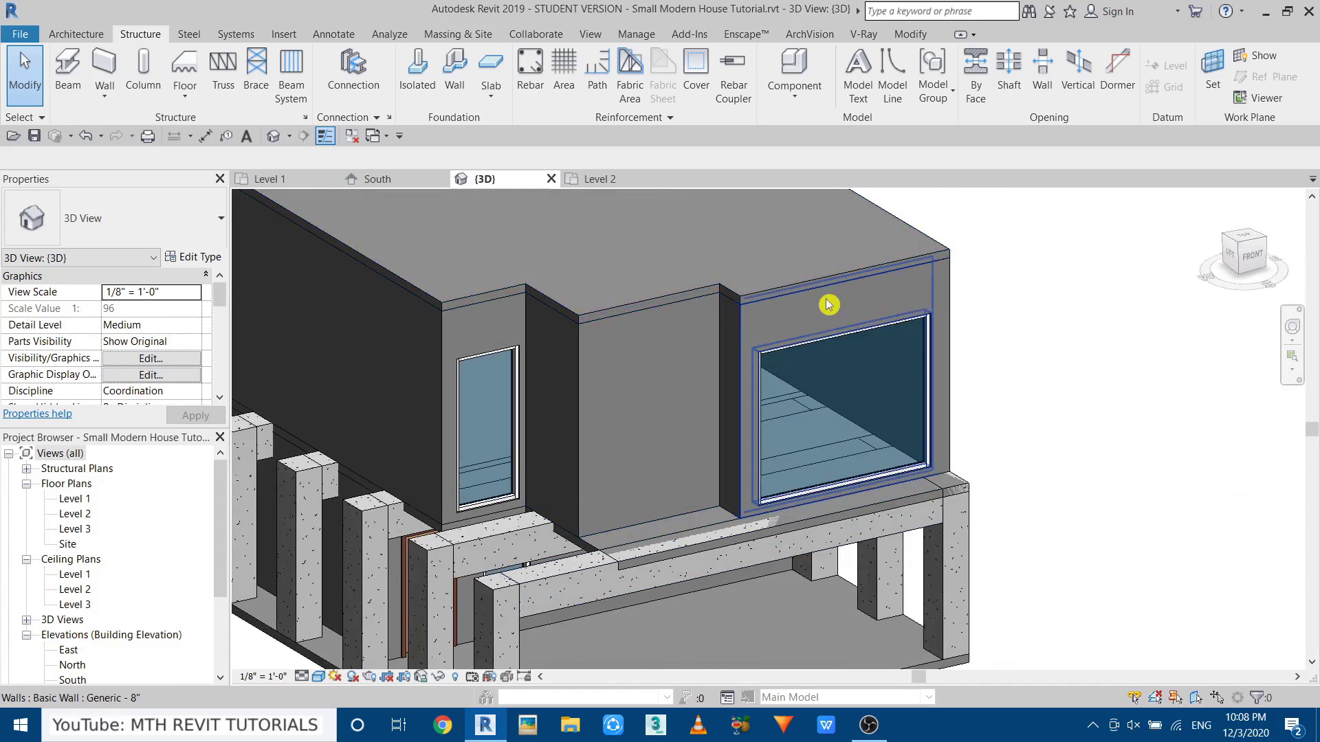
middle_click_drag(701, 456, 526, 454)
left_click(785, 548)
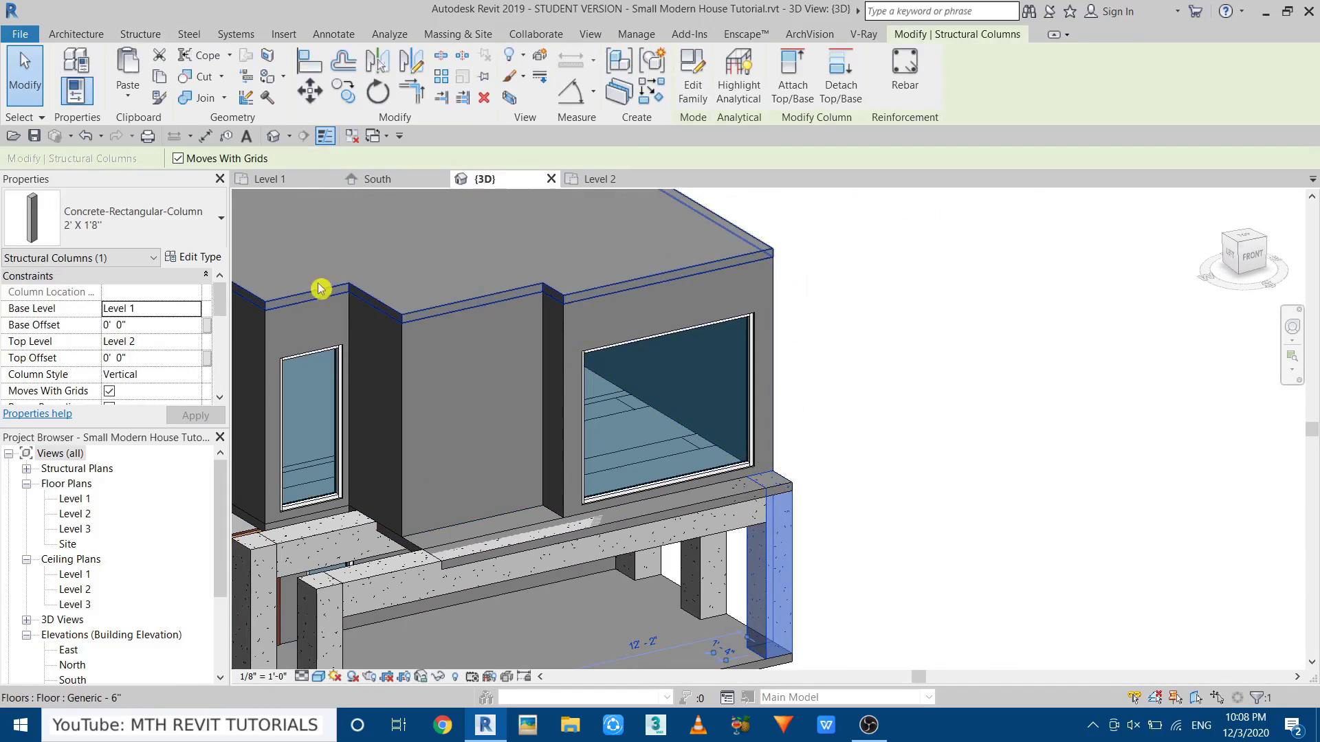
left_click(190, 348)
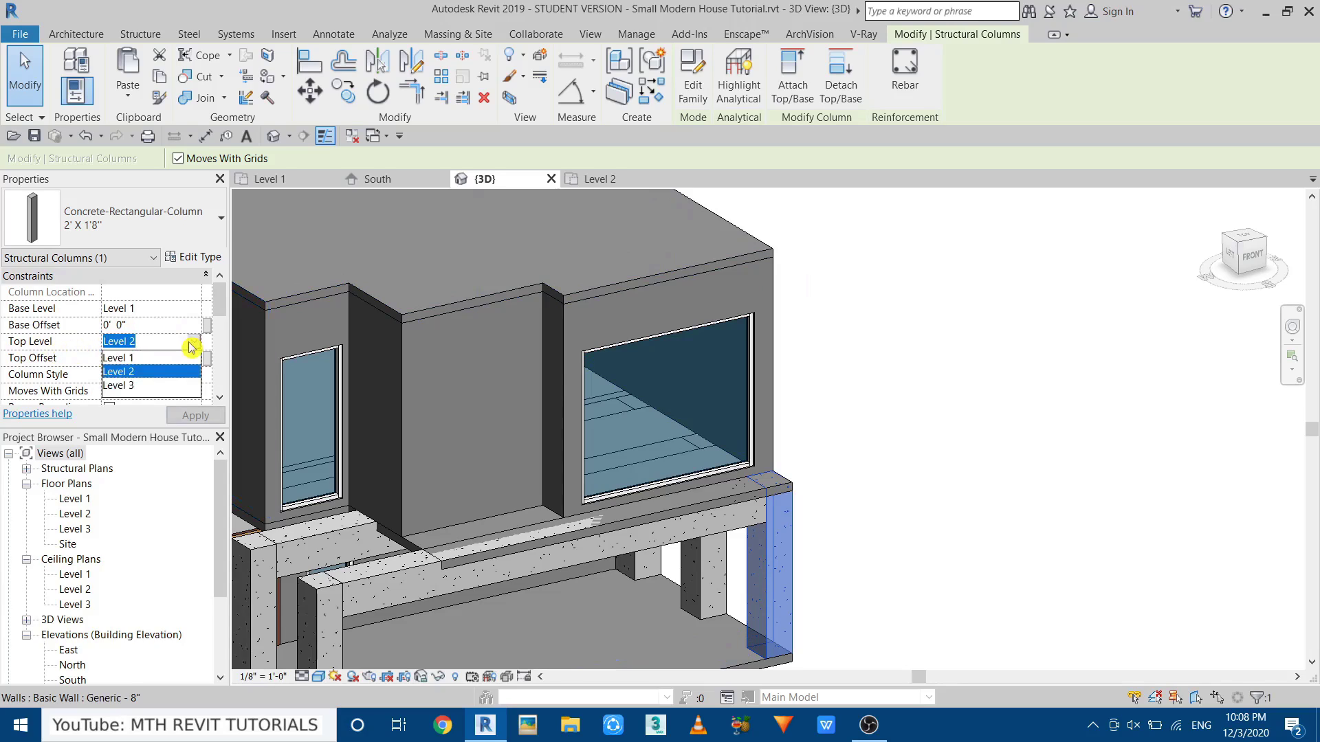
left_click(122, 387)
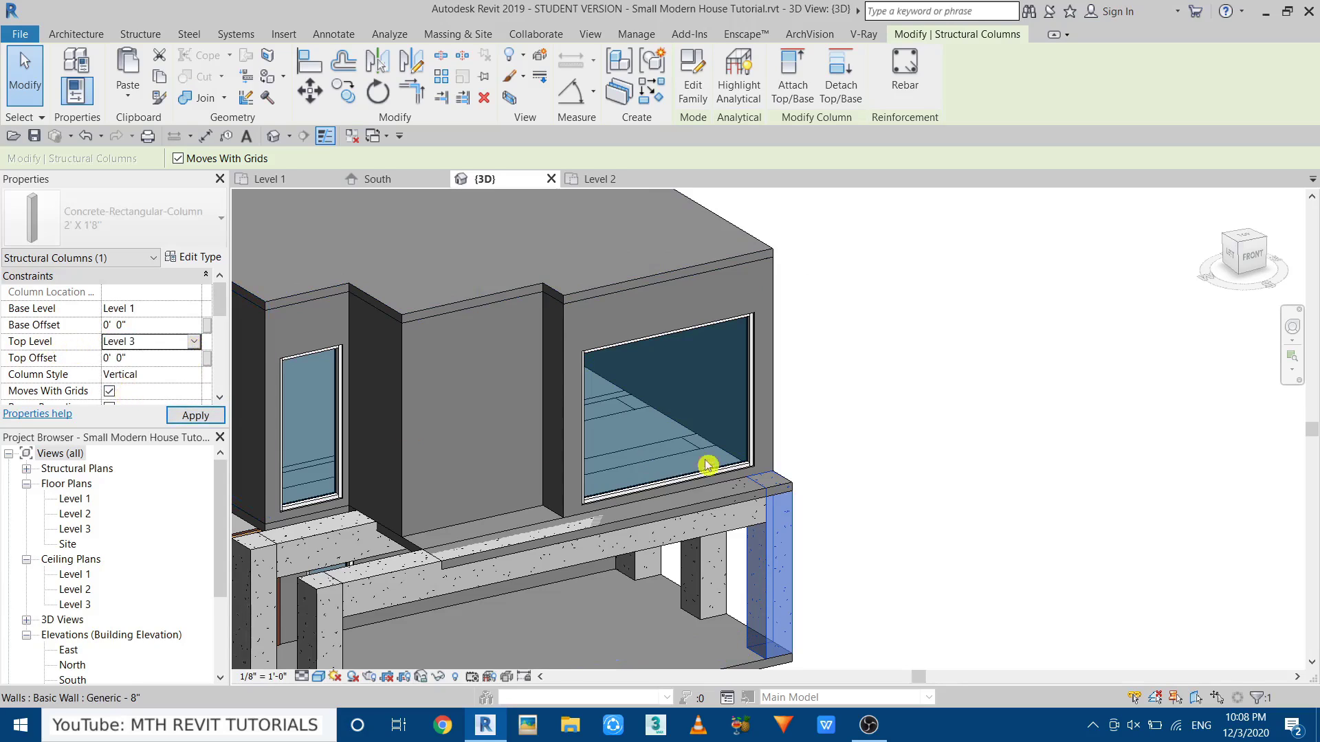
left_click(825, 429)
middle_click_drag(824, 429, 677, 426, "shift")
middle_click_drag(426, 475, 432, 459, "shift")
Set the length of the large front curtain wall to 10' in the Level 2 floor plan.
left_click(614, 182)
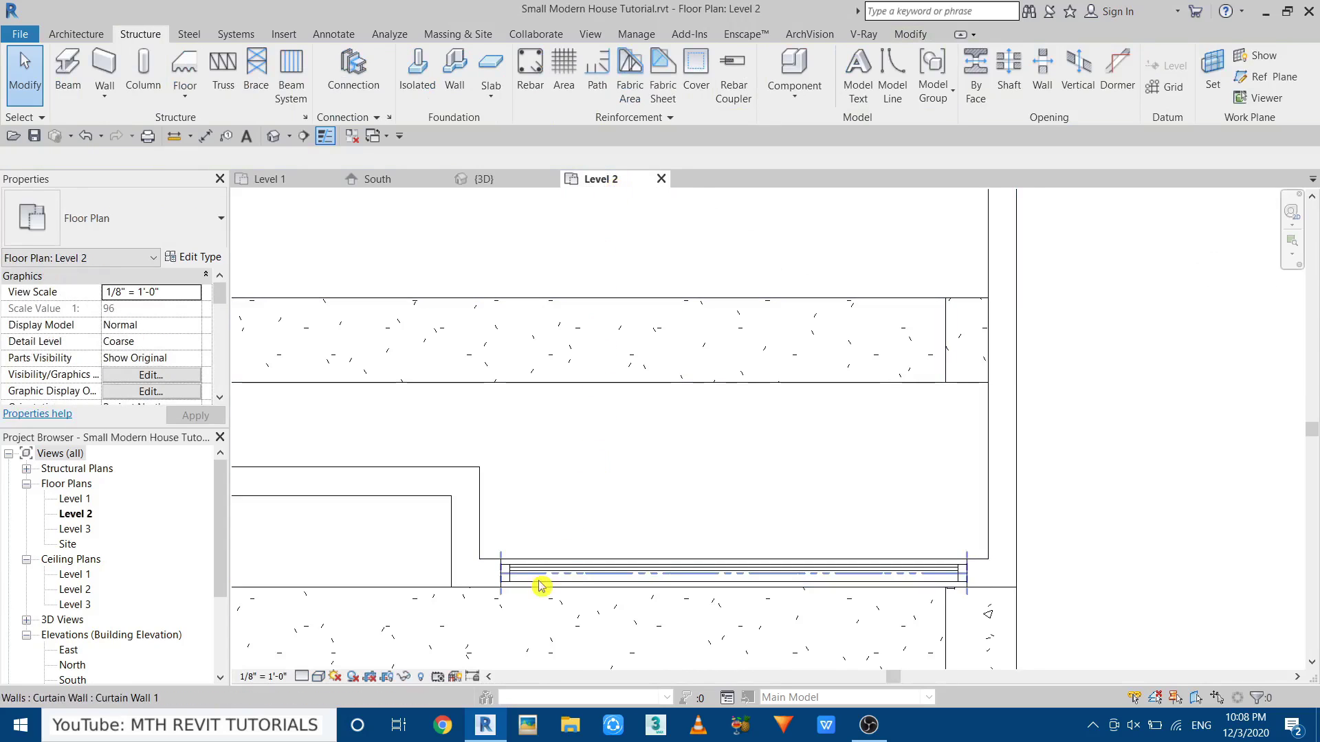
left_click(645, 578)
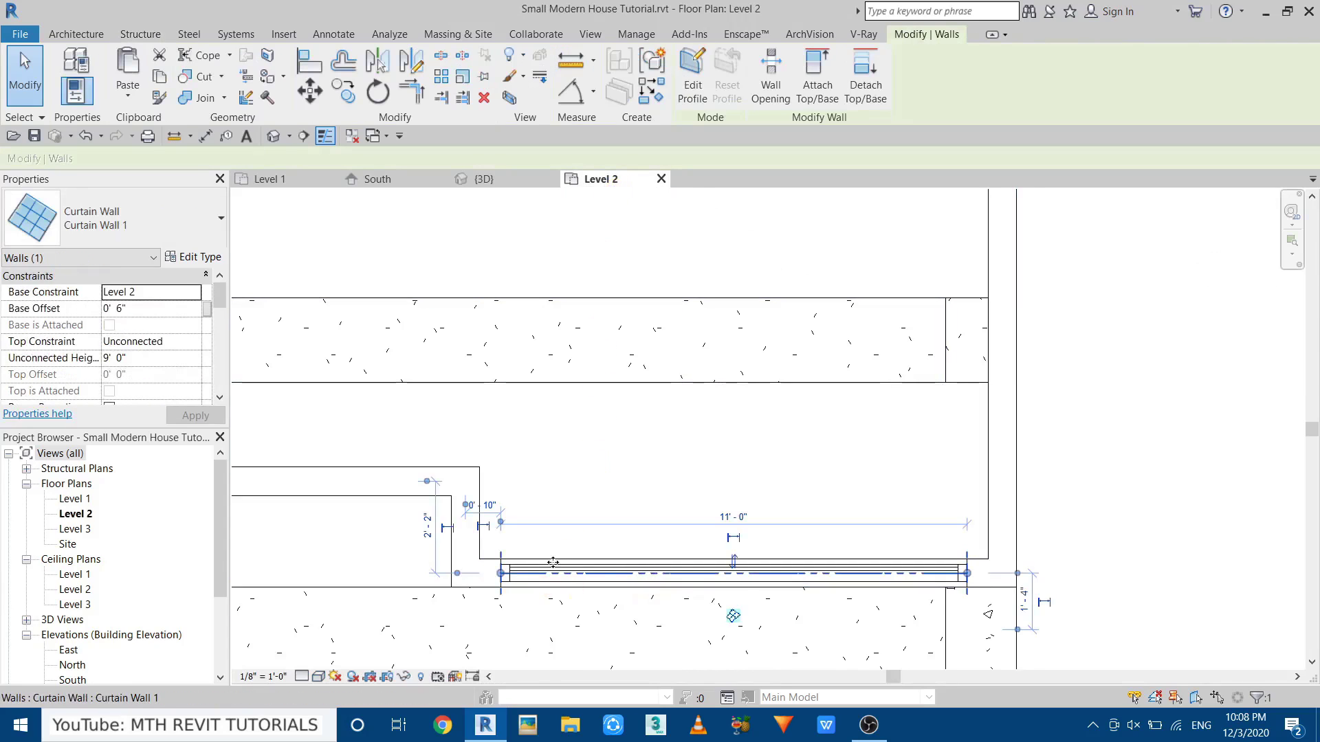
left_click(733, 517)
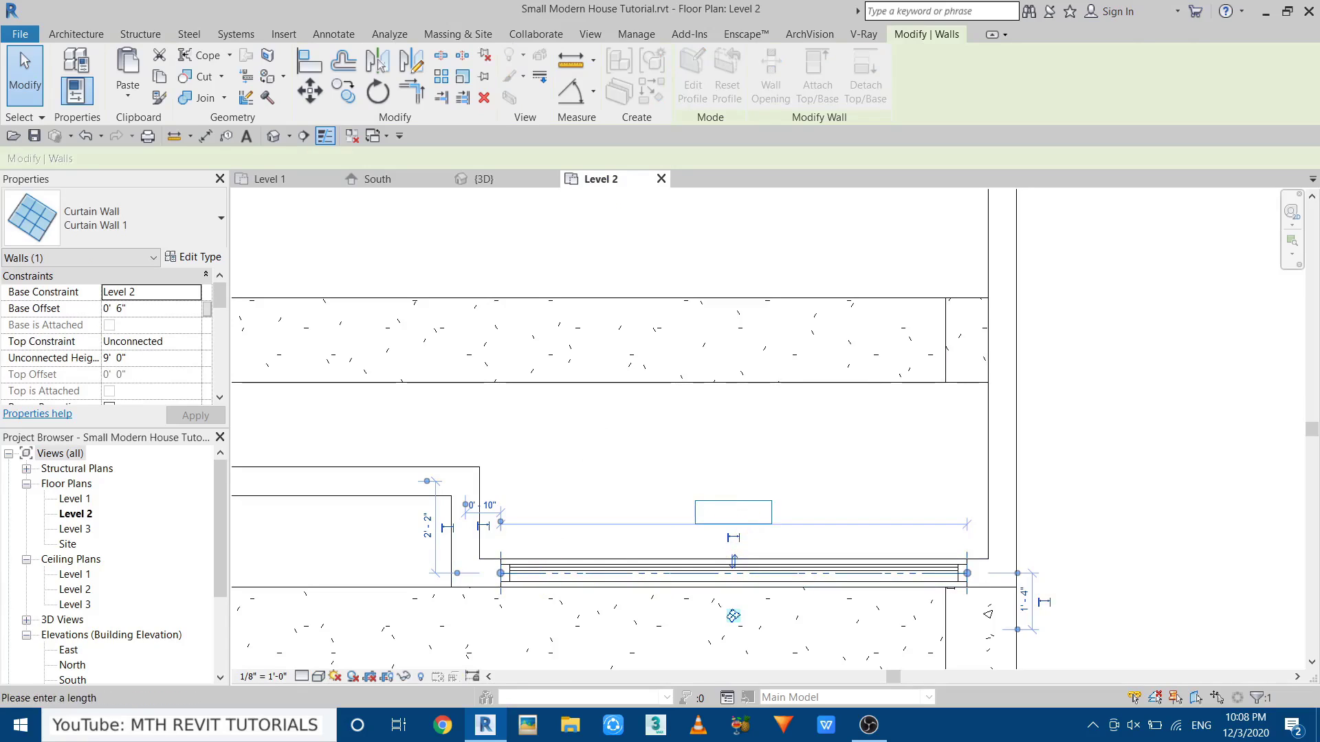
type("10")
key("Return")
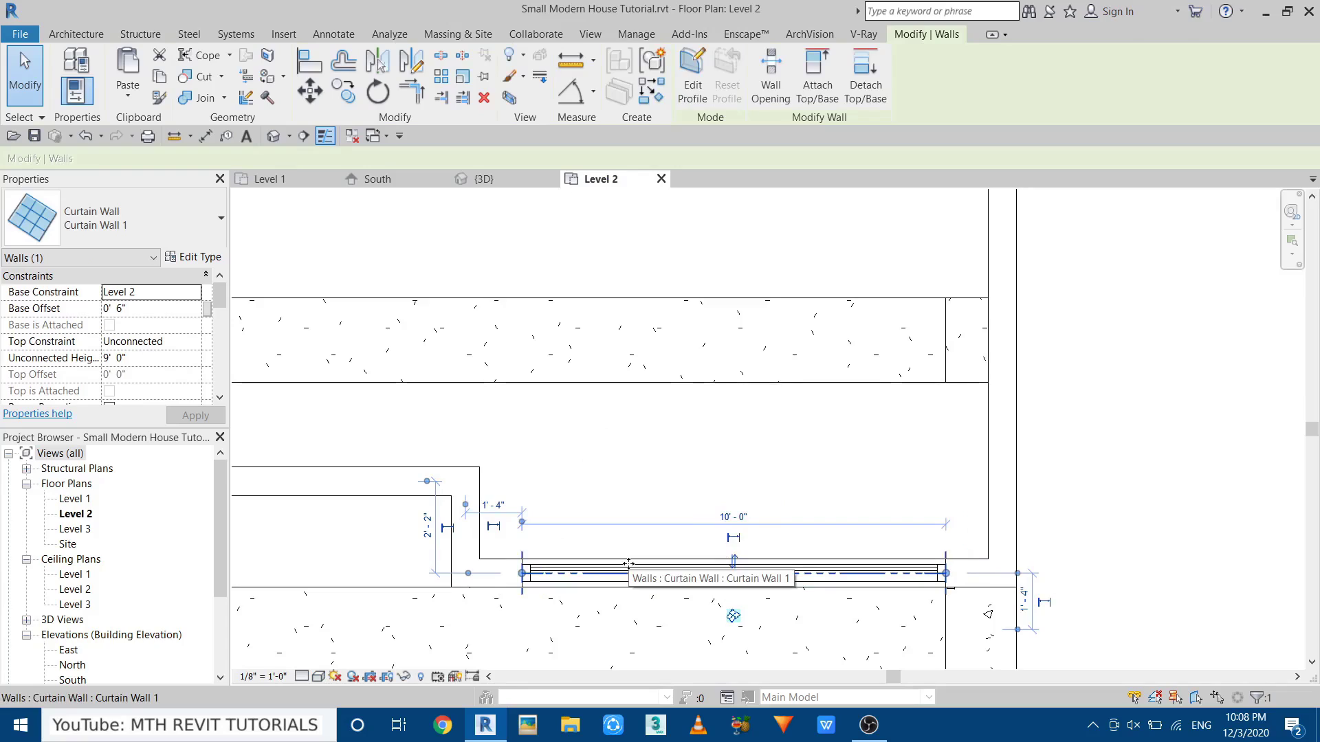
Nudge the large front curtain wall left to about 0' 9" from the adjacent wall and inspect it in 3D.
key("Left")
key("Left")
key("Left")
key("Left")
key("Left")
key("Left")
key("Left")
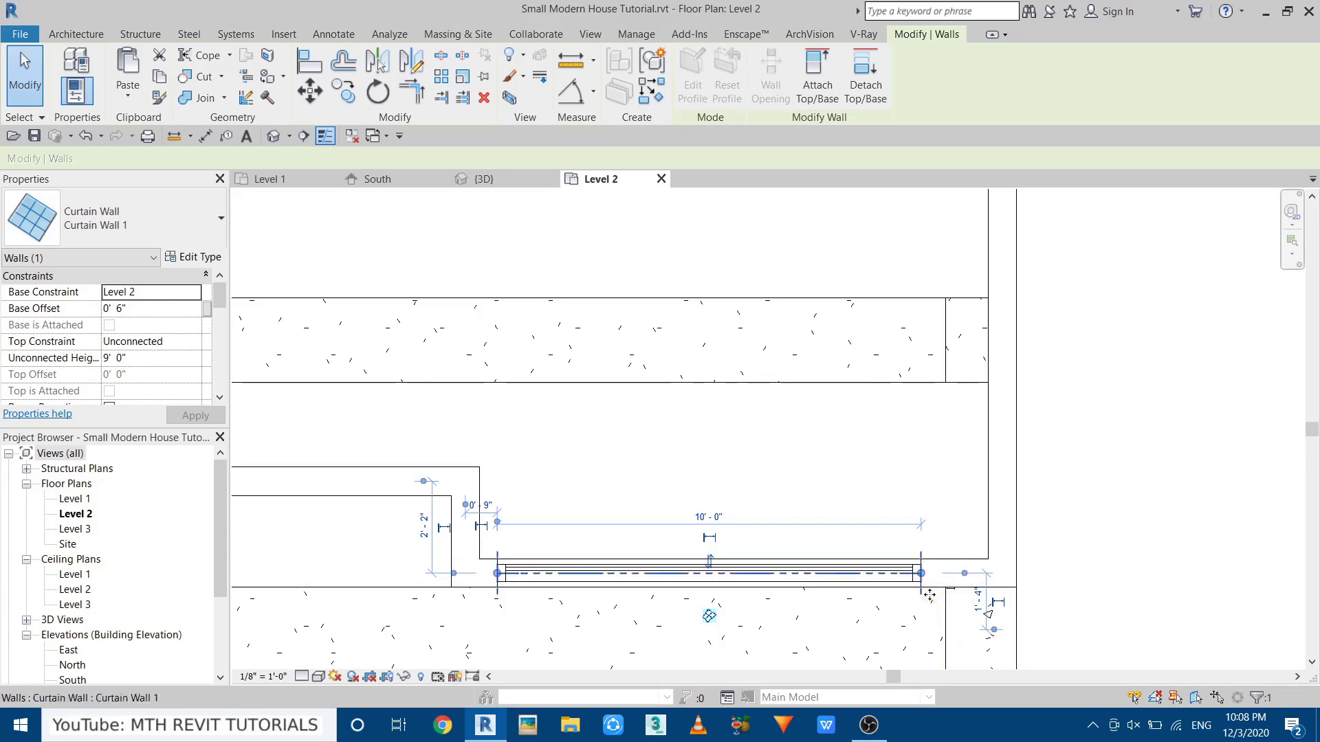
key("Escape")
left_click(485, 179)
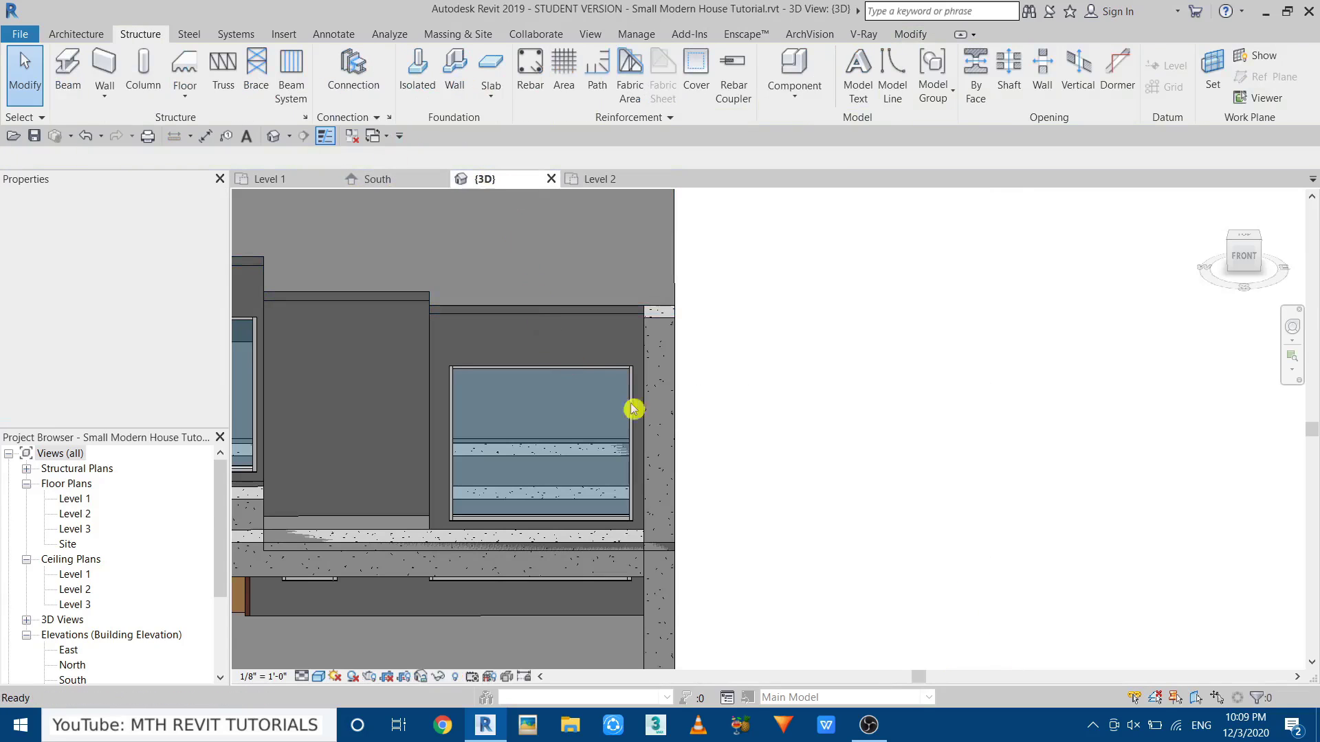
middle_click_drag(626, 464, 686, 501, "shift")
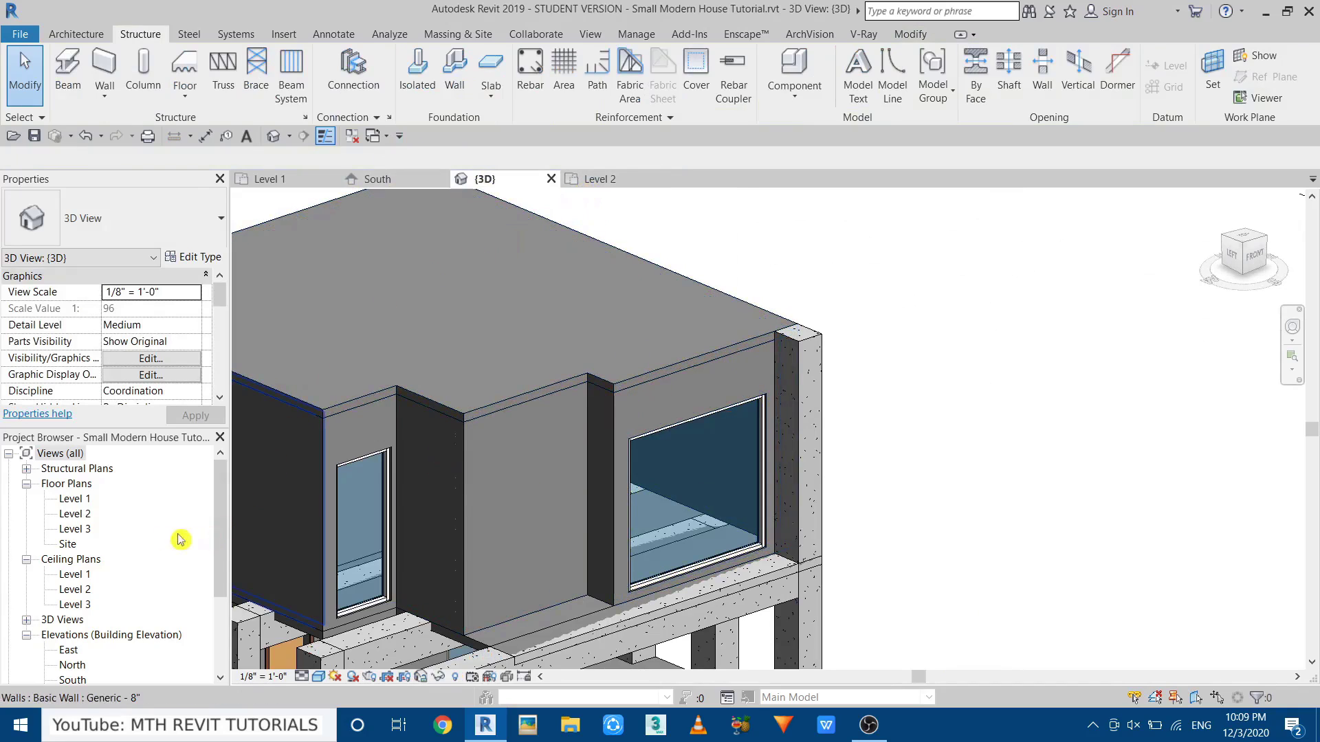
Open the Level 3 floor plan and set its underlay base level to Level 2.
double_click(77, 529)
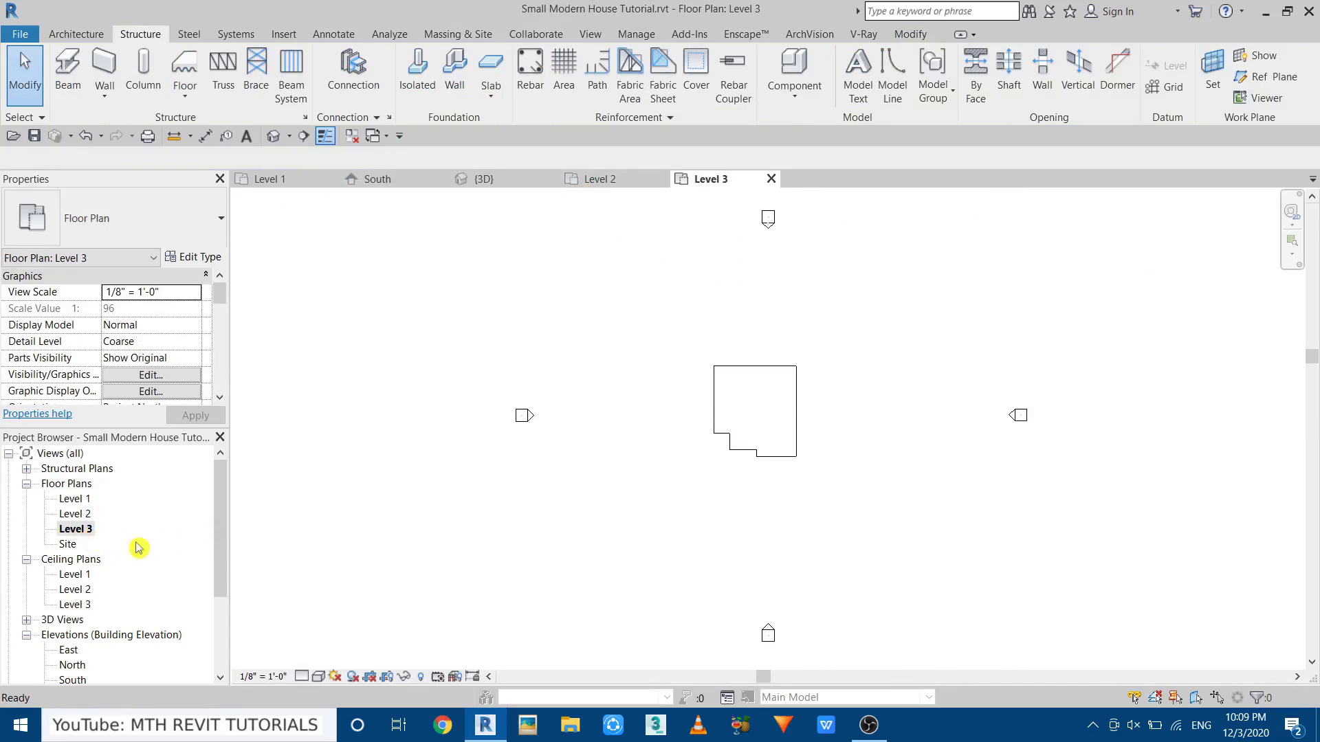
scroll(657, 568, "up", 5)
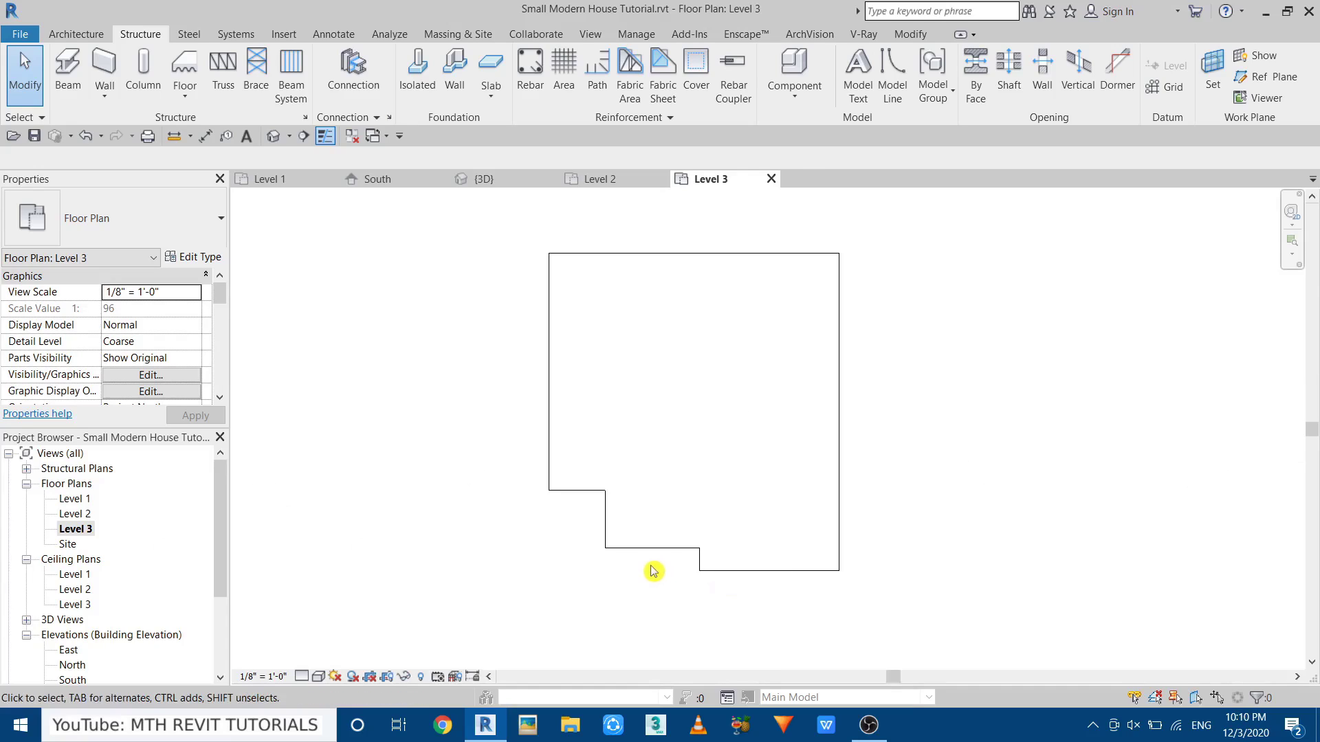
middle_click_drag(610, 554, 608, 582)
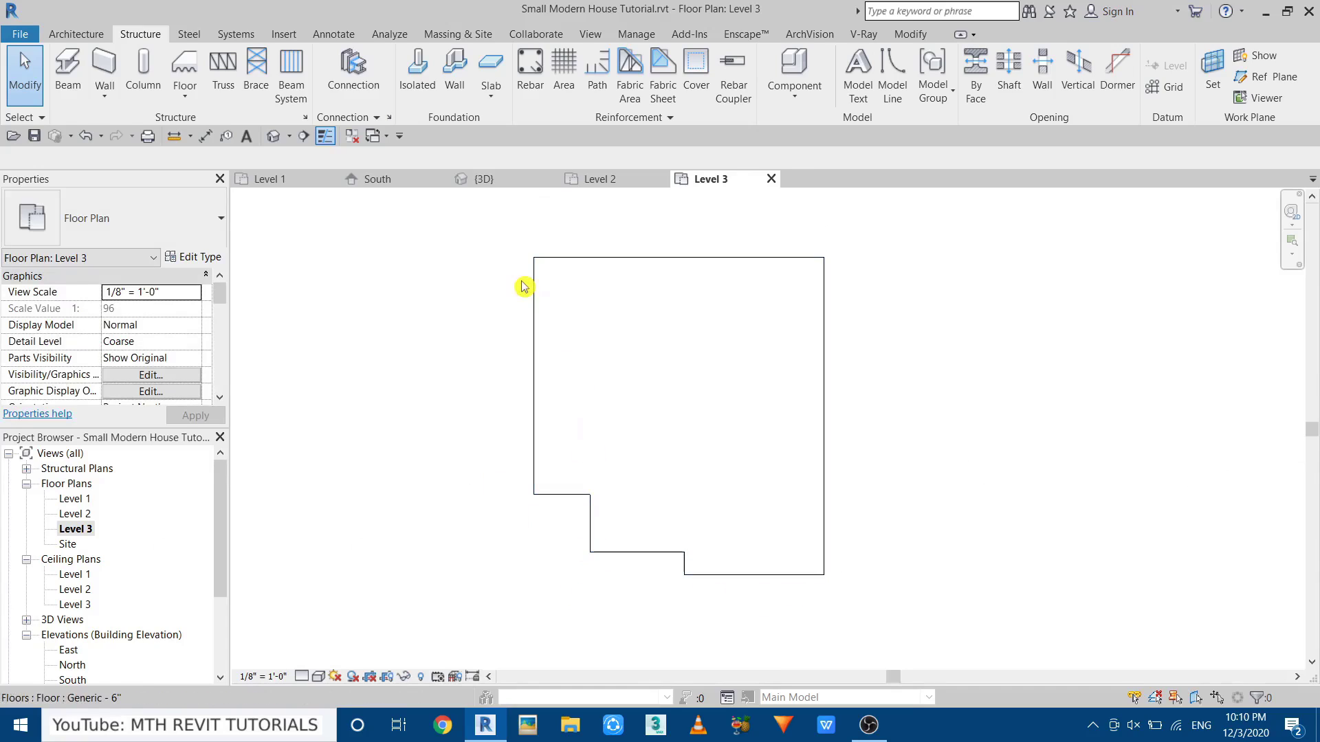
left_click_drag(221, 297, 217, 336)
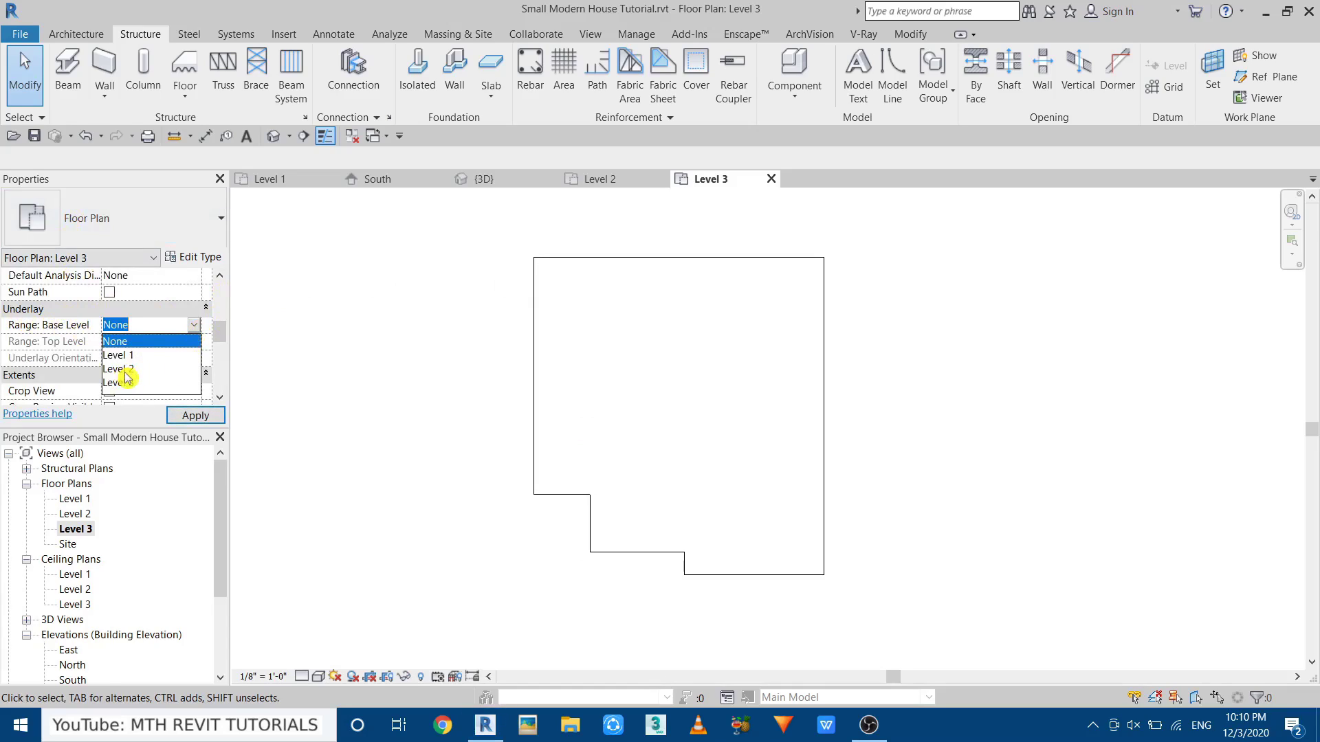
left_click(118, 369)
left_click(196, 417)
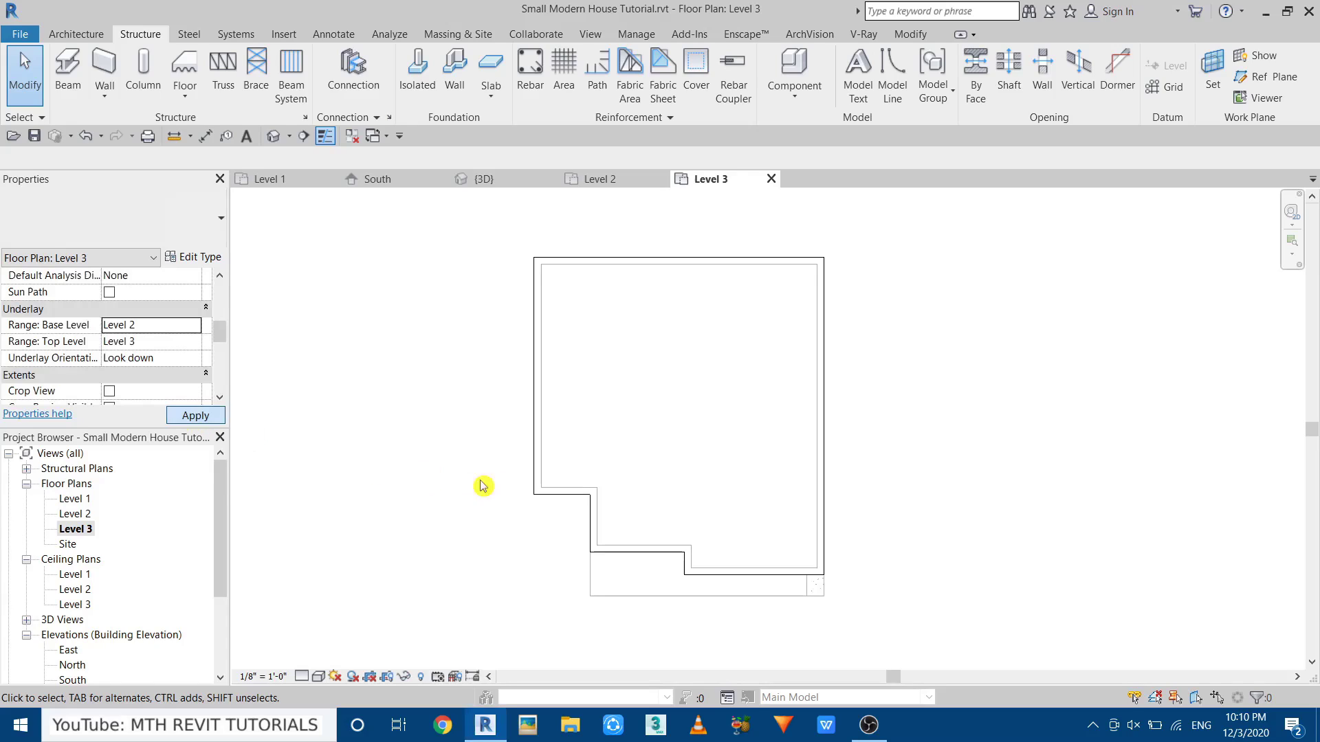
Try to window-select the underlaid front right column in the Level 3 plan.
middle_click_drag(802, 614, 786, 561)
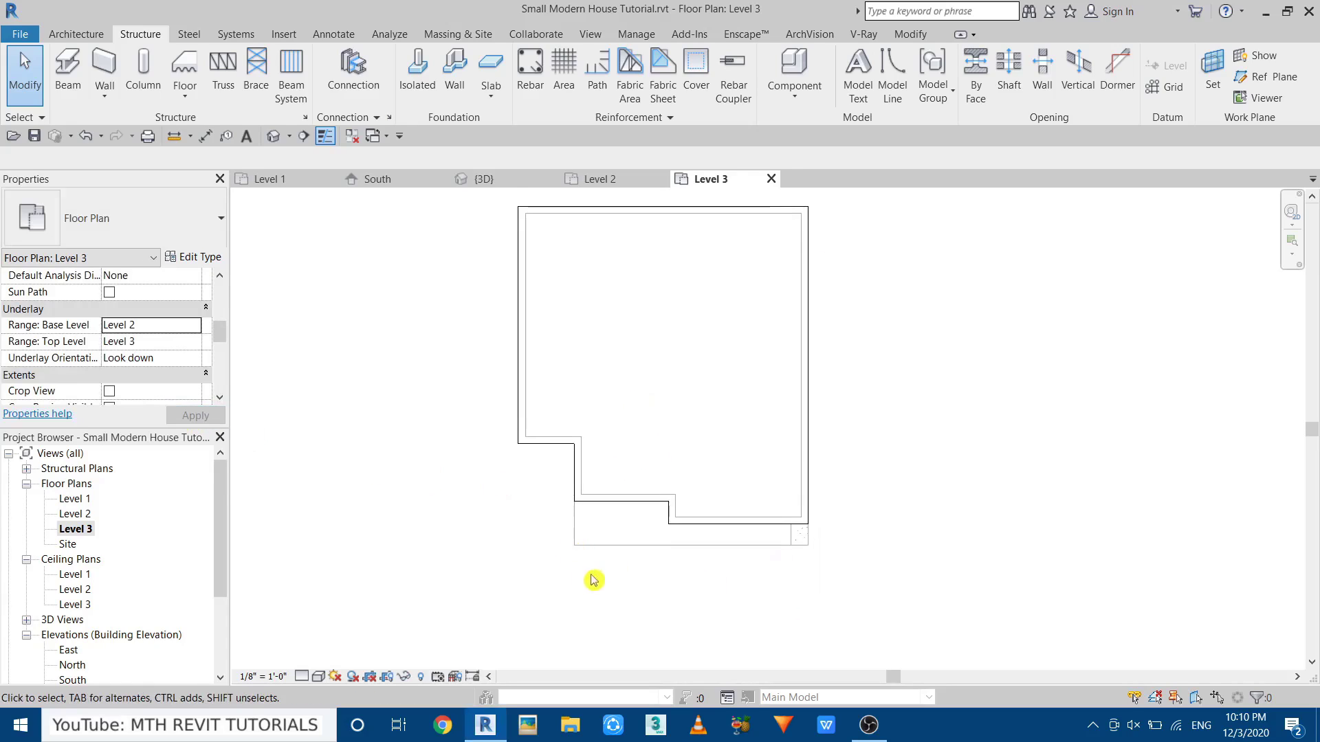
scroll(810, 526, "up", 3)
middle_click_drag(329, 544, 492, 546)
scroll(600, 526, "down", 1)
scroll(590, 558, "up", 1)
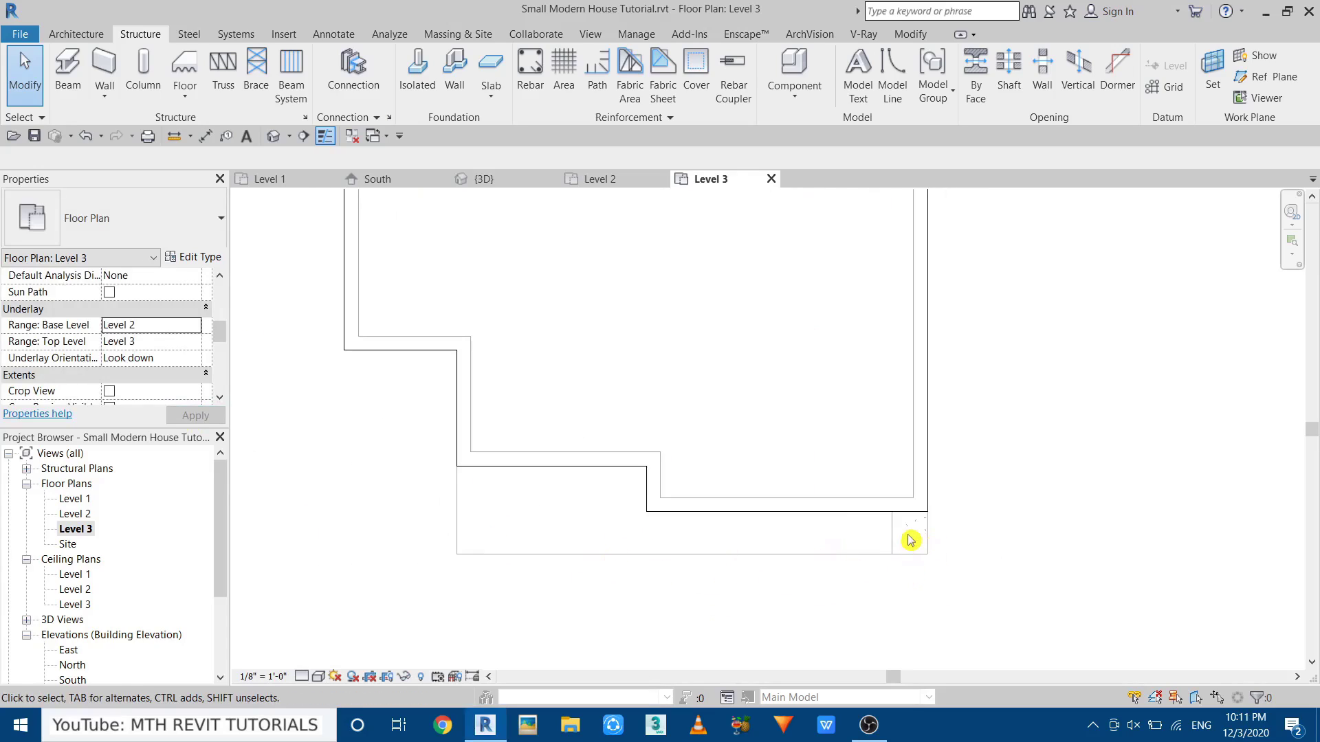
left_click_drag(909, 540, 921, 561)
left_click_drag(783, 552, 967, 539)
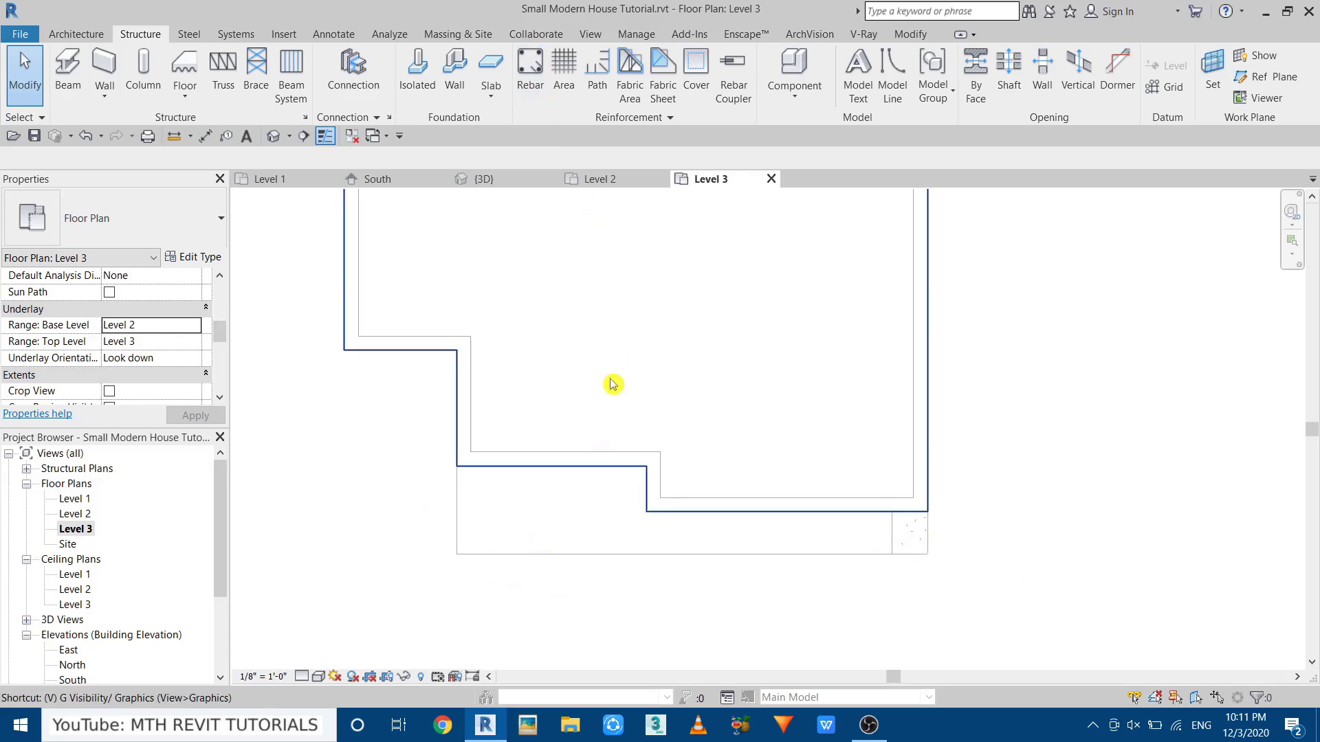
Set the Level 3 plan's view range so both Bottom and View Depth use Level Below (Level 2).
key("v")
key("r")
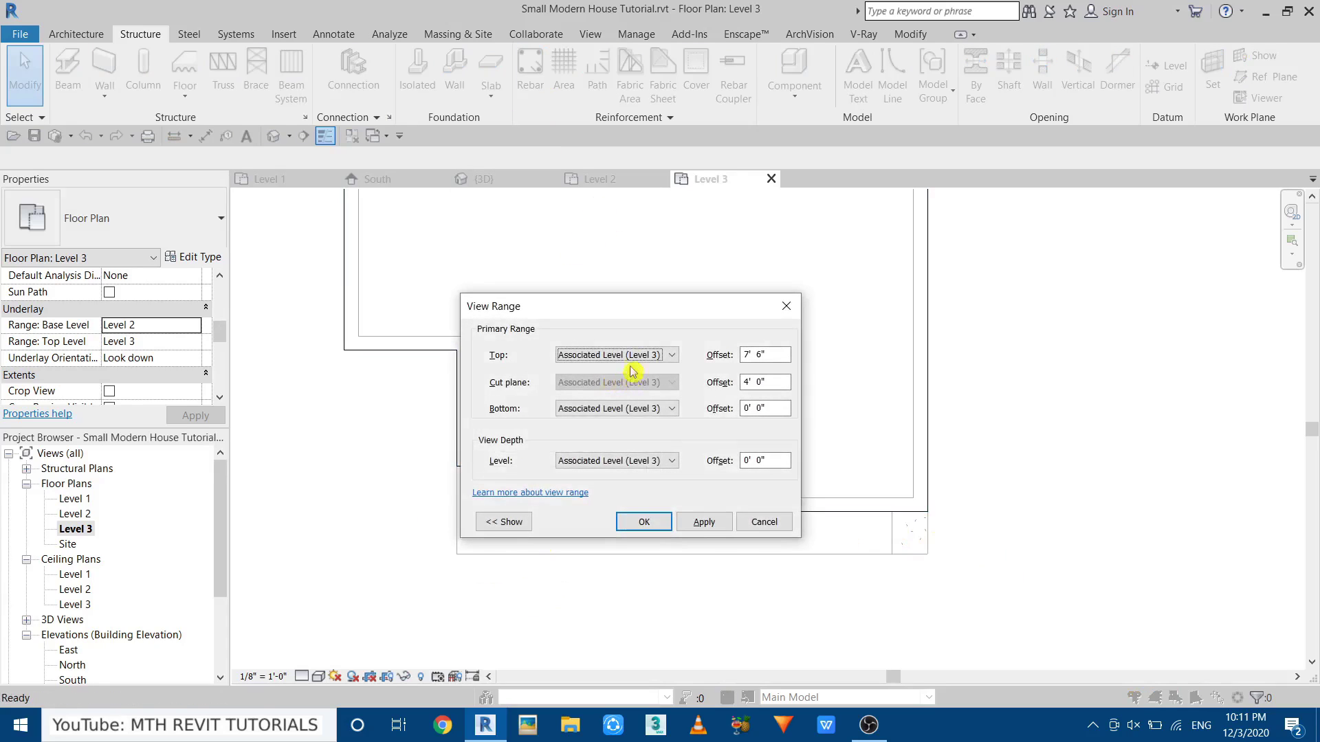
left_click(598, 408)
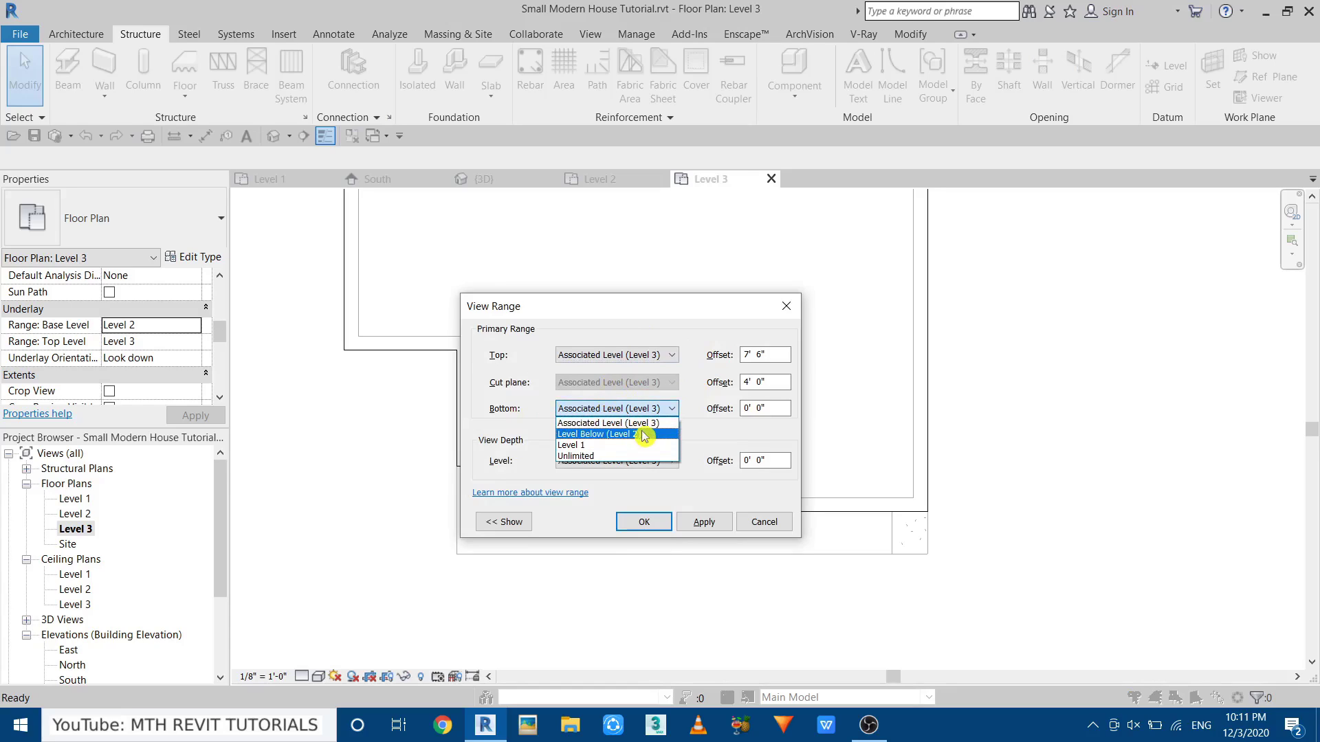
left_click(633, 429)
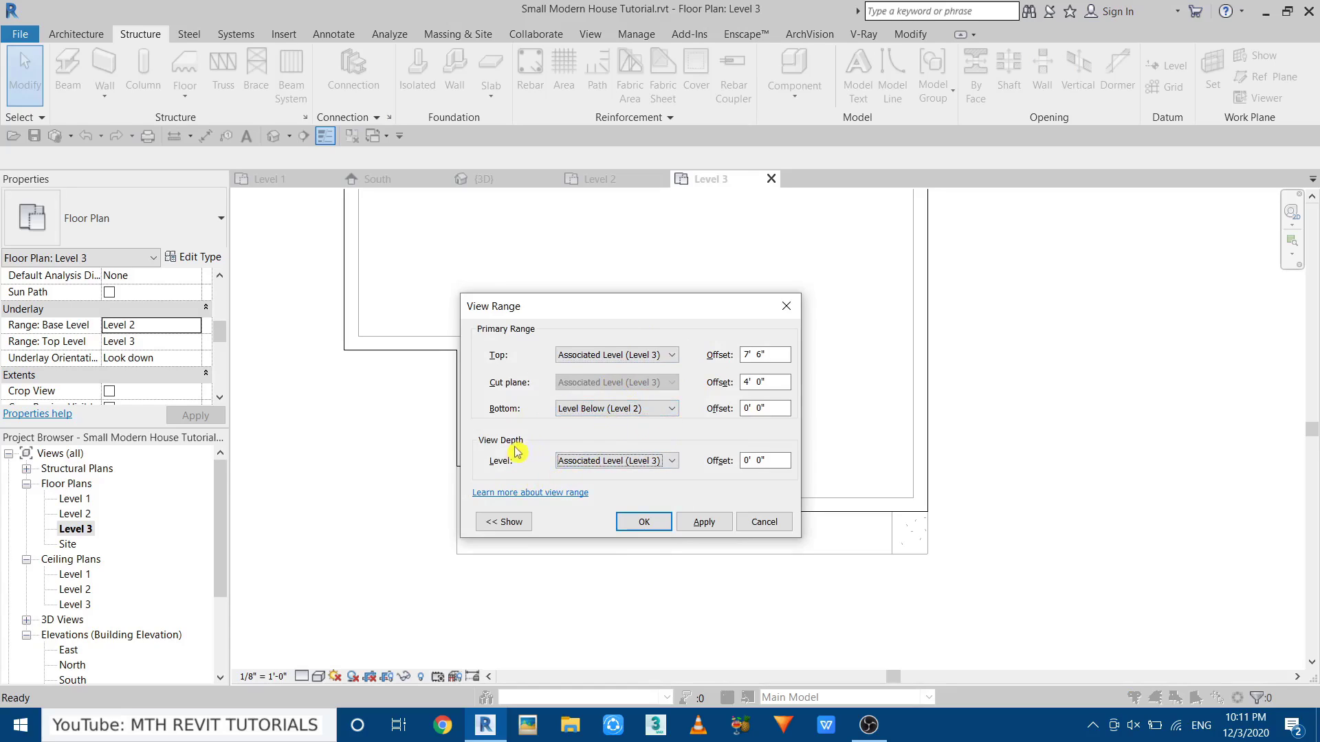
left_click(576, 461)
left_click(641, 488)
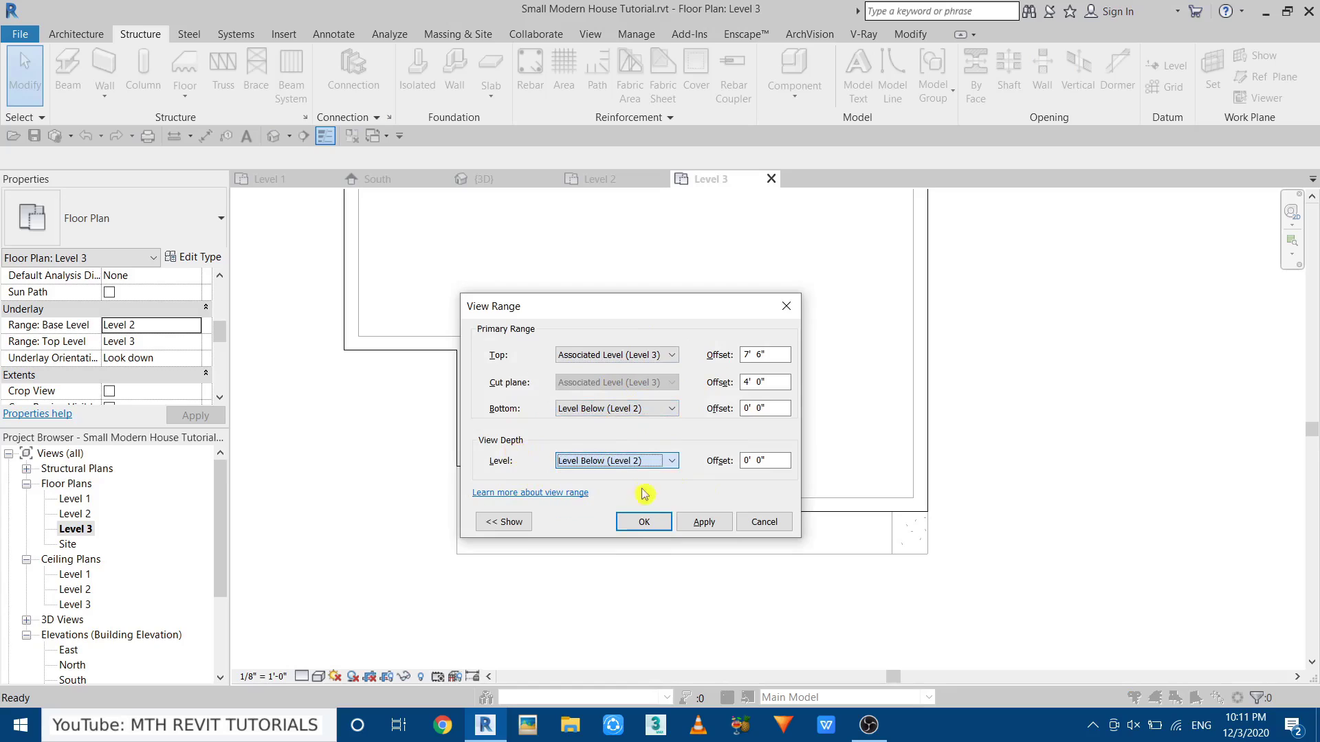
left_click(708, 525)
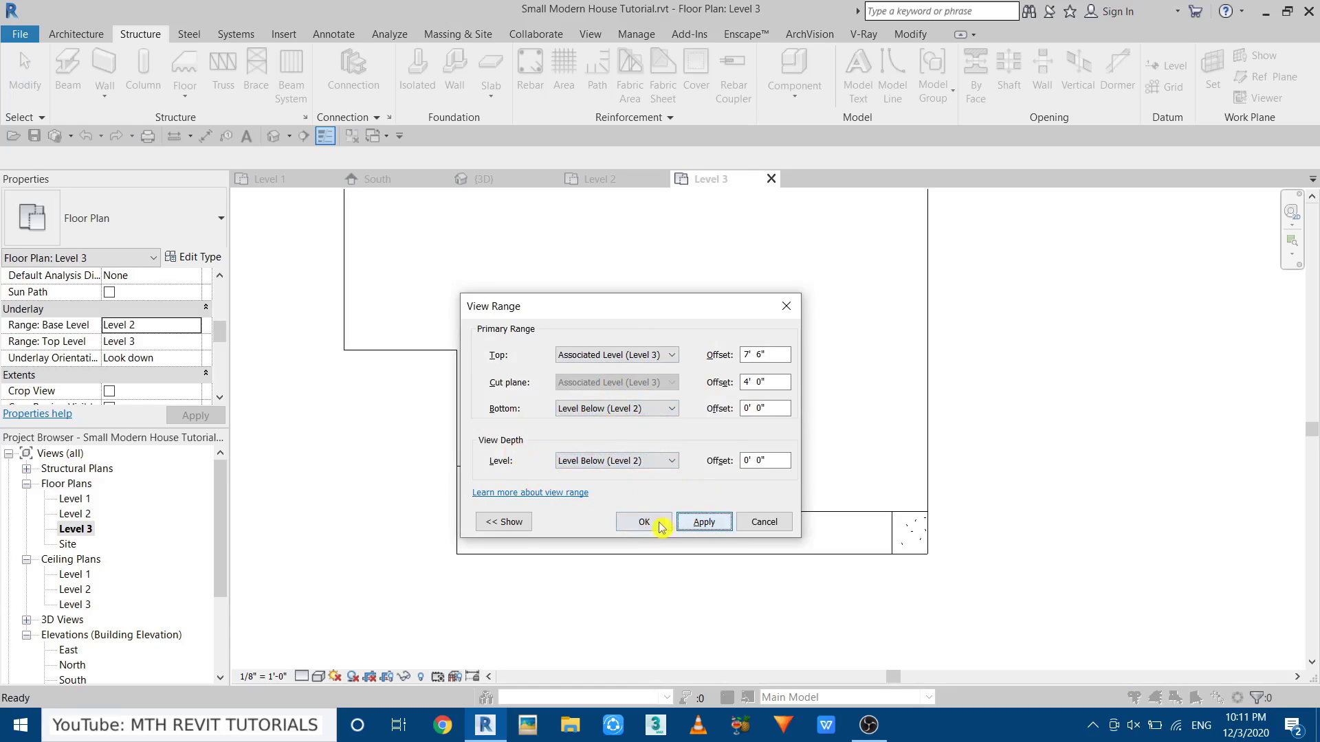
left_click(650, 524)
Check that the front right column and the front floor slab can be selected in the Level 3 plan.
left_click(891, 539)
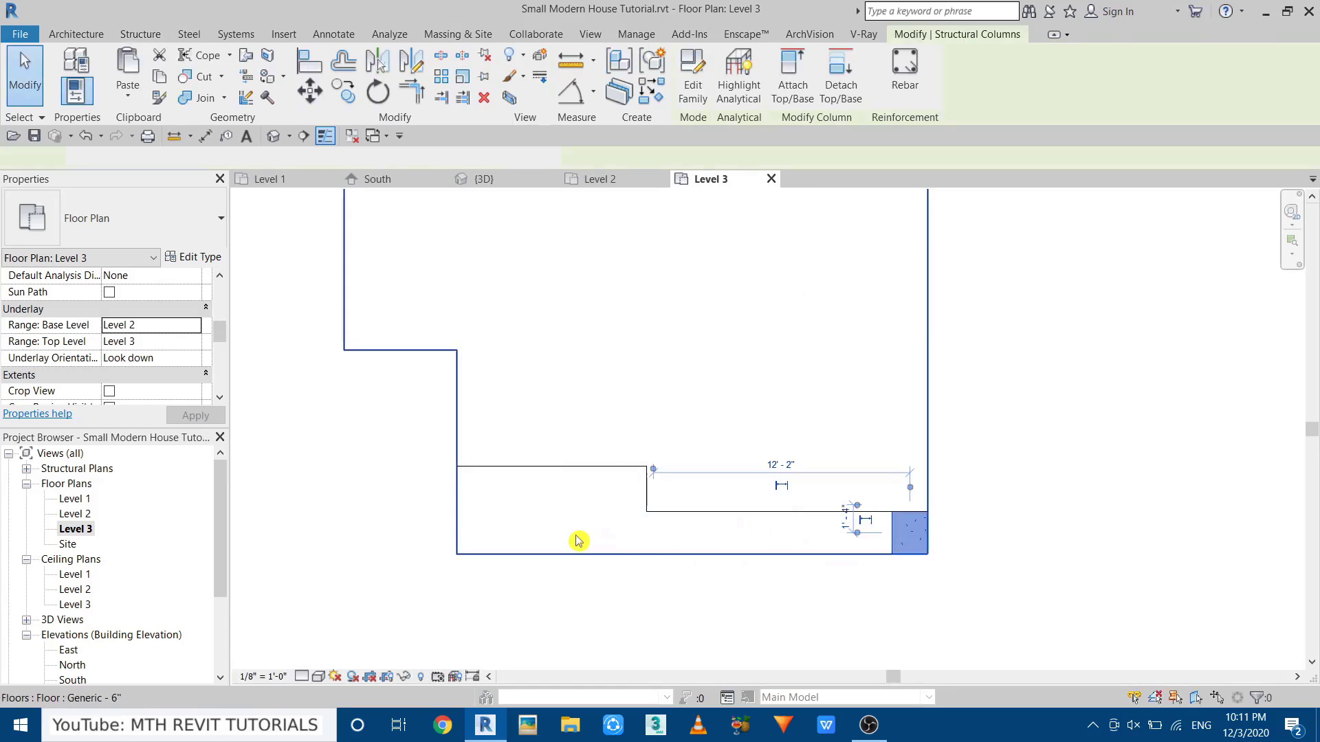
left_click(577, 542)
left_click(917, 542)
left_click(932, 385)
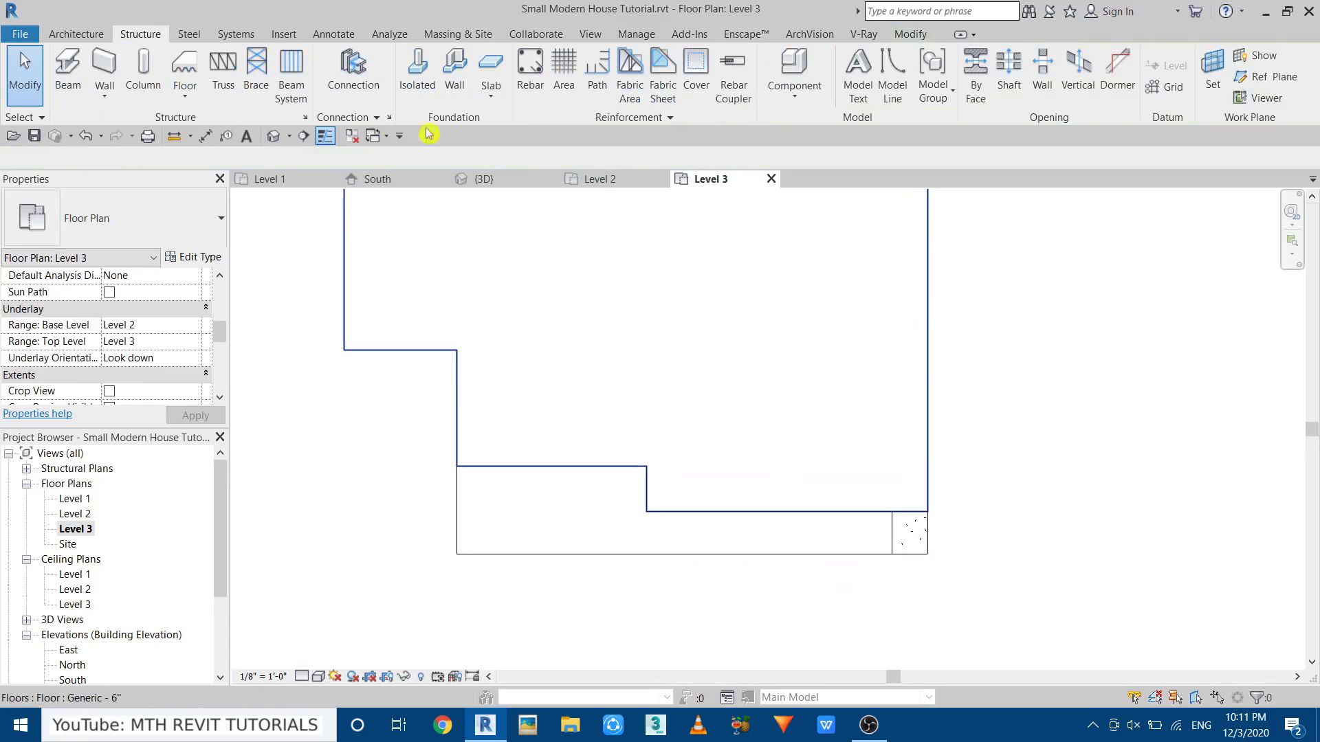
Try to place a single 2' X 2' concrete beam 17' long along the front from the front right column's centre.
left_click(69, 88)
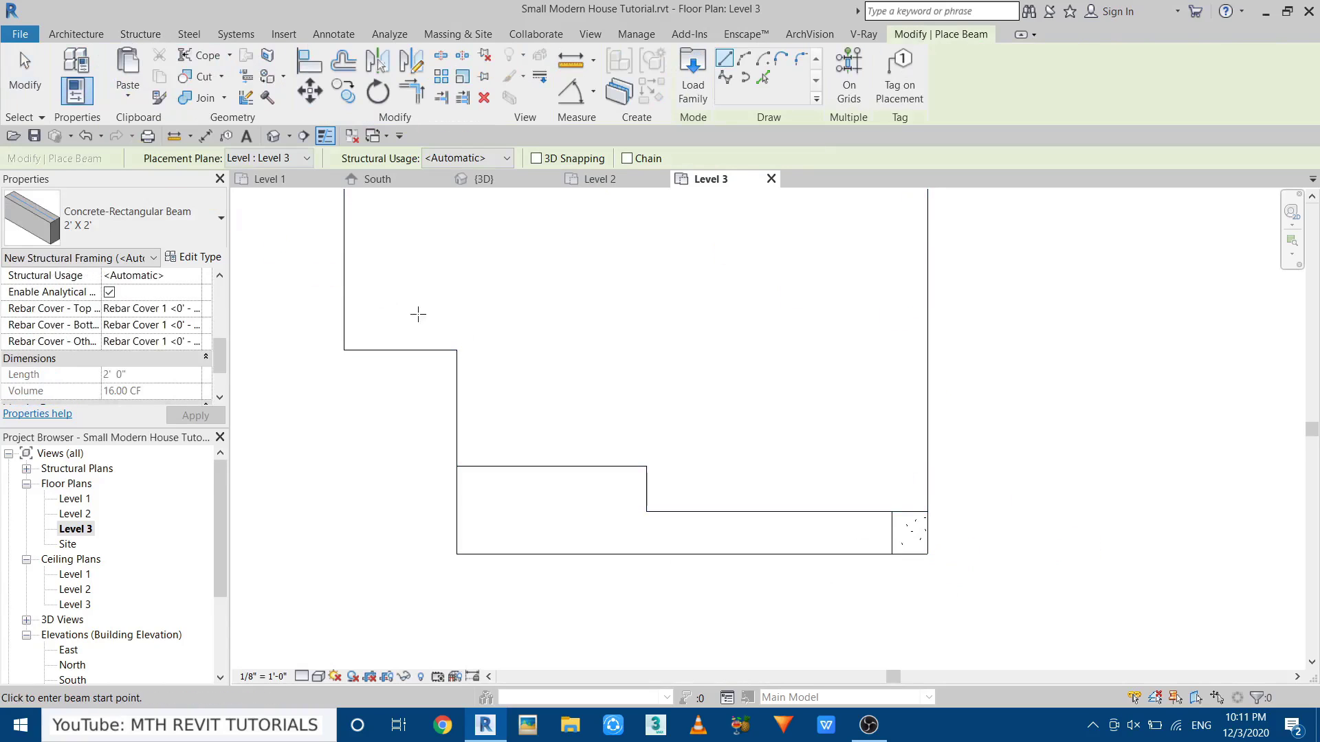
left_click(910, 532)
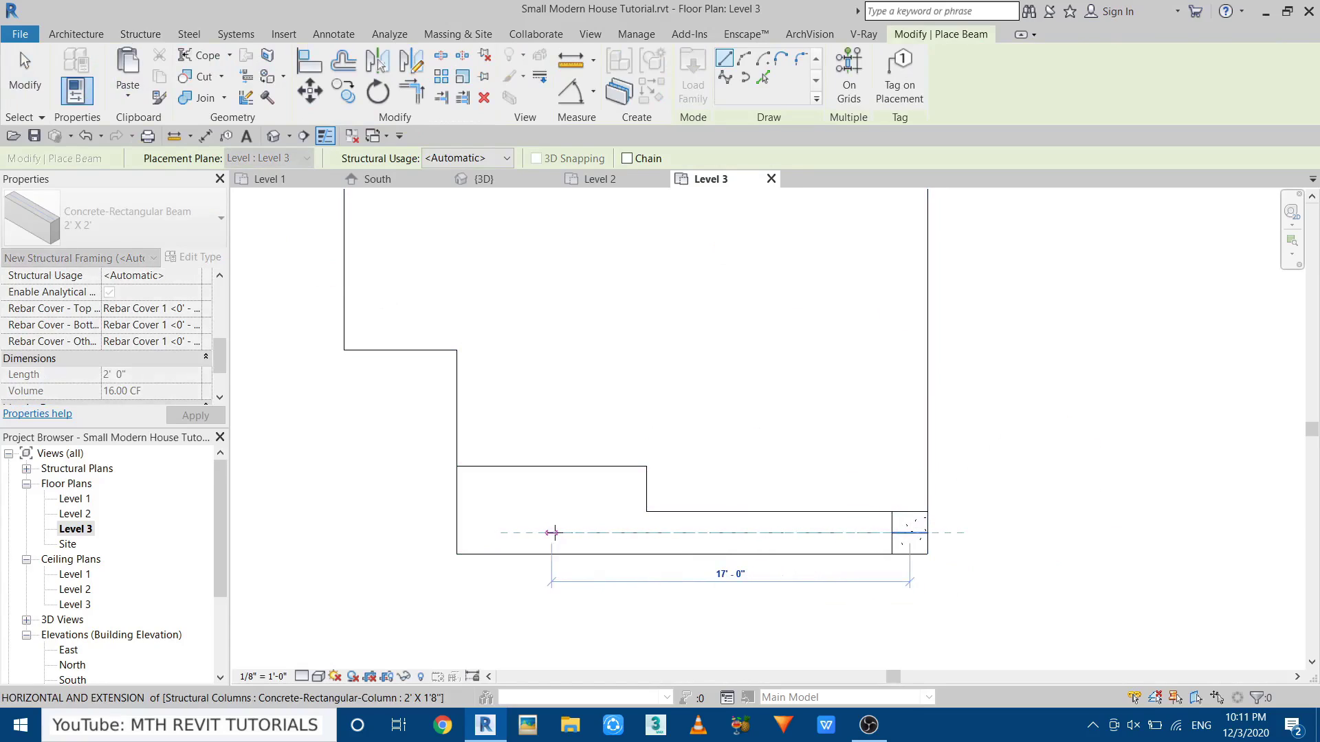
left_click(554, 533)
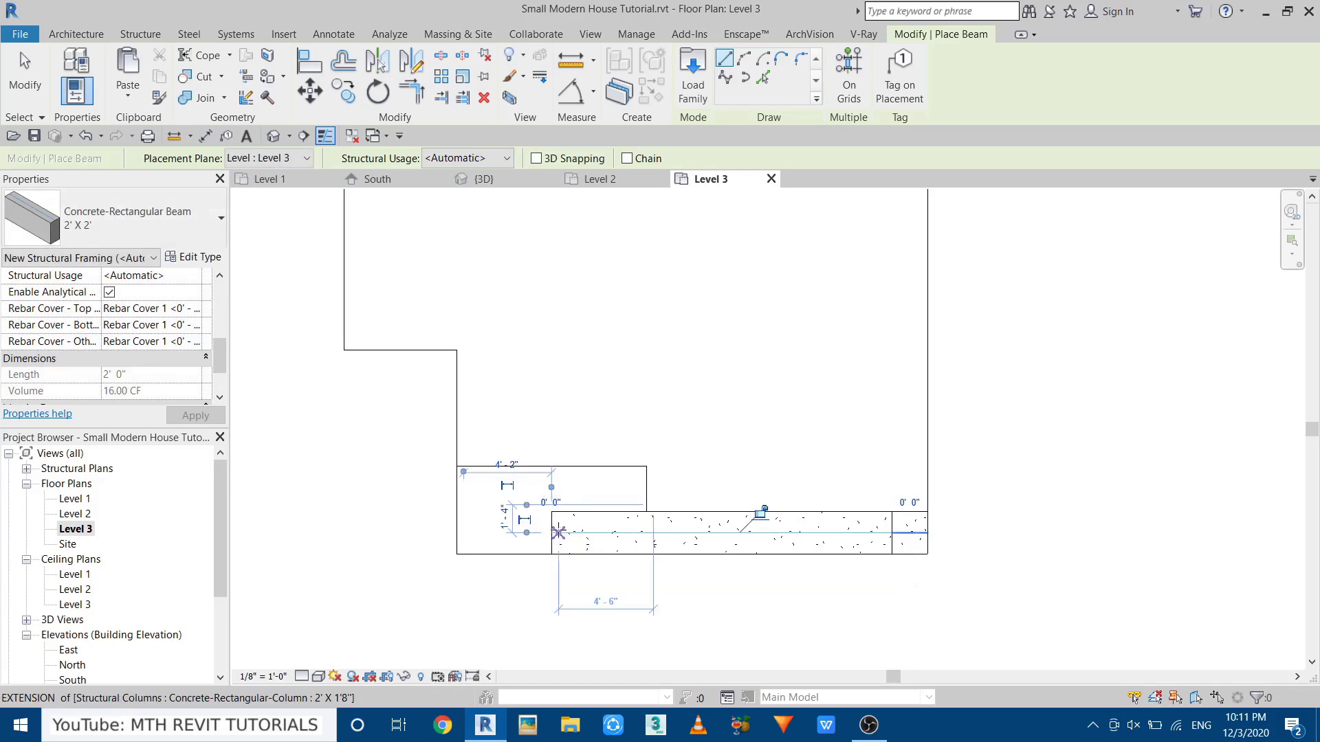
left_click(559, 533)
key("Escape")
key("ctrl+z")
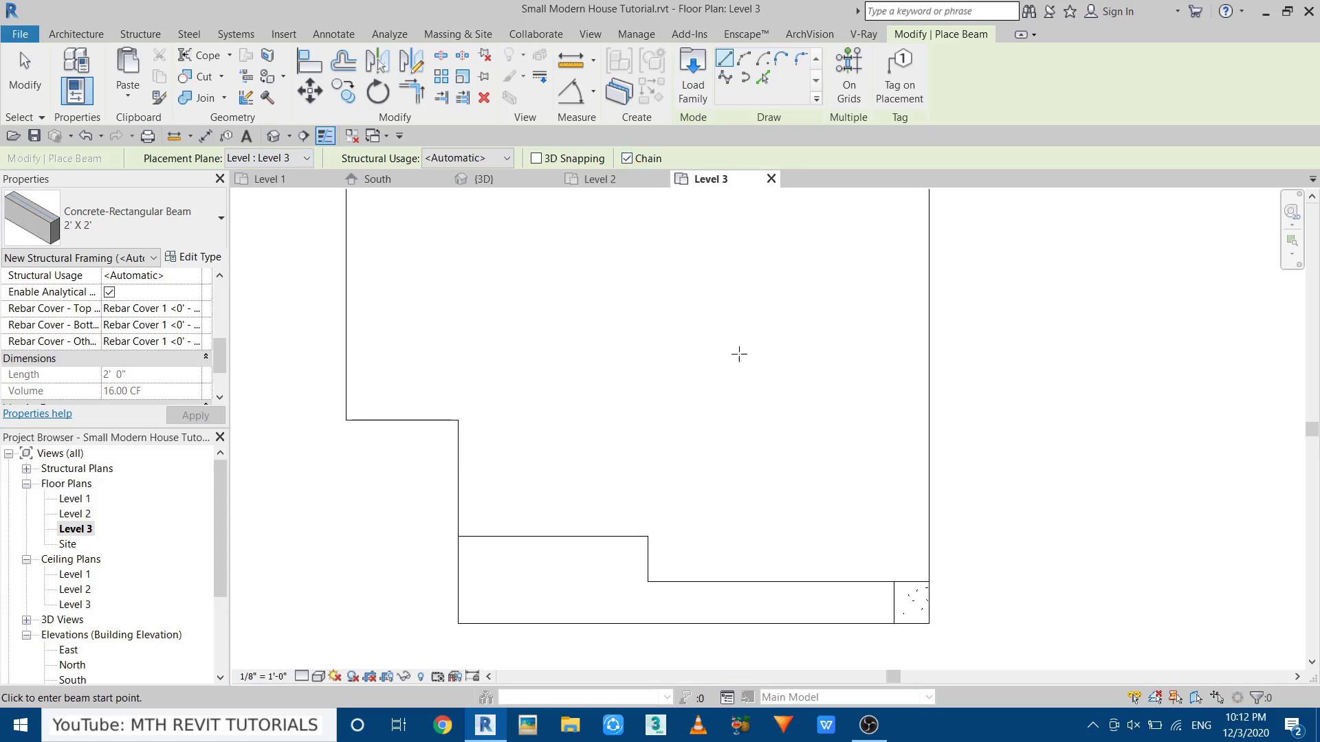
With Chain enabled, place 2' X 2' beams from the front right column's centre, 17' along the front and 3' 2" back to the floor edge's midpoint.
left_click(911, 603)
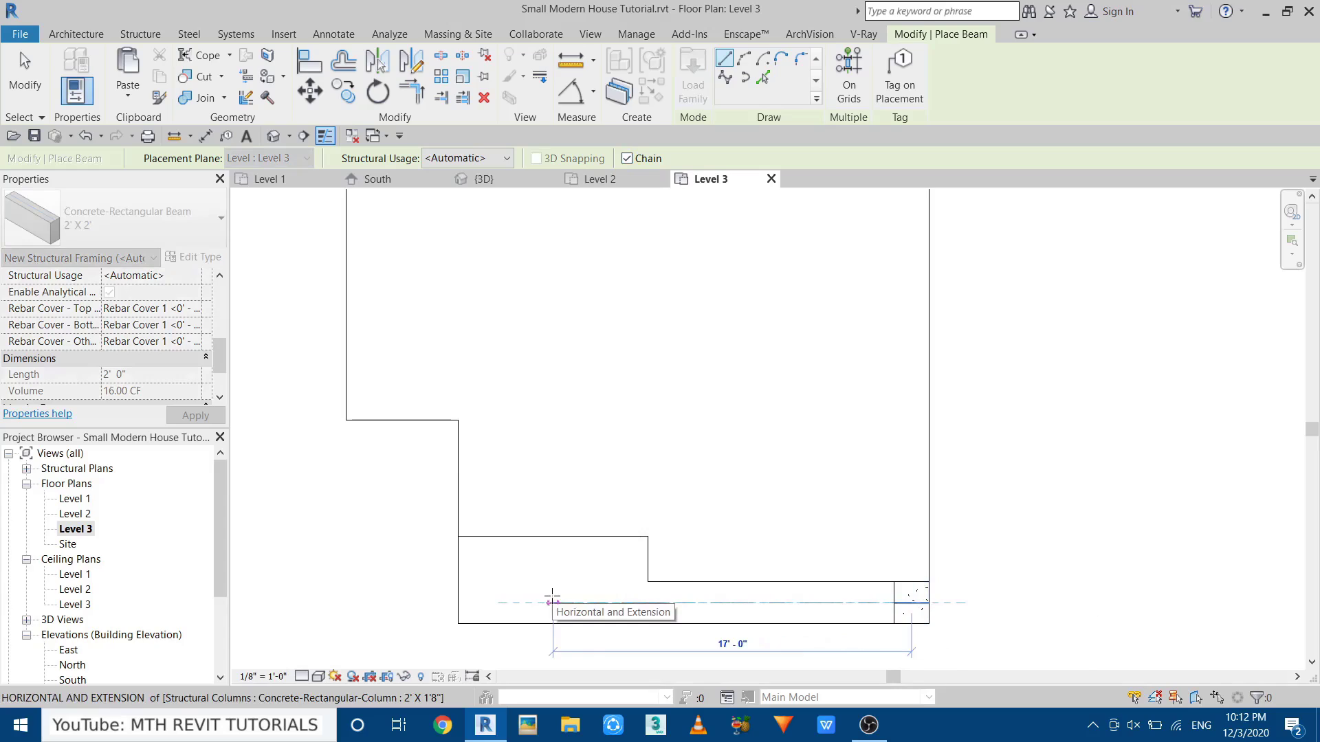
left_click(550, 600)
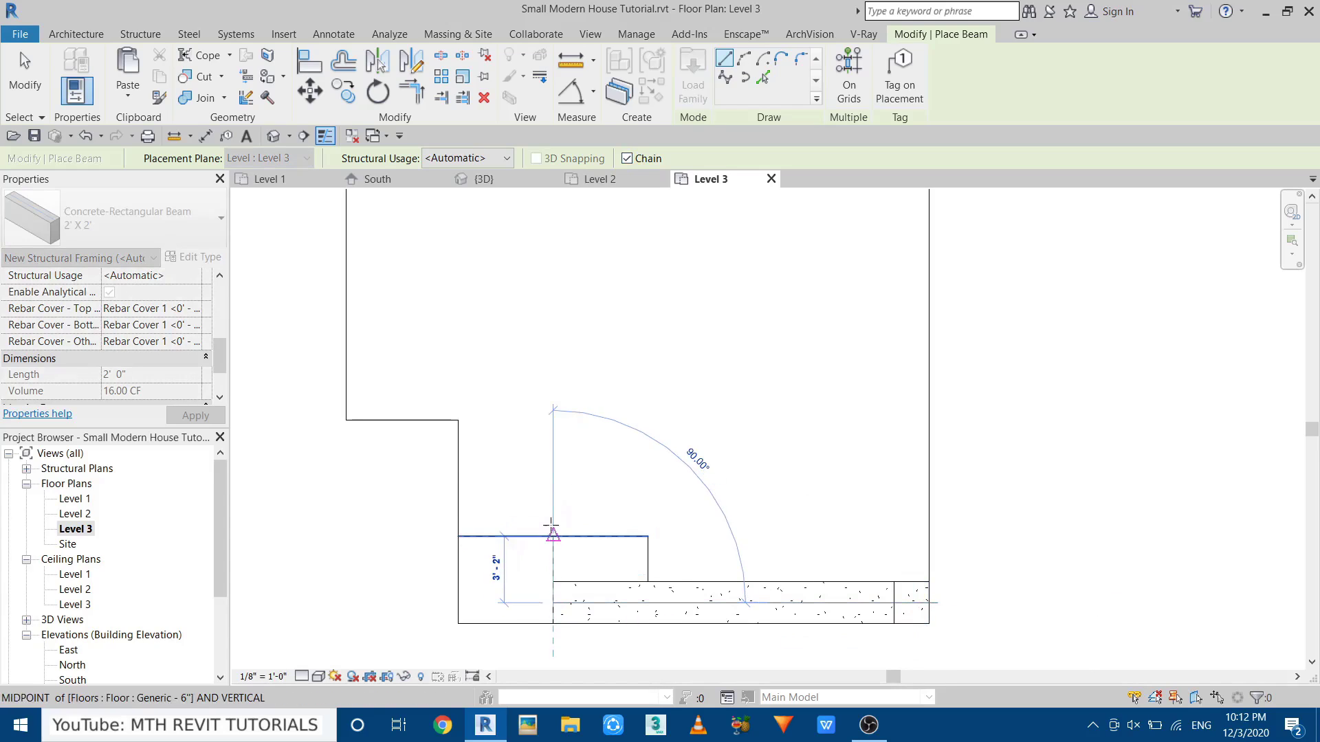
left_click(554, 535)
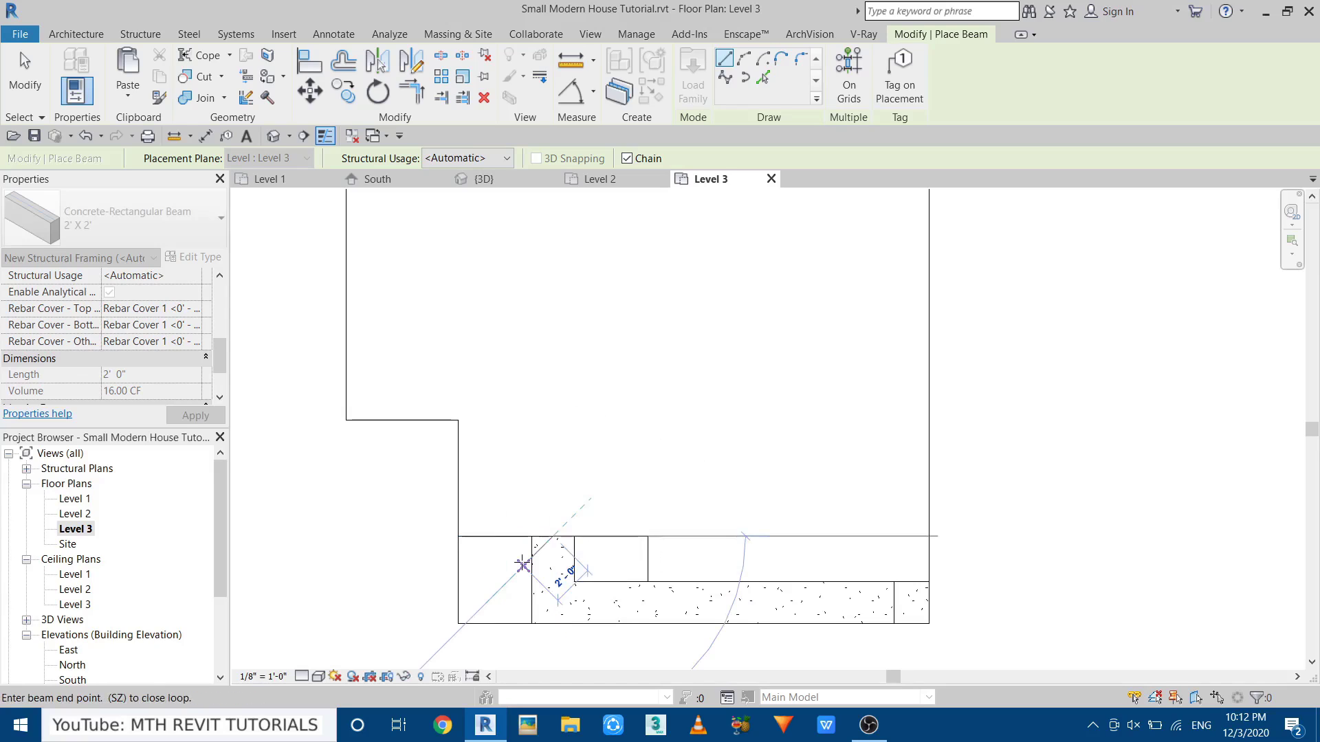
right_click(613, 367)
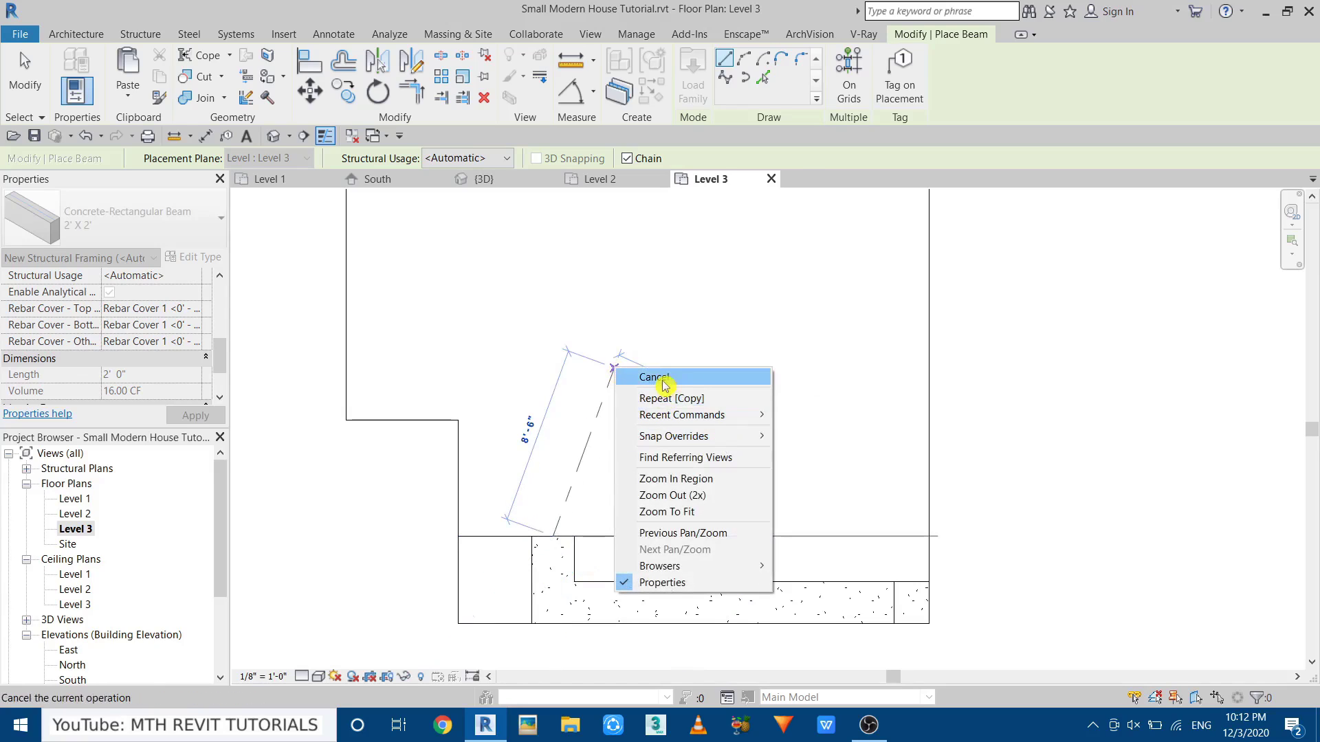
left_click(660, 376)
key("Escape")
scroll(715, 625, "up", 2)
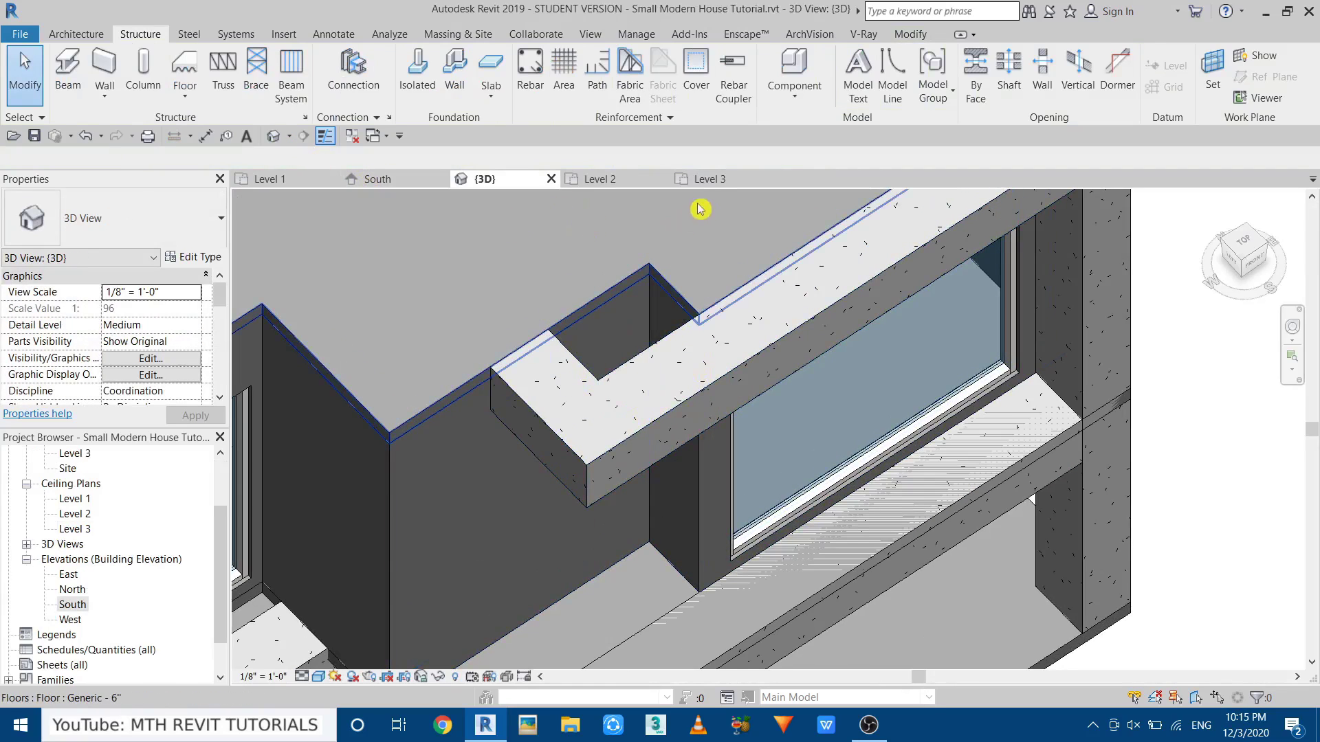
In the Level 3 plan, add an aligned dimension between the short return beam's inner face and the floor's stepped edge.
left_click(715, 180)
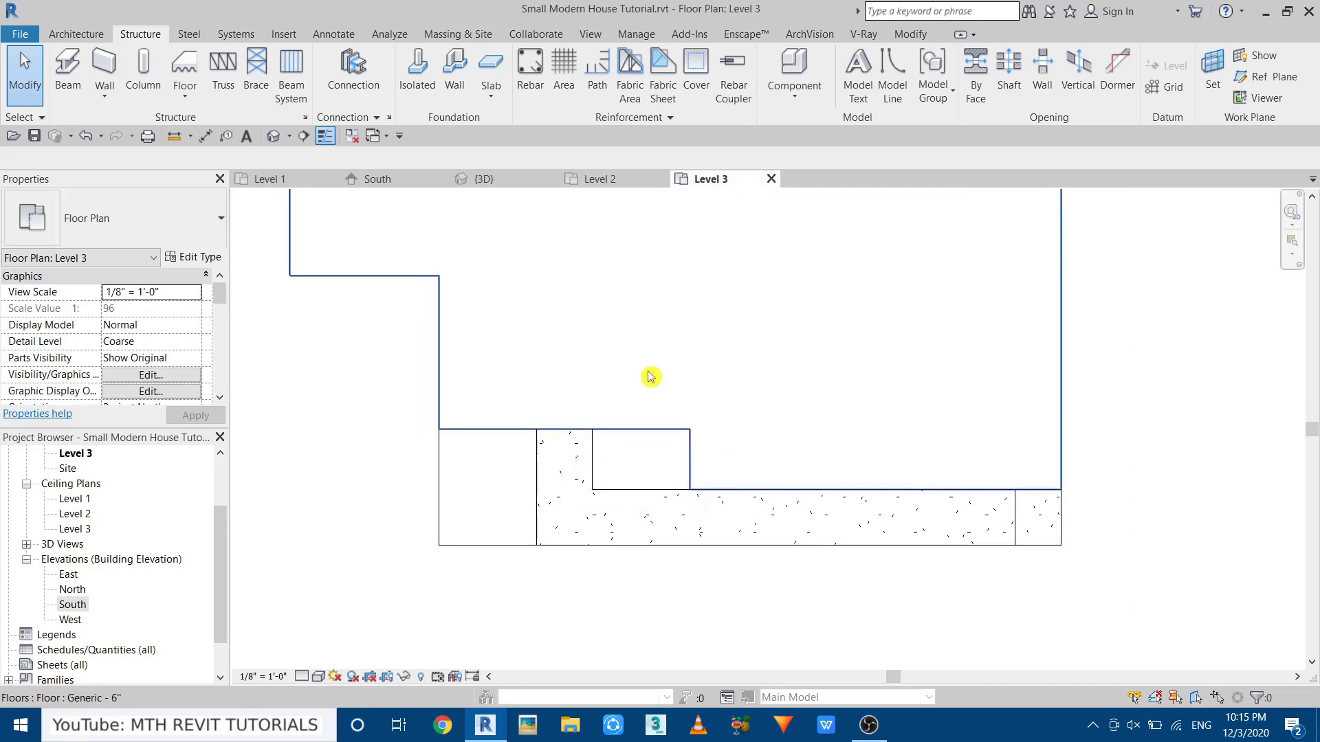
scroll(605, 374, "up", 2)
left_click(205, 136)
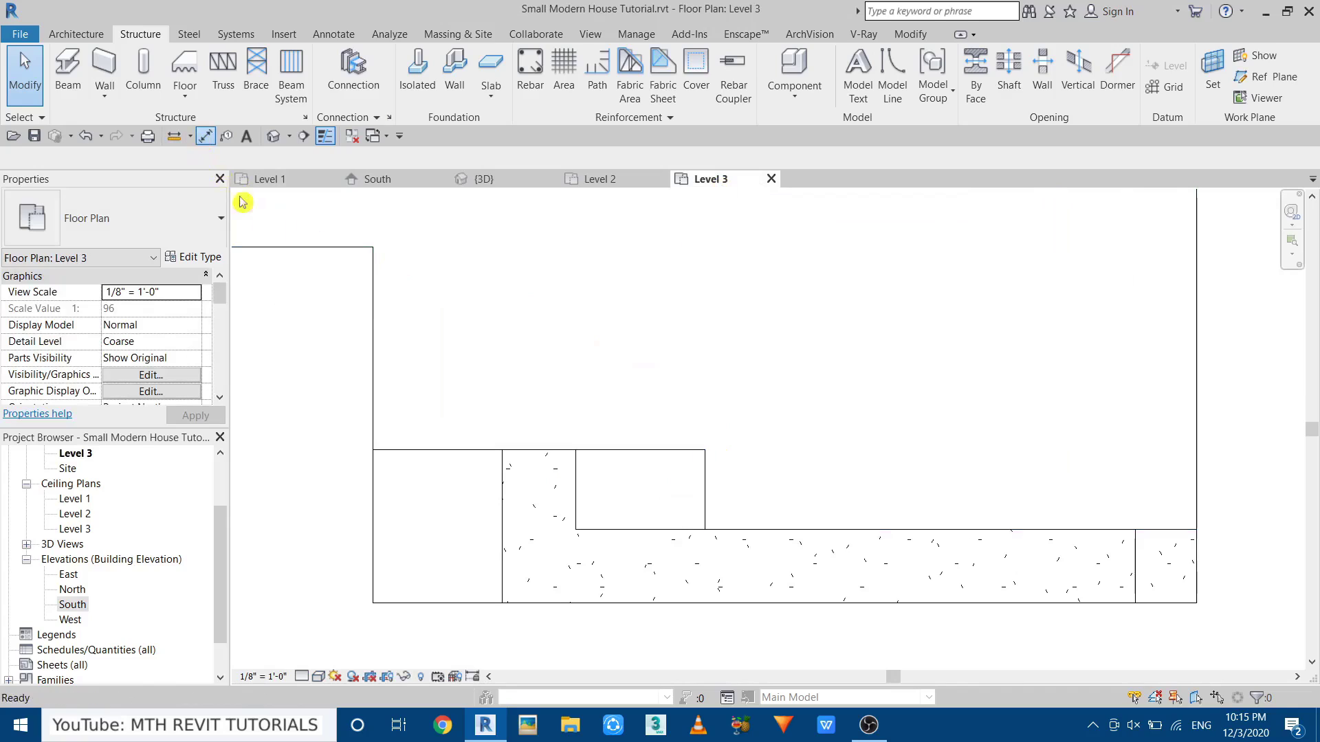
left_click(579, 497)
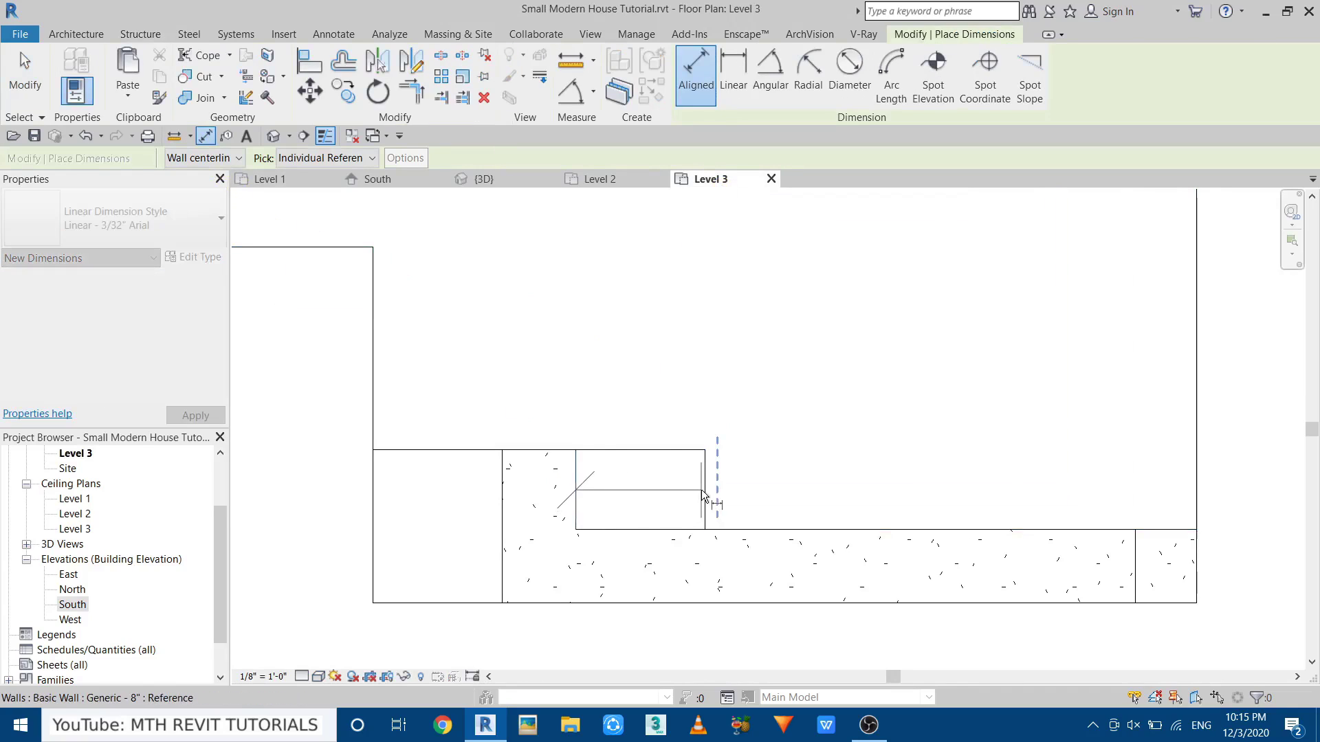
key("Escape")
left_click(576, 491)
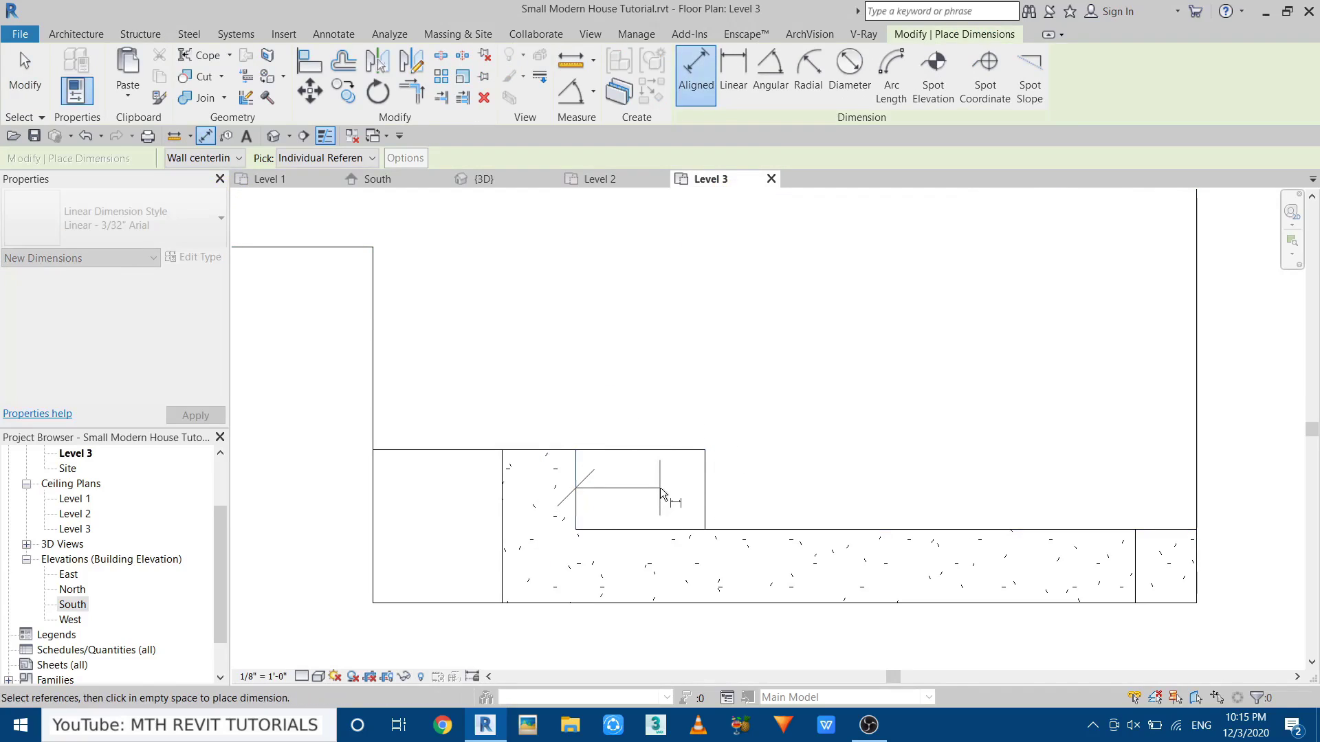
left_click(705, 472)
left_click(706, 395)
Add an aligned dimension between the floor edge and the front beam's inner face, placed outside the short return beam.
left_click(678, 452)
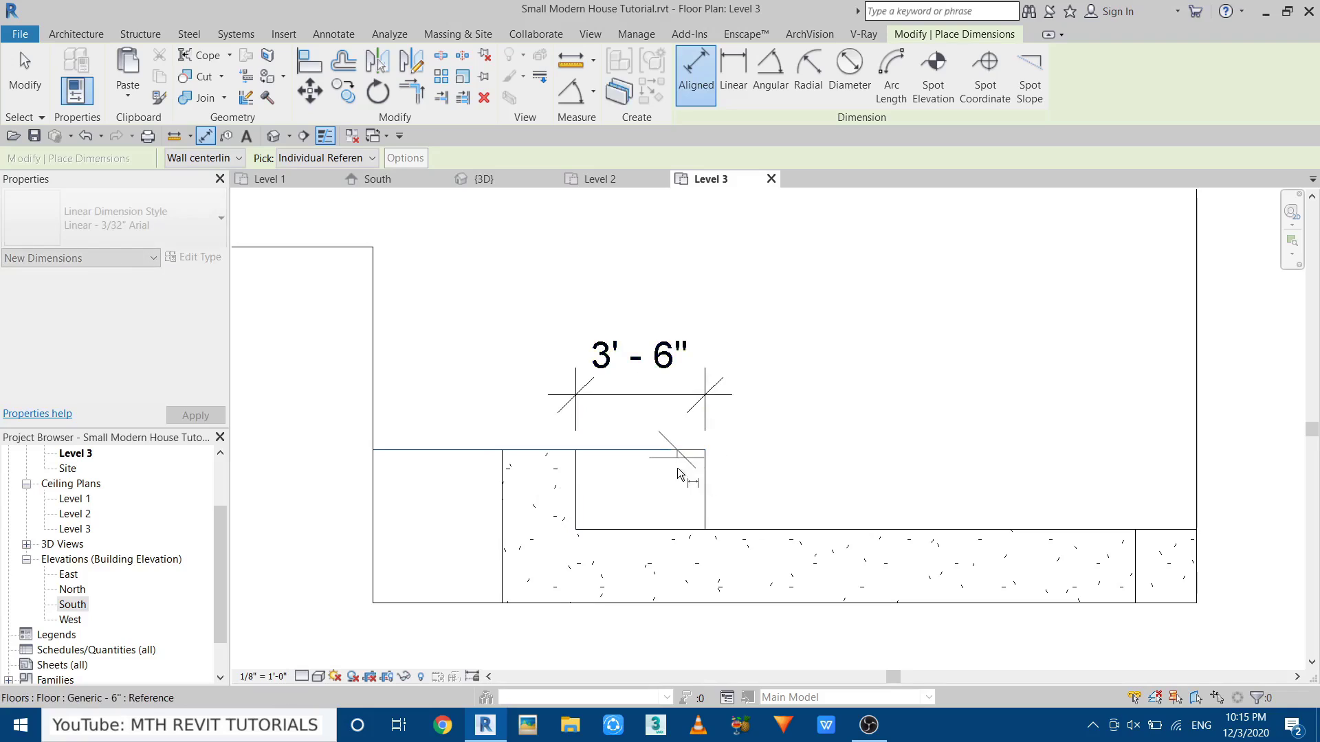
left_click(672, 537)
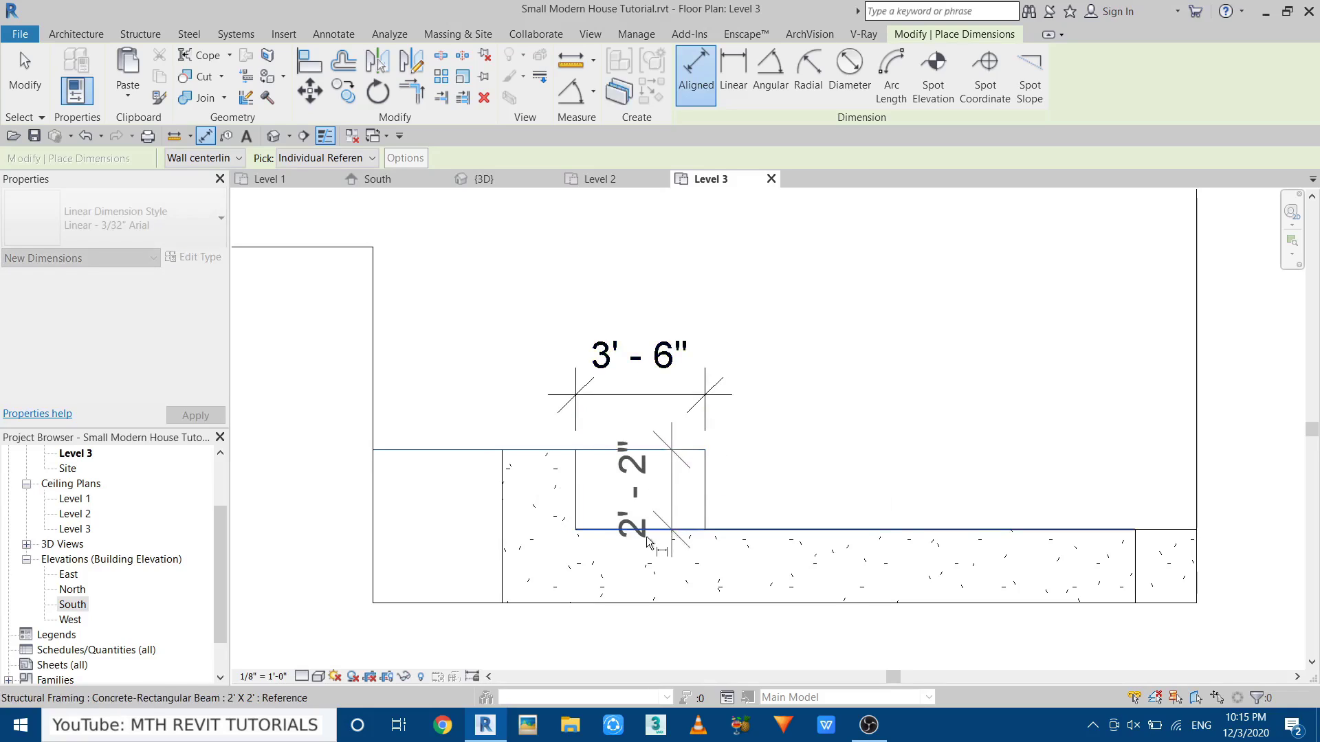
left_click(452, 573)
key("Escape")
key("Escape")
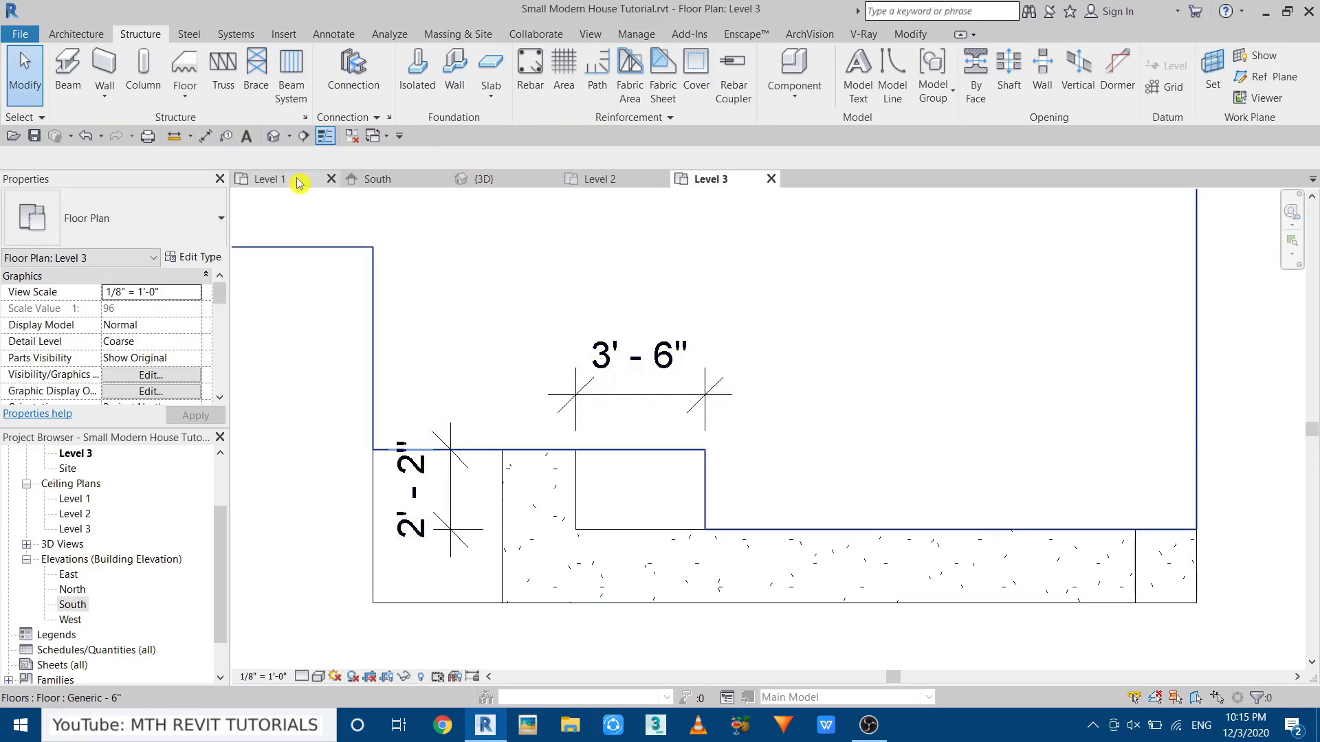
Duplicate the 2' X 1'8" Concrete-Rectangular-Column type under the name 3'-6" X 2'-2".
left_click(144, 79)
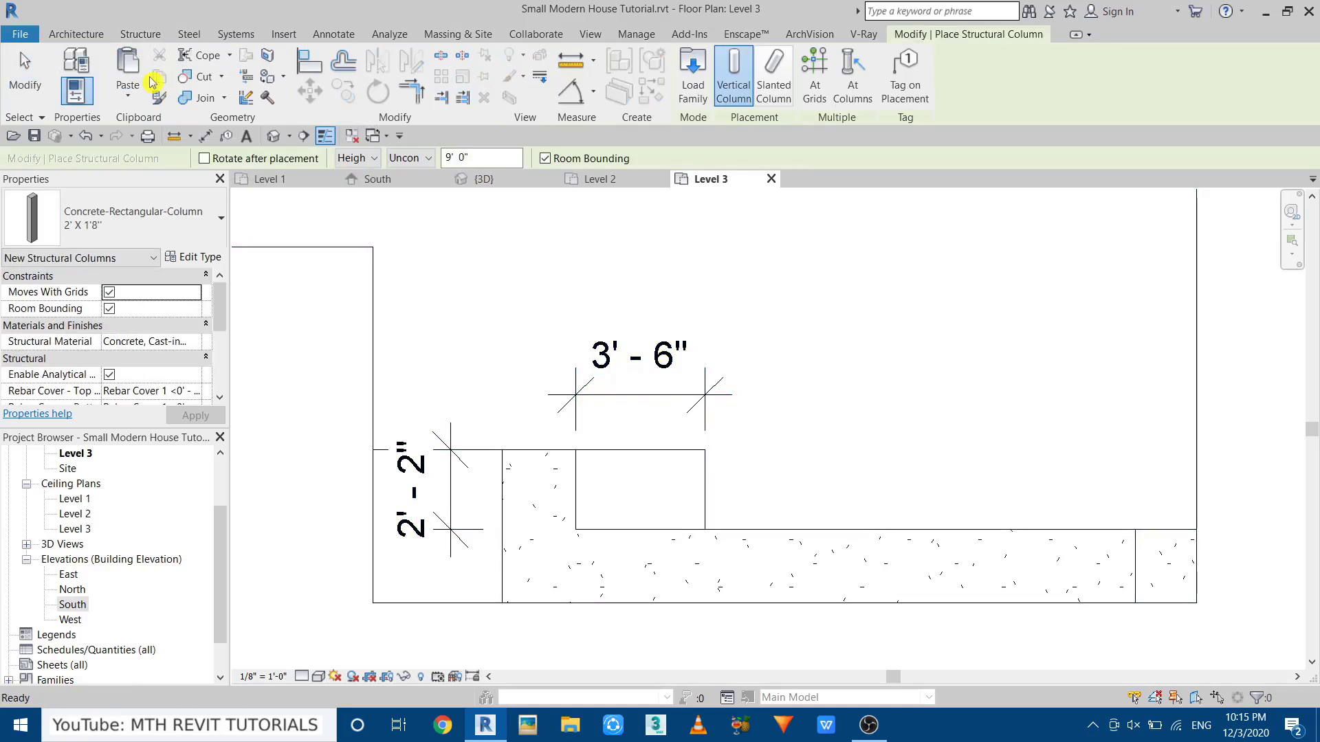
left_click(185, 264)
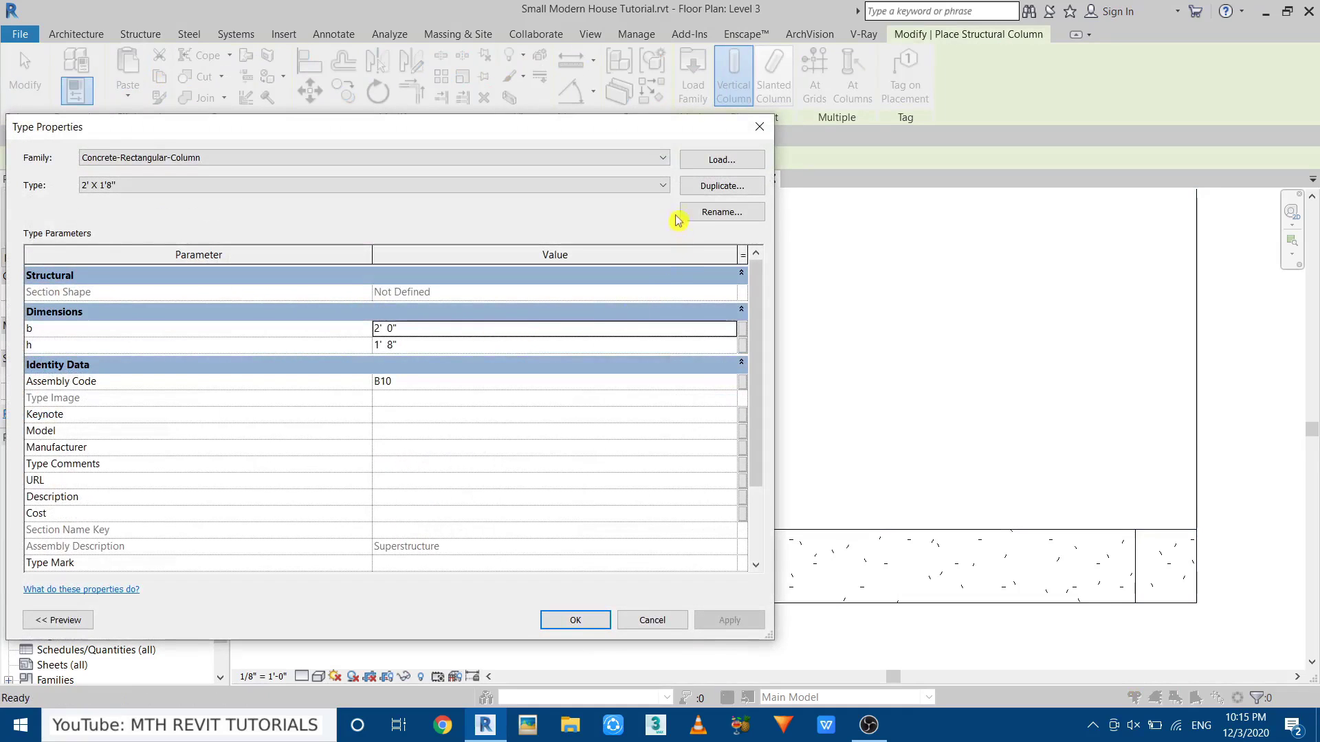
left_click(698, 185)
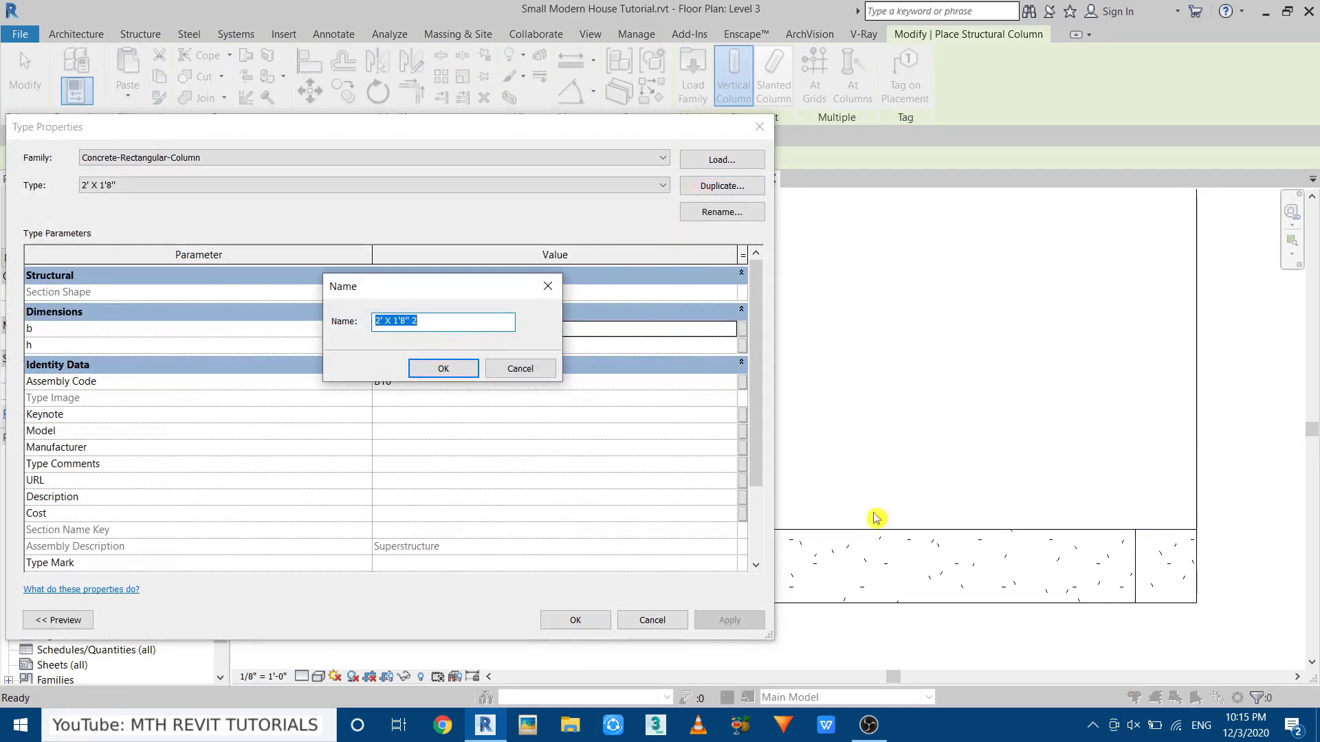
left_click(548, 286)
left_click_drag(339, 129, 462, 129)
left_click(851, 182)
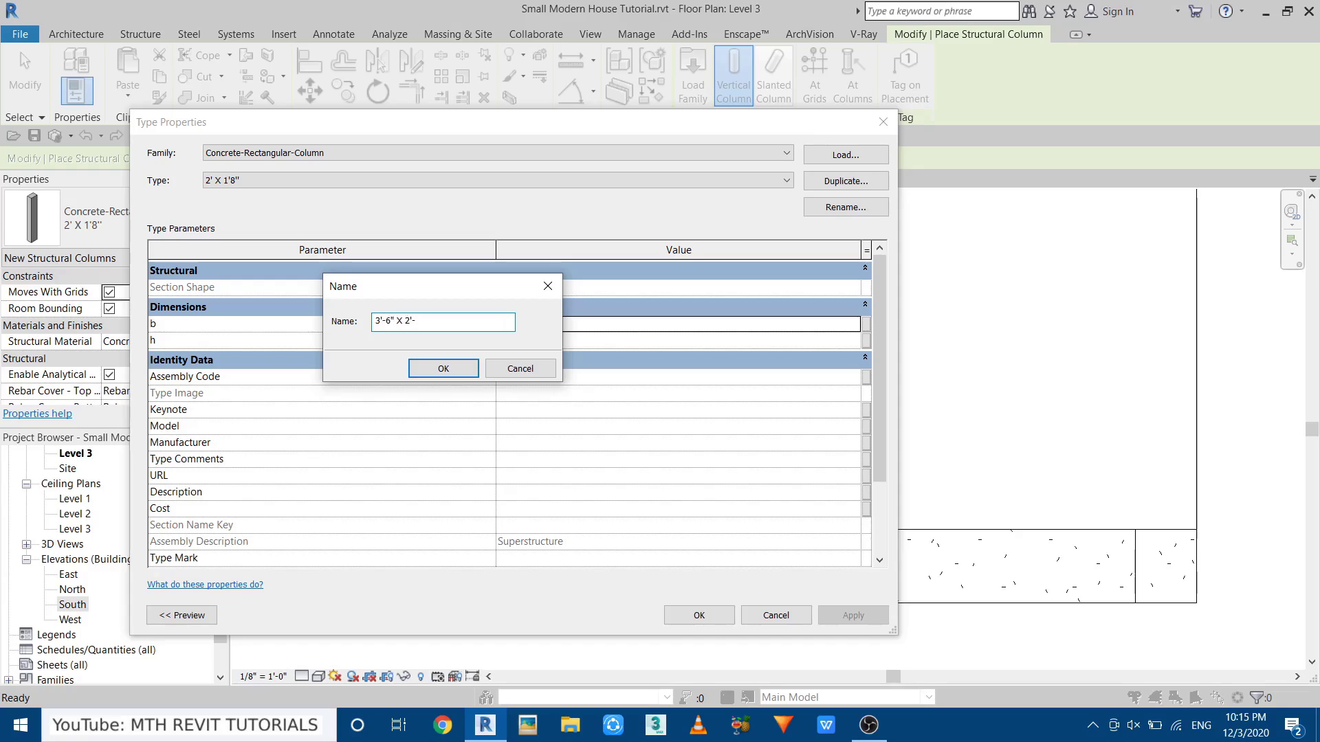
left_click(438, 371)
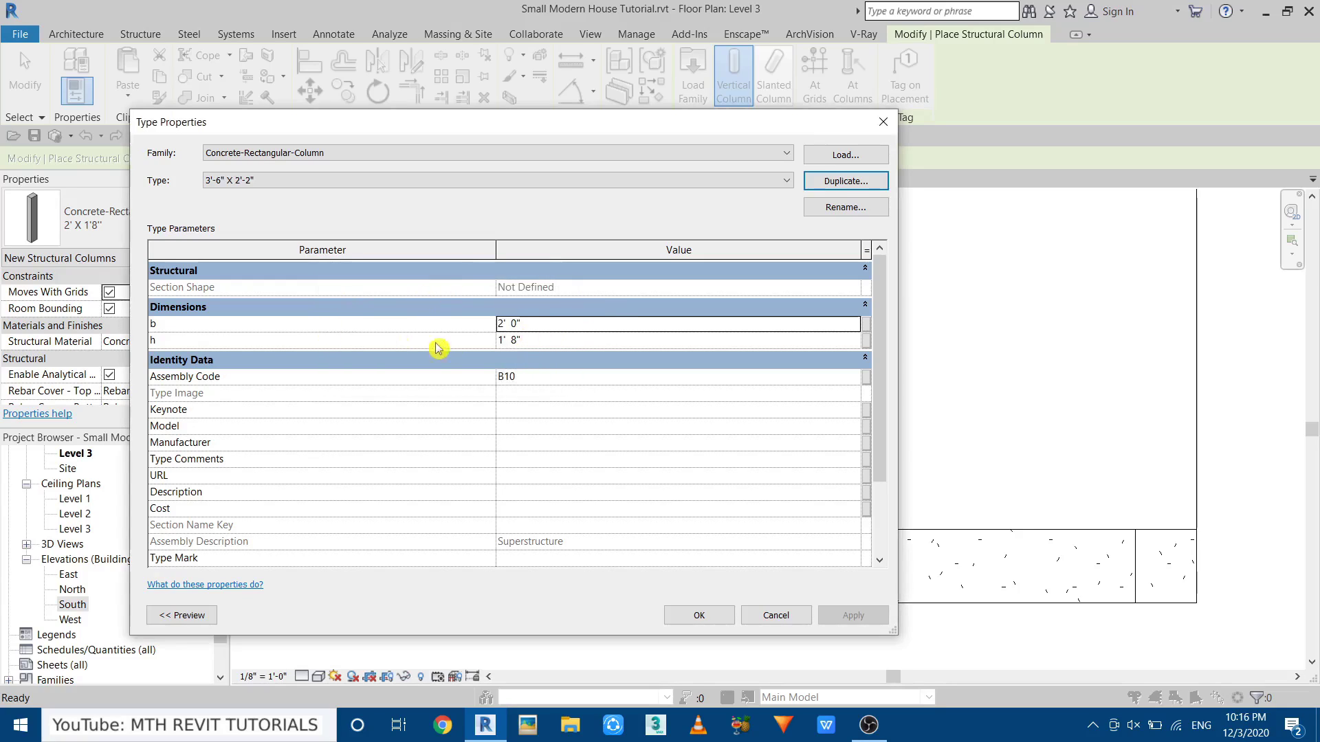
Set the new column type's b to 3' 6" and its h to match the type name.
left_click(548, 326)
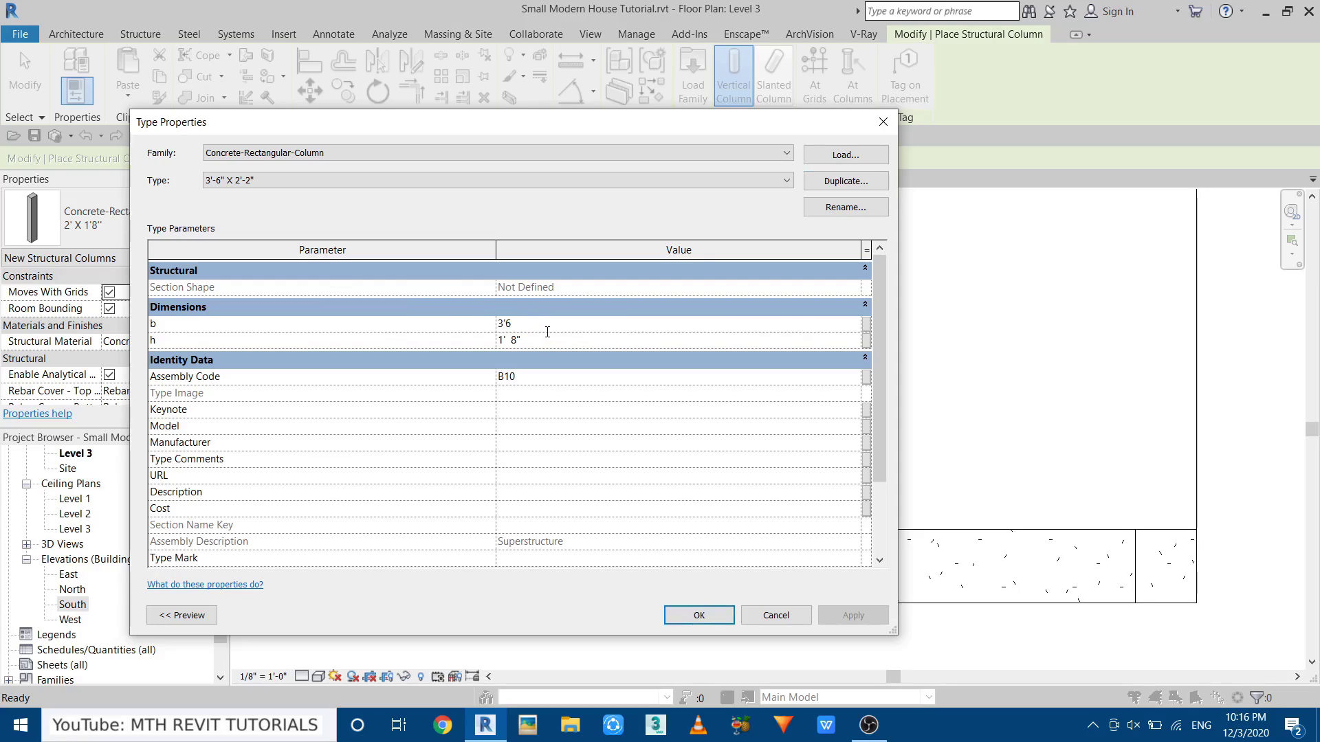
left_click(548, 339)
left_click(674, 618)
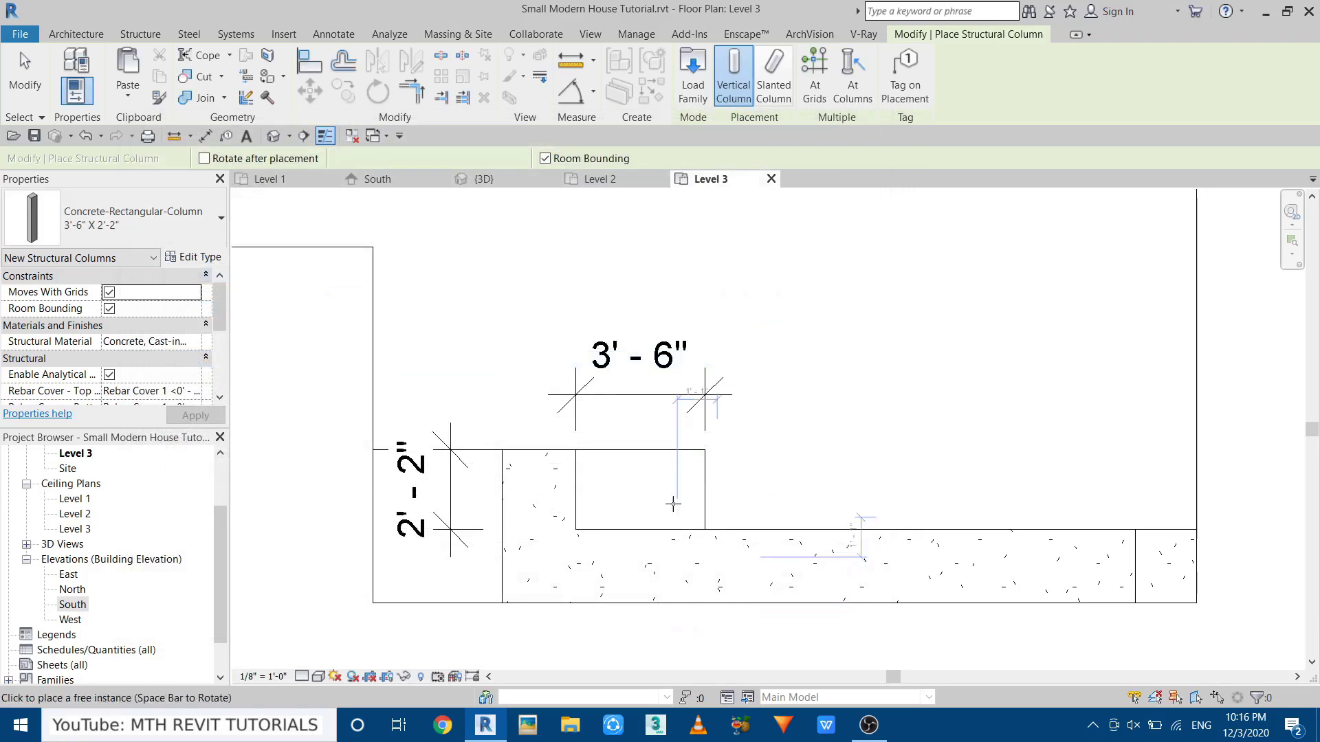
scroll(648, 480, "down", 2)
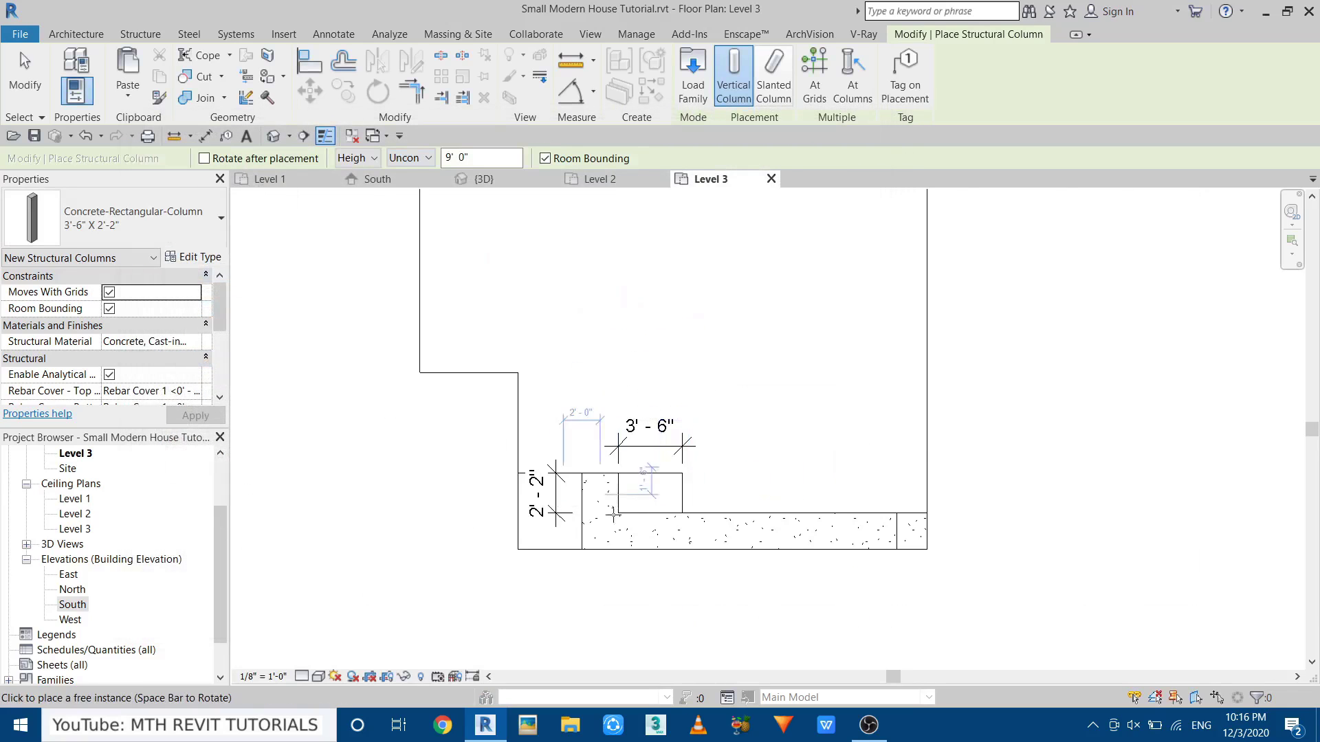
scroll(623, 489, "up", 2)
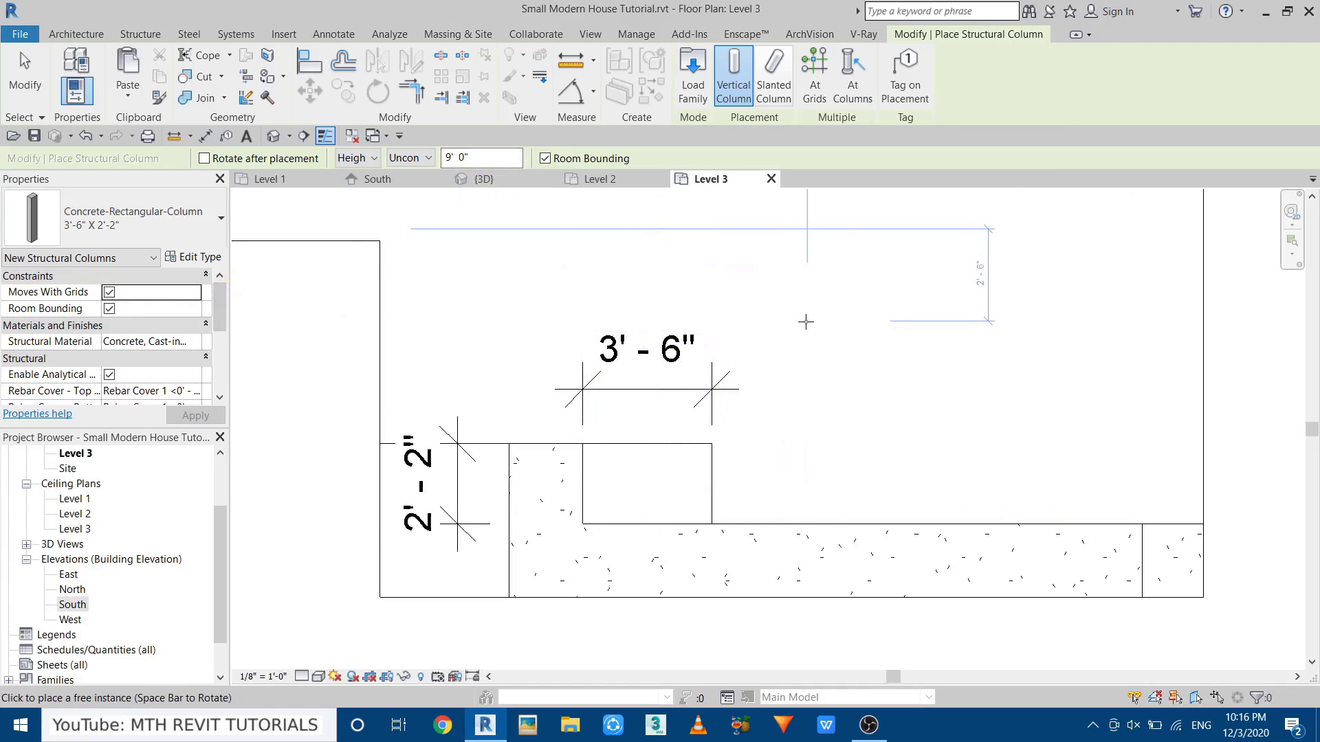
right_click(804, 323)
left_click(825, 332)
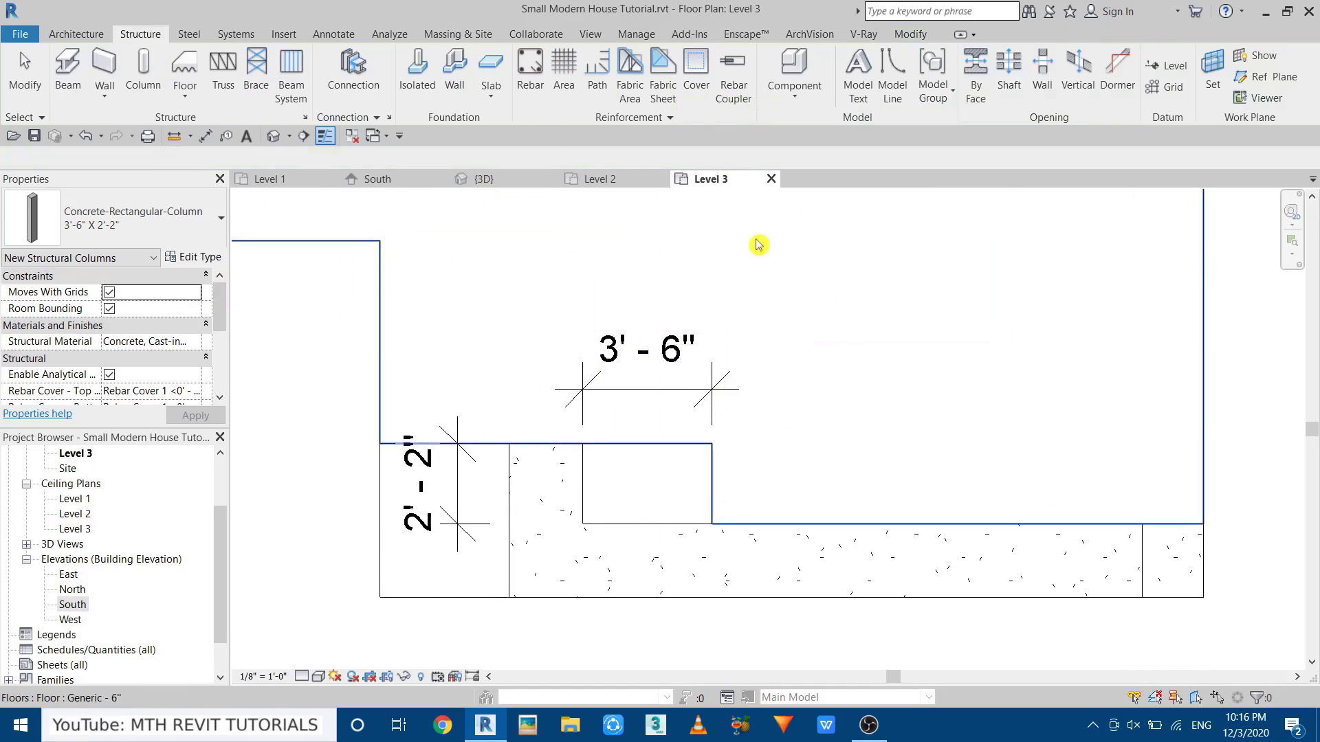
In the Level 2 plan, place a 3'-6" X 2'-2" structural column in the front wall's stepped recess, against the front beam's inner edge.
left_click(619, 181)
middle_click_drag(496, 479, 648, 486)
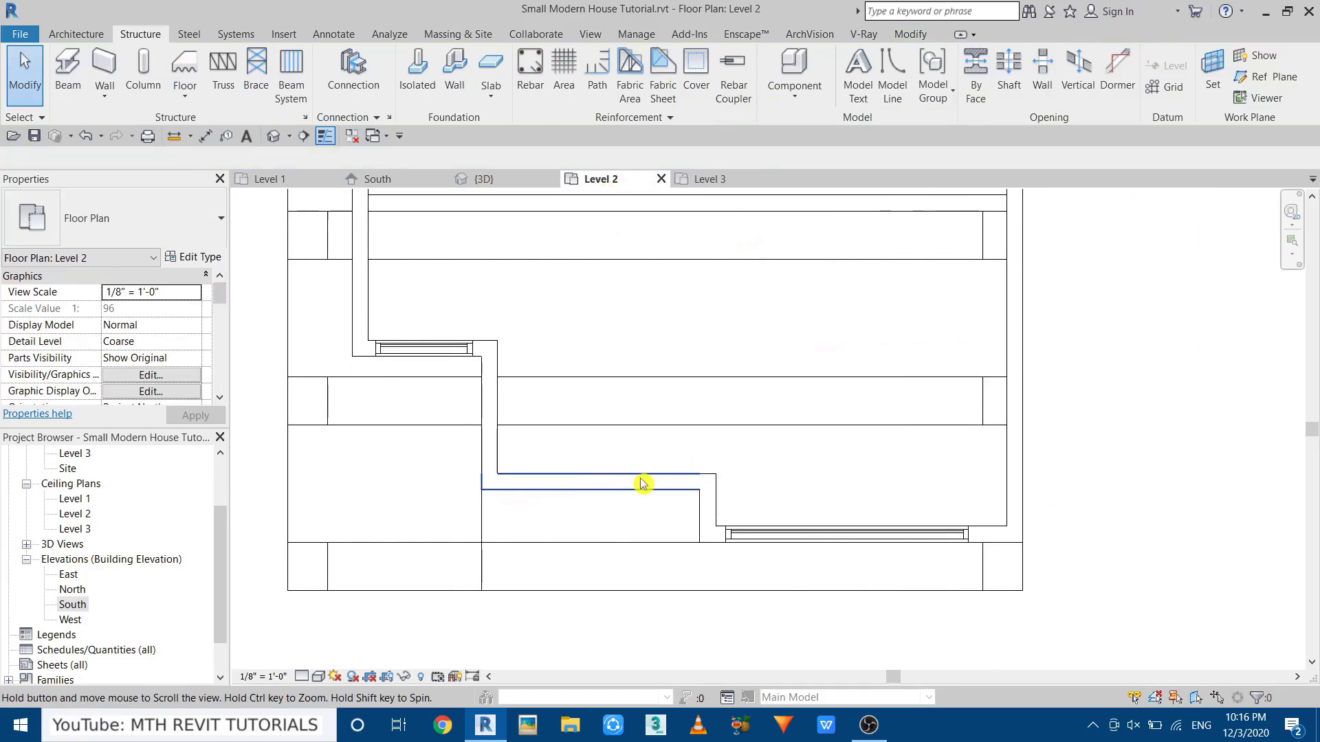
left_click(143, 74)
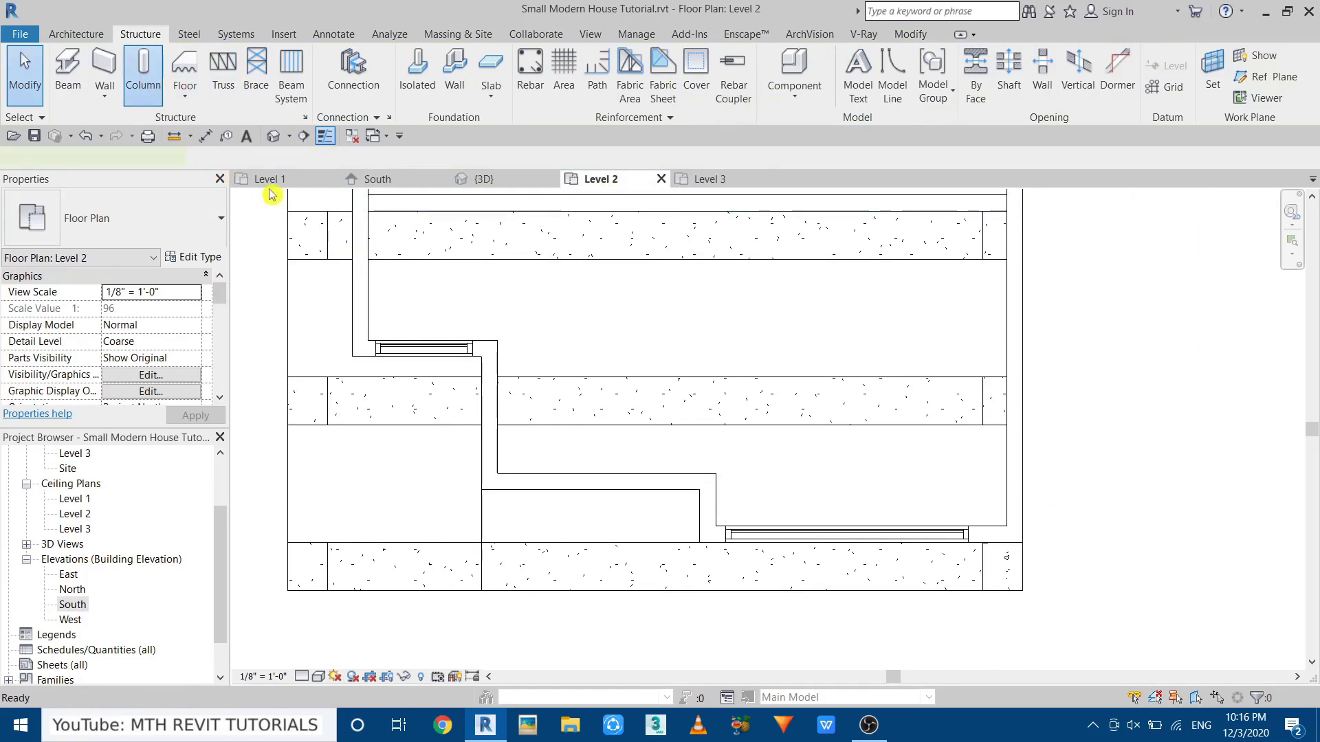
scroll(662, 509, "up", 2)
left_click(667, 514)
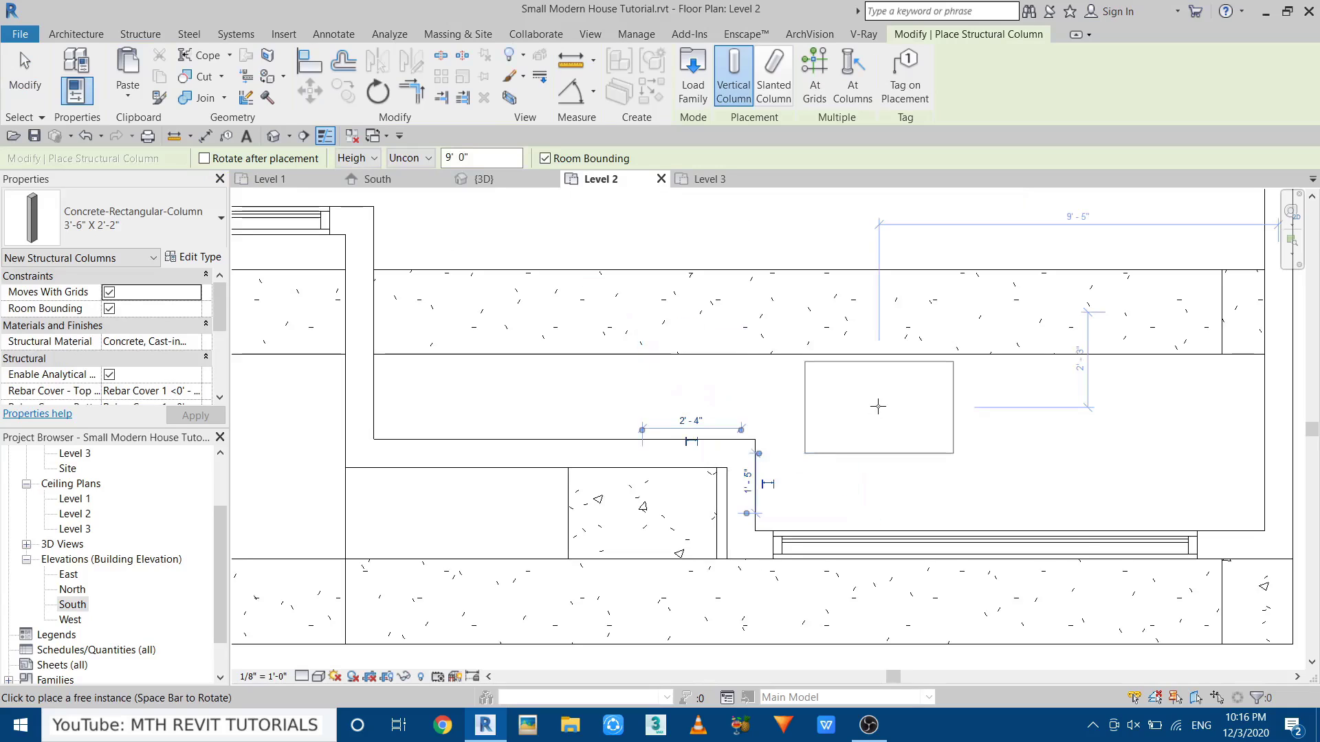
right_click(879, 406)
left_click(904, 416)
right_click(905, 417)
left_click(920, 424)
Align the new column's side face with the outer face of the short stepped wall beside it.
scroll(666, 471, "up", 2)
key("a")
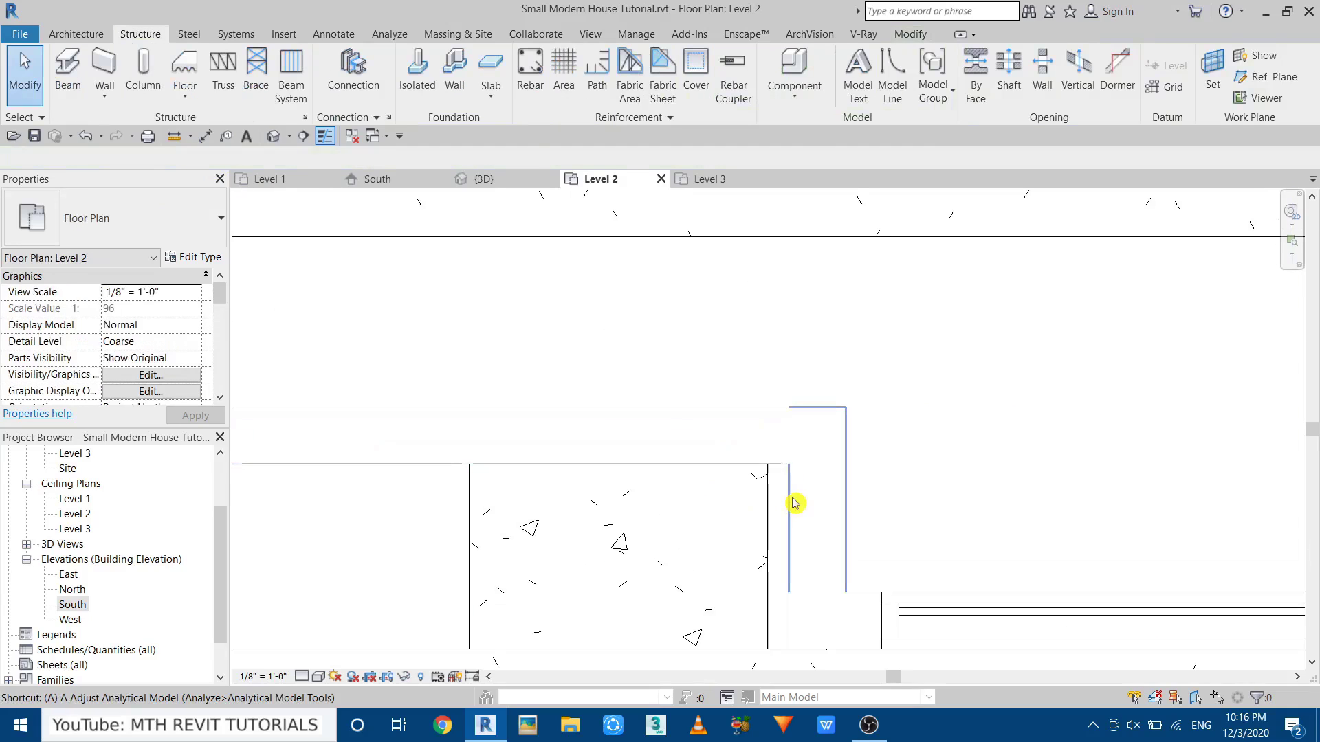
key("l")
left_click(791, 498)
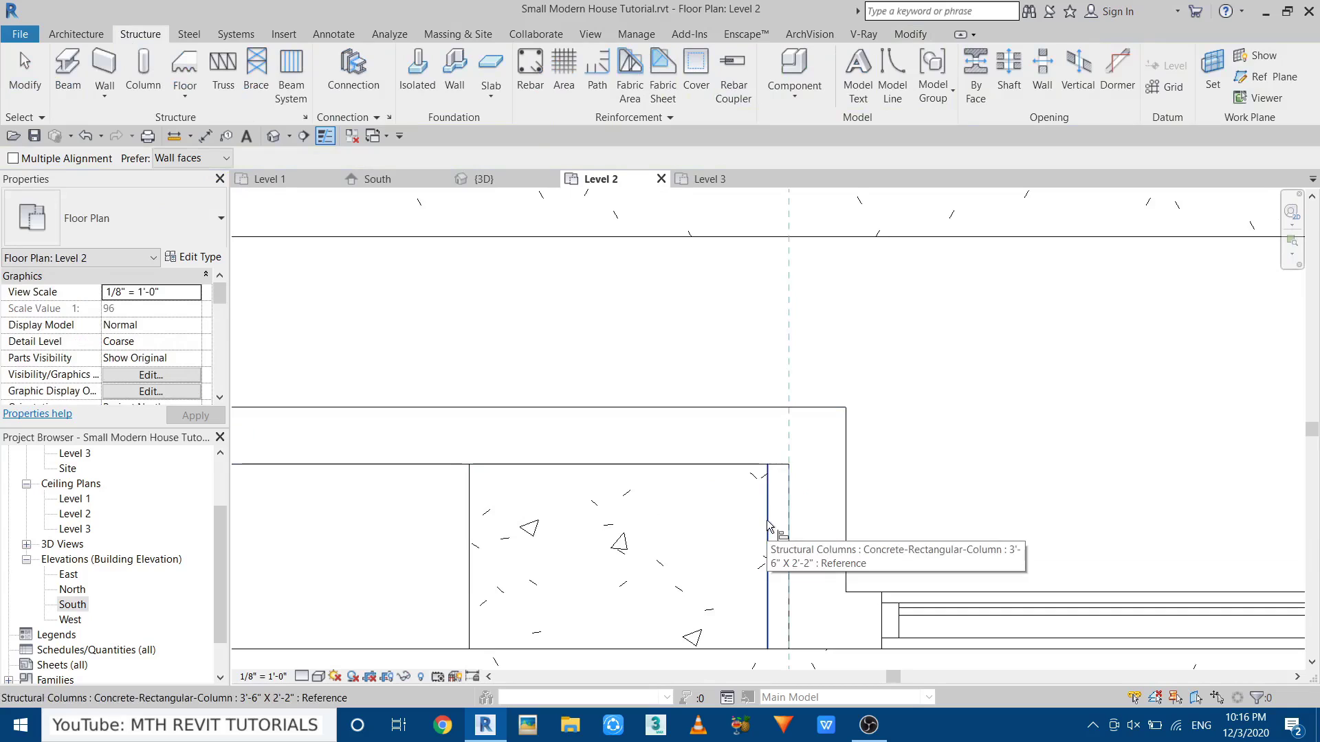
key("Escape")
key("Escape")
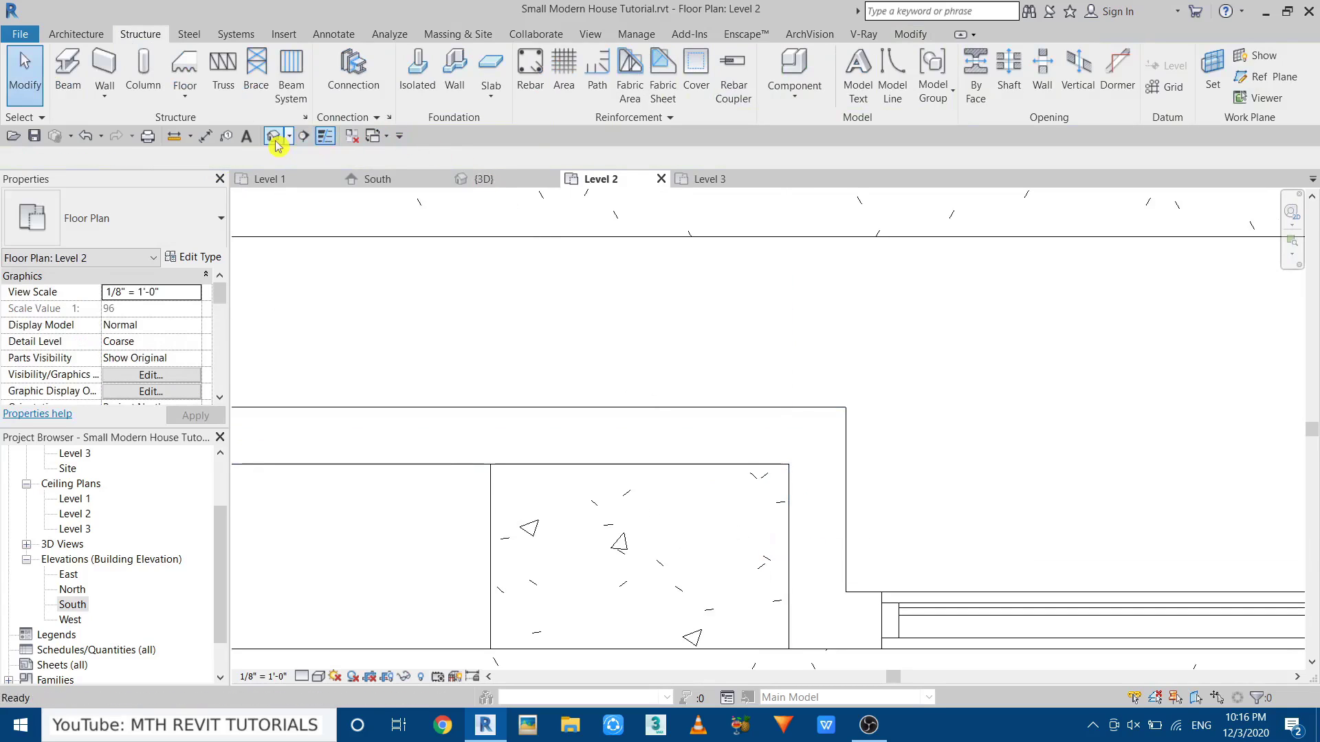
In the 3D view, set the 3'-6" X 2'-2" column's top level to Level 3 and open its top offset for editing.
left_click(273, 136)
middle_click_drag(545, 427, 712, 468, "shift")
scroll(672, 423, "up", 2)
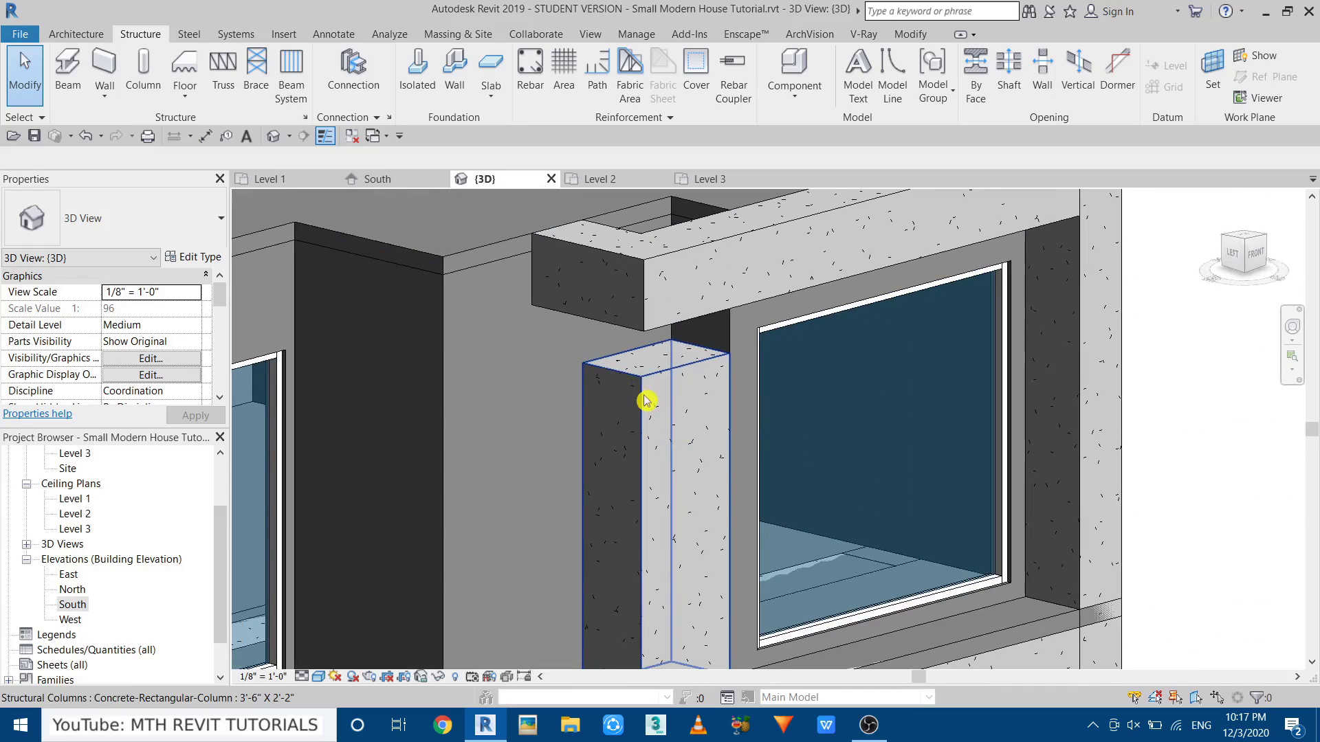
left_click(678, 387)
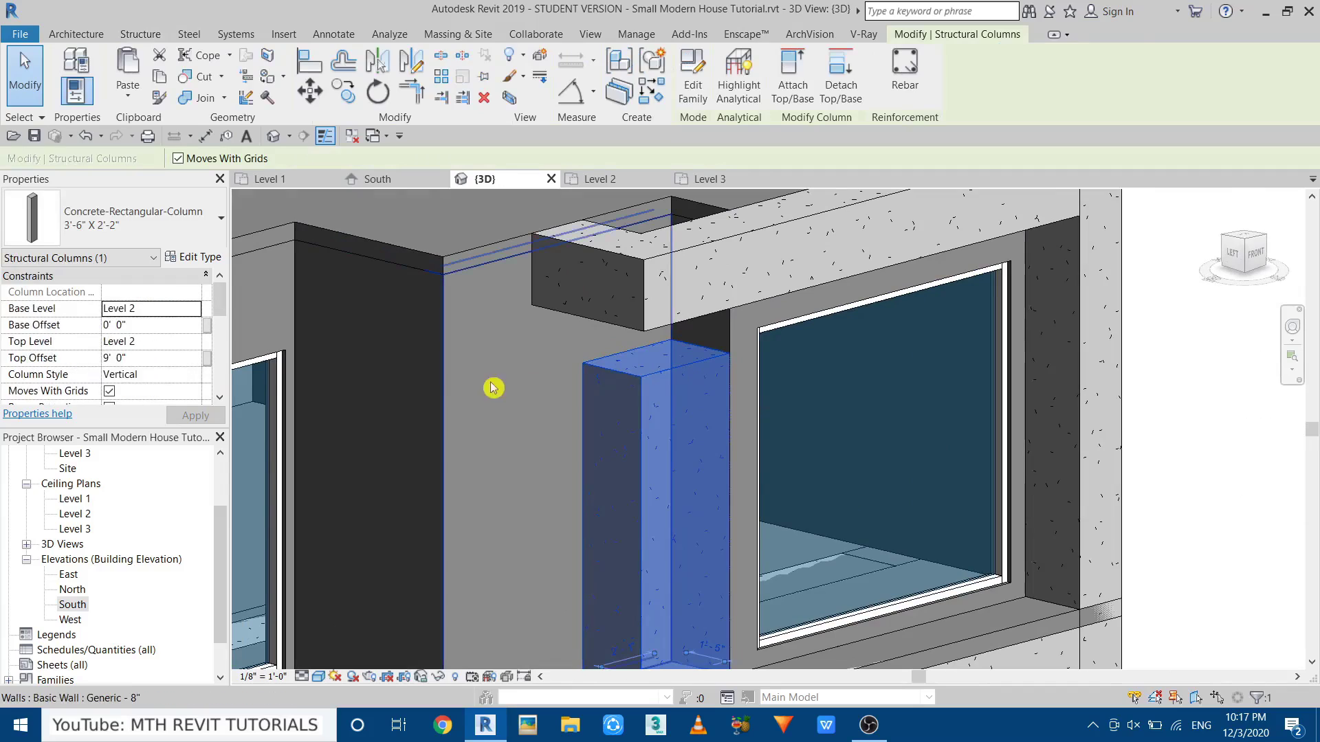
left_click(194, 343)
left_click(133, 389)
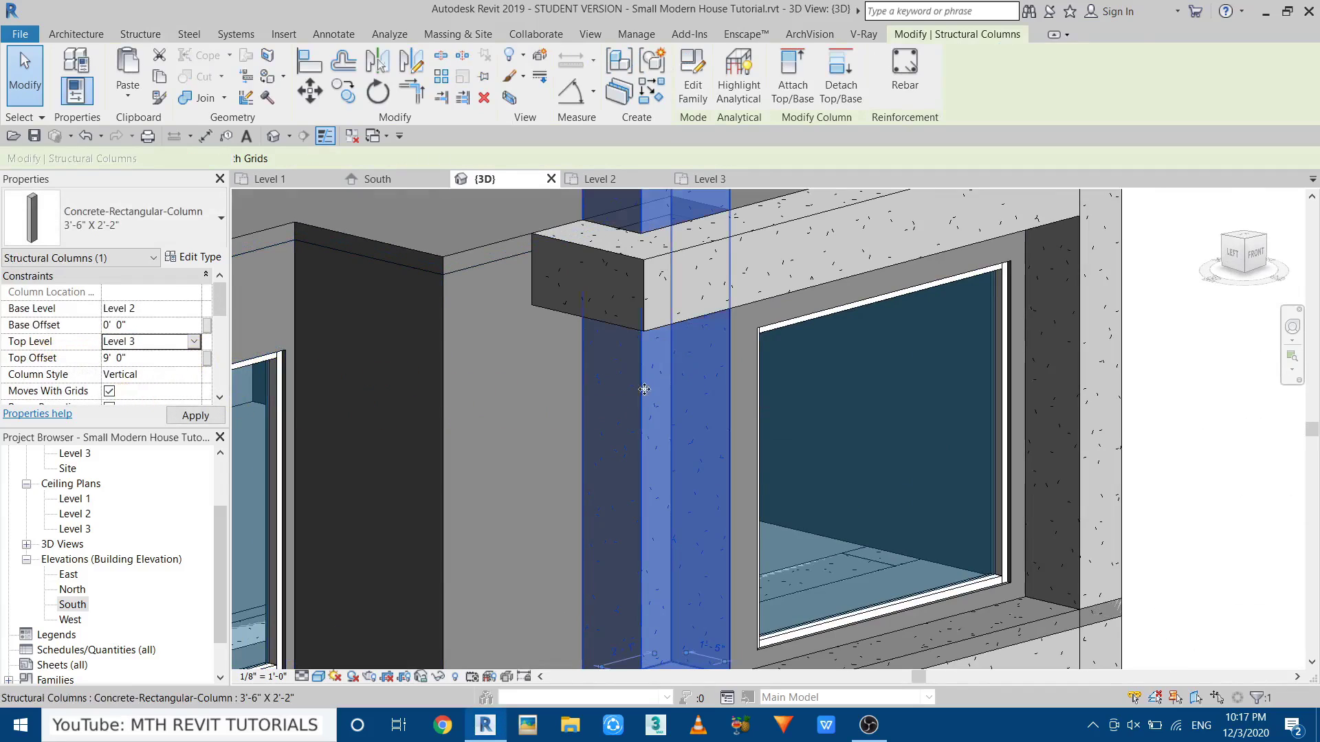
scroll(608, 464, "down", 2)
middle_click_drag(569, 437, 611, 620)
scroll(748, 320, "up", 2)
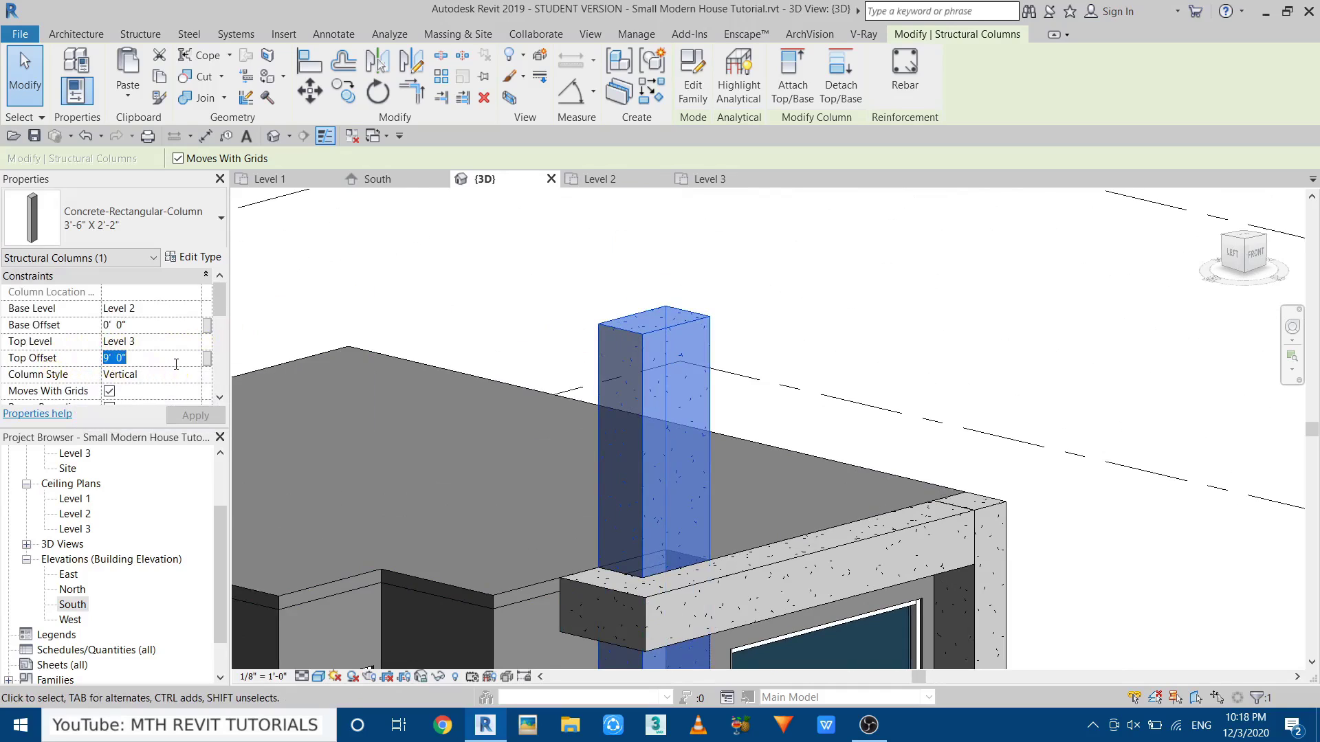
left_click(789, 319)
Set the work plane by picking the front face of the lower 2' X 2' beam at the house's front.
scroll(768, 321, "down", 2)
middle_click_drag(674, 448, 696, 285)
middle_click_drag(677, 501, 514, 657, "shift")
scroll(521, 510, "up", 2)
scroll(583, 491, "up", 1)
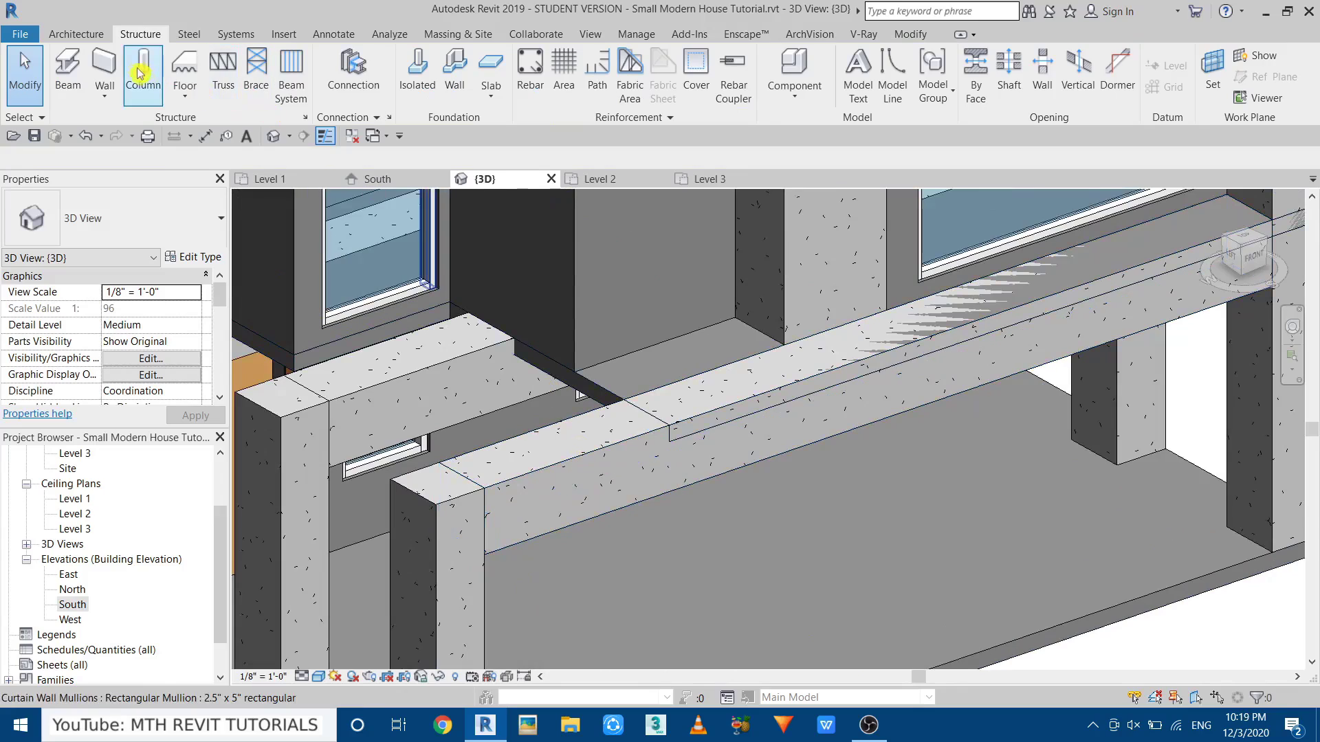
left_click(92, 38)
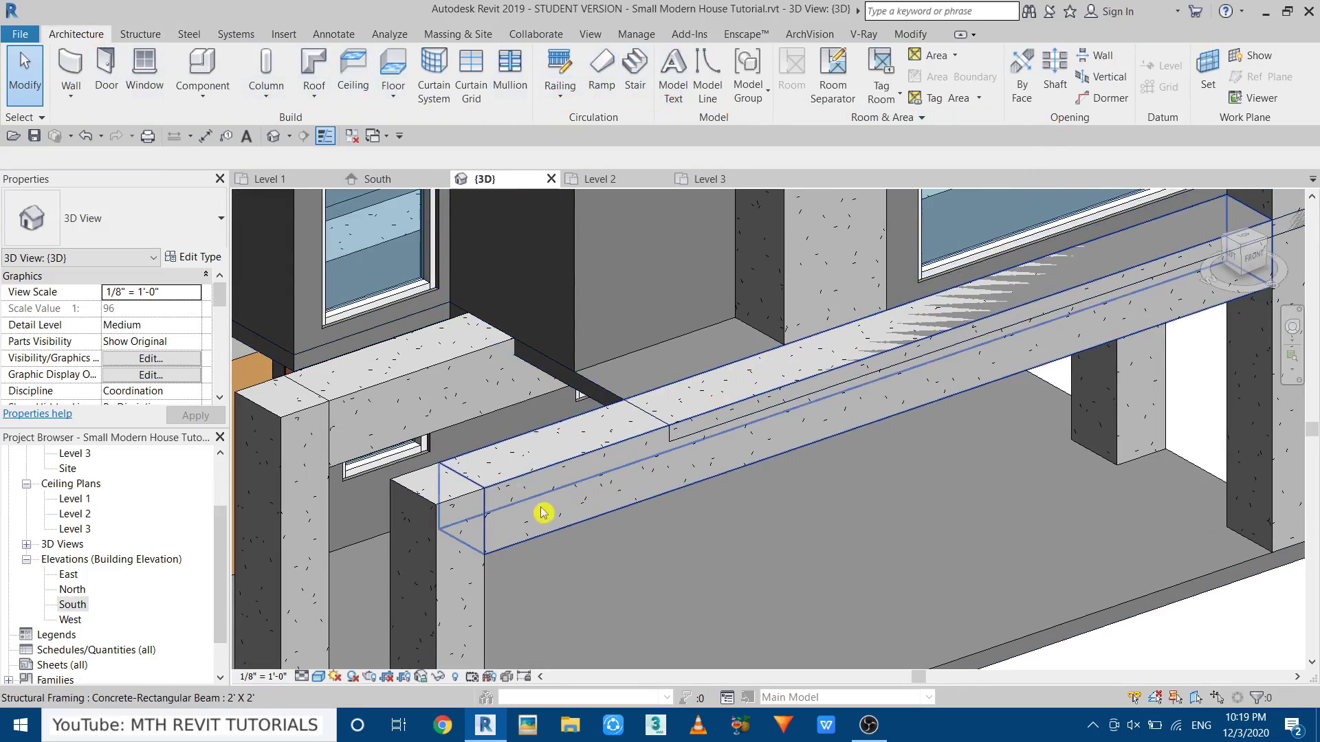
left_click(1207, 88)
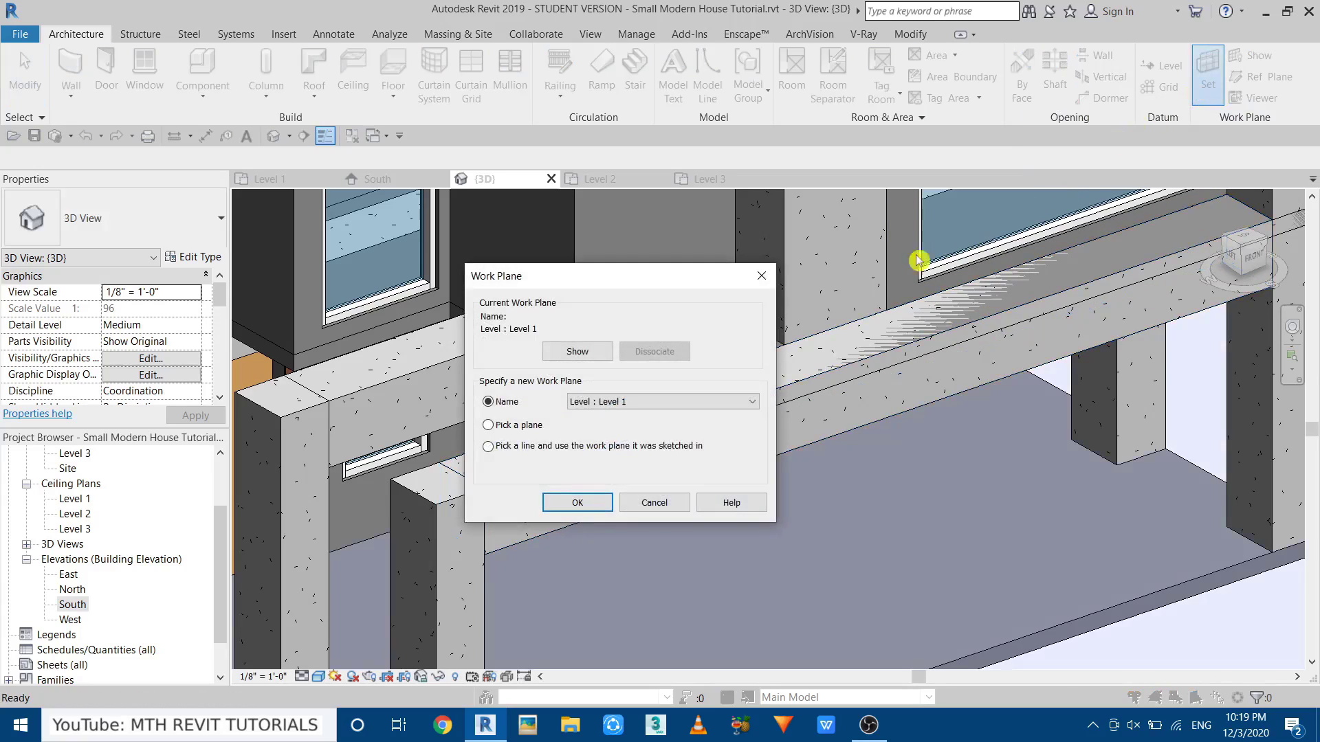
left_click(576, 503)
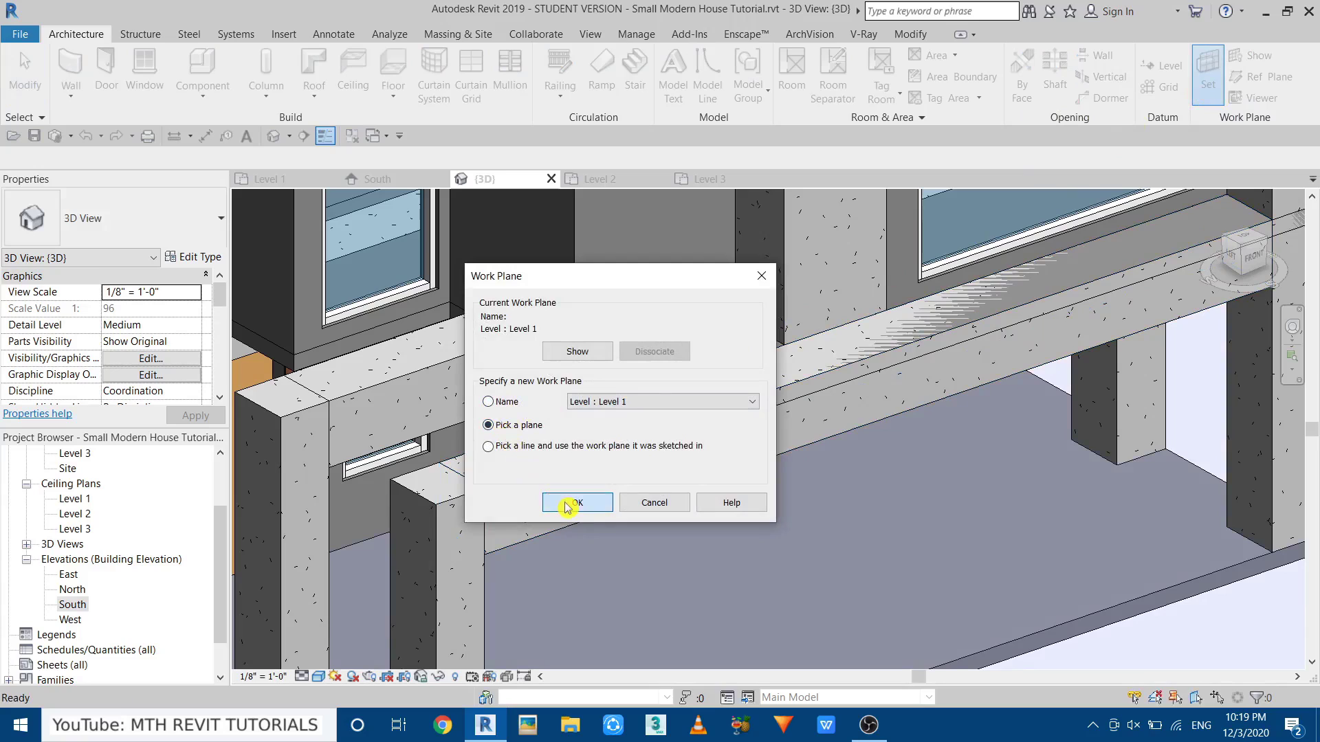
scroll(522, 506, "up", 5)
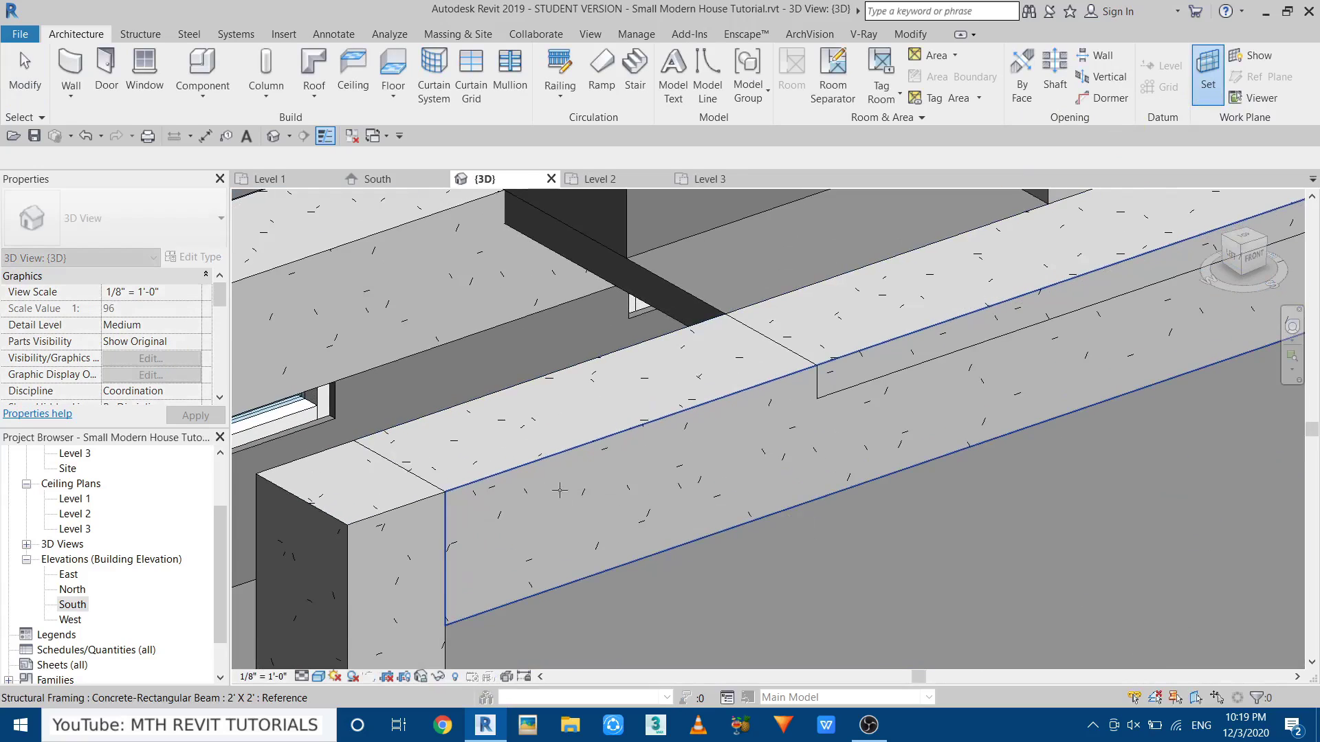
left_click(559, 490)
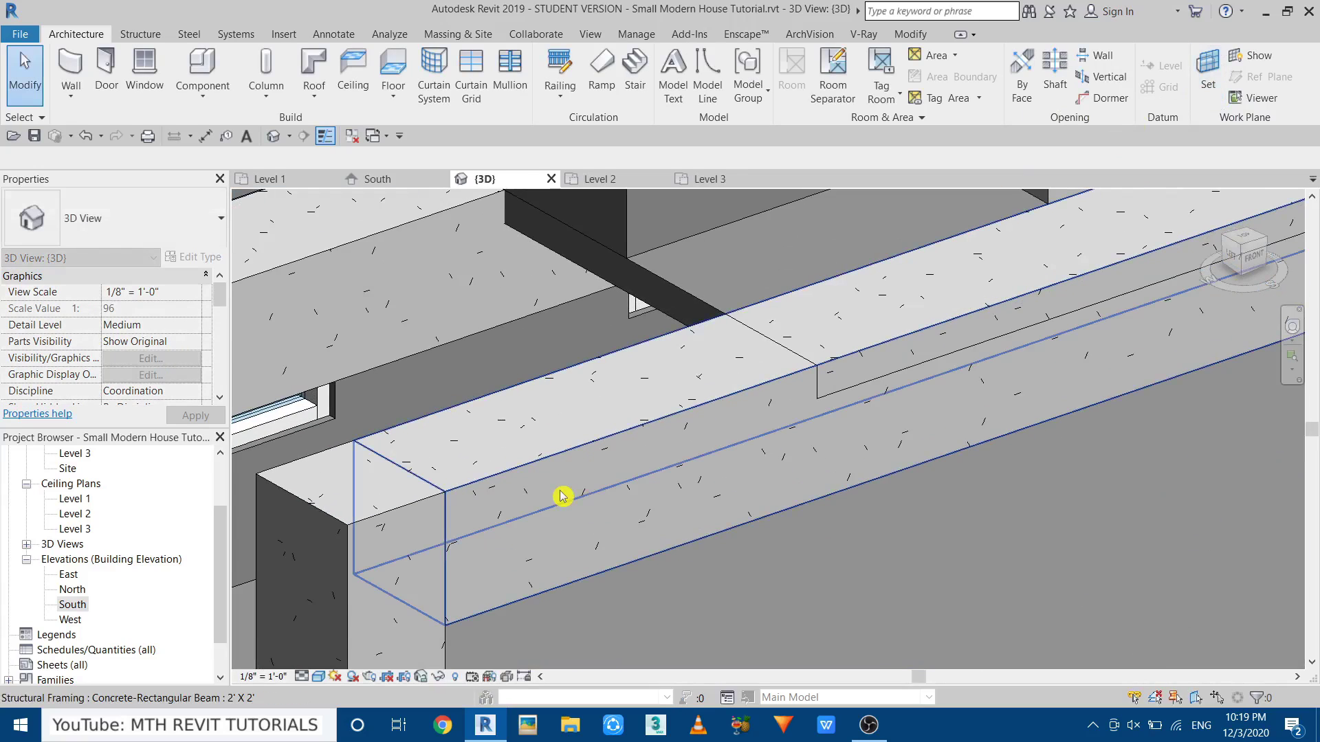
Place model text reading 201 on the lower front beam's face, near its free end by the corner column.
left_click(673, 86)
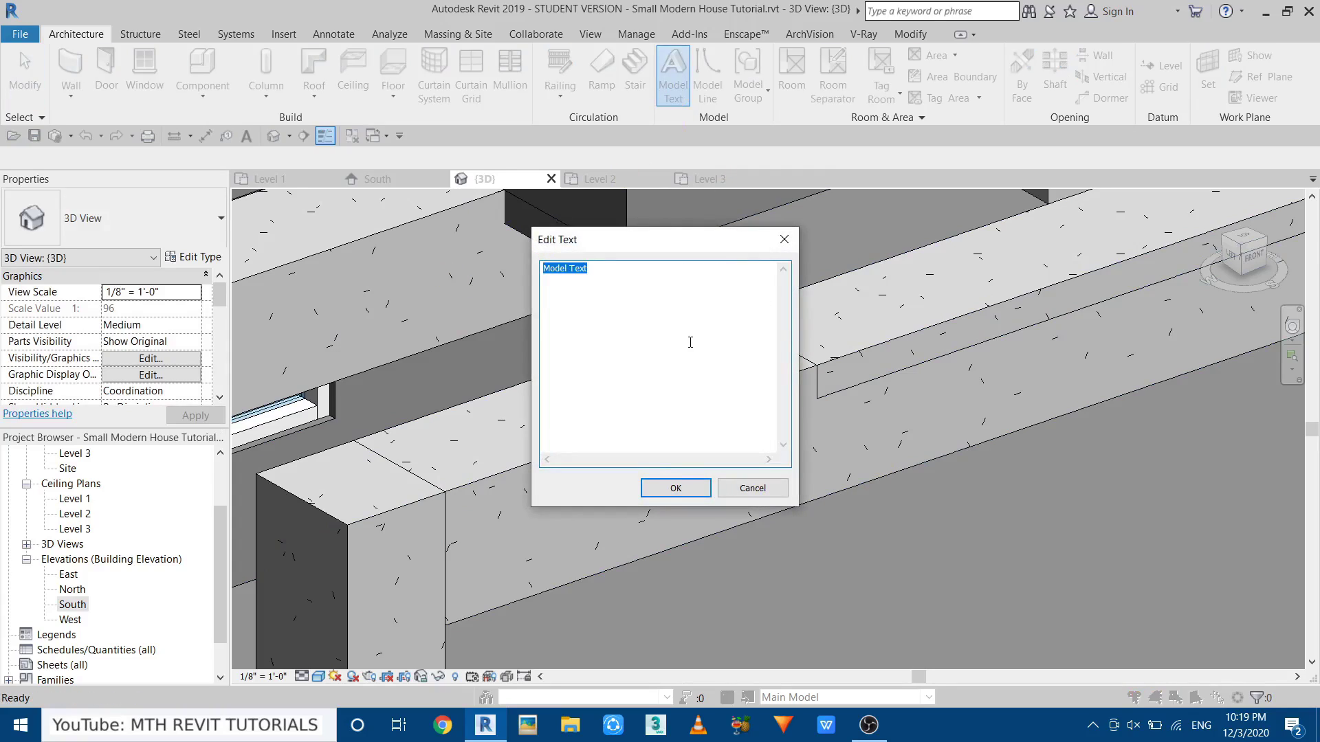
type("201")
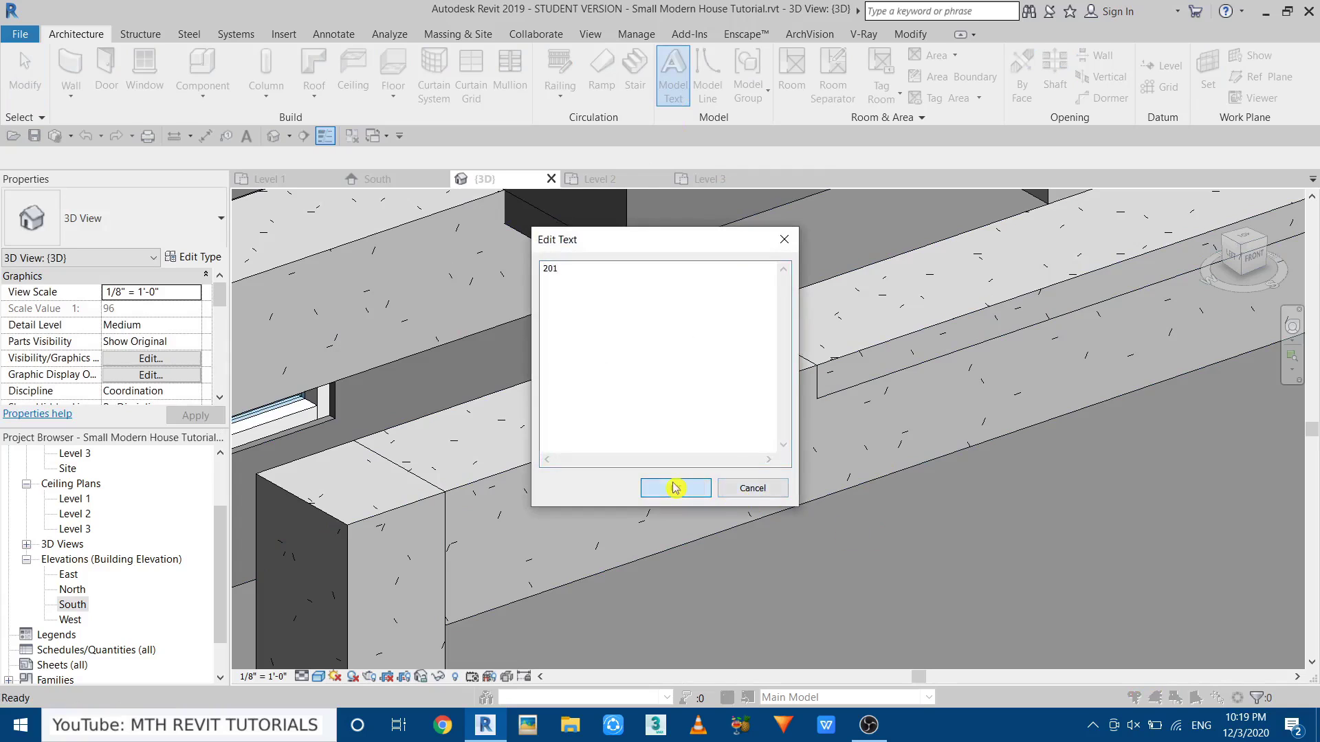
left_click(676, 488)
scroll(674, 440, "down", 3)
scroll(671, 447, "down", 2)
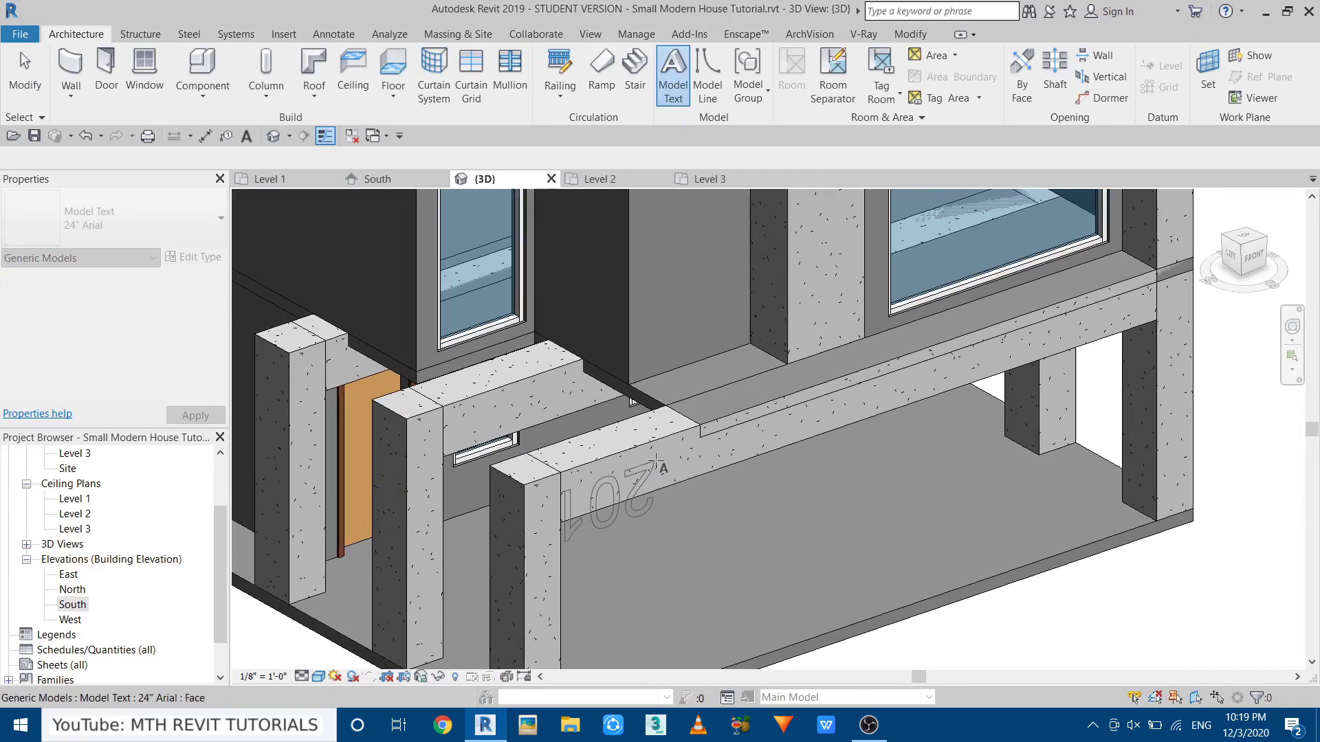
scroll(708, 436, "up", 4)
left_click(712, 432)
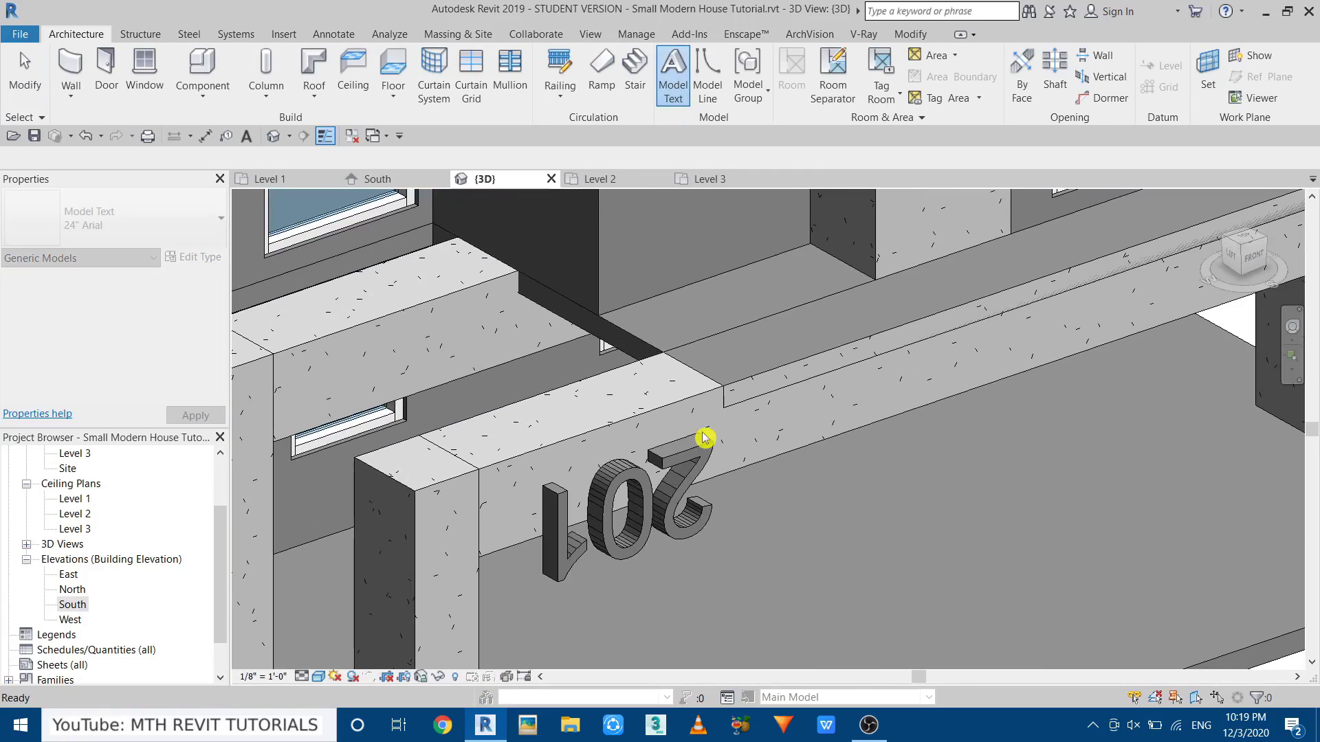
right_click(605, 383)
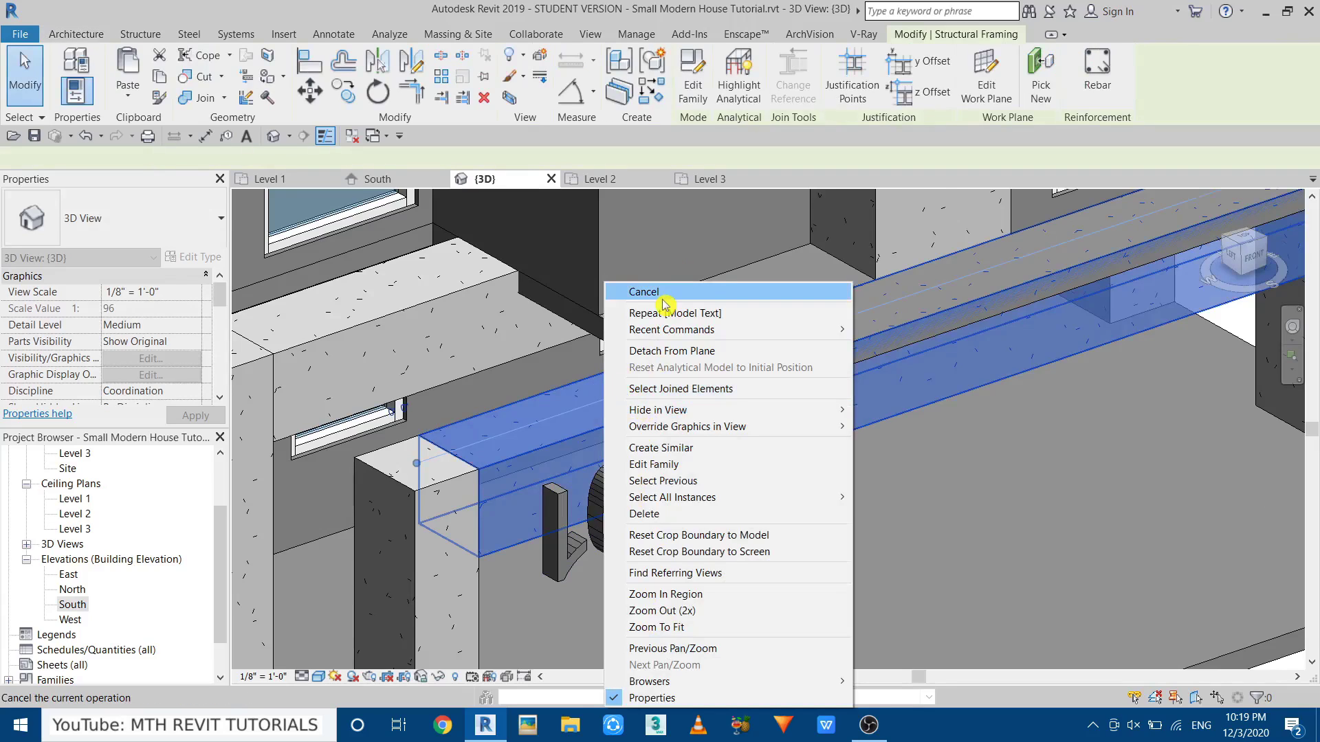
left_click(663, 294)
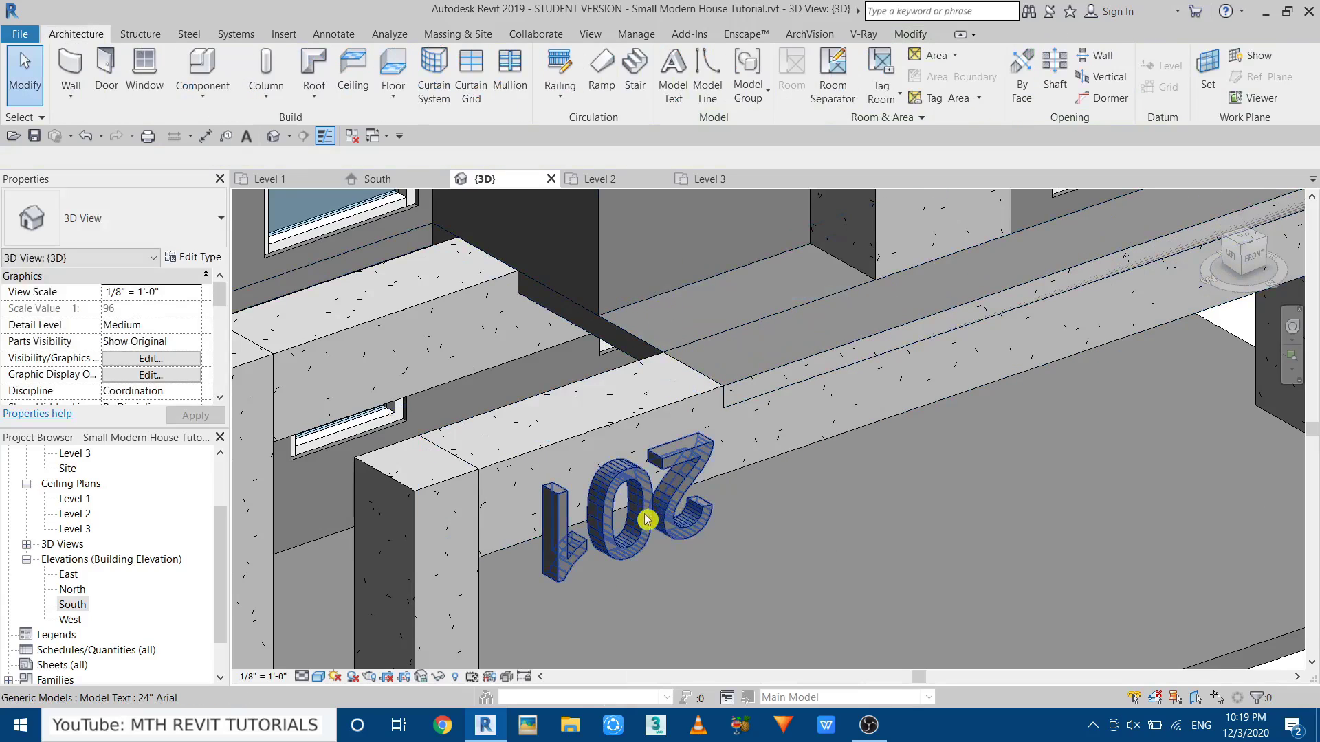
In the South elevation, mirror the 201 model text about a drawn horizontal axis without keeping a copy.
middle_click_drag(559, 478, 571, 364)
left_click(73, 611)
double_click(73, 611)
scroll(698, 554, "up", 8)
scroll(581, 432, "up", 1)
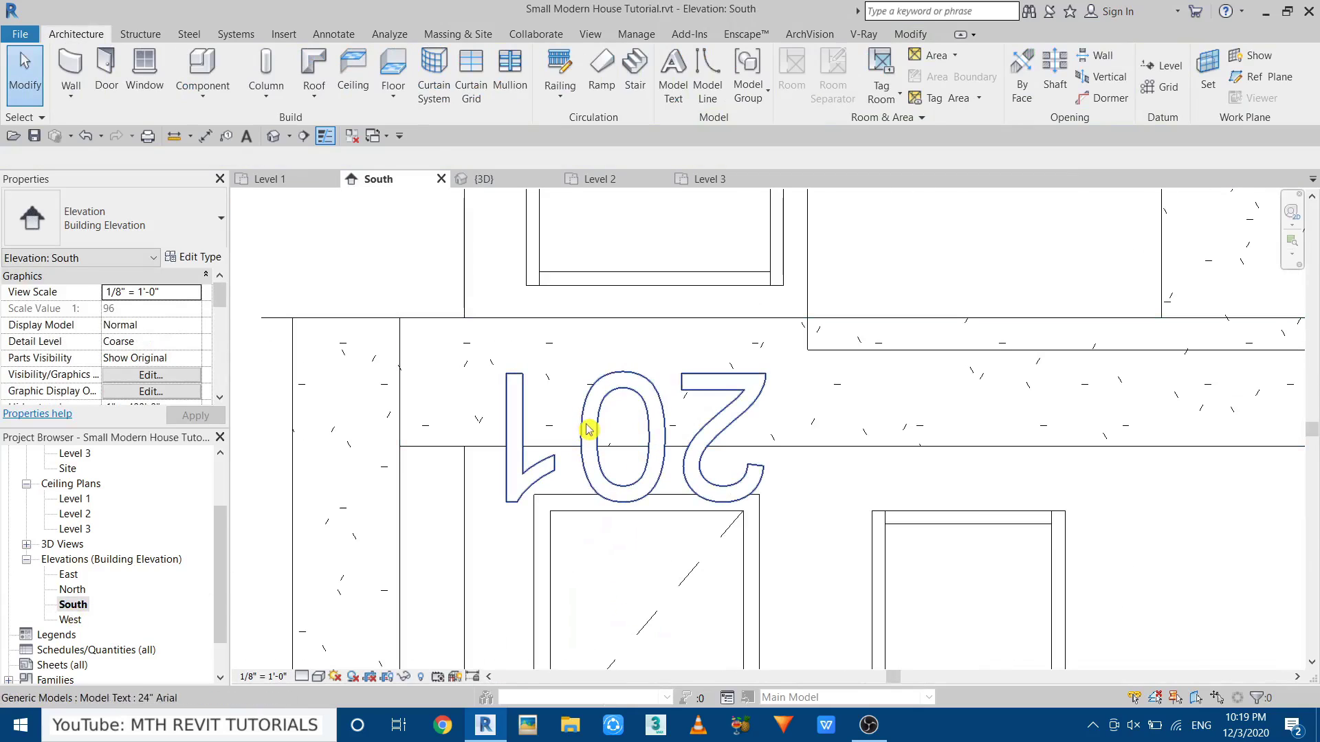
left_click(592, 431)
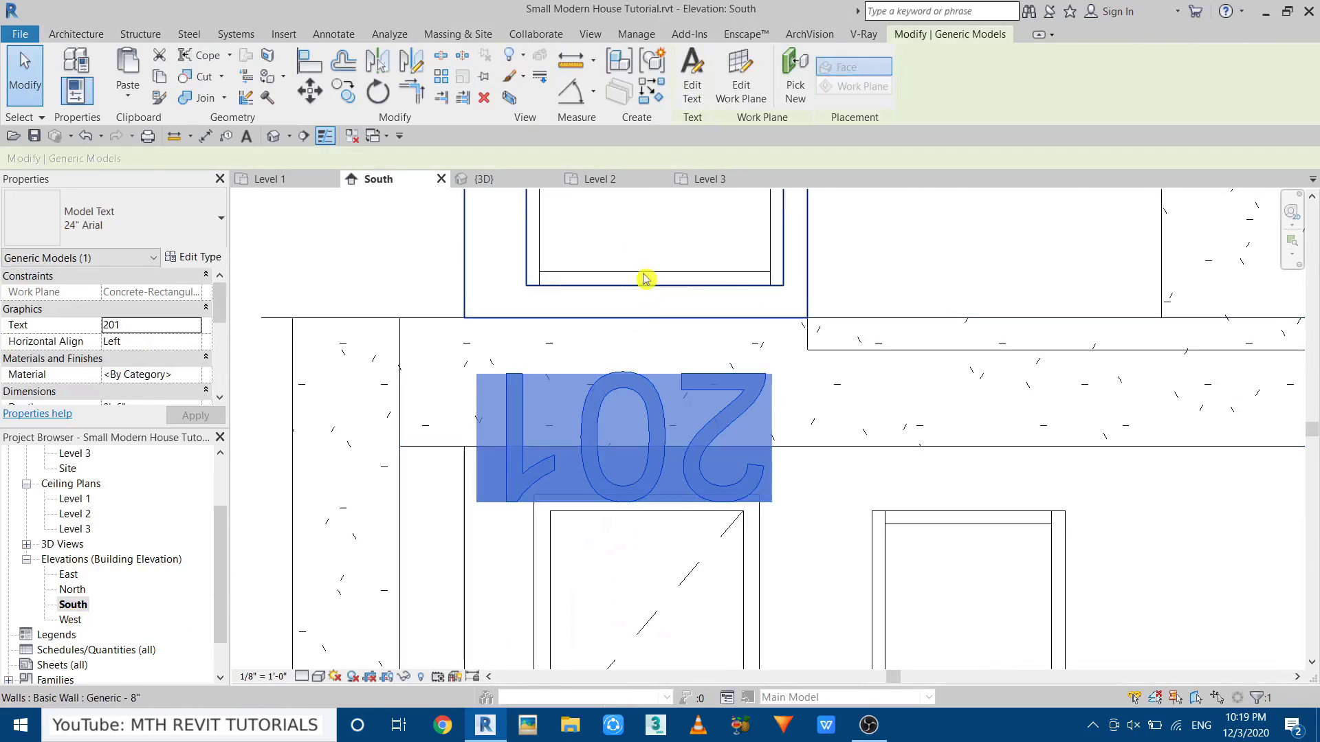
left_click(413, 73)
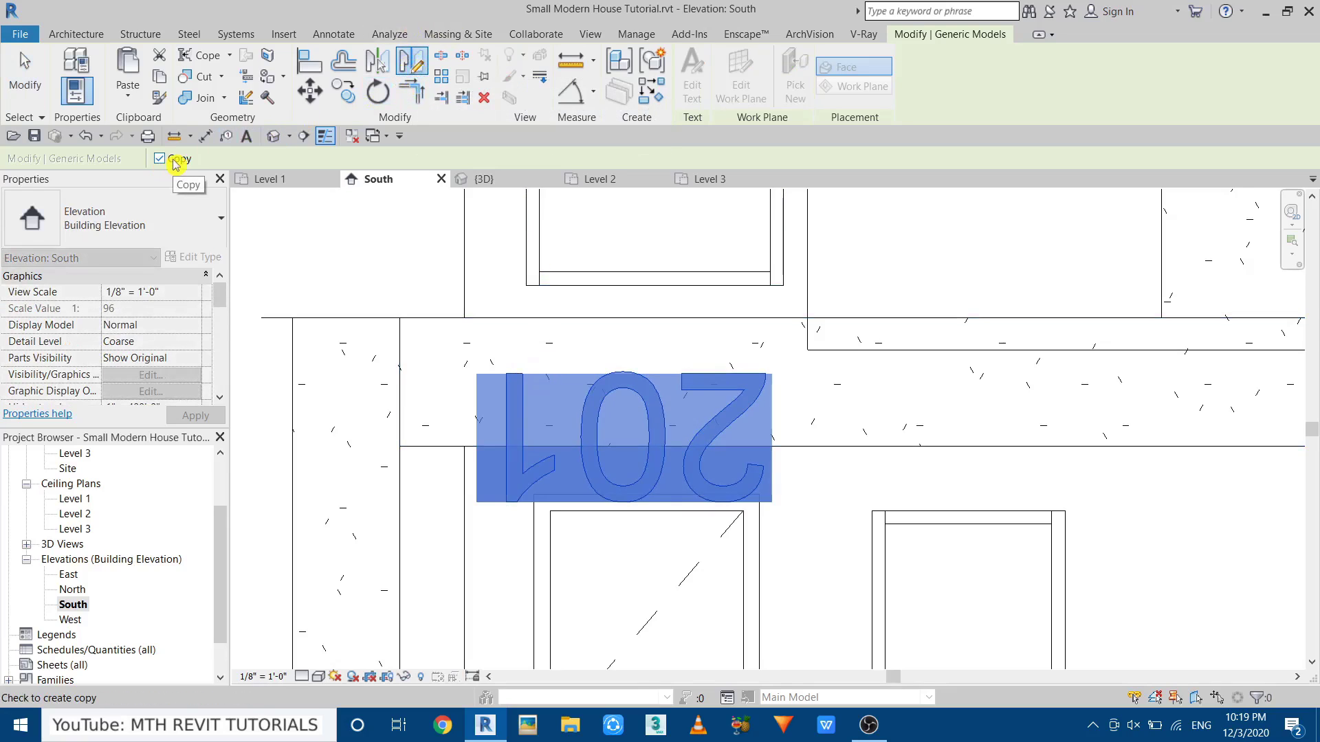
left_click(486, 406)
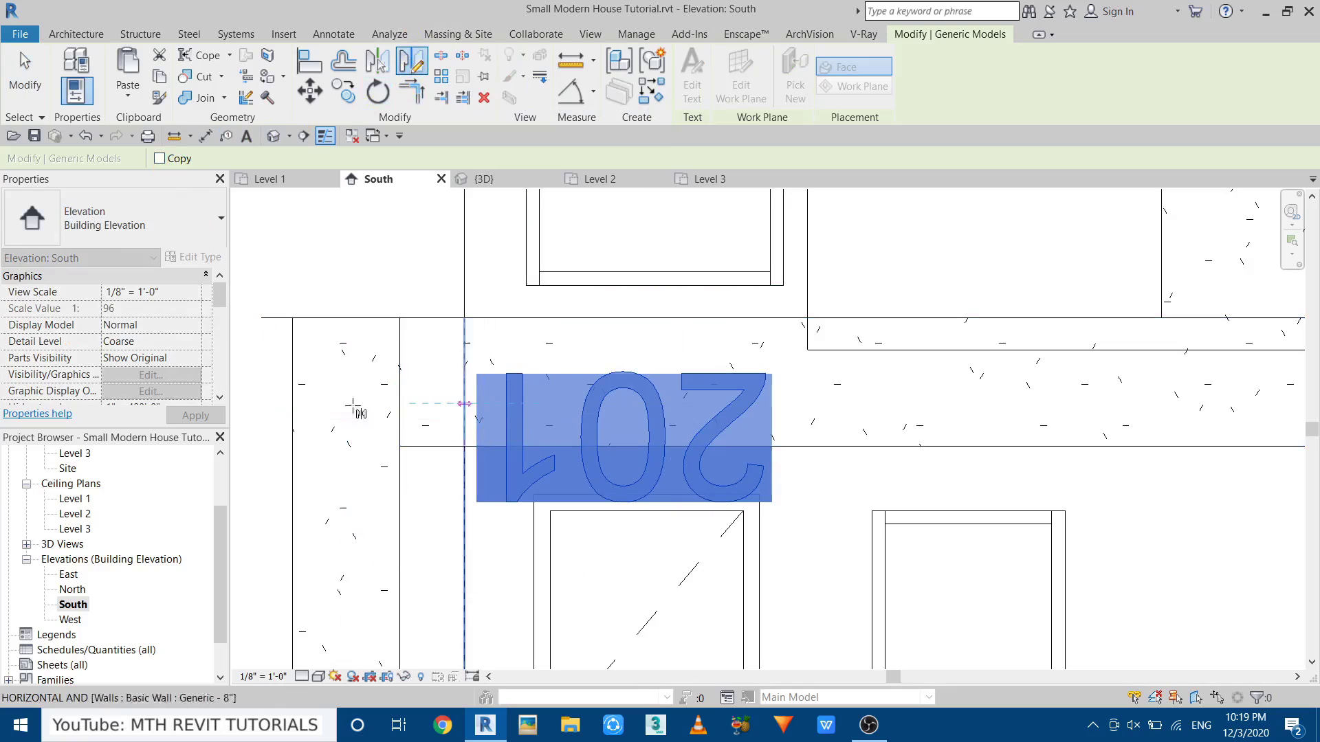
left_click(250, 404)
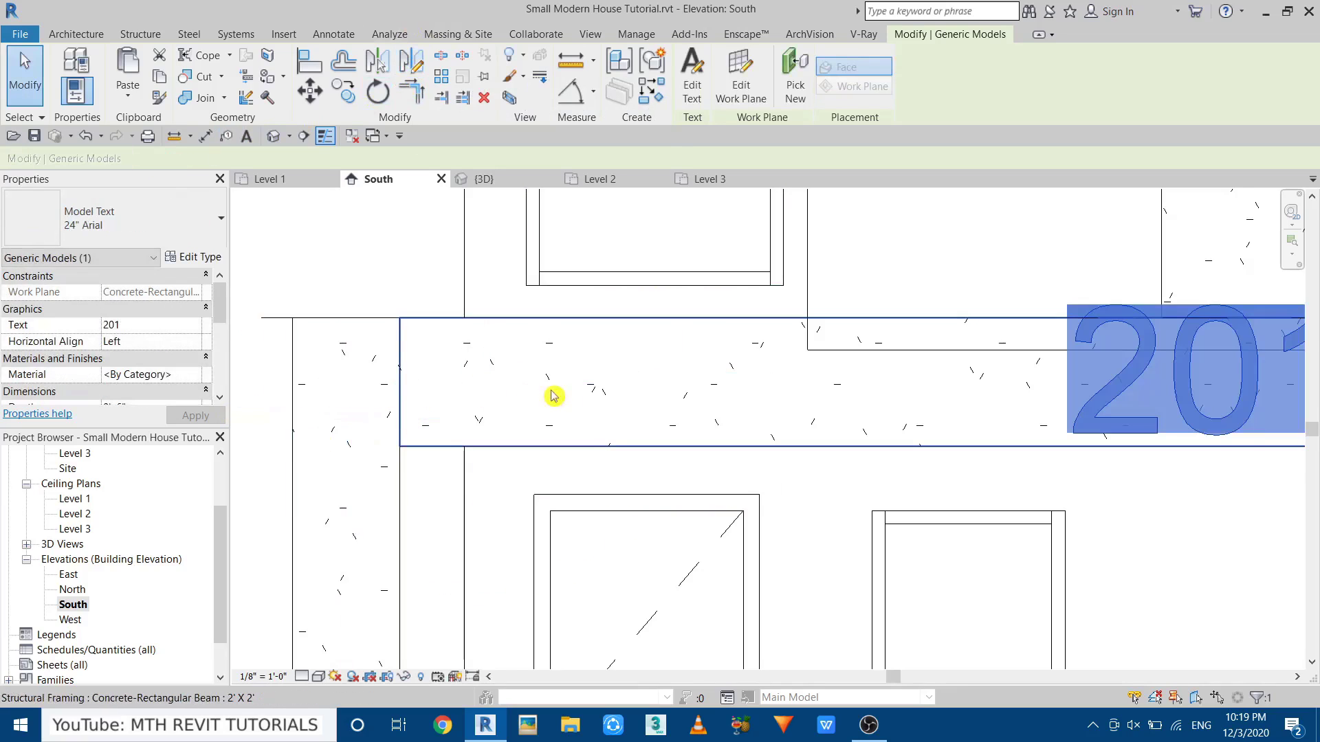
Move the 201 text along the front beam to the end next to the corner column.
scroll(564, 394, "down", 2)
left_click_drag(946, 406, 579, 407)
scroll(471, 360, "up", 1)
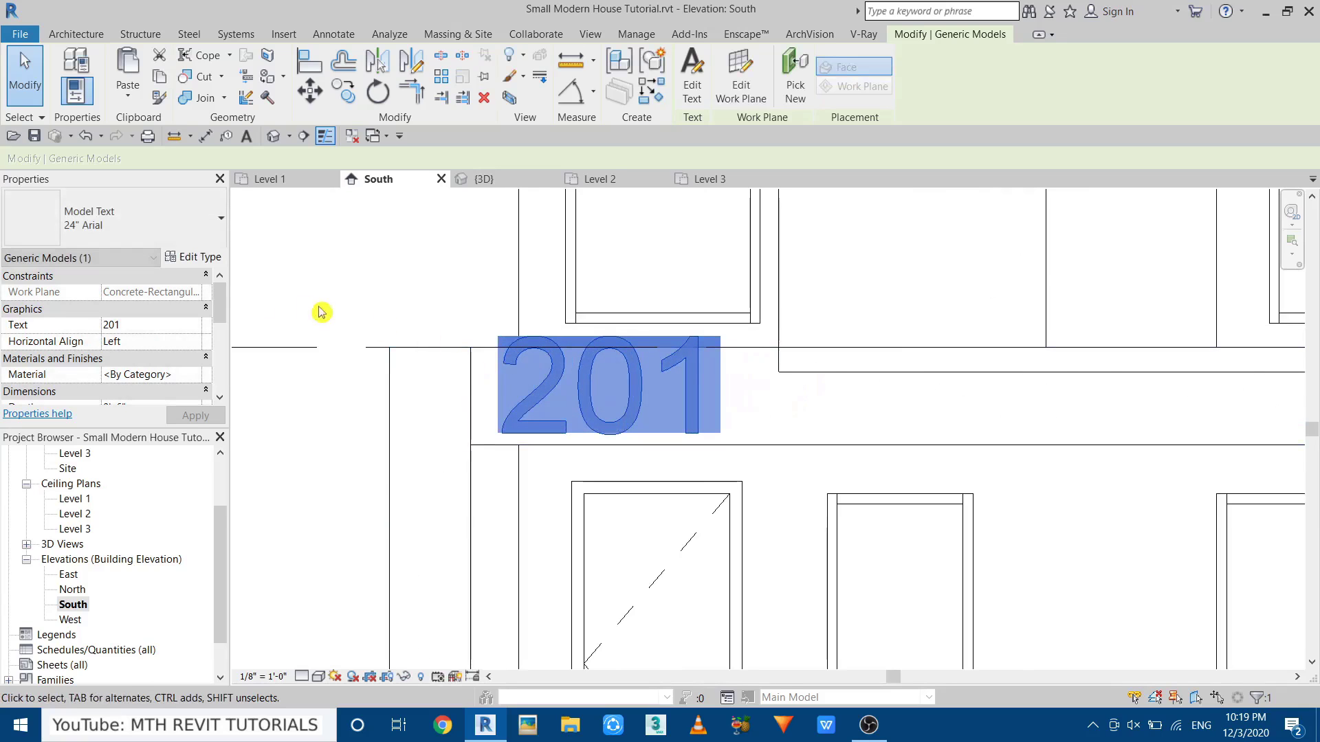
Set the 24" Arial model text type's size to 1' and reposition the 201 text midway up the beam's face.
left_click(195, 257)
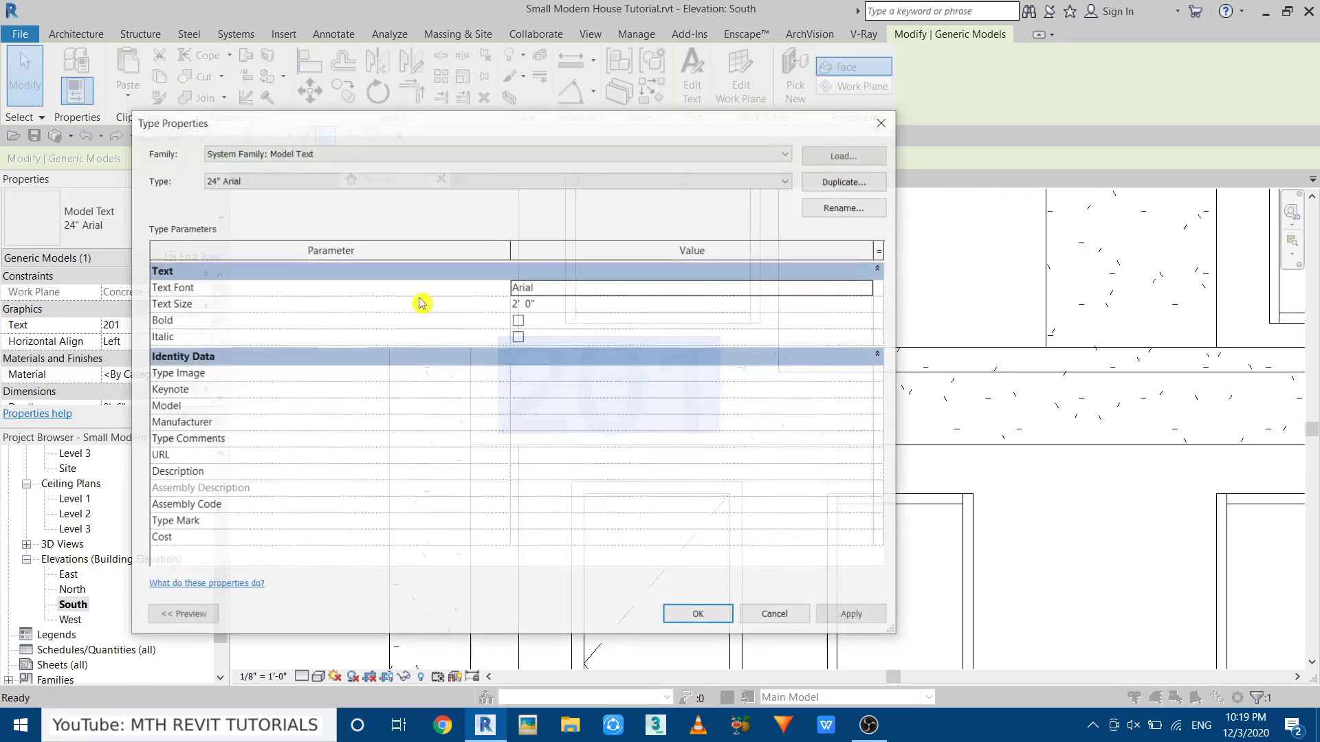
left_click(560, 307)
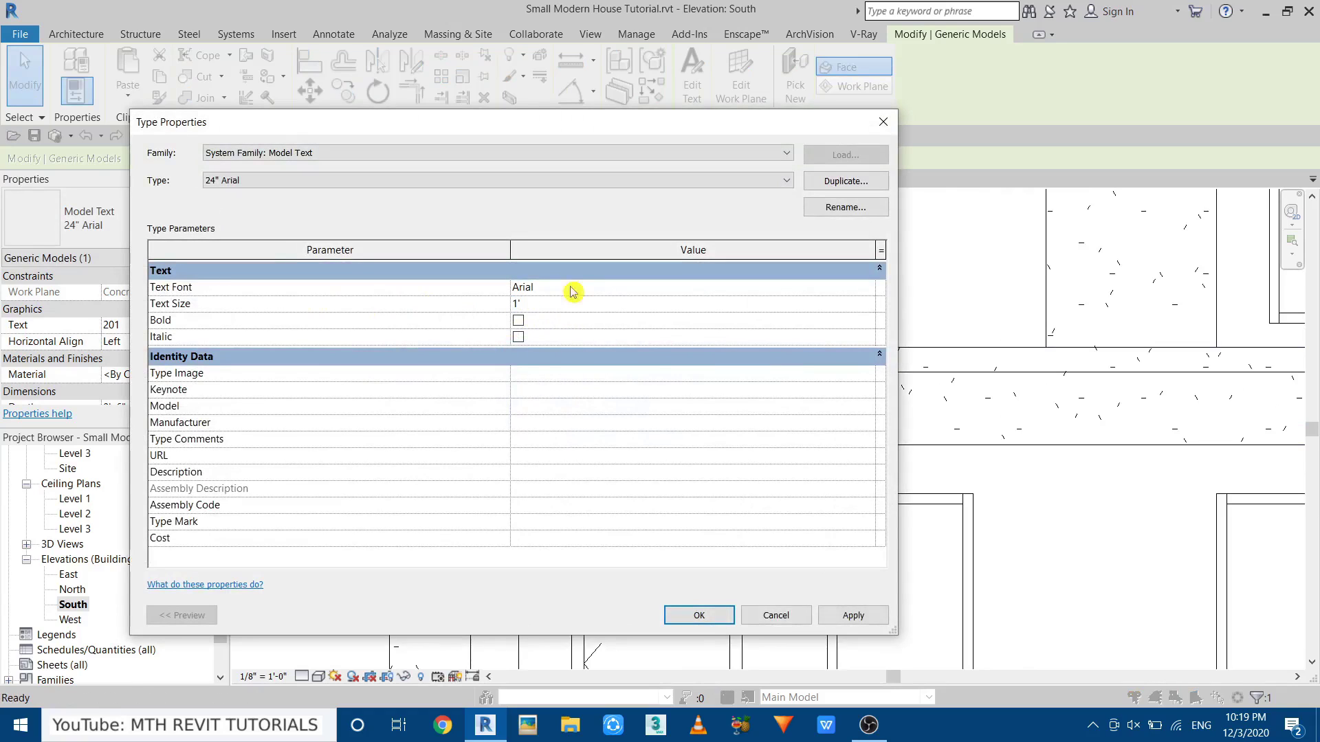
type("1")
left_click(696, 614)
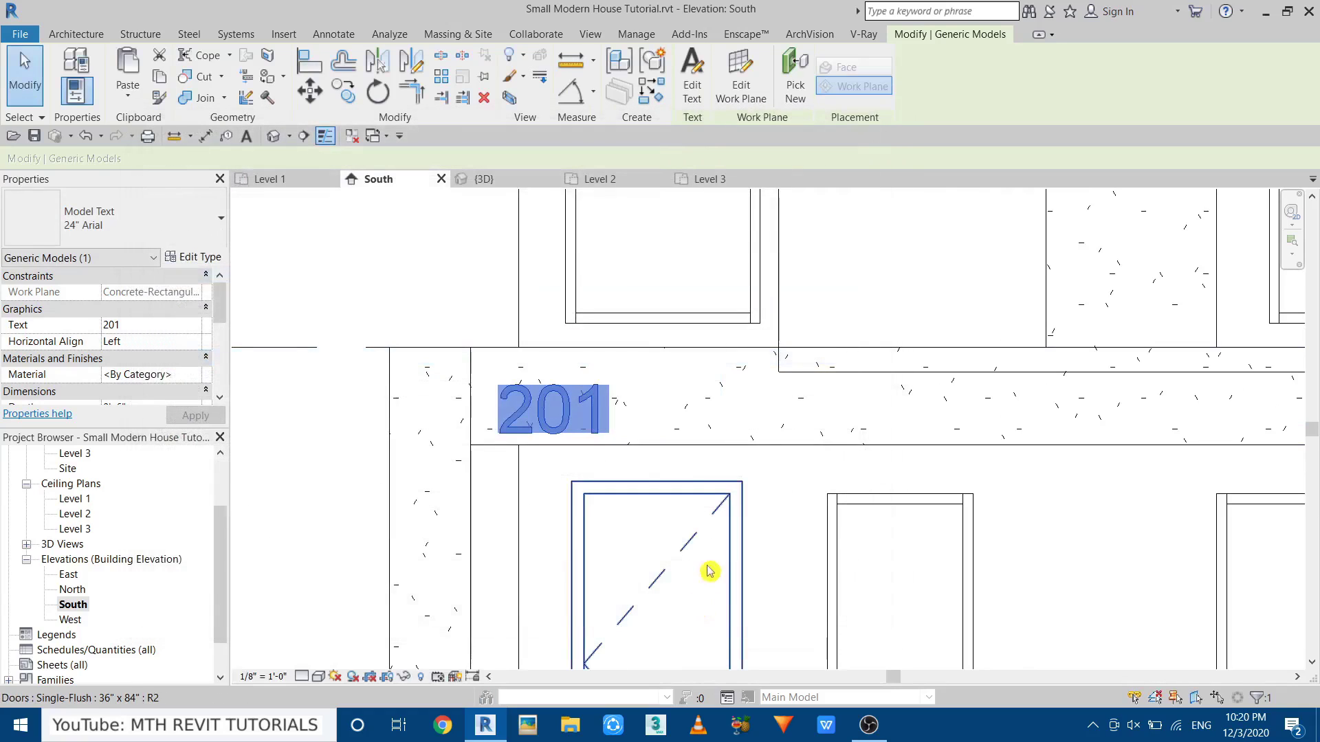
left_click_drag(569, 414, 619, 398)
In the 3D view, set the 201 model text's depth to 0' 2".
left_click(499, 181)
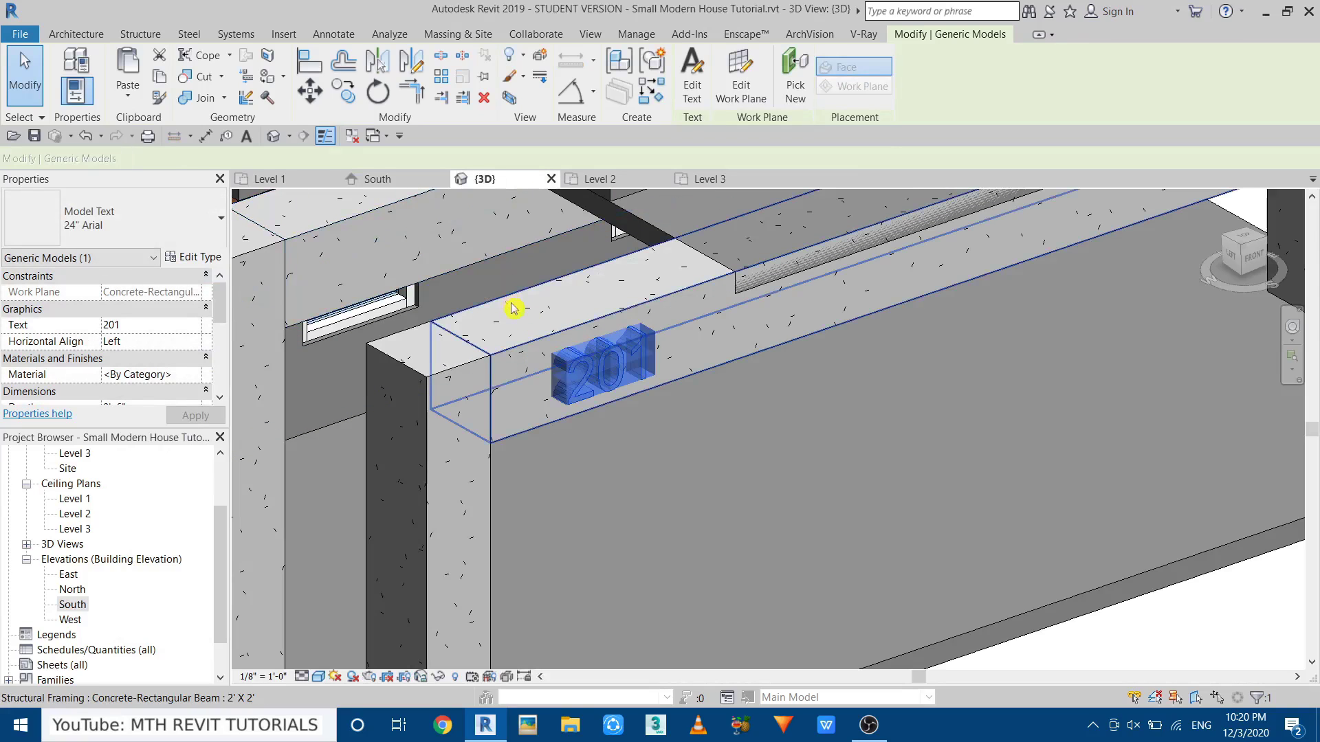
key("Escape")
scroll(601, 363, "up", 3)
middle_click_drag(597, 364, 630, 432)
left_click(630, 432)
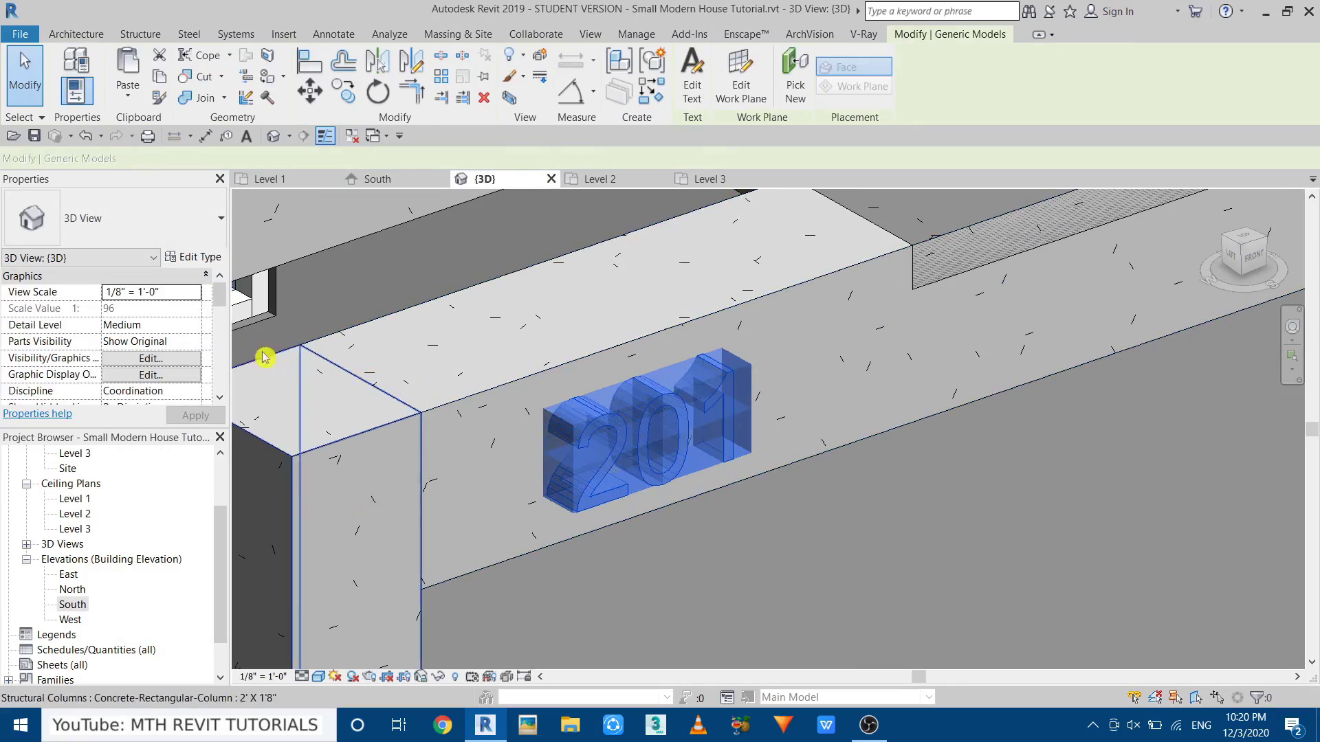
scroll(87, 354, "down", 2)
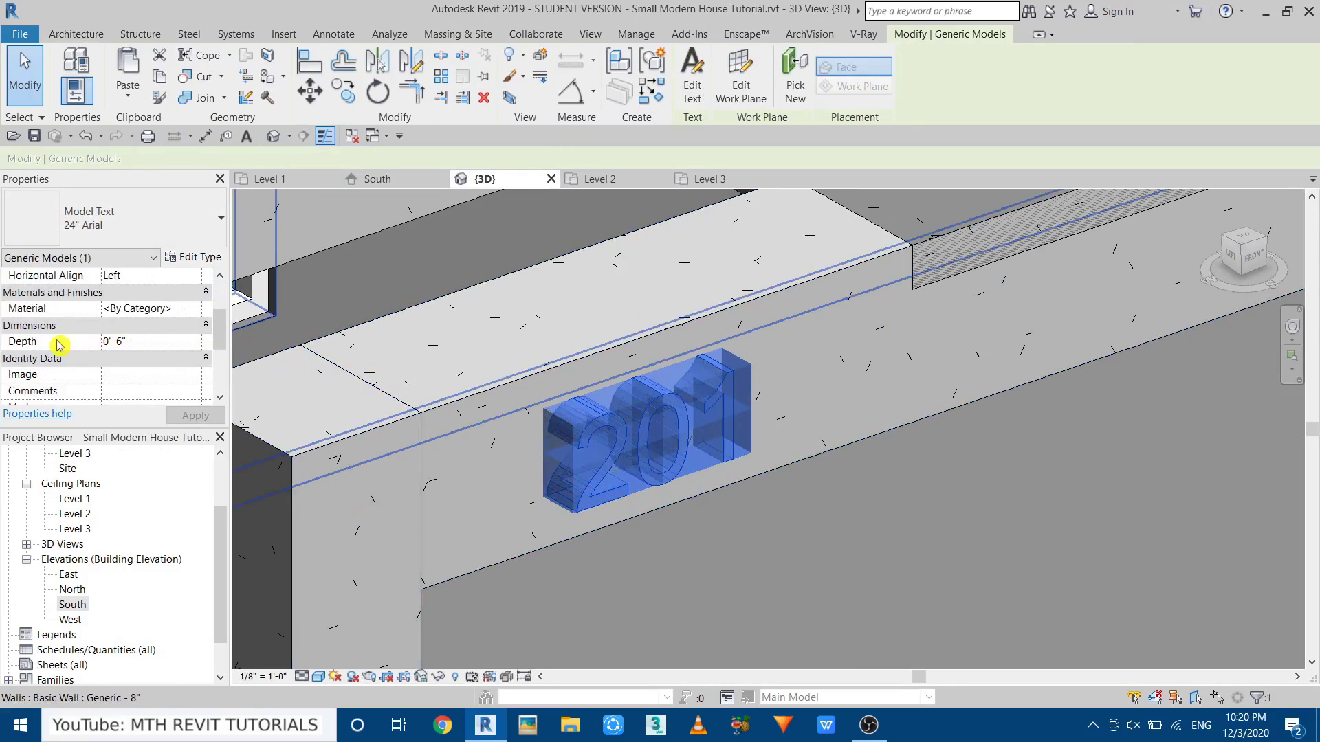
left_click(148, 342)
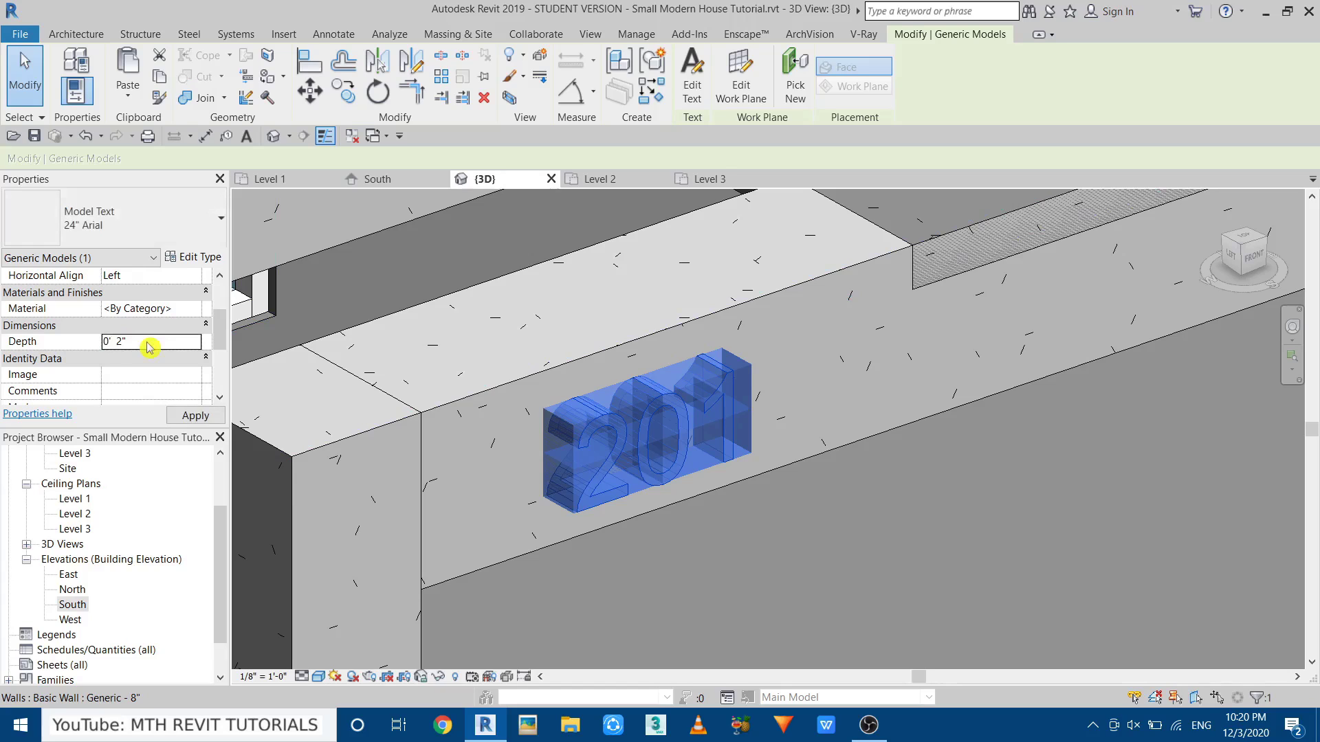
key("Escape")
scroll(627, 383, "down", 4)
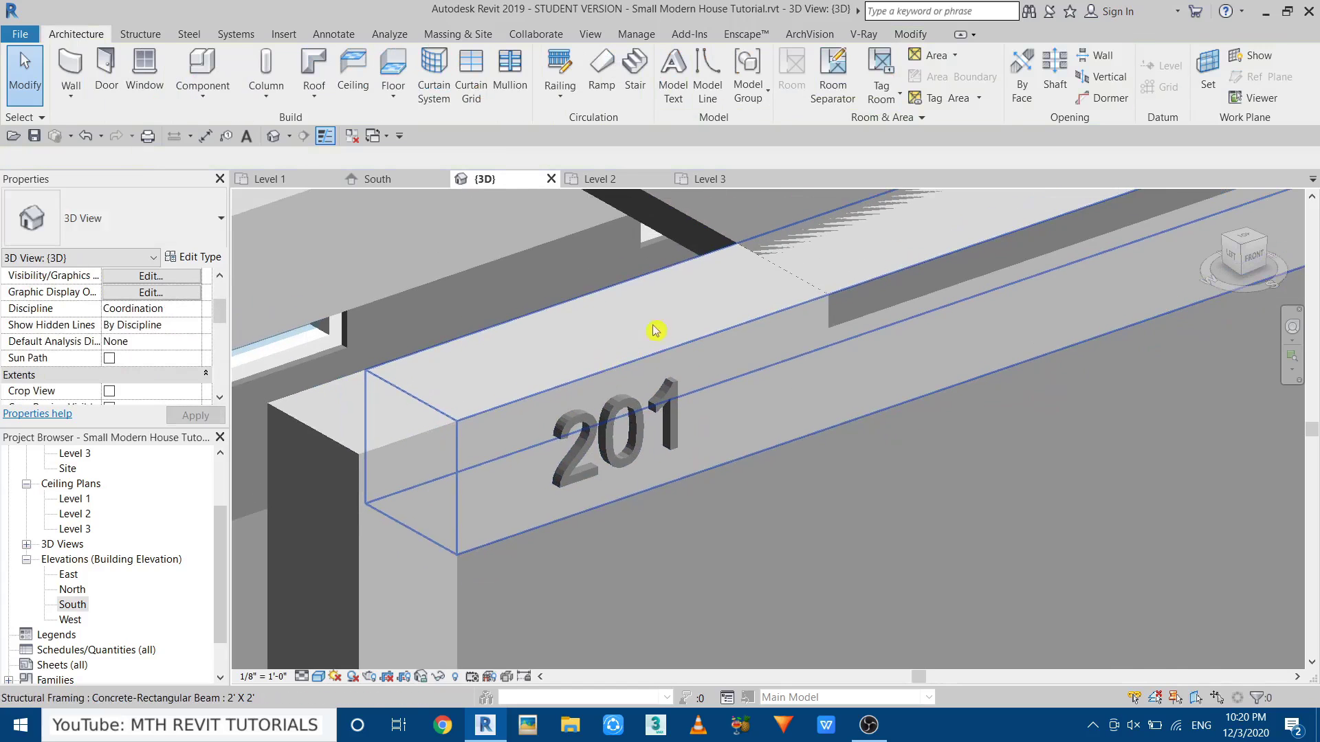
In the Level 2 plan, move the north exterior wall 5' inward from the floor edge.
middle_click_drag(657, 330, 619, 385)
scroll(629, 384, "down", 5)
middle_click_drag(548, 542, 671, 495, "shift")
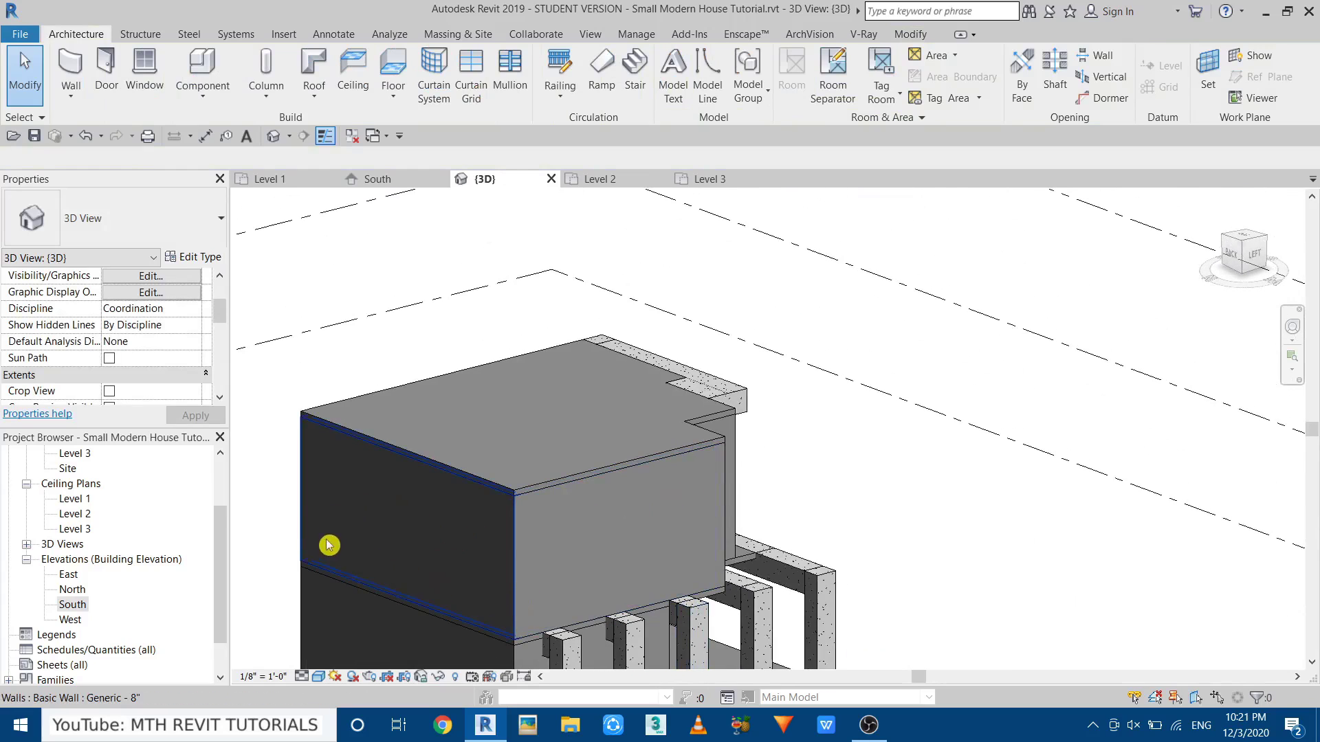
left_click(614, 184)
scroll(581, 524, "down", 3)
scroll(604, 419, "up", 2)
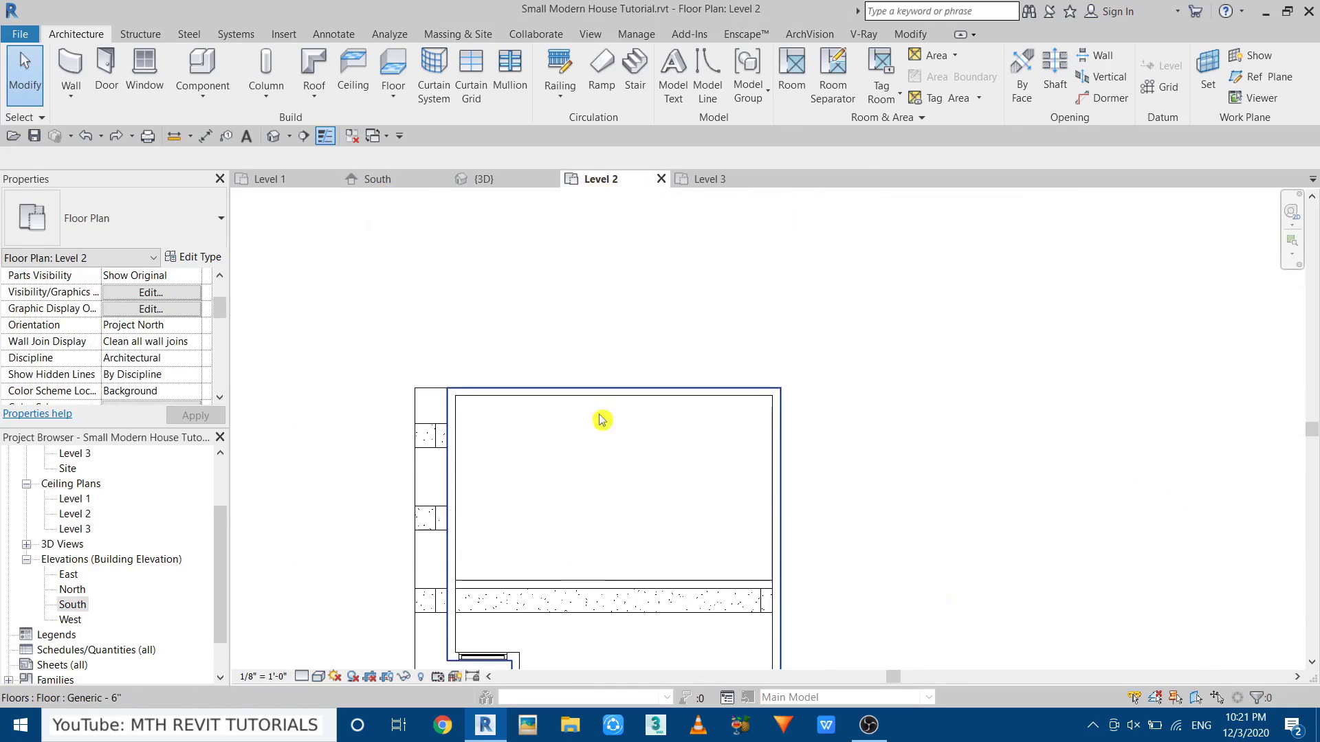
left_click(558, 390)
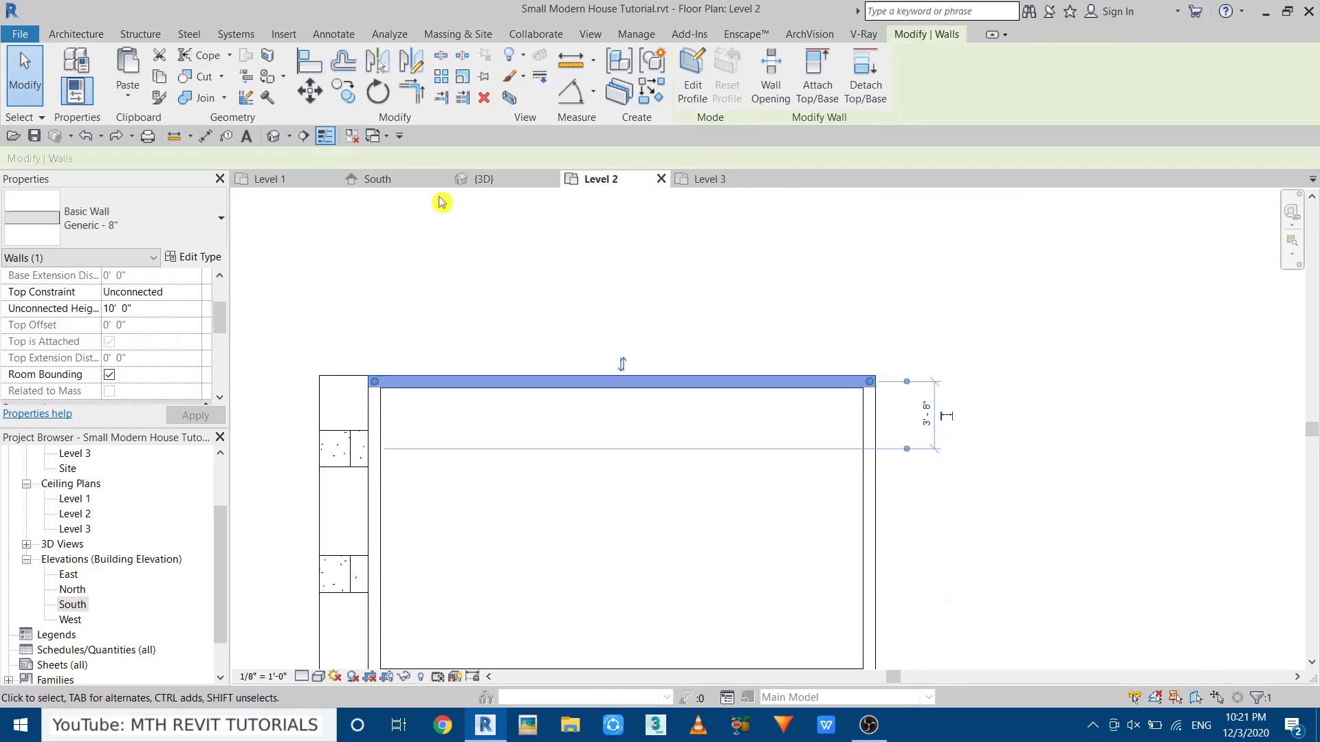
left_click(312, 102)
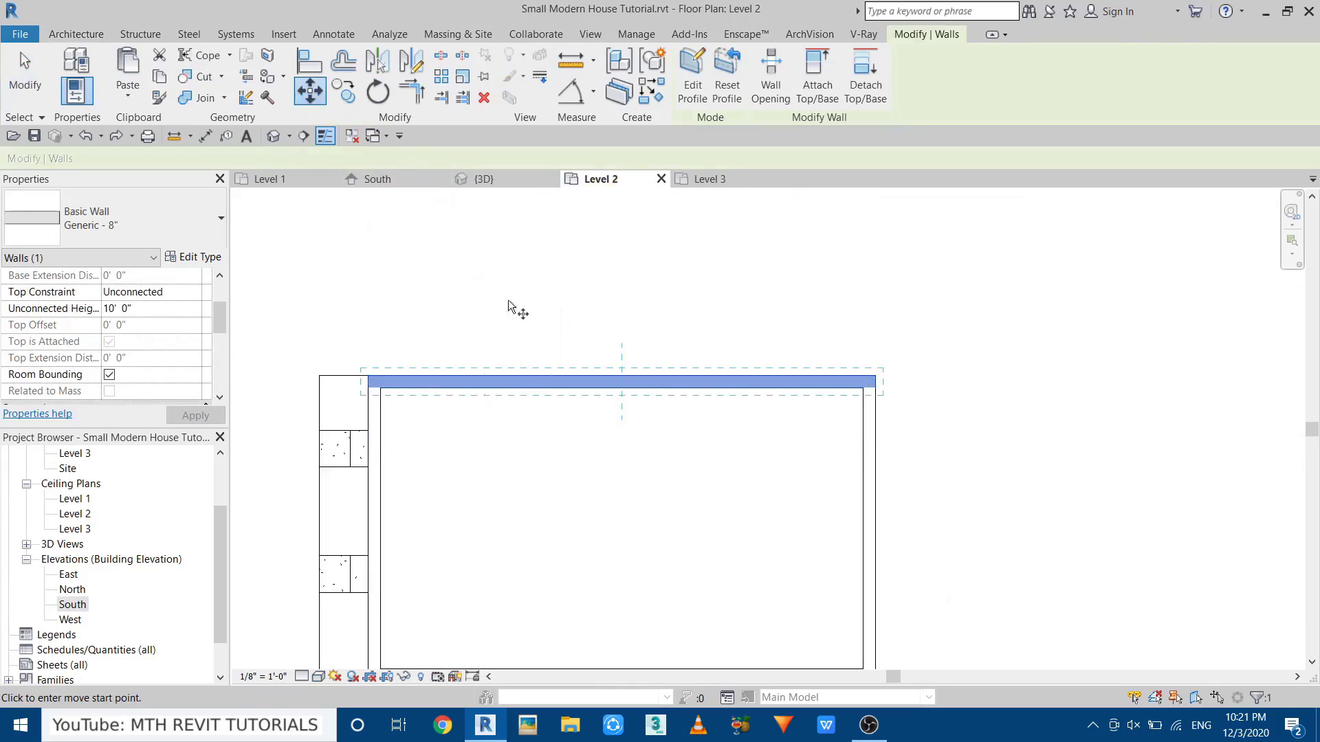
left_click(521, 382)
type("5")
key("Return")
key("Escape")
scroll(395, 499, "up", 2)
middle_click_drag(395, 500, 380, 548)
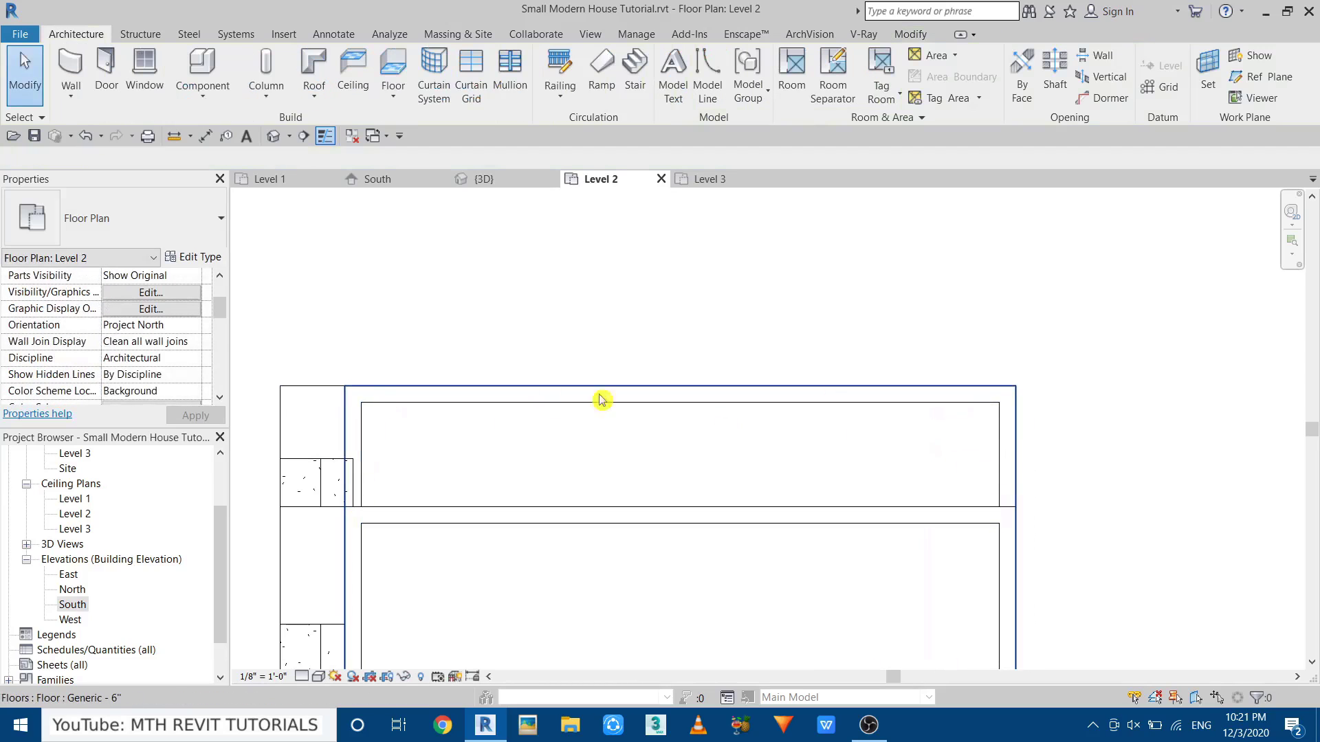
Set the Level 2 plan's view range bottom and view depth to Associated Level (Level 2).
middle_click_drag(538, 352, 609, 258)
middle_click_drag(563, 301, 507, 369)
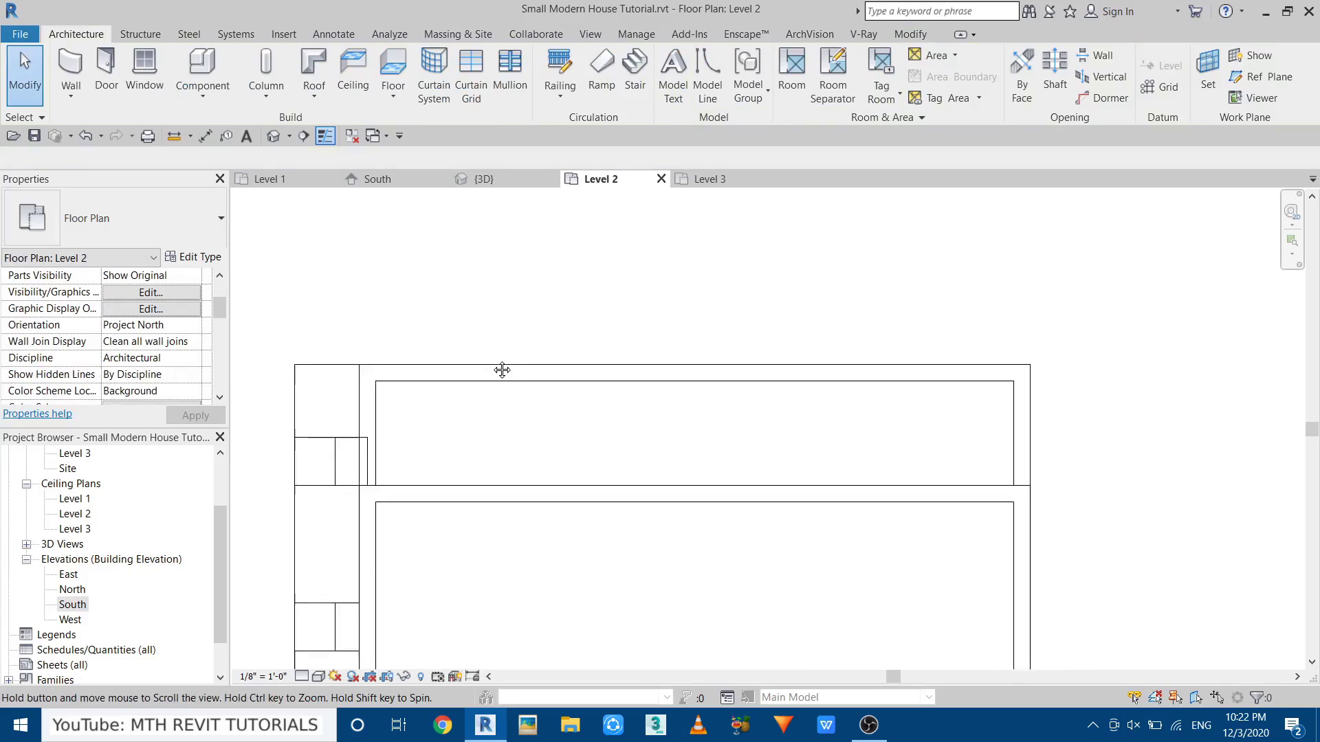
scroll(537, 440, "down", 2)
middle_click_drag(622, 606, 654, 428)
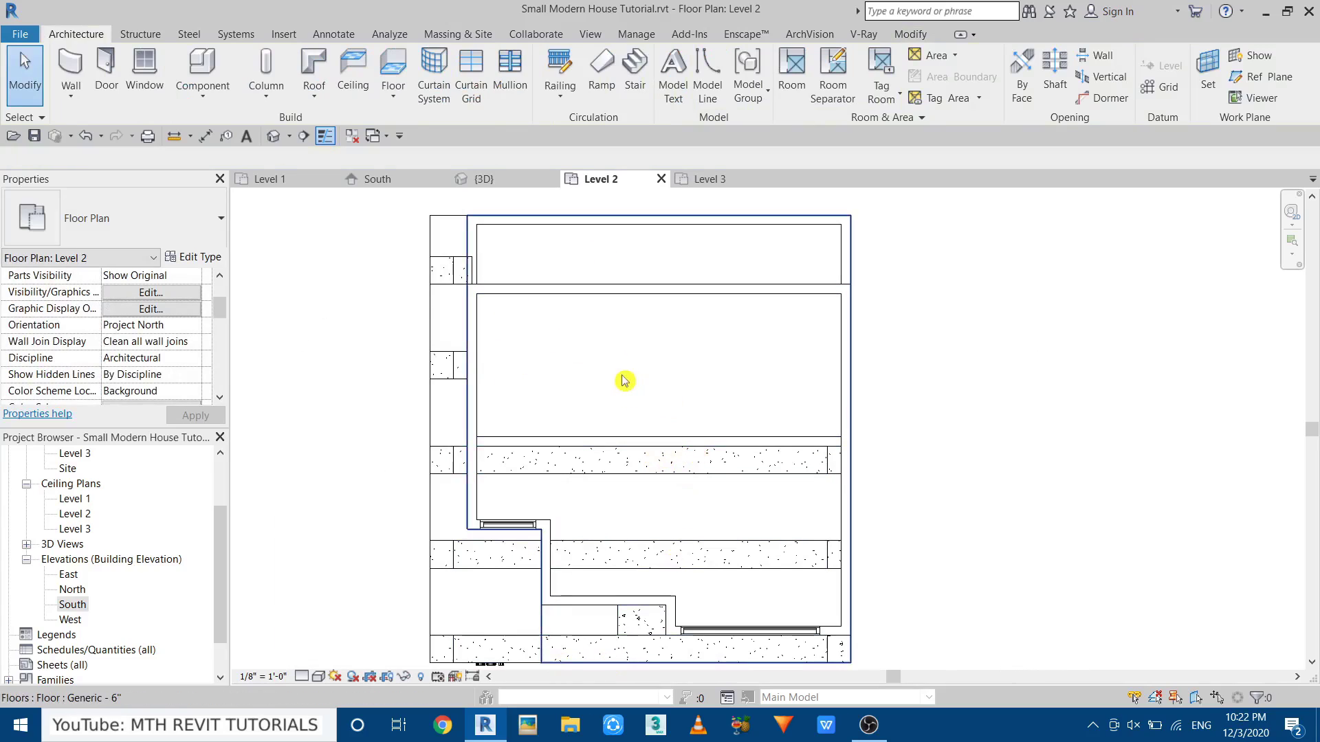
key("v")
key("r")
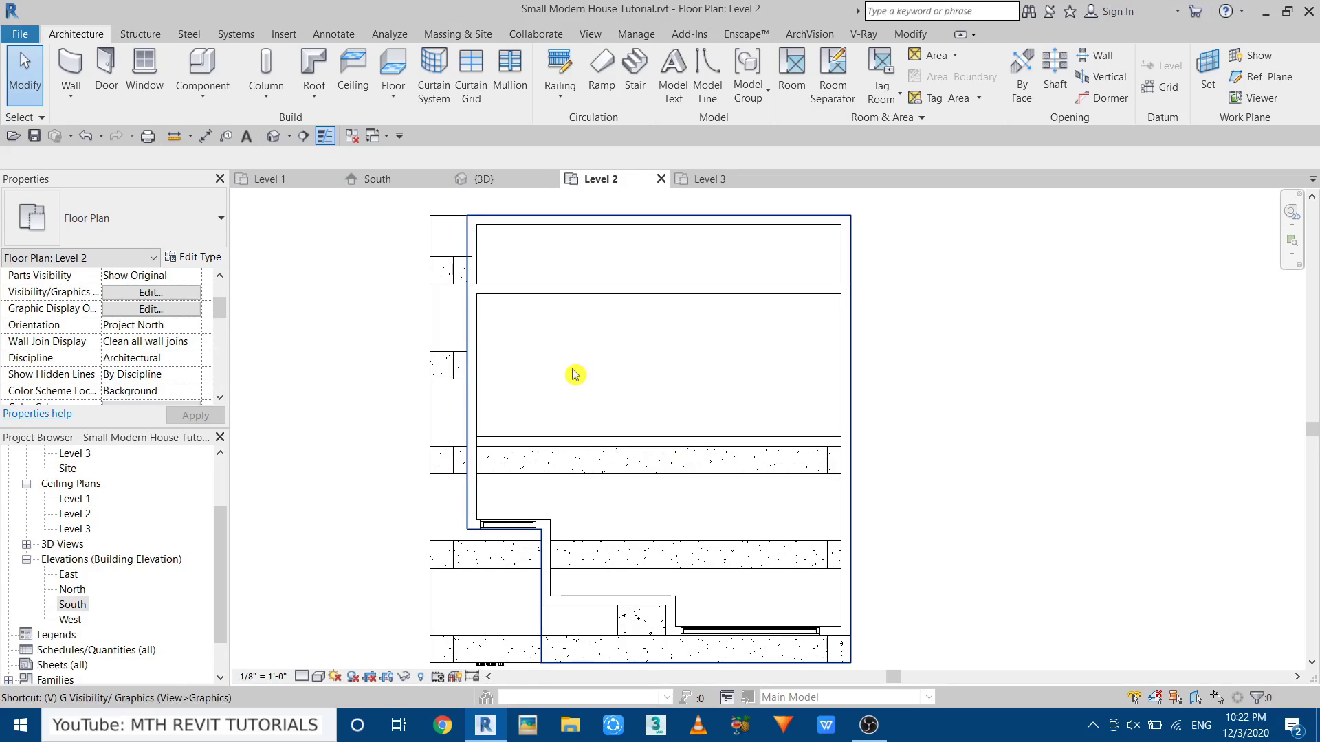
left_click(564, 408)
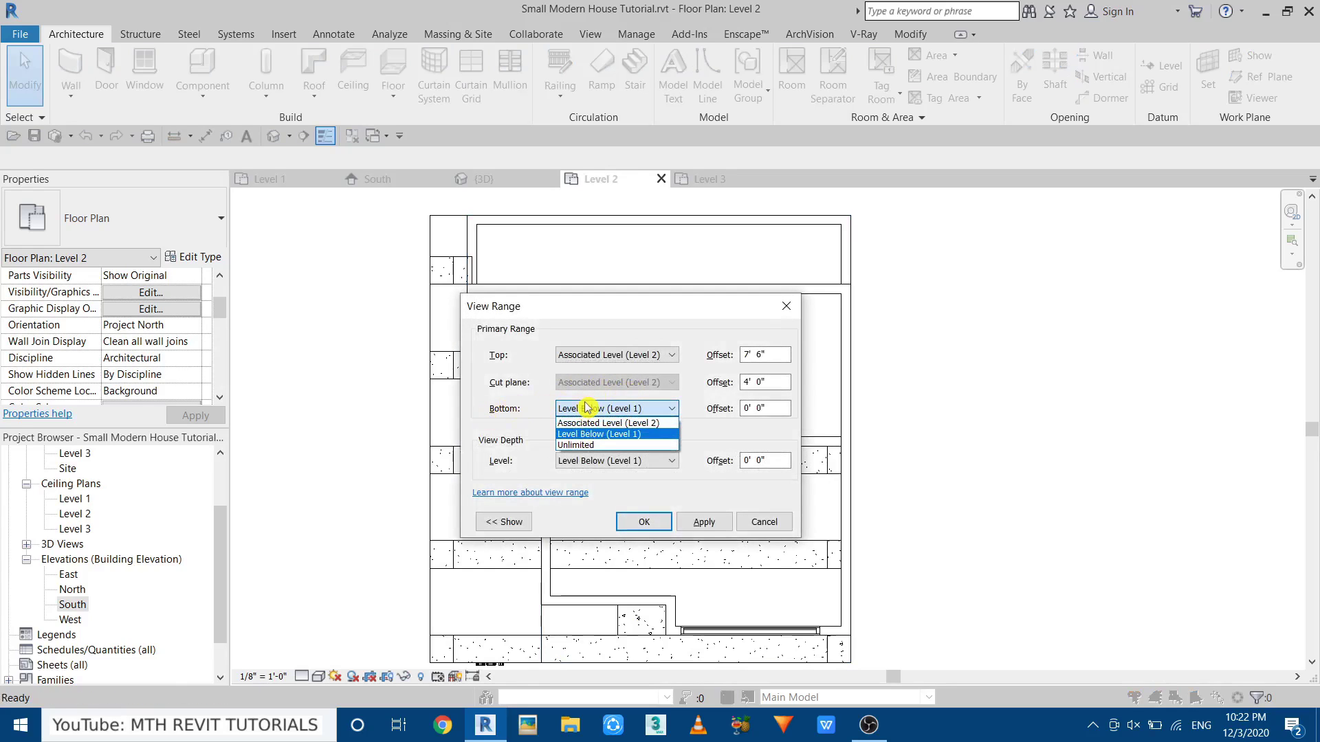
left_click(623, 423)
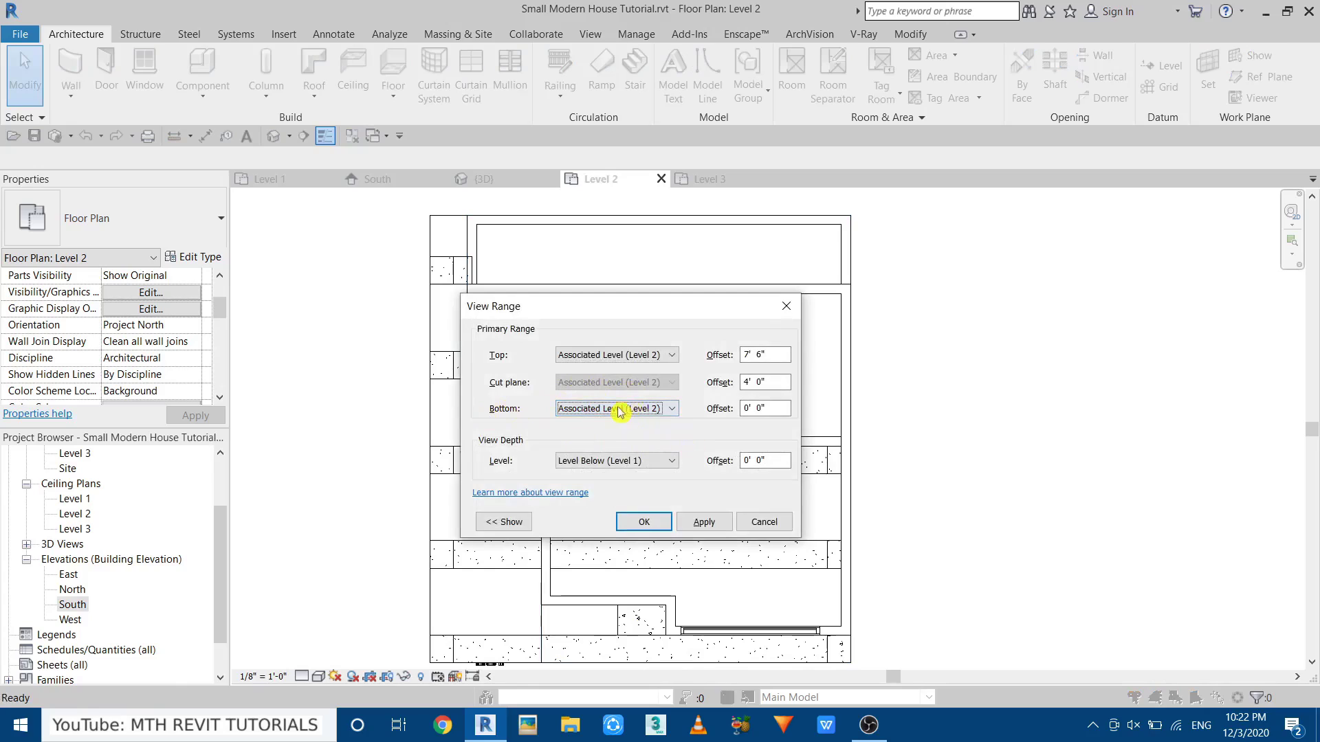
left_click(609, 465)
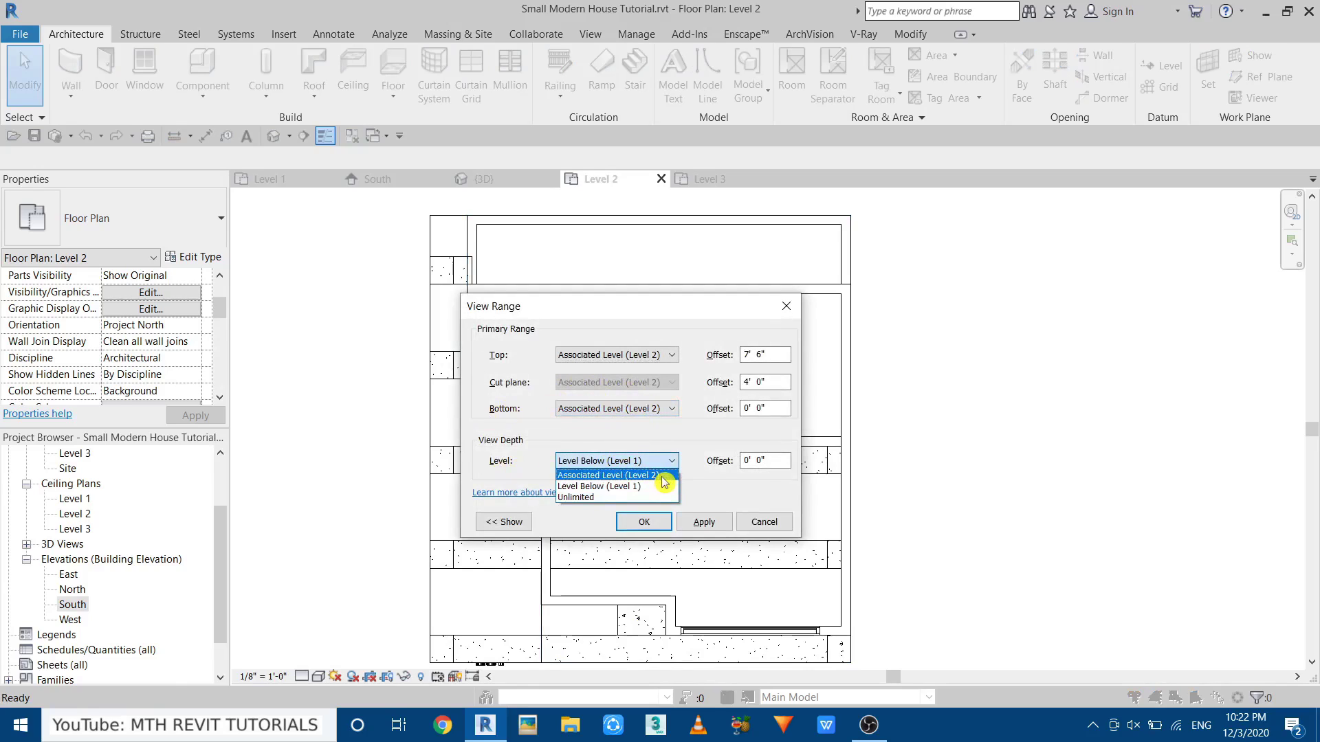
left_click(660, 476)
left_click(715, 520)
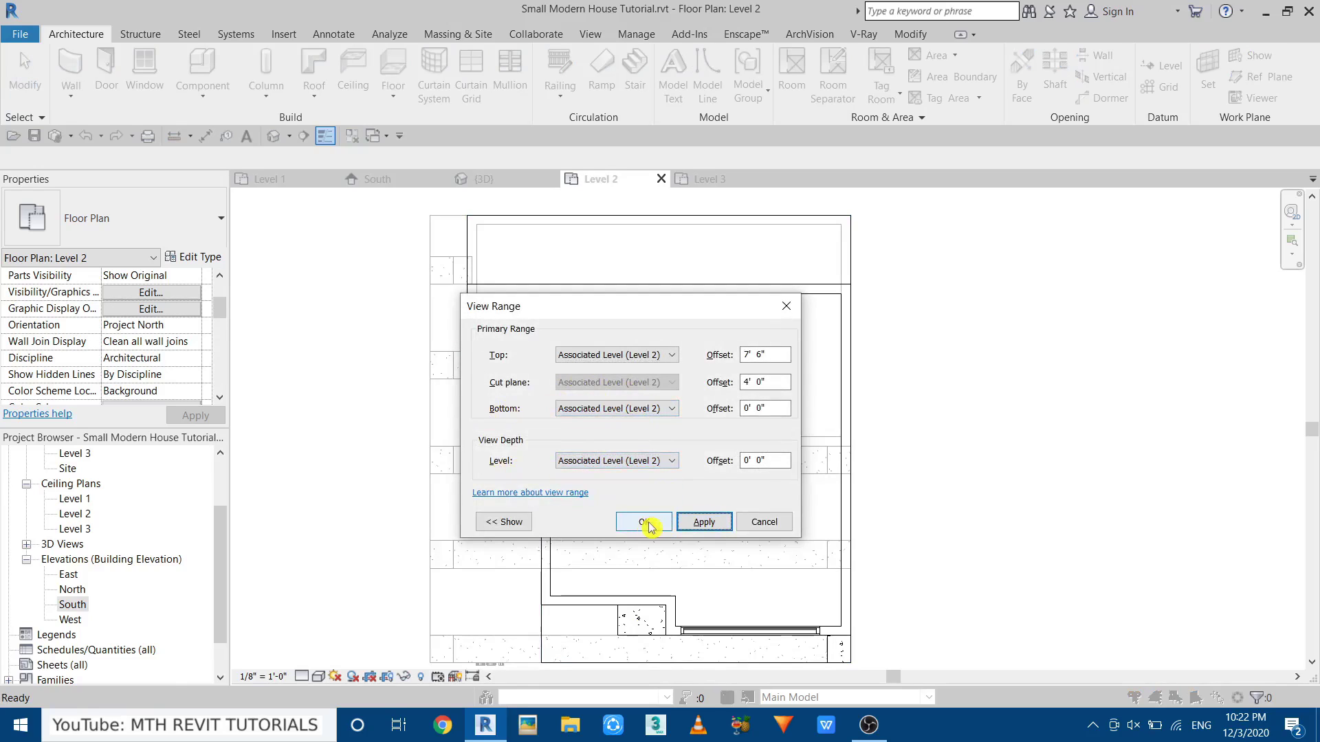
left_click(646, 522)
Start a railing path by picking the floor's west, north and east edges with a 0' 3" offset.
scroll(501, 426, "up", 3)
middle_click_drag(560, 359, 523, 517)
scroll(435, 518, "up", 1)
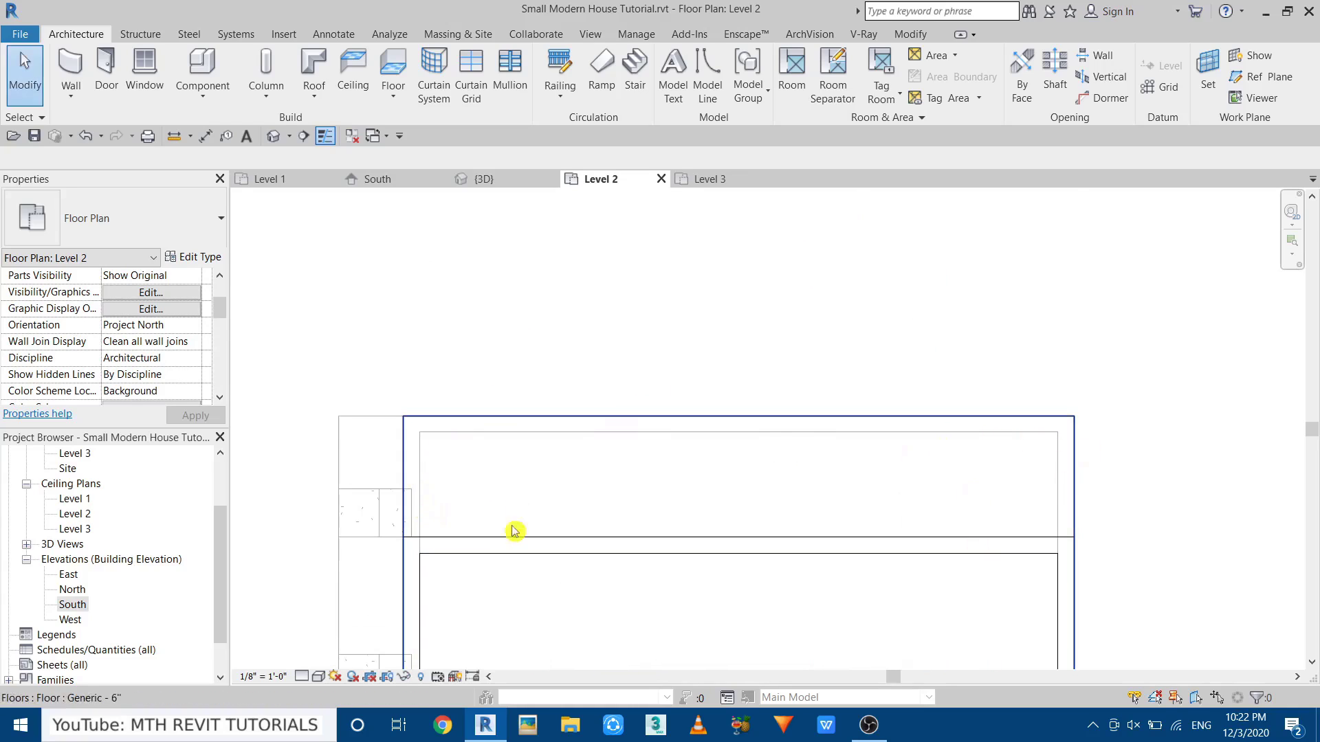
left_click(576, 67)
left_click(798, 80)
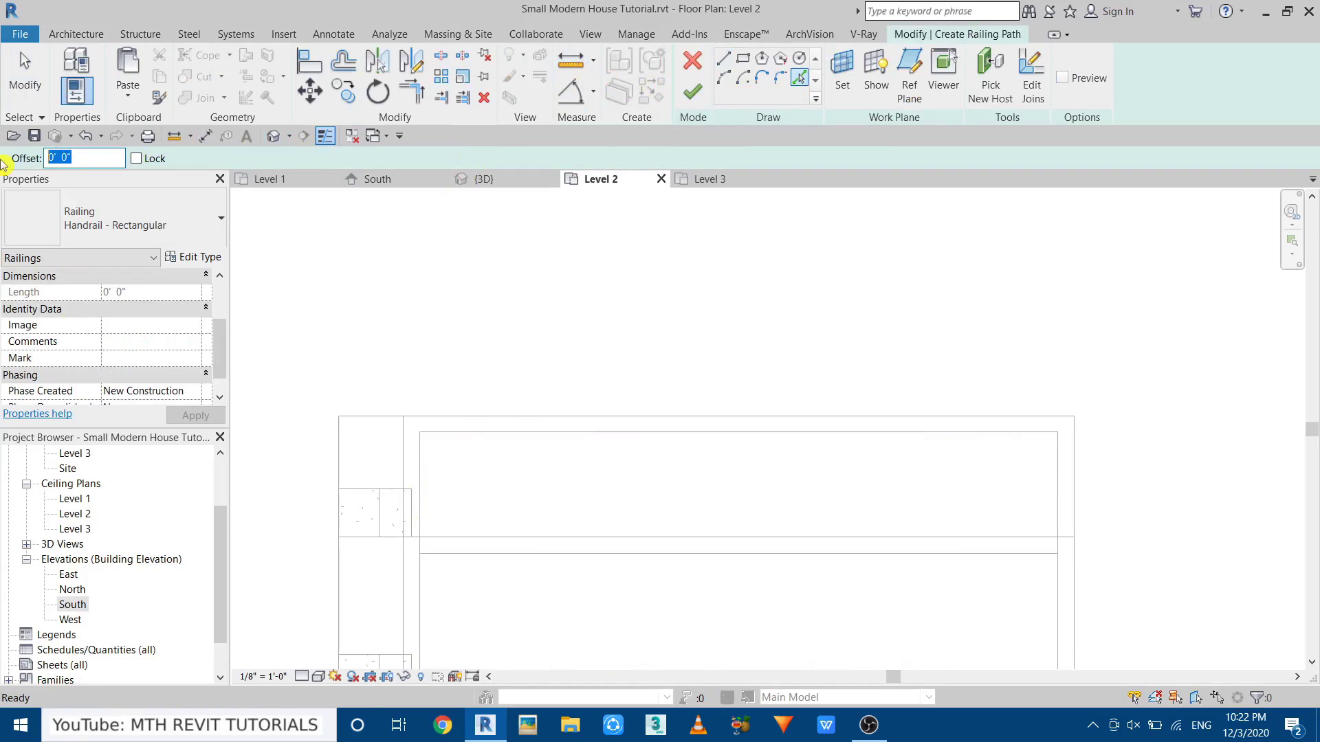
type("0 3")
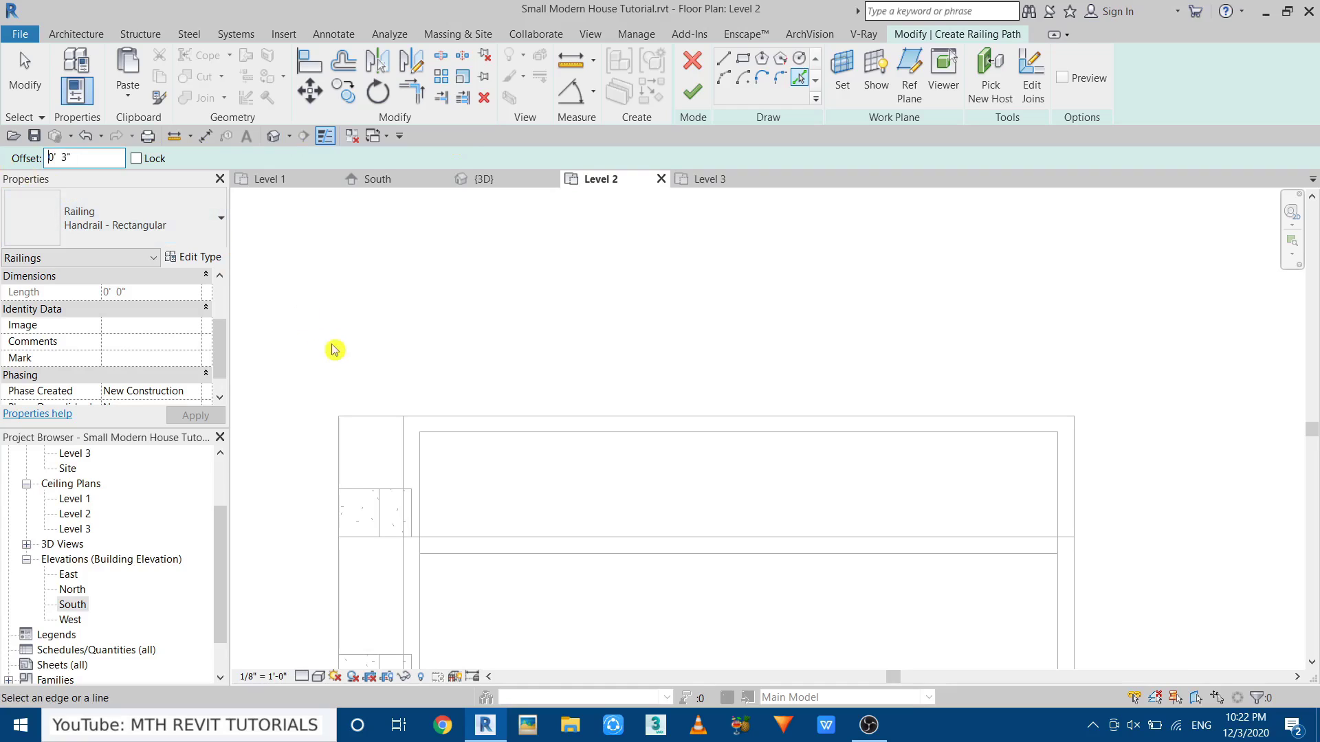
left_click(408, 446)
left_click(471, 424)
key("Escape")
scroll(870, 418, "down", 1)
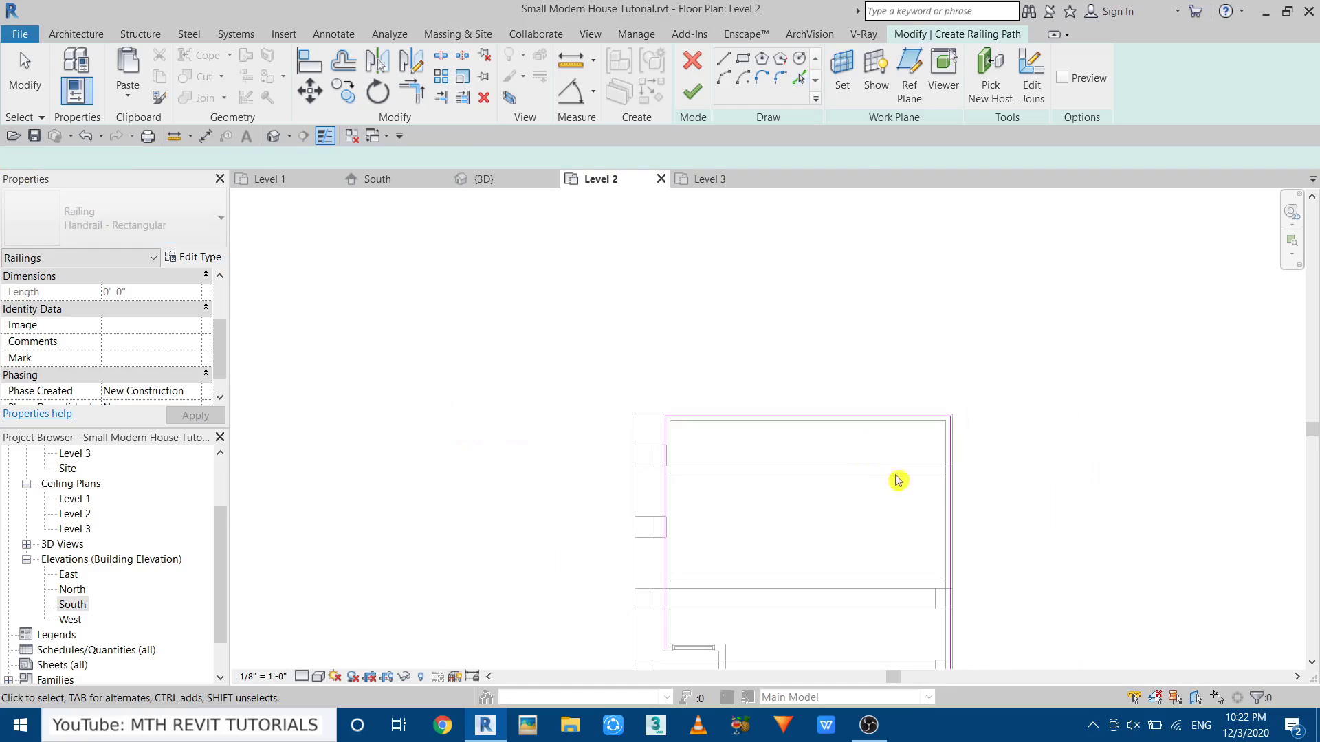
Shorten the east railing path line so it ends at the outer face of the moved north wall.
left_click(953, 556)
middle_click_drag(958, 562, 960, 457)
mouse_move(953, 643)
left_mouse_down()
mouse_move(898, 382)
mouse_move(954, 354)
left_mouse_up()
scroll(954, 357, "up", 4)
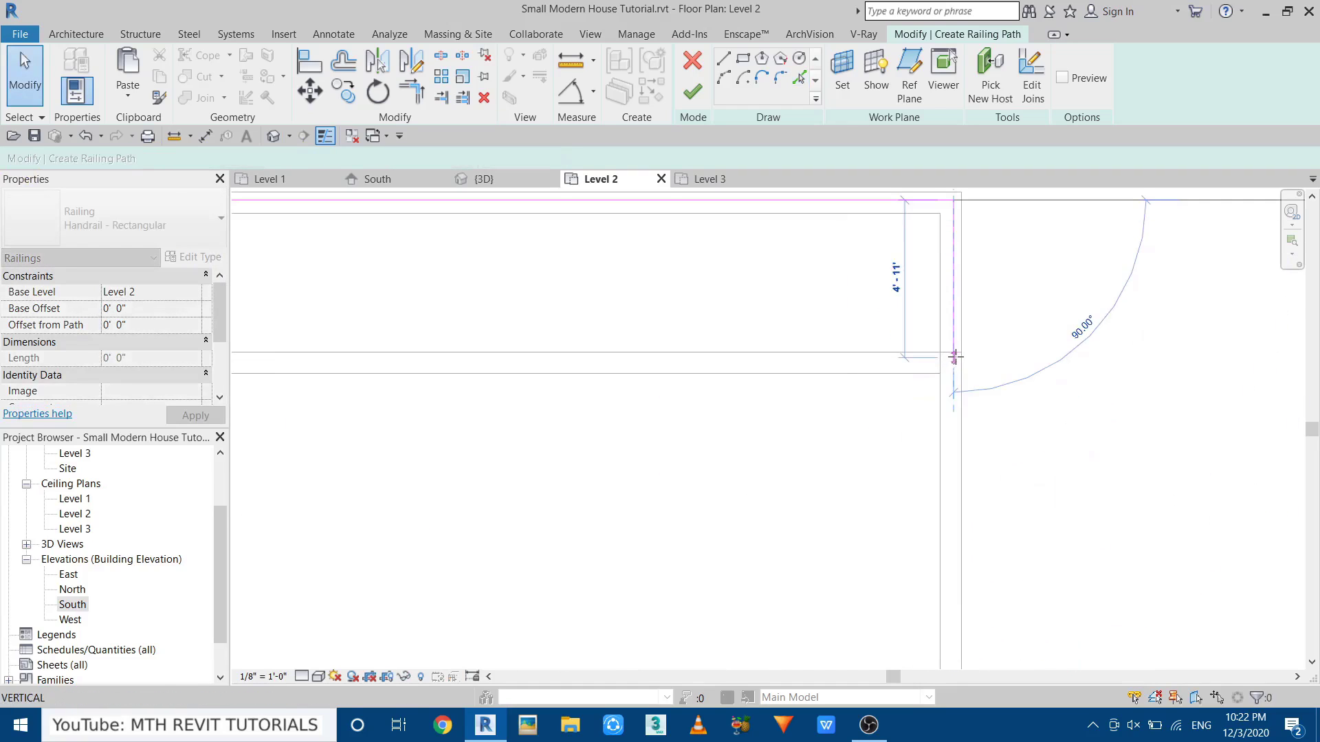
left_click_drag(955, 352, 954, 352)
left_click(1020, 368)
Align the west railing path line's lower end with the outer face of the moved north wall.
scroll(1021, 366, "down", 4)
scroll(718, 364, "up", 4)
middle_click_drag(726, 382, 697, 432)
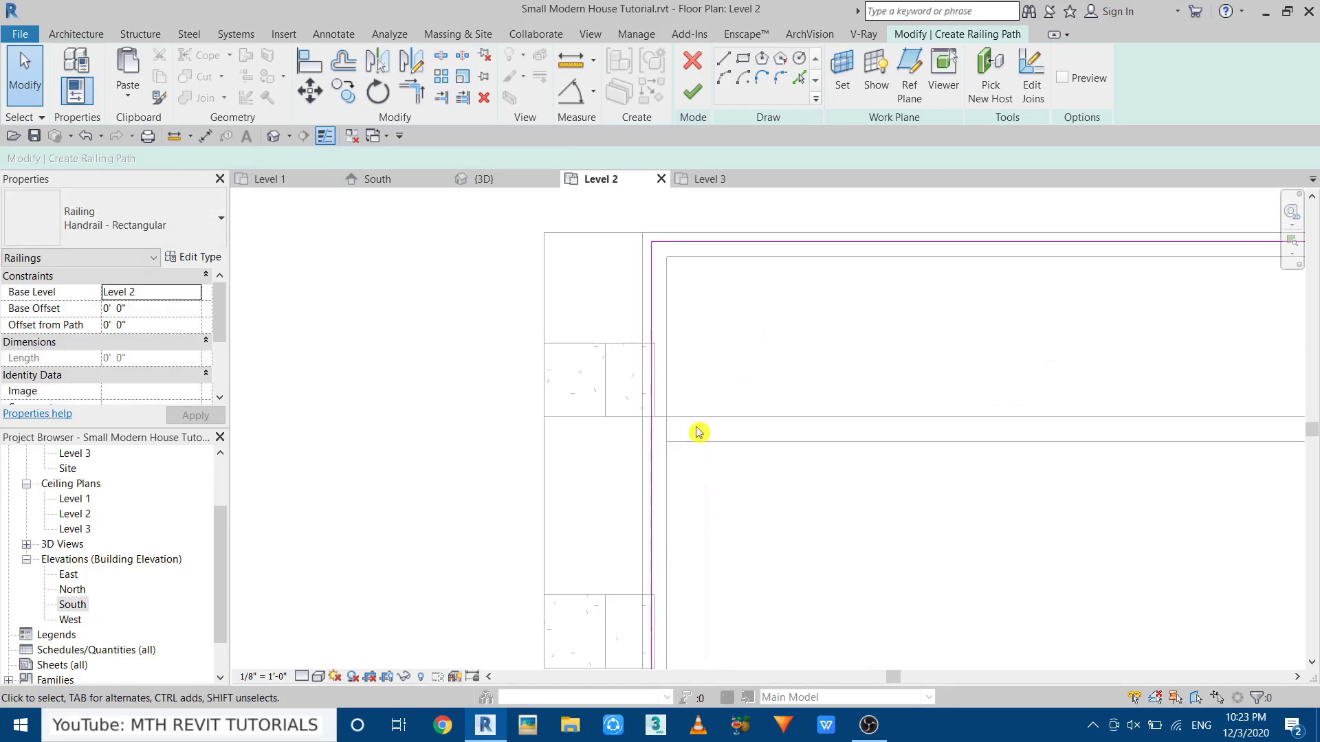
key("l")
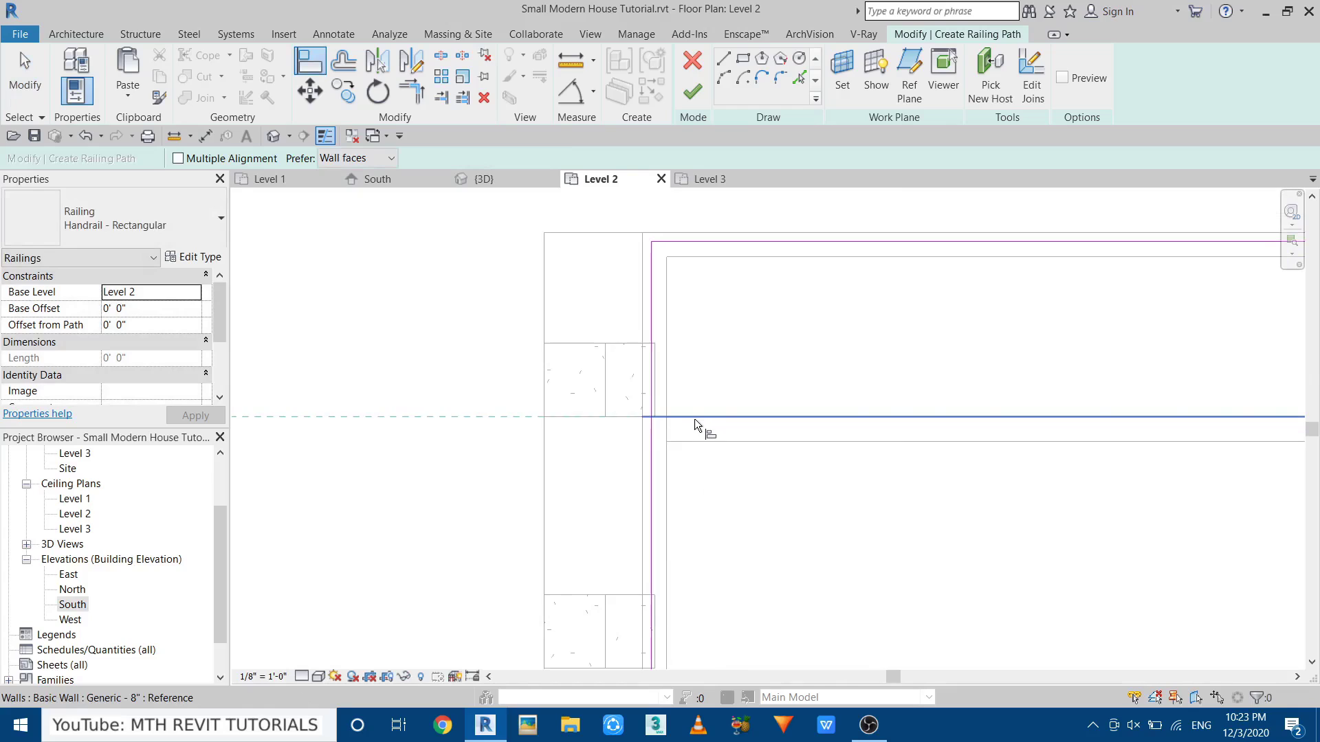
scroll(675, 393, "down", 5)
scroll(683, 490, "up", 3)
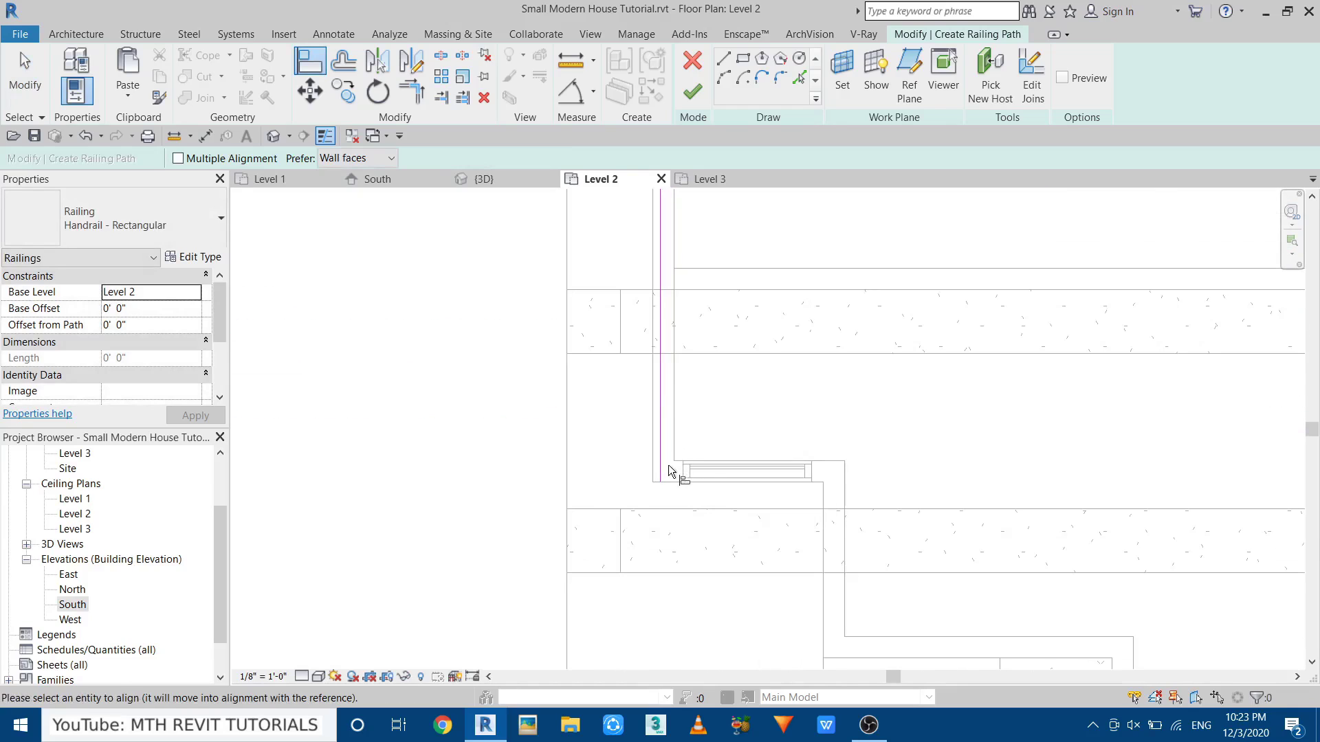
left_click(667, 481)
scroll(665, 484, "down", 3)
middle_click_drag(691, 311, 639, 435)
scroll(640, 434, "up", 5)
middle_click_drag(730, 486, 387, 461)
scroll(877, 521, "up", 6)
scroll(882, 437, "up", 6)
scroll(882, 440, "down", 5)
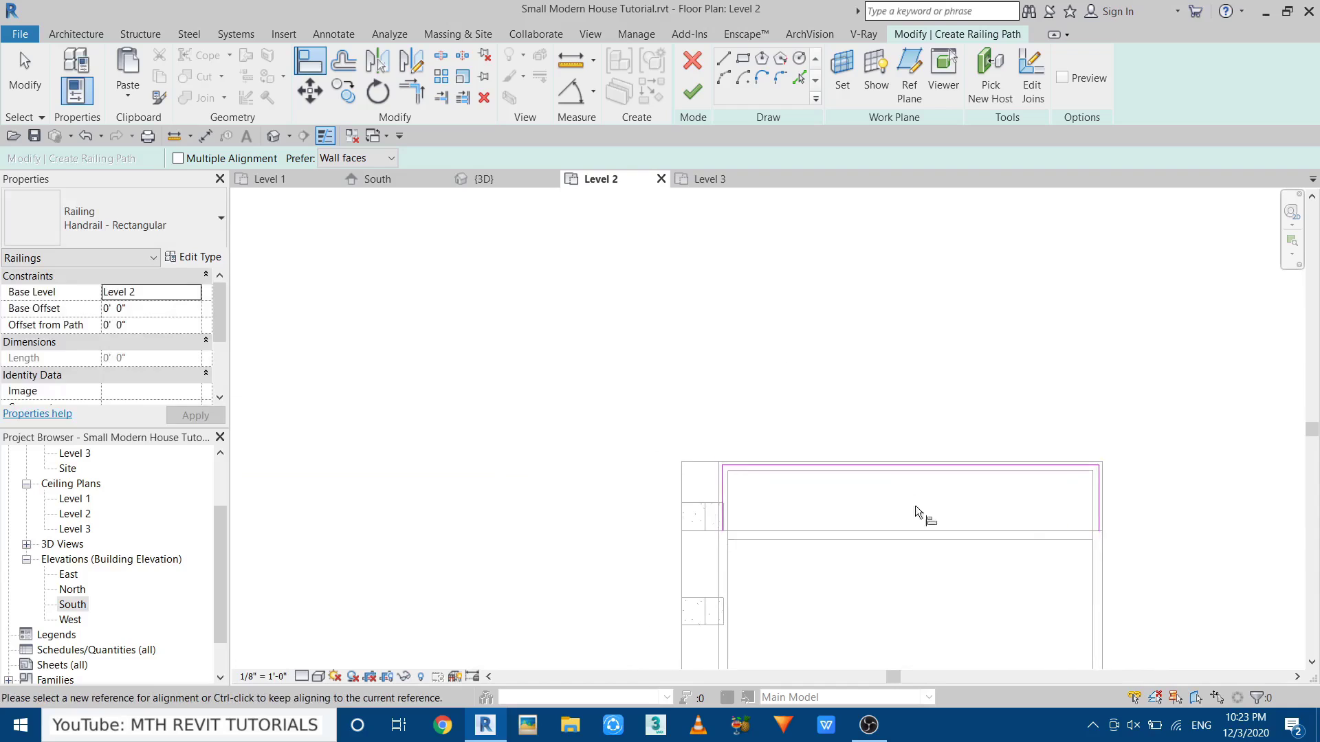
Choose the Glass Panel - Bottom Fill railing type and finish the balcony railing sketch.
middle_click_drag(905, 501, 687, 441)
key("Escape")
key("Escape")
left_click(171, 220)
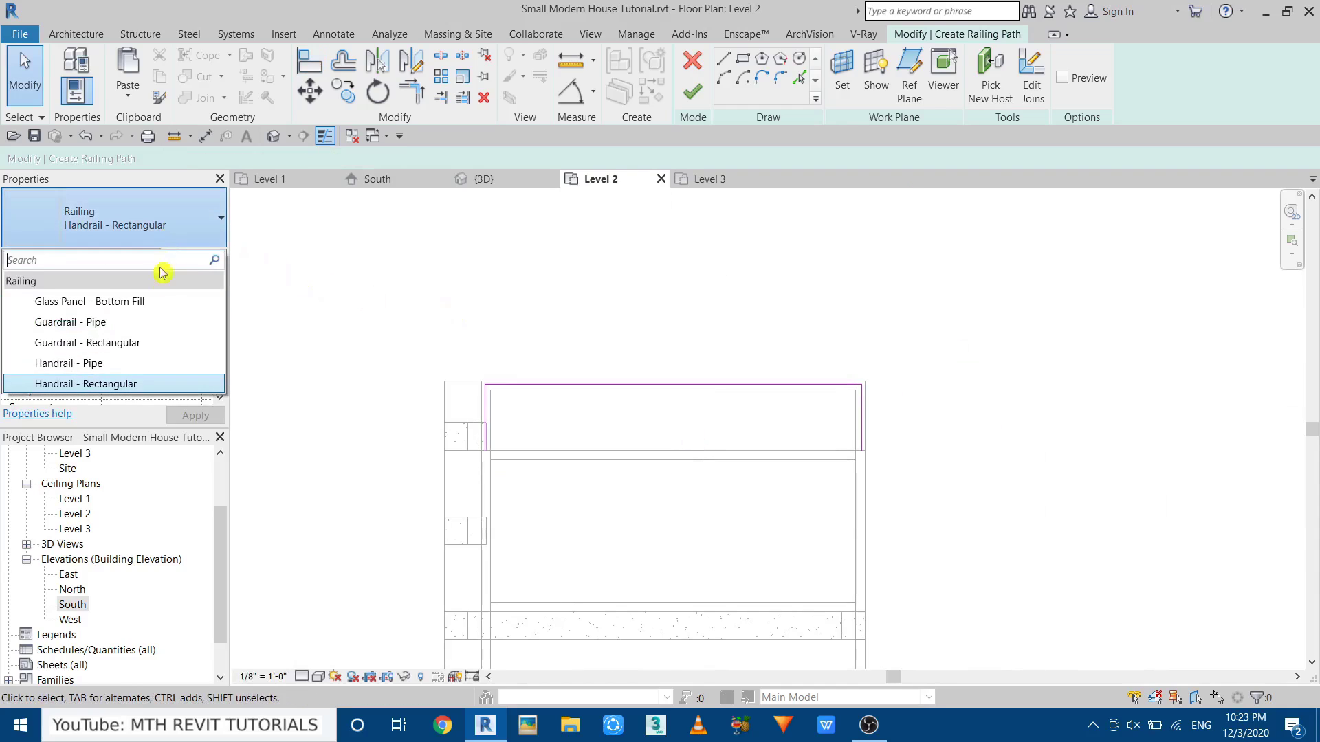
left_click(102, 307)
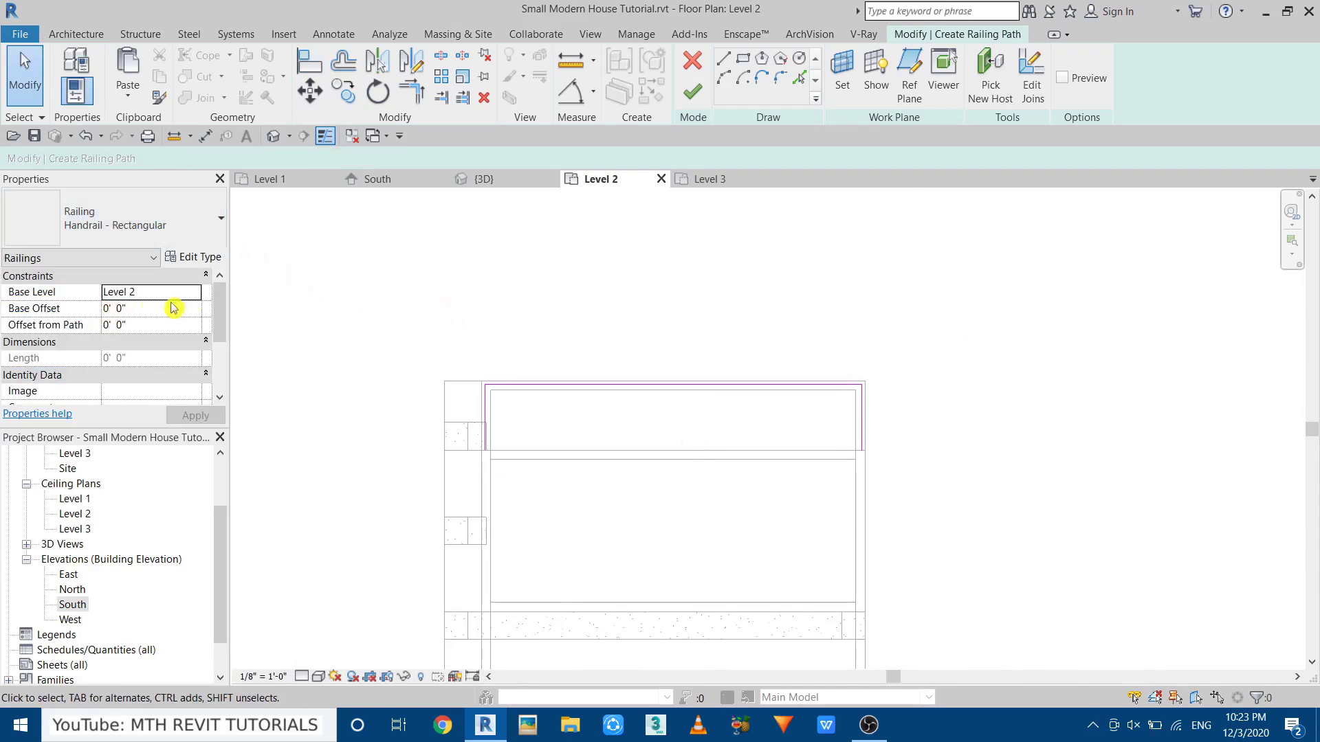
left_click(693, 96)
left_click(506, 197)
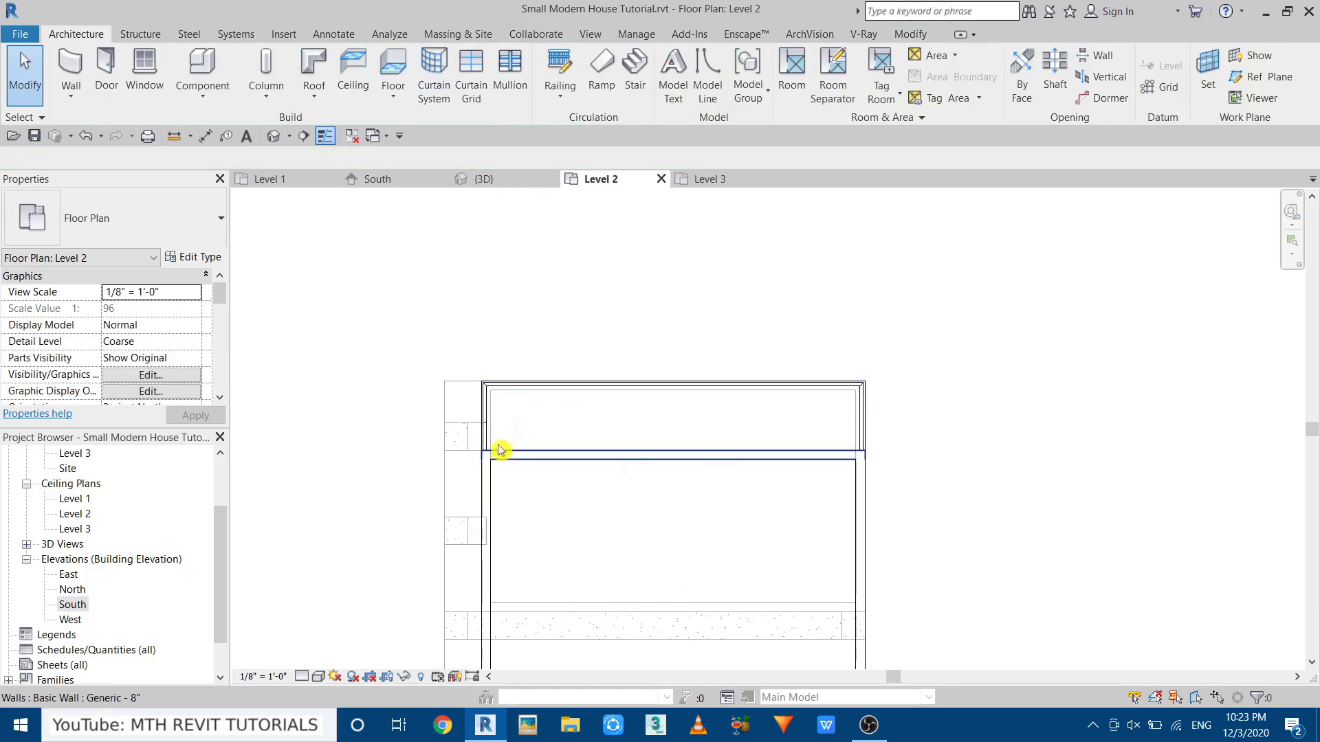
Place a 36" x 84" Single-Flush door in the balcony wall, about 7'-6" from the east wall and swinging into the room.
left_click(105, 69)
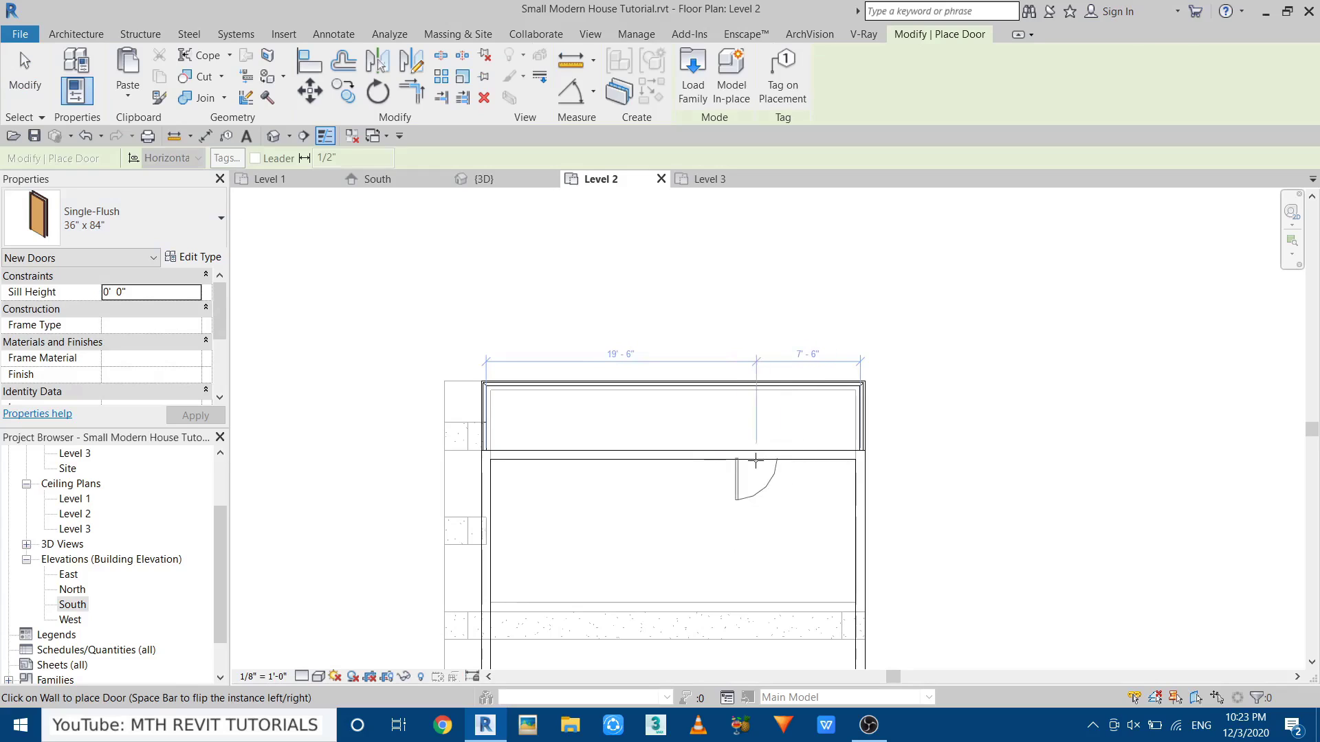
left_click(758, 456)
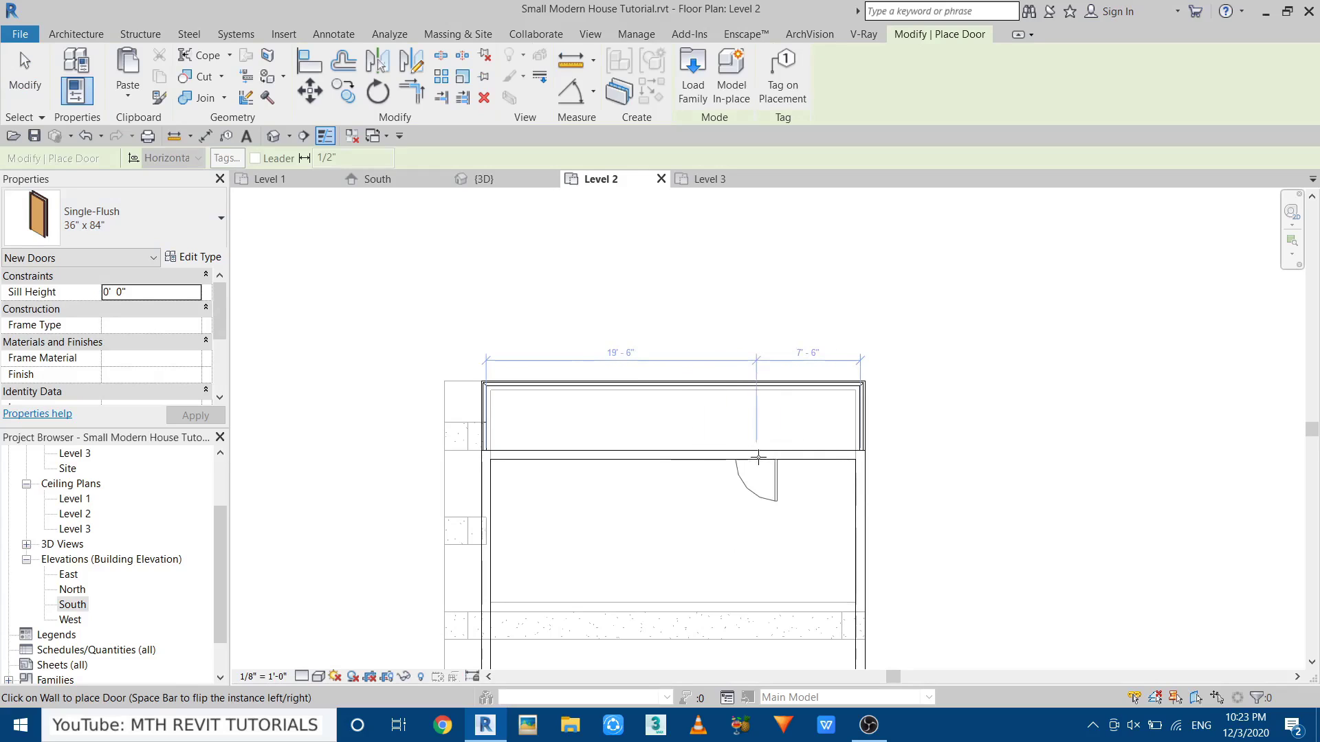
Draw a Curtain Wall 1 segment about 9' long within the balcony wall, starting about 2' from its west end.
left_click(76, 33)
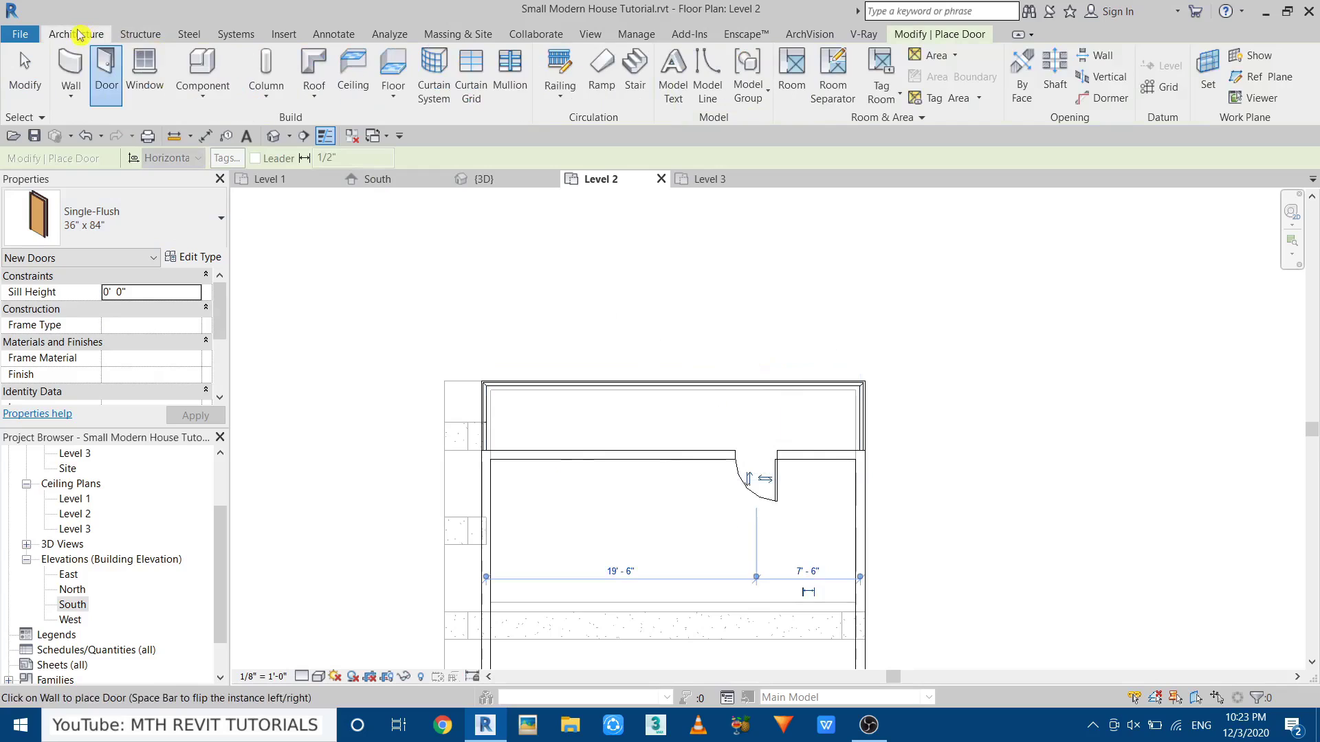
left_click(71, 69)
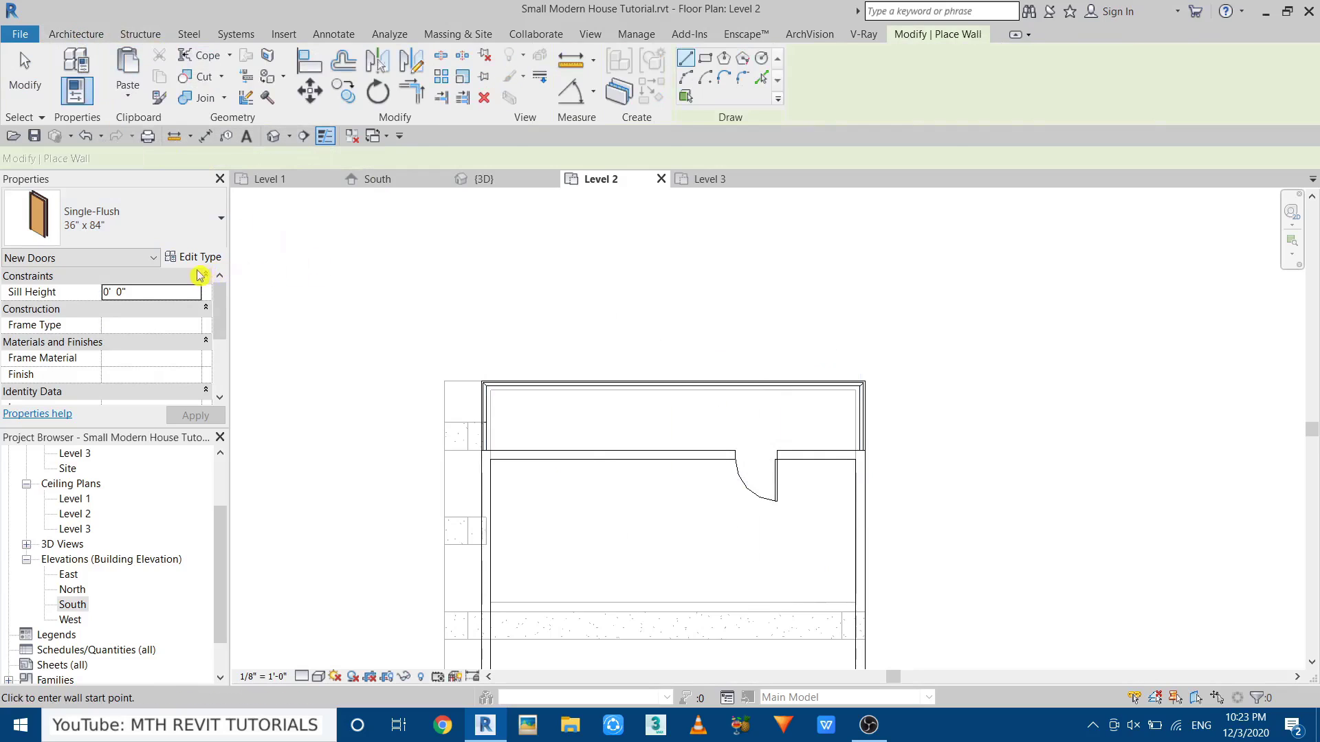
scroll(519, 437, "up", 2)
left_click(513, 470)
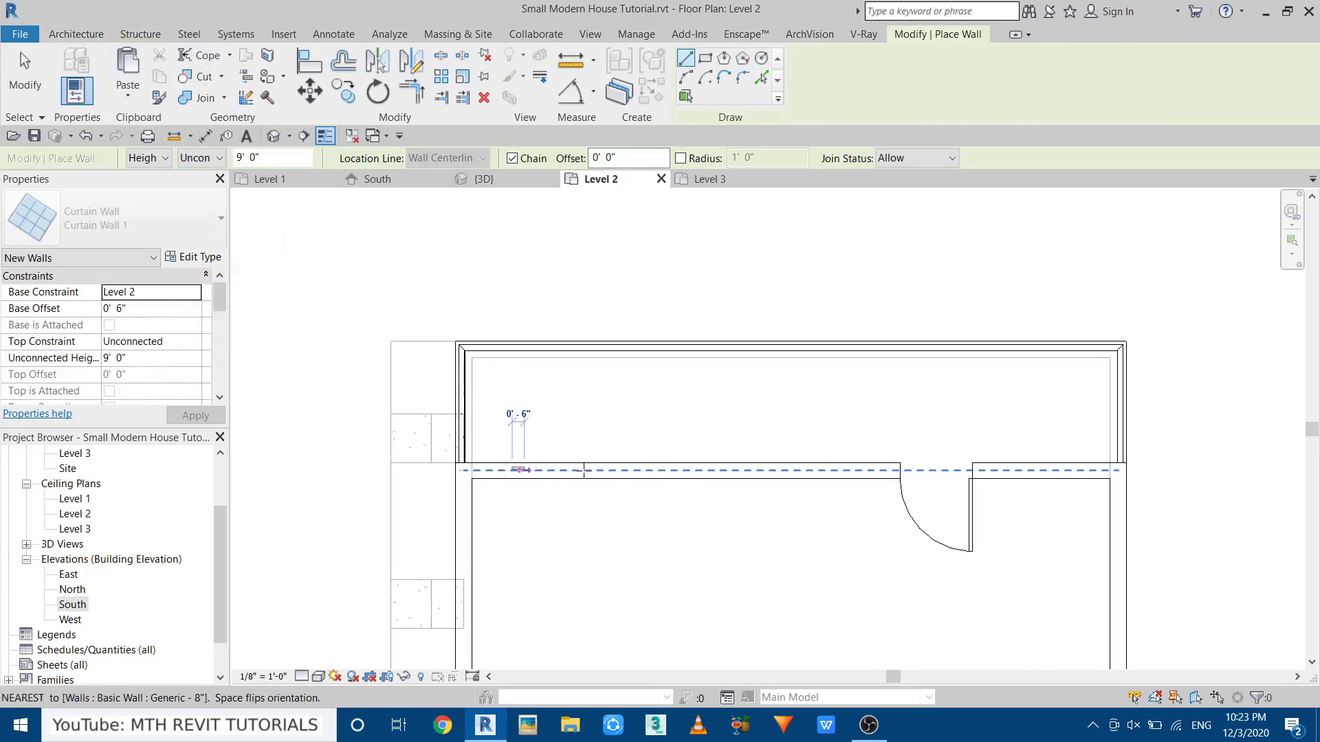
left_click(729, 470)
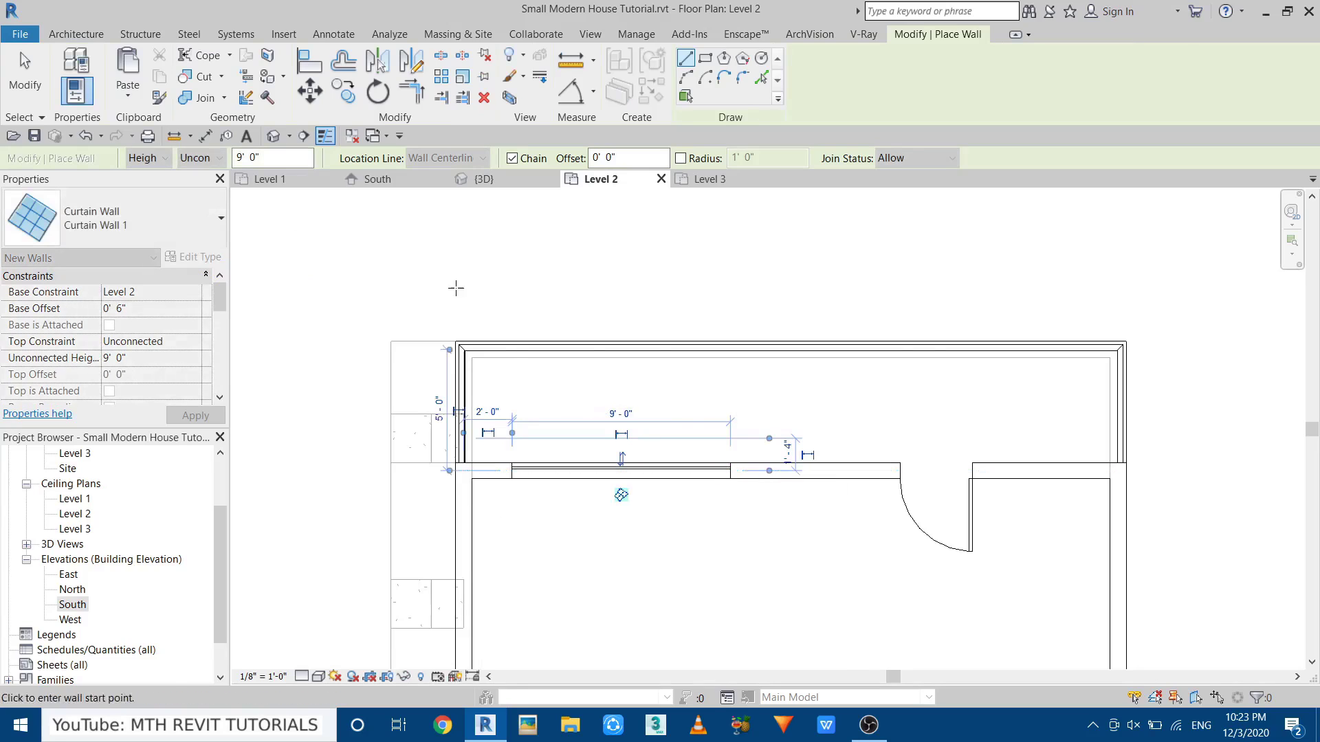
Set the balcony curtain wall's base offset to 0' 0" and its unconnected height to 7' in the 3D view.
left_click(274, 135)
middle_click_drag(505, 550, 657, 478, "shift")
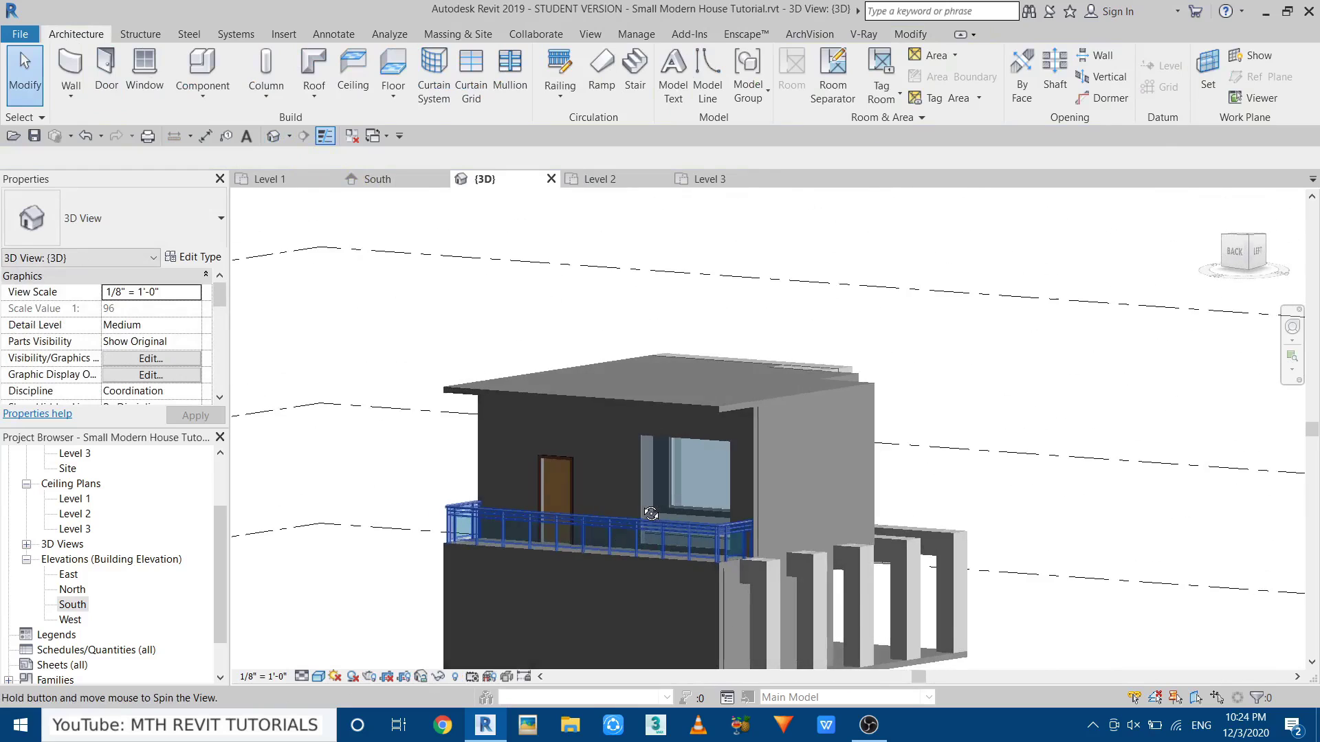
scroll(657, 475, "up", 2)
left_click(664, 444)
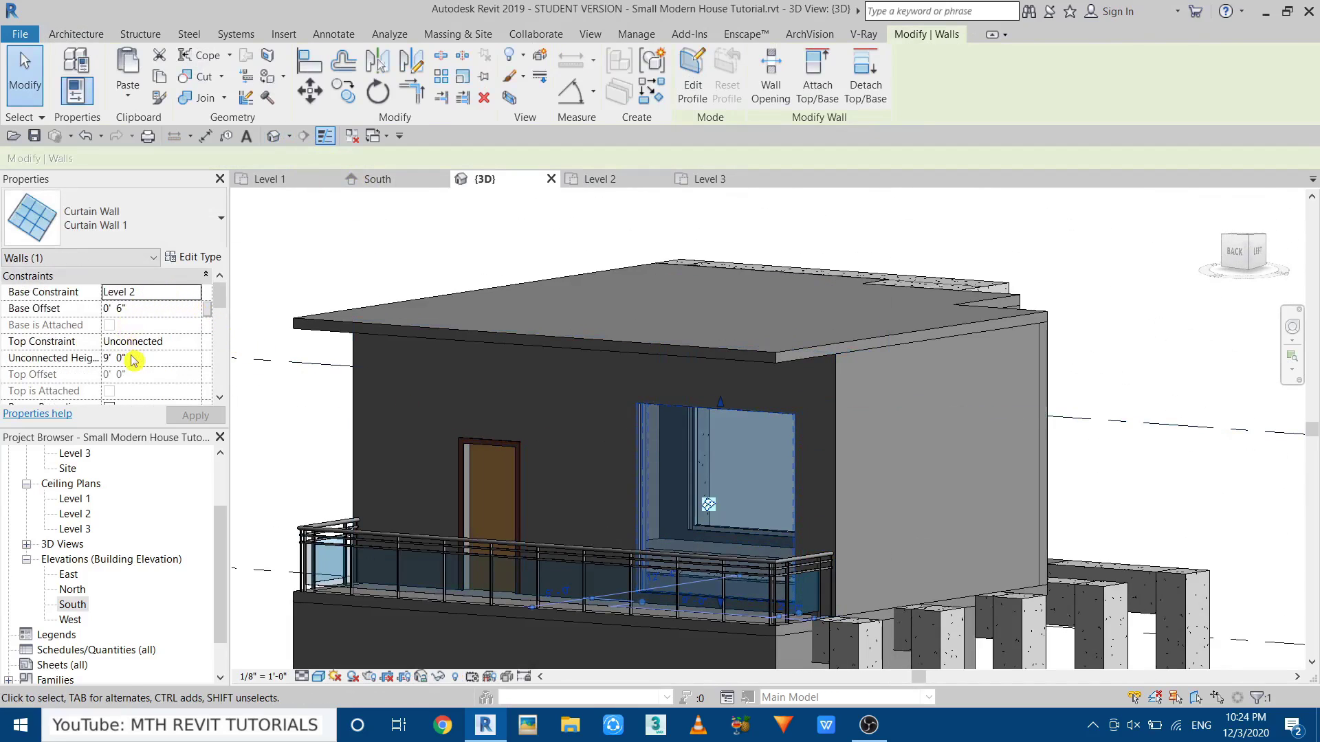
left_click(189, 308)
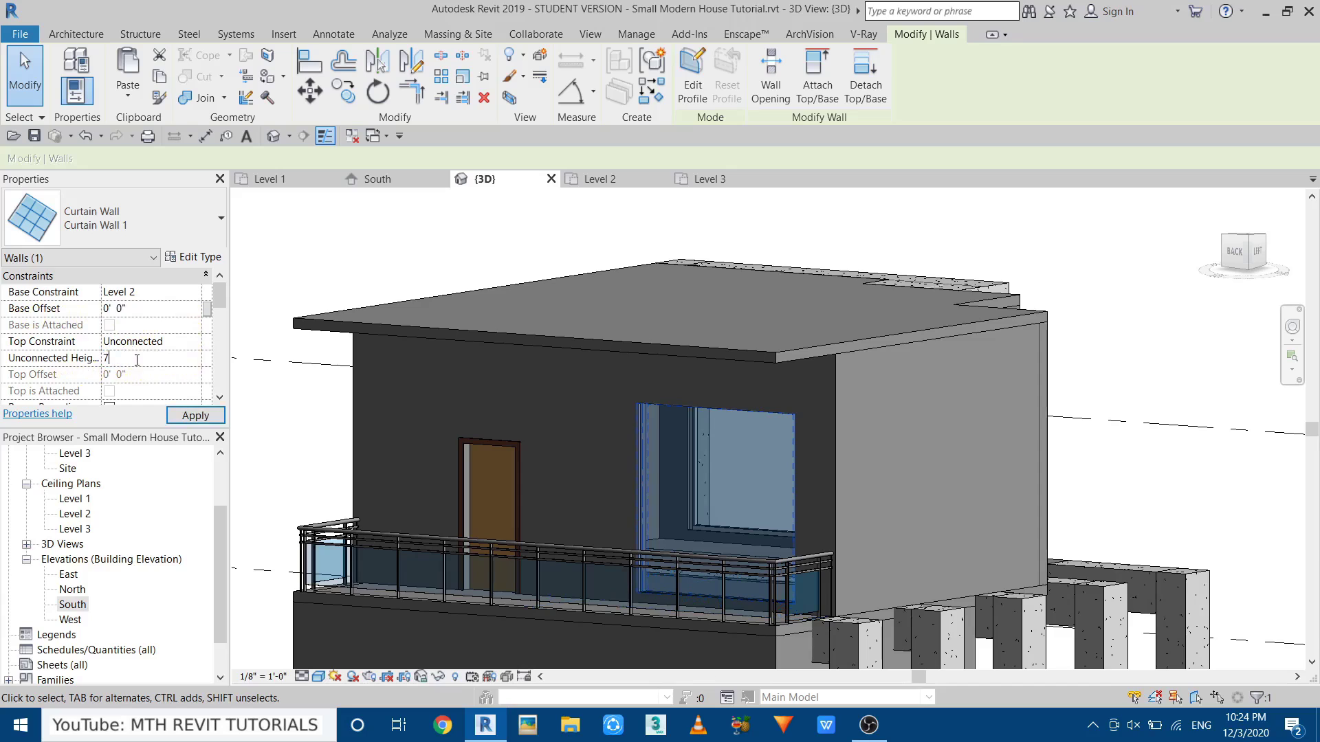
key("Escape")
Place 2.5" x 5" rectangular mullions on all grid lines of the balcony curtain wall.
middle_click_drag(692, 536, 607, 530, "shift")
scroll(606, 530, "up", 2)
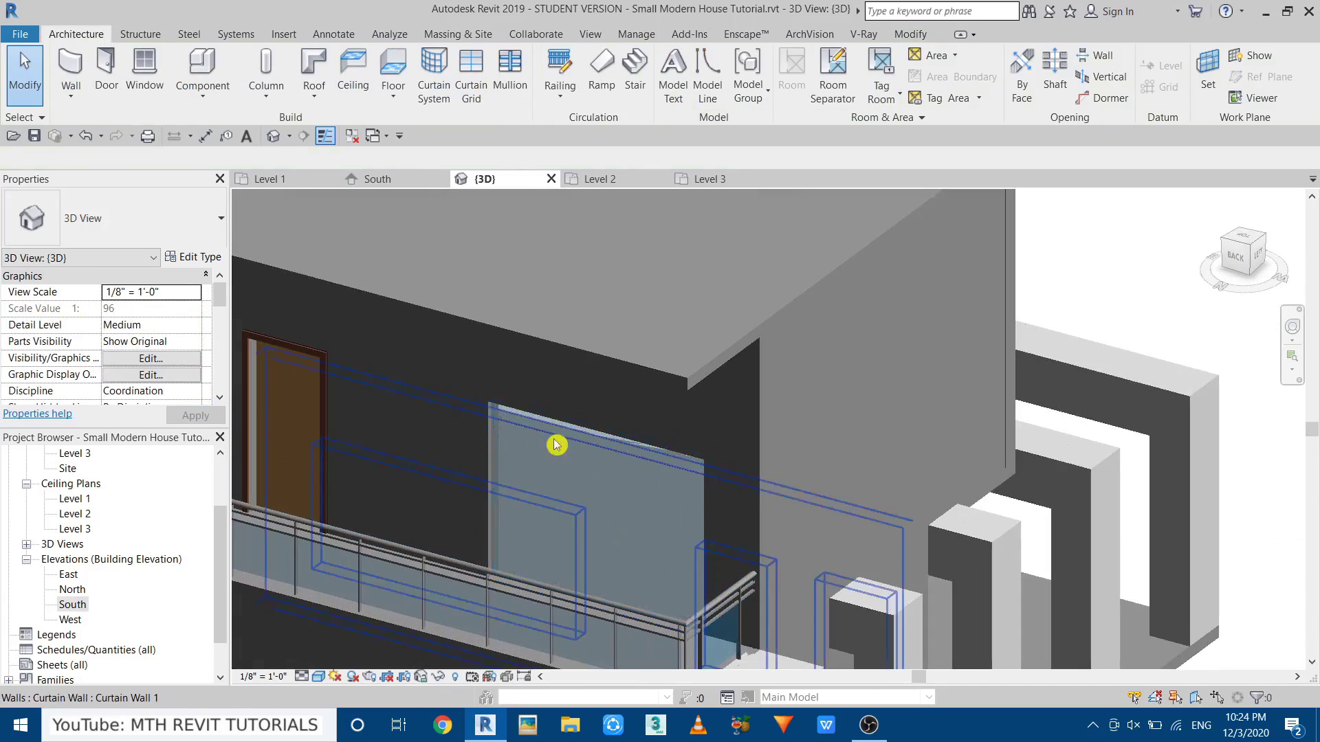
left_click(514, 102)
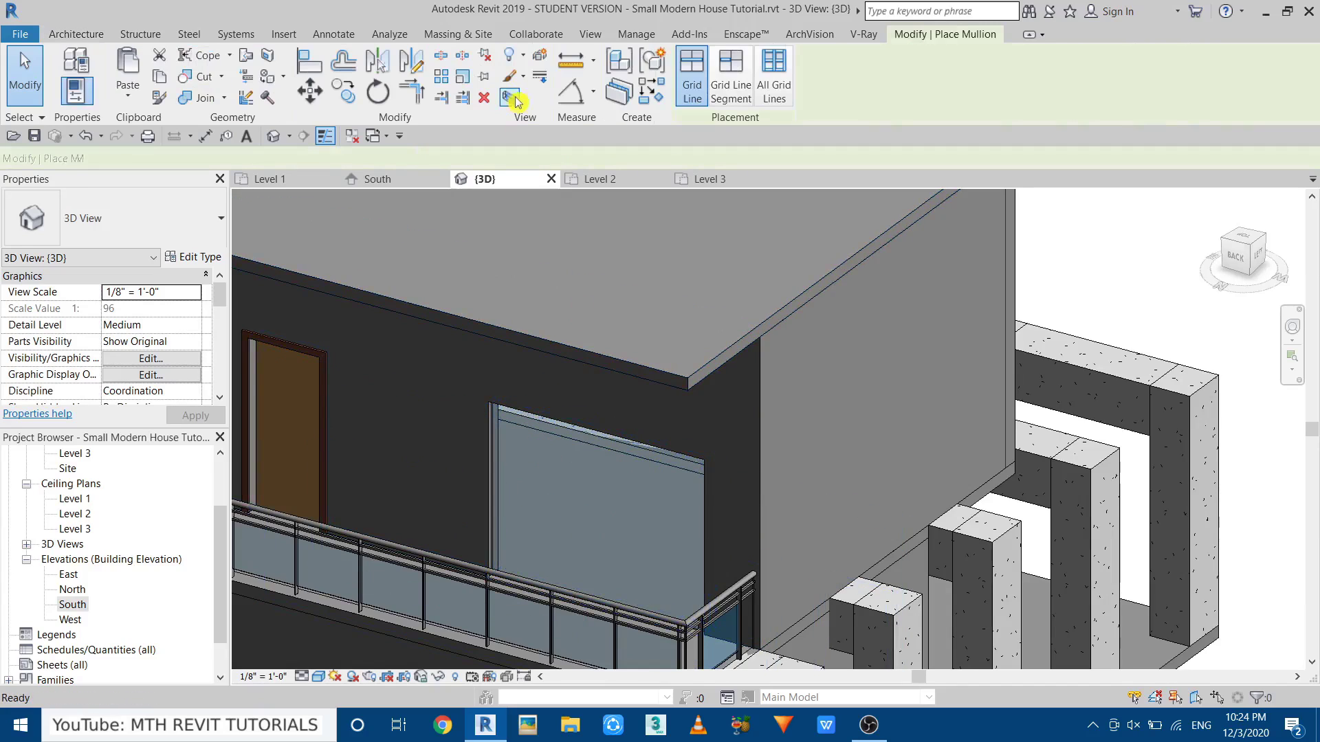
left_click(782, 96)
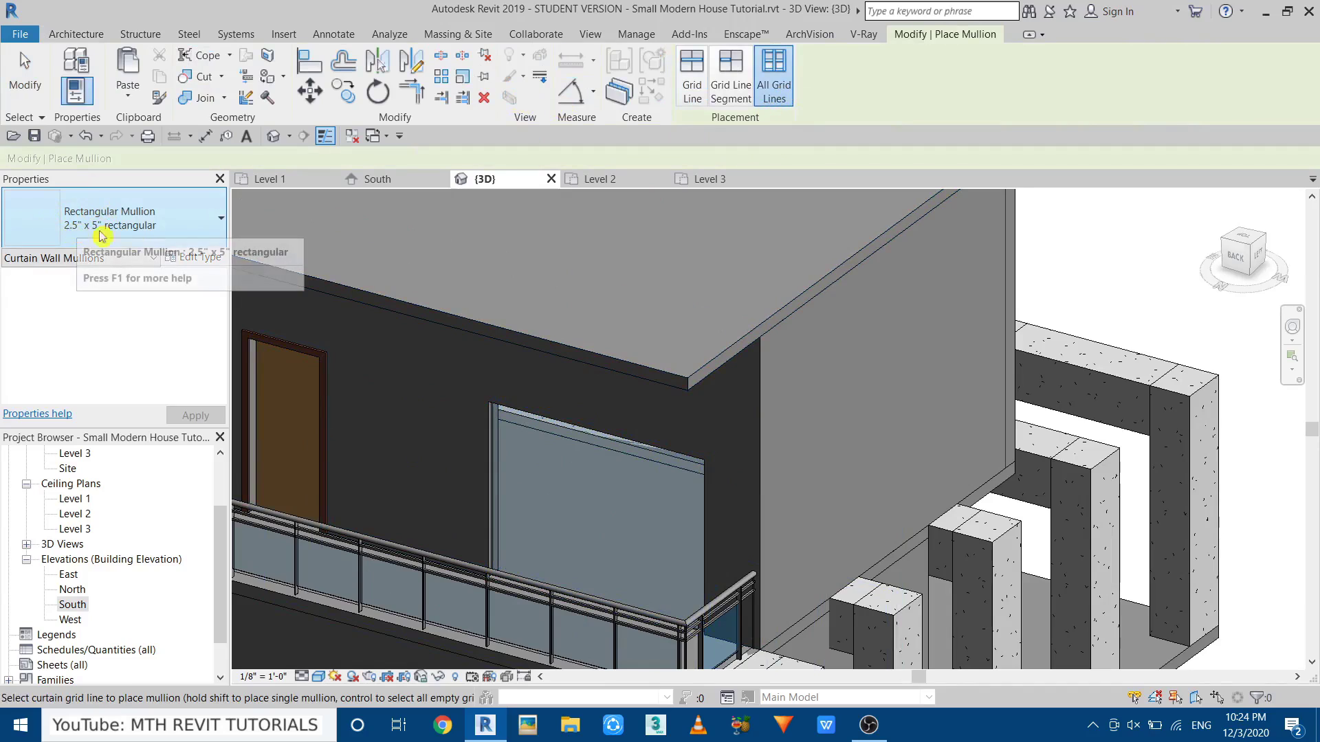
left_click(590, 493)
key("Escape")
middle_click_drag(589, 481, 543, 481, "shift")
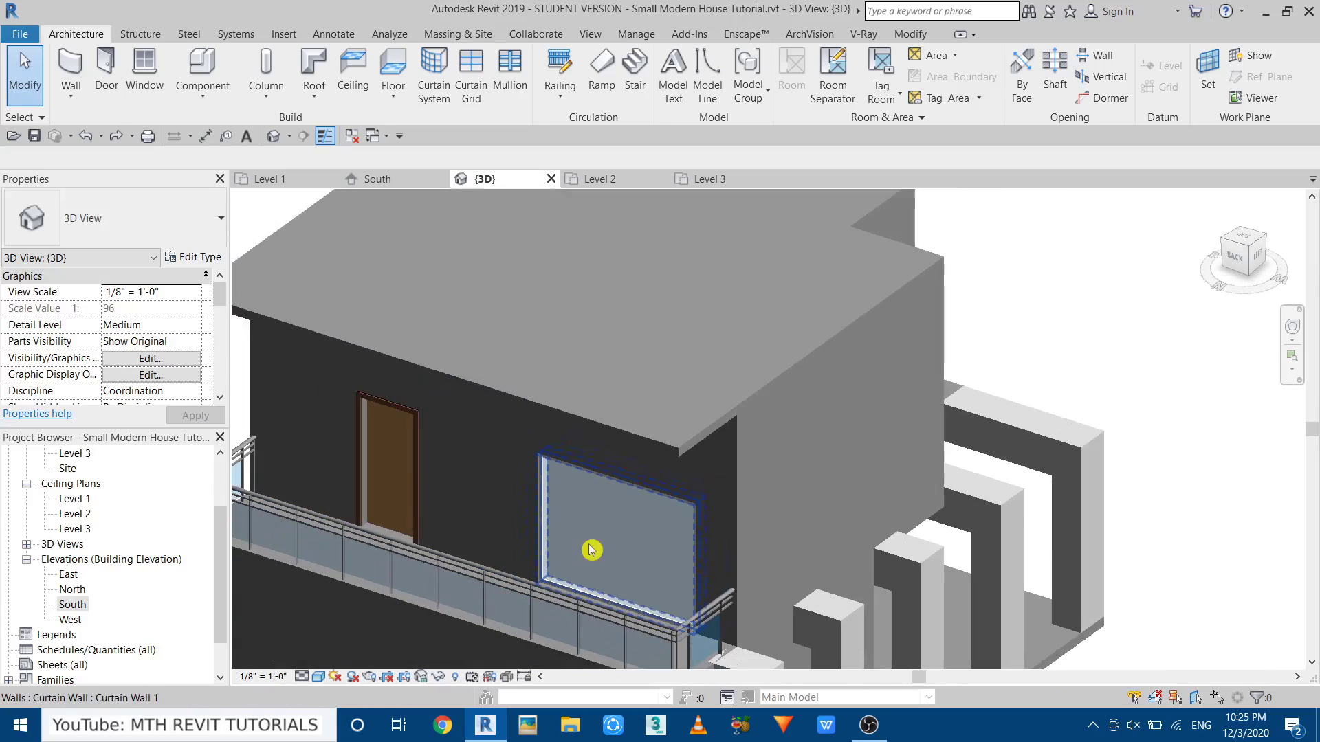
Move the Level 3 floor's rear boundary line back to the balcony wall's outer face and finish the boundary sketch.
middle_click_drag(509, 465, 547, 549)
scroll(431, 500, "up", 1)
middle_click_drag(430, 500, 440, 535)
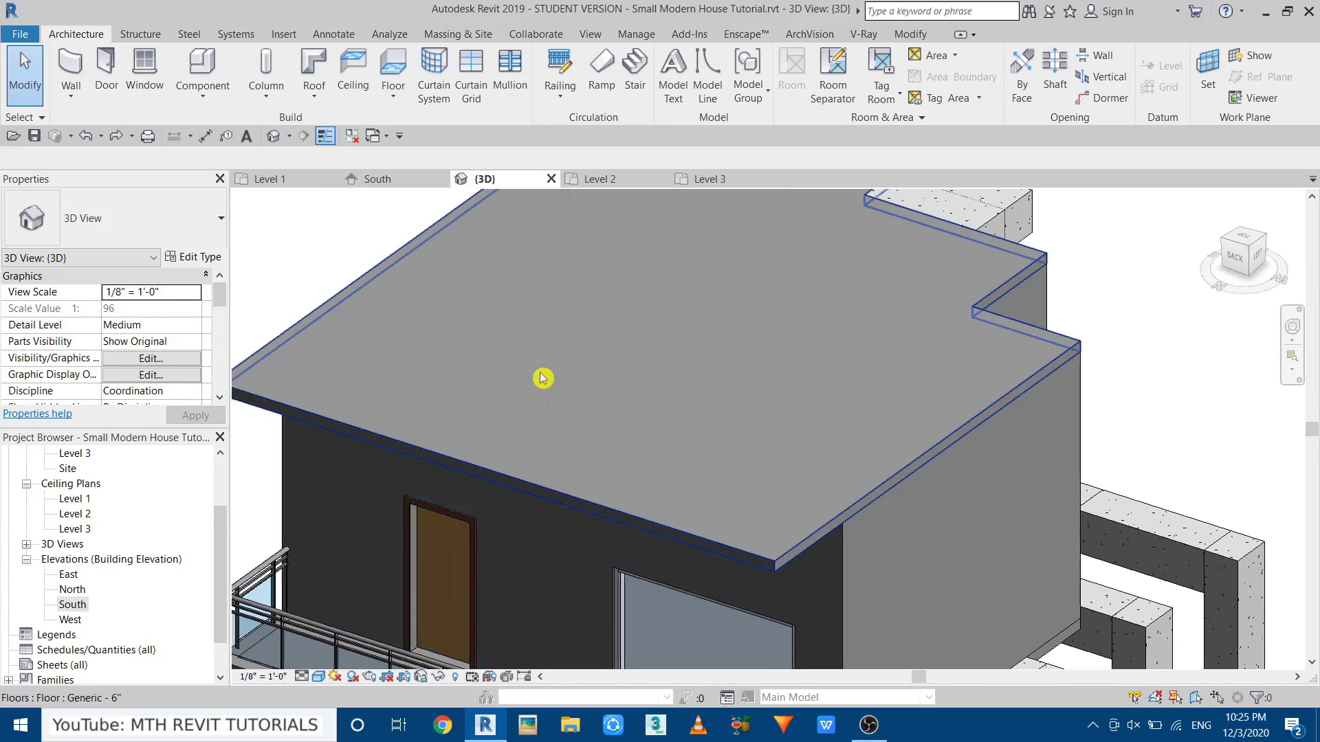
double_click(645, 349)
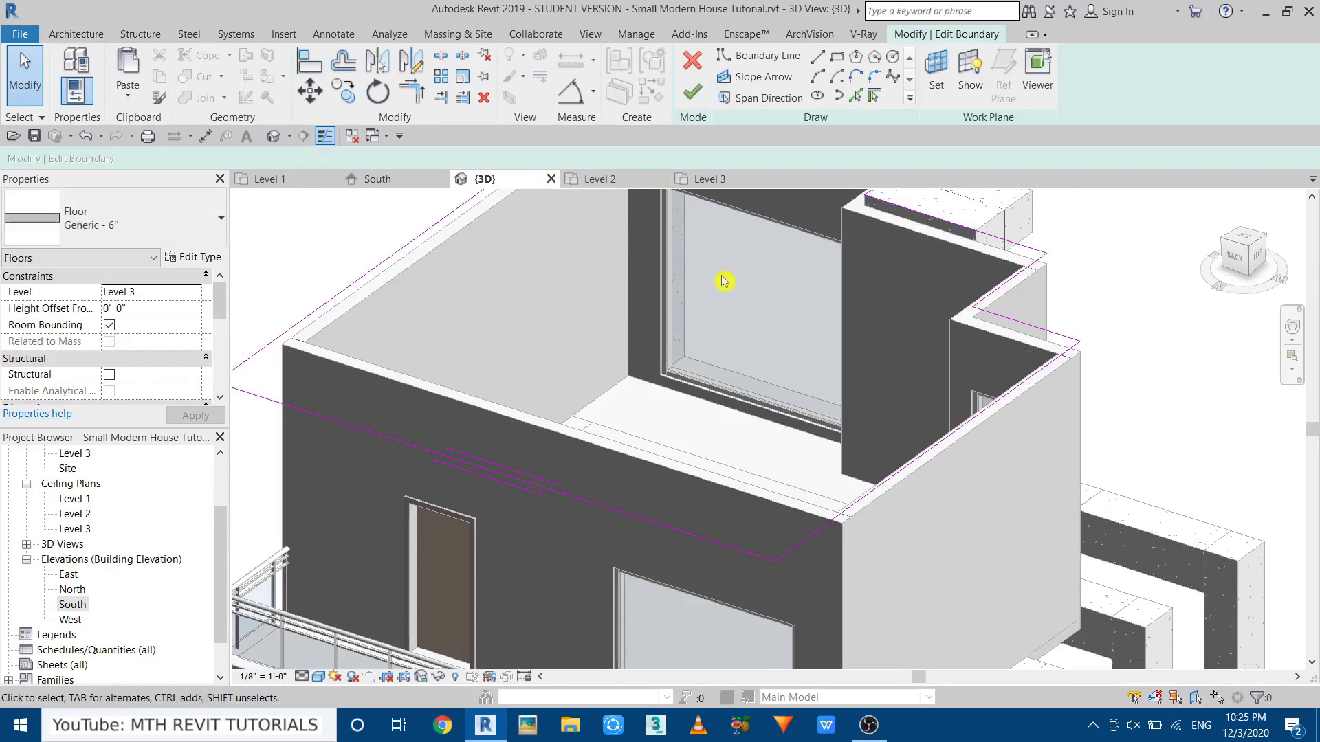
left_click(717, 182)
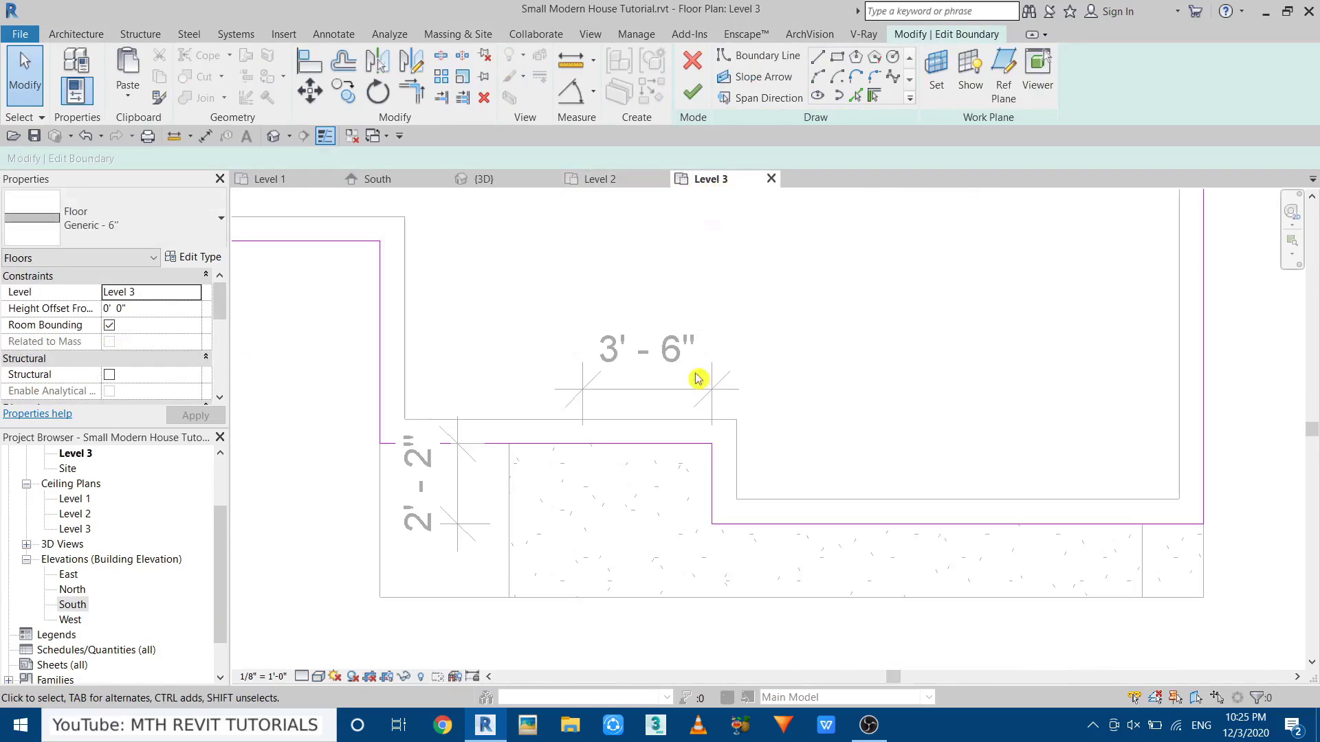
scroll(679, 539, "down", 3)
middle_click_drag(633, 294, 645, 601)
left_click_drag(602, 277, 602, 365)
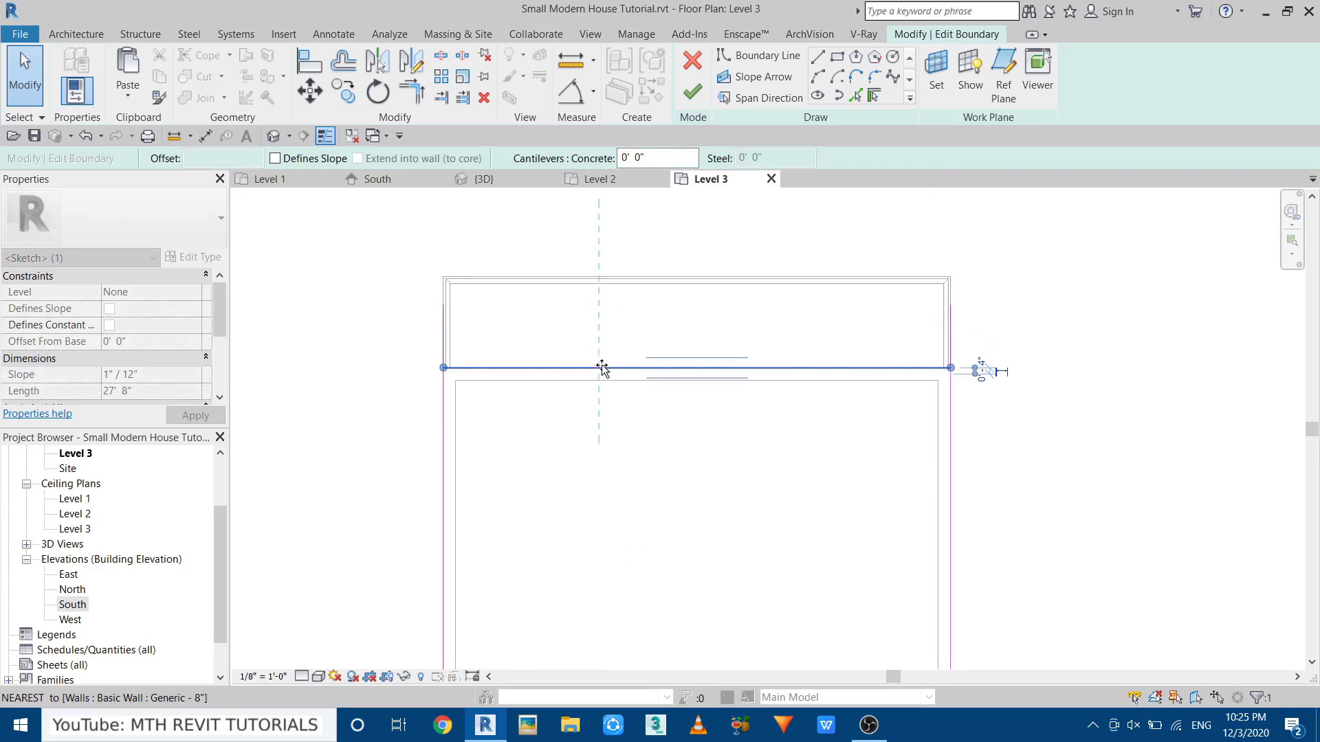
left_click(695, 301)
left_click(692, 91)
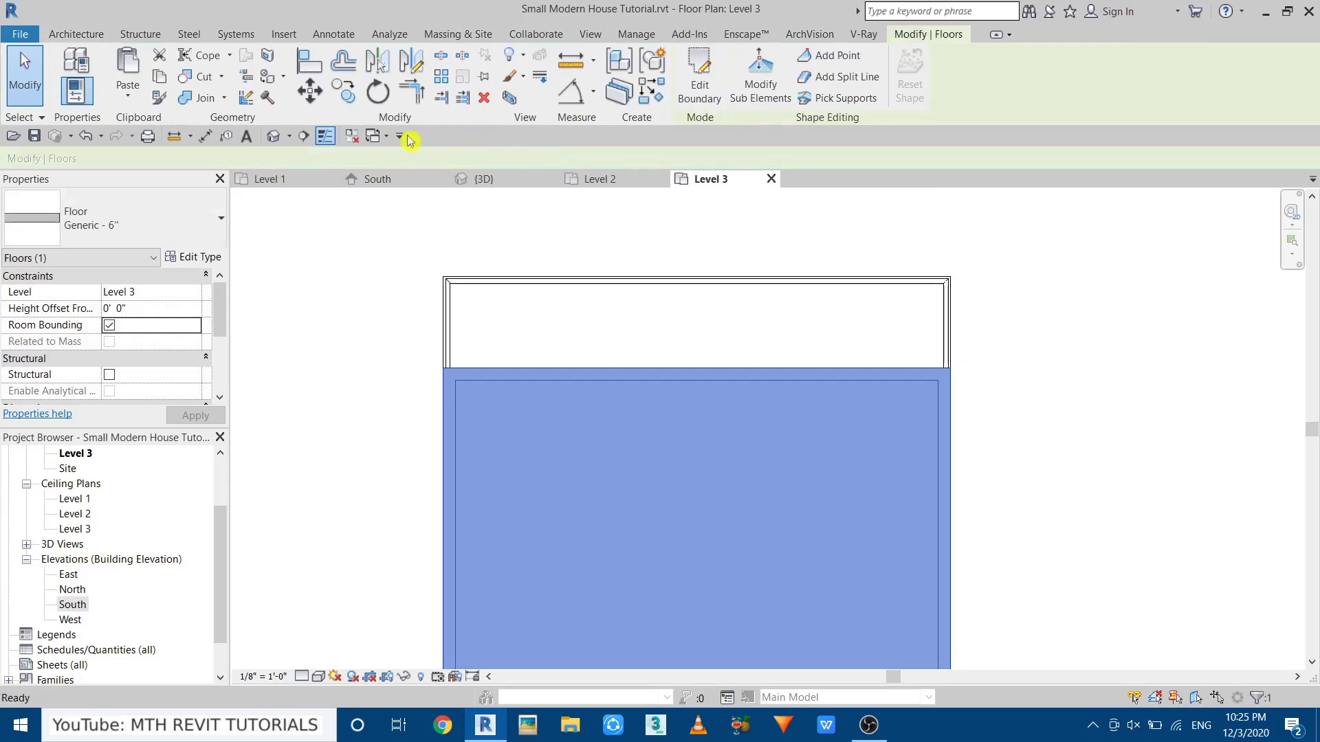
left_click(275, 136)
scroll(480, 304, "down", 3)
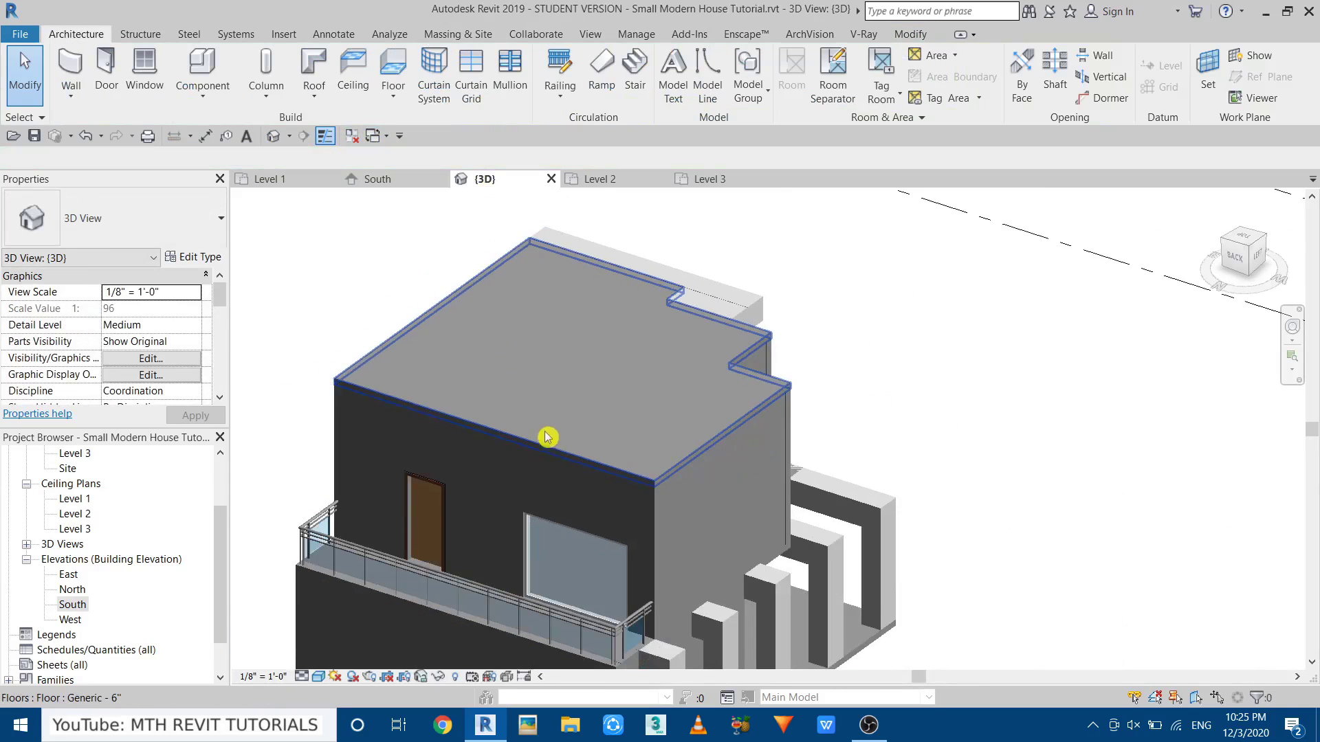
scroll(578, 466, "up", 2)
middle_click_drag(578, 466, 510, 611, "shift")
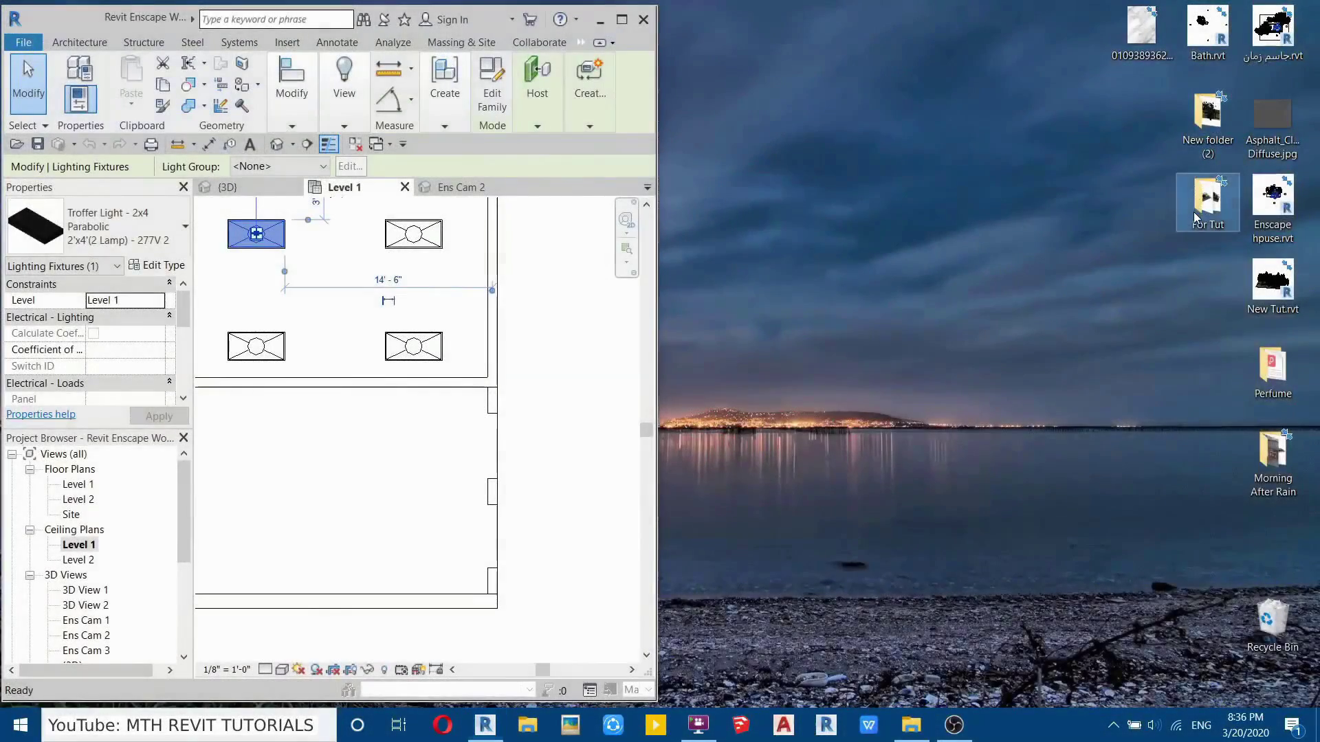
Open the reference image Rendering 1.jpg from the For Tut folder on the desktop.
double_click(1194, 218)
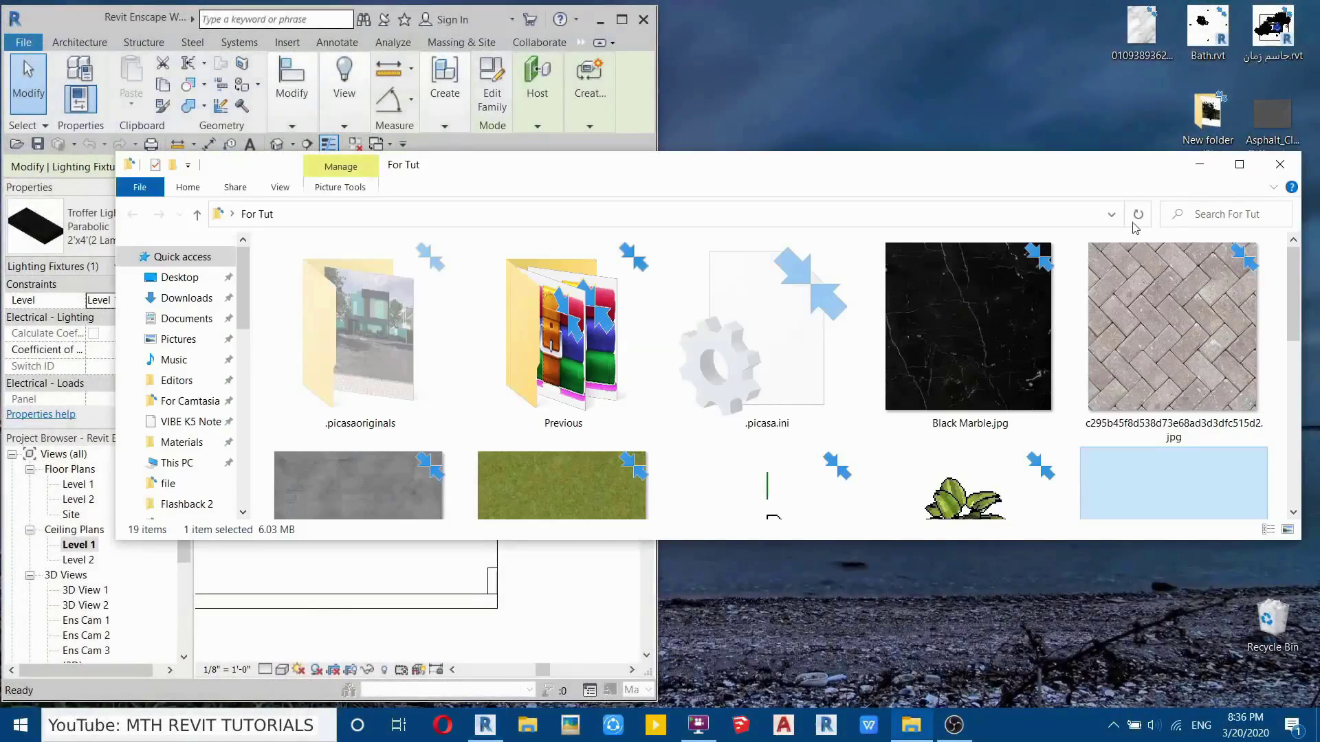
scroll(904, 354, "down", 3)
left_click(780, 392)
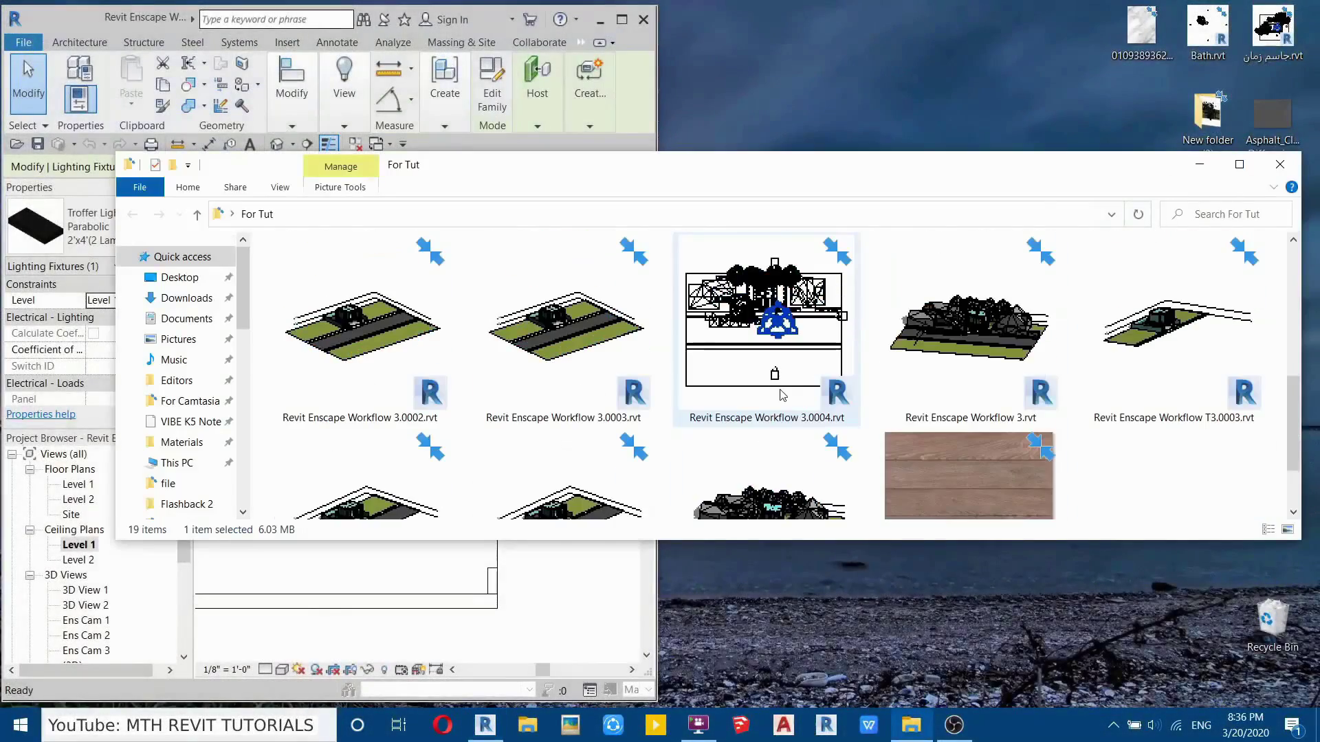
left_click(1240, 164)
double_click(819, 230)
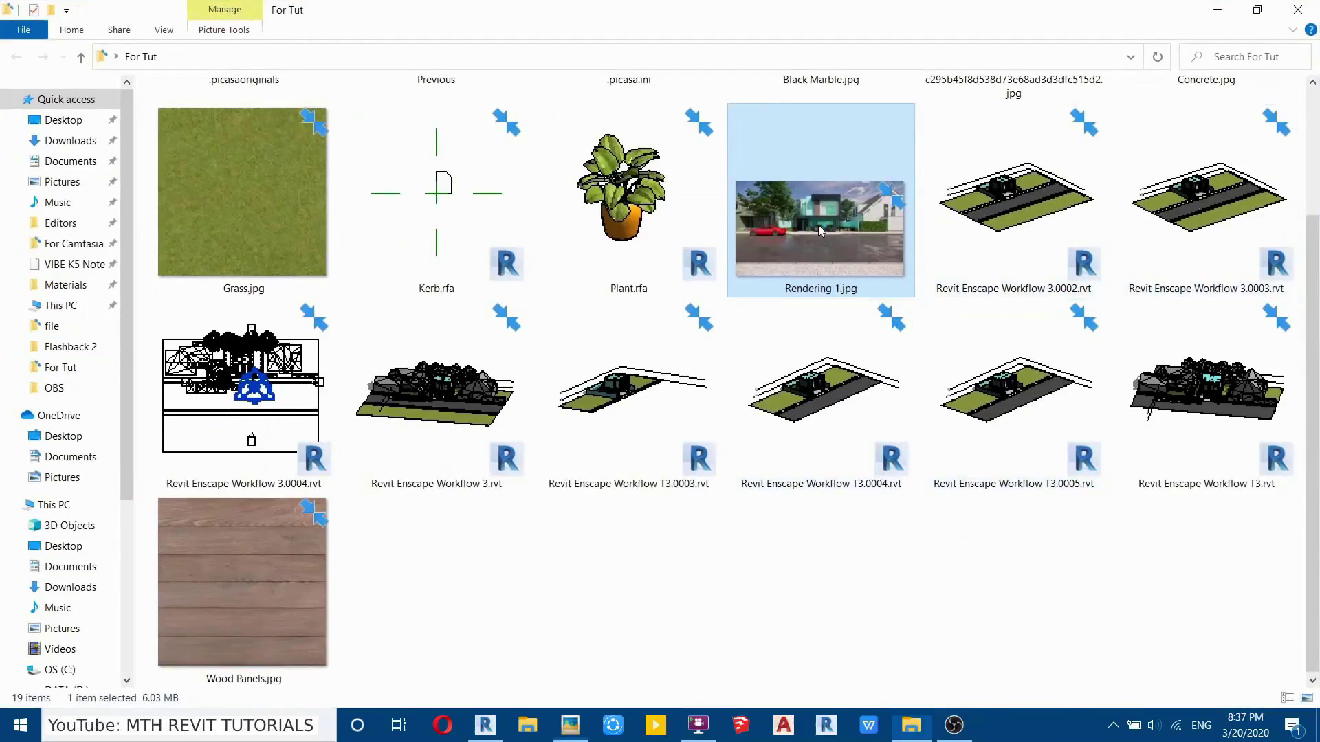
Examine the rendered house in the image, including its facade, carport, side fence, hedge and neighbouring house.
scroll(467, 379, "up", 5)
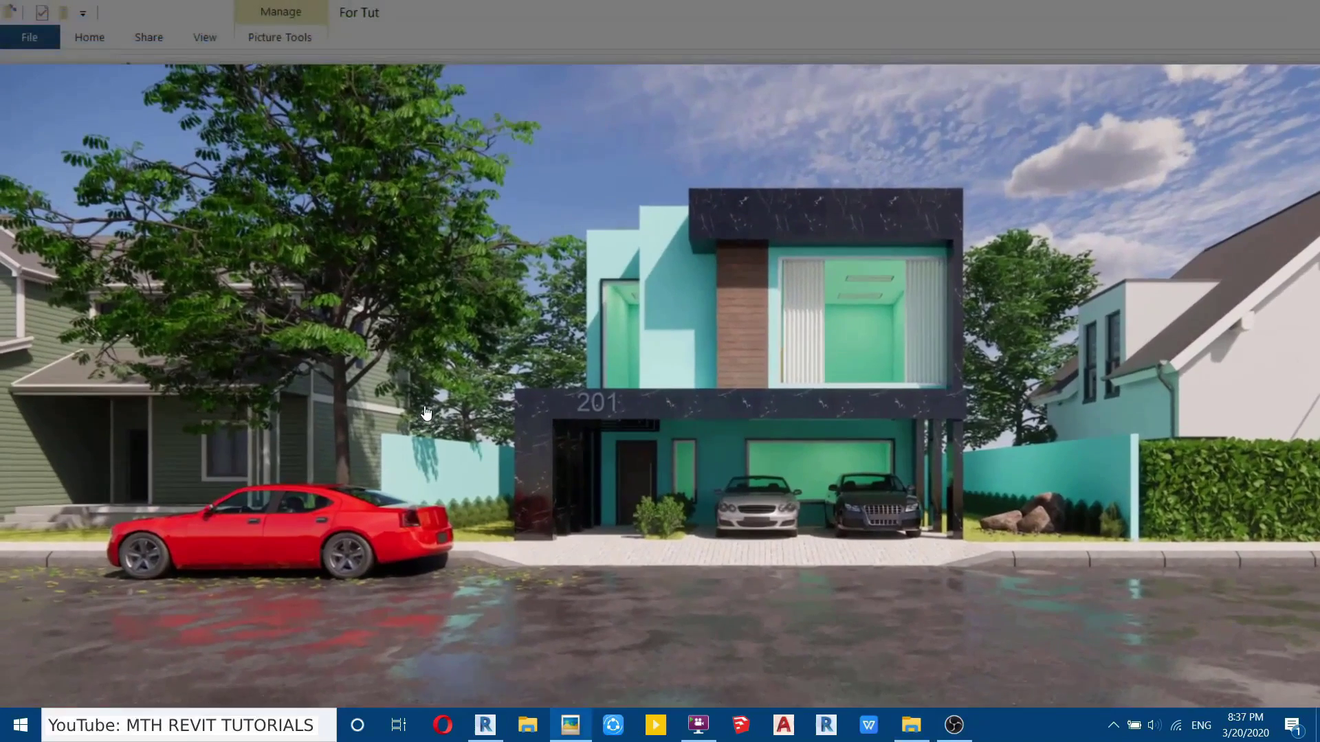
scroll(539, 500, "up", 4)
left_click_drag(961, 525, 851, 481)
left_click_drag(1066, 223, 779, 239)
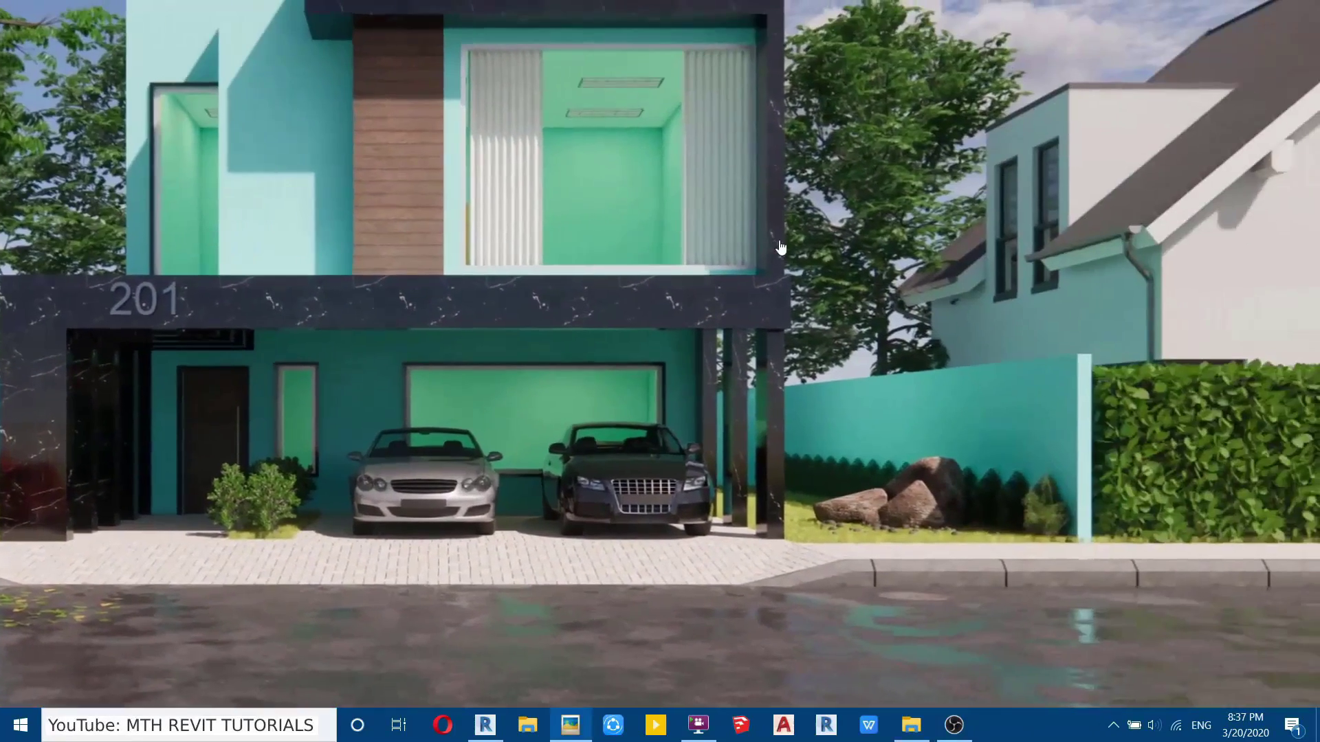
left_click_drag(1001, 244, 876, 417)
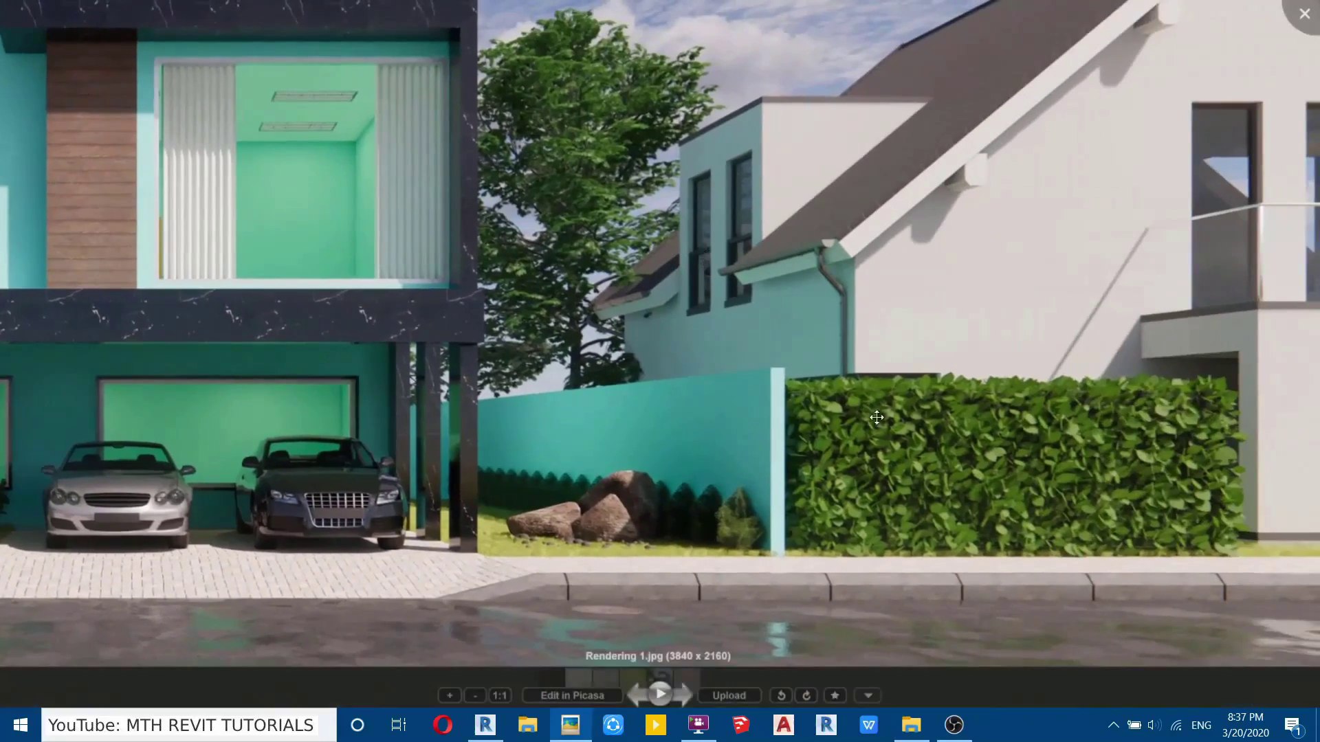
scroll(1067, 497, "down", 4)
left_click_drag(570, 404, 789, 356)
scroll(790, 356, "down", 3)
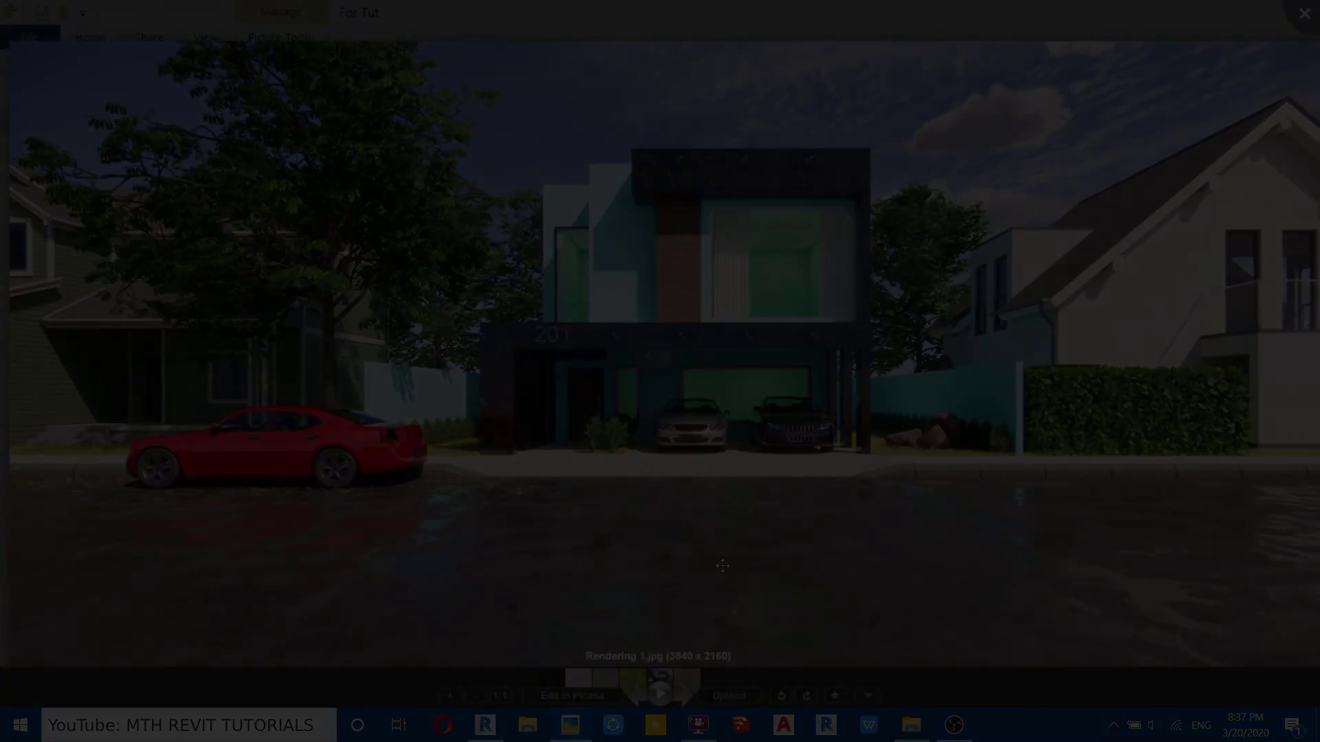